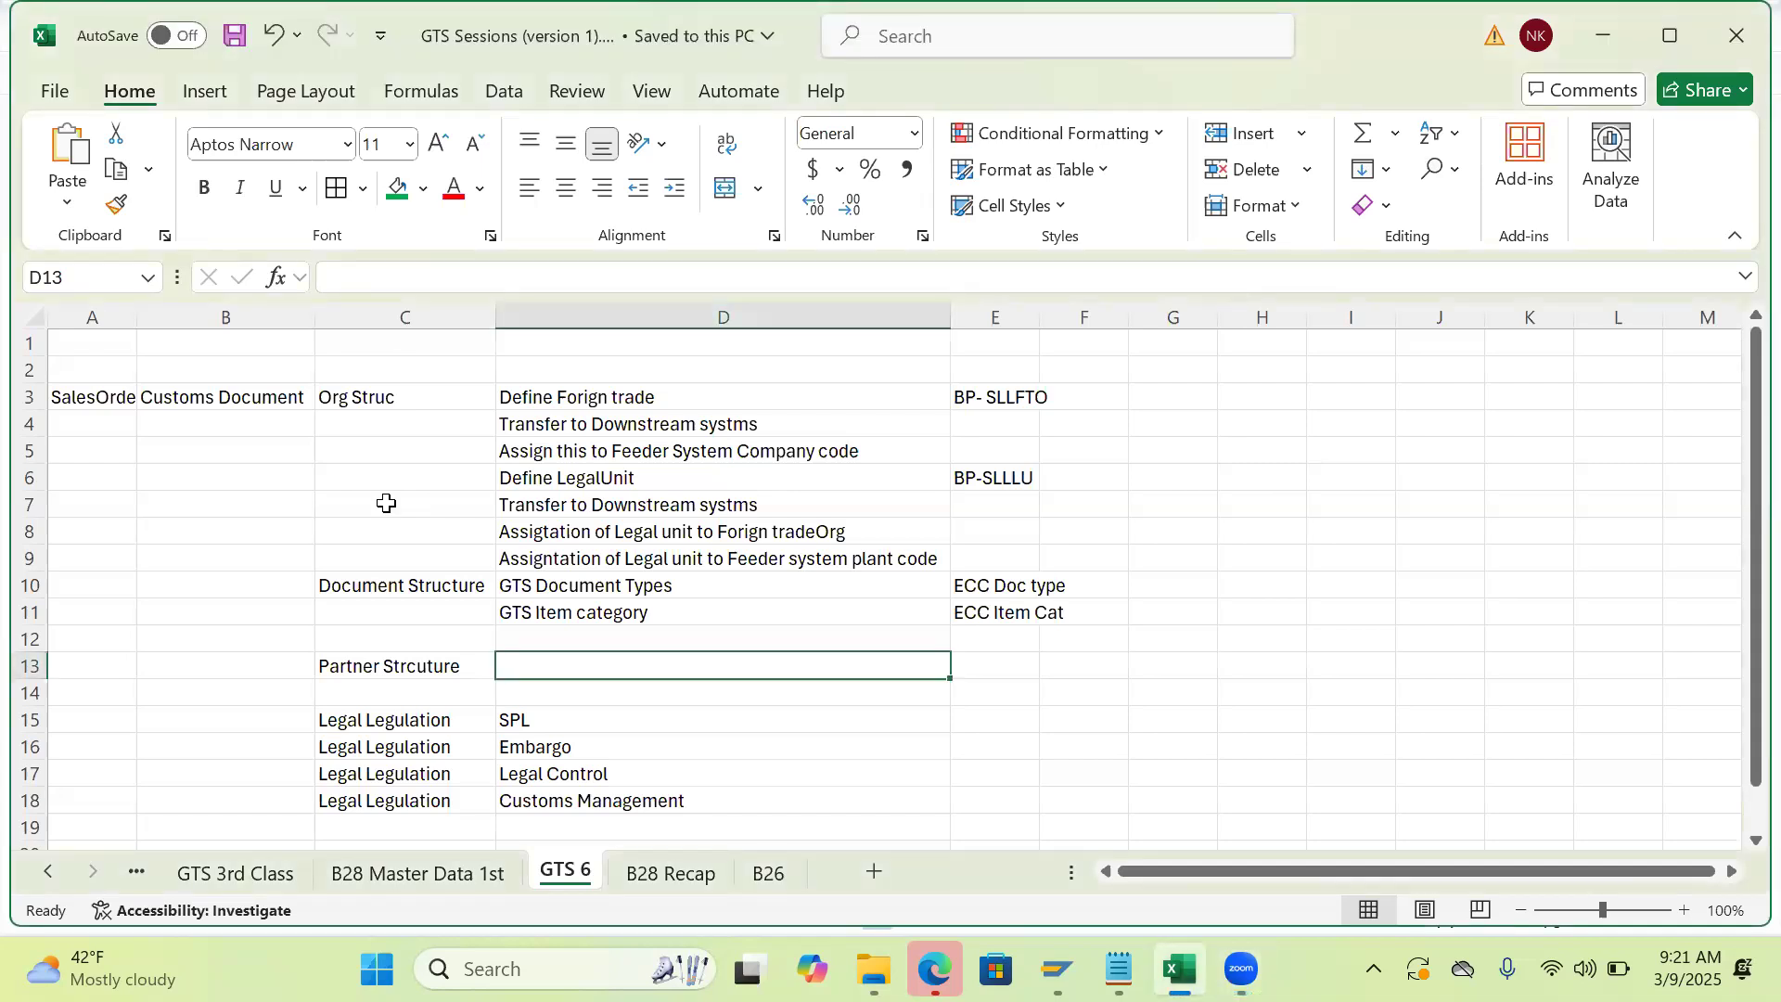
# - Review the GTS 6 planning sheet in Excel and bring up previews of the open SAP windows
pyautogui.click(386, 503)
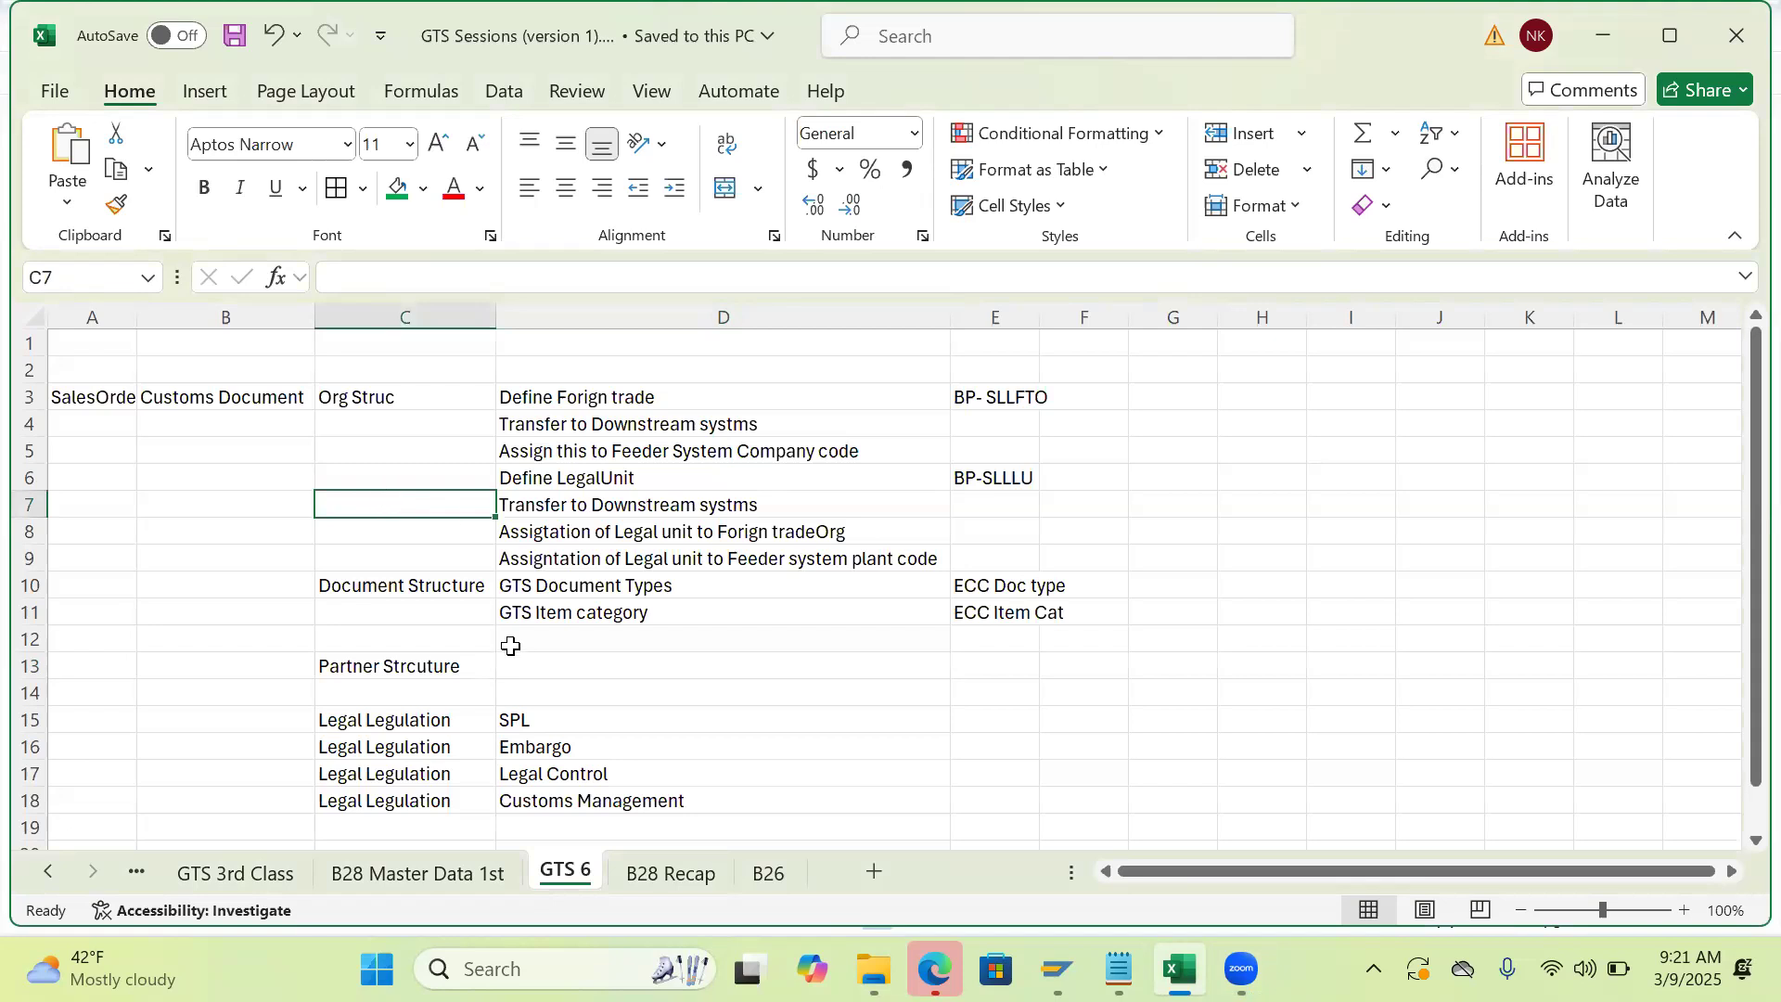
pyautogui.scroll(-2, 515, 684)
pyautogui.scroll(2, 515, 684)
pyautogui.click(1058, 970)
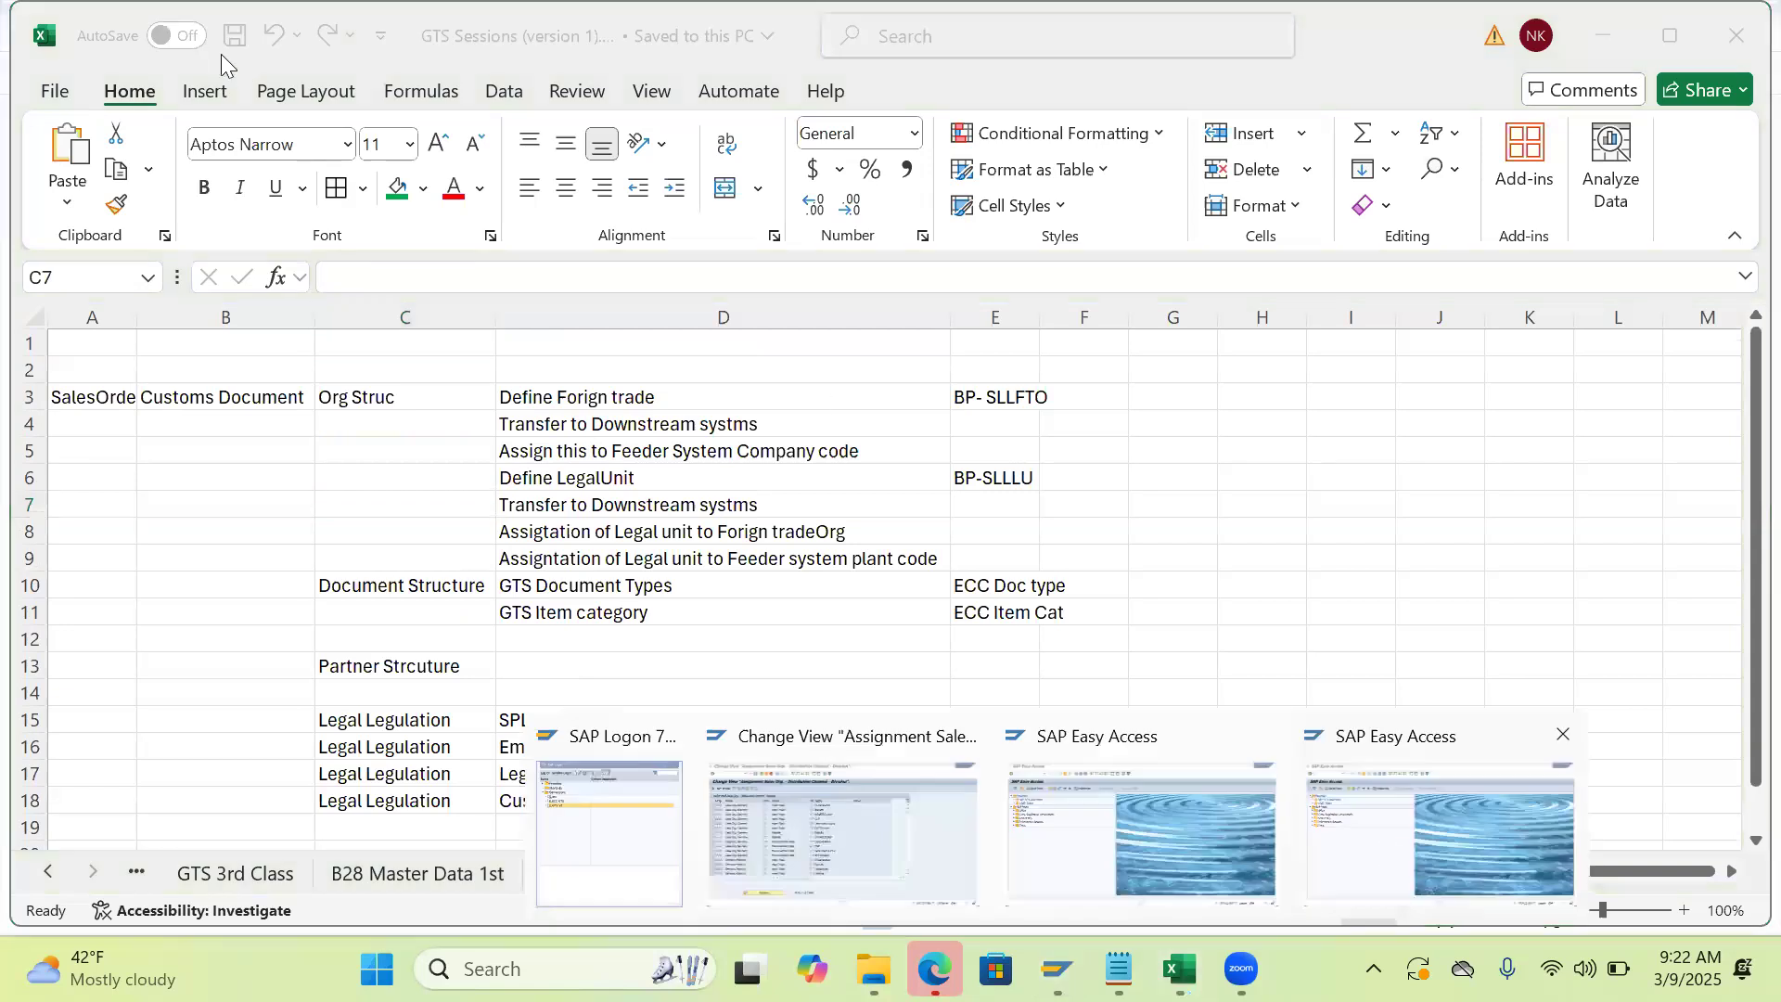
# - In SAP Easy Access, run transaction SPRO and open the SAP Reference IMG
pyautogui.click(1438, 828)
pyautogui.click(132, 81)
pyautogui.write('spro')
pyautogui.press('Return')
pyautogui.press('F5')
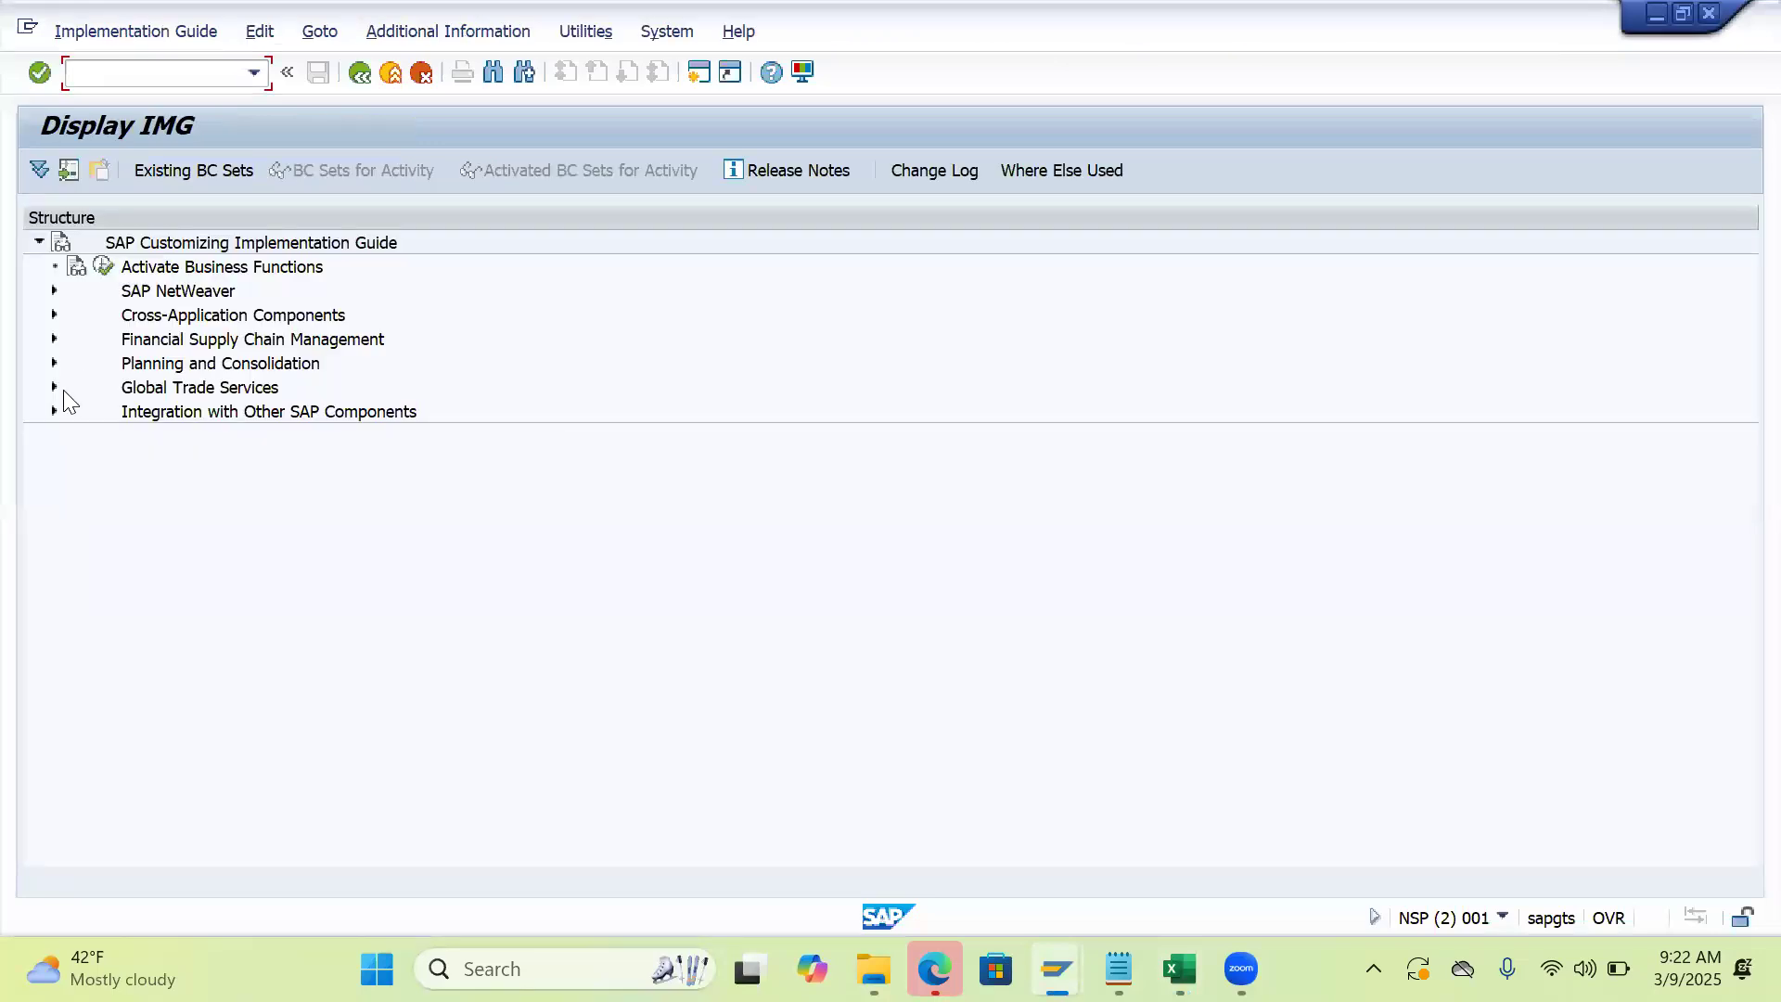
# - Expand Global Trade Services > General Settings > Legal Regulations to show its five activities
pyautogui.click(54, 388)
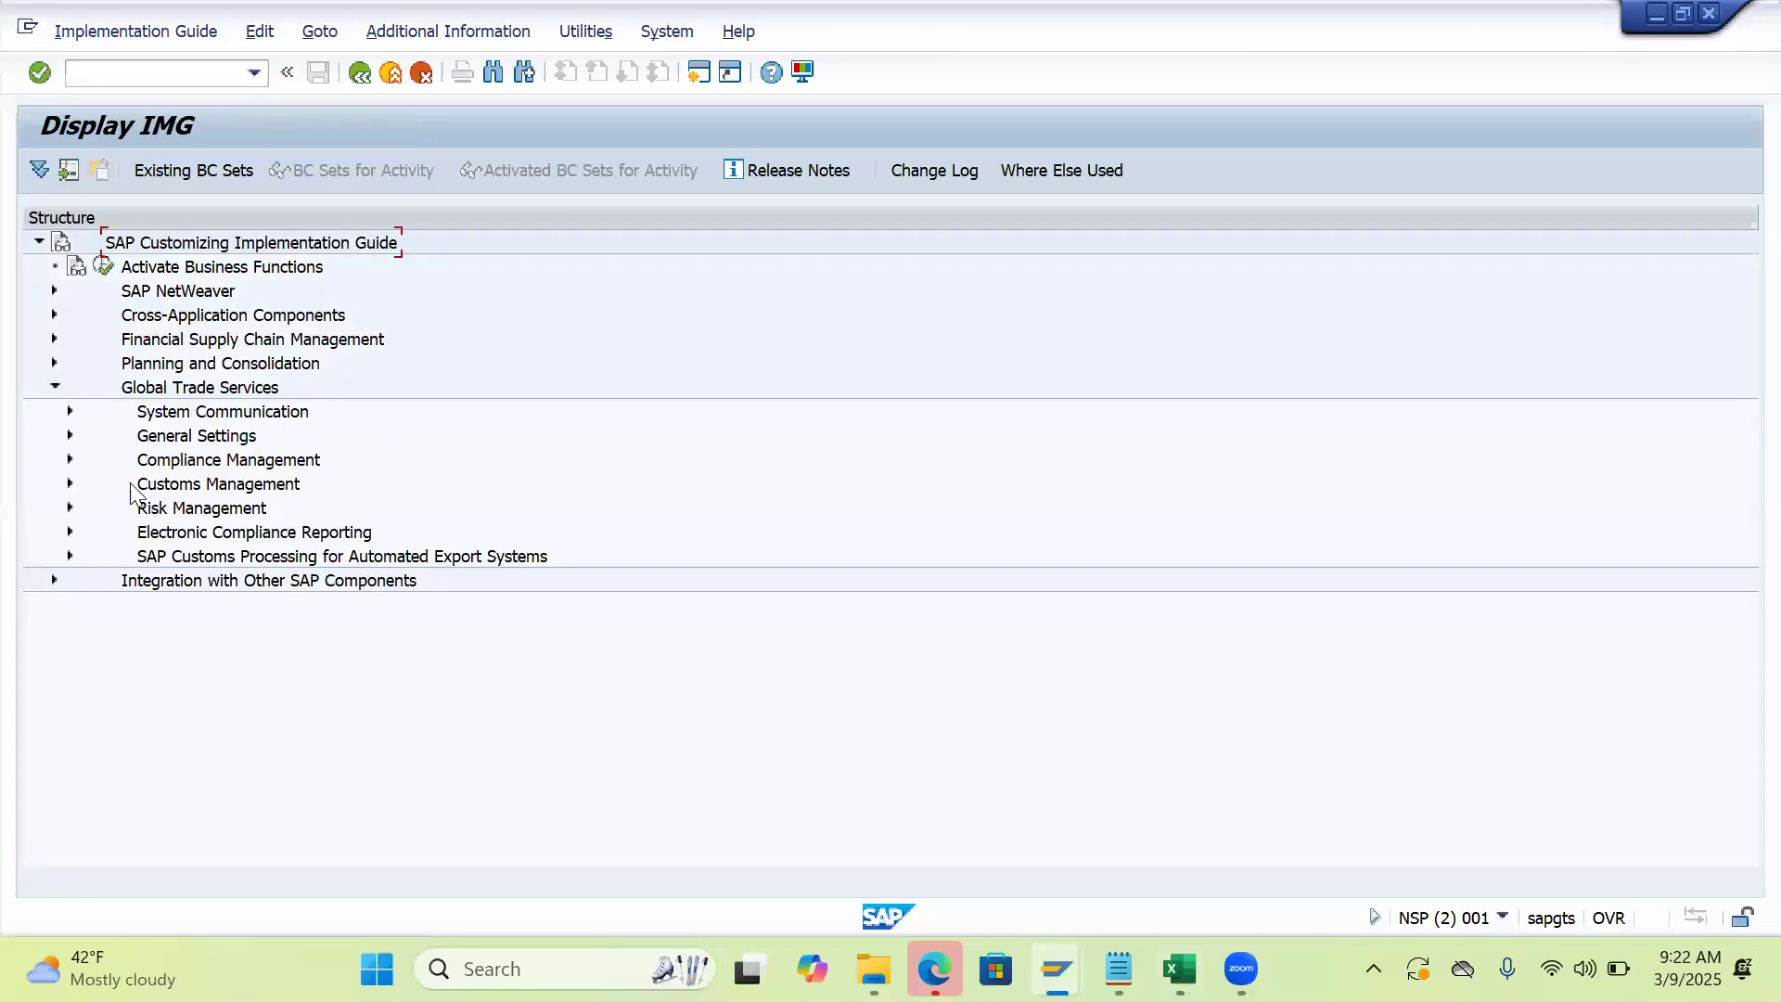
pyautogui.click(70, 435)
pyautogui.scroll(-1, 246, 512)
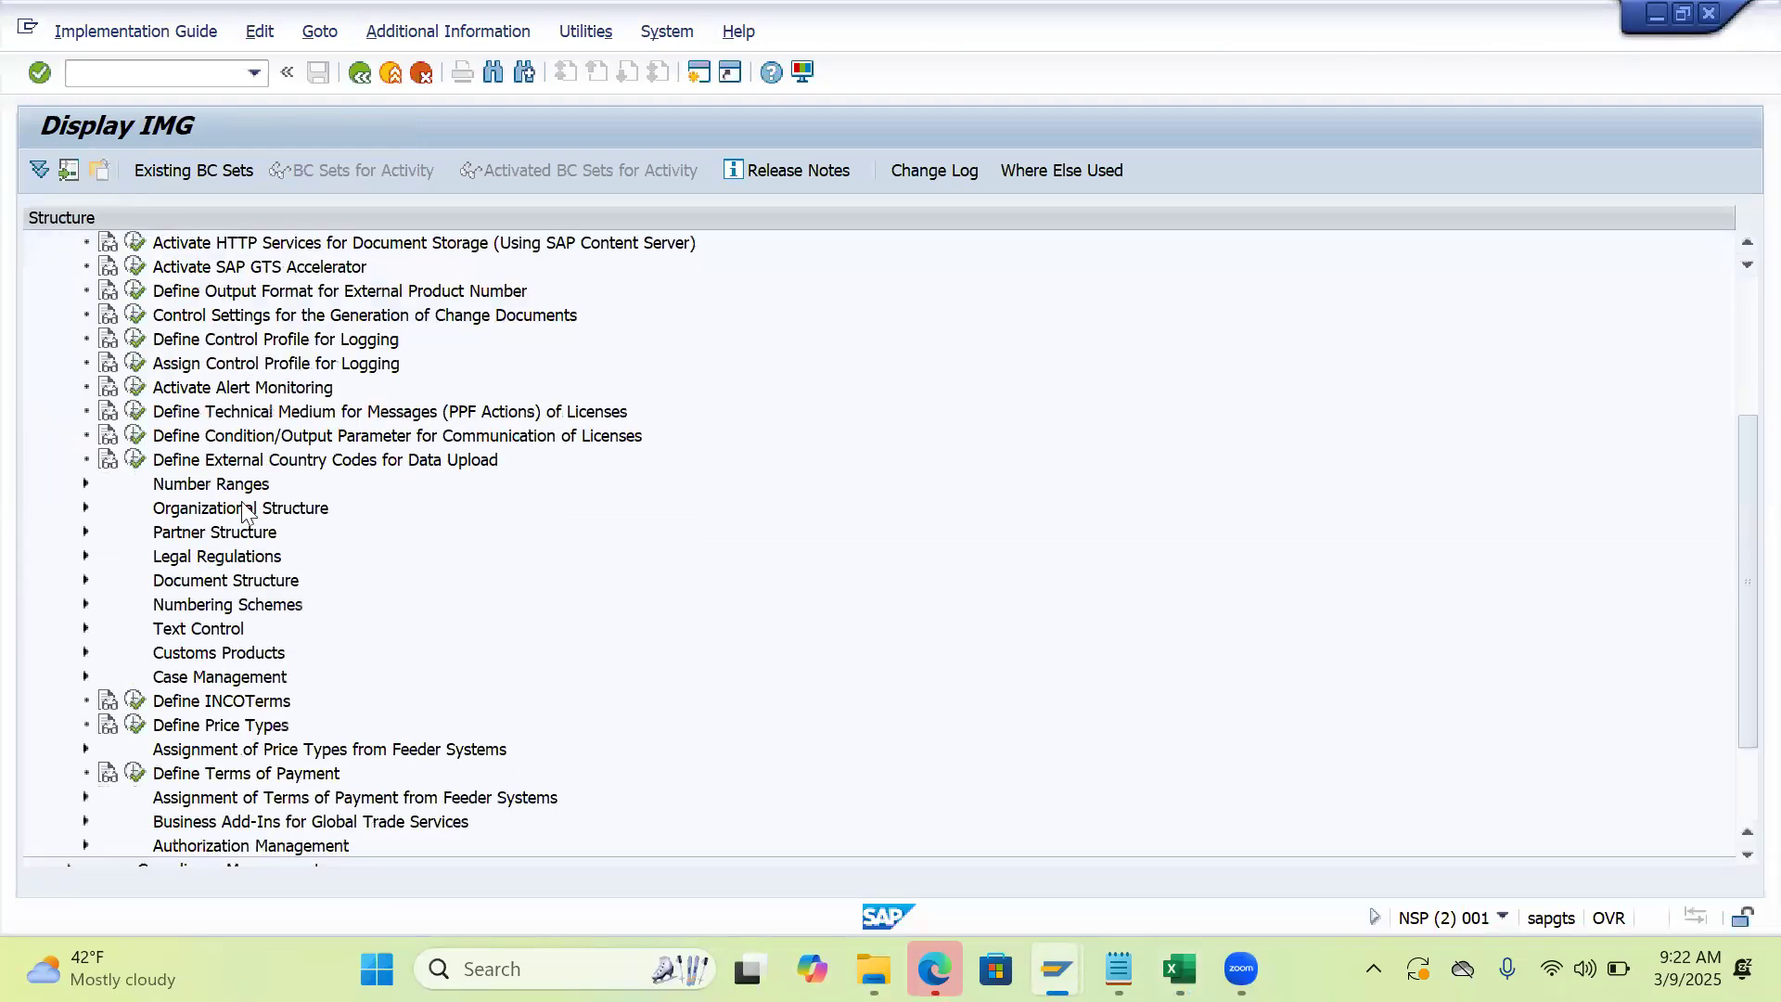
pyautogui.click(203, 536)
pyautogui.click(290, 583)
pyautogui.click(85, 556)
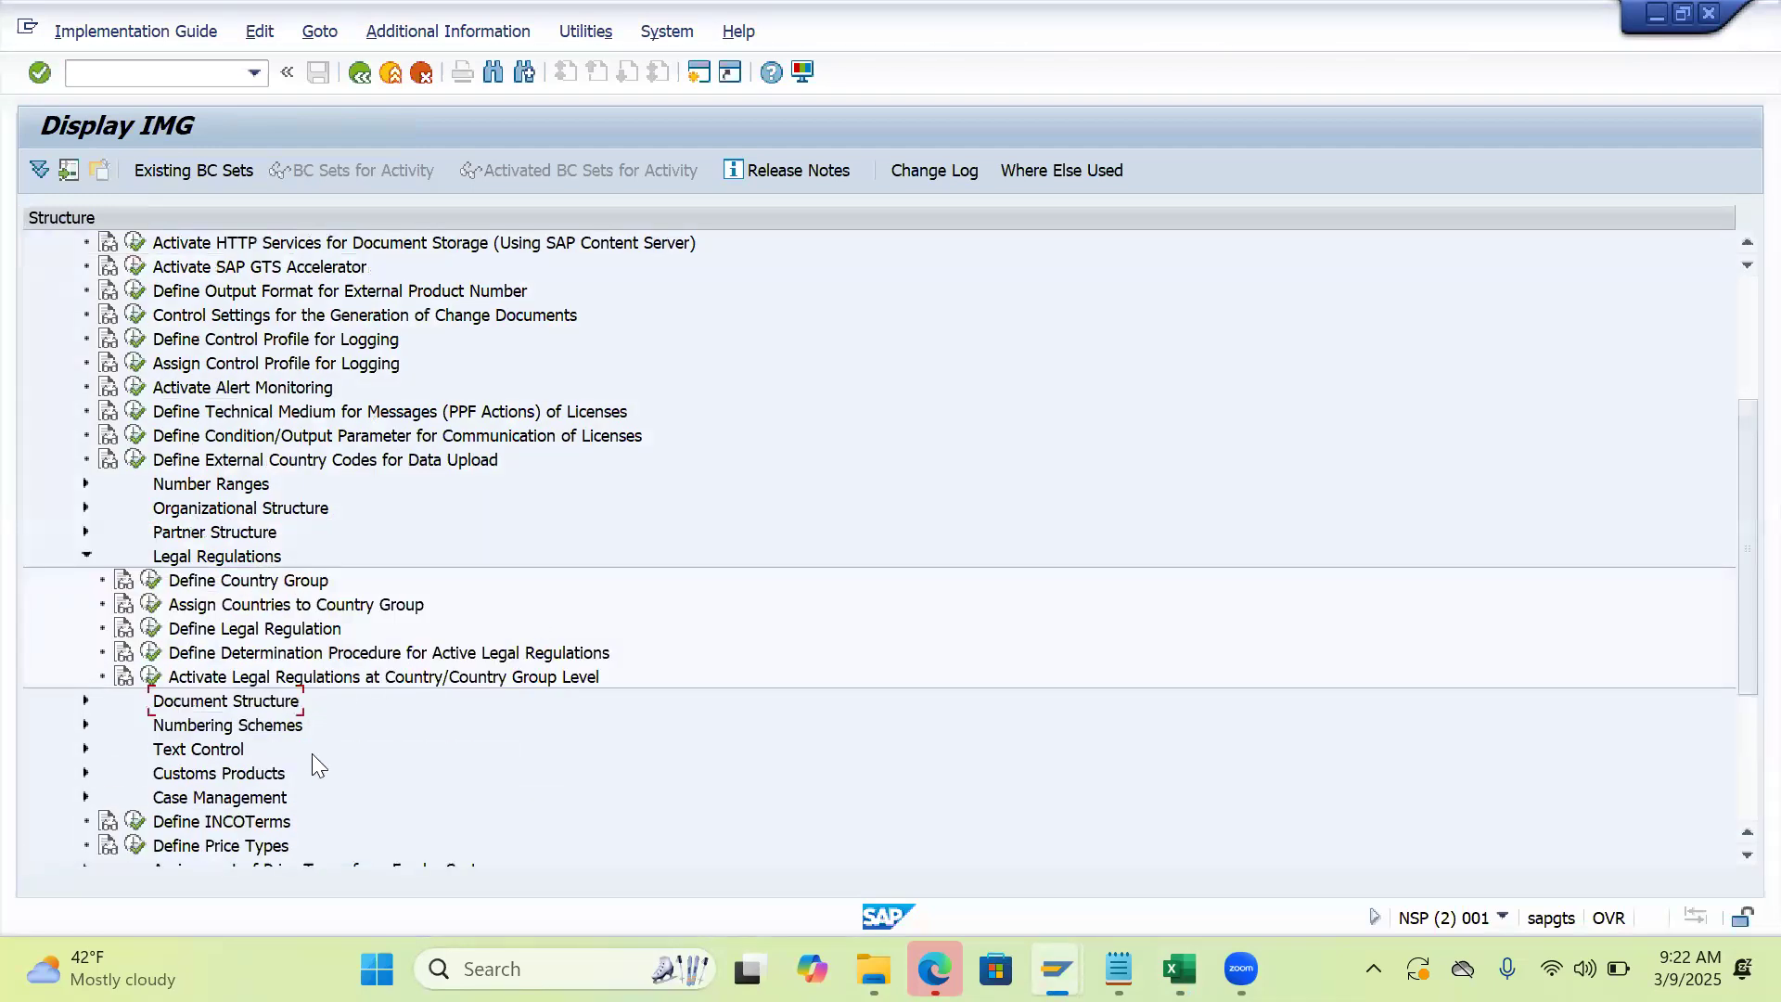
pyautogui.scroll(-1, 312, 753)
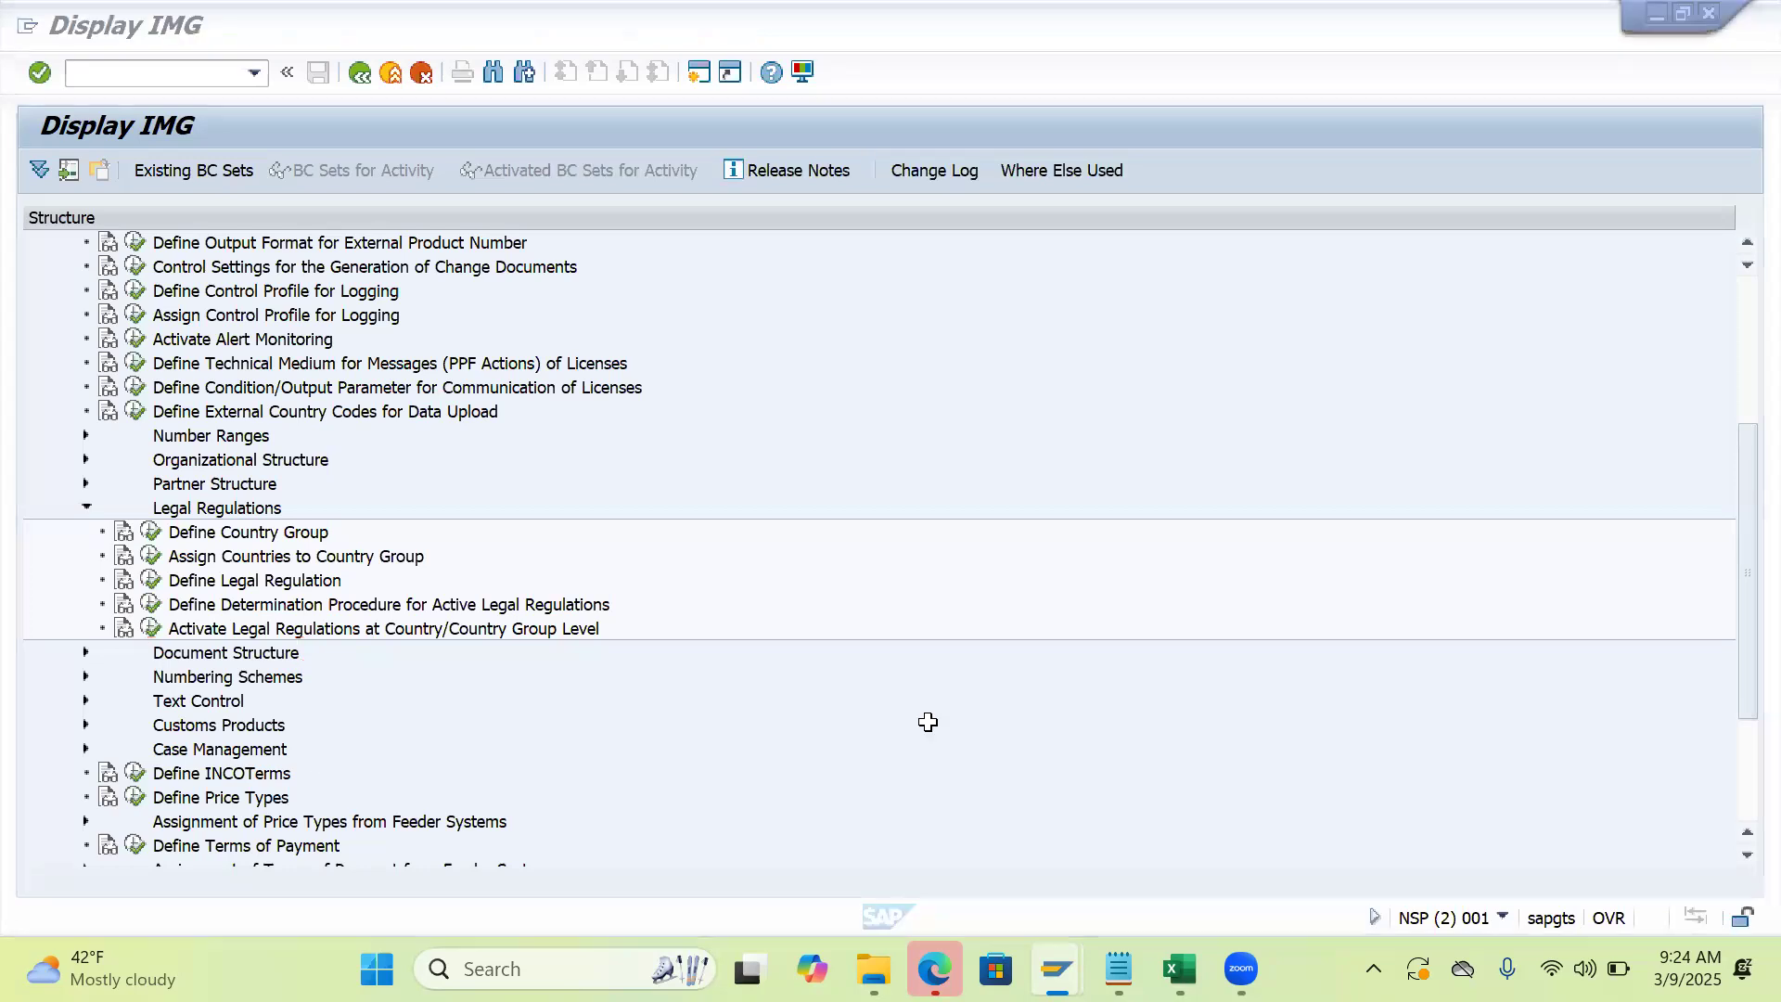
# - Return to the GTS Sessions workbook, discarding the partial 'Sales O' entry in H7
pyautogui.hotkey('alt', 'Tab')
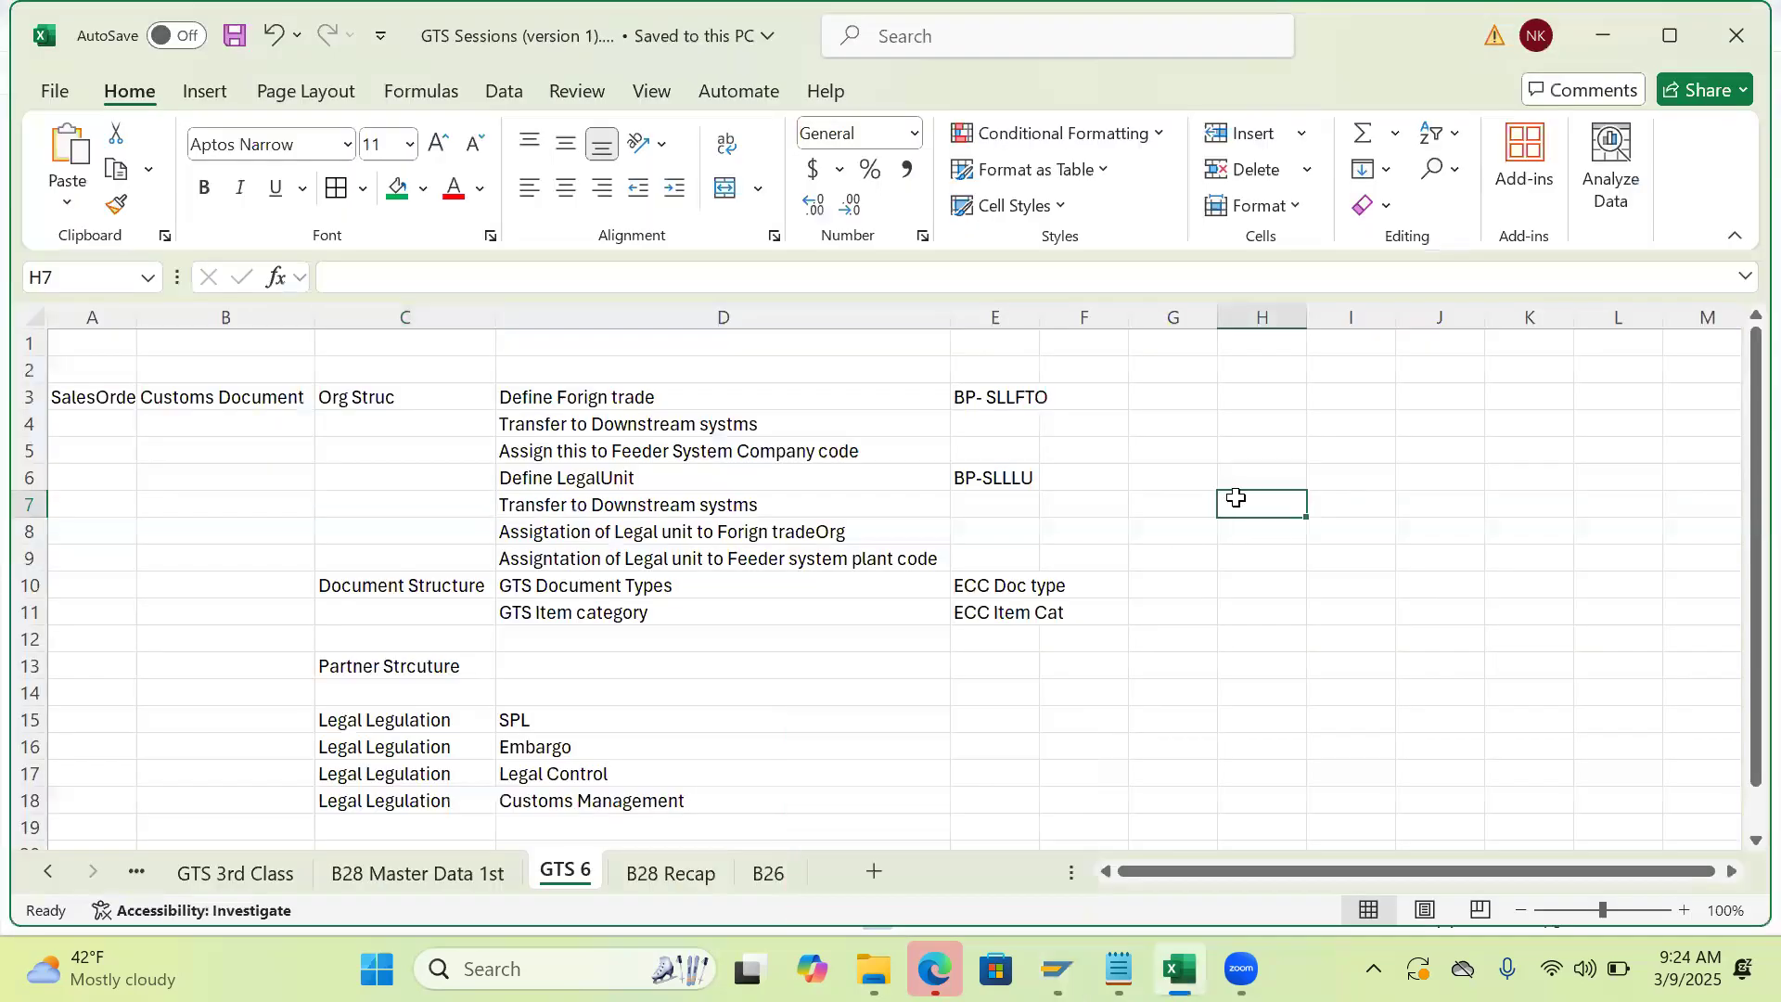
pyautogui.write('Sales O')
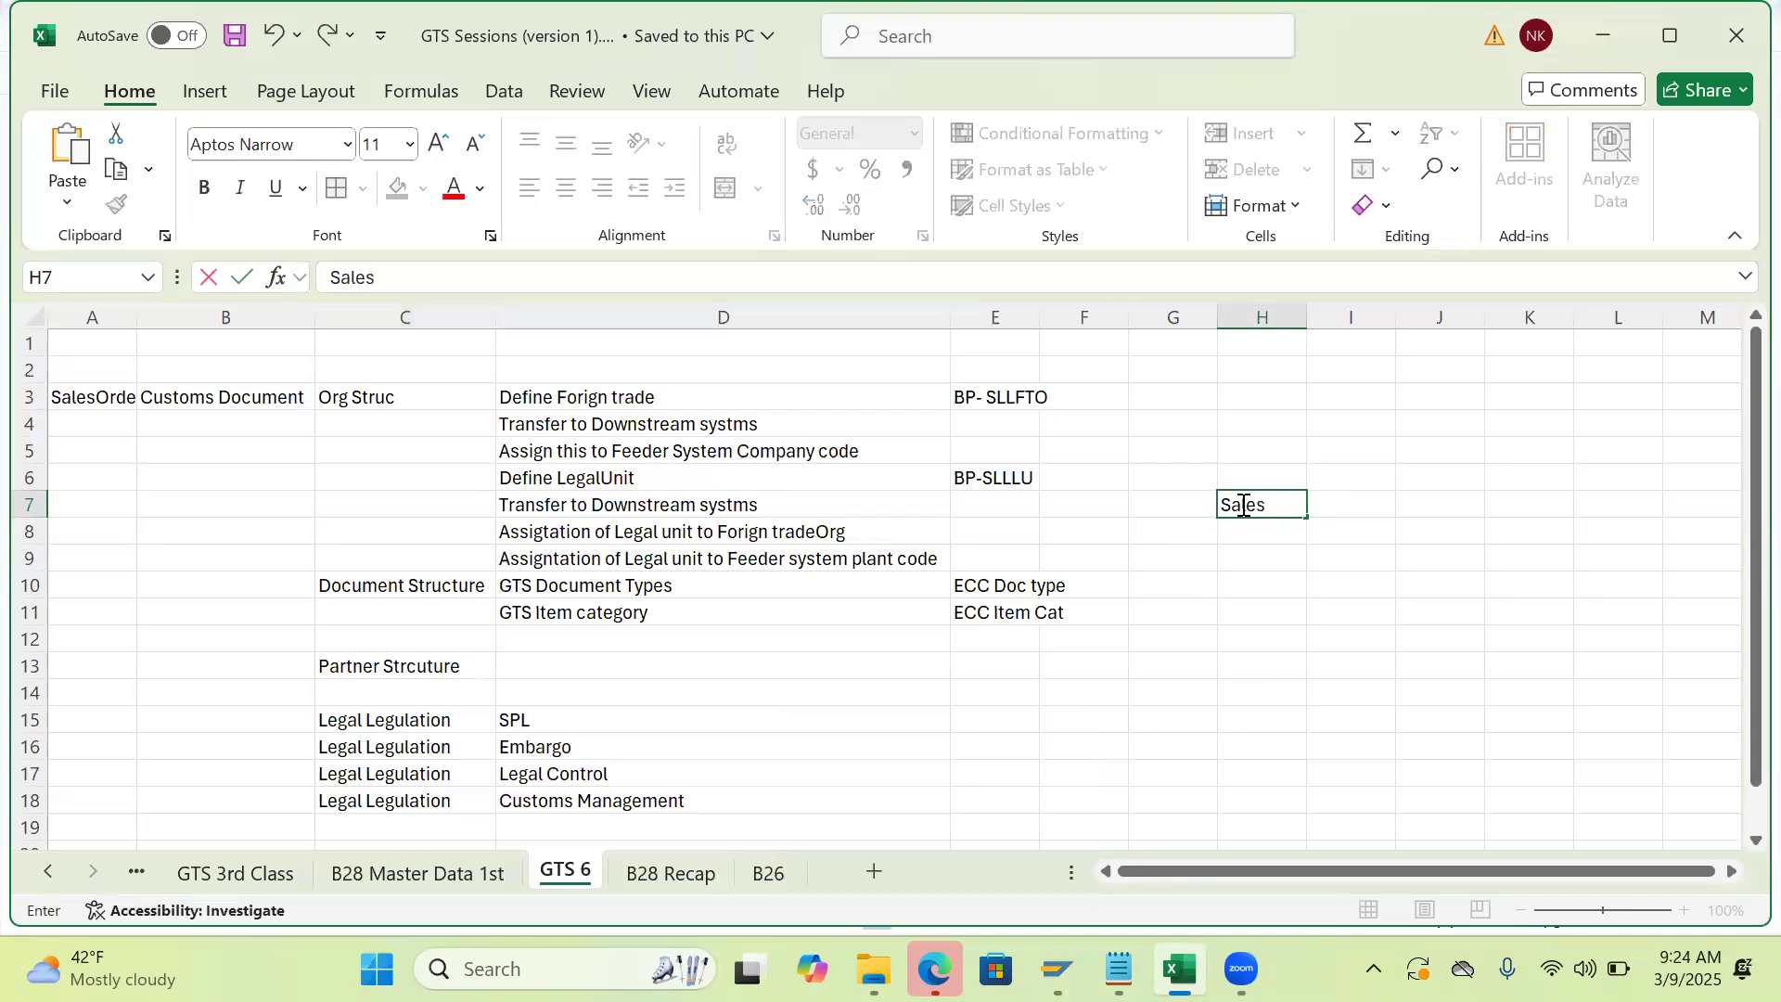
pyautogui.press('BackSpace')
pyautogui.press('BackSpace')
pyautogui.press('BackSpace')
pyautogui.press('BackSpace')
pyautogui.press('BackSpace')
pyautogui.press('BackSpace')
pyautogui.press('BackSpace')
pyautogui.press('Escape')
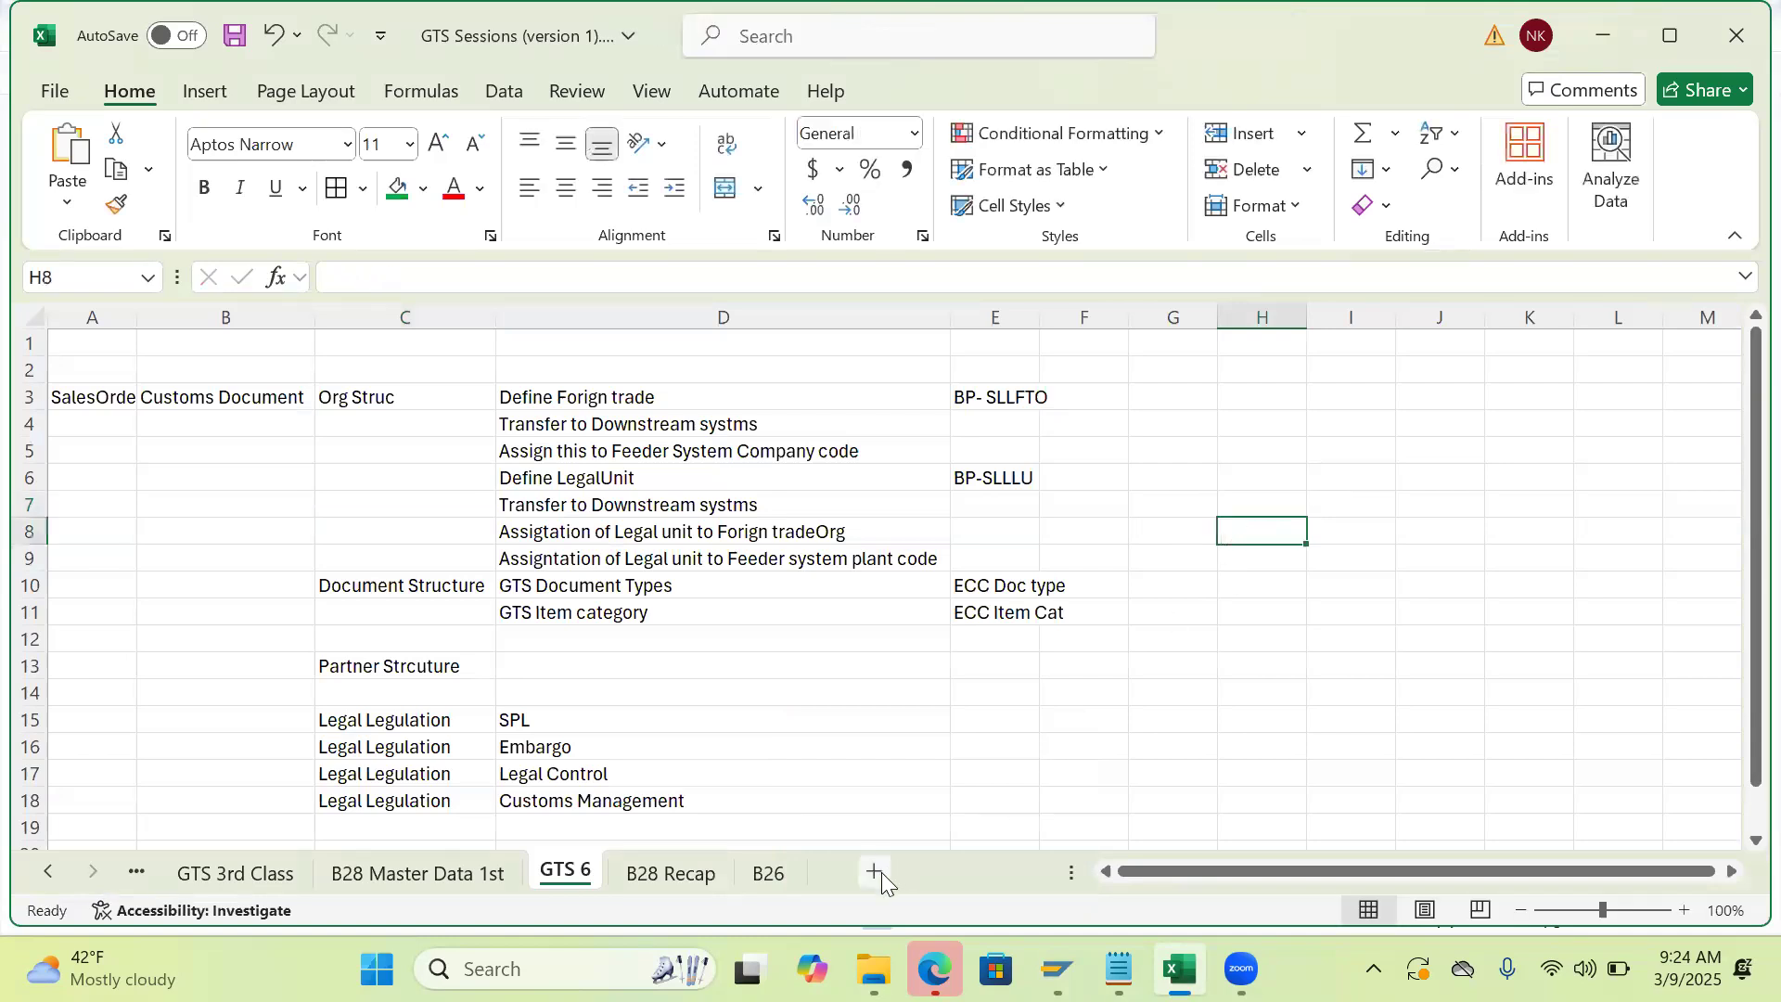
# - Add a sheet after GTS 6 and rename the B26 sheet to GTS7
pyautogui.click(878, 872)
pyautogui.doubleClick(874, 872)
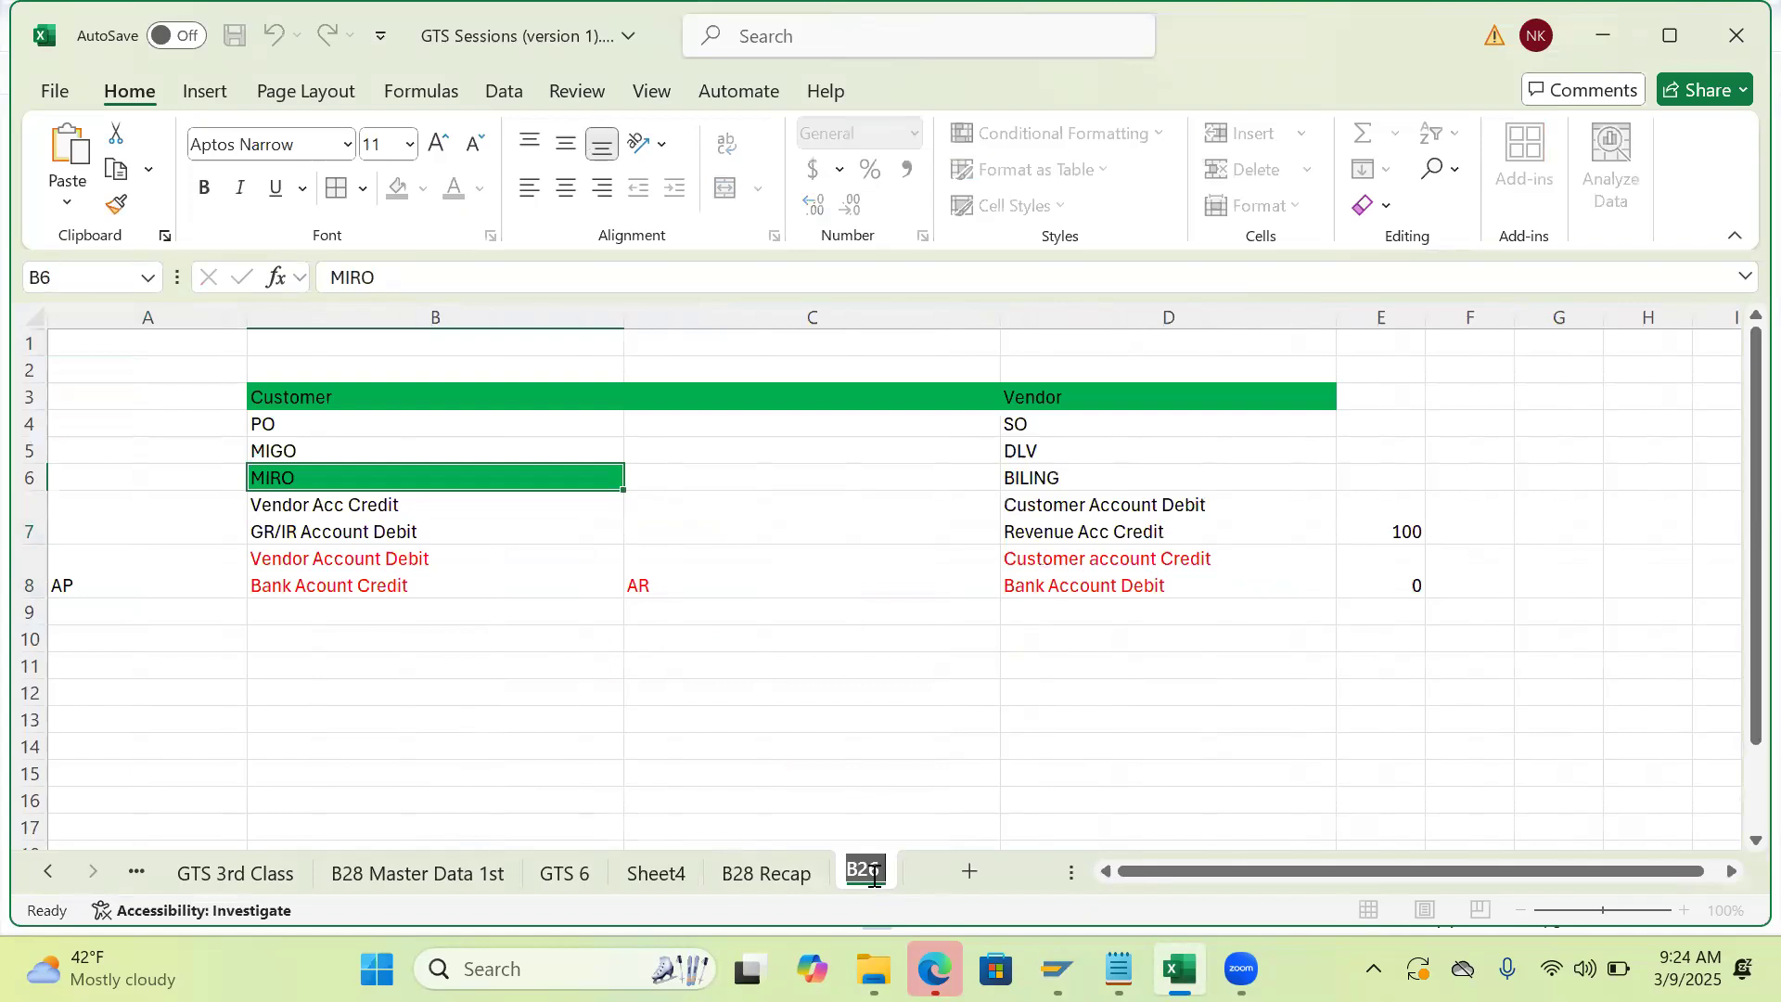
pyautogui.write('GTS TS')
pyautogui.write('7')
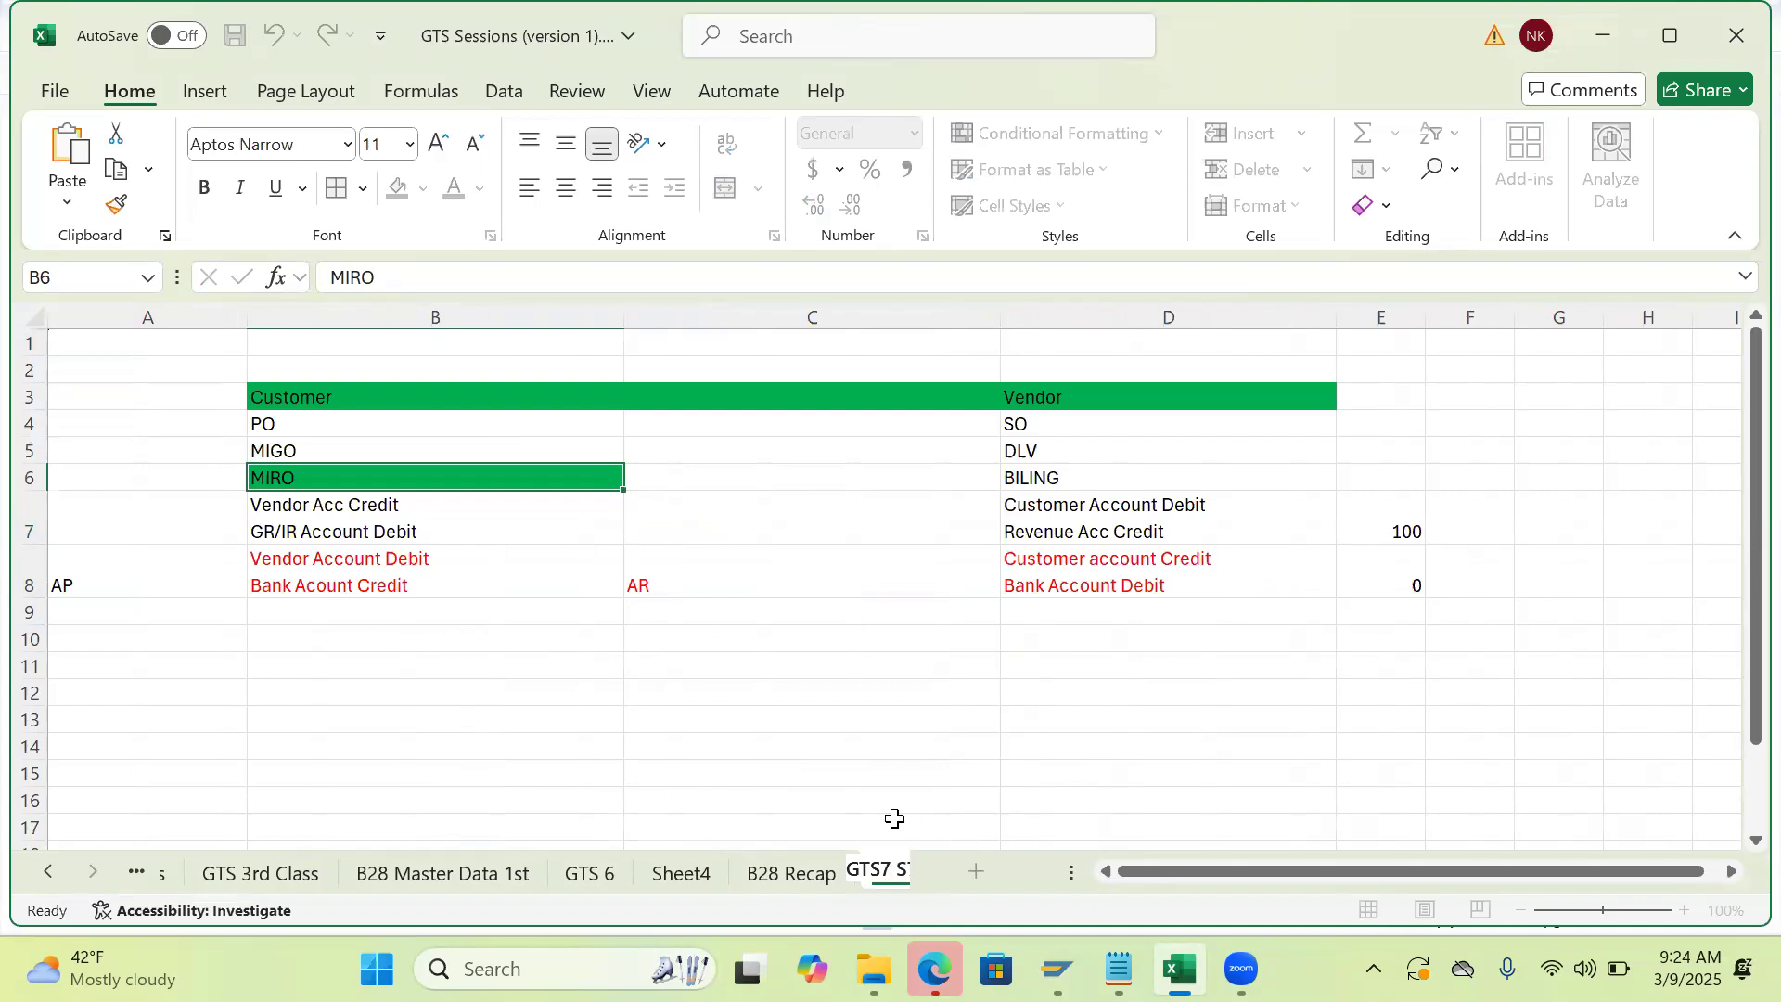
pyautogui.doubleClick(896, 869)
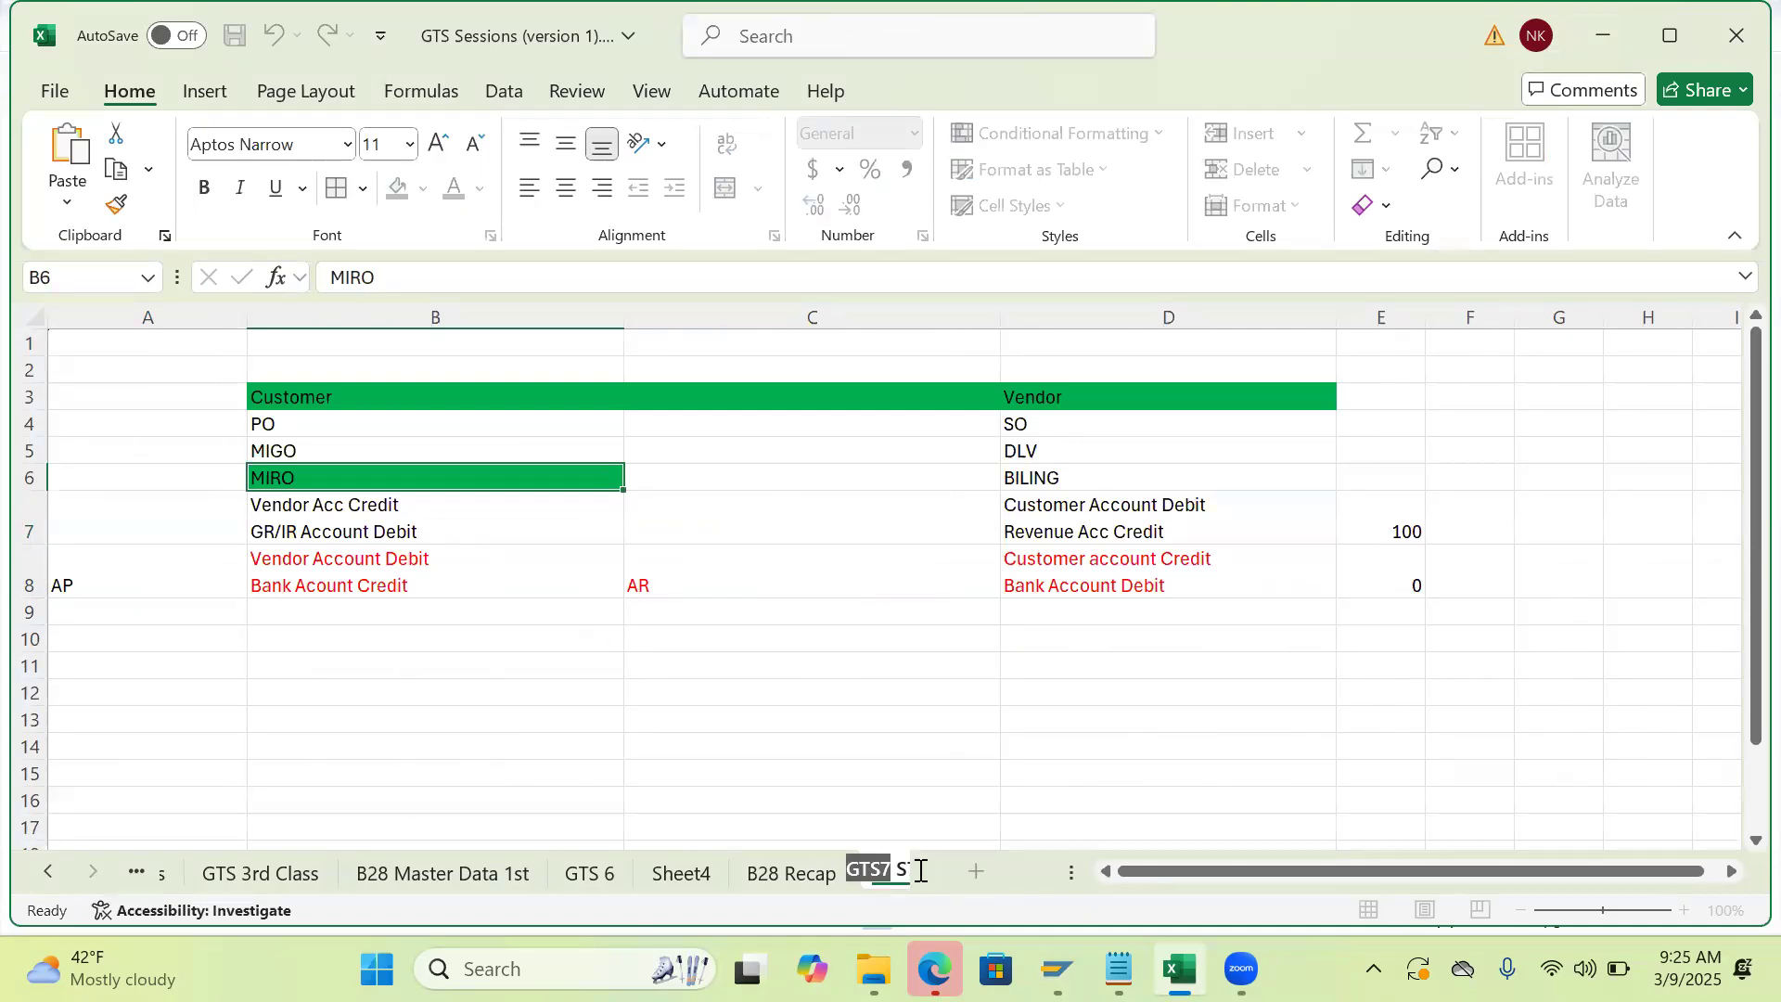
pyautogui.press('Return')
pyautogui.click(919, 749)
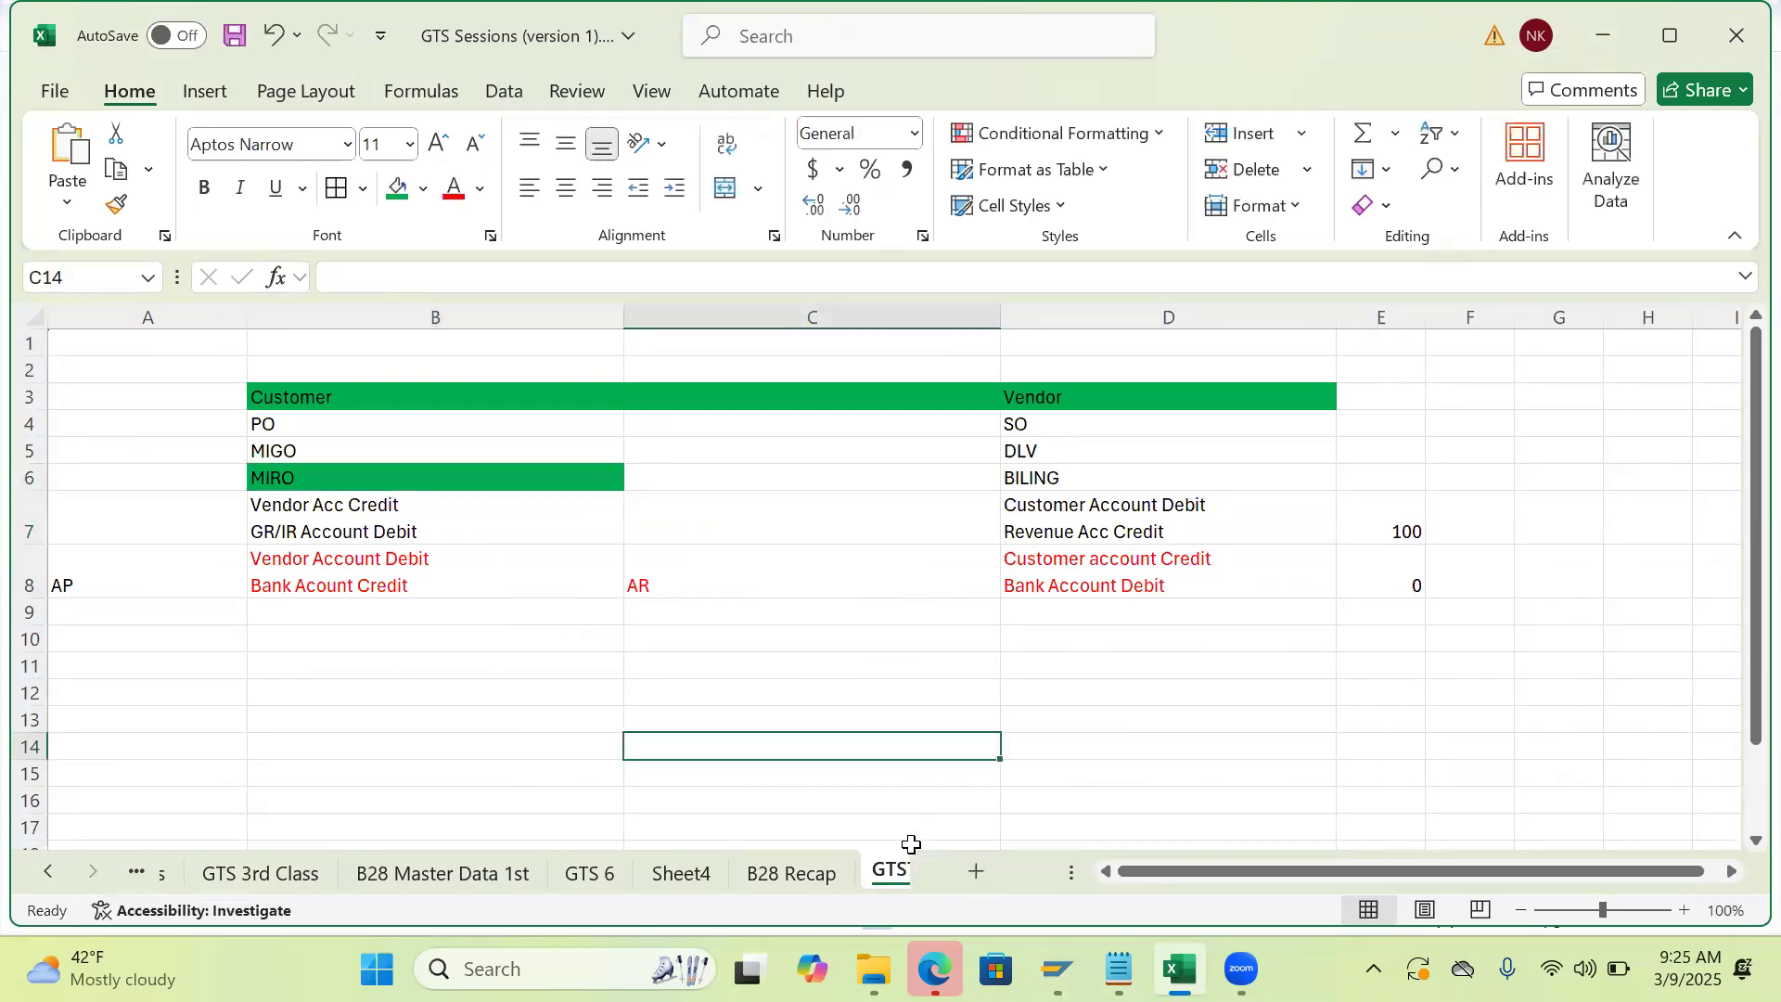
pyautogui.doubleClick(899, 869)
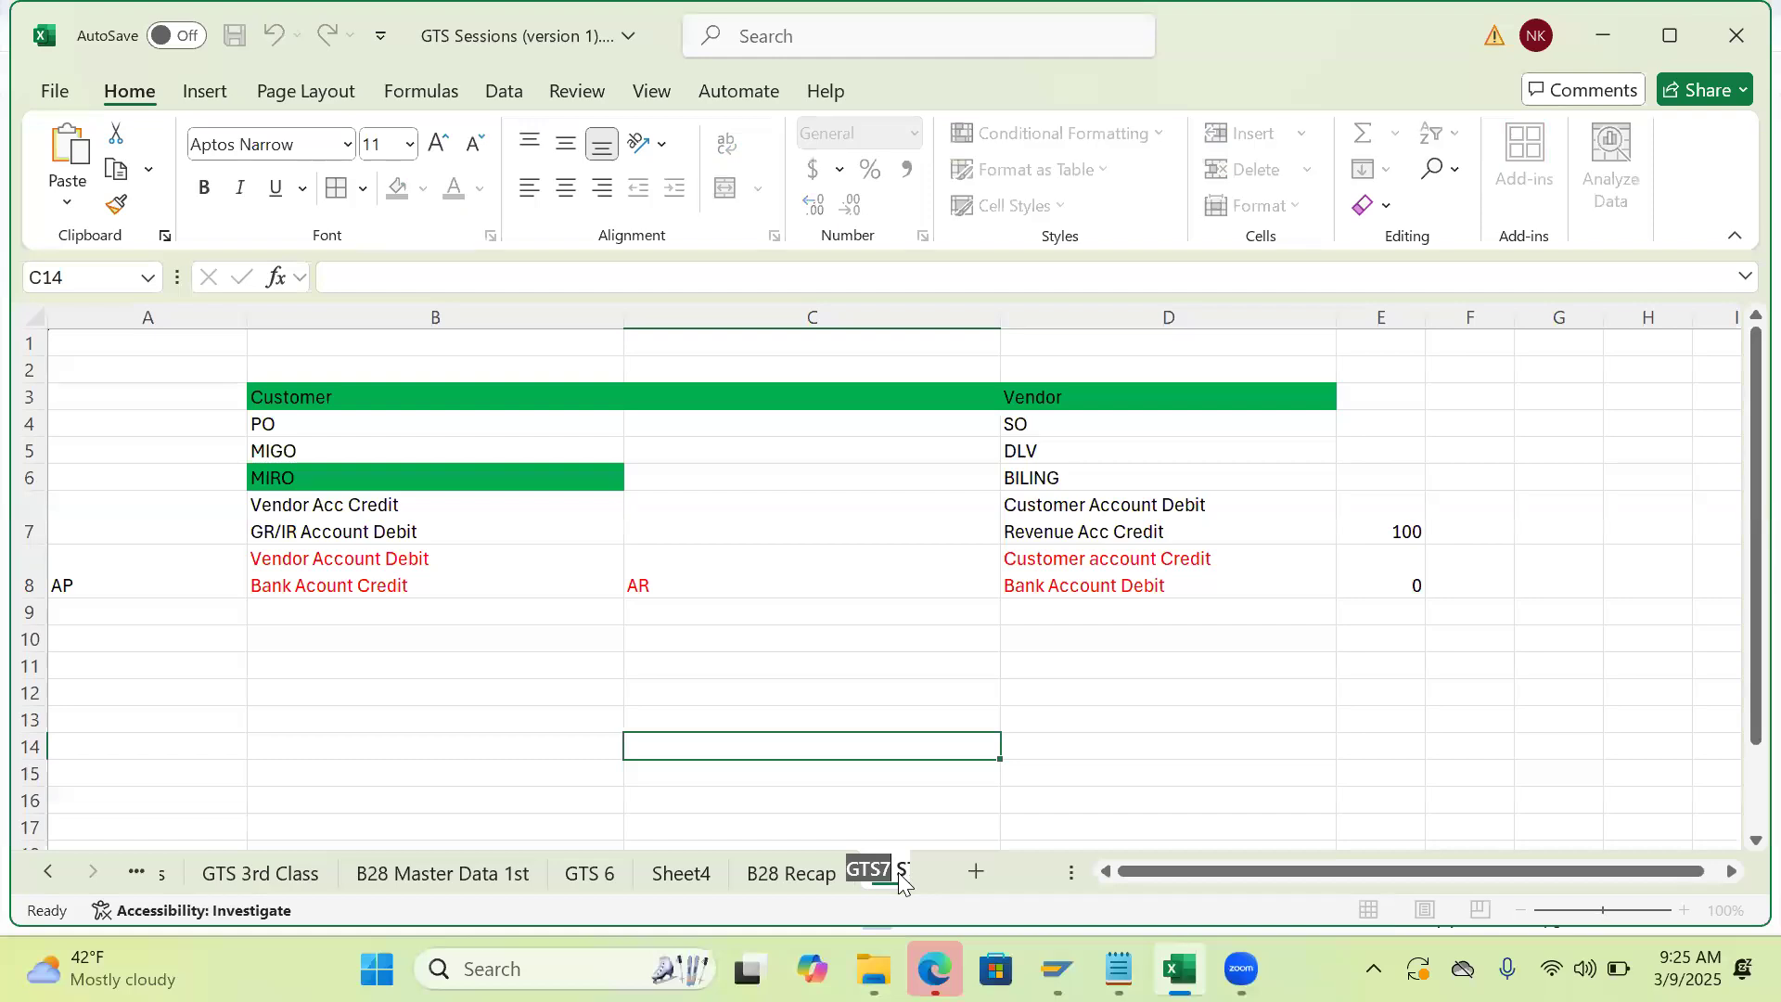
pyautogui.press('Return')
pyautogui.click(916, 796)
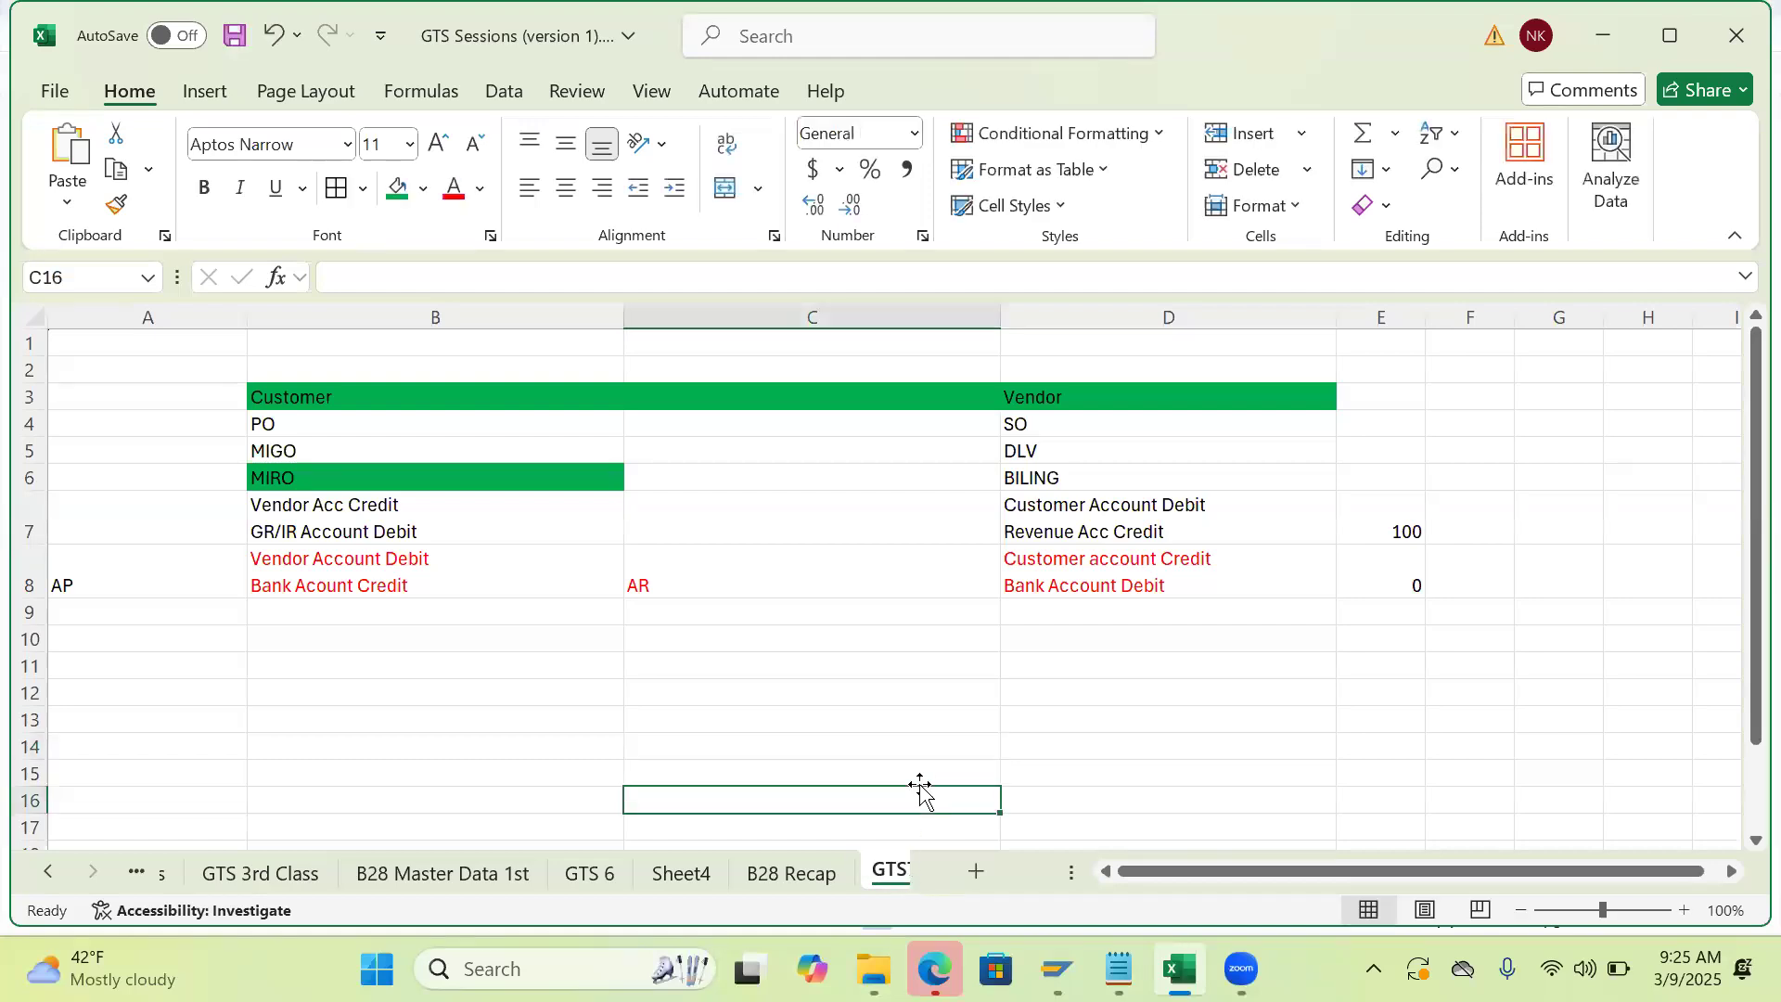
# - Add another blank sheet and name it 'GTS 7'
pyautogui.click(972, 872)
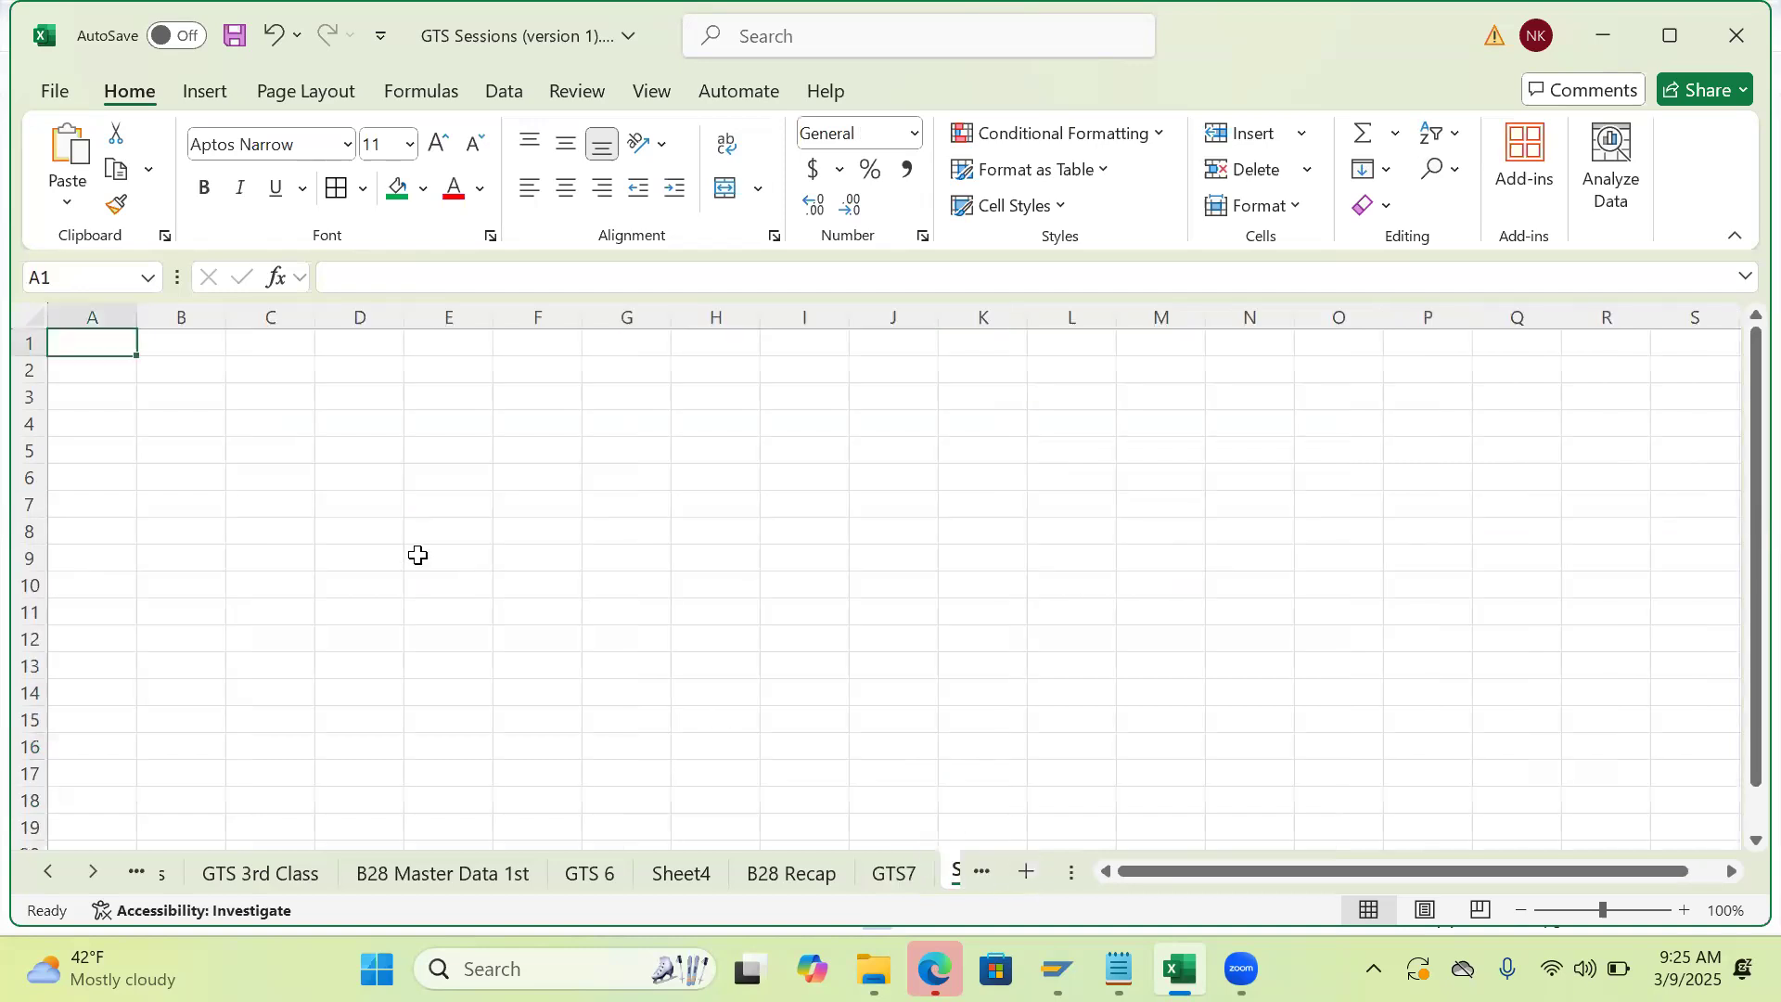
pyautogui.click(951, 873)
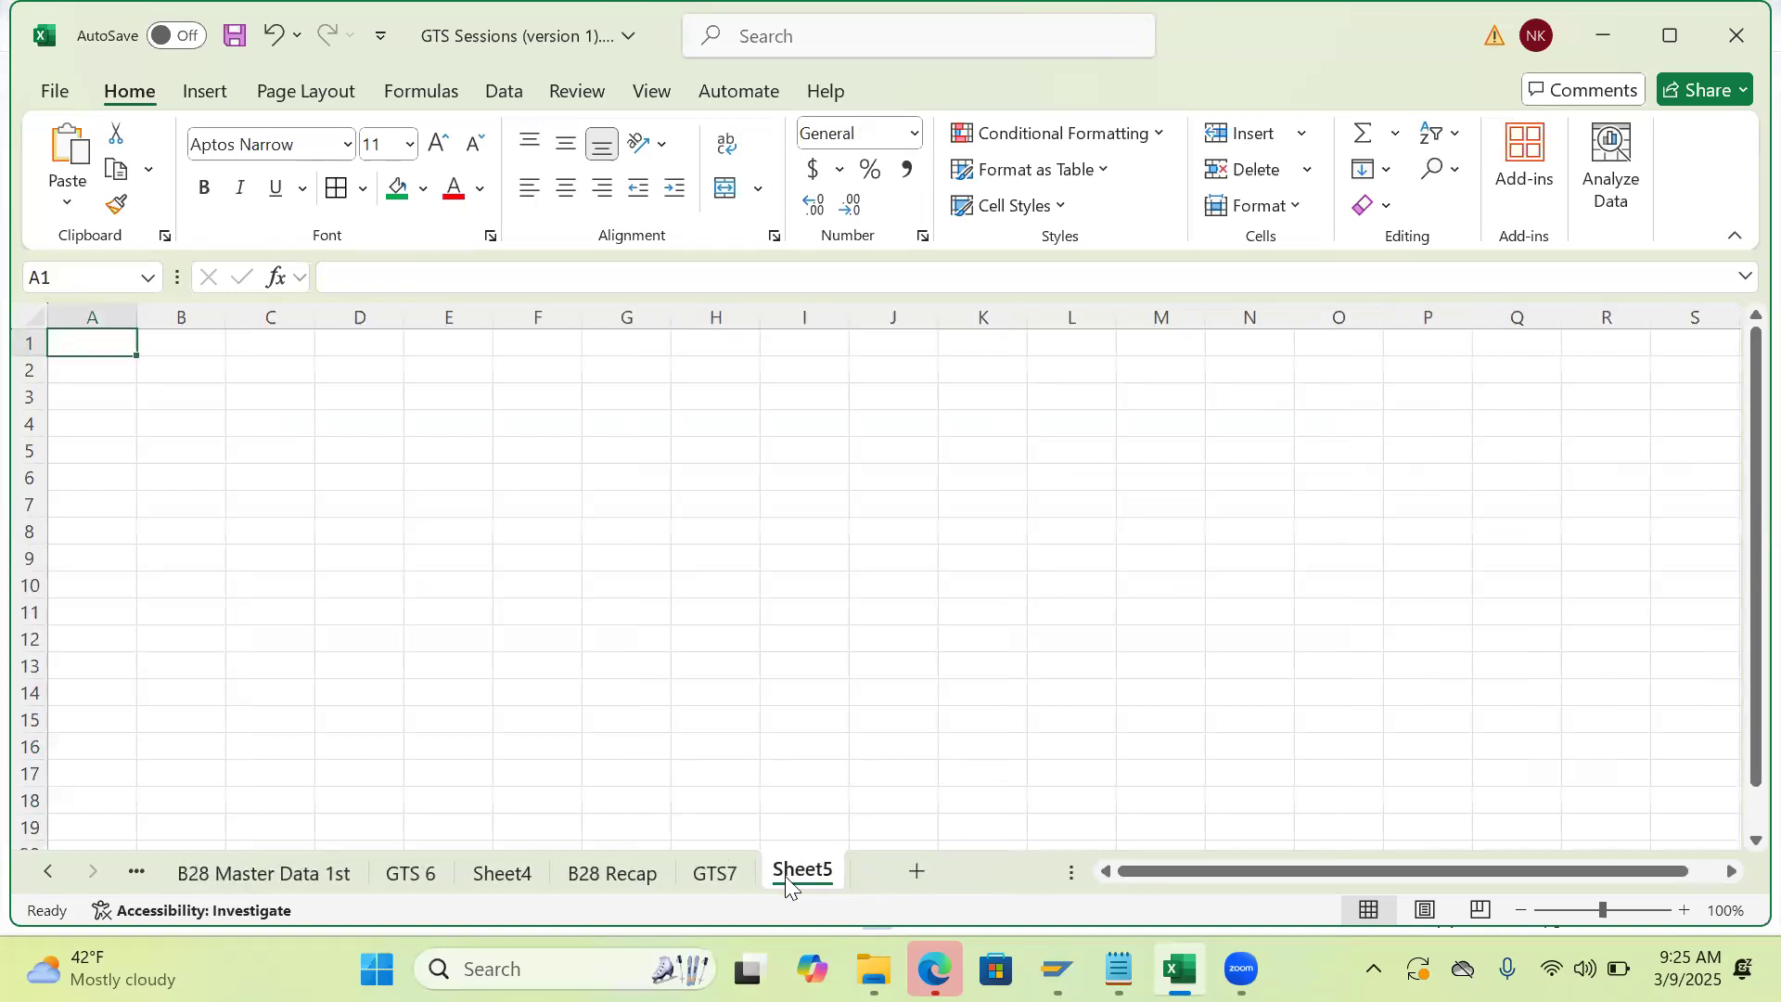
pyautogui.doubleClick(800, 870)
pyautogui.write('G')
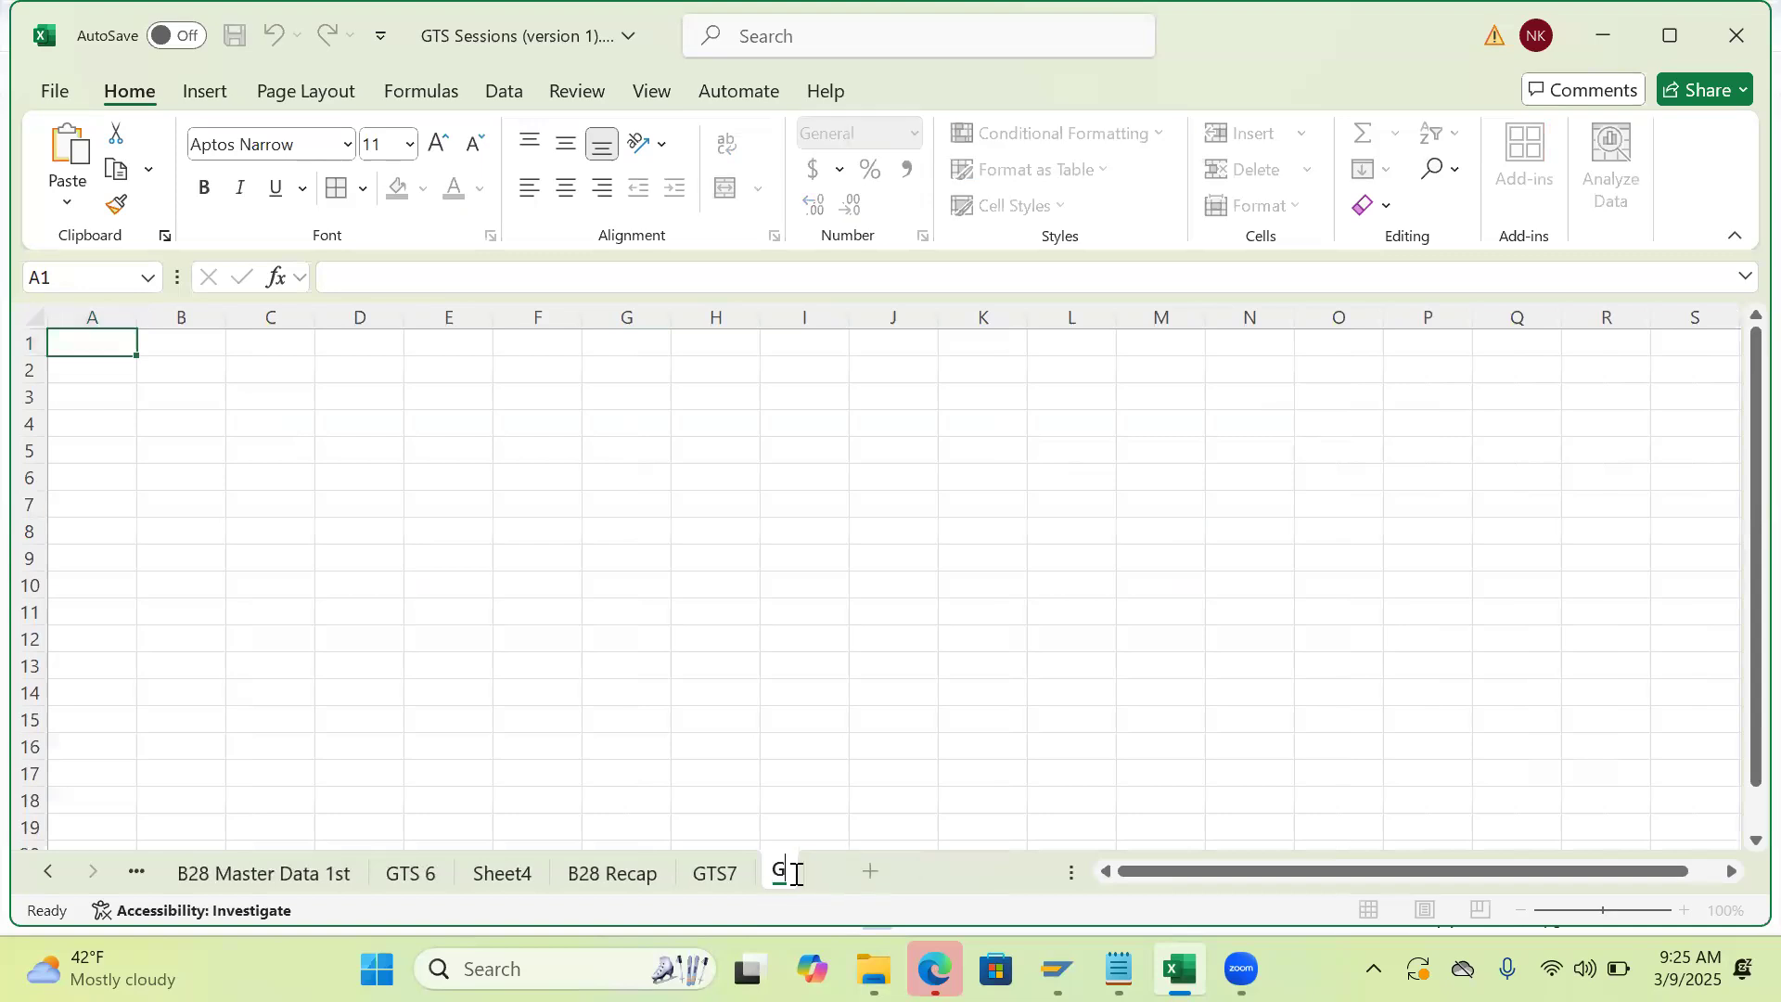
pyautogui.write('TS 7')
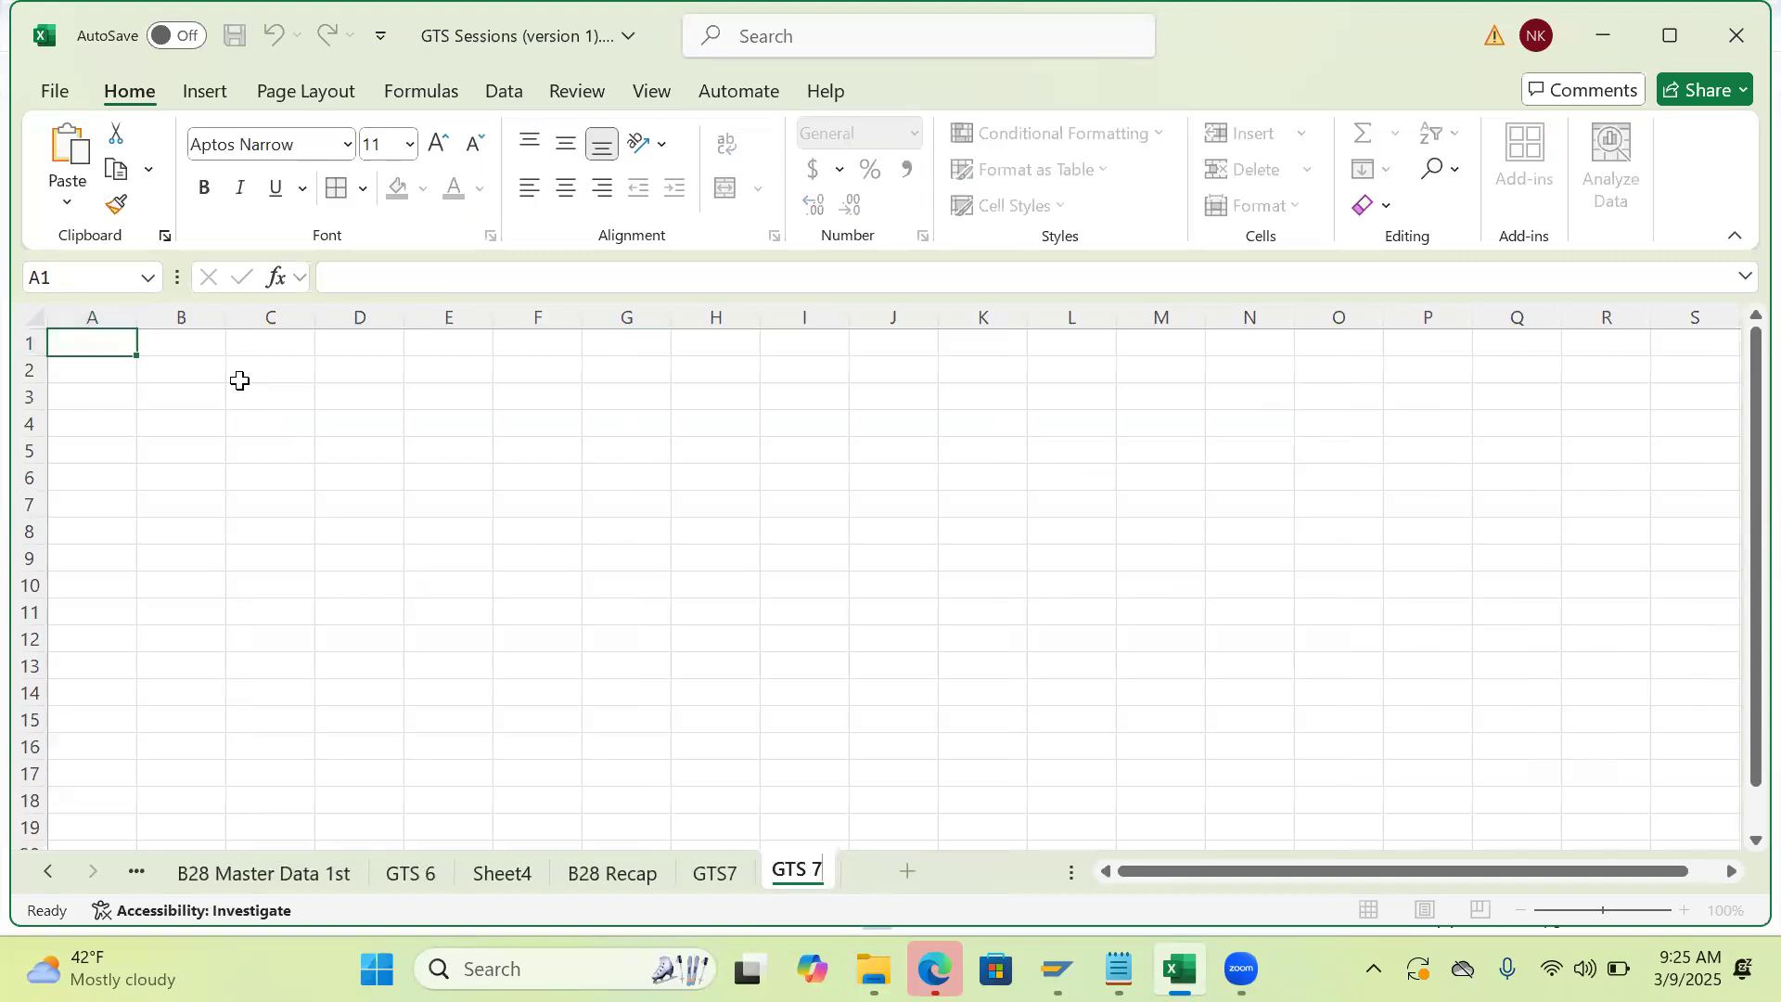
pyautogui.click(182, 477)
# - Enter the headings 'Sales Order' in A2 and 'Customs Document' in B2
pyautogui.click(125, 350)
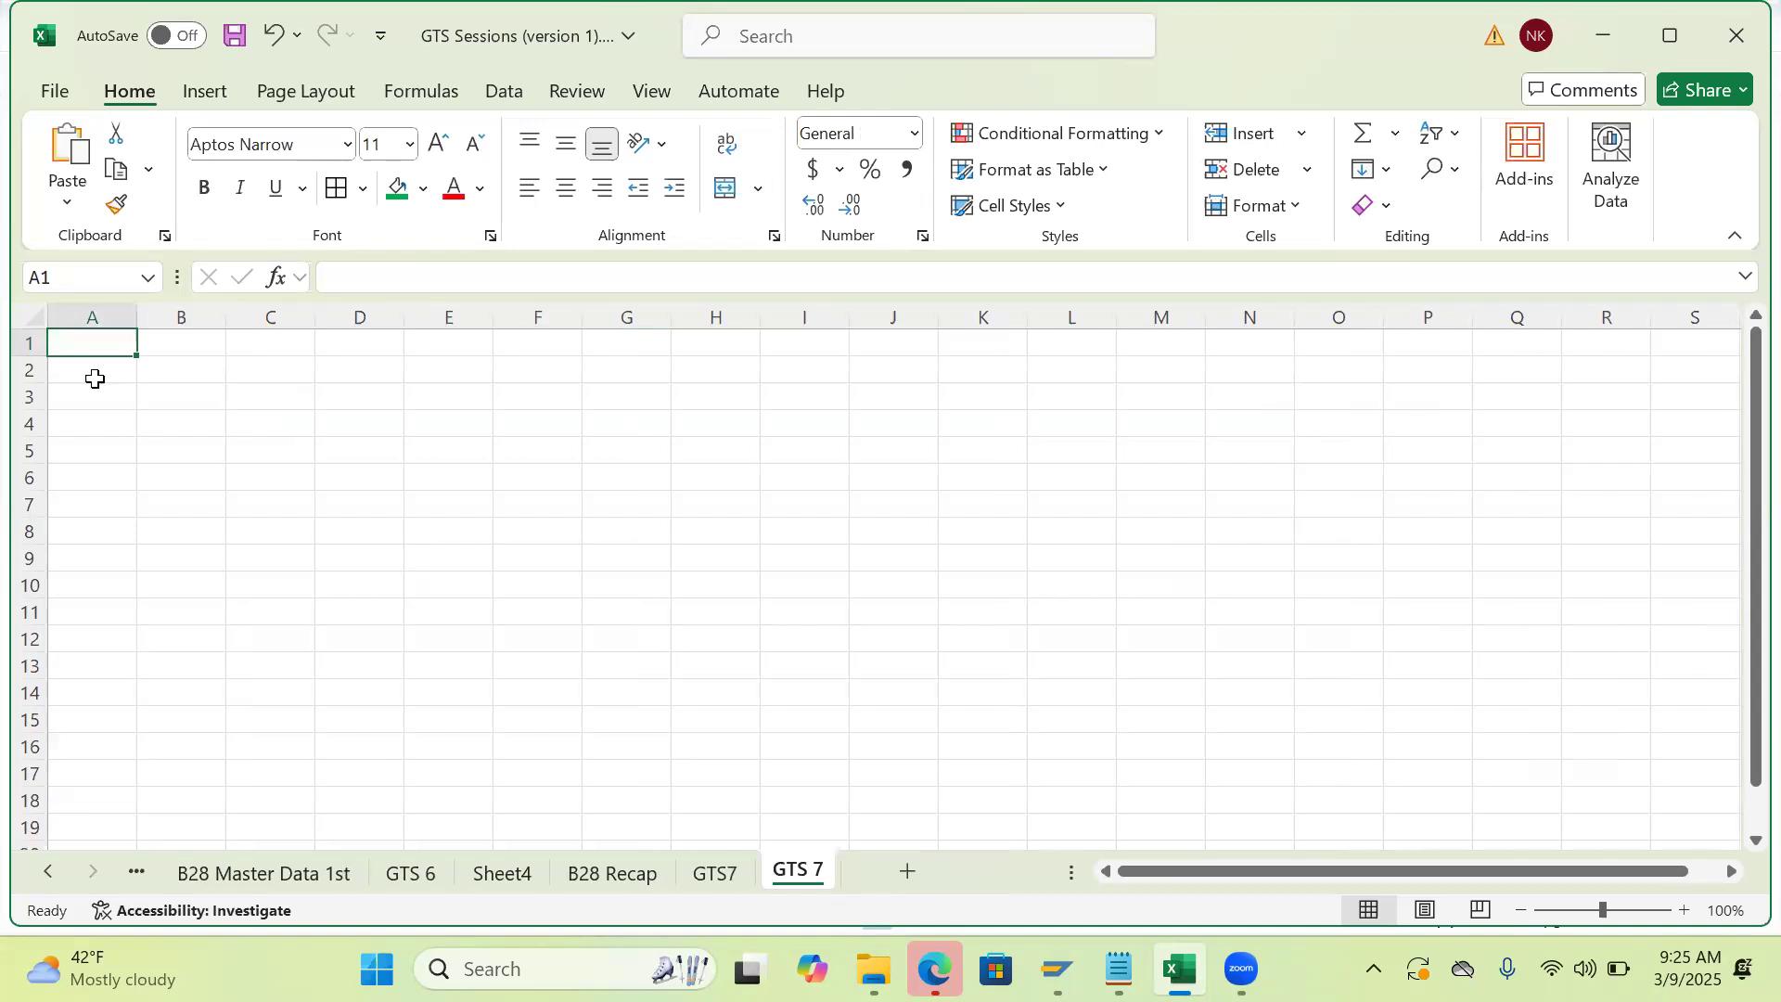
pyautogui.click(93, 379)
pyautogui.write('aled')
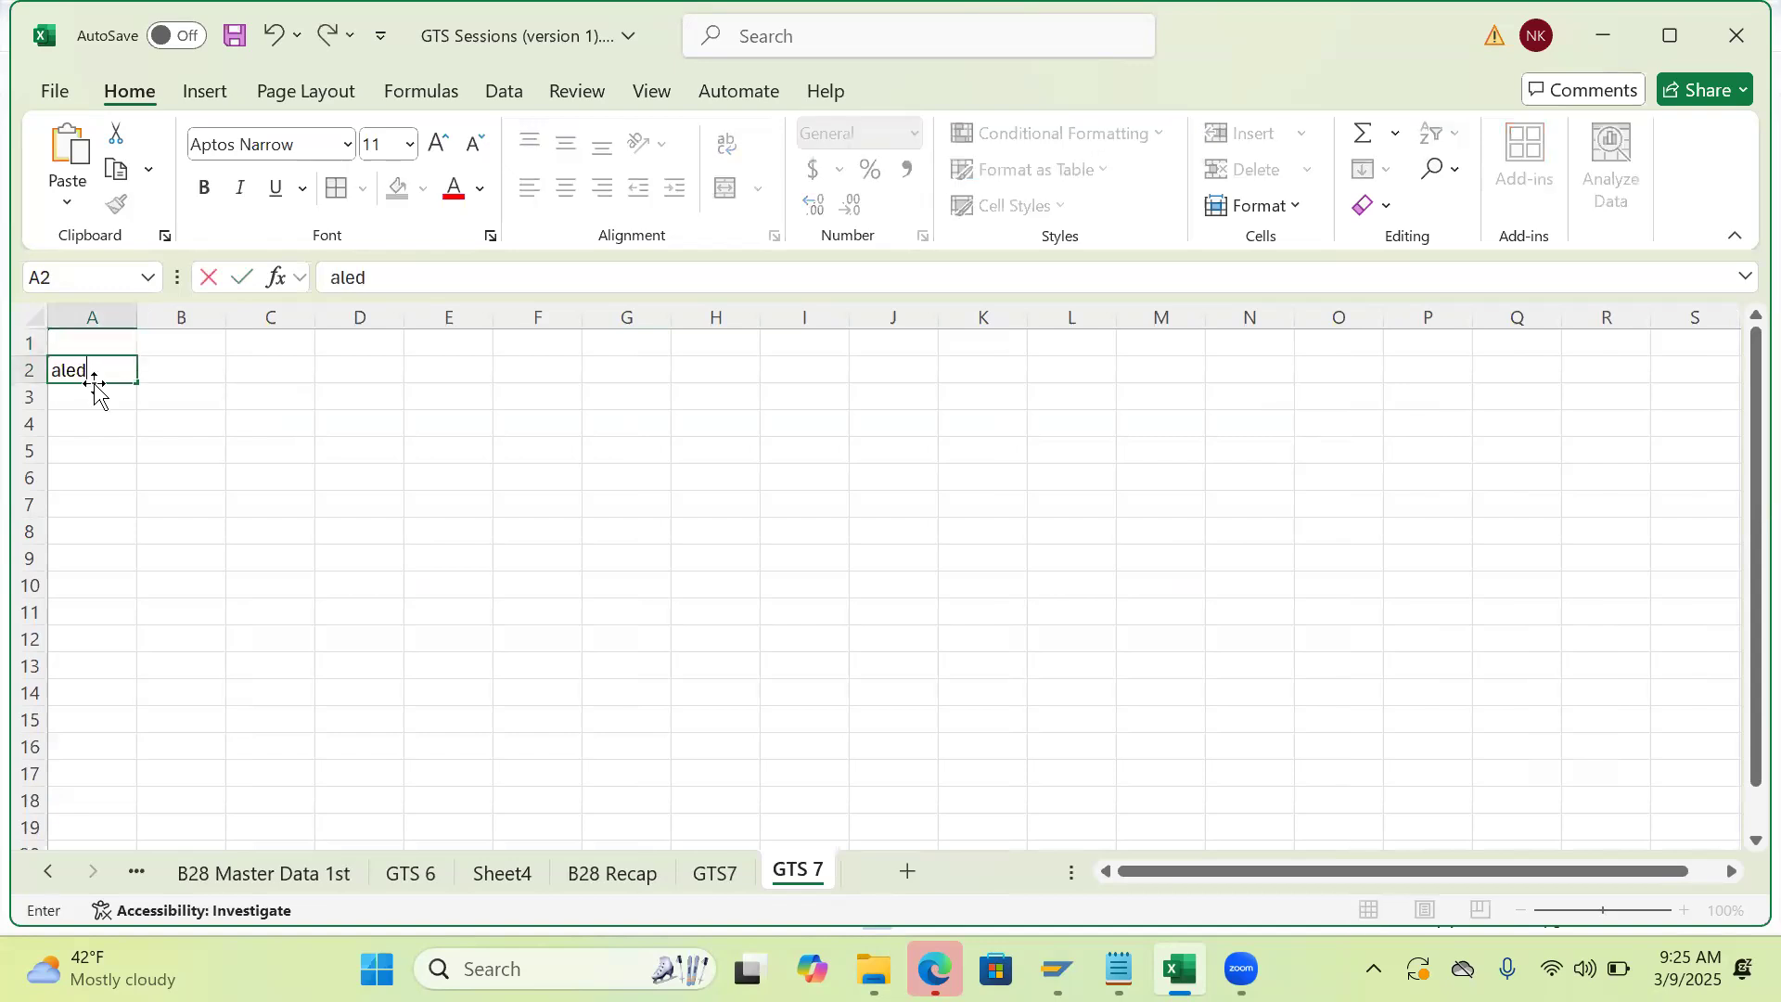
pyautogui.press('BackSpace')
pyautogui.press('BackSpace')
pyautogui.press('BackSpace')
pyautogui.press('BackSpace')
pyautogui.write('Sales Order')
pyautogui.press('Return')
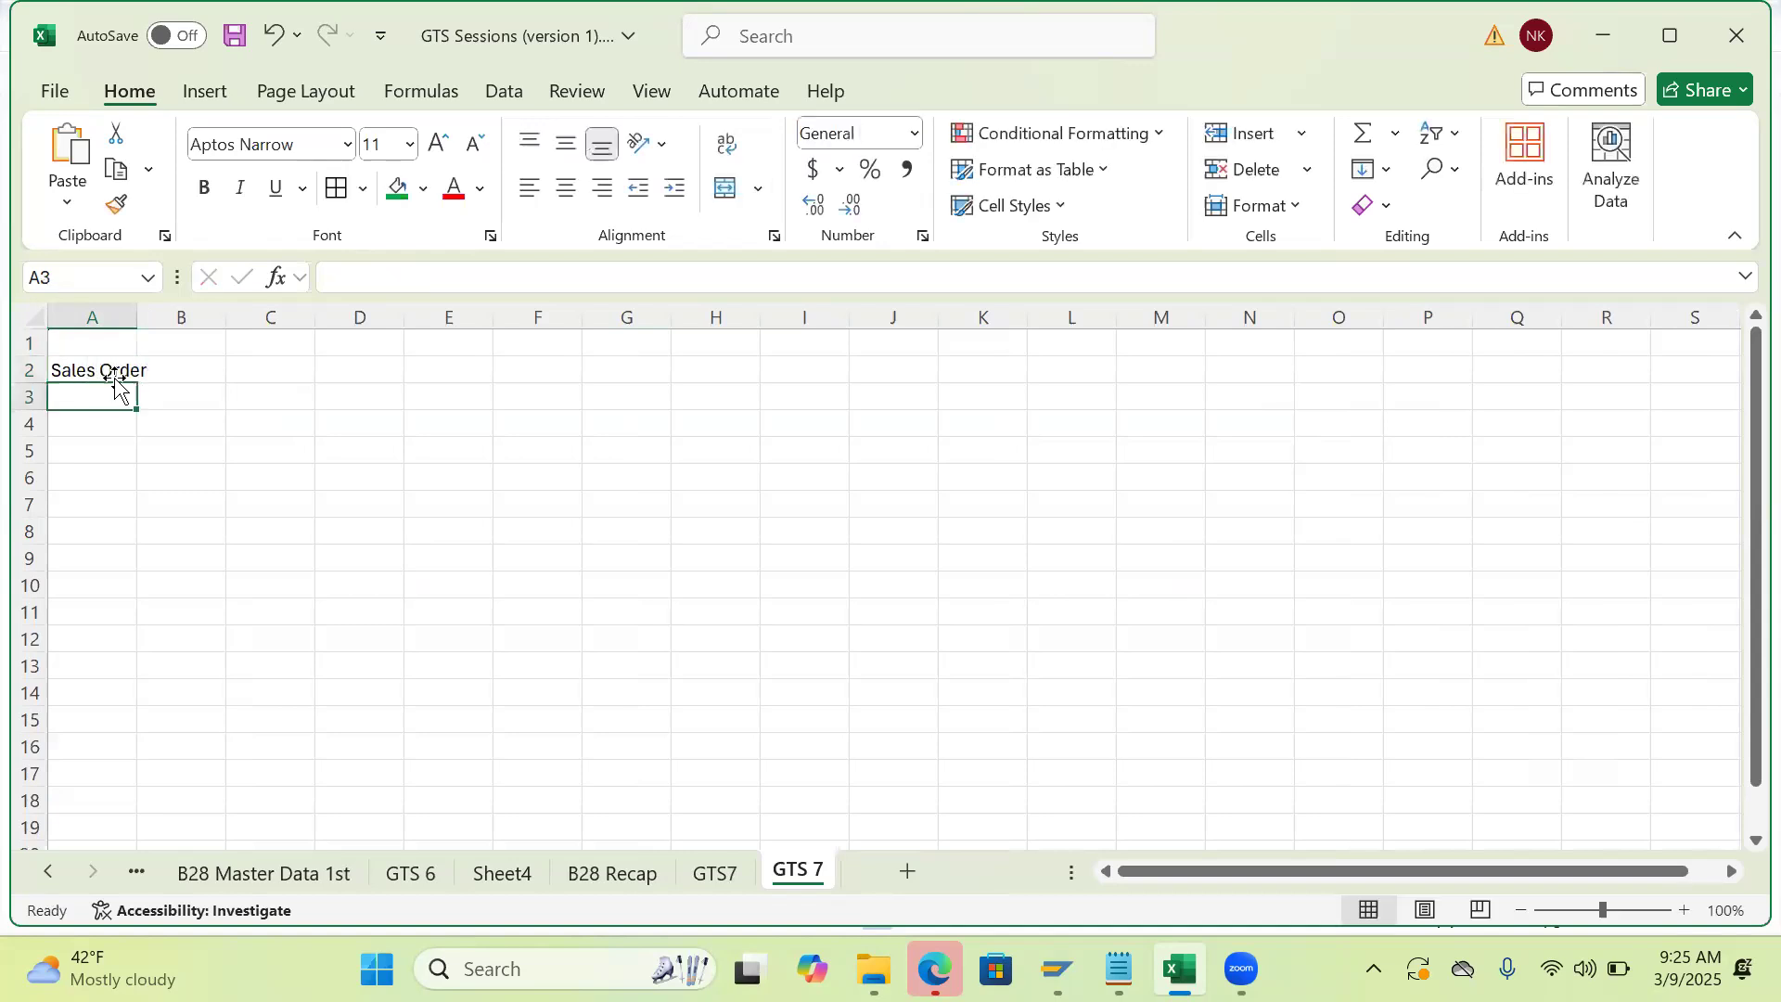
pyautogui.click(161, 362)
pyautogui.write('Custom')
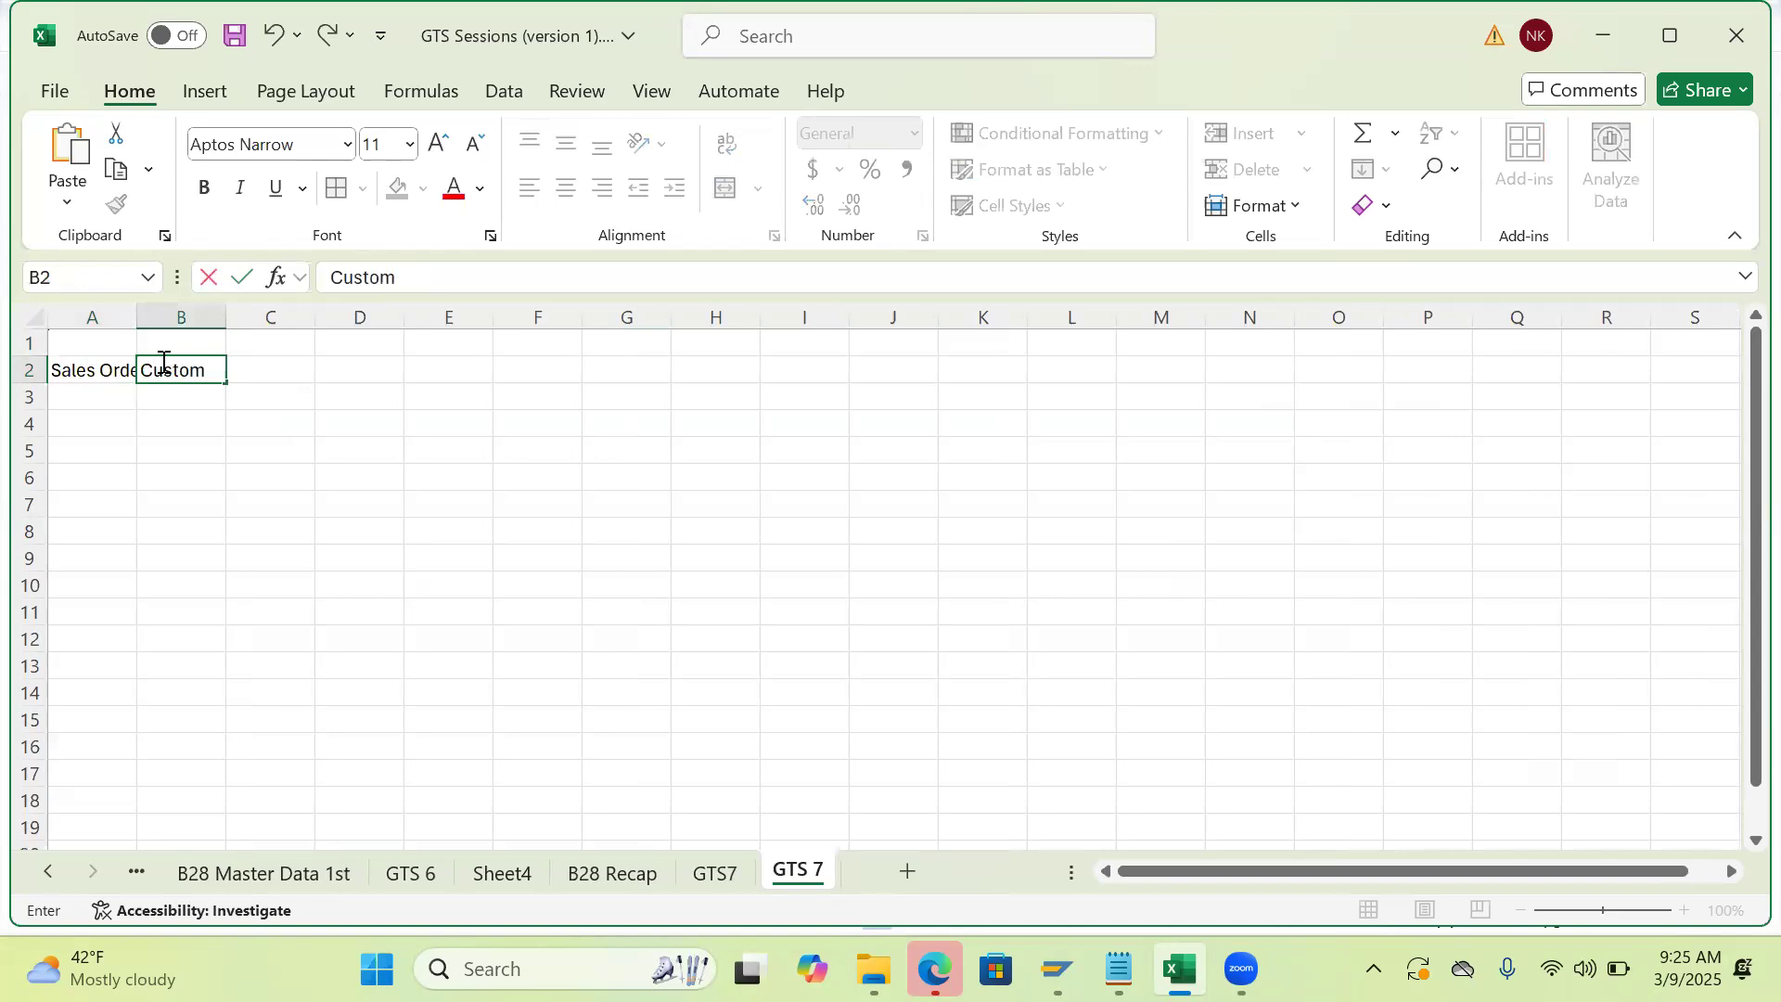
pyautogui.write('s Document')
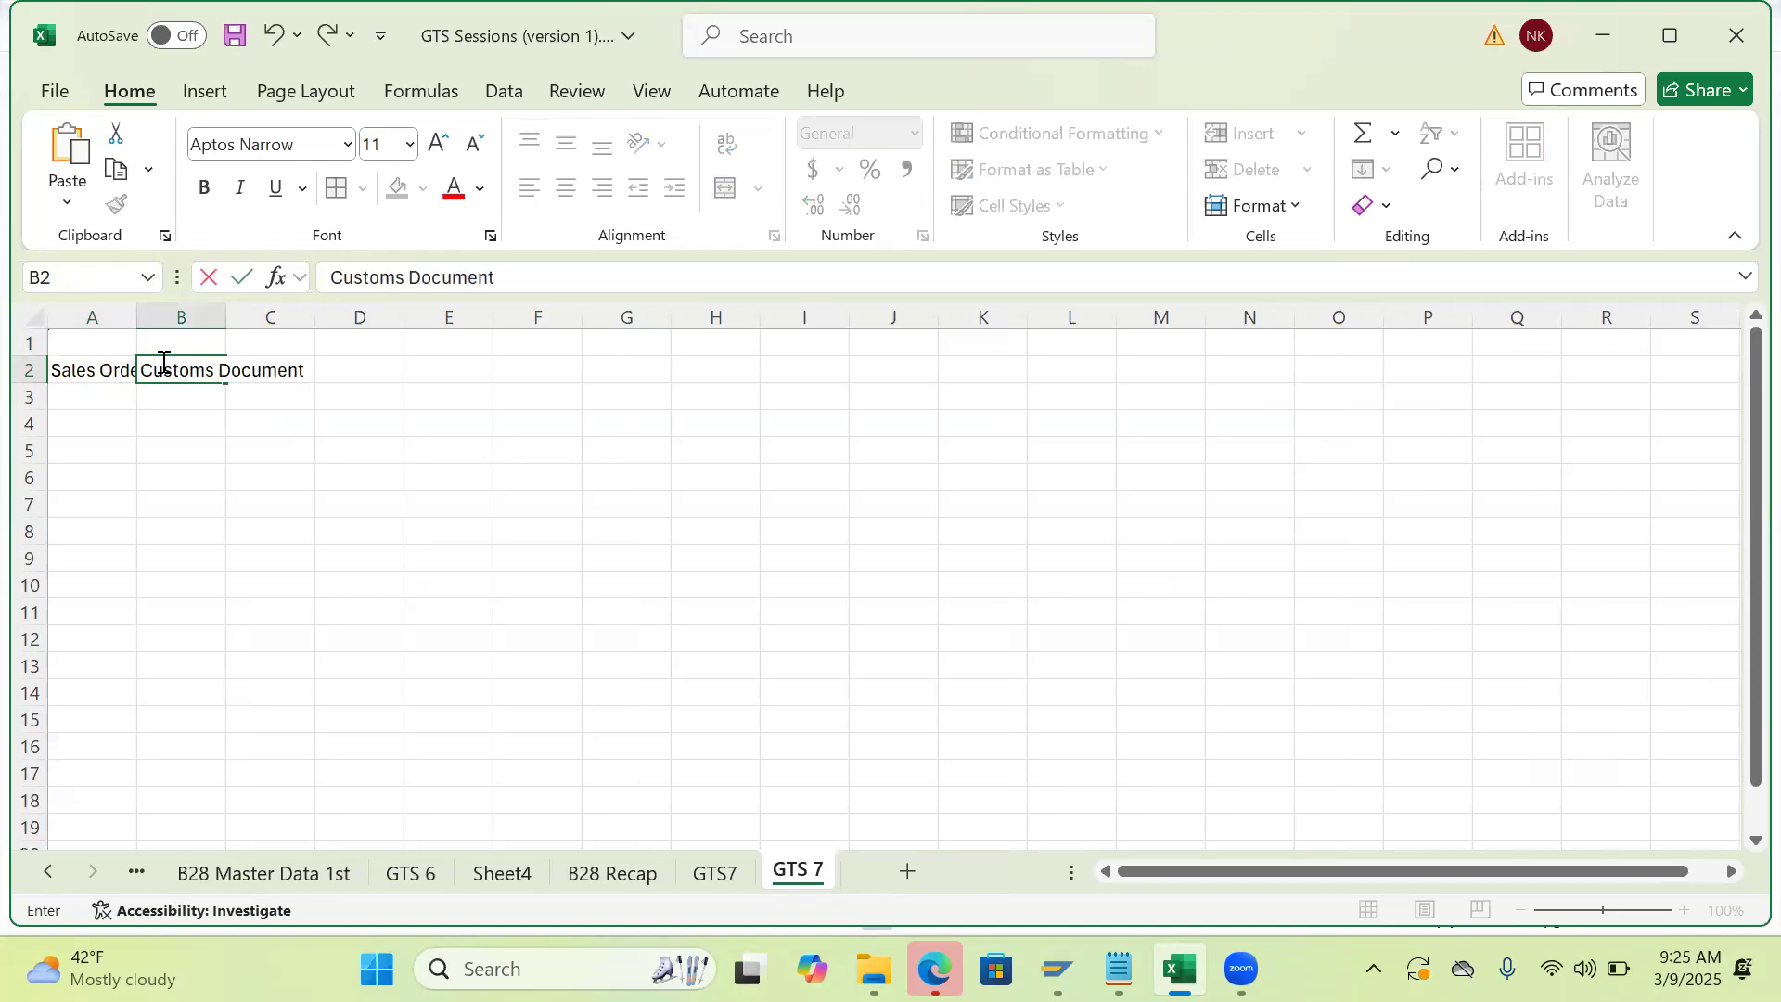
pyautogui.press('Return')
# - Fit columns A and B to their headings and widen column A
pyautogui.doubleClick(228, 316)
pyautogui.doubleClick(136, 316)
pyautogui.click(228, 369)
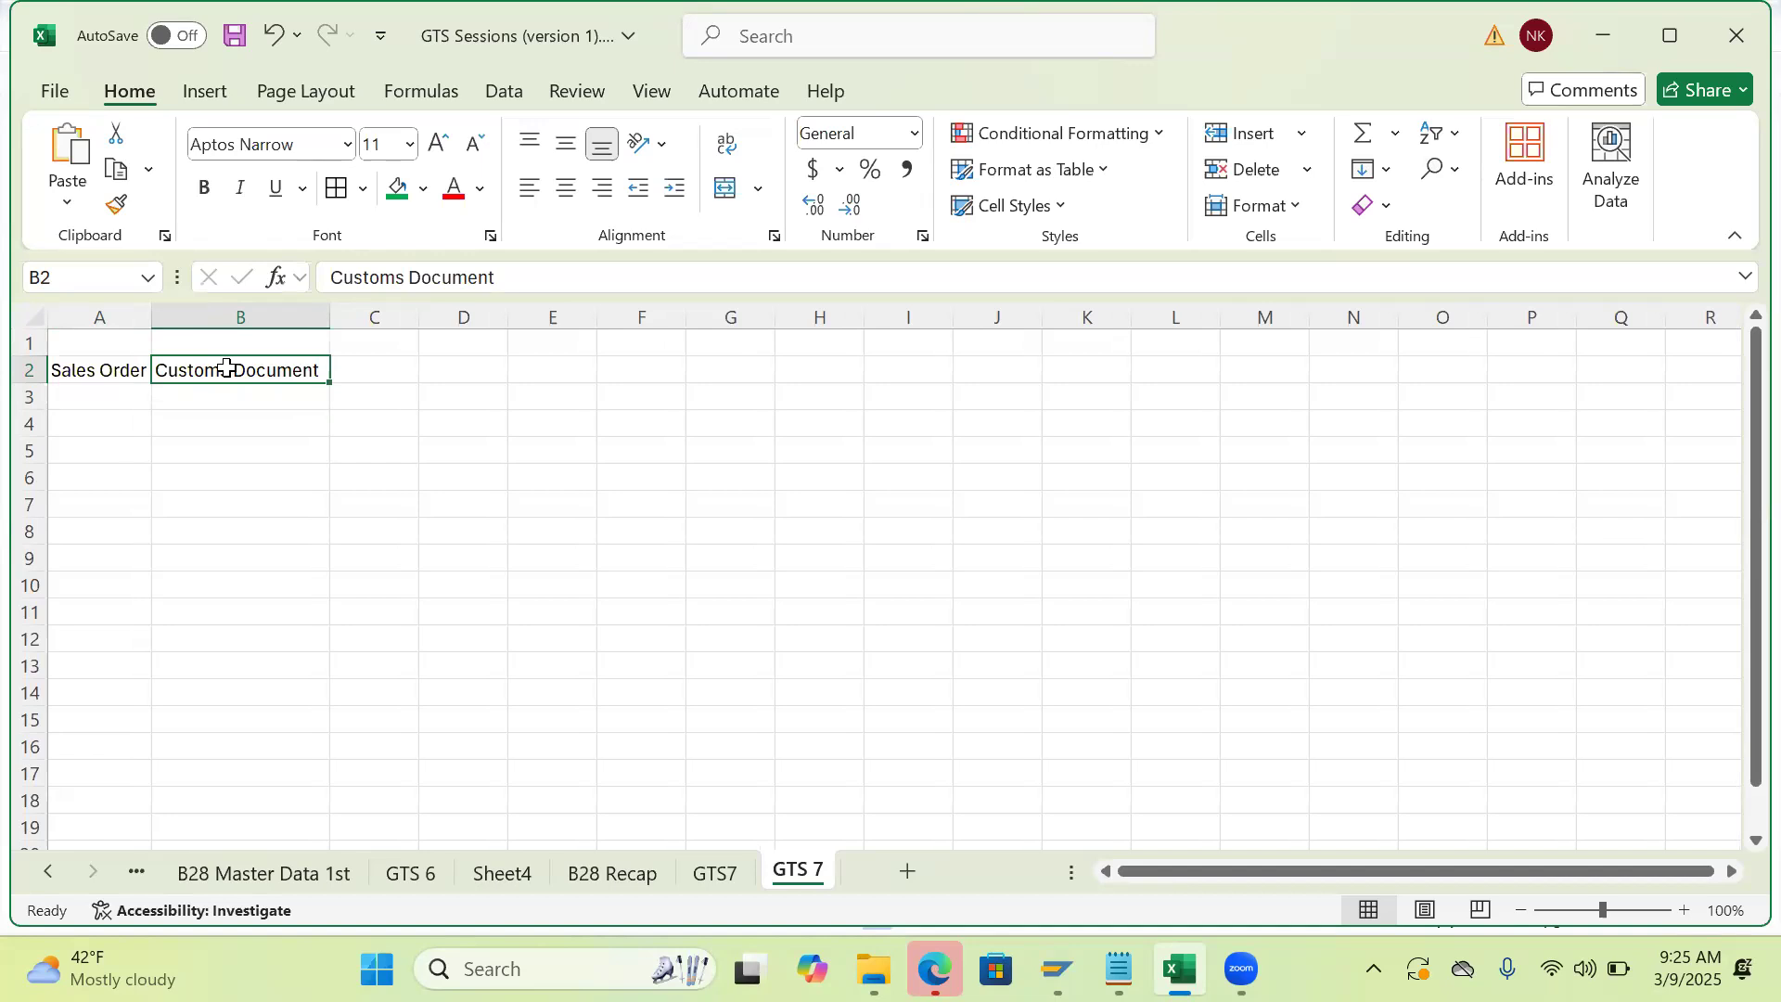
pyautogui.moveTo(151, 322); pyautogui.dragTo(255, 343)
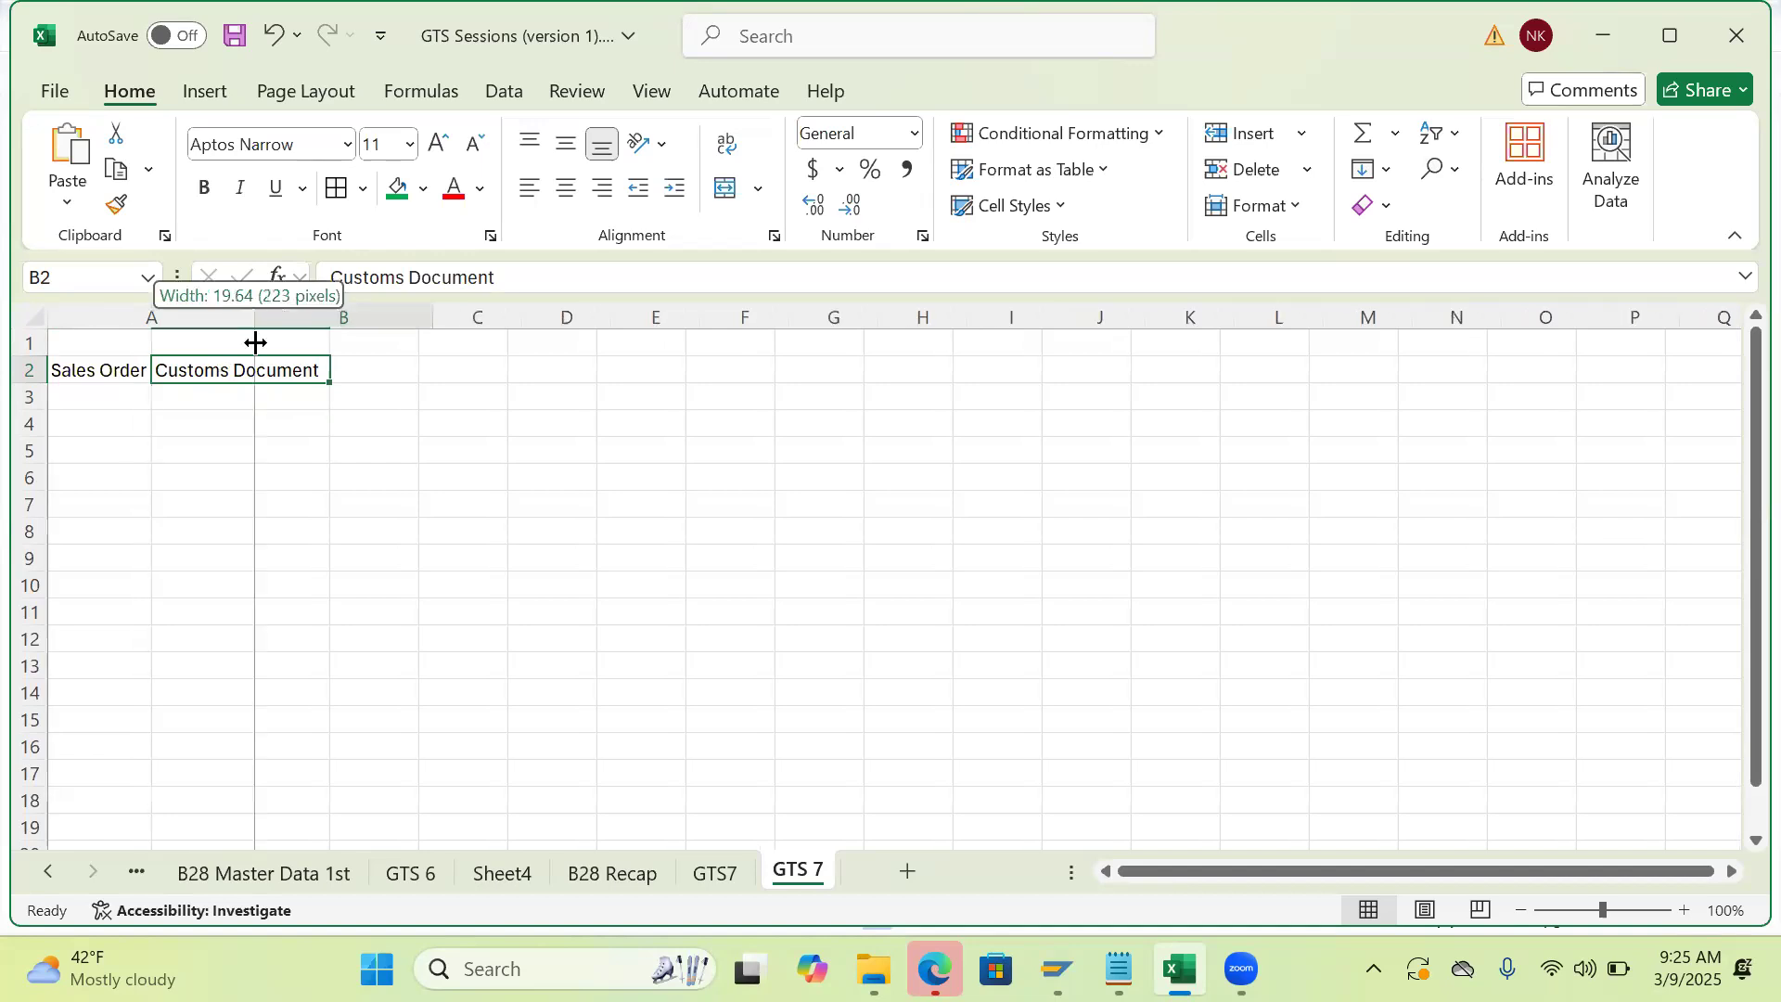
pyautogui.click(316, 415)
pyautogui.click(325, 377)
pyautogui.click(349, 399)
pyautogui.click(355, 371)
# - Widen column B past 'Customs Document' and widen column C
pyautogui.click(491, 375)
pyautogui.moveTo(435, 312); pyautogui.dragTo(446, 315)
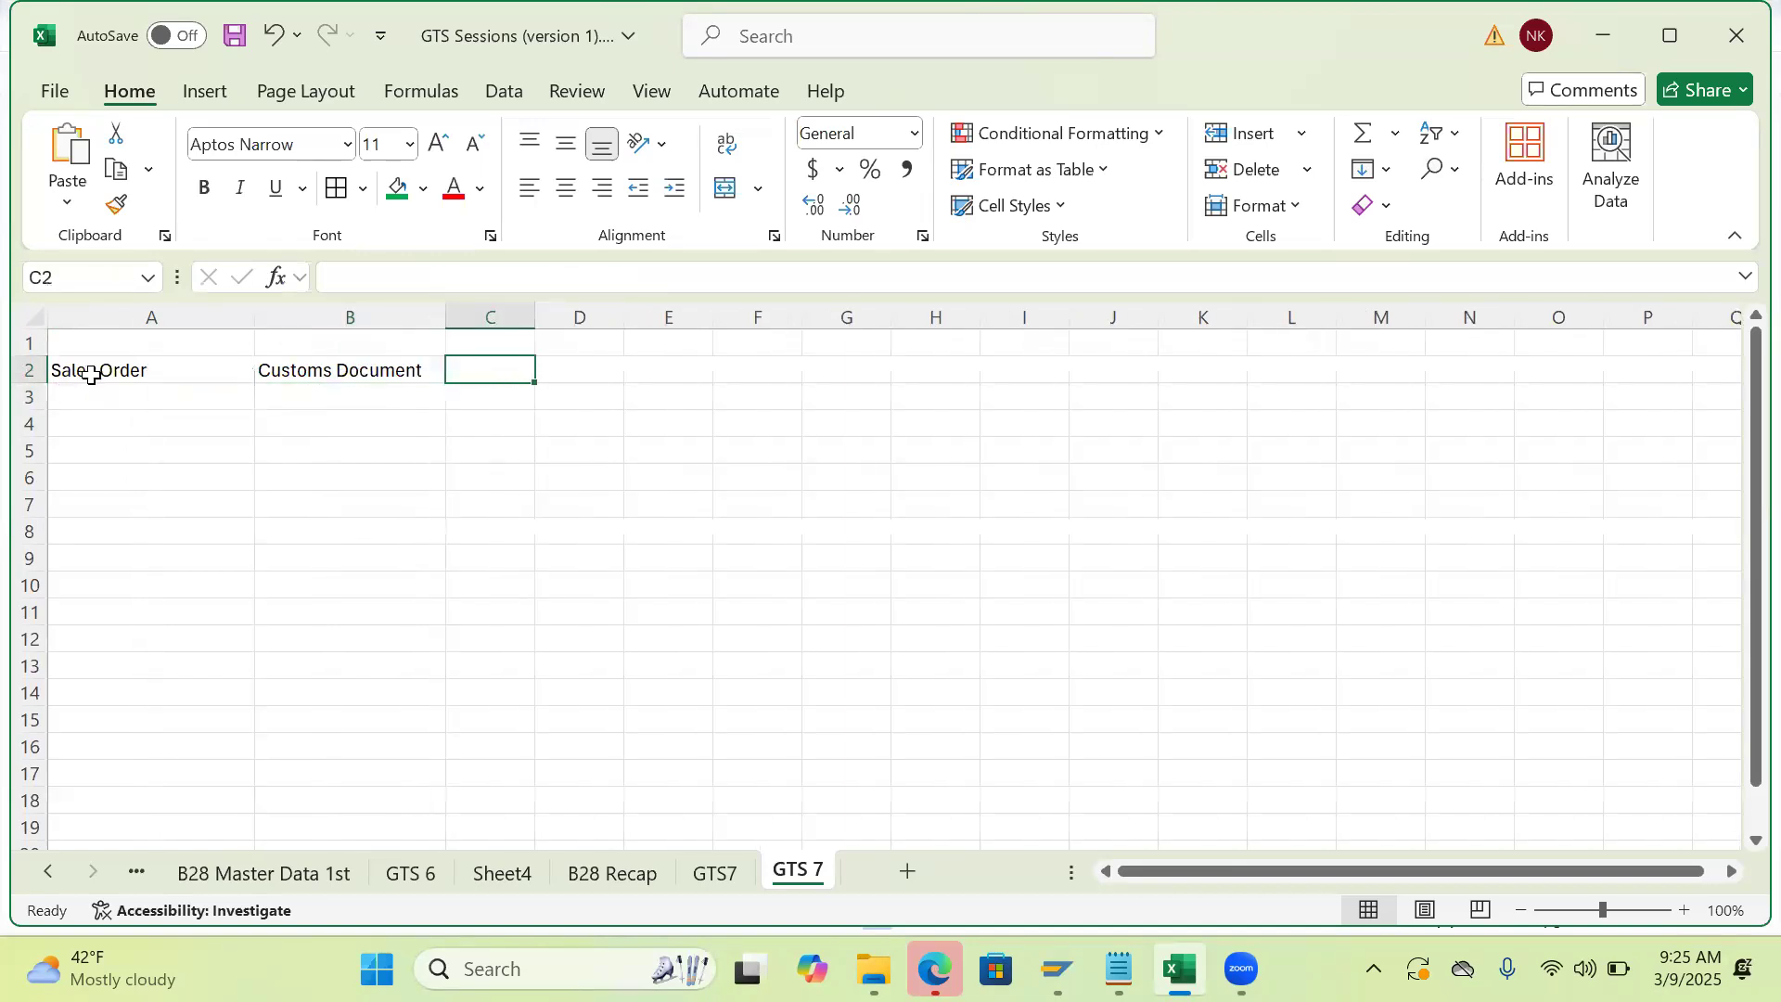
pyautogui.click(426, 370)
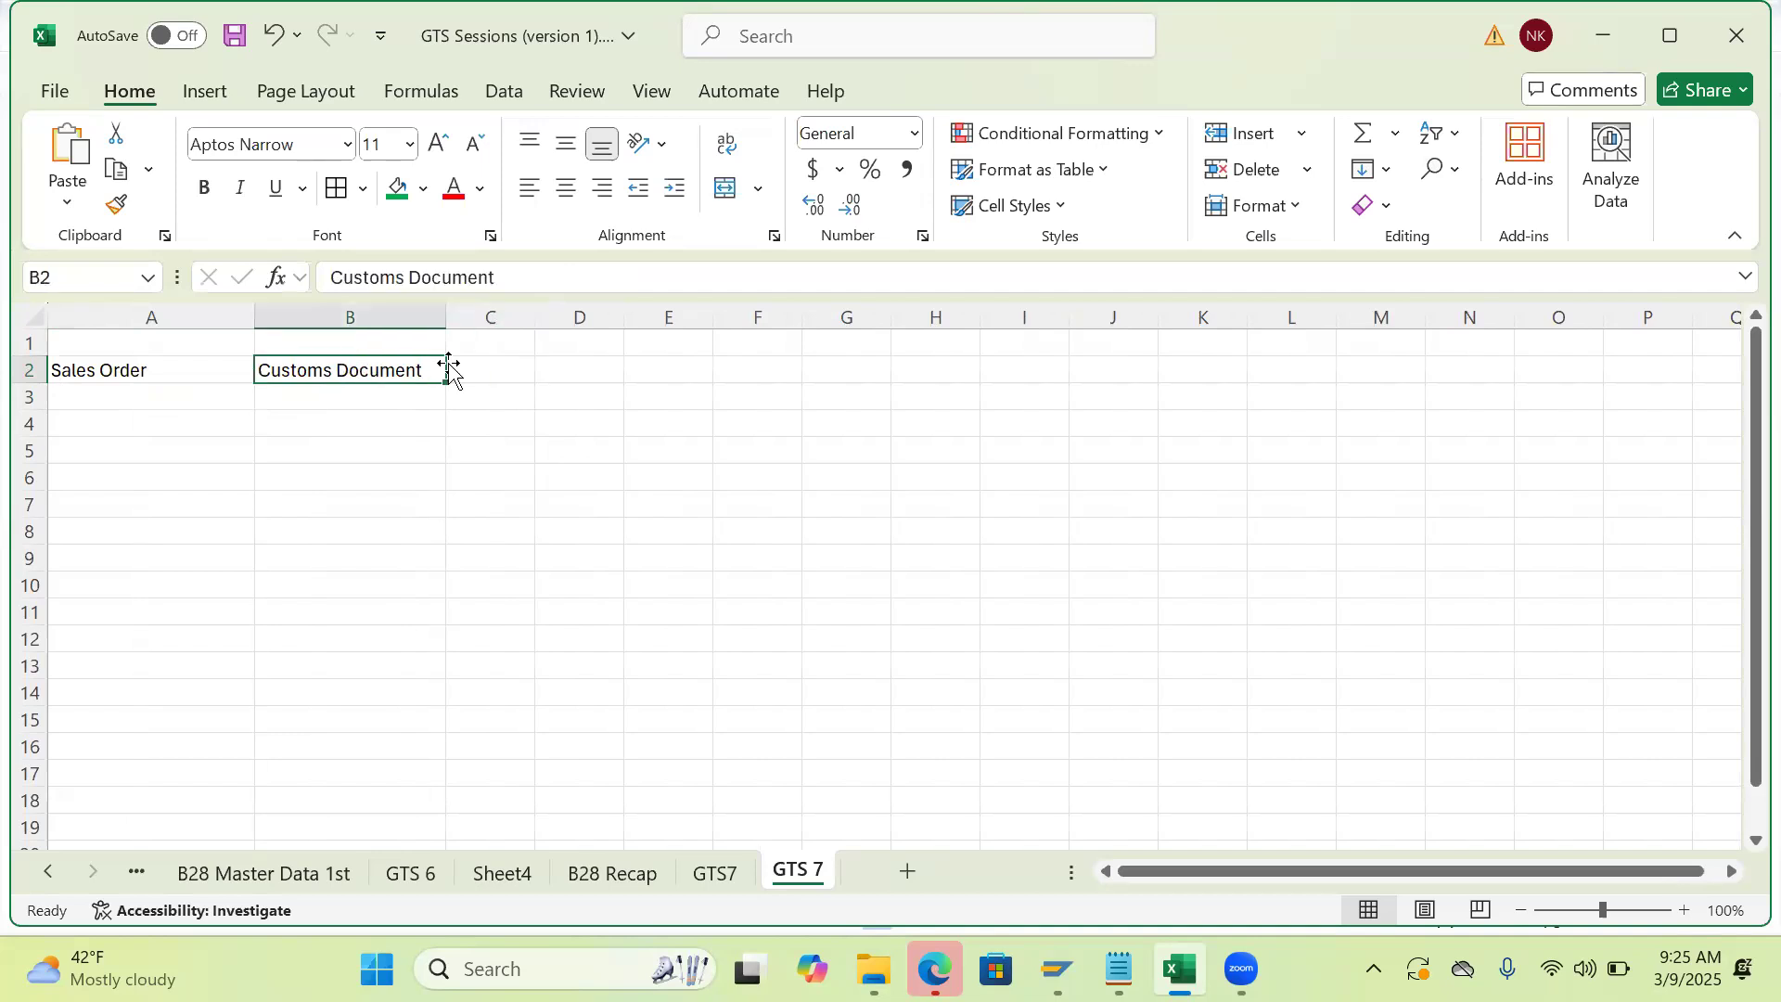
pyautogui.click(475, 365)
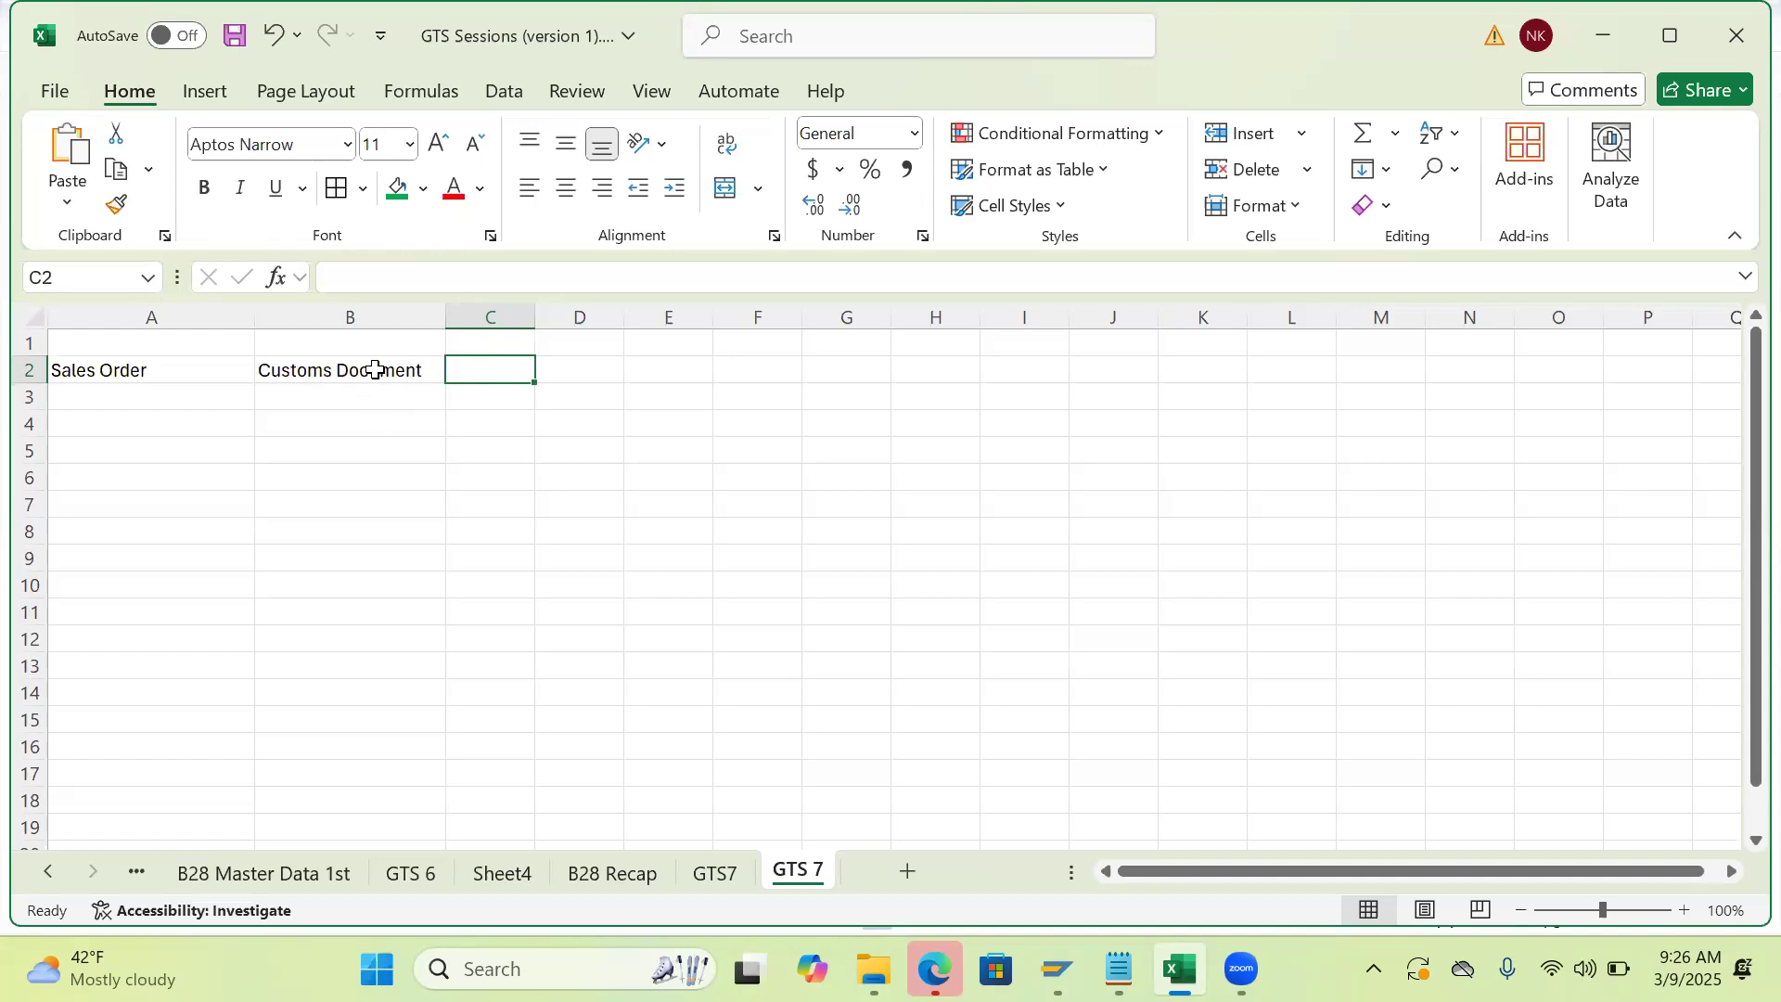
pyautogui.moveTo(532, 304); pyautogui.dragTo(598, 306)
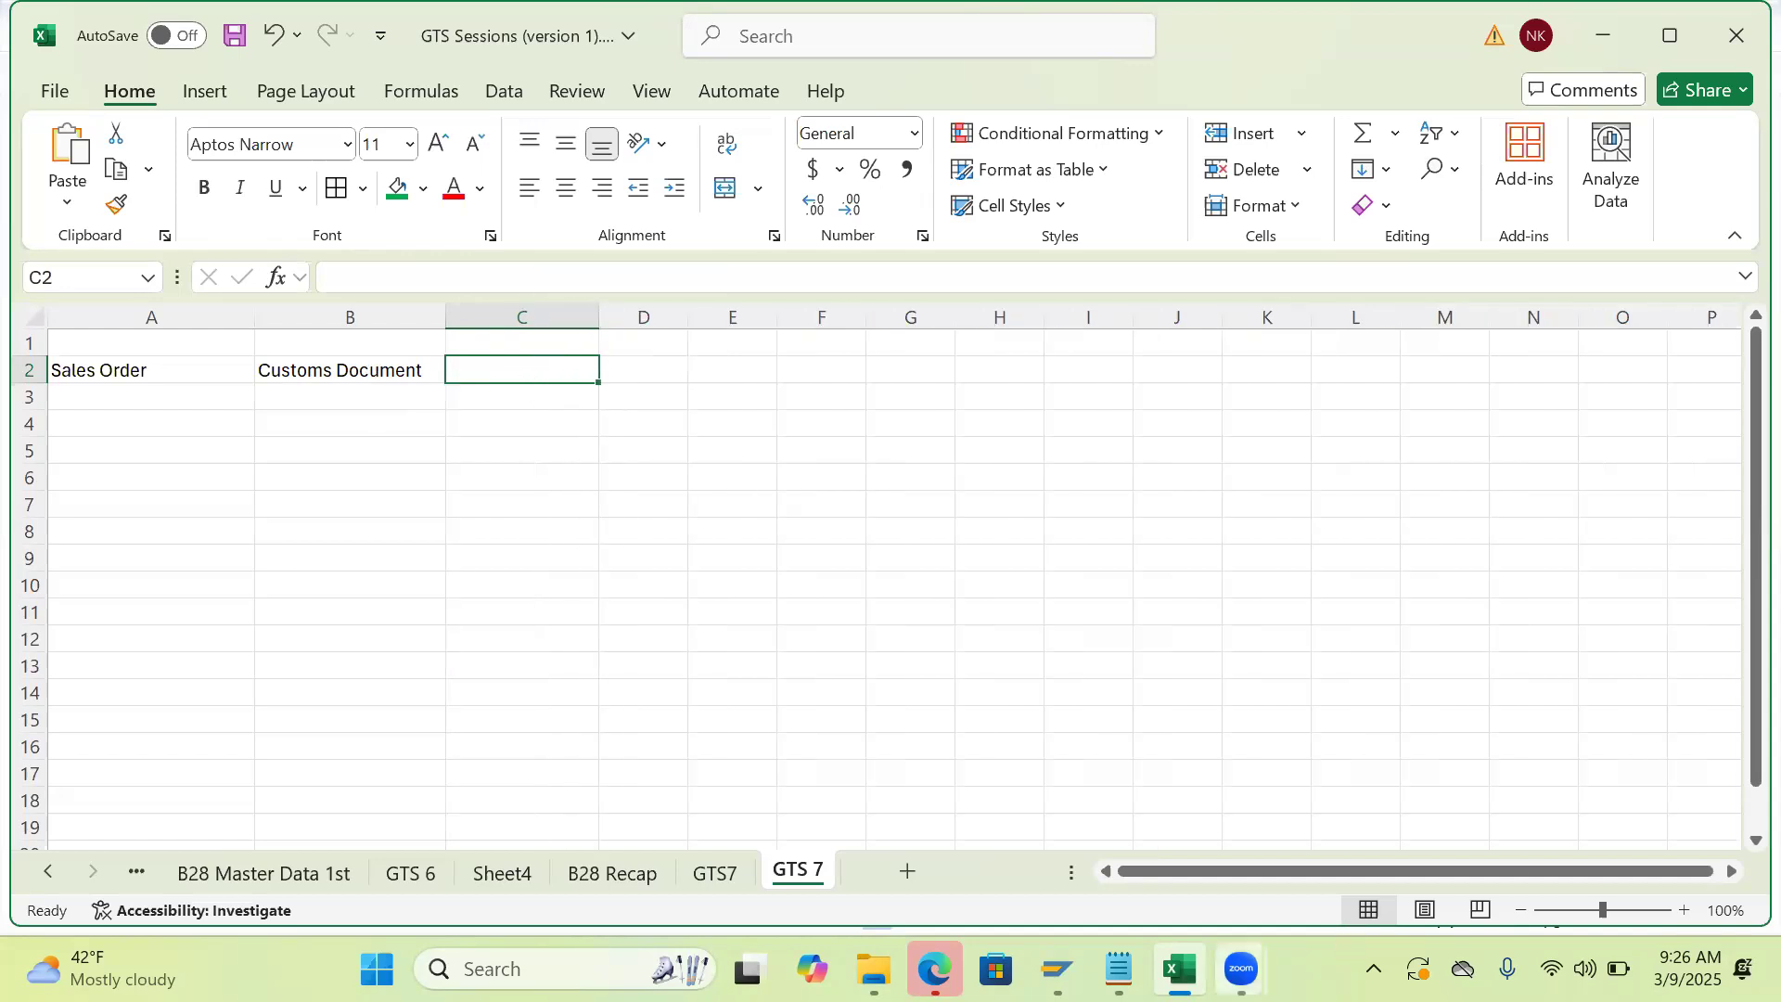
pyautogui.click(1058, 968)
# - Bring the SAP Display IMG window with the Legal Regulations branch to the front
pyautogui.click(1468, 886)
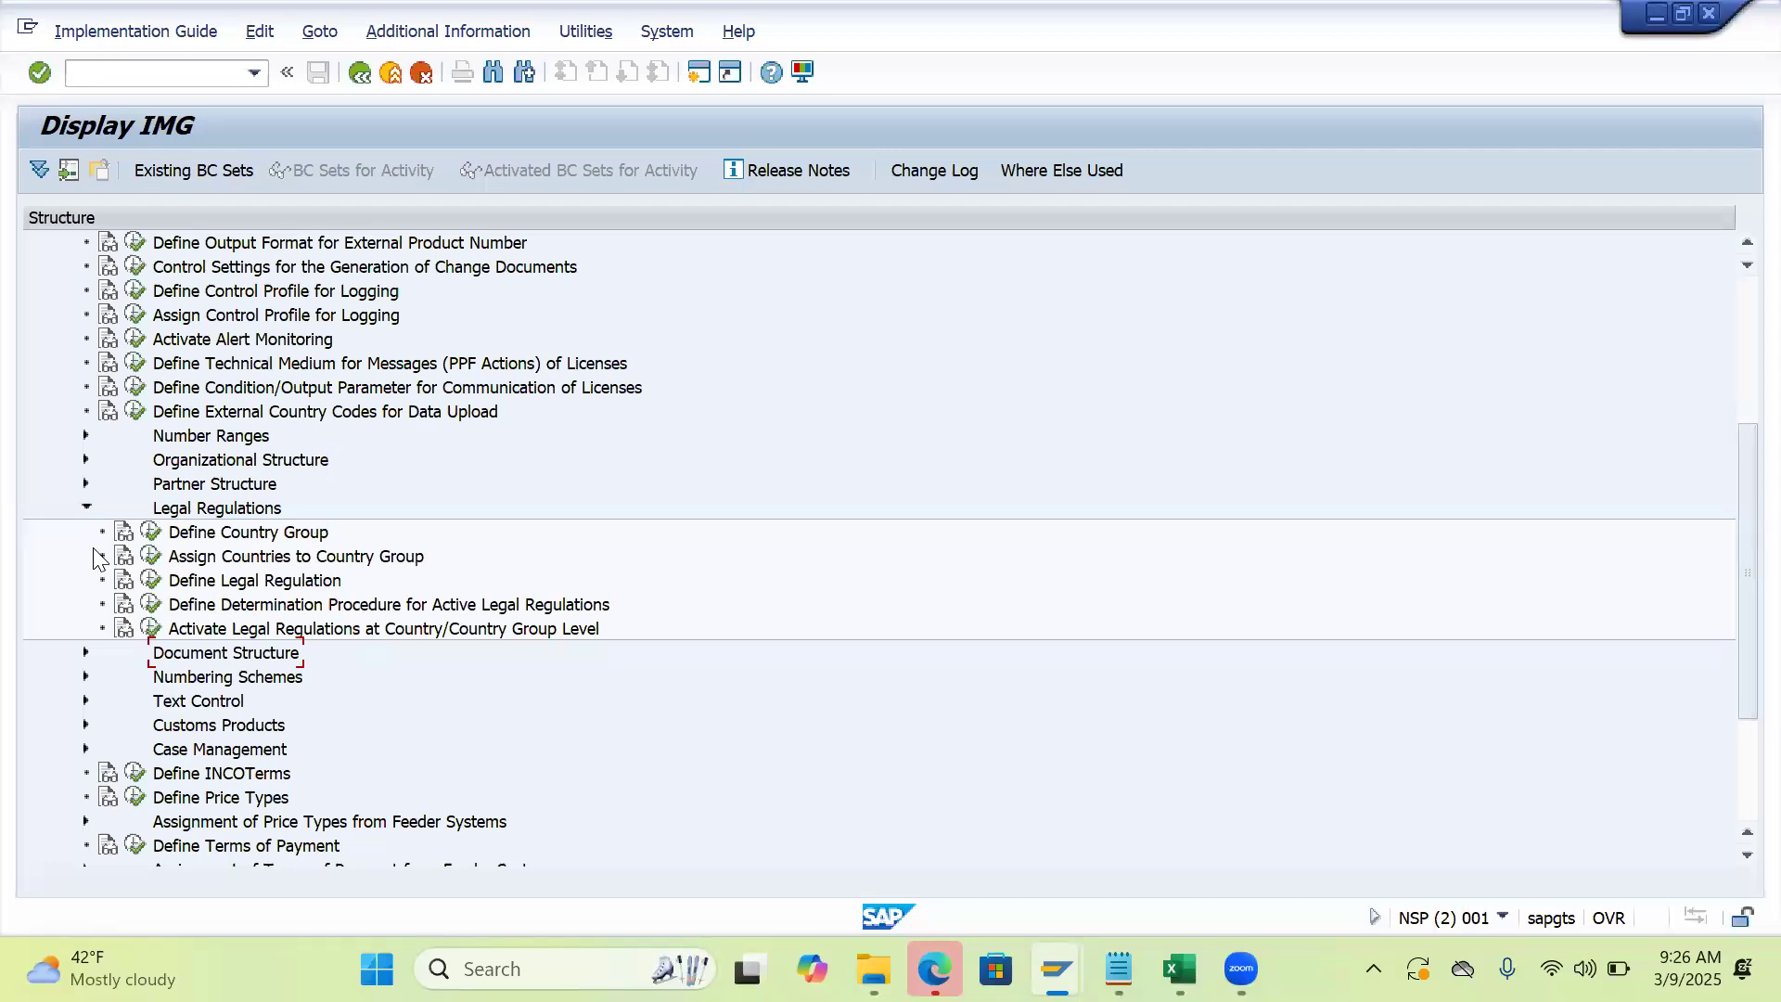
# - Return to the GTS Sessions workbook and select cell C2 on the GTS 7 sheet
pyautogui.moveTo(1179, 968)
pyautogui.click(1258, 858)
pyautogui.moveTo(553, 496); pyautogui.dragTo(520, 477)
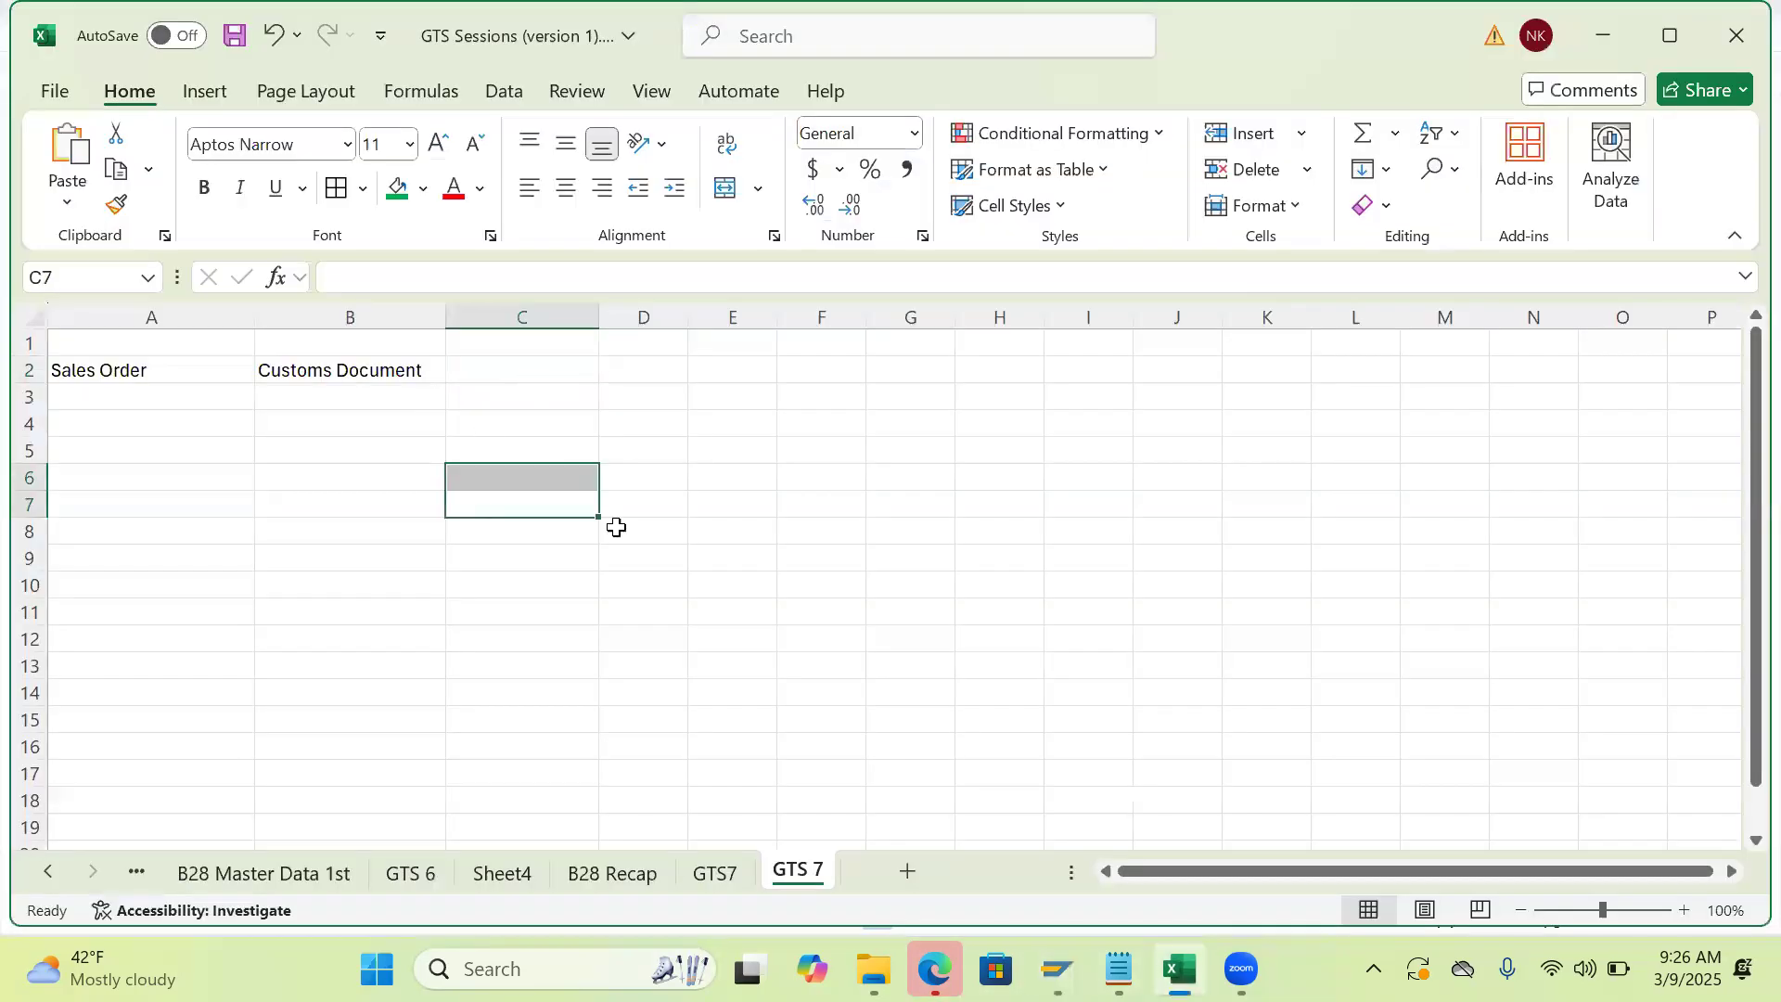
pyautogui.press('Up')
pyautogui.press('Up')
pyautogui.press('Up')
pyautogui.press('Up')
pyautogui.press('Up')
pyautogui.click(518, 394)
pyautogui.click(521, 375)
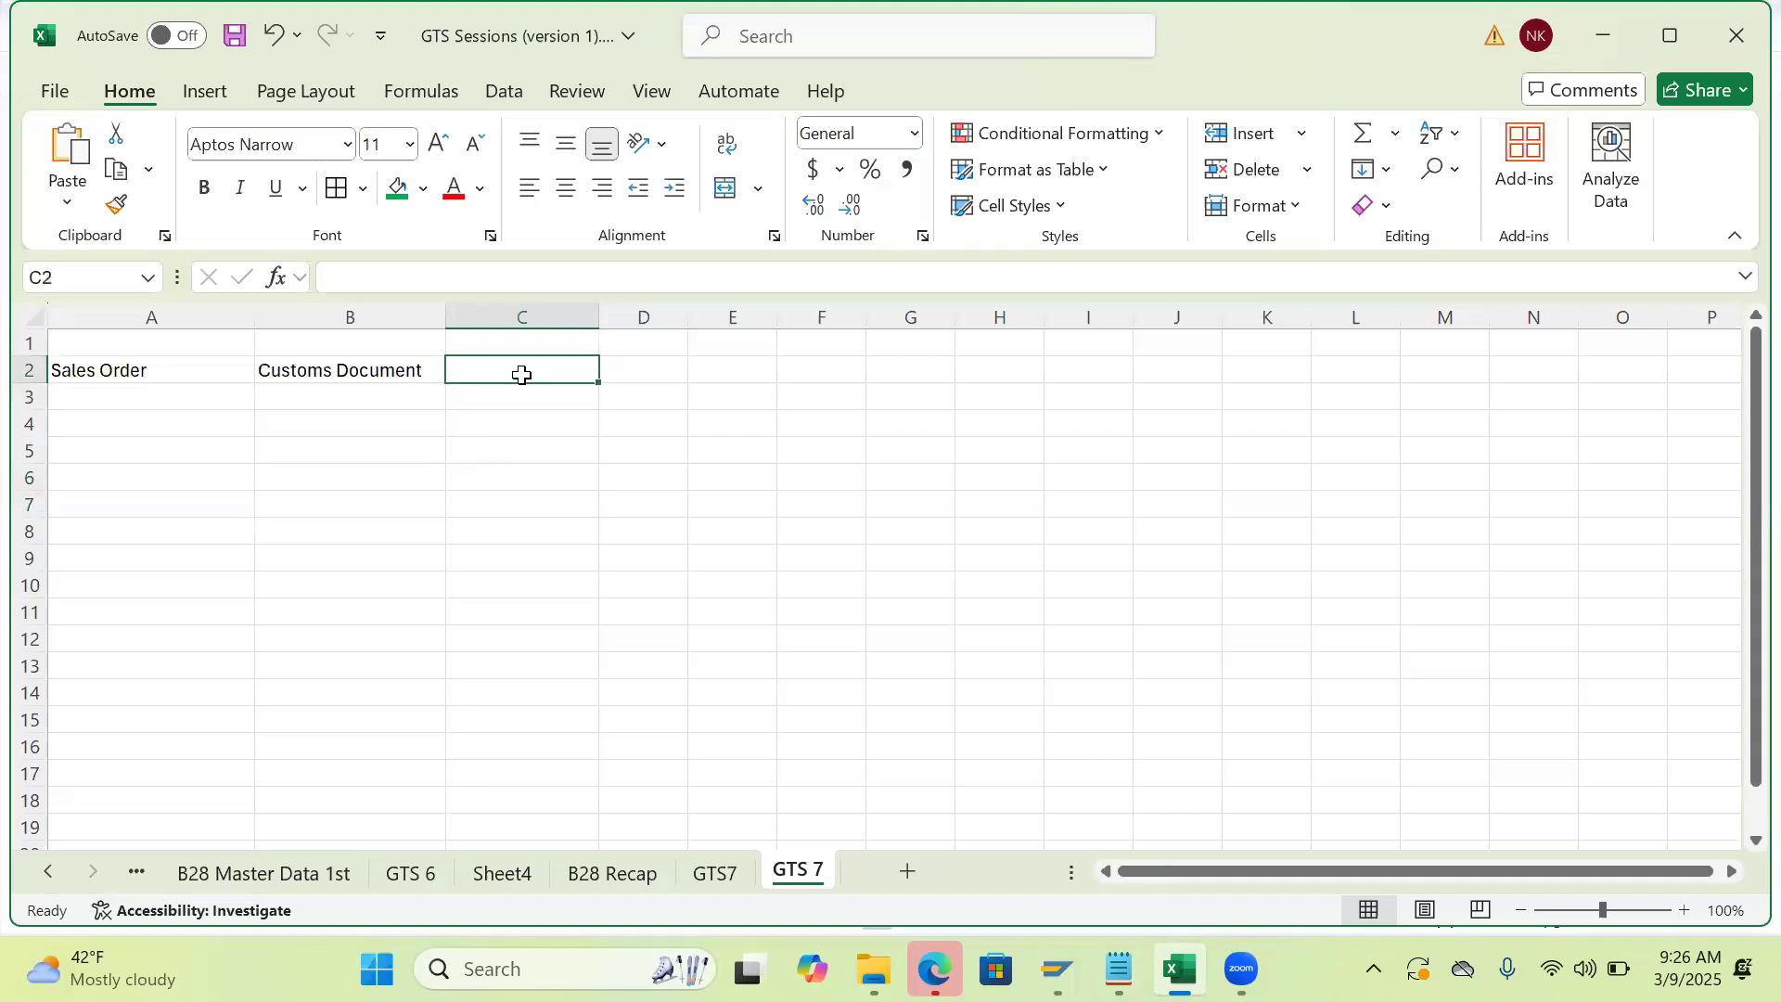
pyautogui.moveTo(522, 375); pyautogui.dragTo(513, 590)
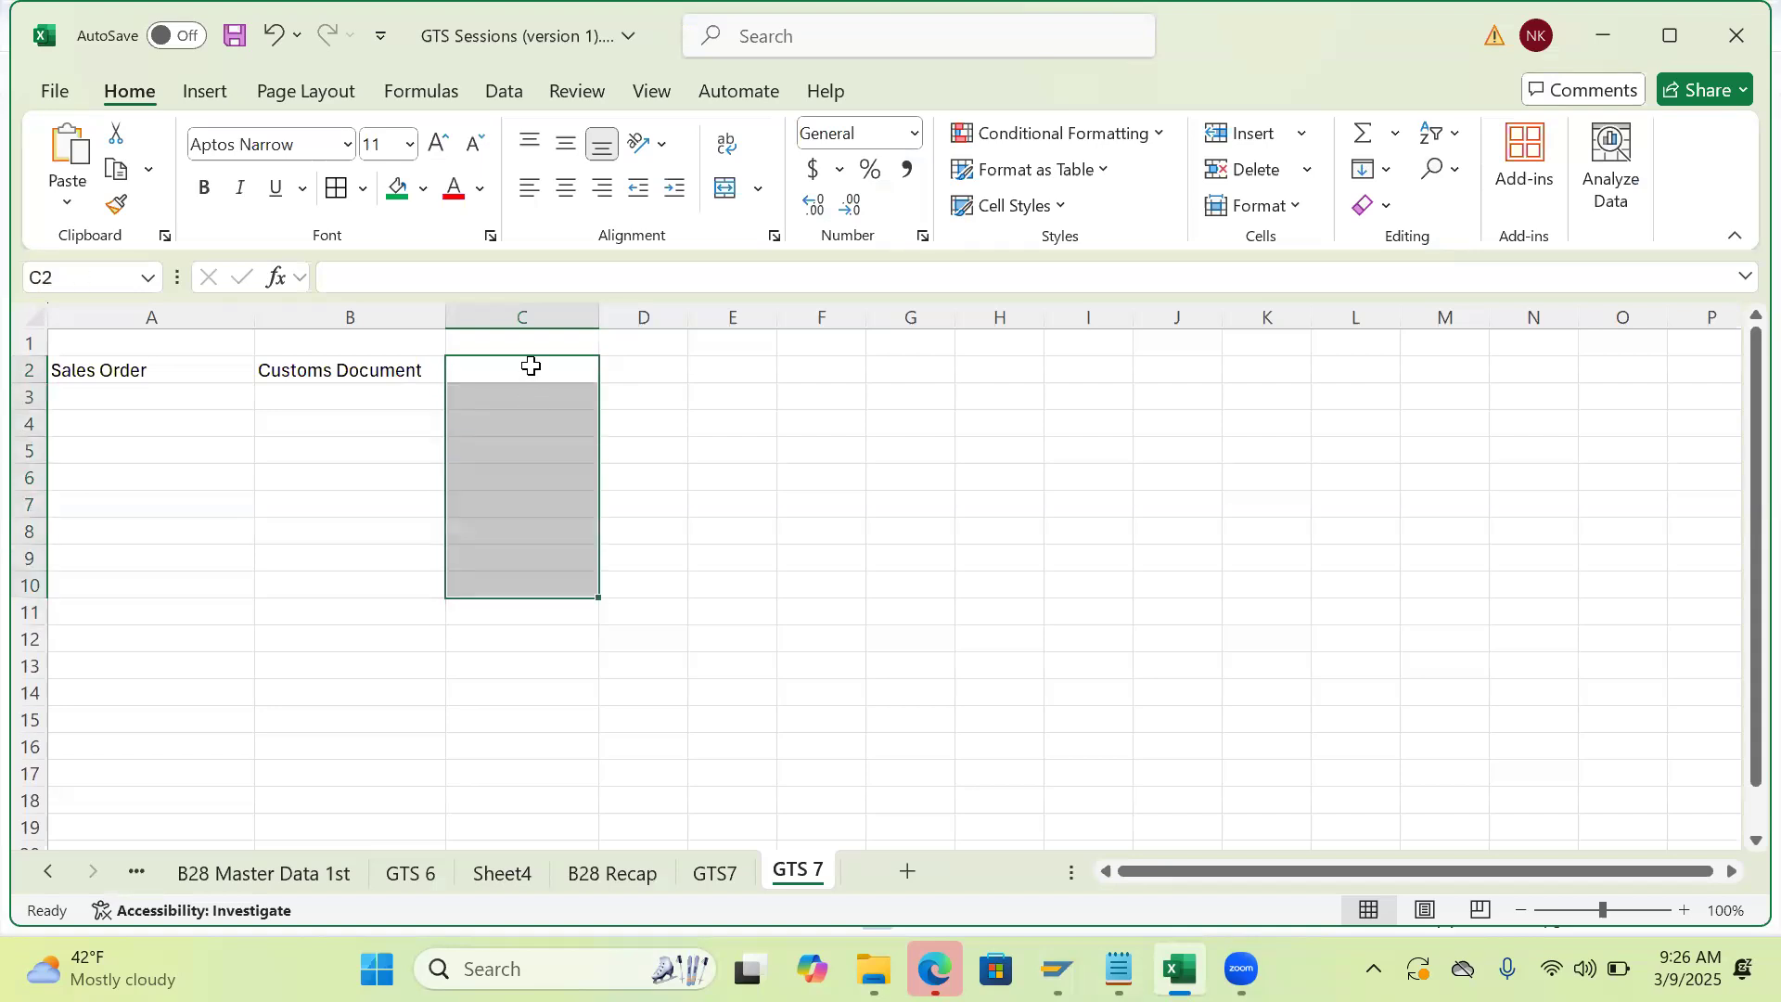
pyautogui.click(531, 376)
# - Enter 'Legal Reg' in cell C2, fixing the incomplete 'Legal Re' entry
pyautogui.write('Lega')
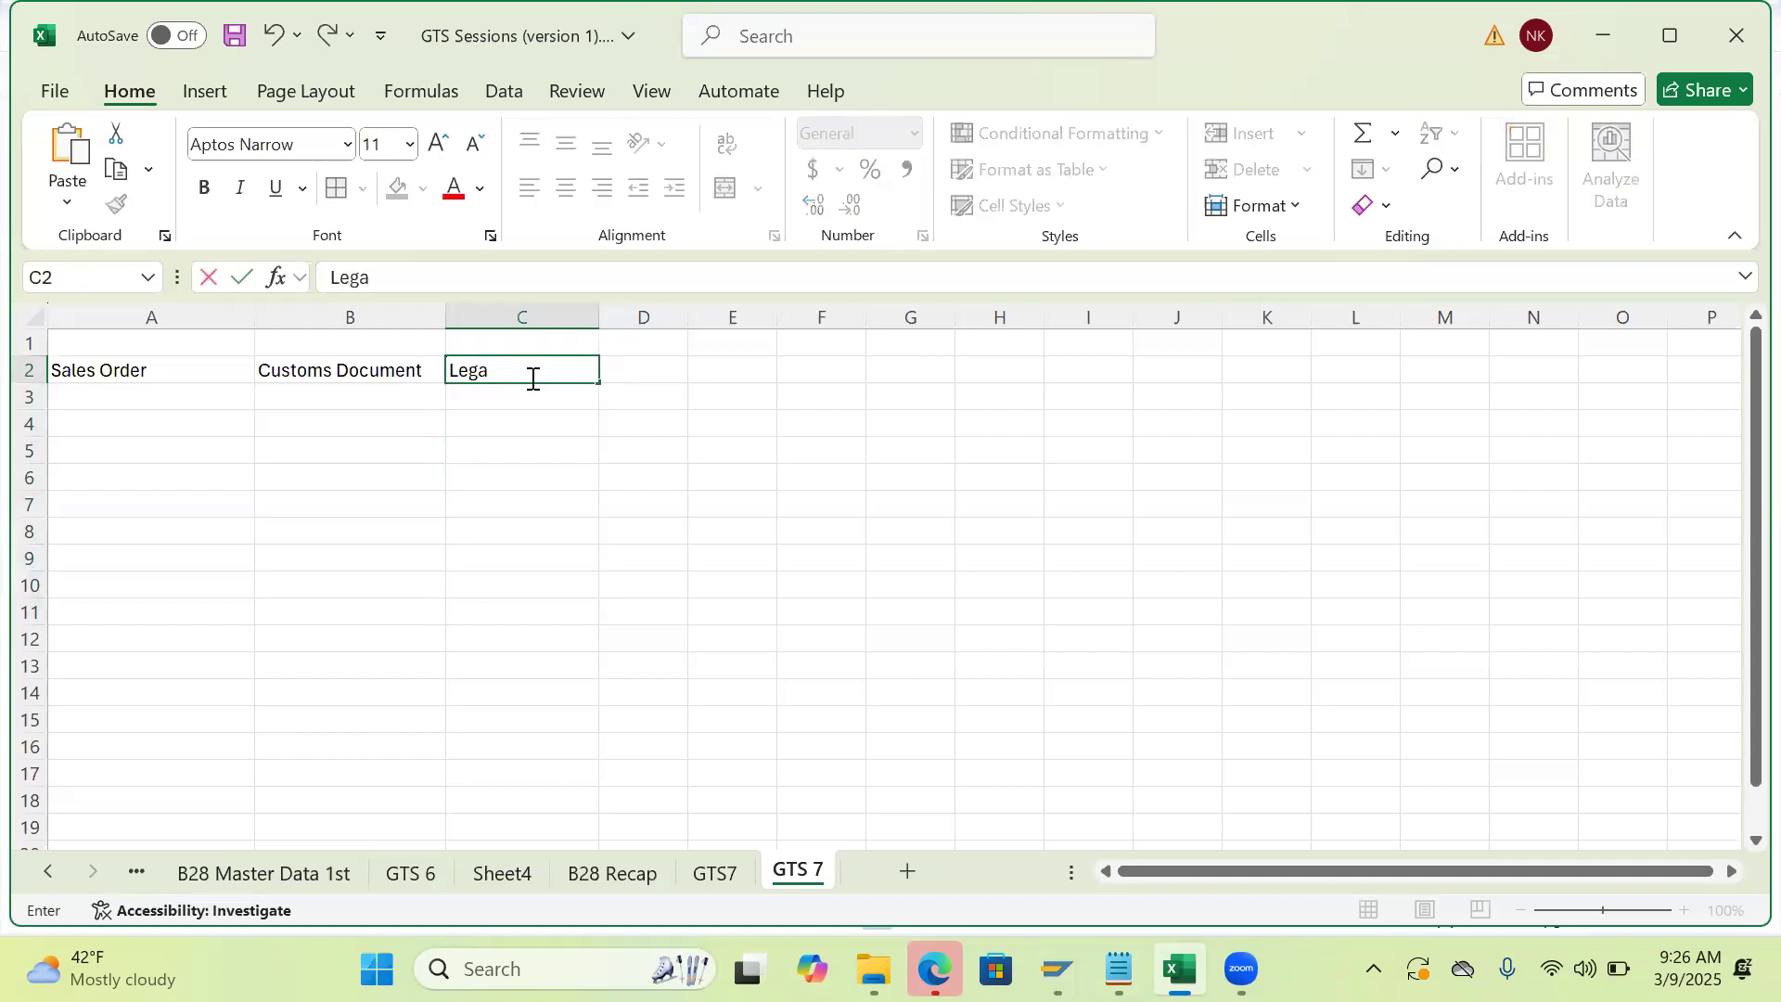
pyautogui.write('l Re')
pyautogui.press('Return')
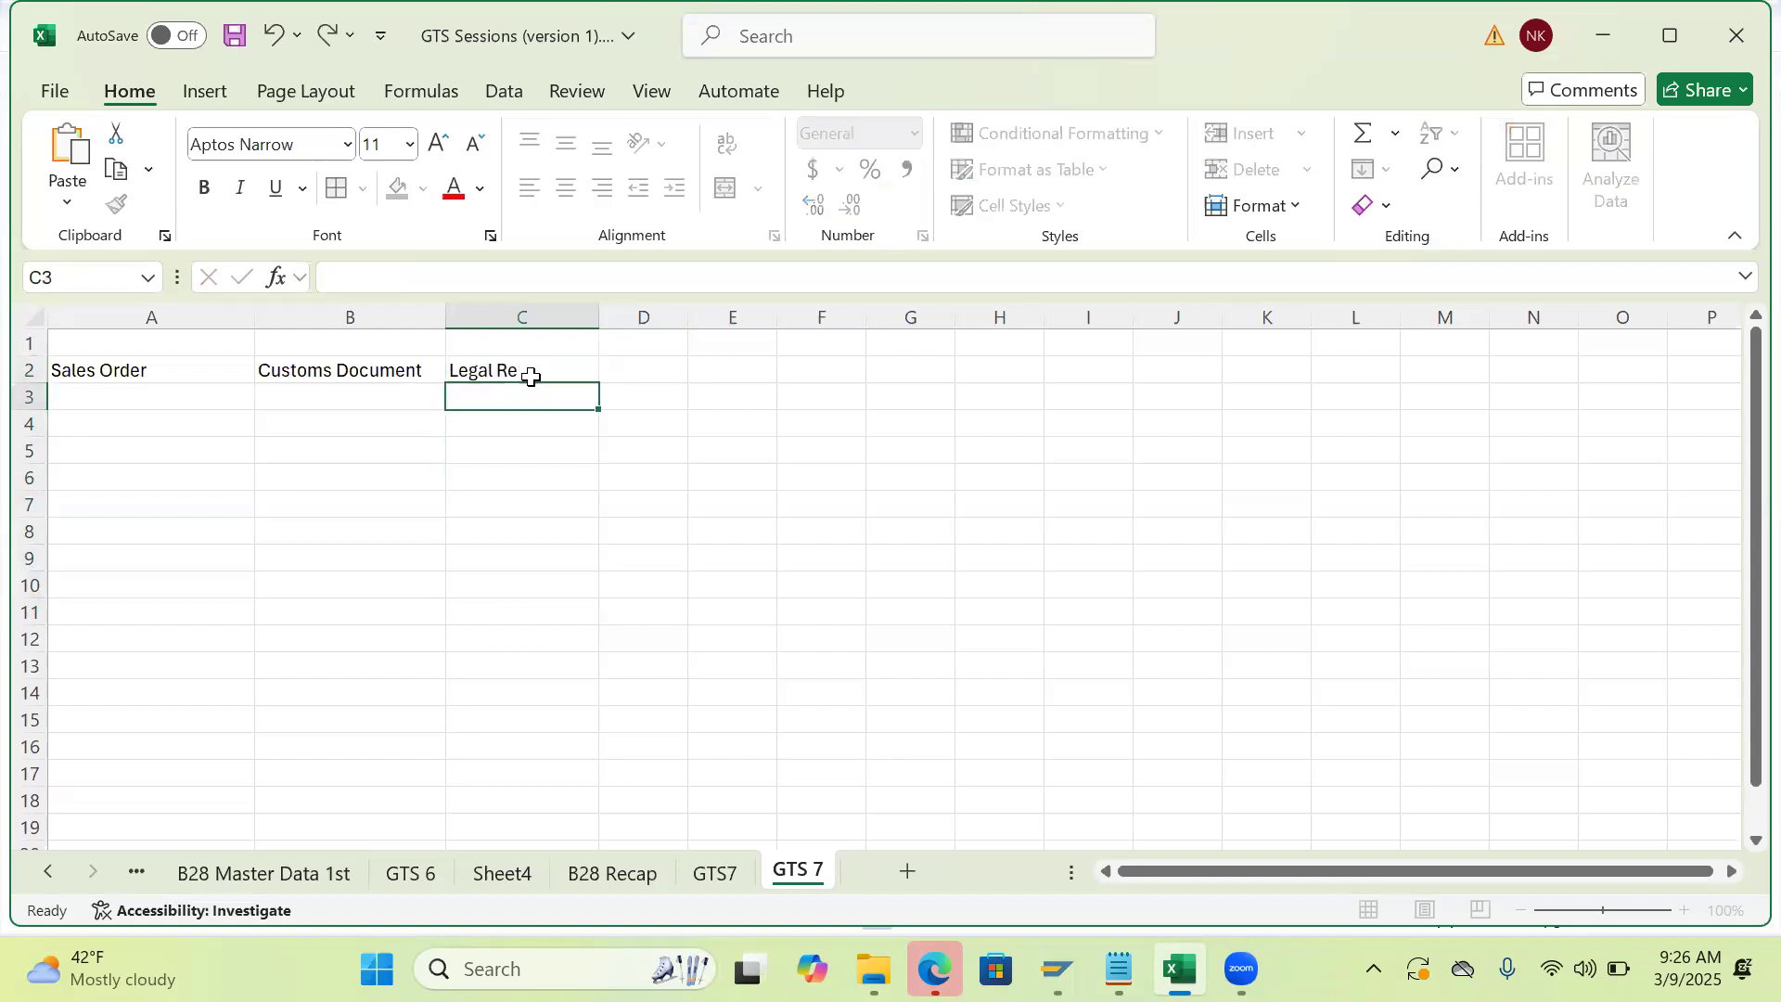
pyautogui.click(541, 370)
pyautogui.doubleClick(541, 369)
pyautogui.write('g')
pyautogui.press('Return')
pyautogui.click(539, 369)
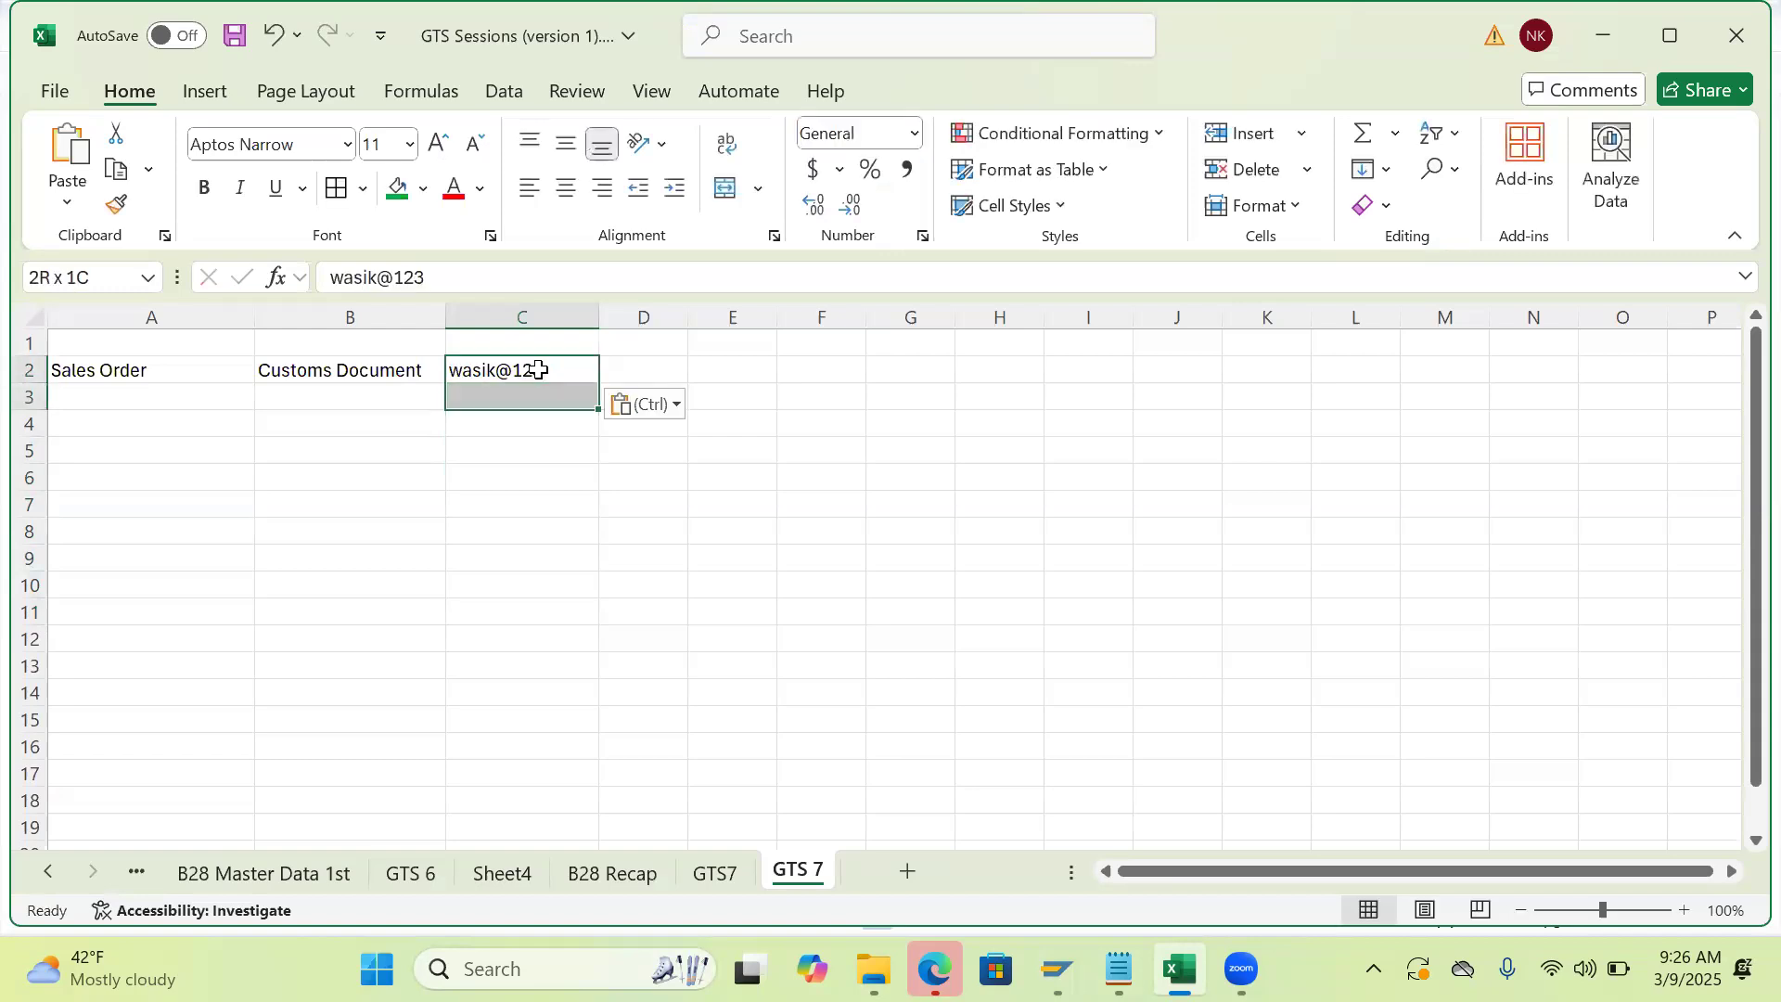
# - Undo the stray paste and copy 'Legal Reg' from C2 down through C7
pyautogui.press('Down')
pyautogui.press('Down')
pyautogui.press('Up')
pyautogui.press('Up')
pyautogui.press('Up')
pyautogui.press('Down')
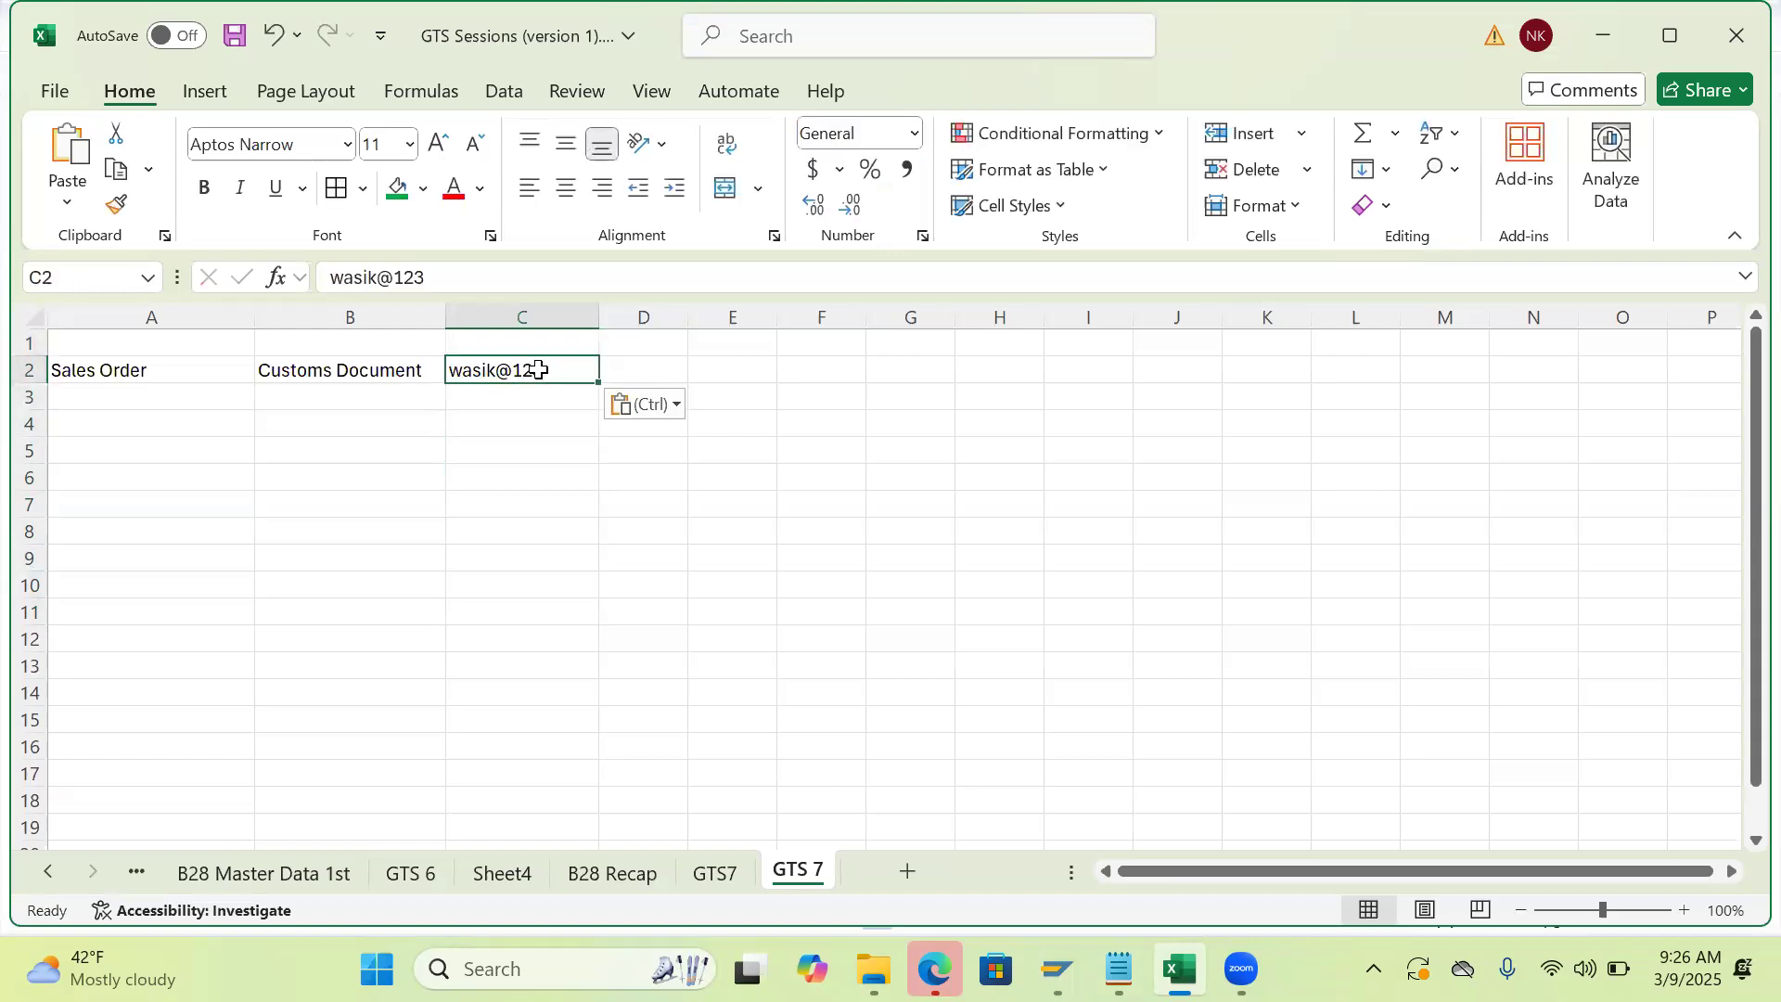
pyautogui.hotkey('ctrl', 'z')
pyautogui.hotkey('ctrl', 'c')
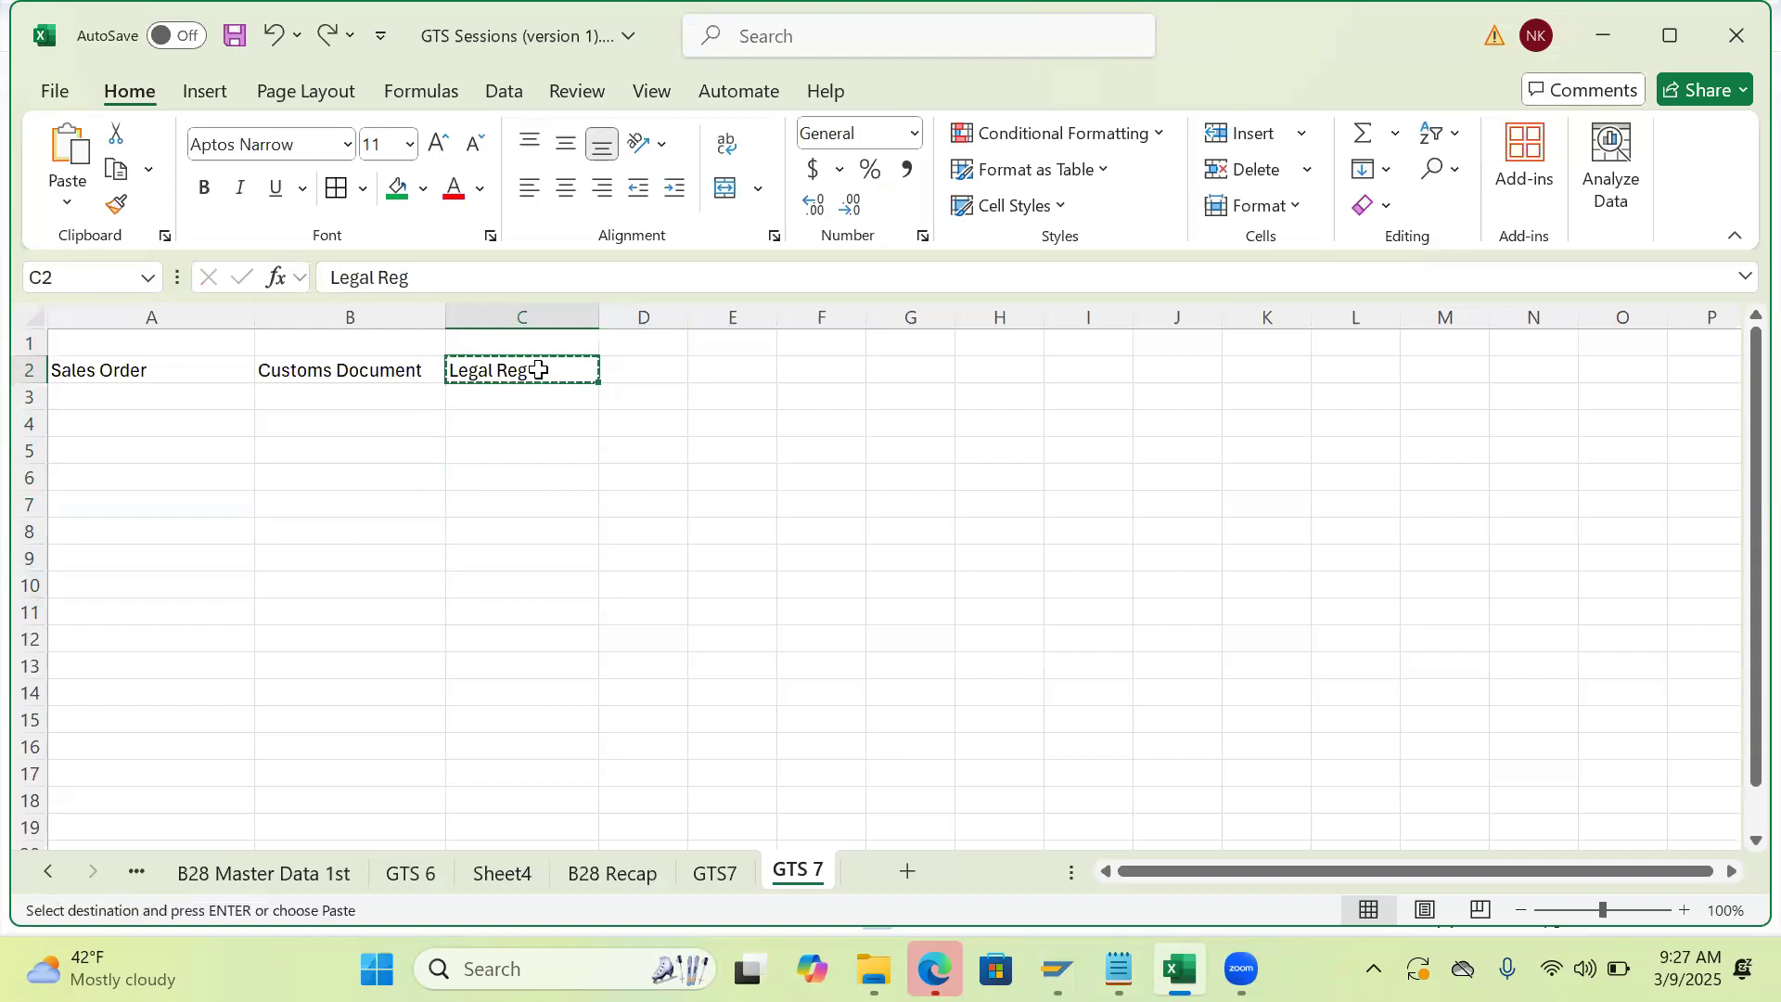
pyautogui.hotkey('shift', 'Down')
pyautogui.hotkey('shift', 'Down')
pyautogui.hotkey('shift', 'Down')
pyautogui.hotkey('shift', 'Down')
pyautogui.hotkey('shift', 'Down')
pyautogui.hotkey('ctrl', 'v')
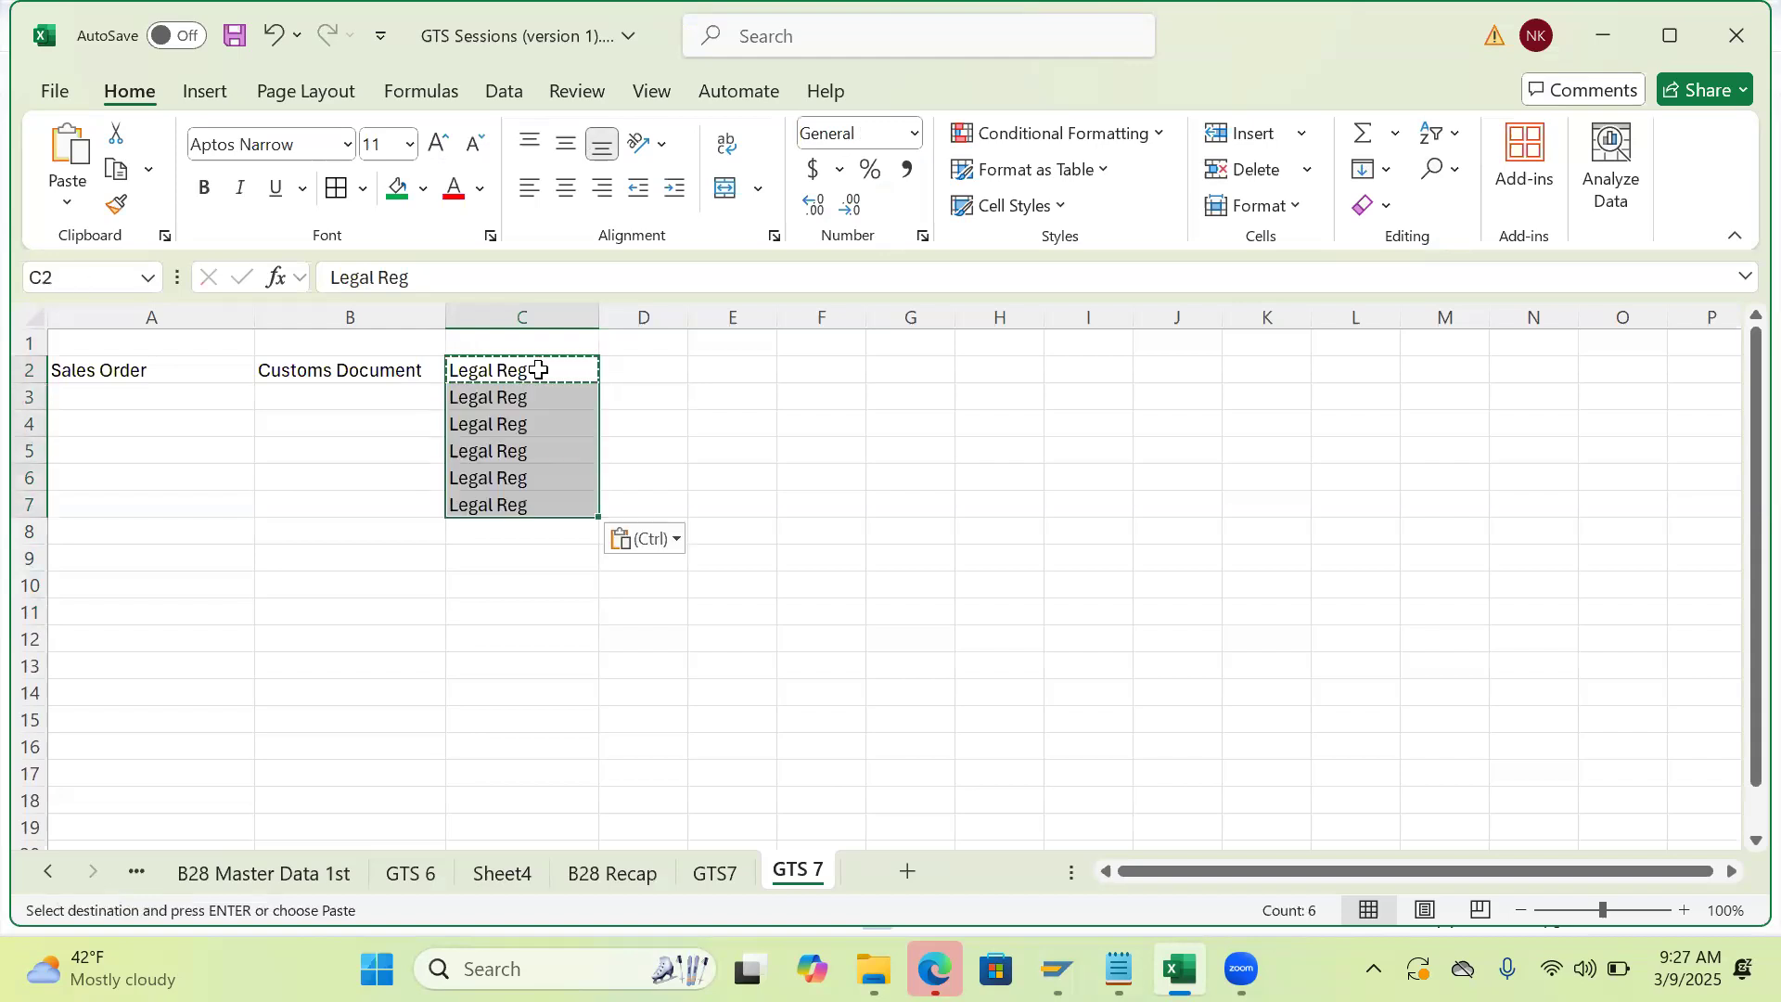
pyautogui.click(509, 370)
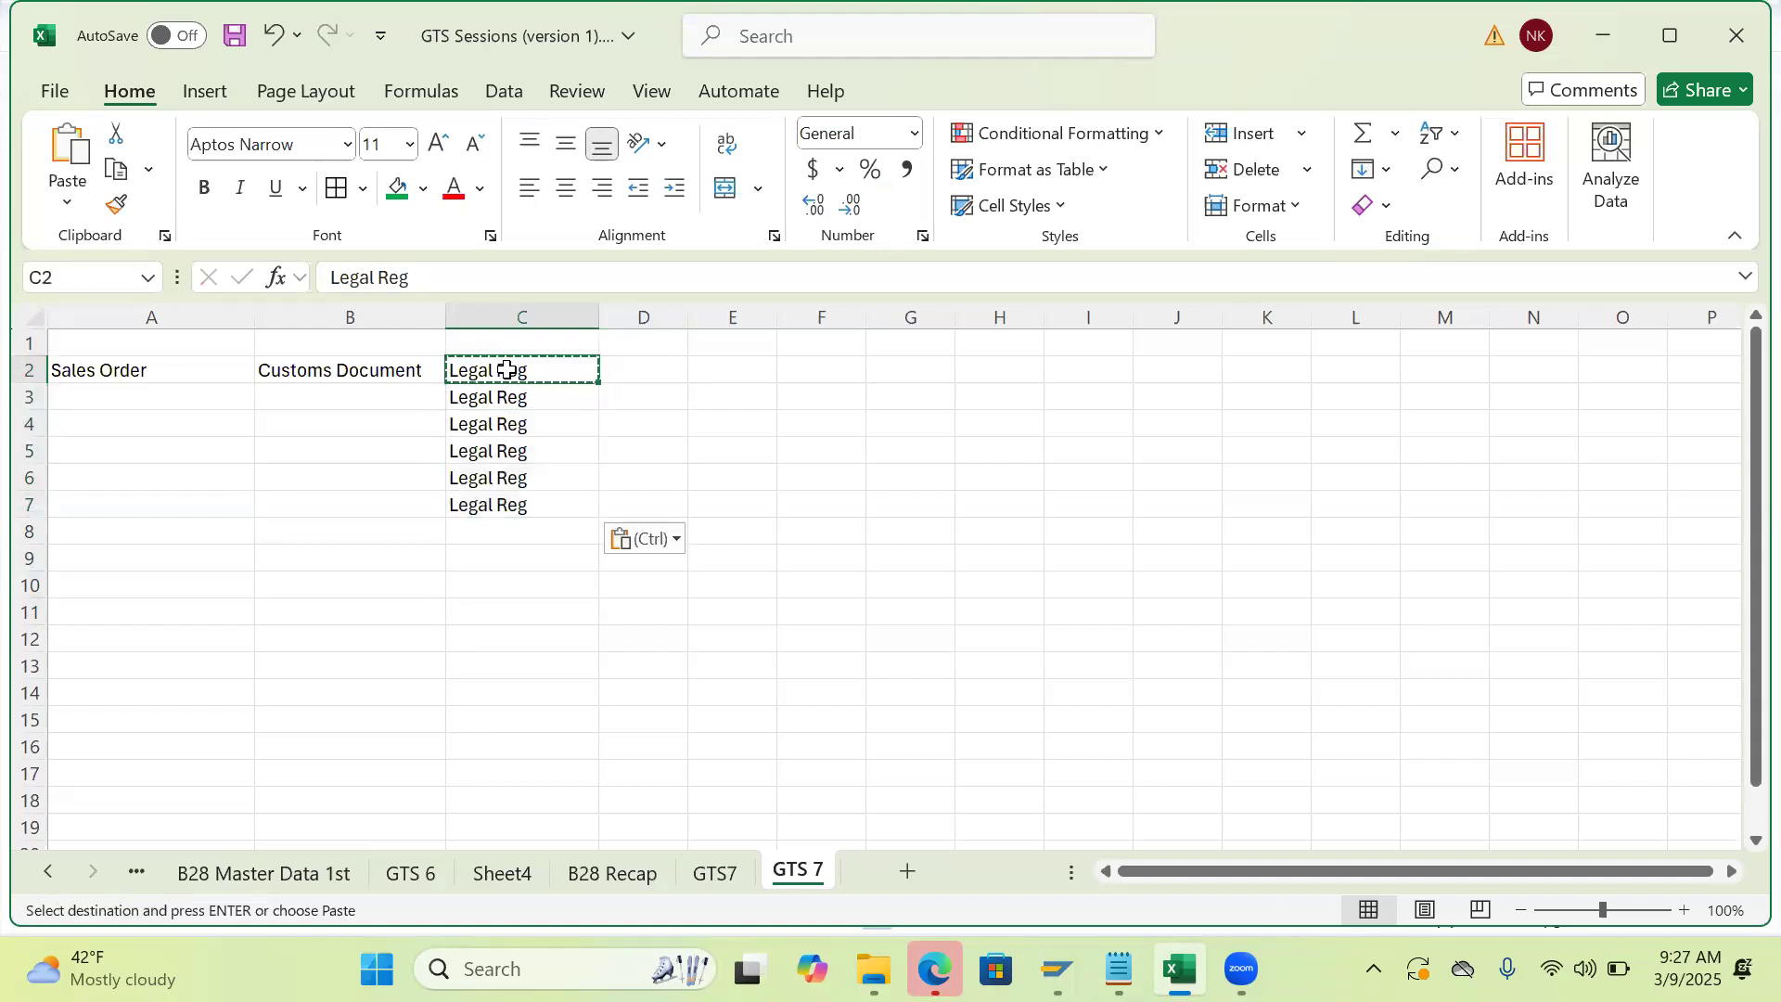
pyautogui.moveTo(511, 373); pyautogui.dragTo(497, 497)
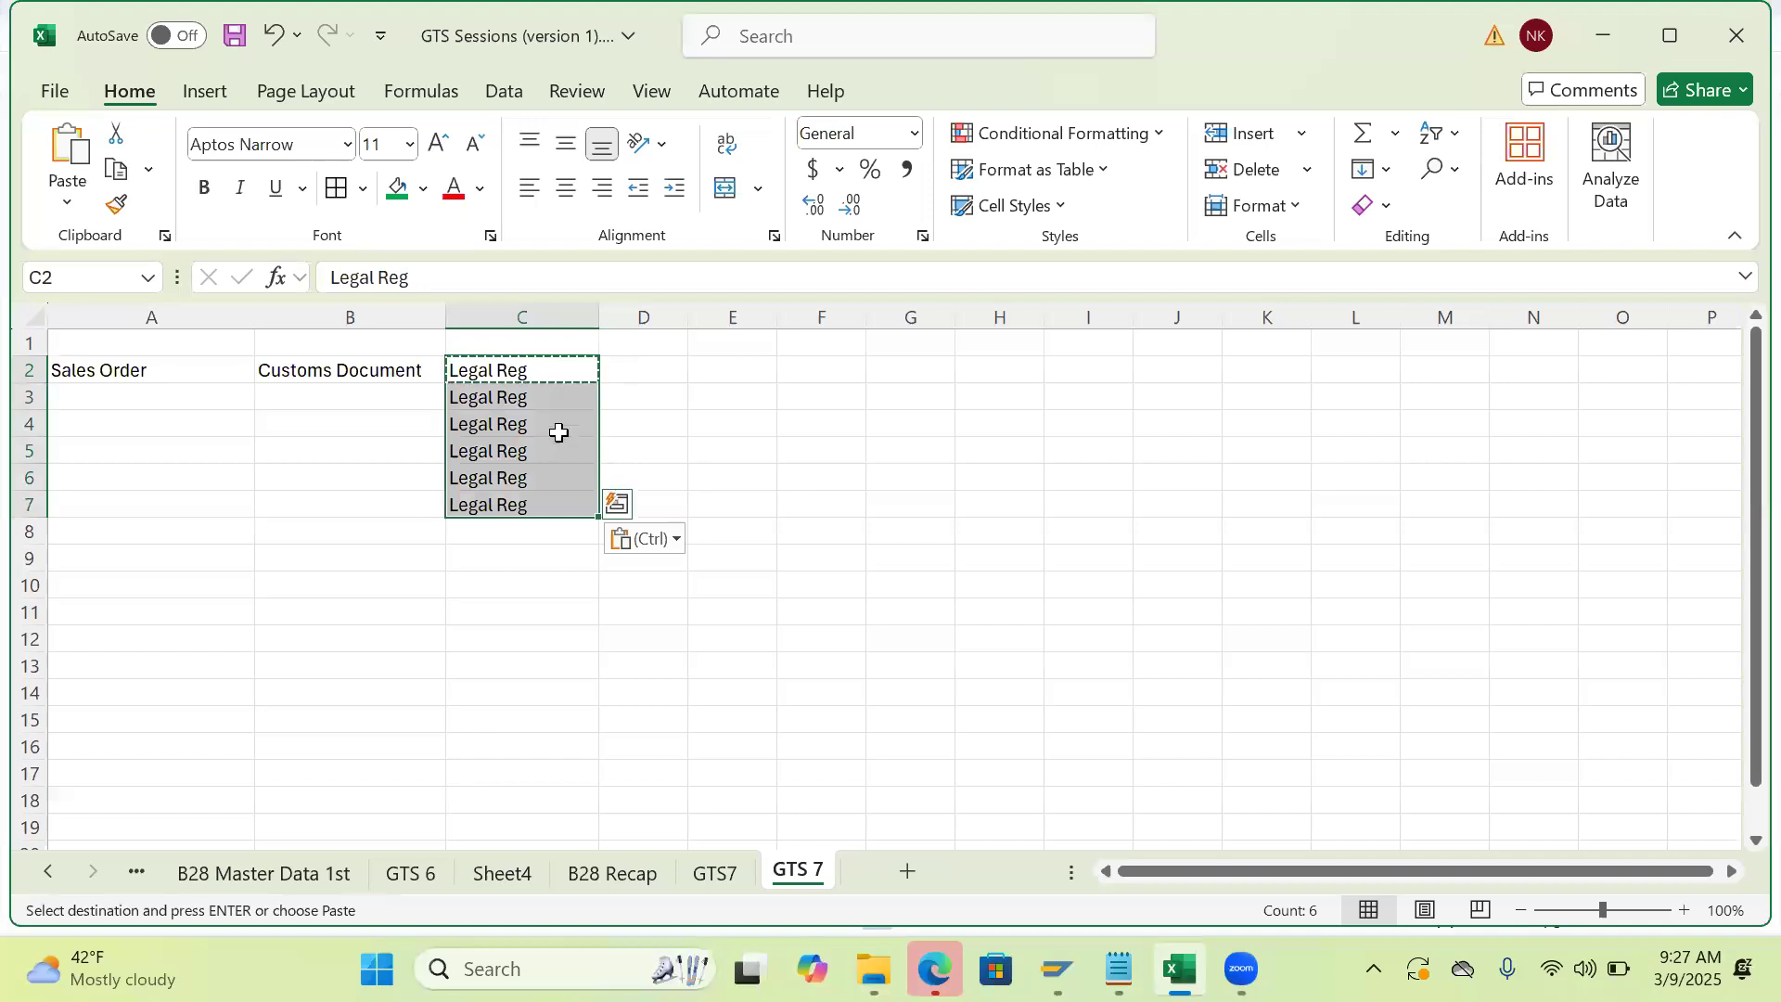
pyautogui.click(553, 373)
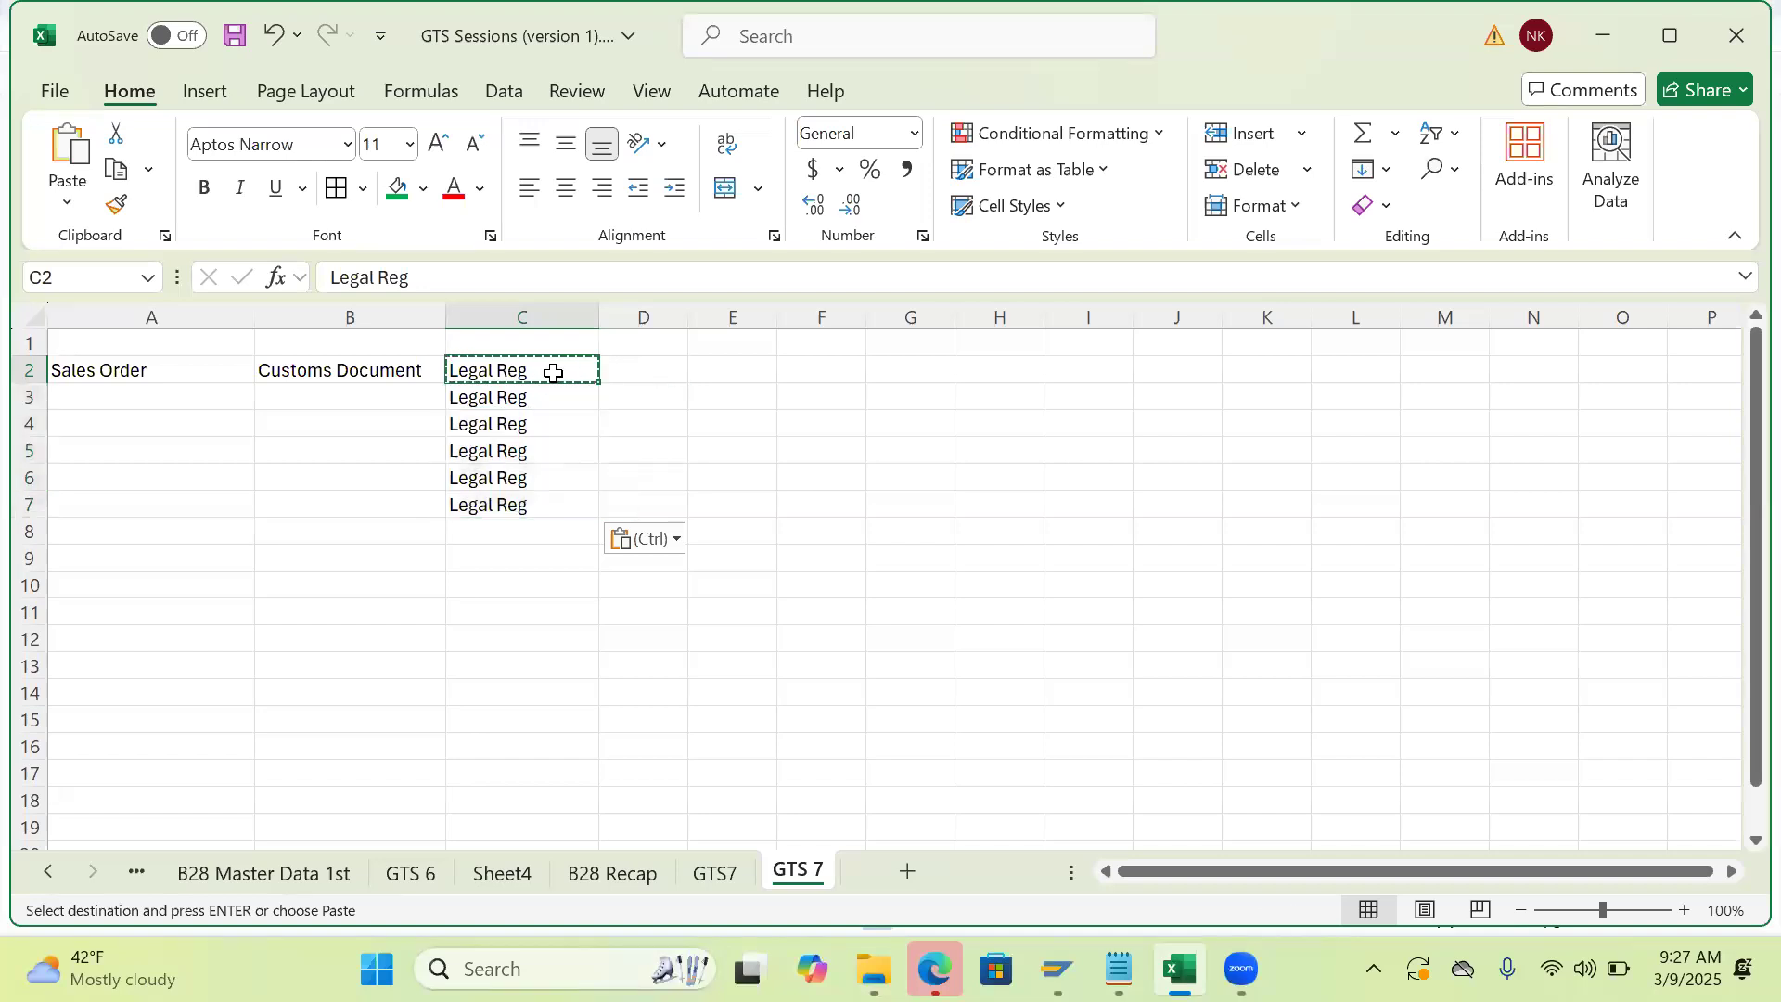
pyautogui.moveTo(509, 371); pyautogui.dragTo(502, 509)
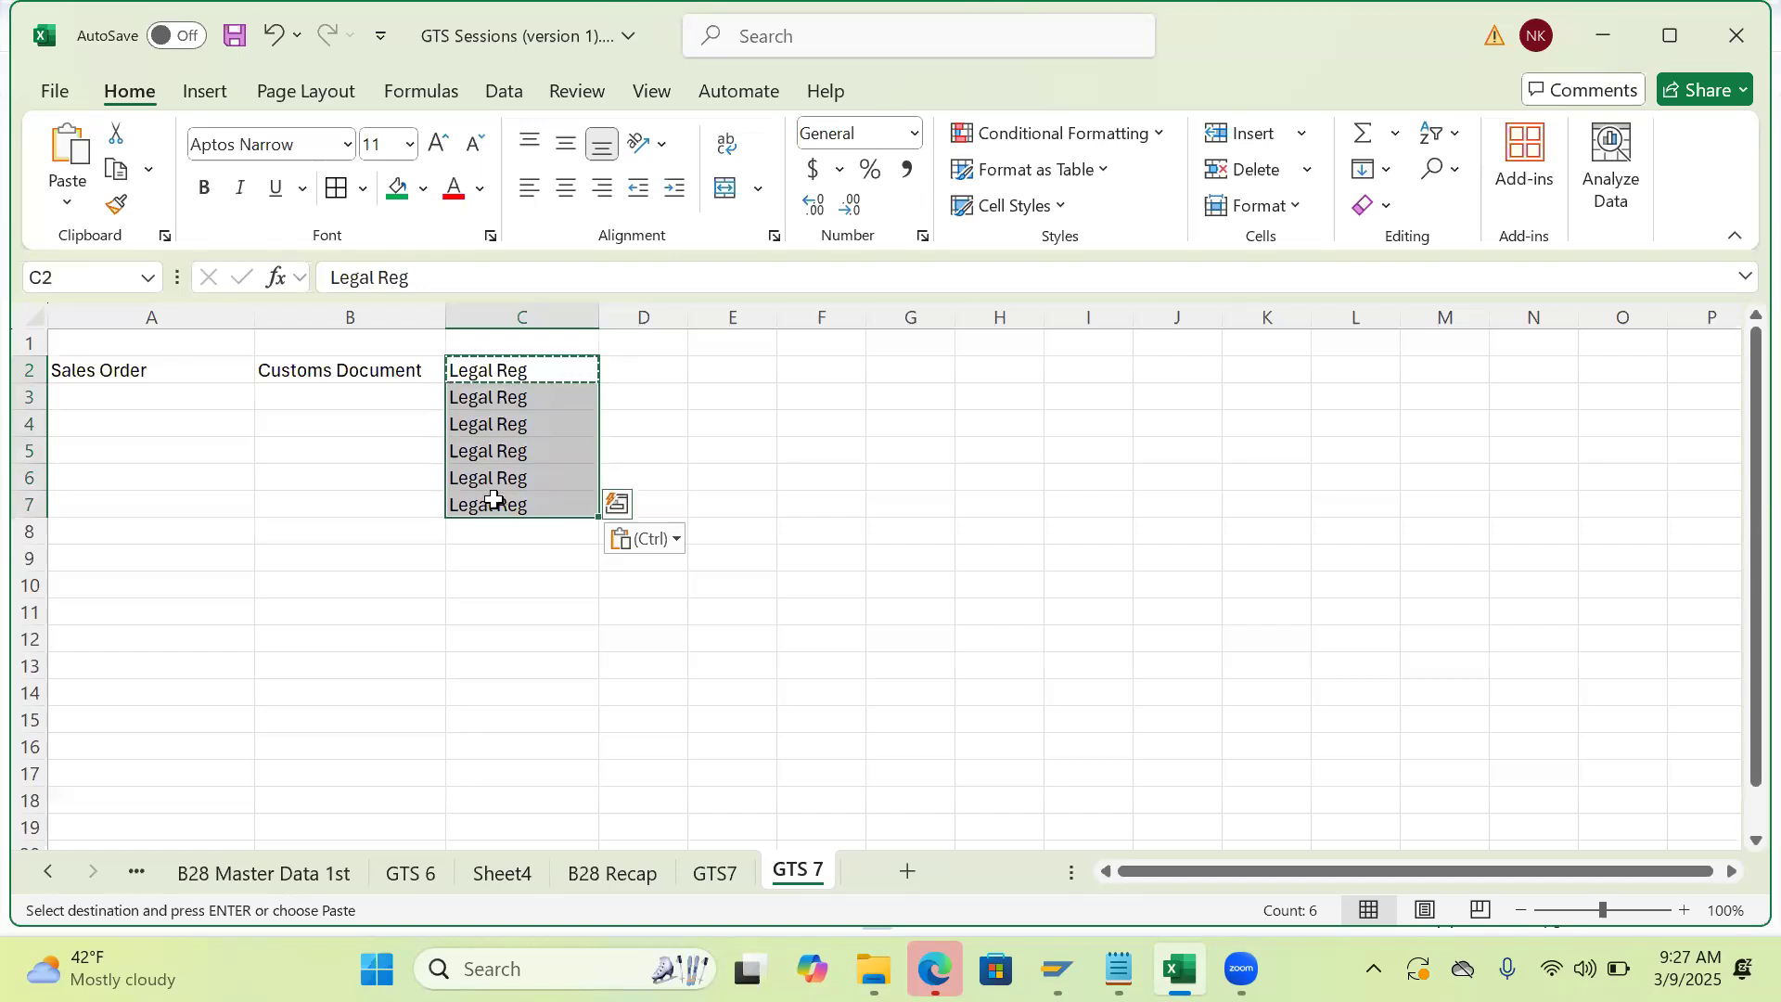
pyautogui.click(379, 373)
pyautogui.moveTo(492, 369); pyautogui.dragTo(478, 505)
pyautogui.click(511, 374)
pyautogui.click(499, 394)
pyautogui.click(487, 371)
pyautogui.click(401, 369)
pyautogui.click(485, 376)
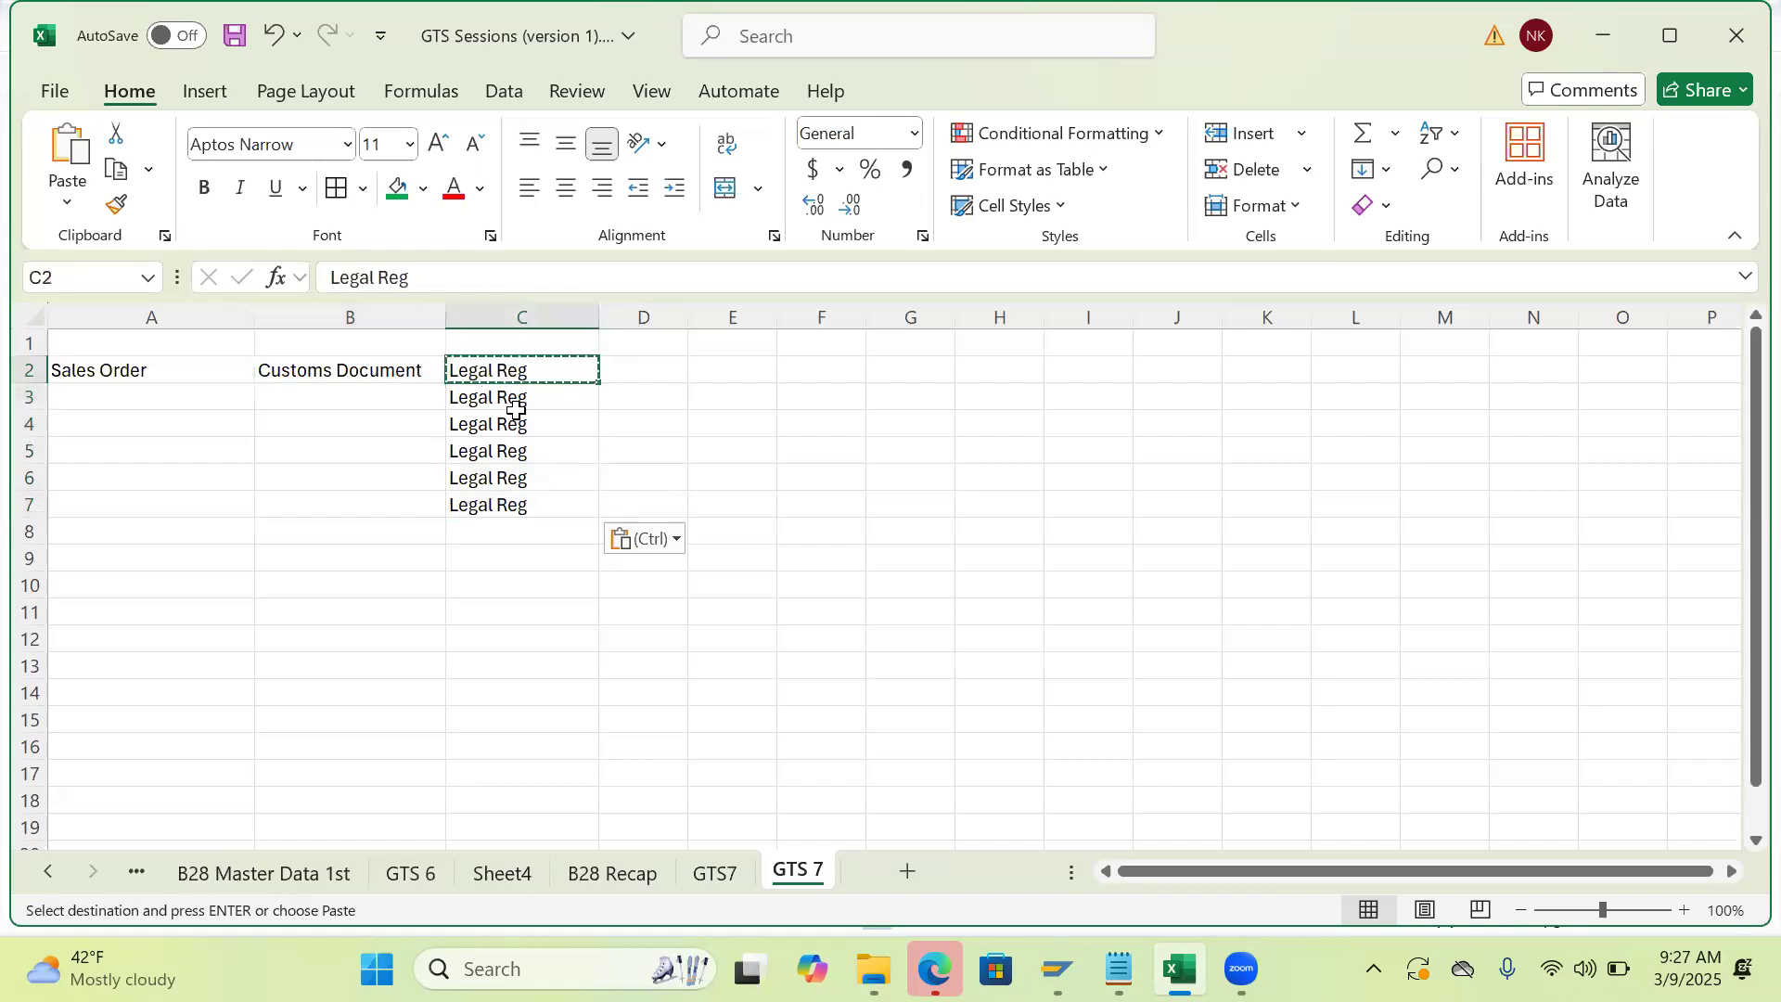
pyautogui.moveTo(509, 409); pyautogui.dragTo(496, 510)
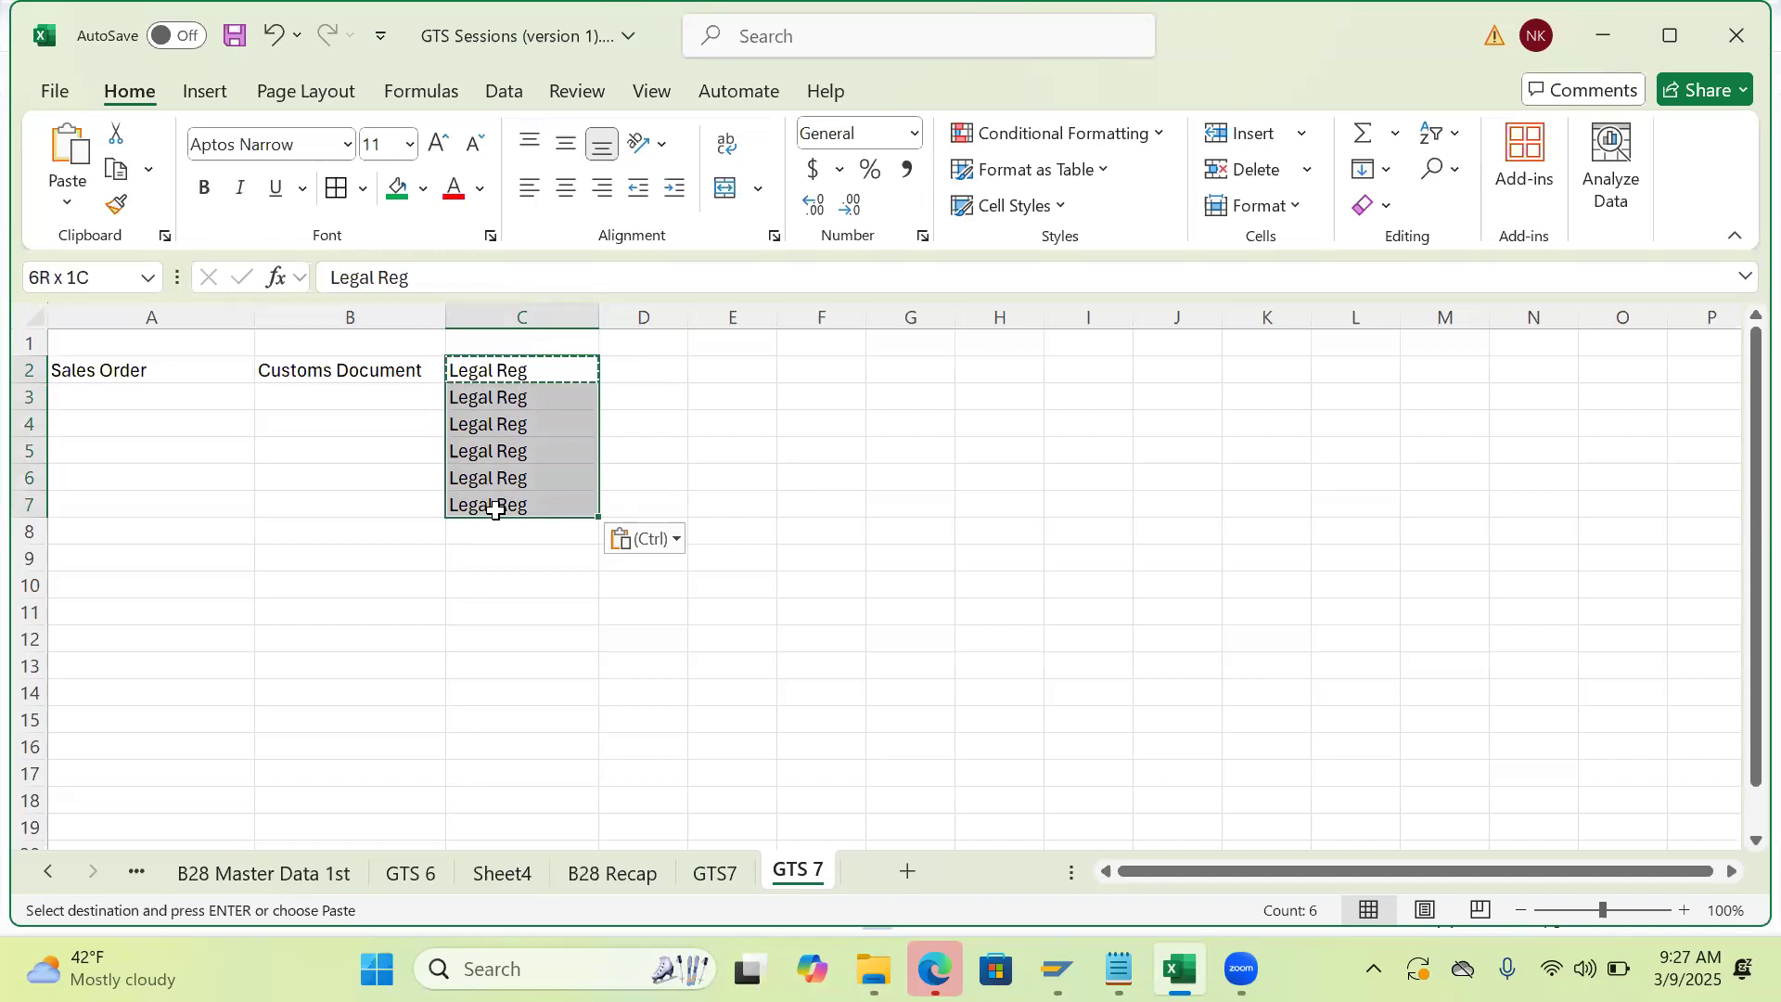
pyautogui.moveTo(495, 510); pyautogui.dragTo(487, 506)
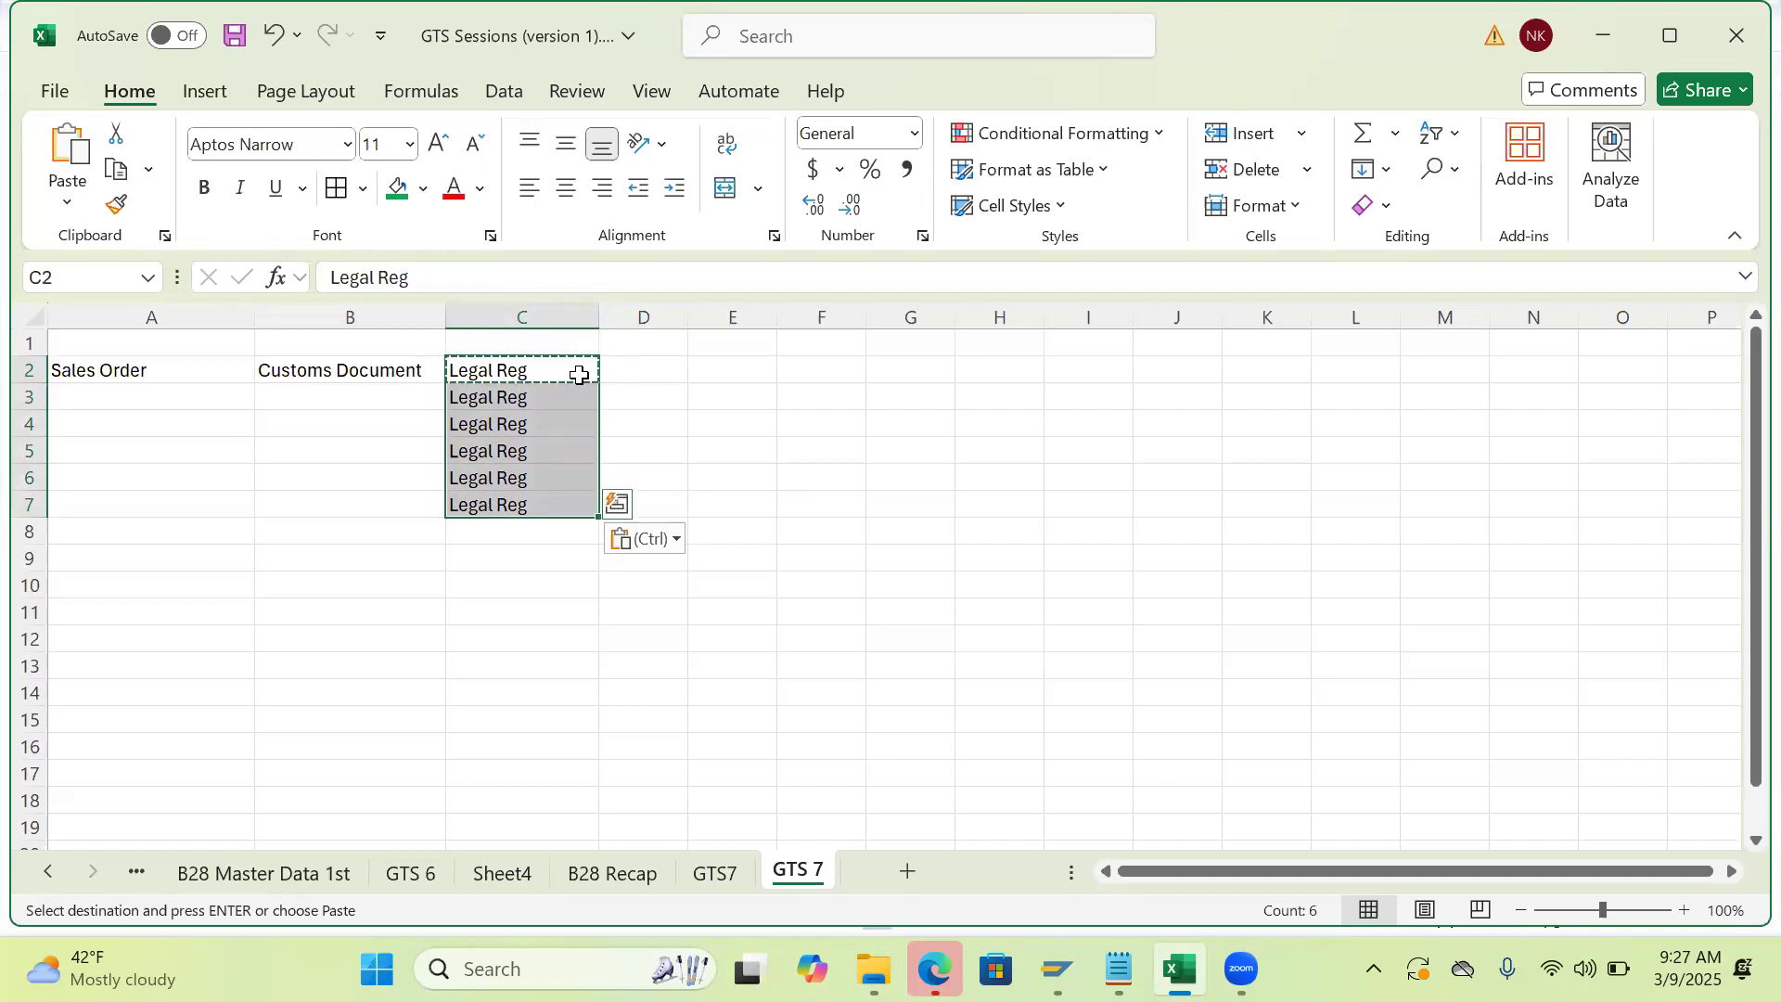
pyautogui.click(662, 371)
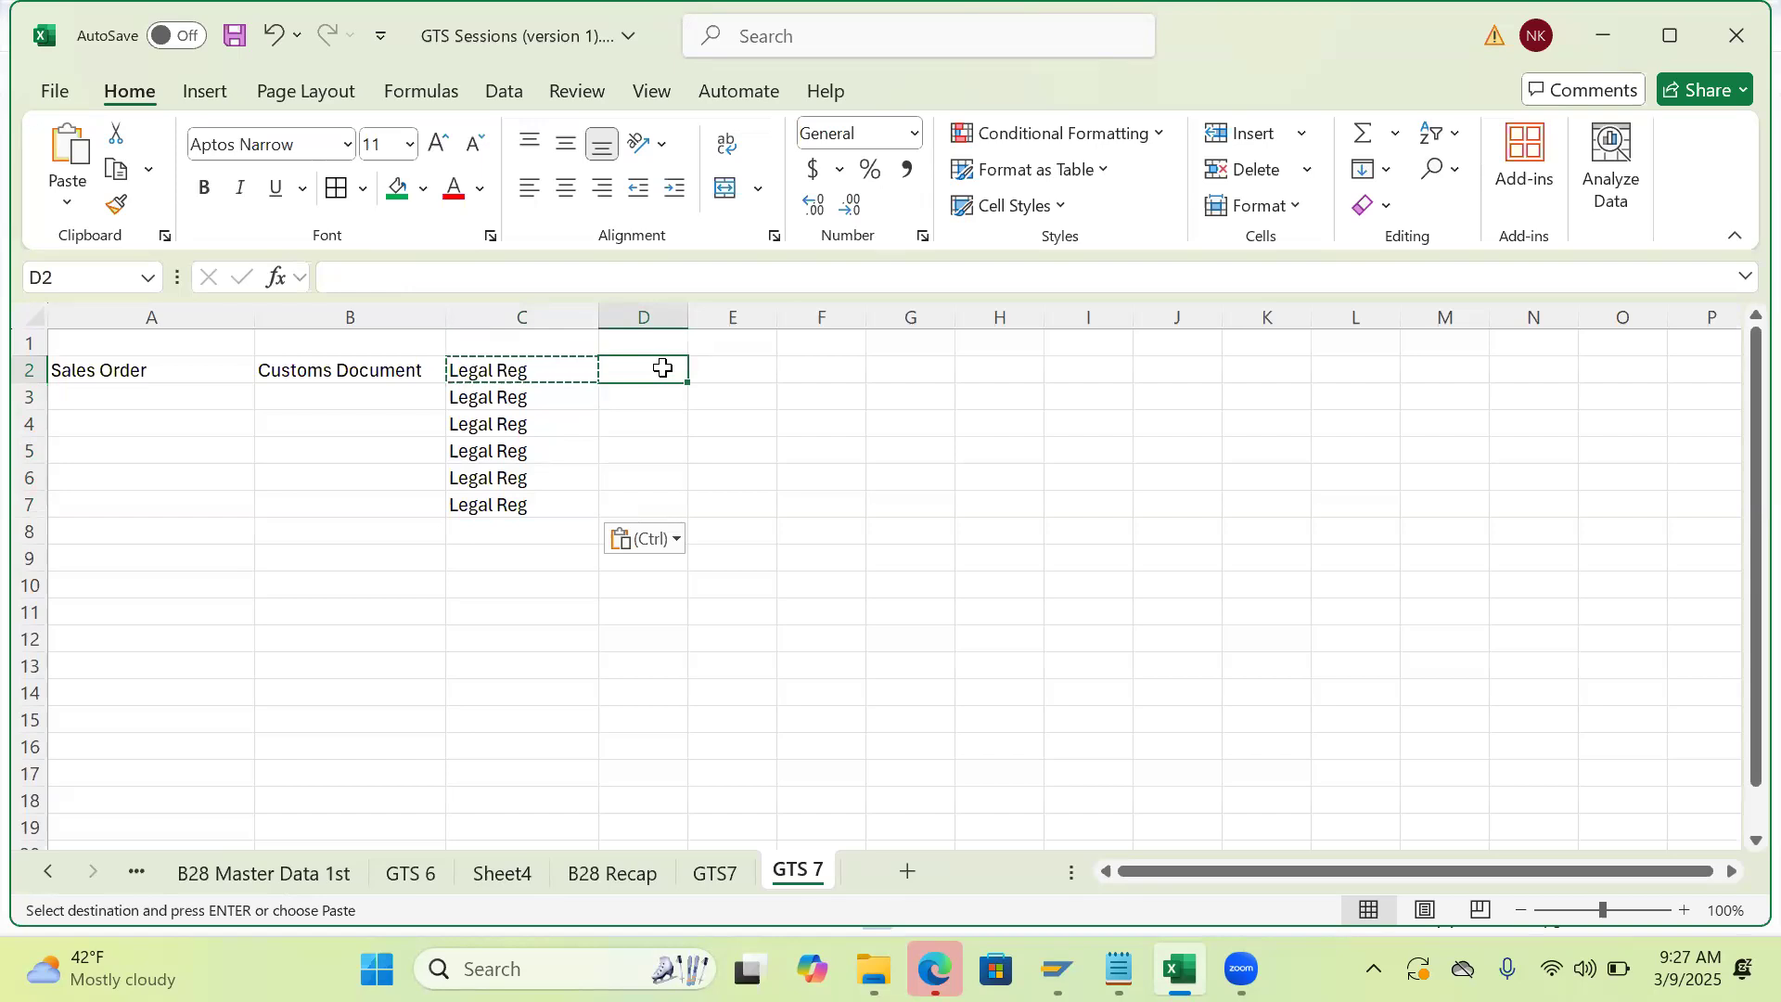
# - Enter 'IND' in D2 and 'Lega; Reg' in E2
pyautogui.write('IND')
pyautogui.press('Tab')
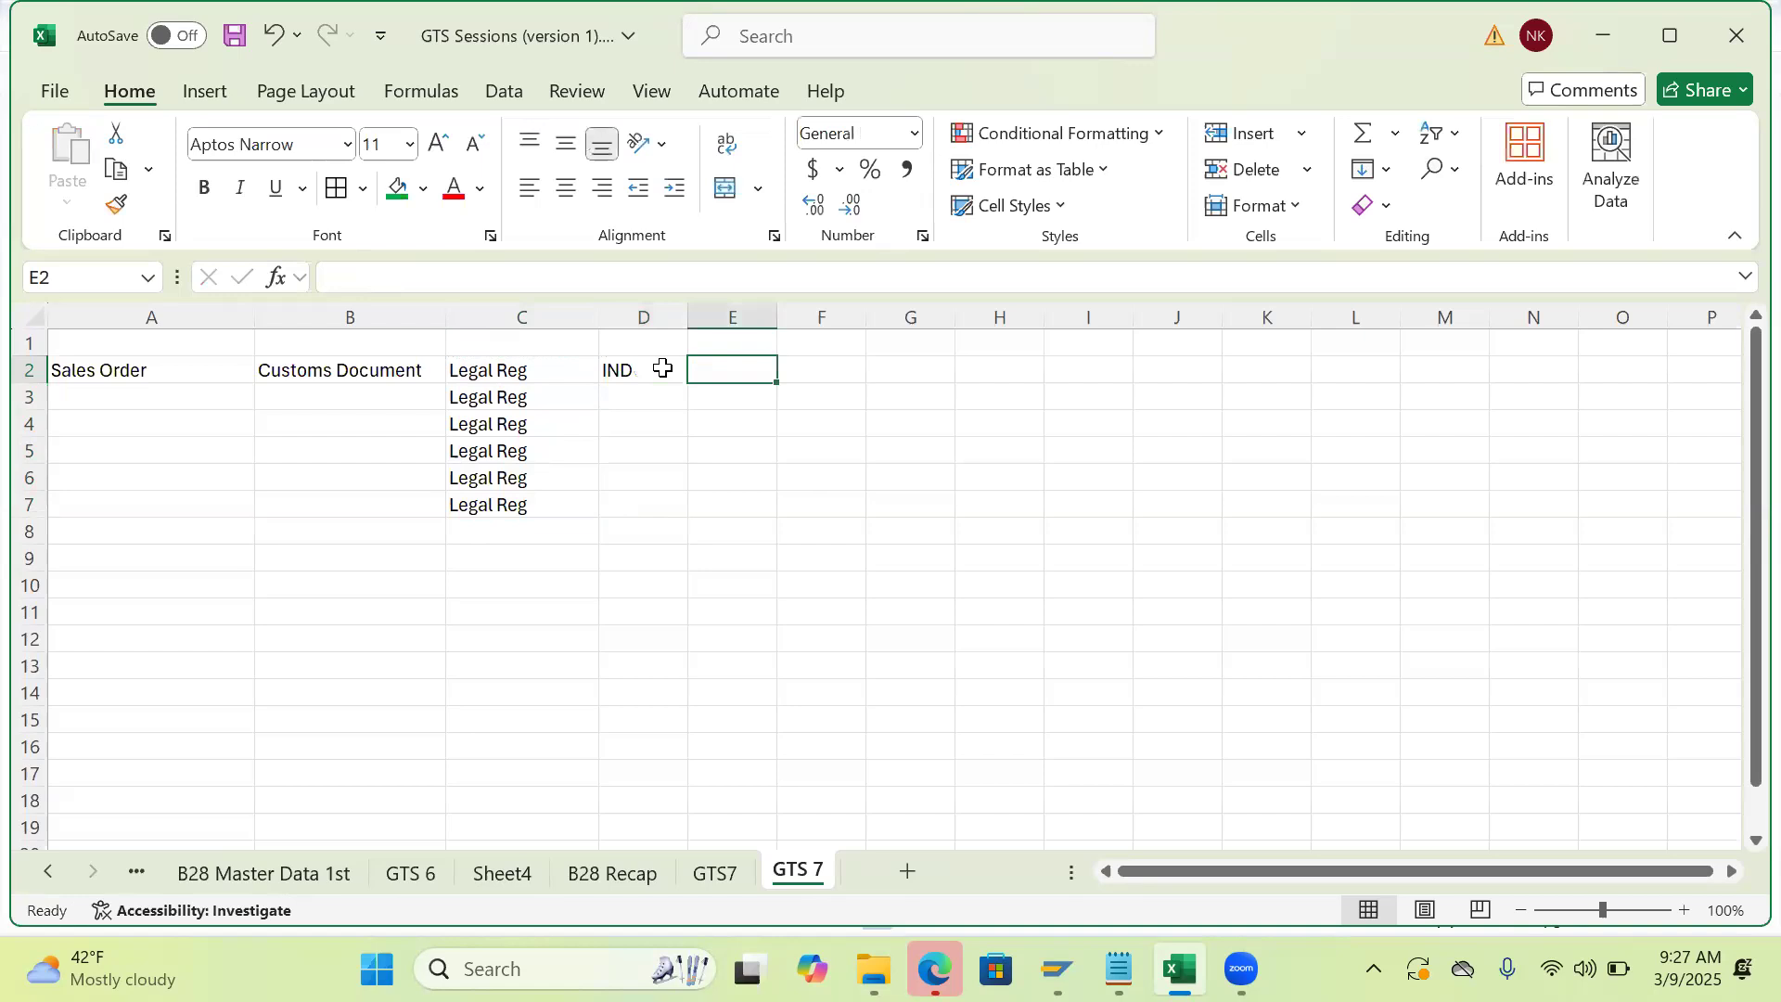
pyautogui.write('Legau')
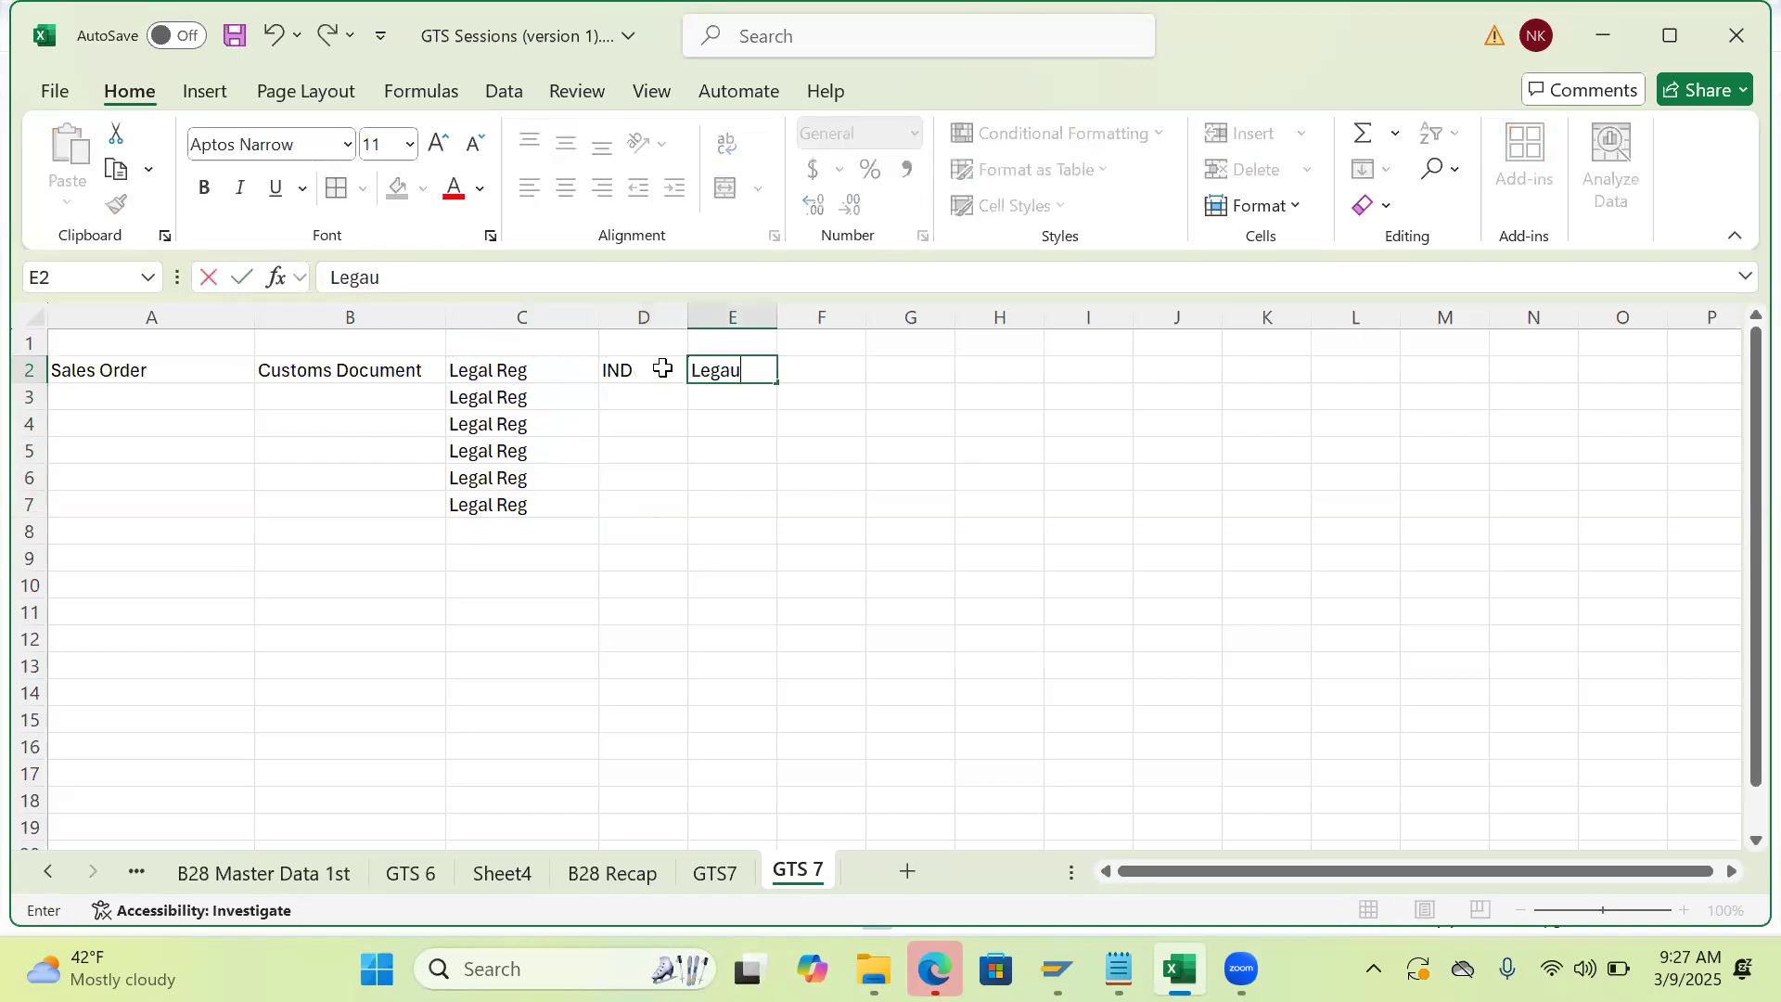
pyautogui.press('BackSpace')
pyautogui.write('; Reg')
pyautogui.press('Return')
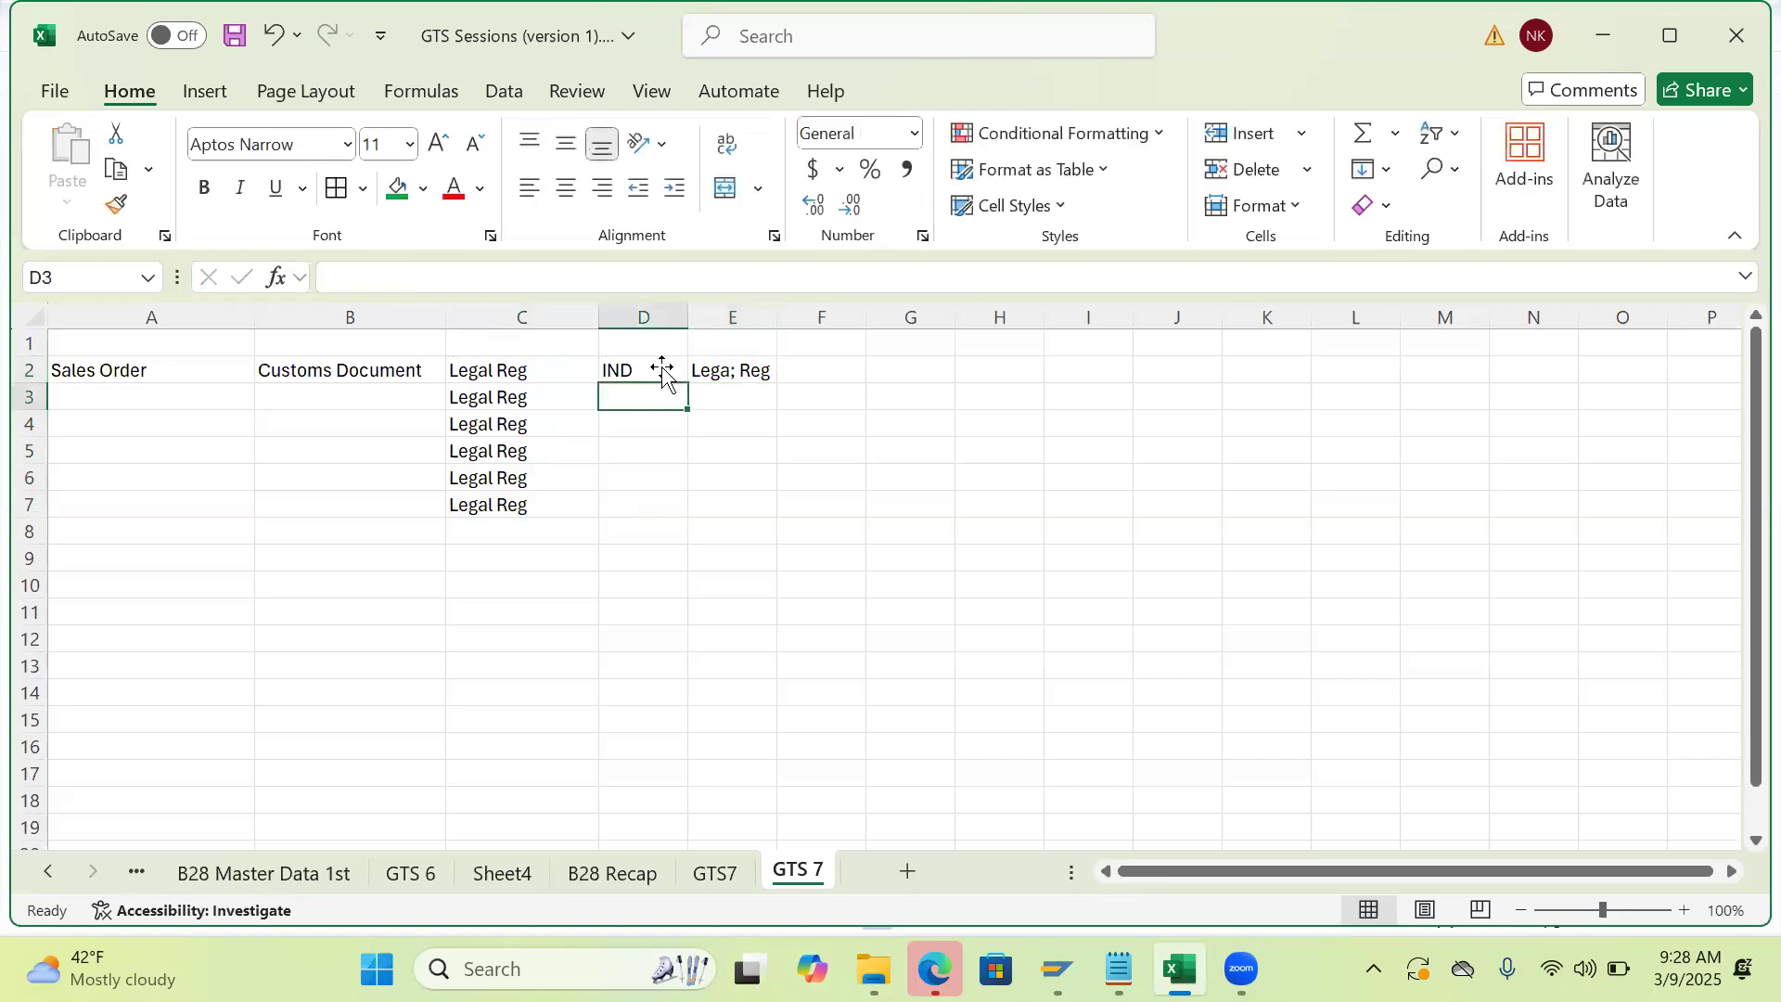
pyautogui.moveTo(648, 370); pyautogui.dragTo(720, 370)
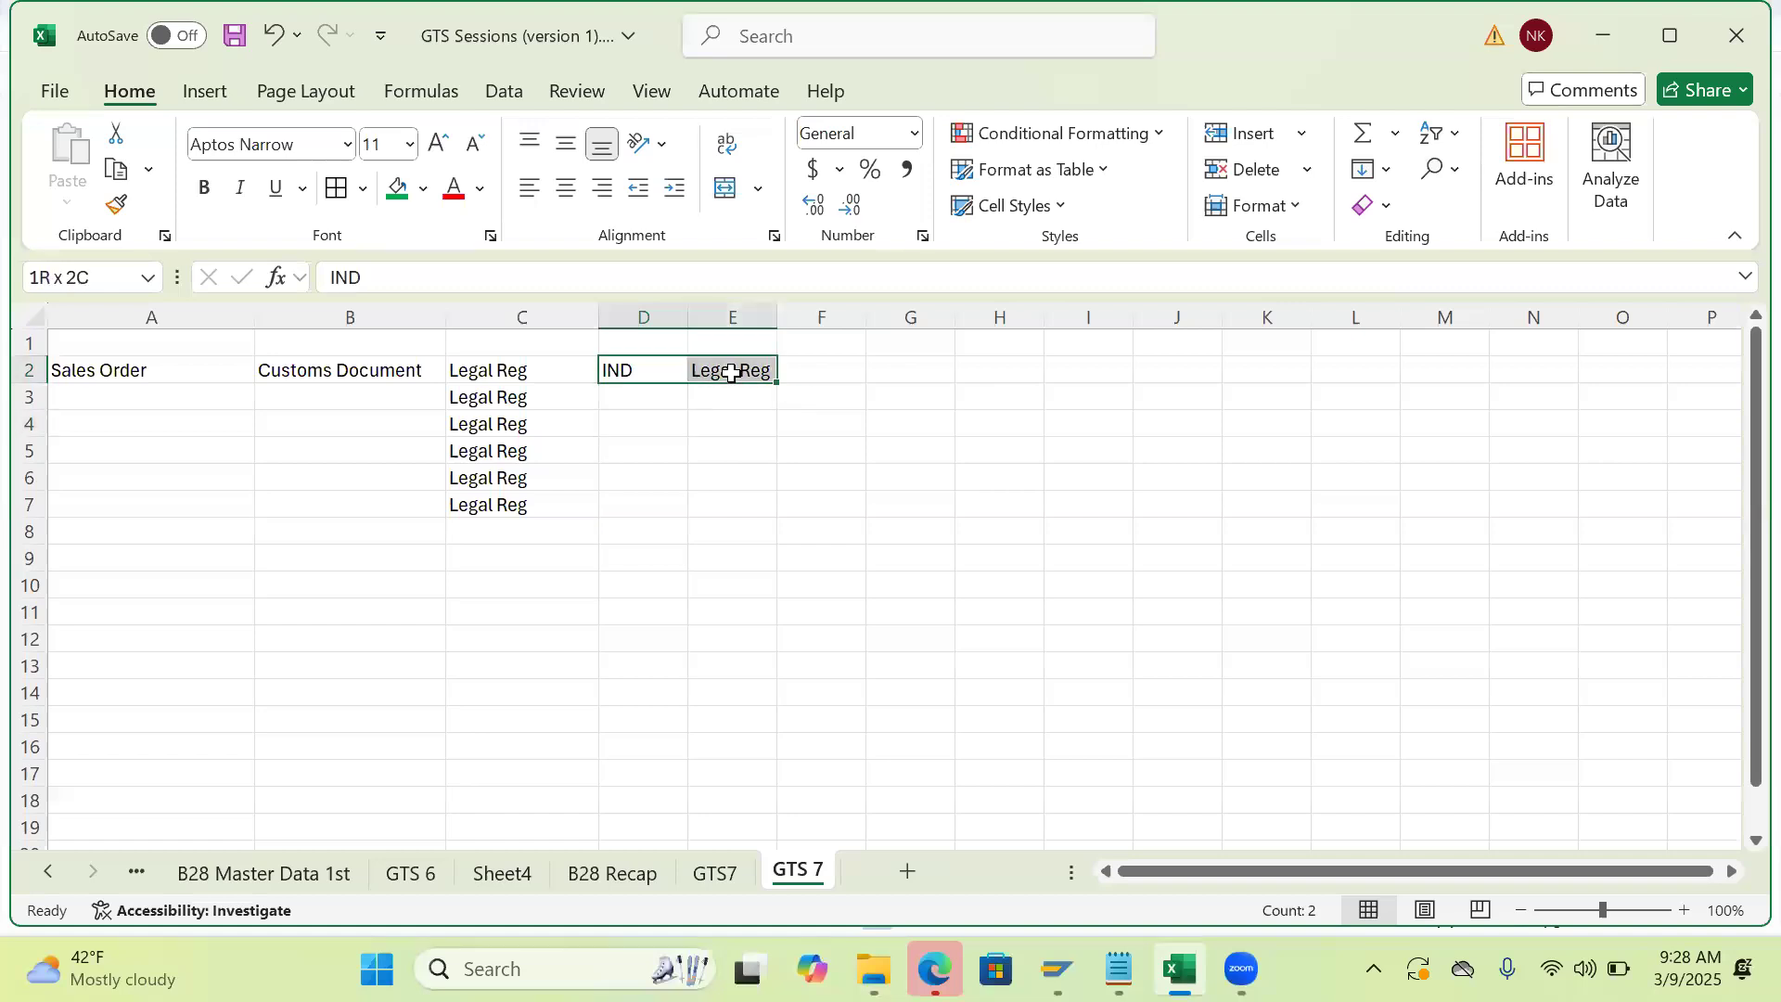
# - Enter 'Country Group' in D3, widen column D to fit, then select E3
pyautogui.click(622, 397)
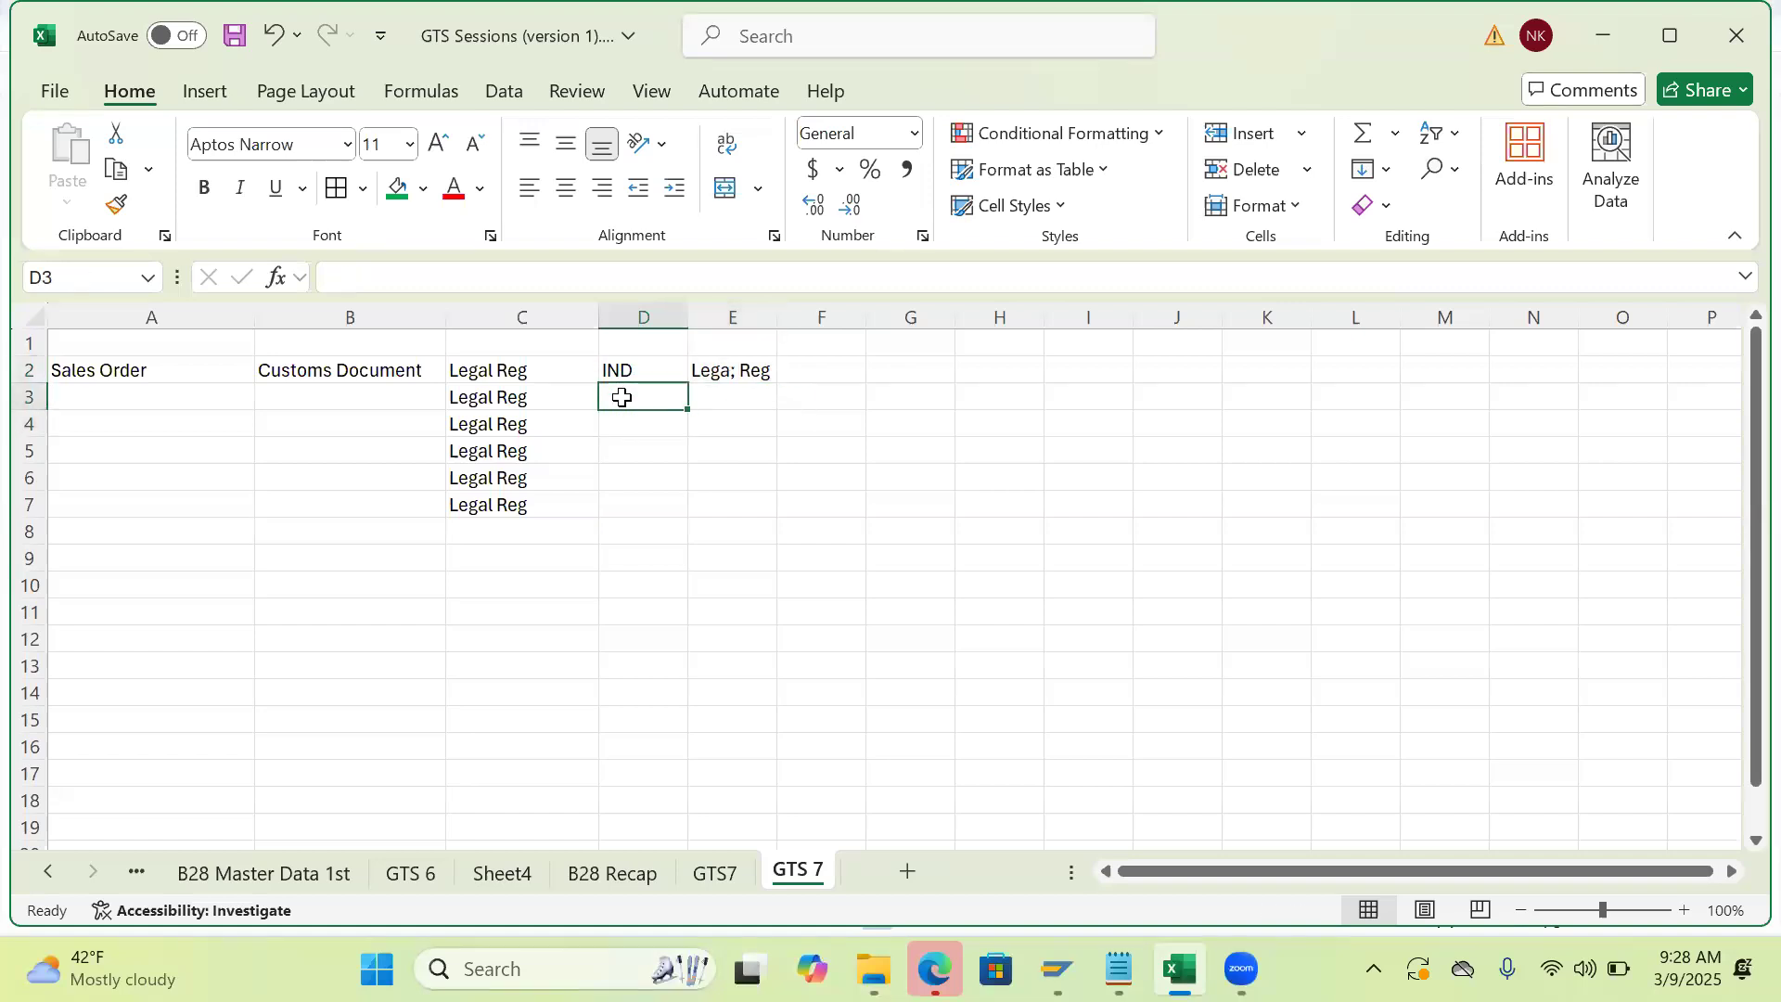
pyautogui.write('Counr')
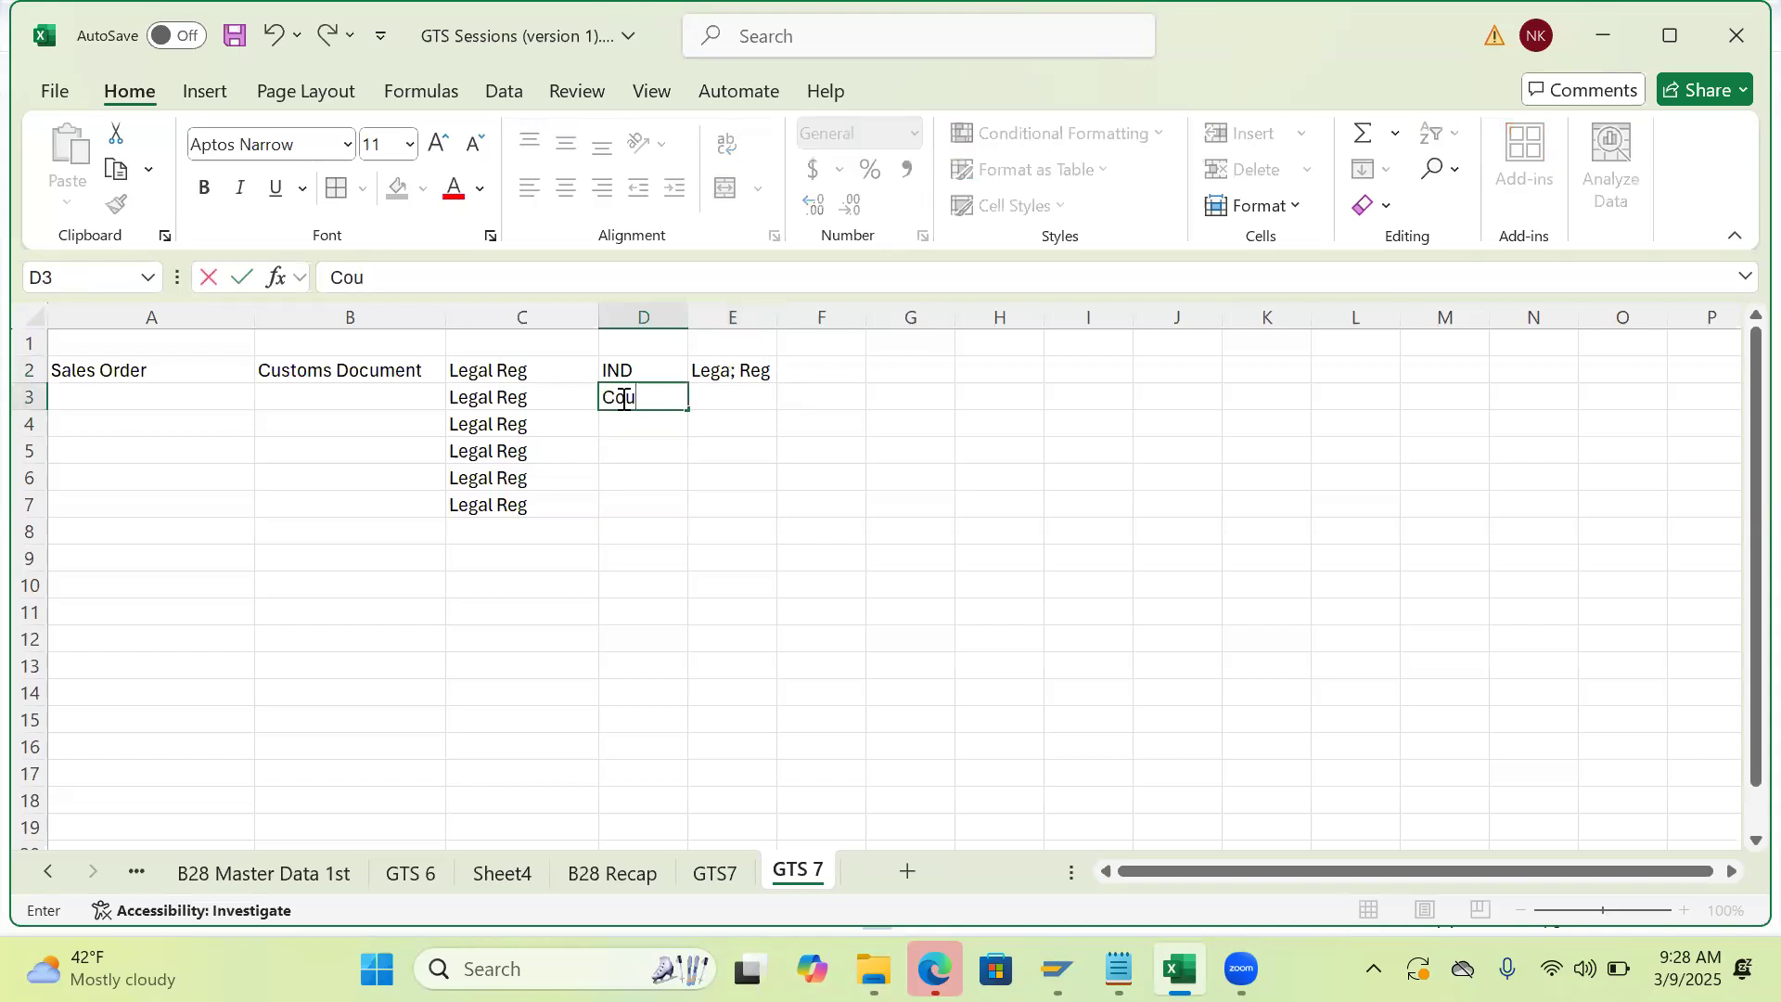
pyautogui.press('BackSpace')
pyautogui.write('try Group')
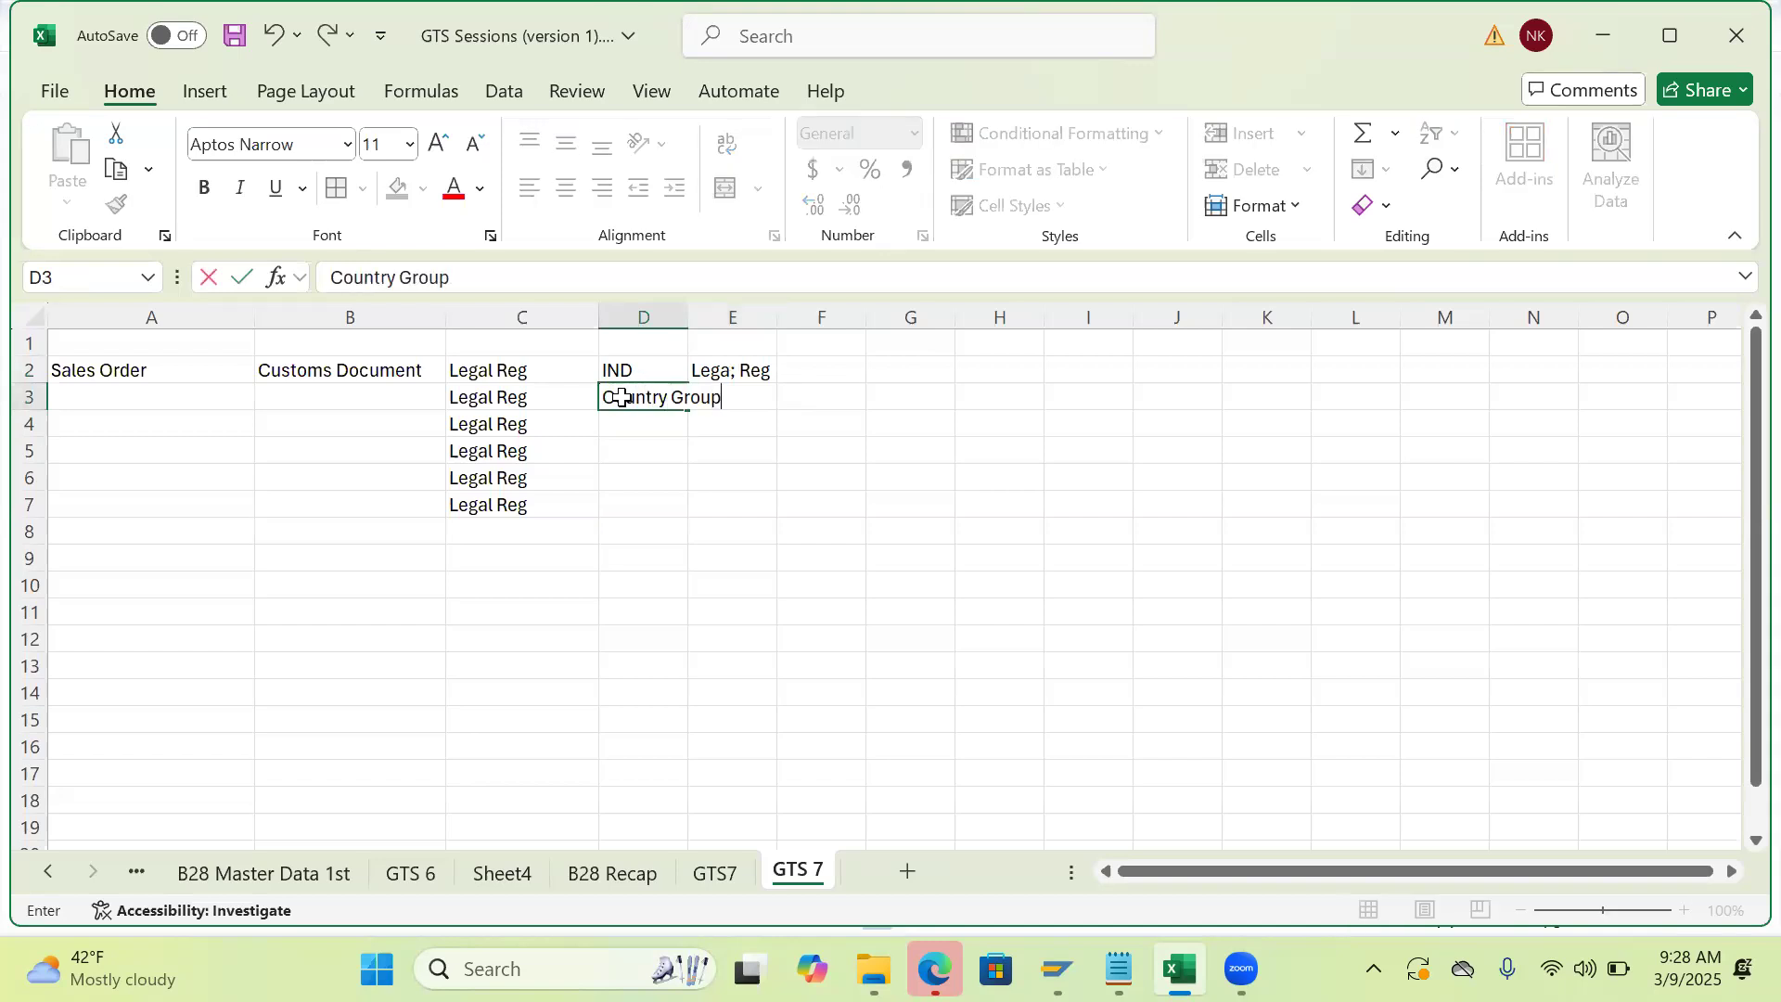
pyautogui.press('Return')
pyautogui.moveTo(795, 318); pyautogui.dragTo(791, 318)
pyautogui.click(729, 454)
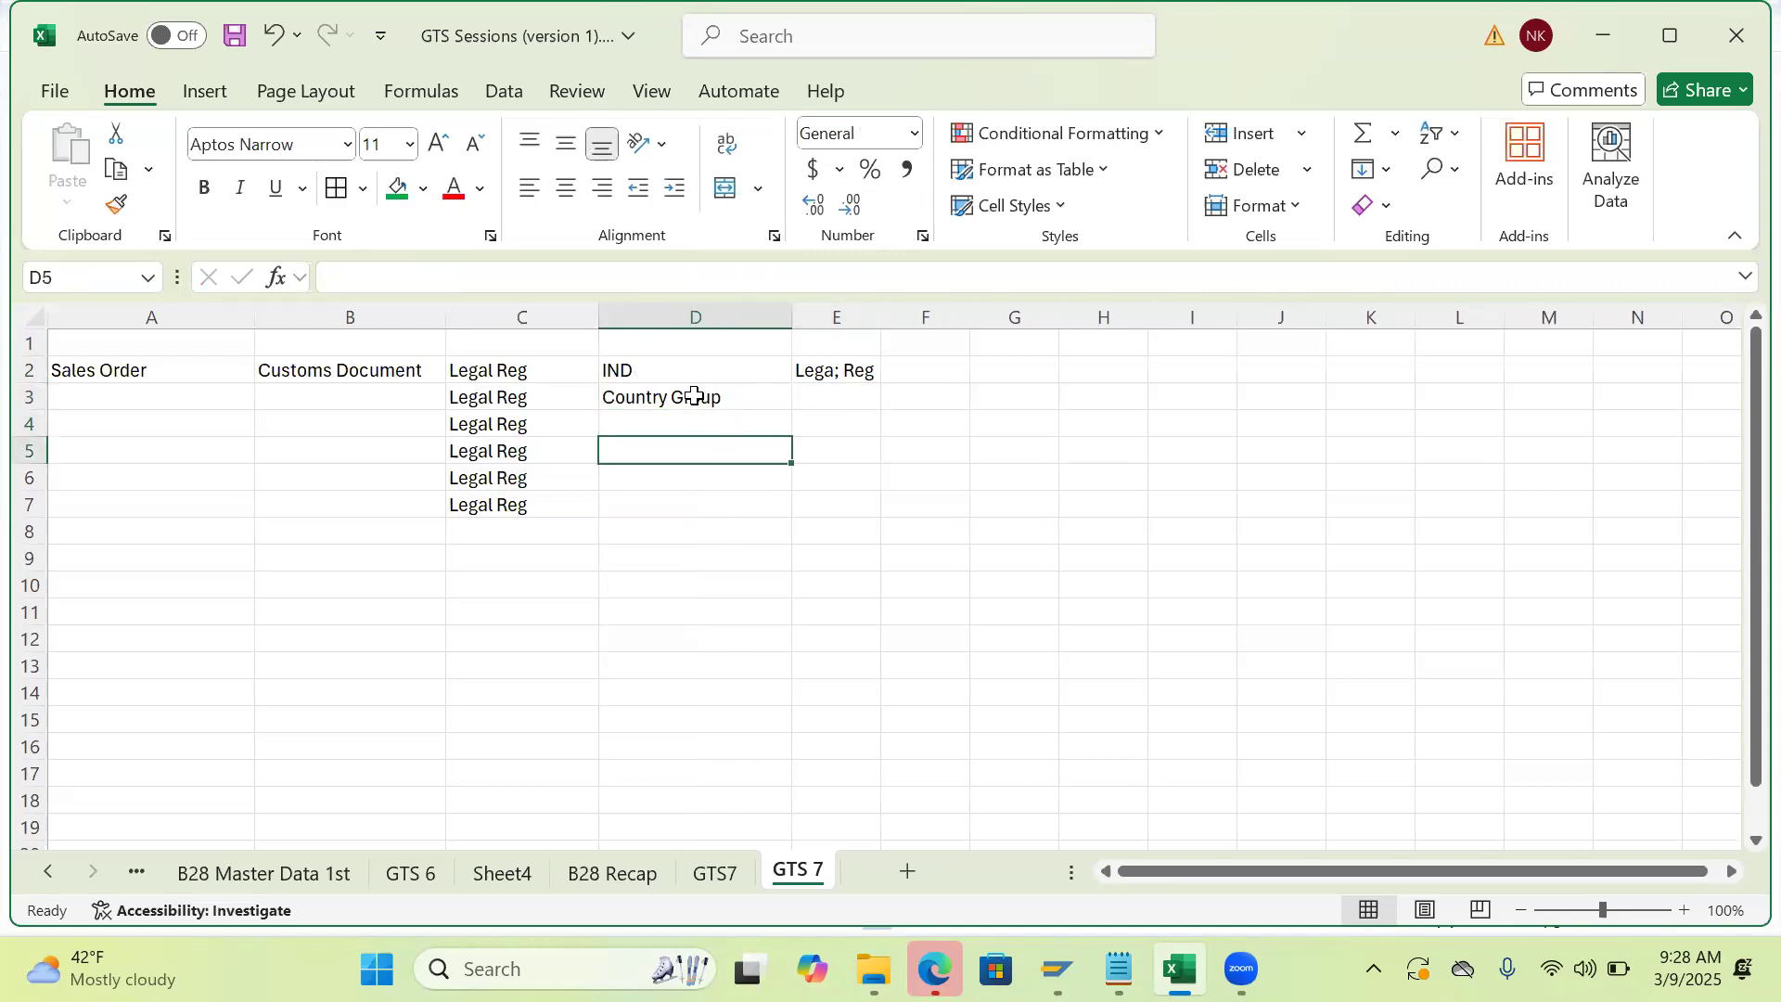
pyautogui.click(621, 397)
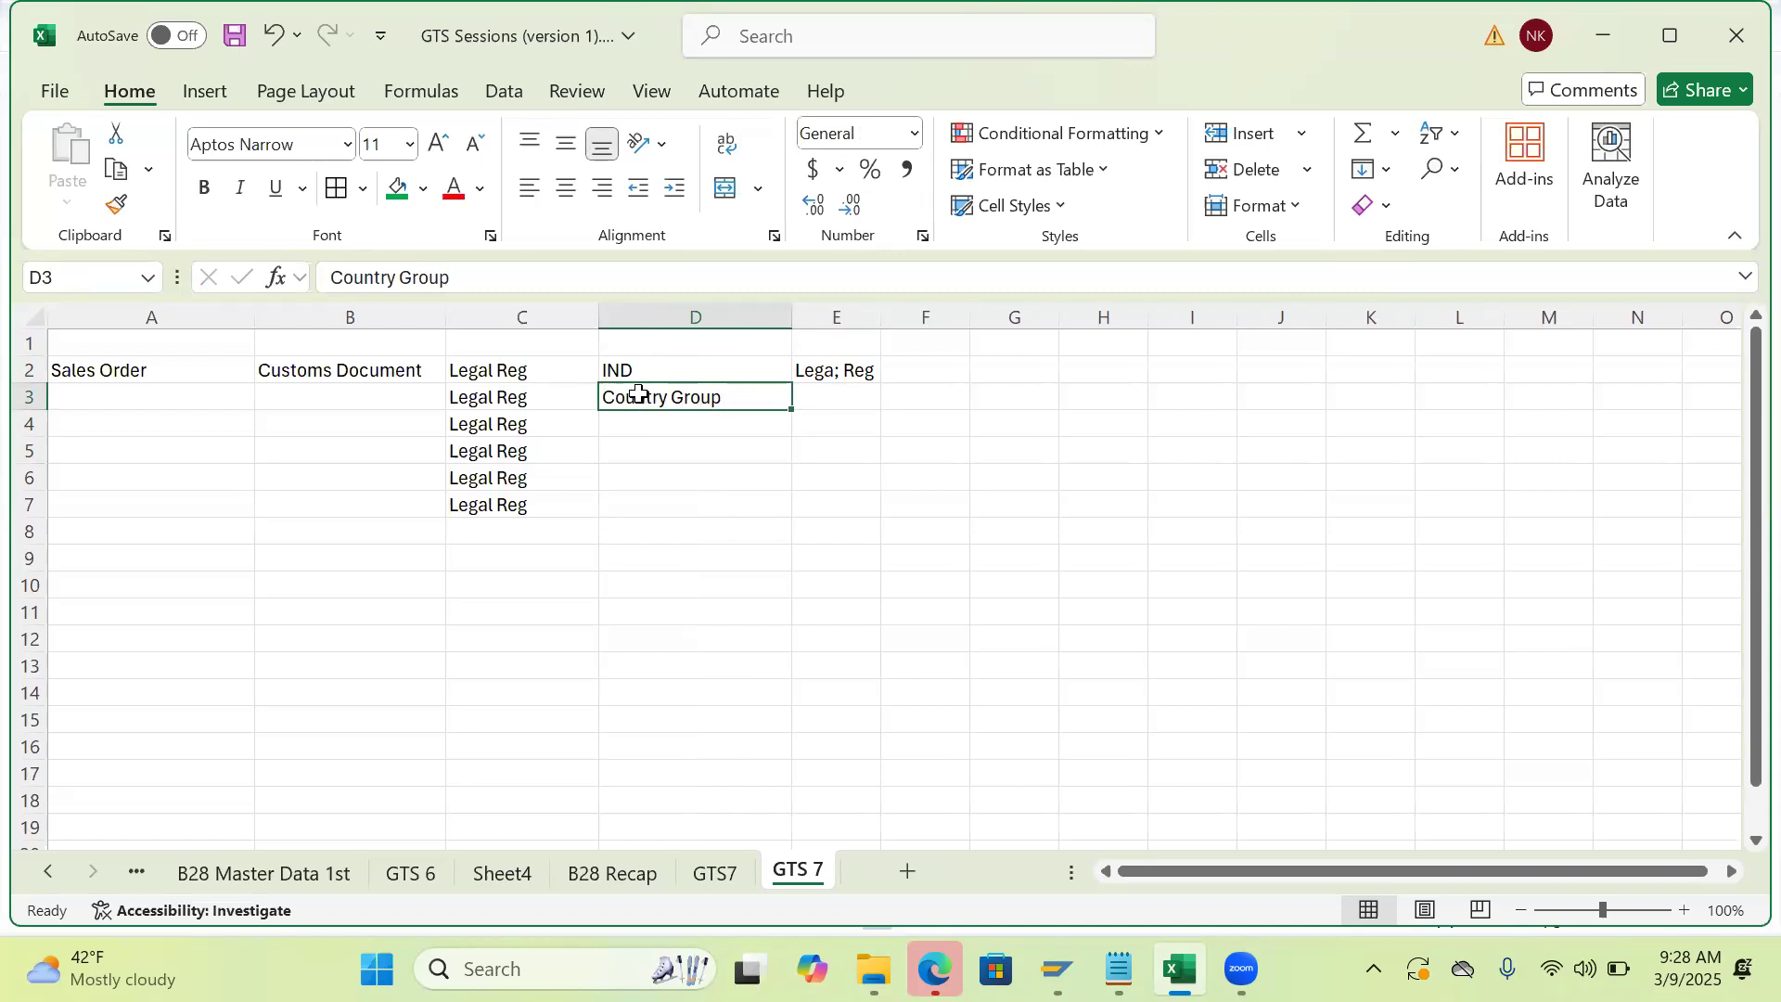
pyautogui.click(659, 417)
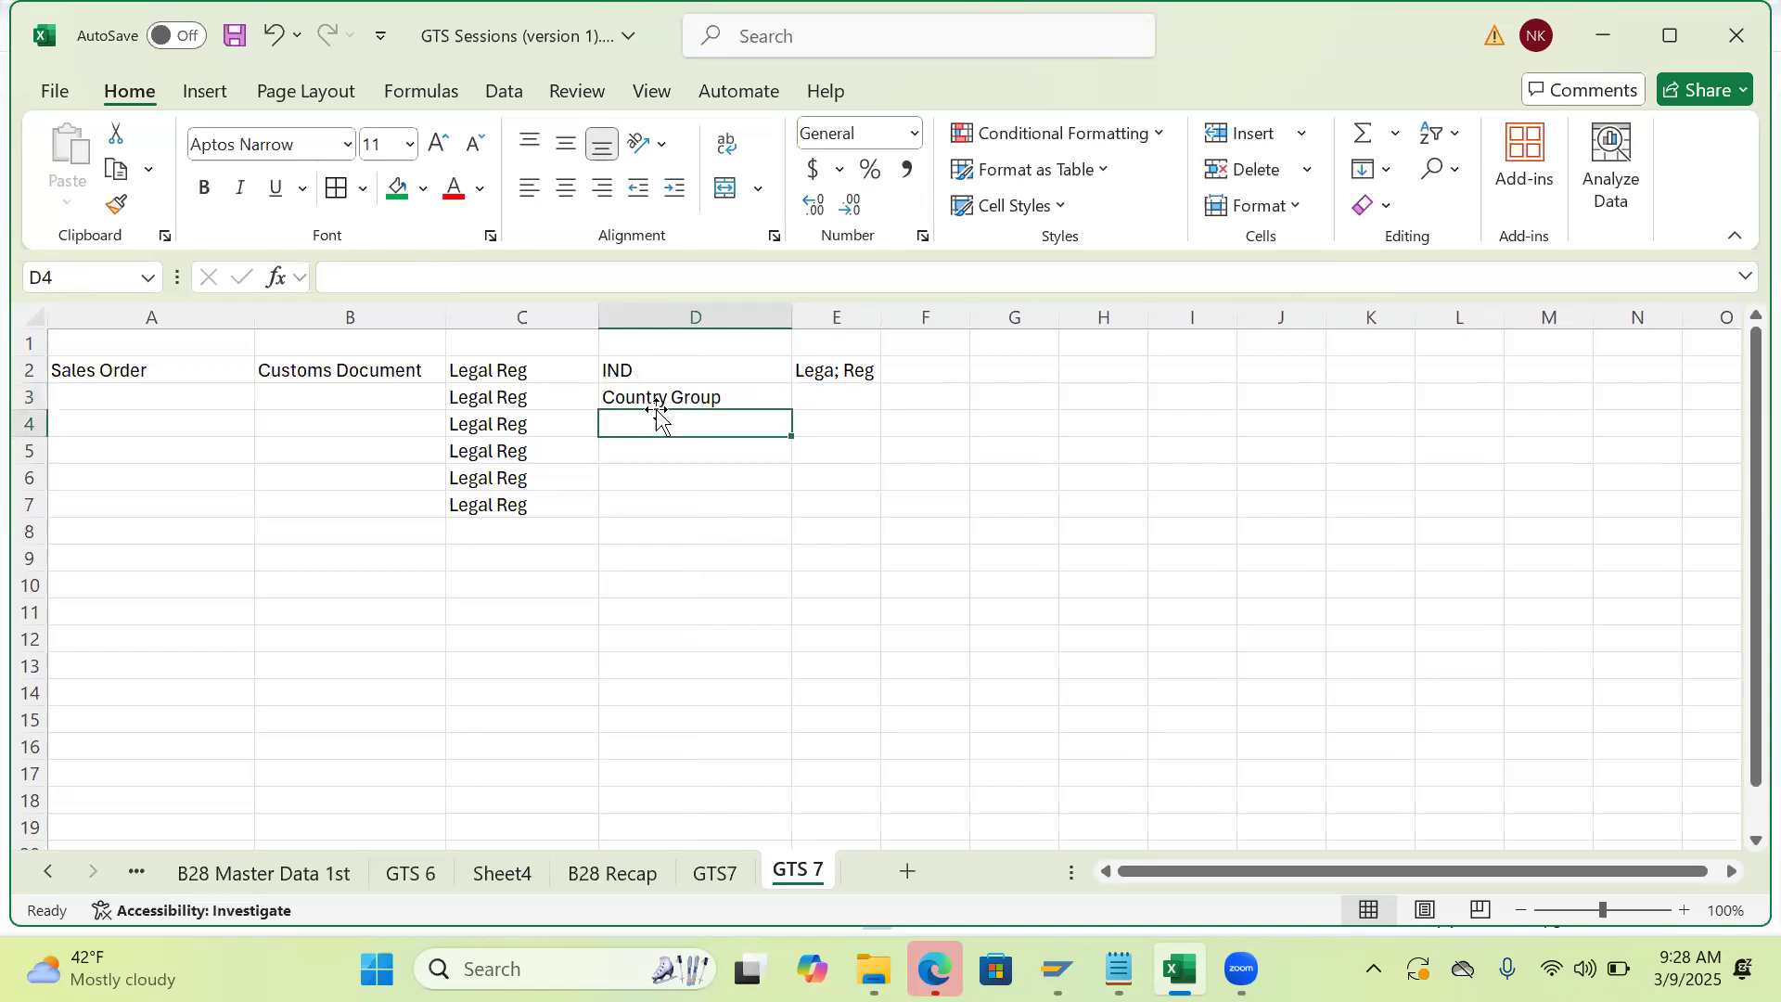
pyautogui.click(668, 397)
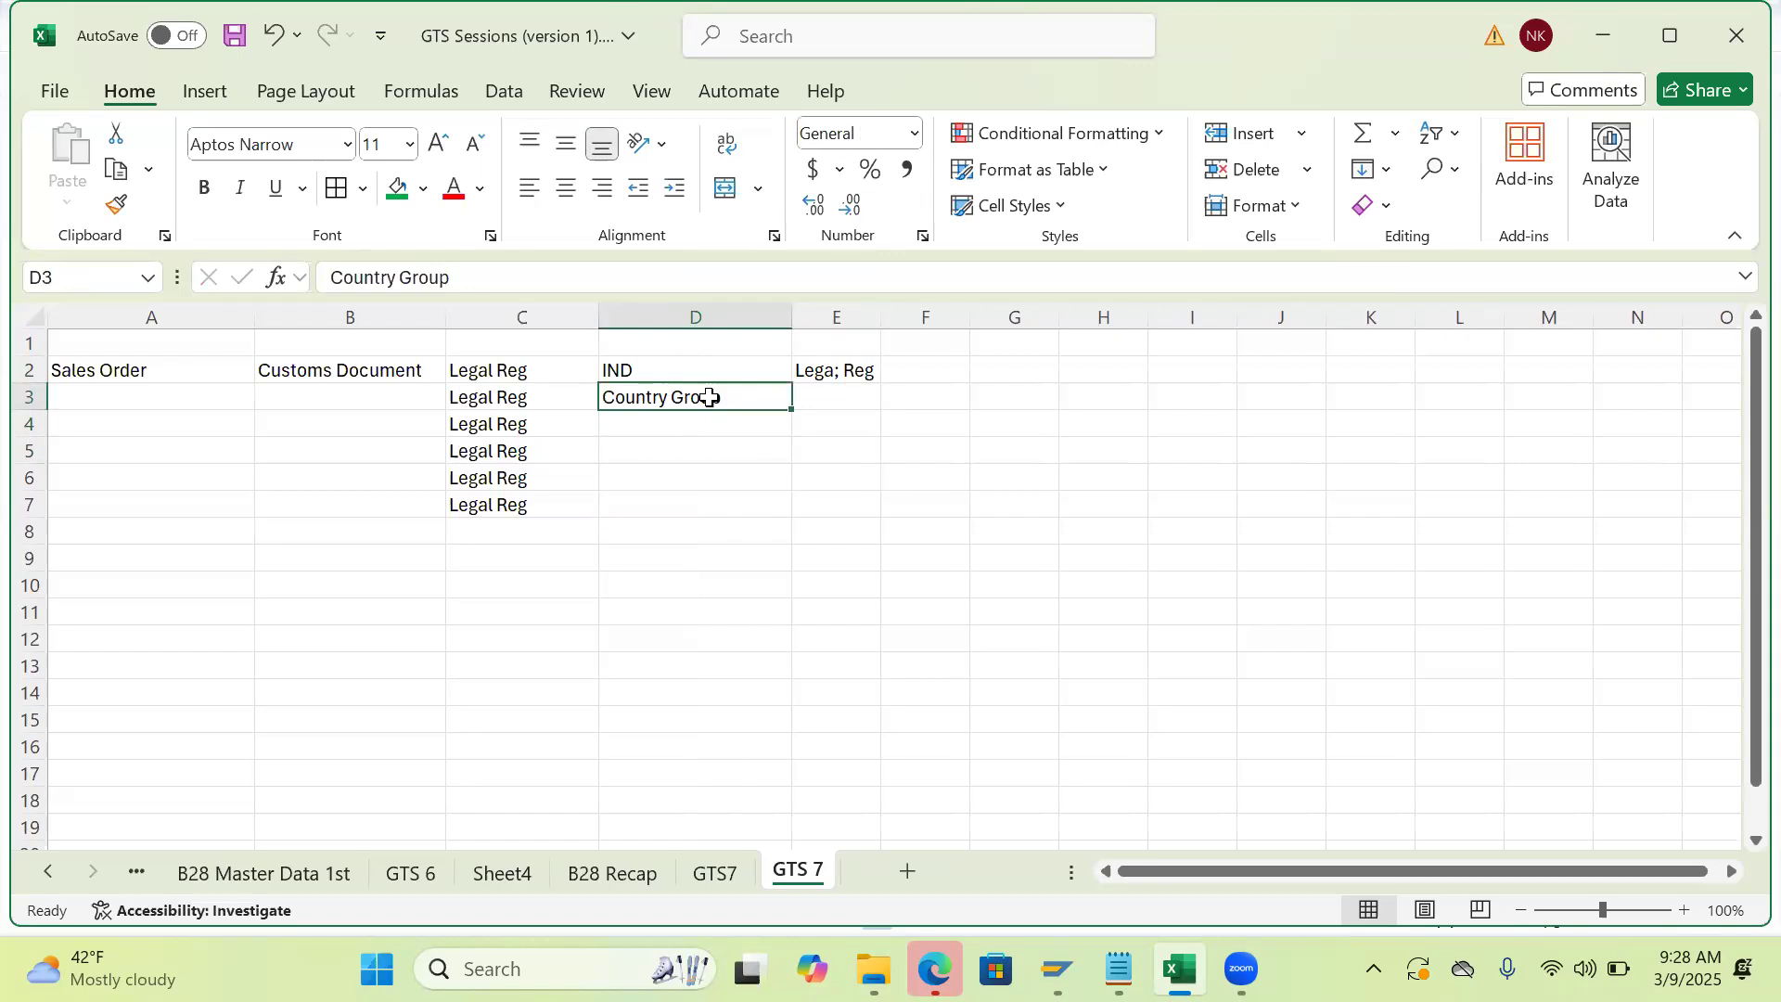
pyautogui.click(848, 396)
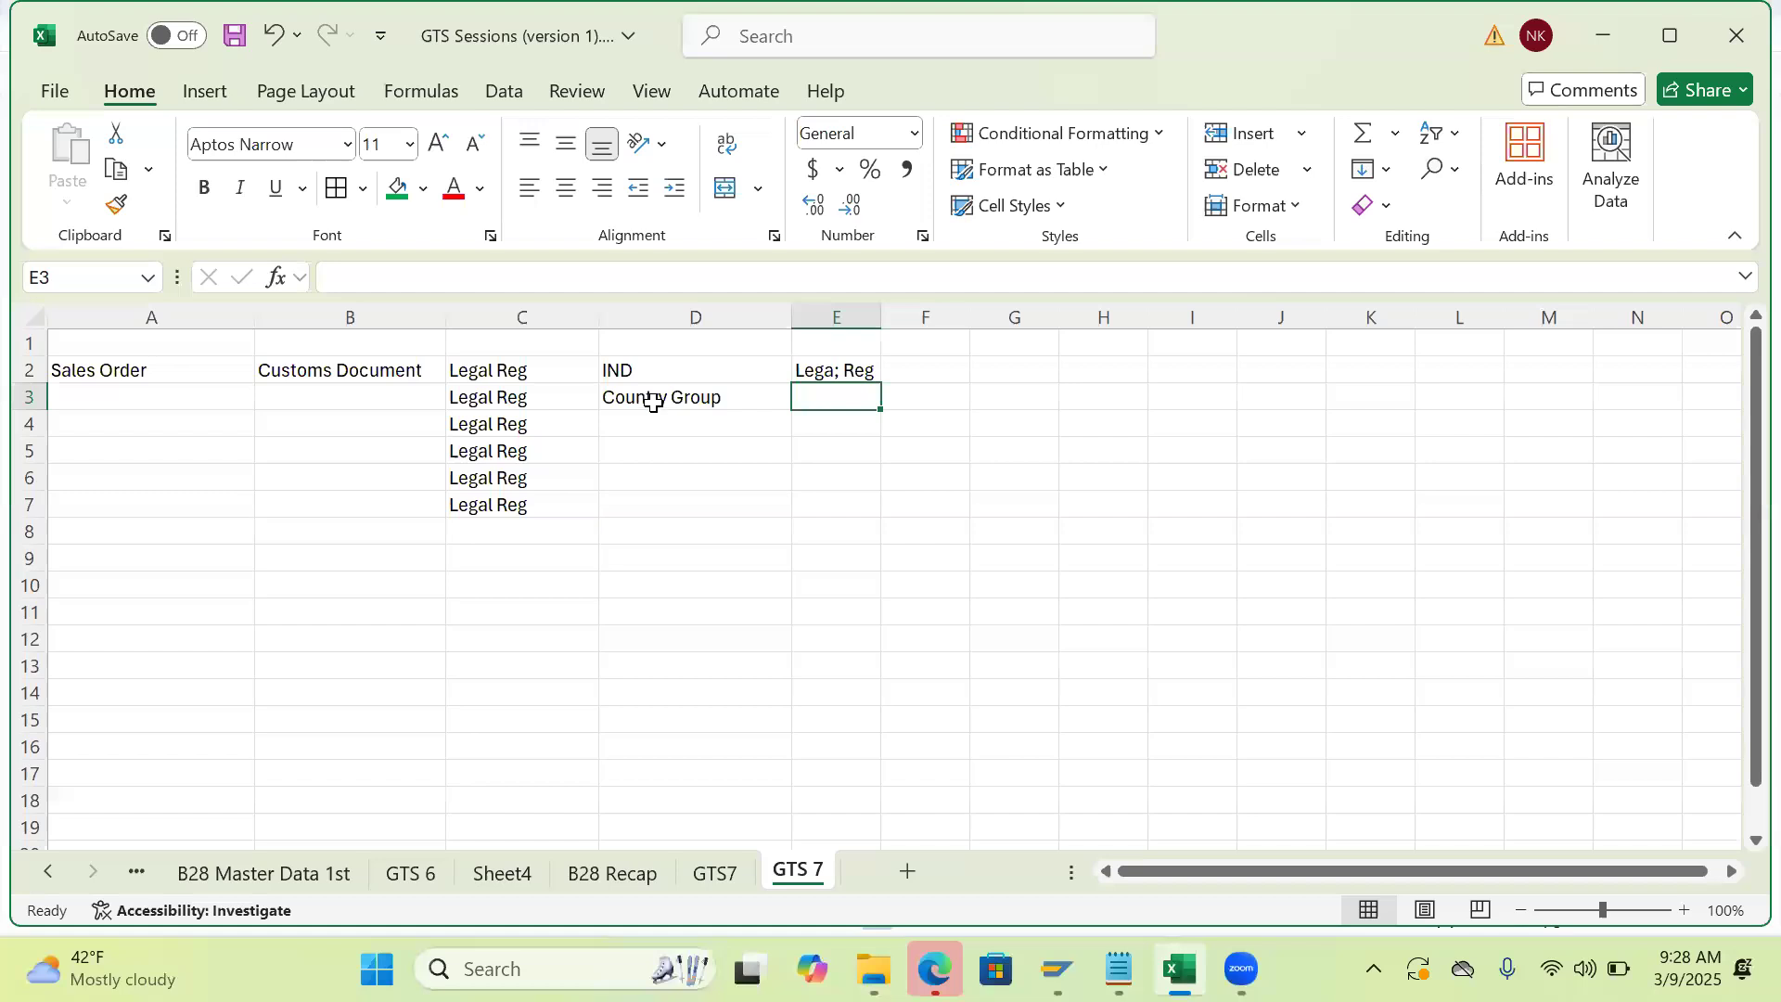
# - Enter 'Legal' in cell E3
pyautogui.write('Lega')
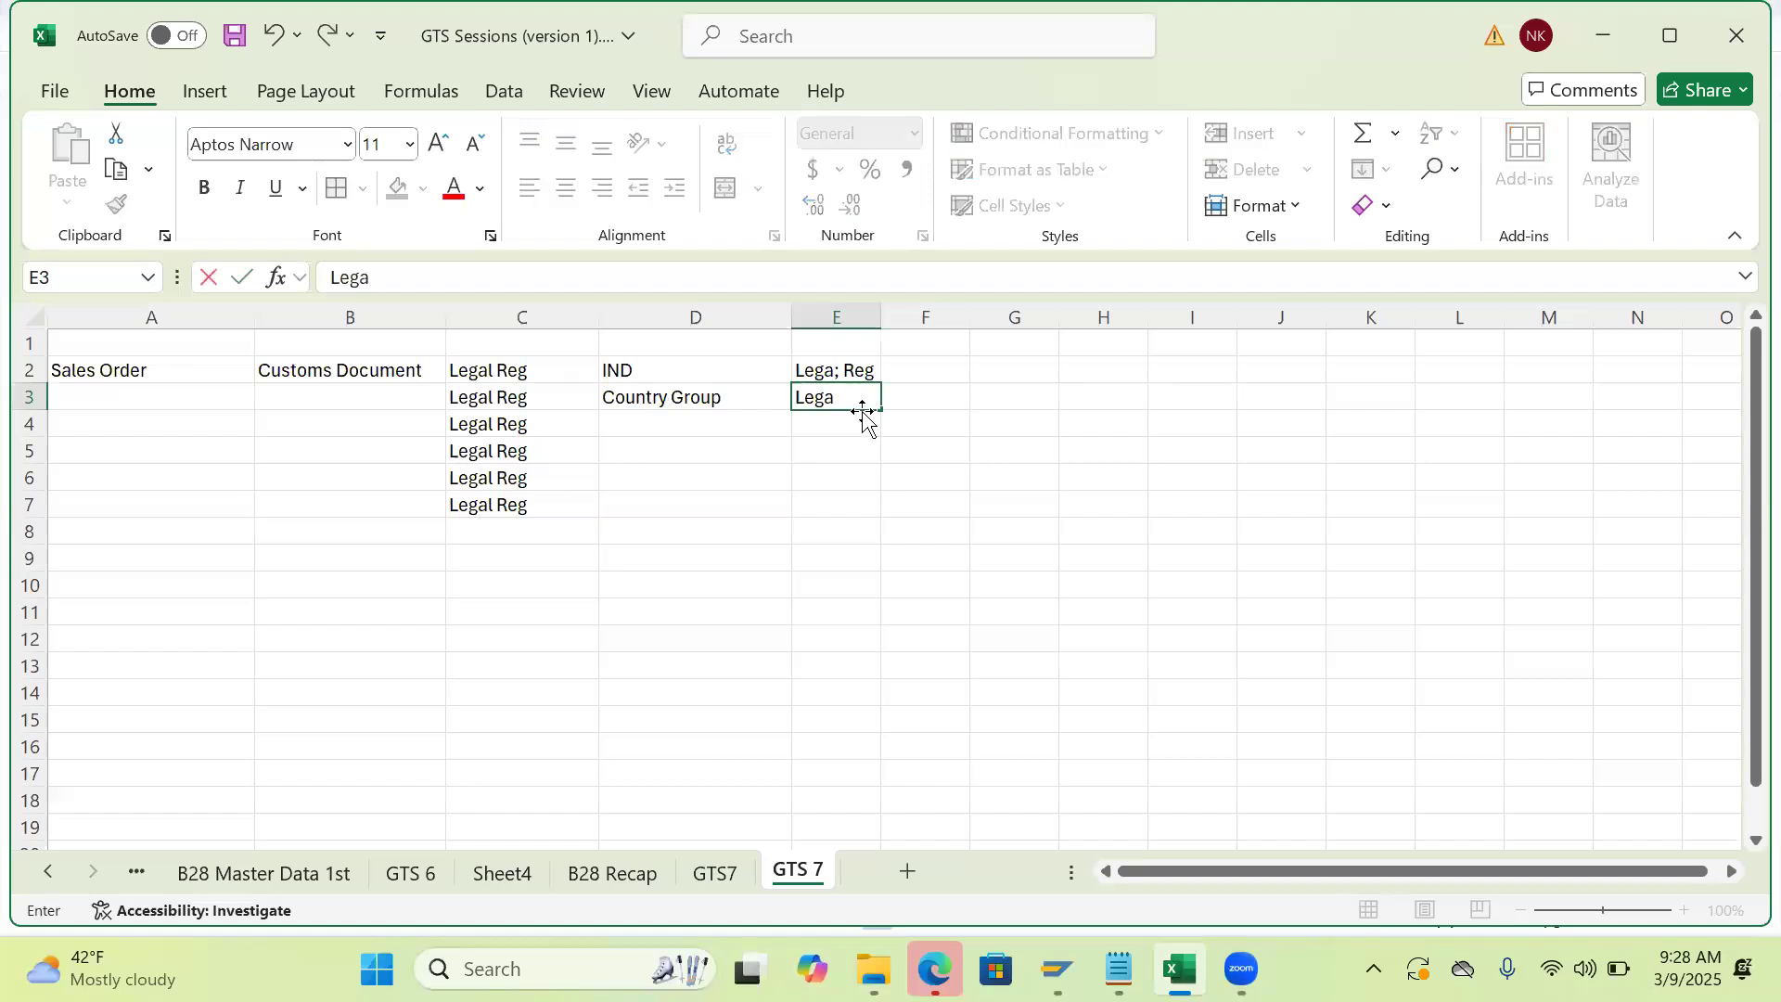
pyautogui.write('l')
pyautogui.press('Return')
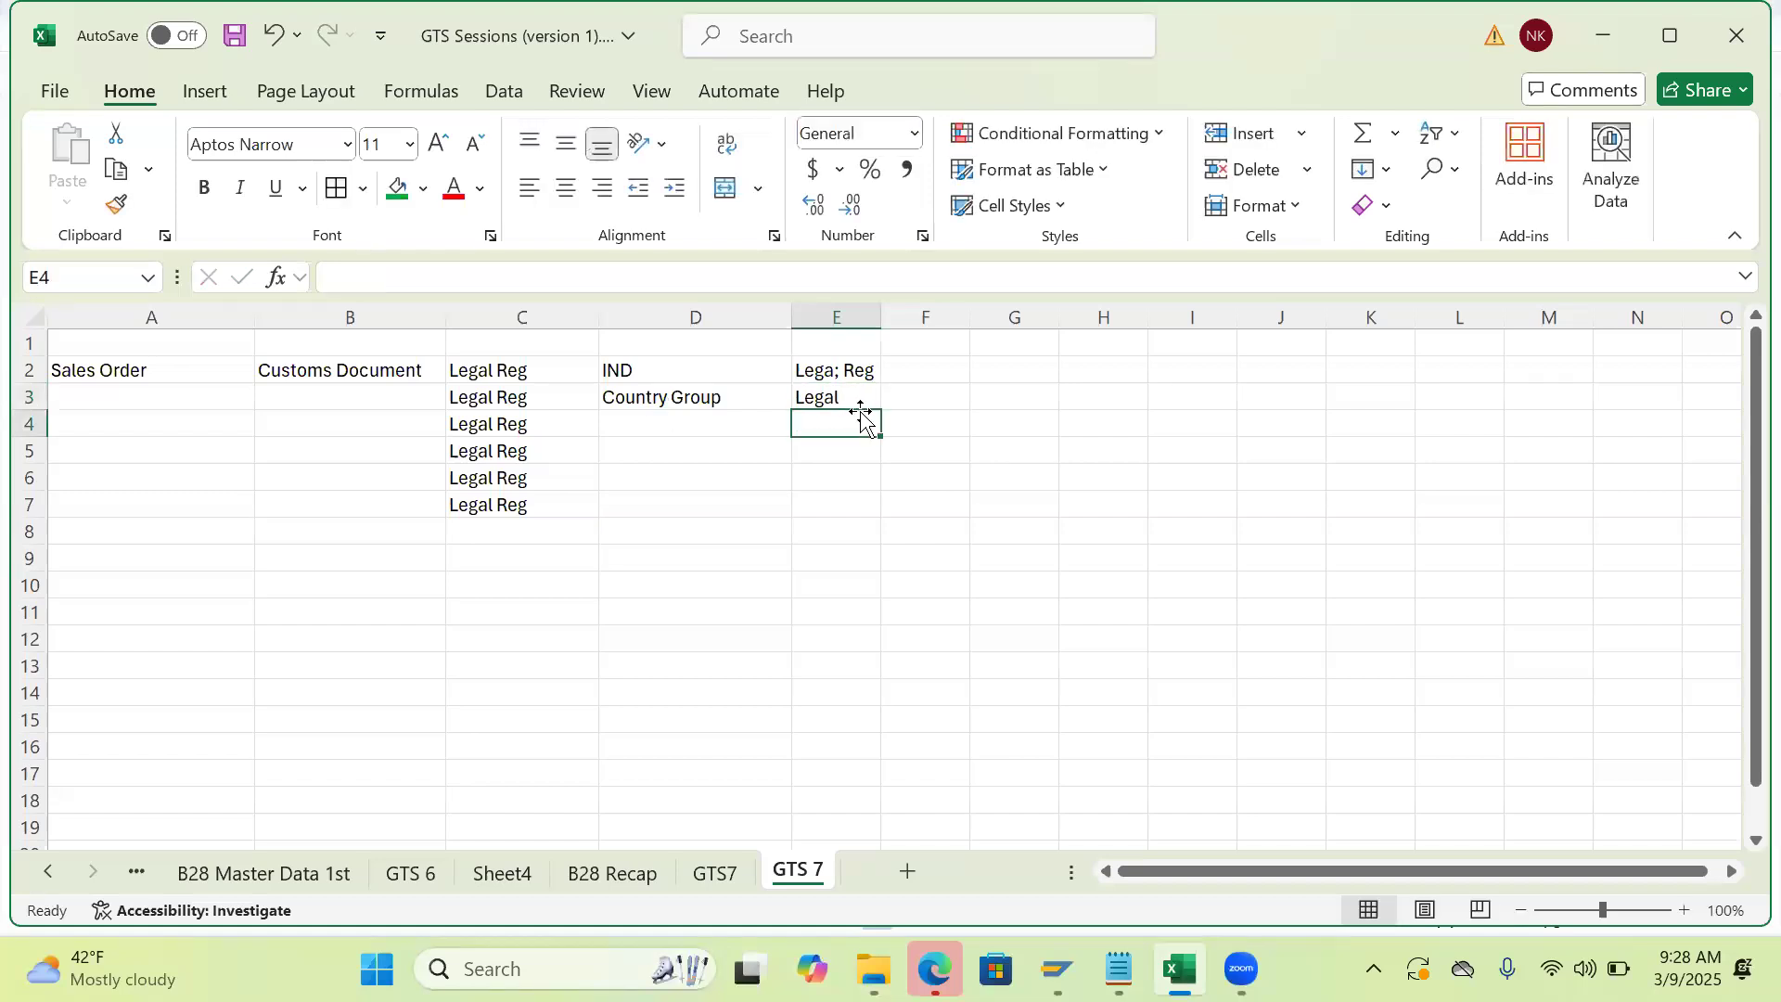
pyautogui.press('Up')
pyautogui.click(947, 398)
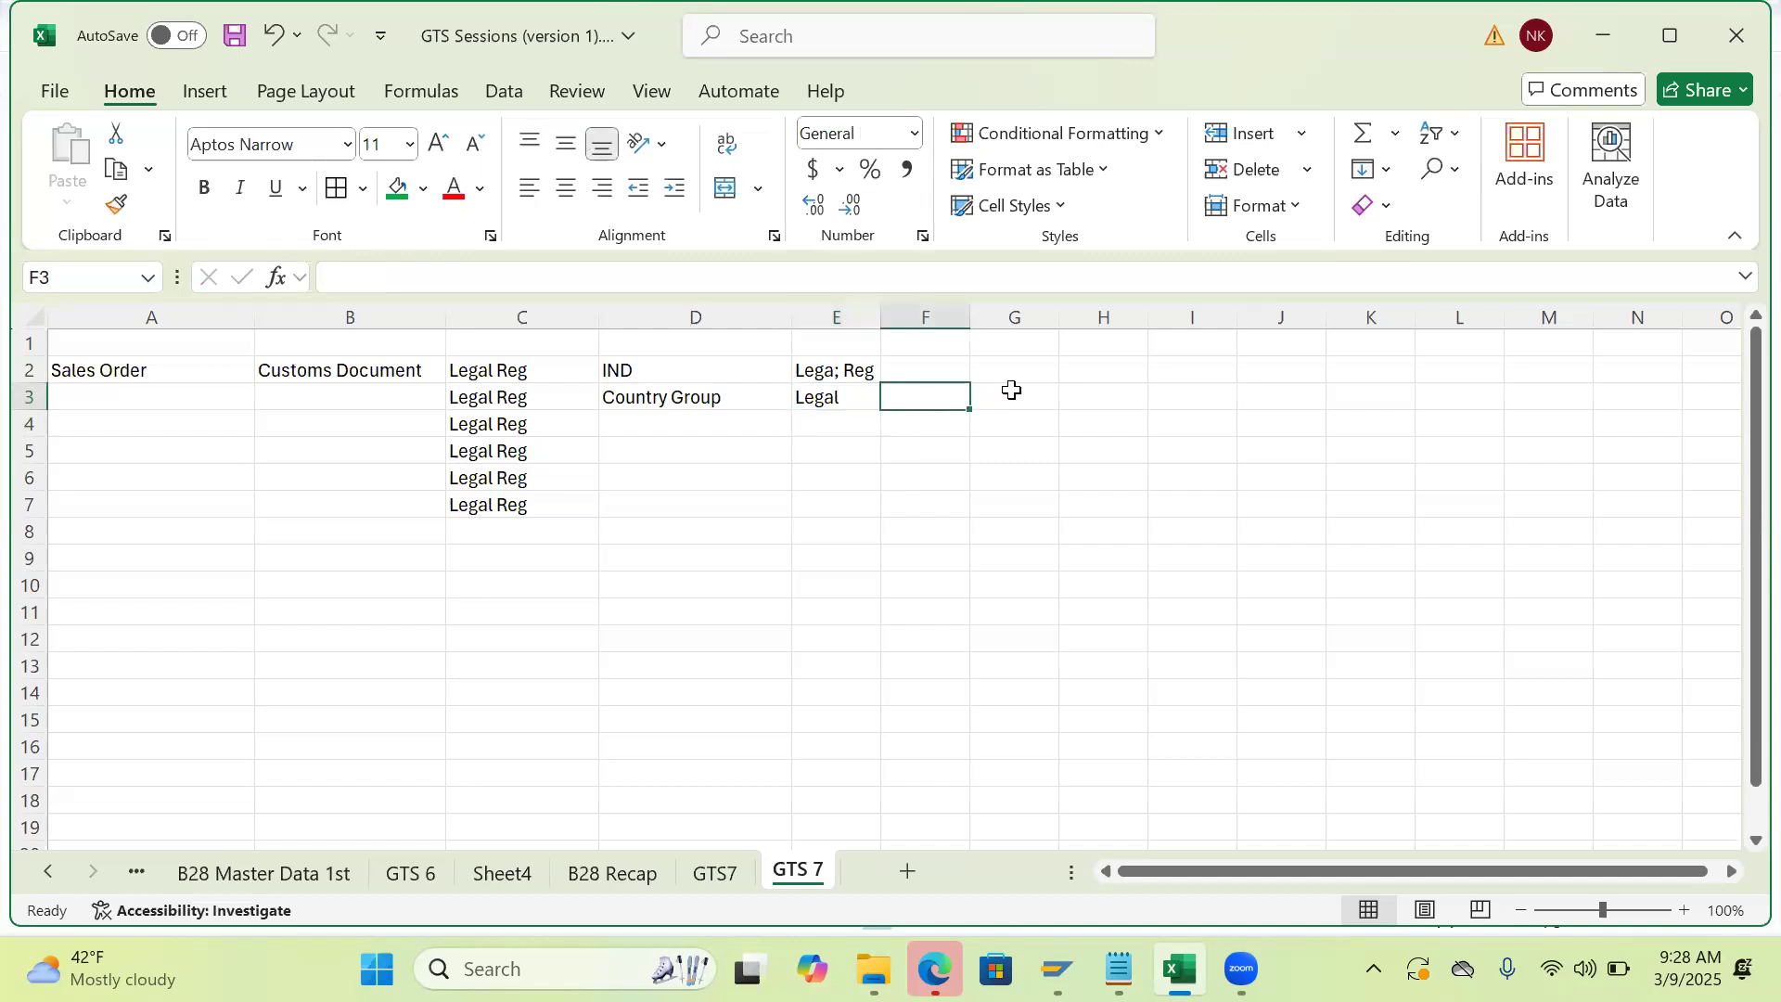
pyautogui.click(1009, 392)
pyautogui.click(914, 397)
pyautogui.click(707, 398)
# - Enter 'IND to Country' in cell D4, correcting the typo
pyautogui.click(640, 424)
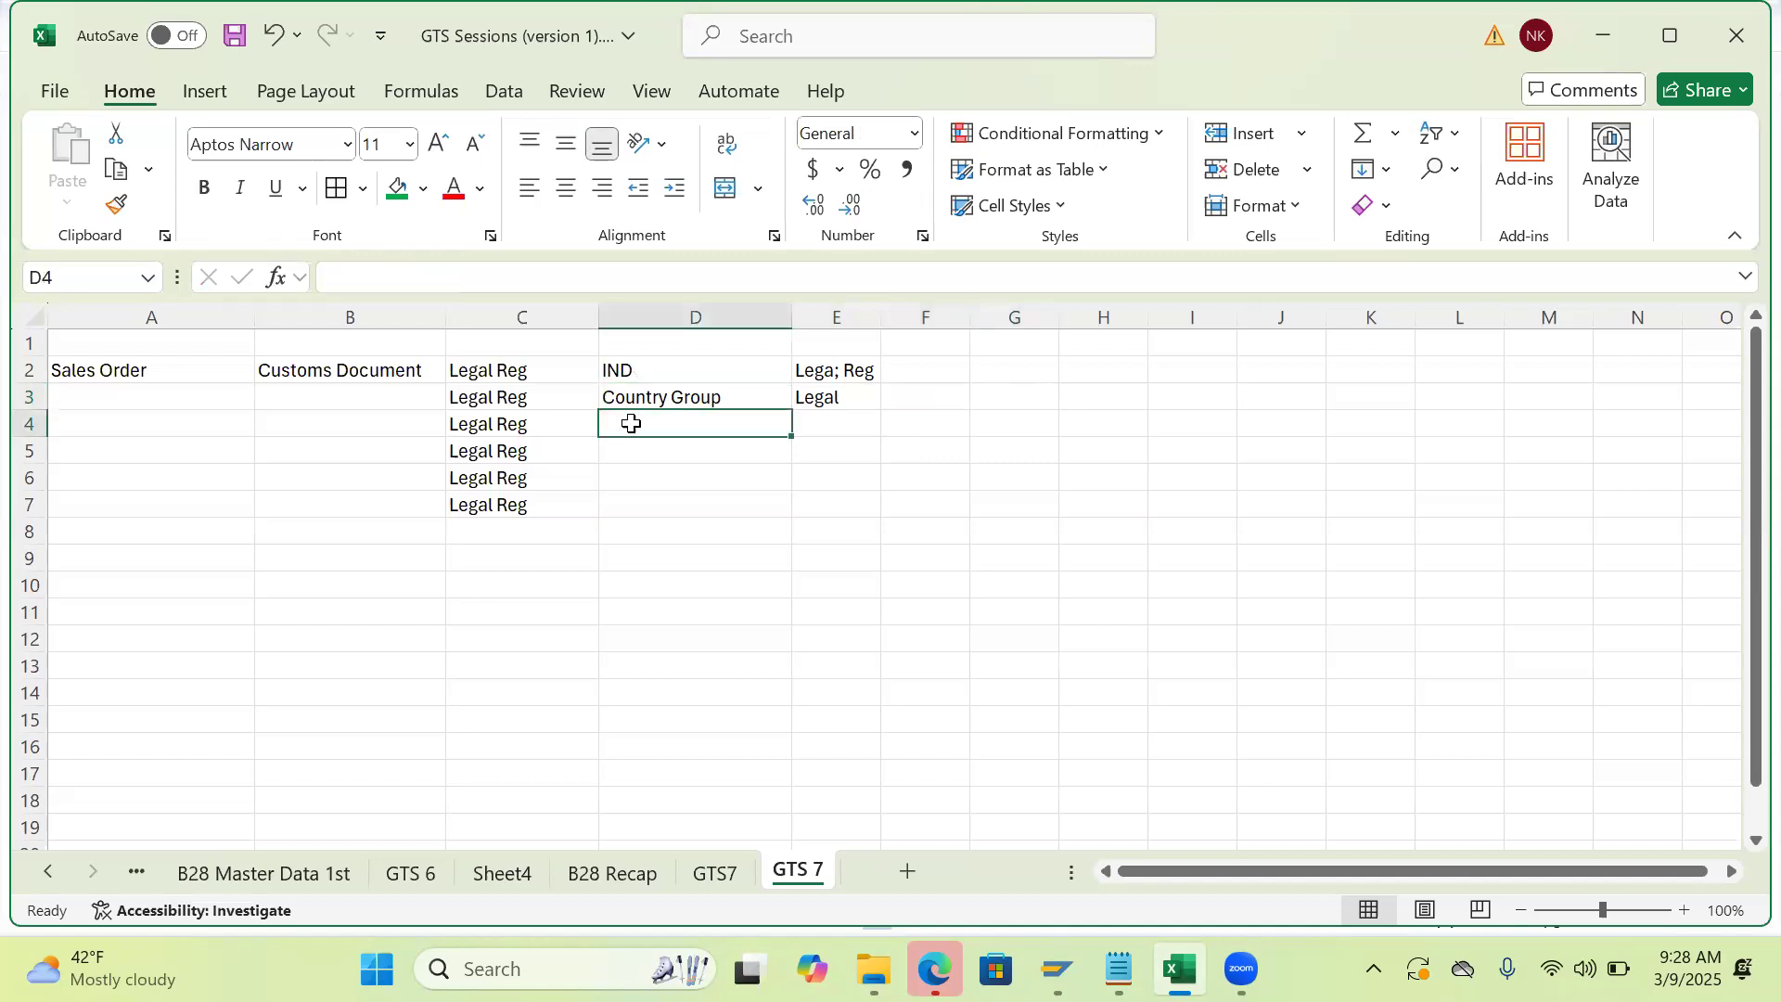
pyautogui.write('IND')
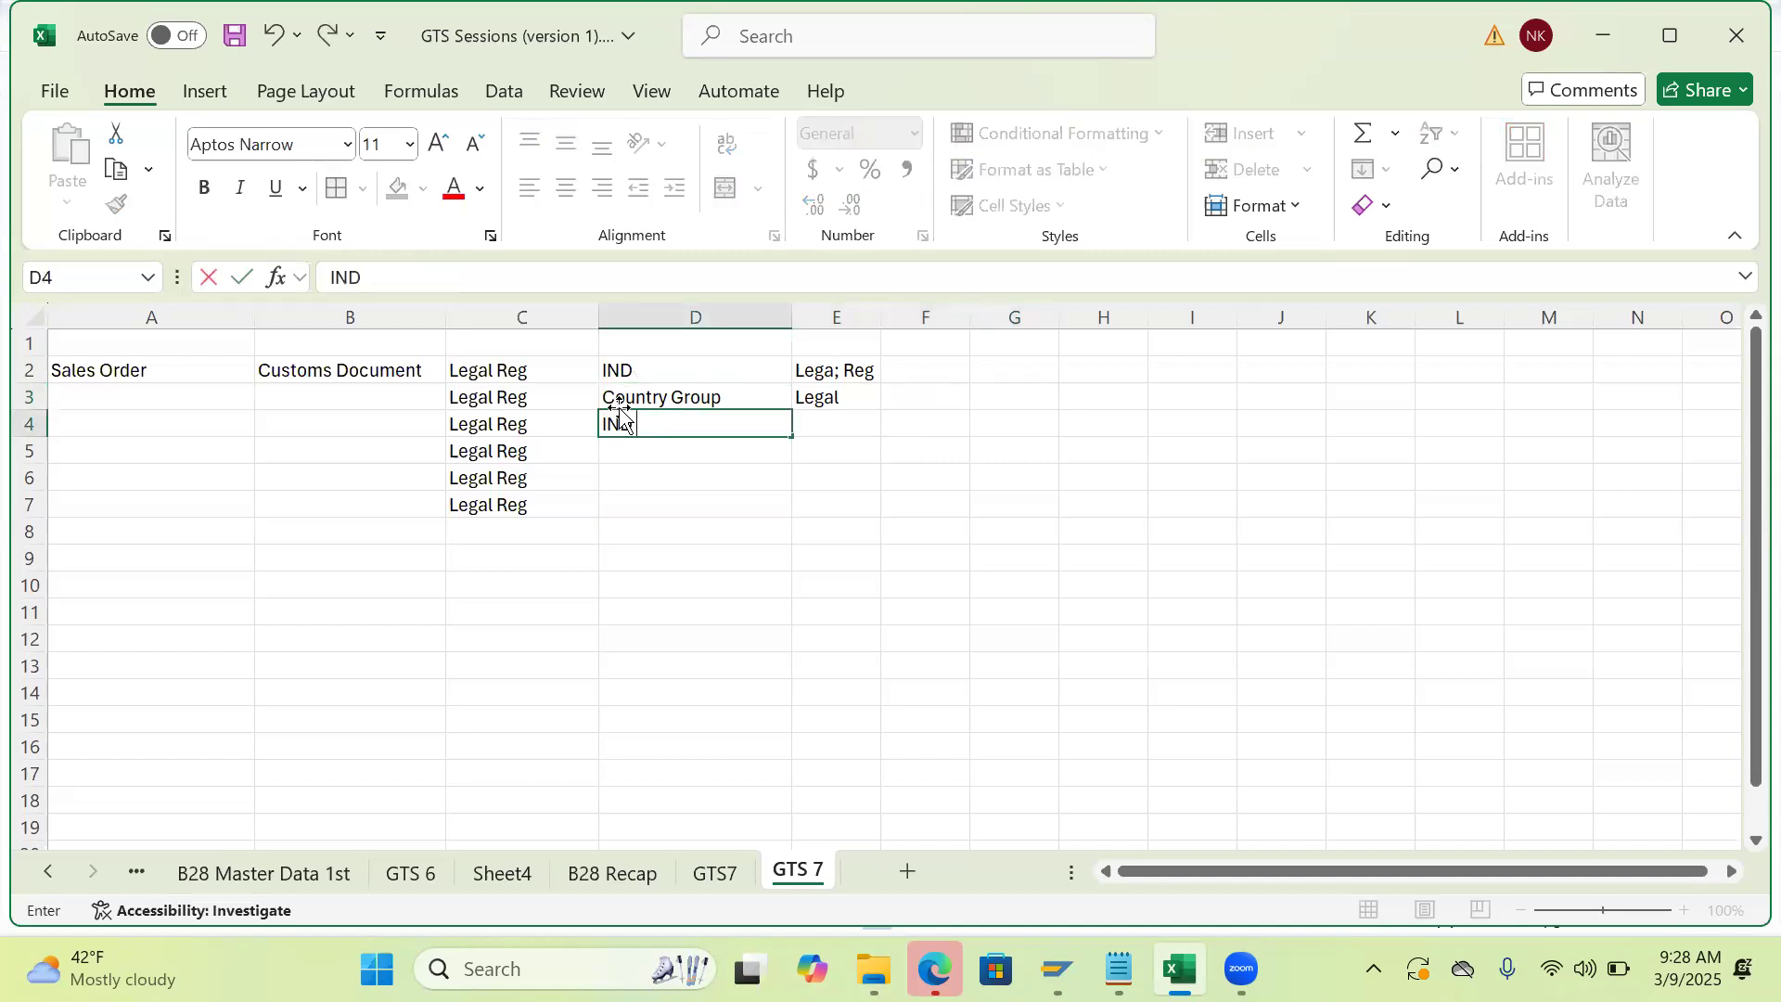
pyautogui.write(' to Countery')
pyautogui.press('BackSpace')
pyautogui.press('BackSpace')
pyautogui.press('BackSpace')
pyautogui.write('ry')
pyautogui.press('Return')
pyautogui.press('Down')
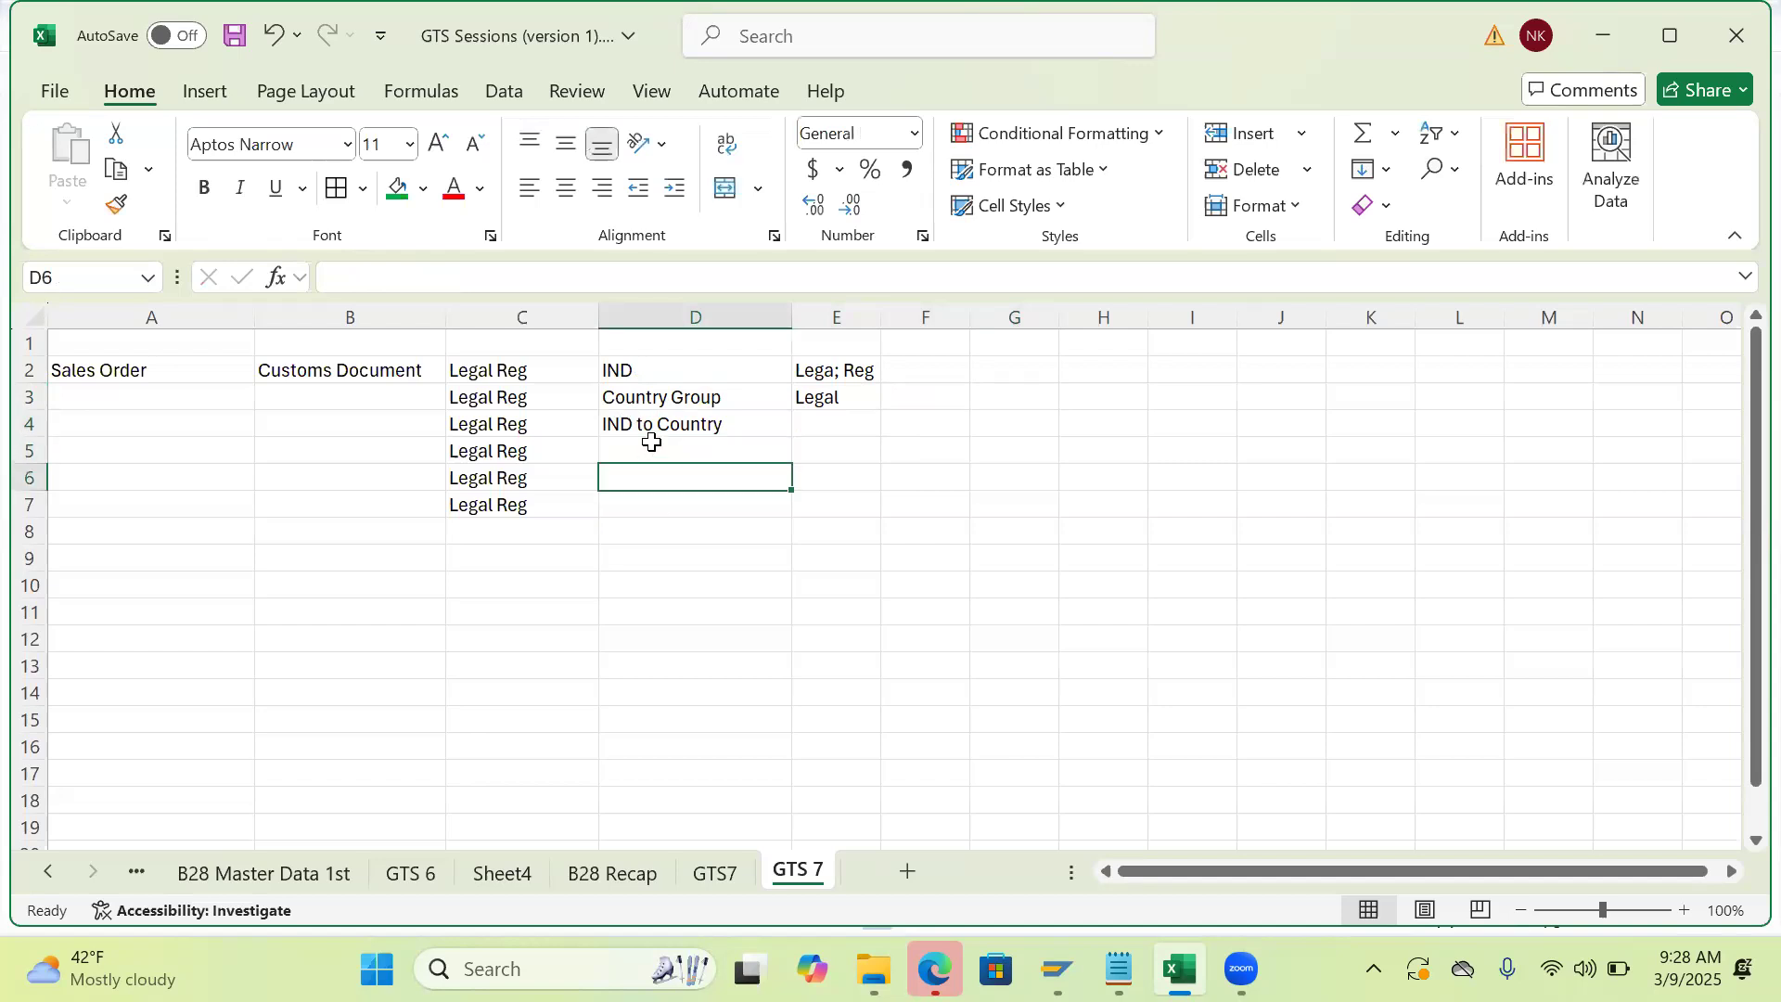
pyautogui.click(665, 425)
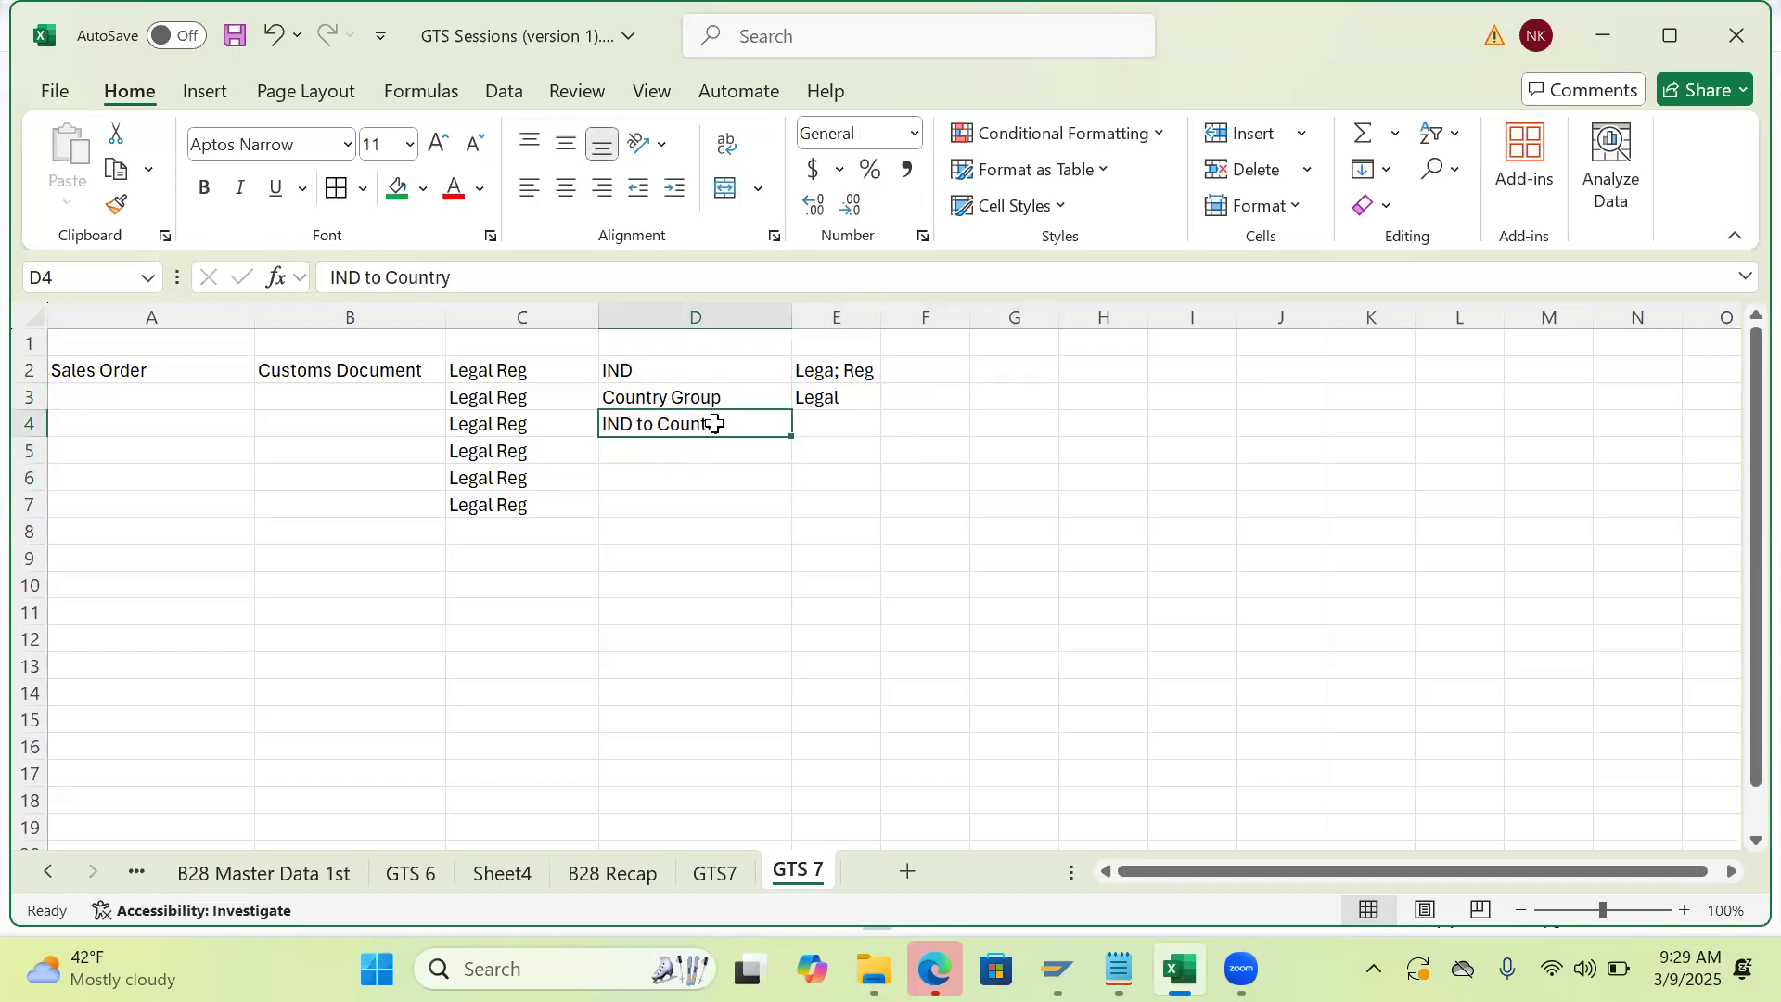
pyautogui.click(807, 425)
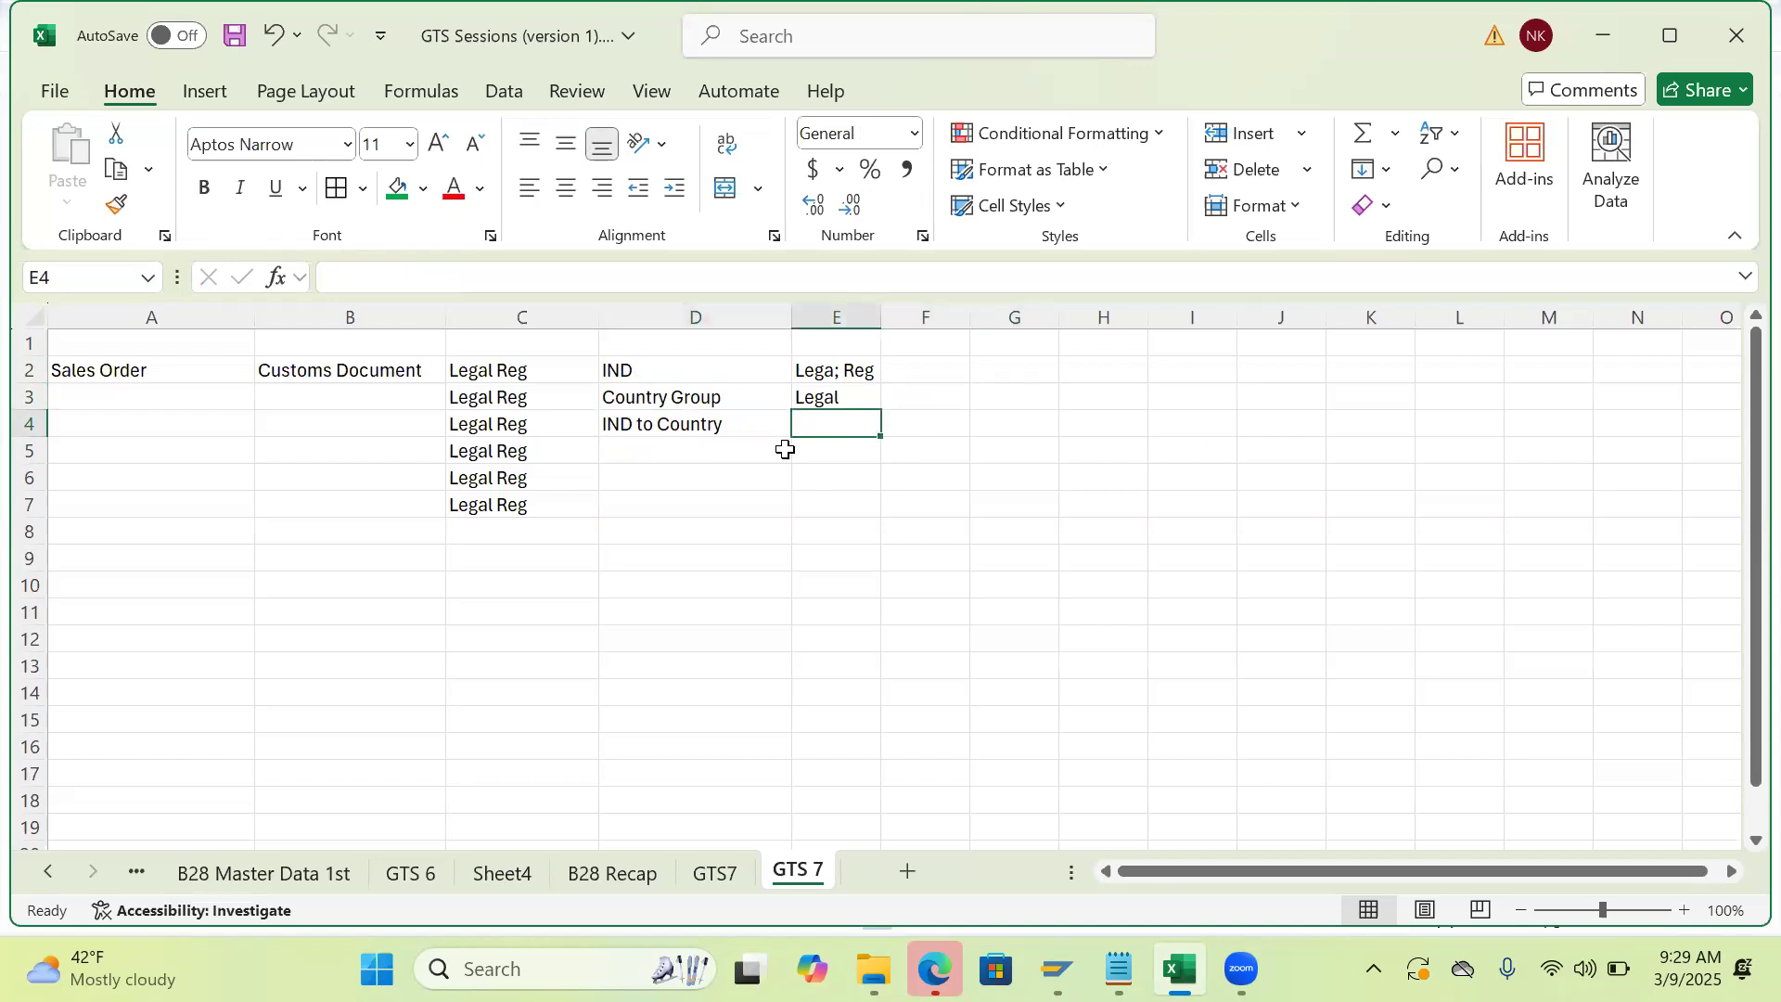
# - Check the IND, Country Group and Legal entries, then return to SAP's Display IMG window
pyautogui.moveTo(658, 367); pyautogui.dragTo(657, 414)
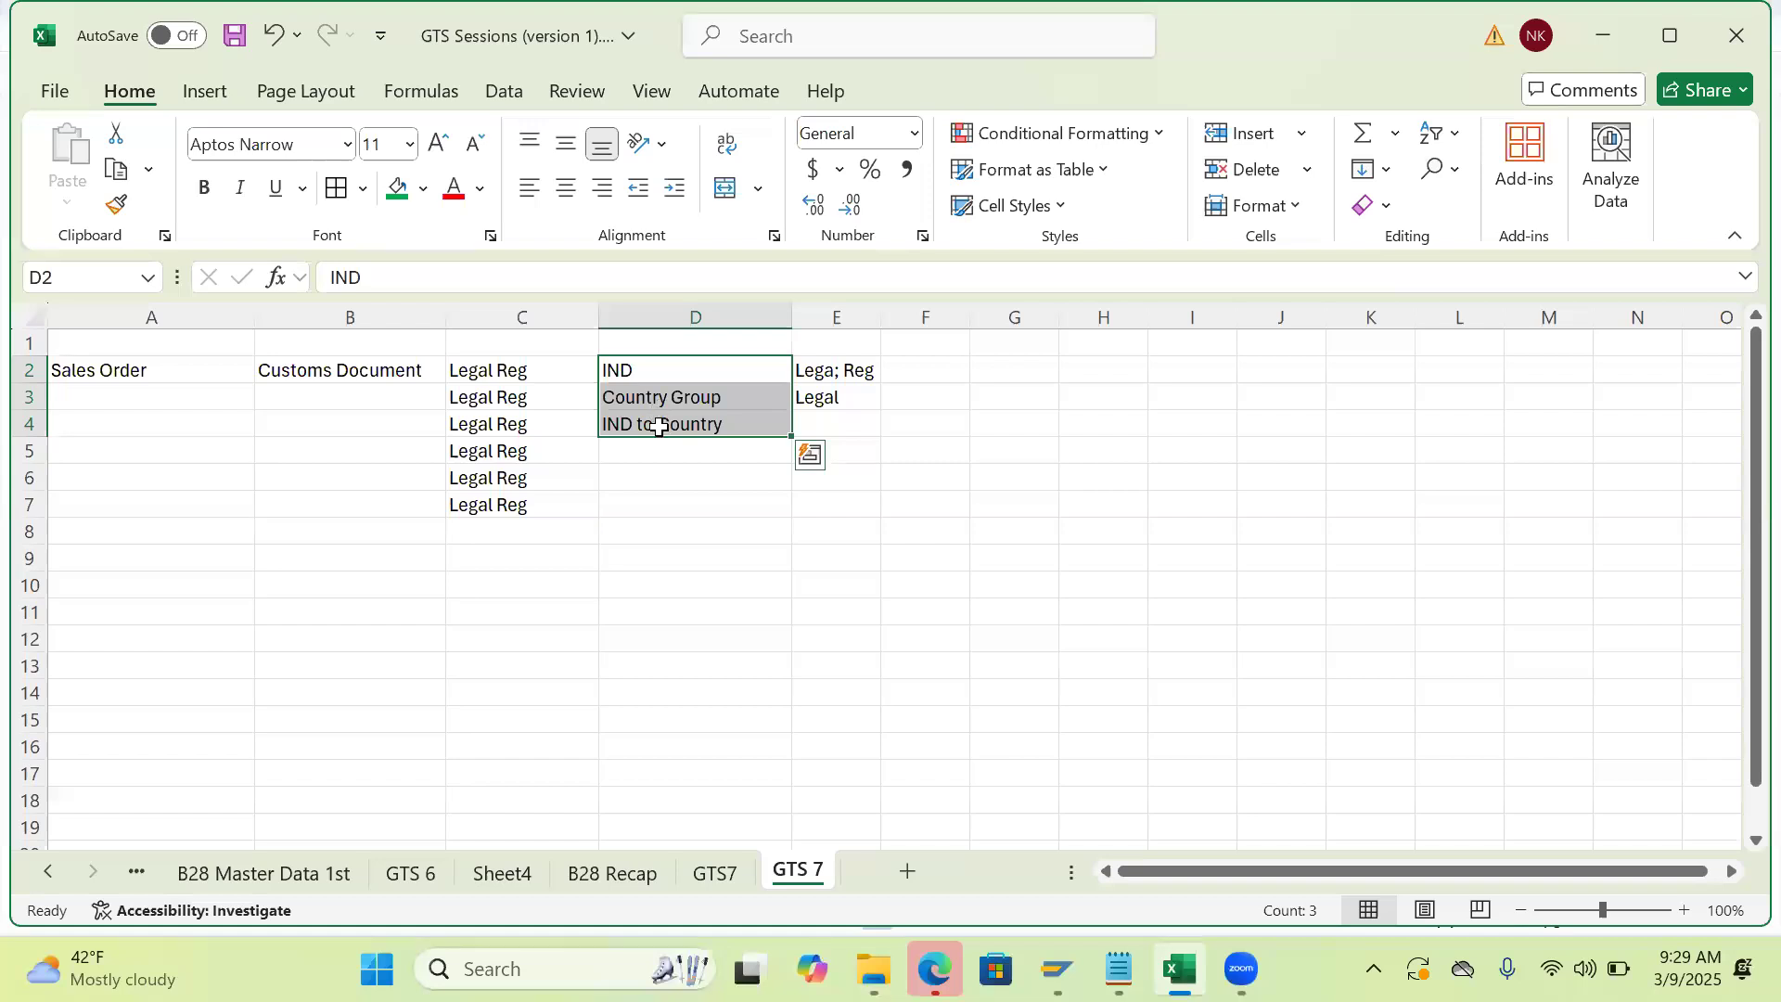
pyautogui.click(687, 503)
pyautogui.moveTo(668, 371); pyautogui.dragTo(673, 424)
pyautogui.click(652, 373)
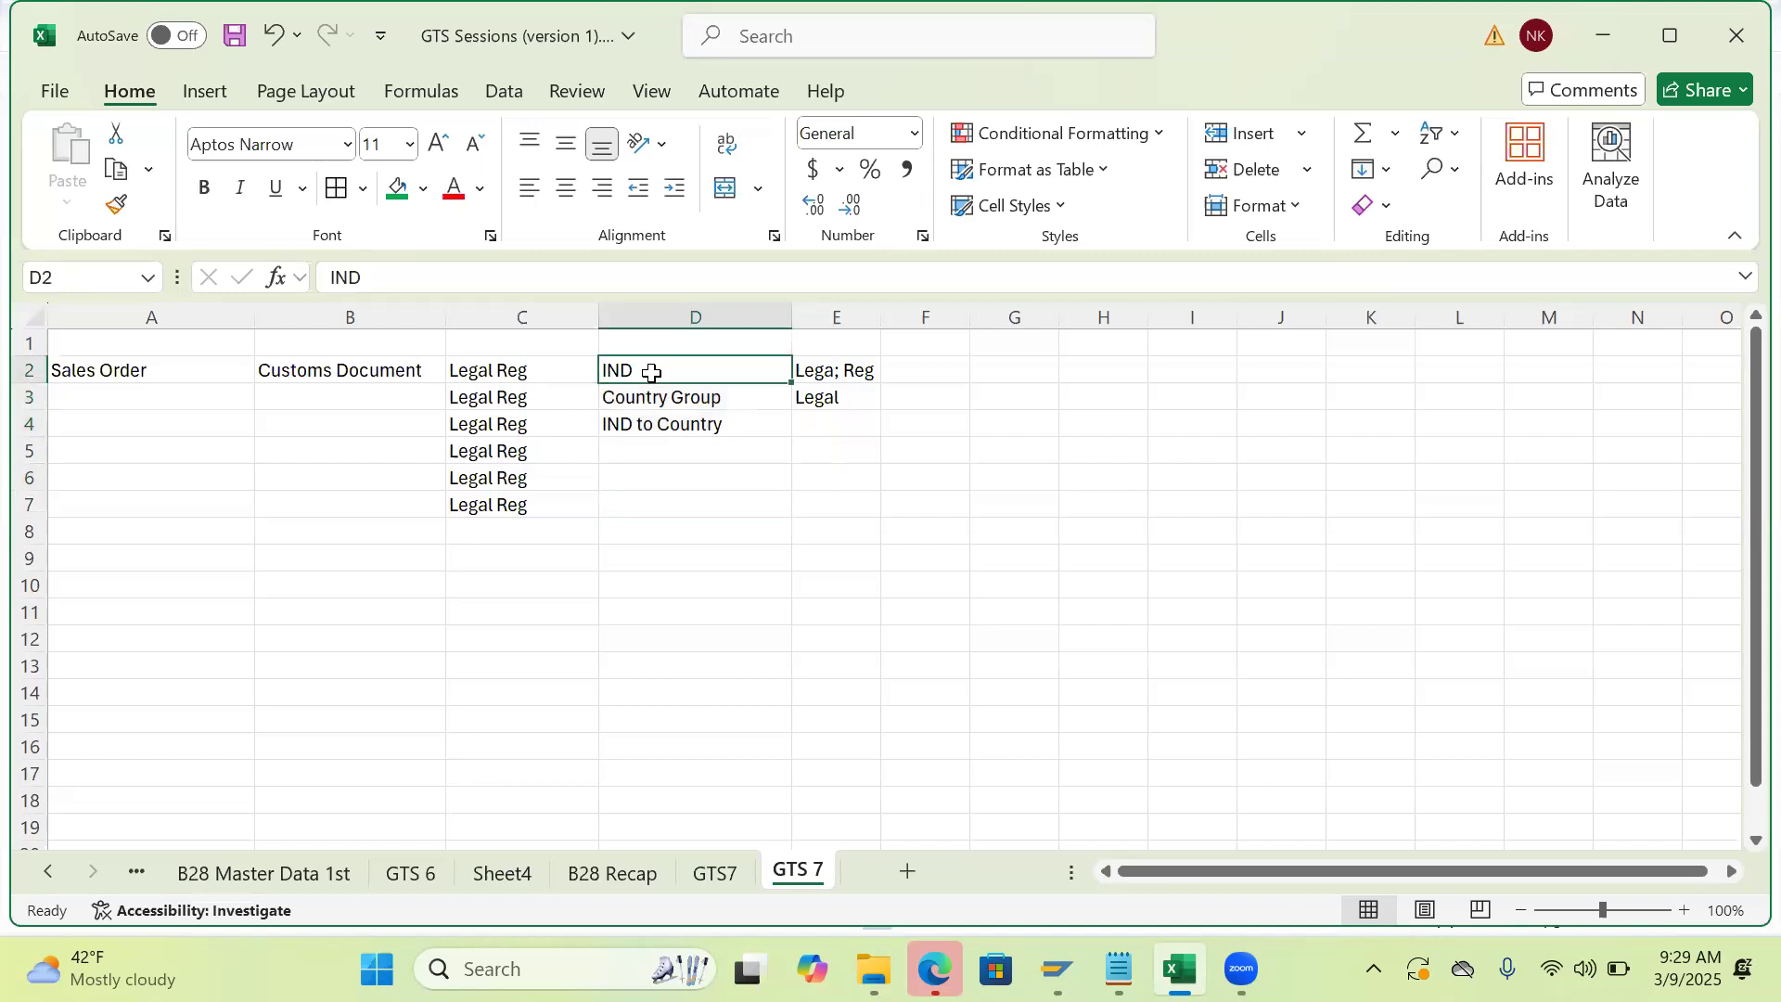
pyautogui.click(866, 365)
pyautogui.moveTo(895, 369); pyautogui.dragTo(1223, 367)
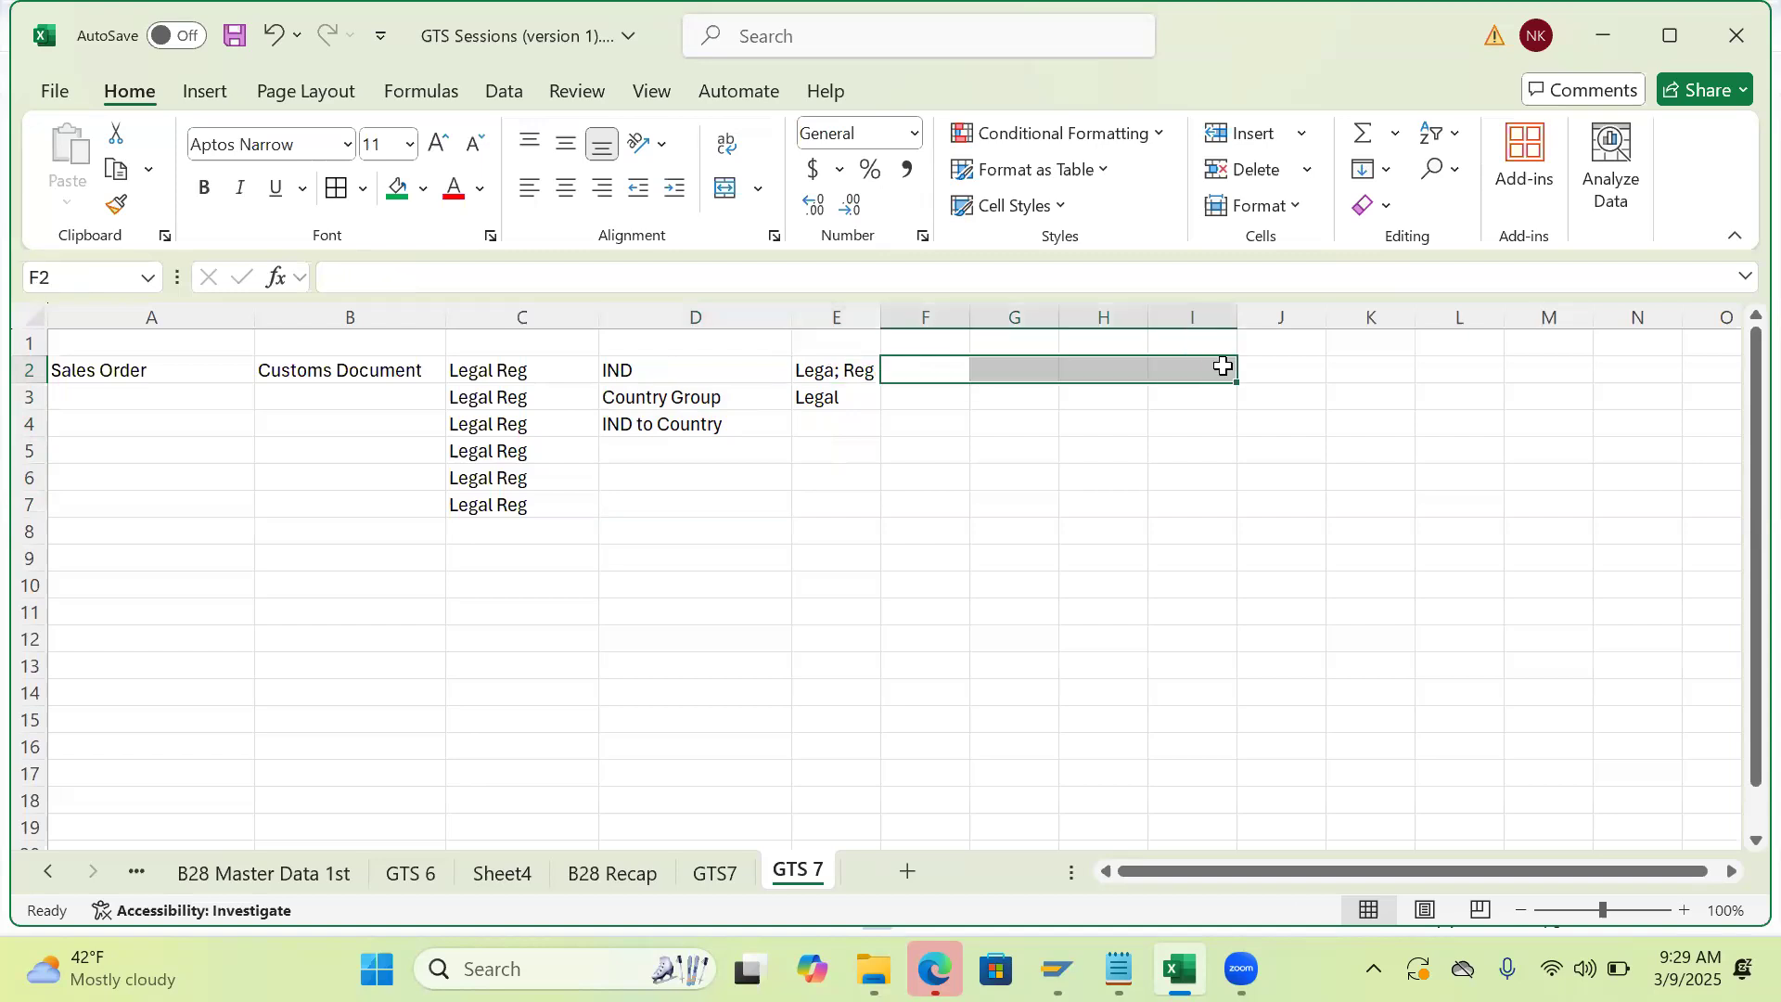
pyautogui.click(631, 402)
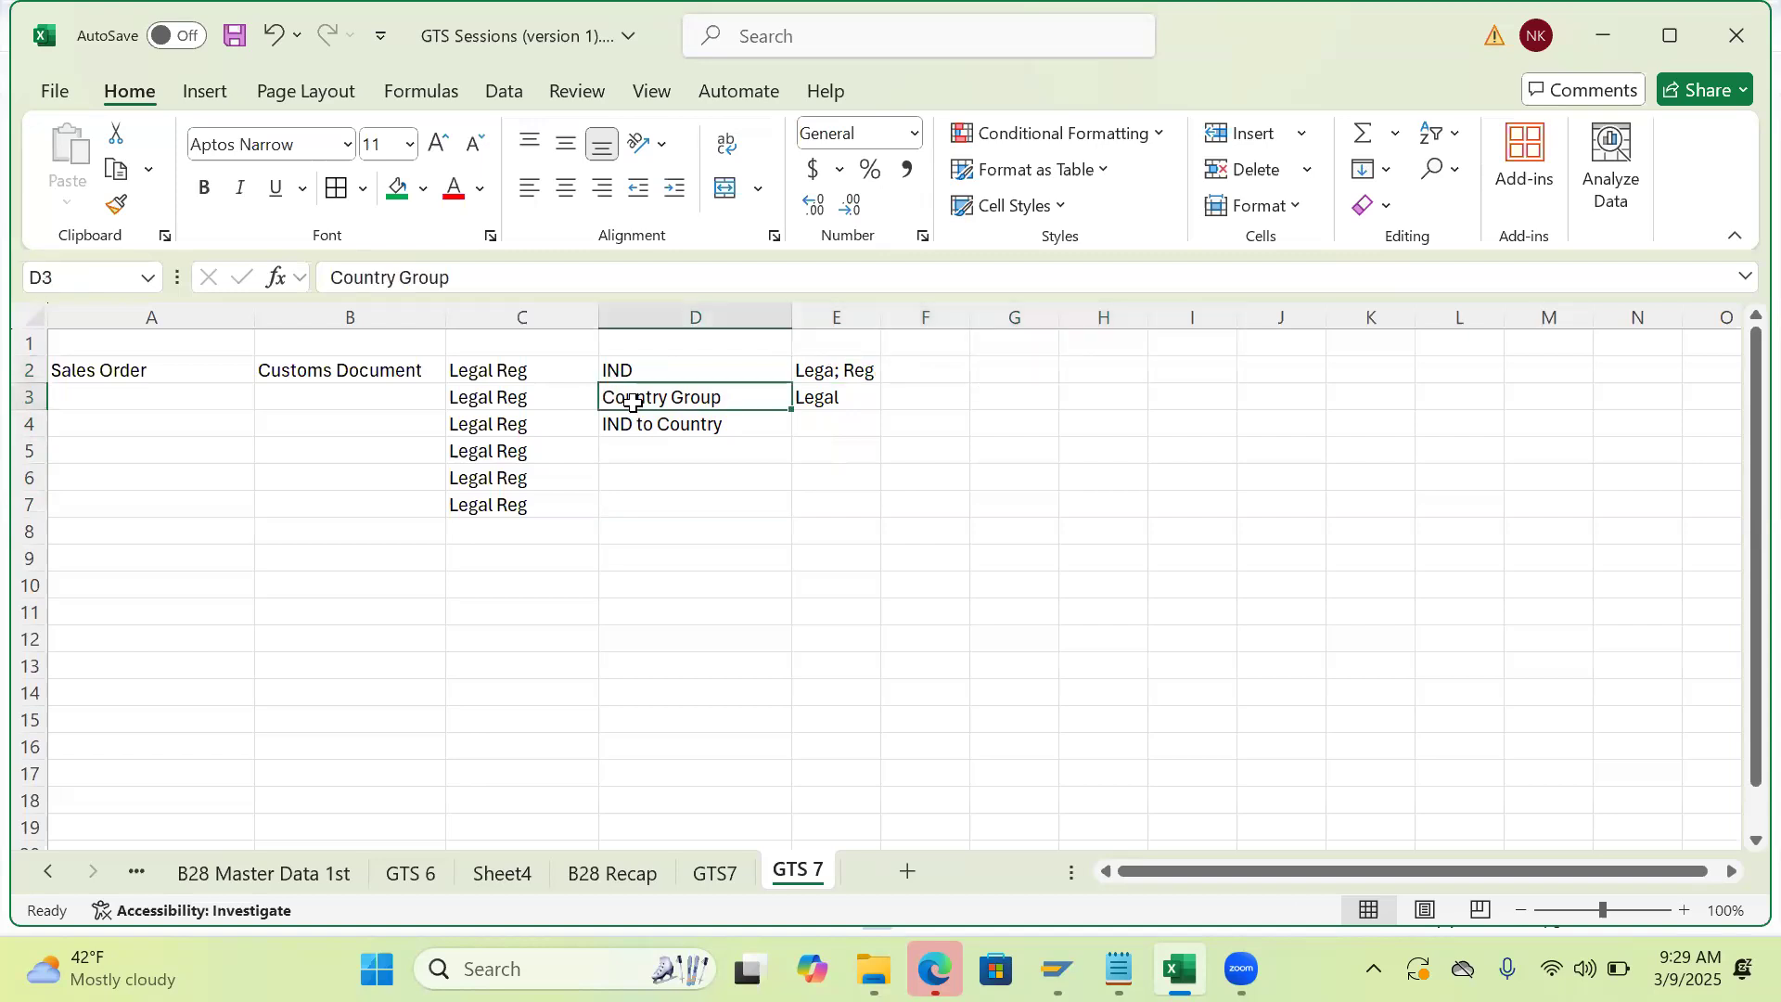
pyautogui.moveTo(644, 370); pyautogui.dragTo(1028, 378)
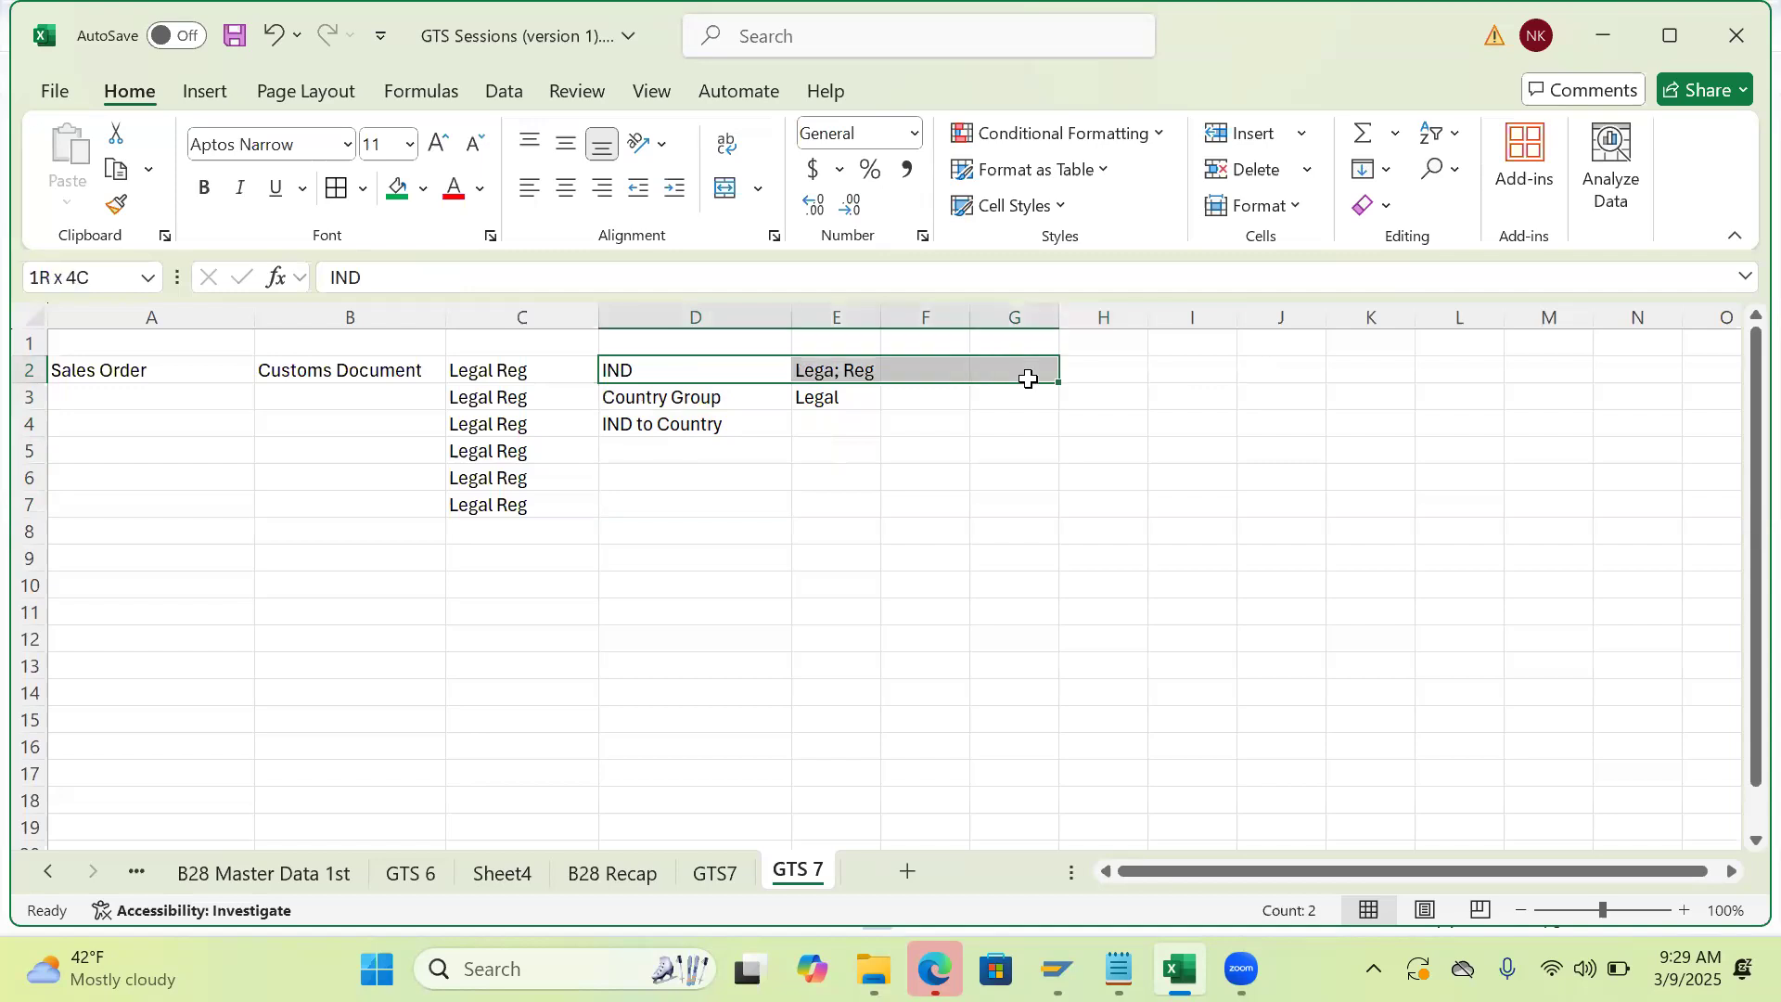
pyautogui.click(617, 403)
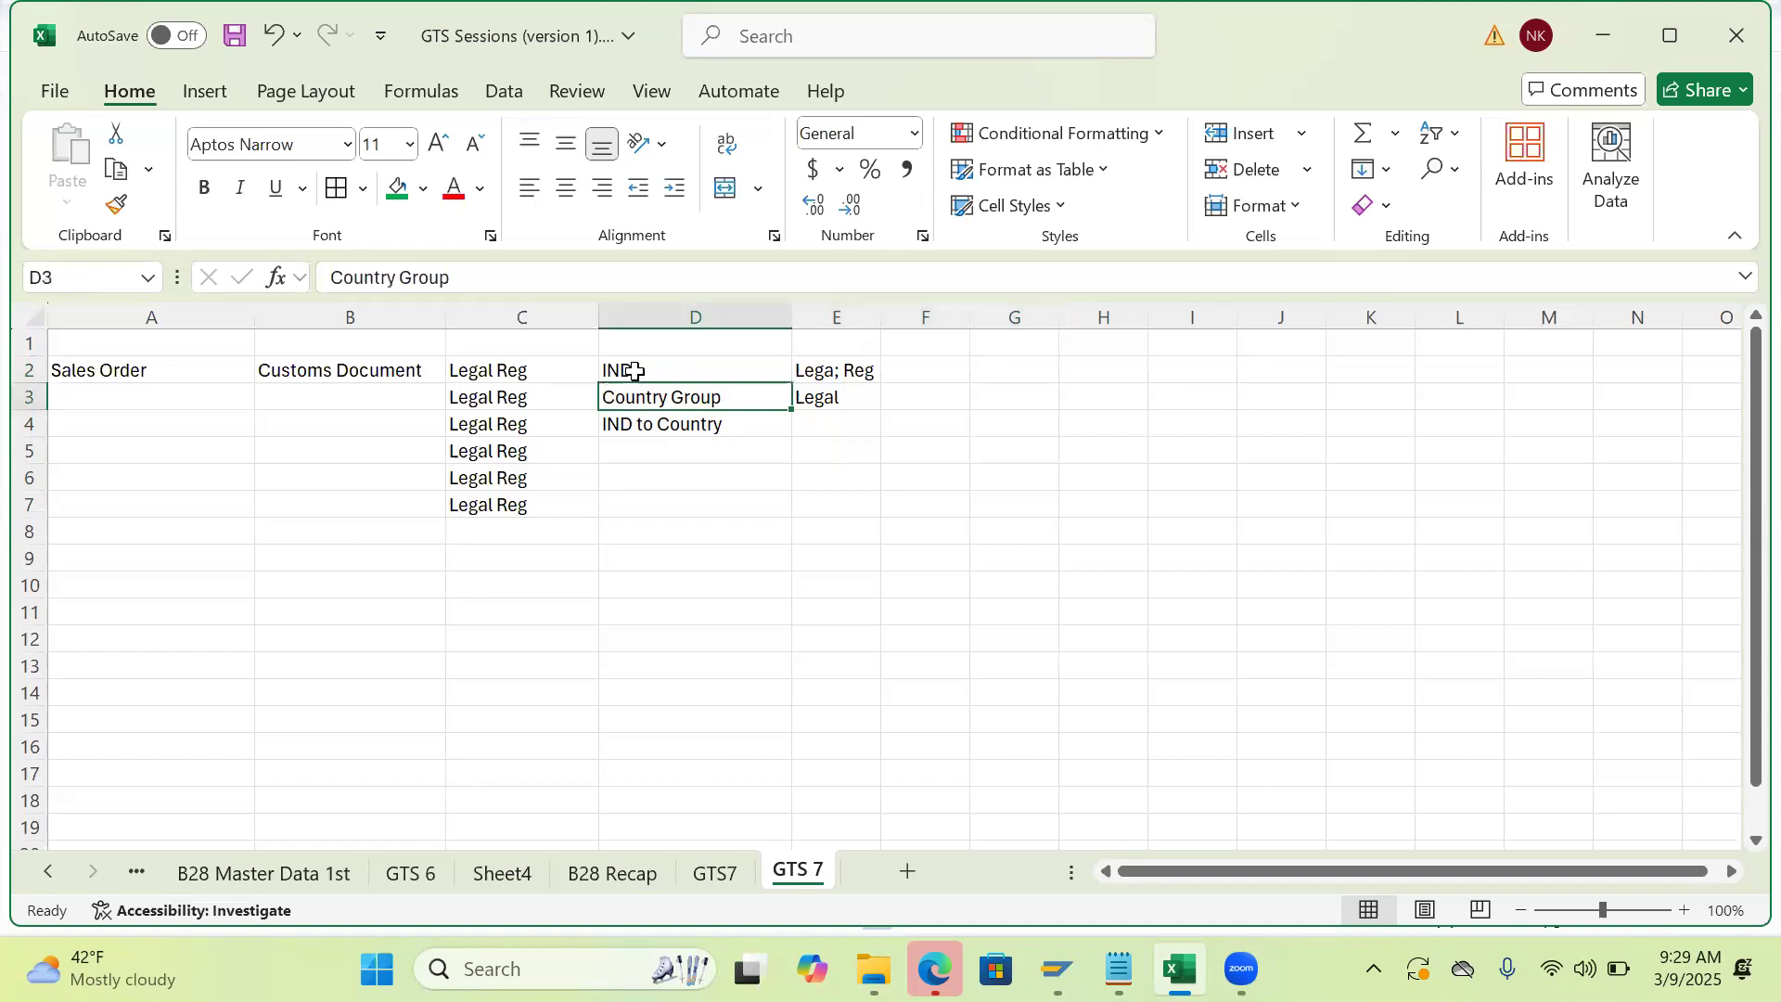
pyautogui.click(848, 402)
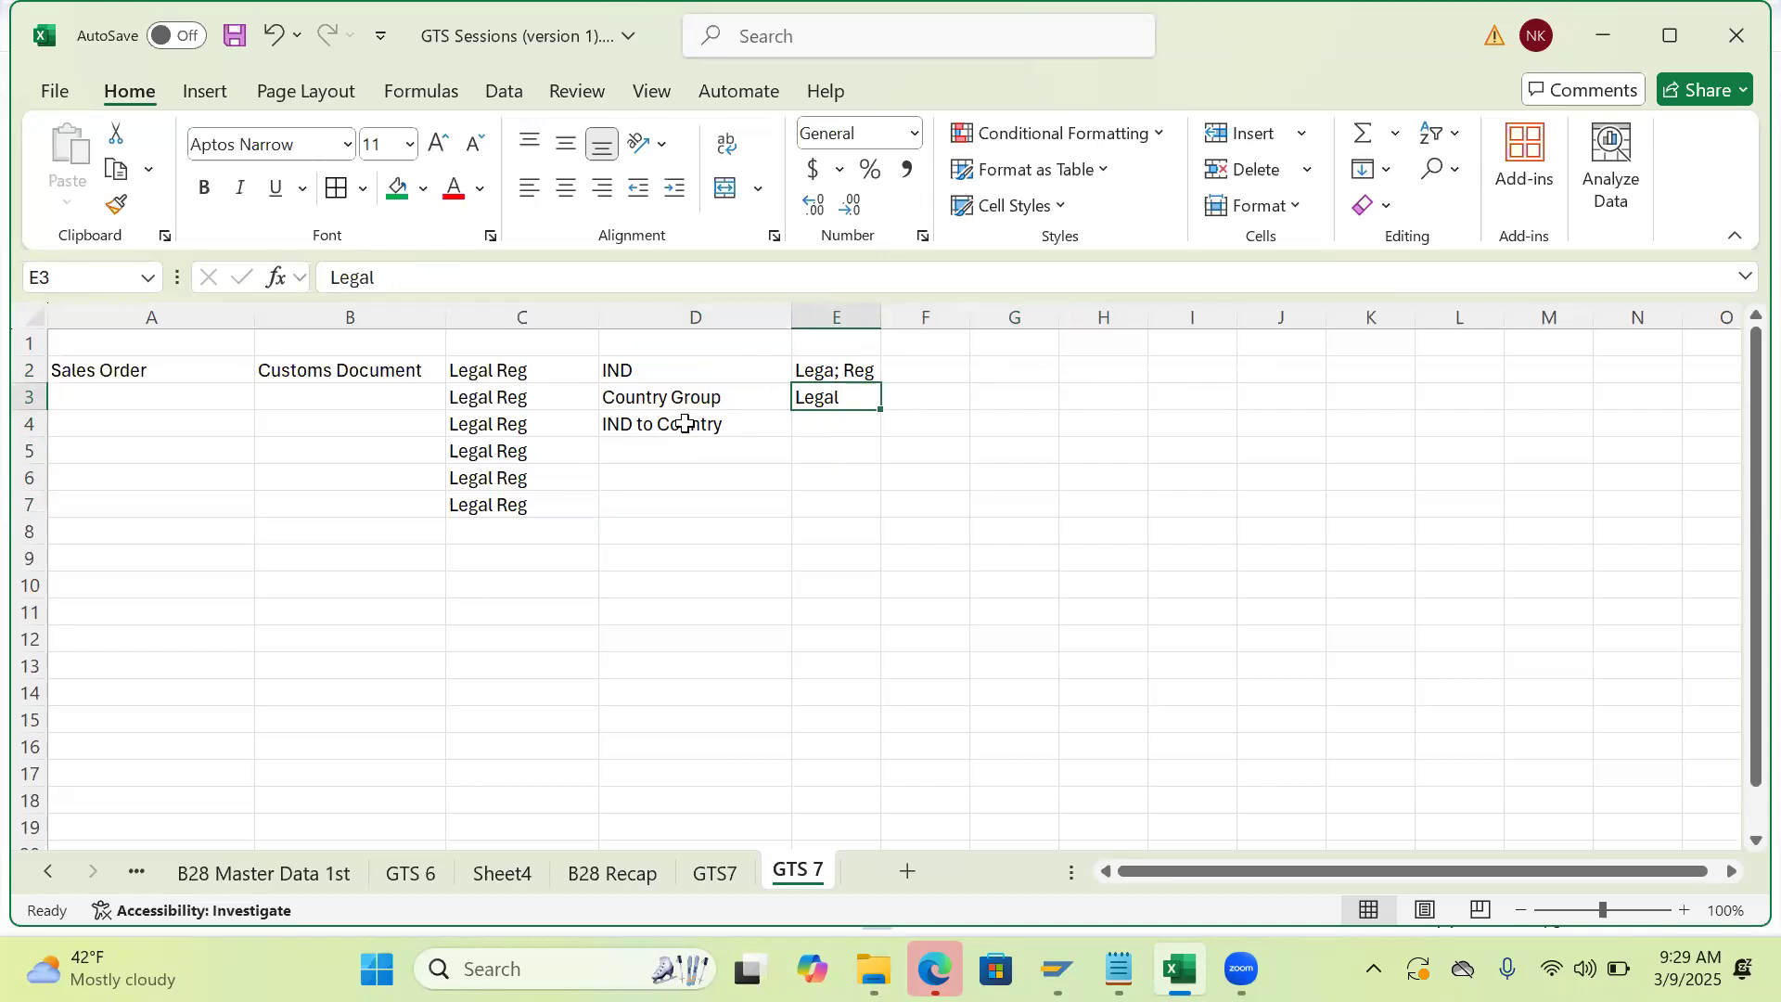
pyautogui.moveTo(743, 379); pyautogui.dragTo(838, 409)
pyautogui.click(740, 475)
pyautogui.hotkey('alt', 'Tab')
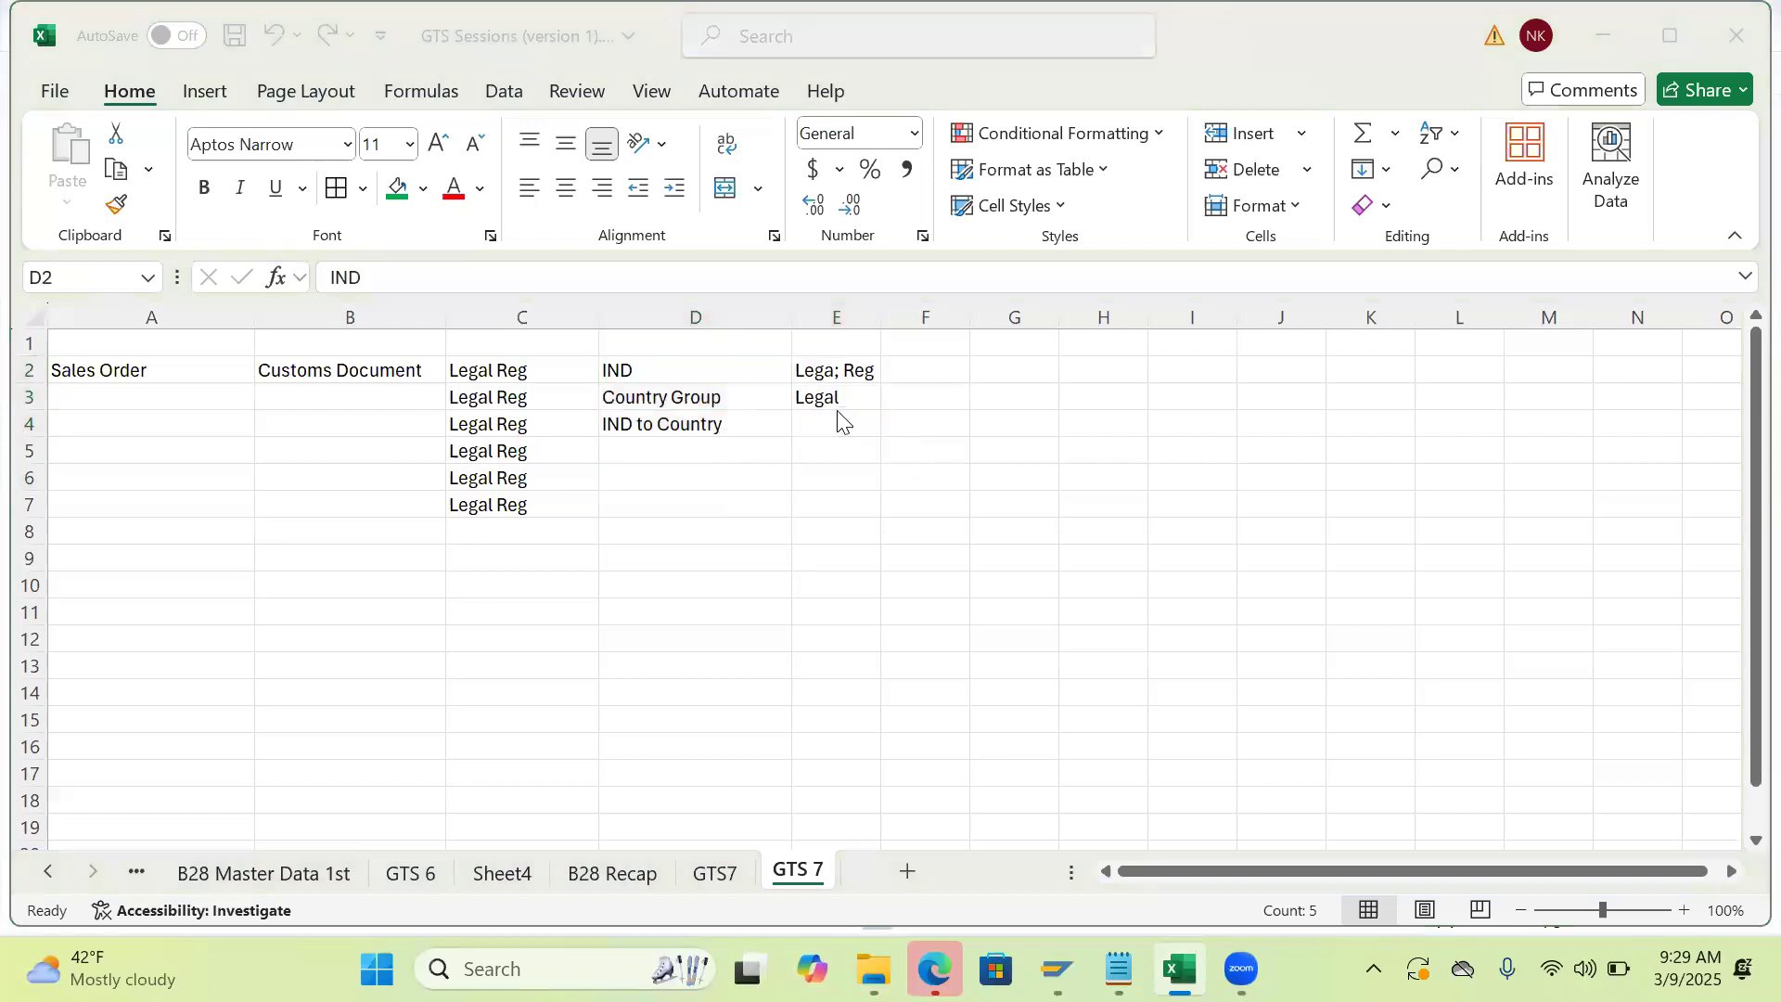
pyautogui.hotkey('alt', 'Tab')
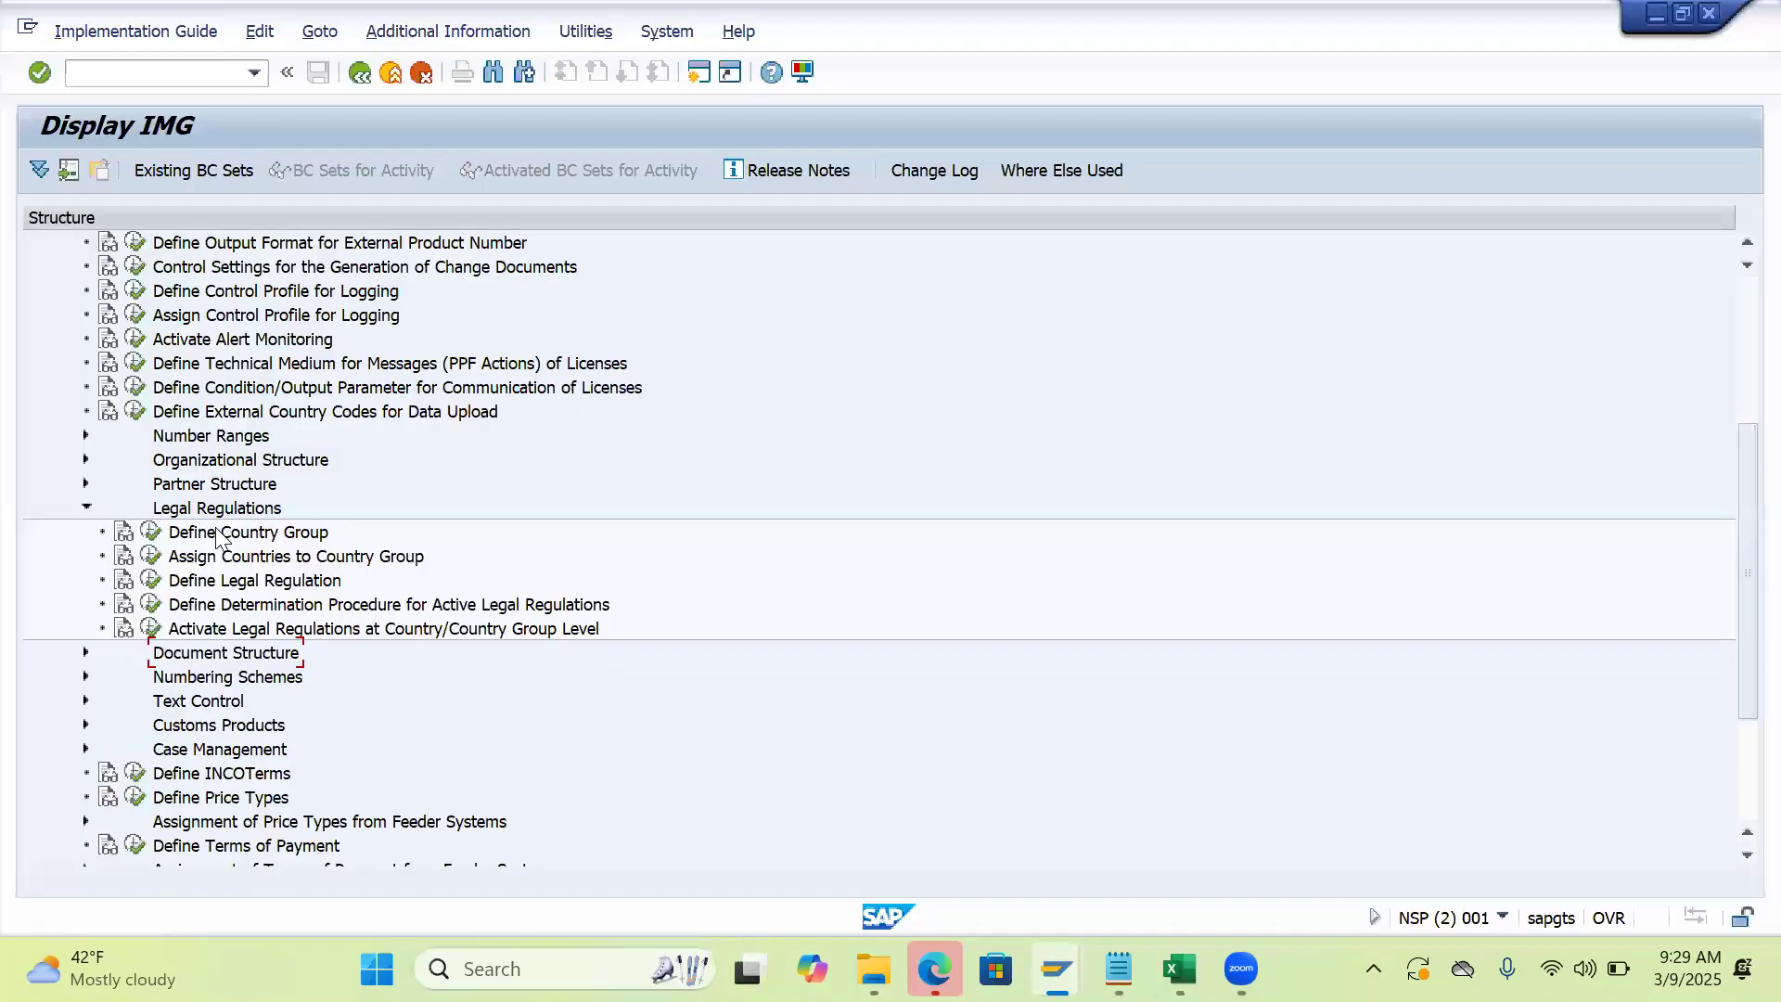
# - Look over the country group activities, then open Define Legal Regulation listing 188 regulations
pyautogui.click(223, 559)
pyautogui.click(234, 534)
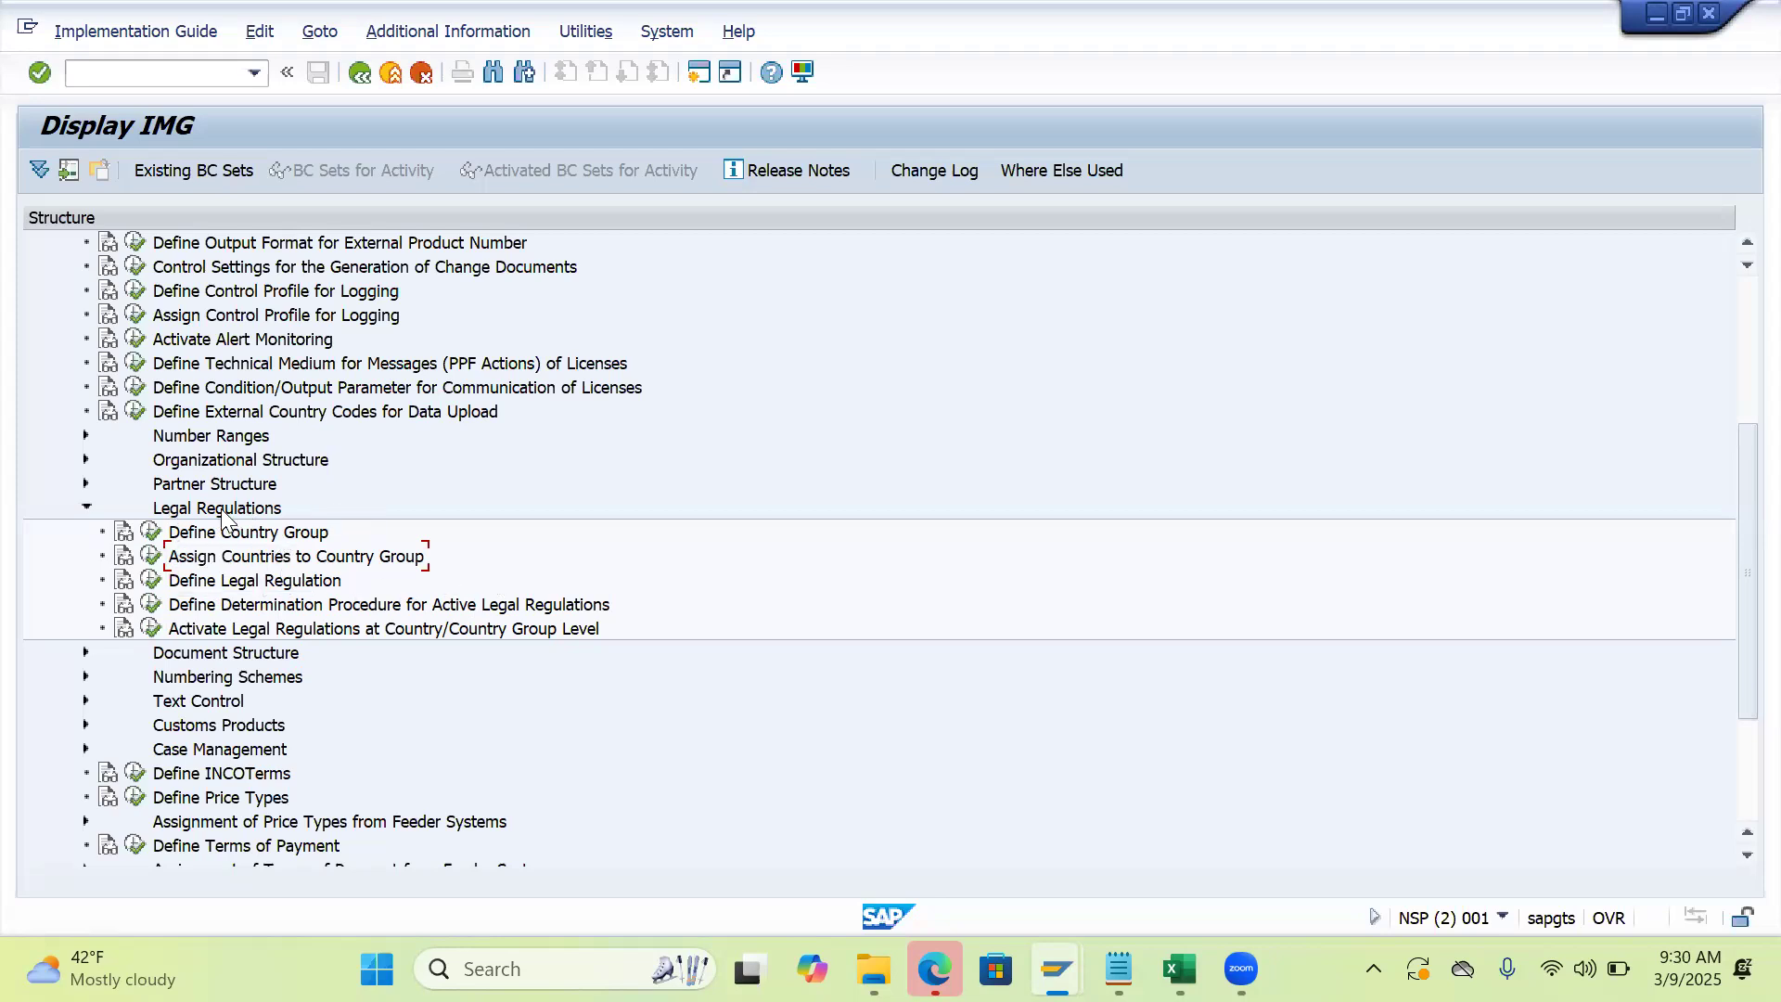
pyautogui.click(151, 580)
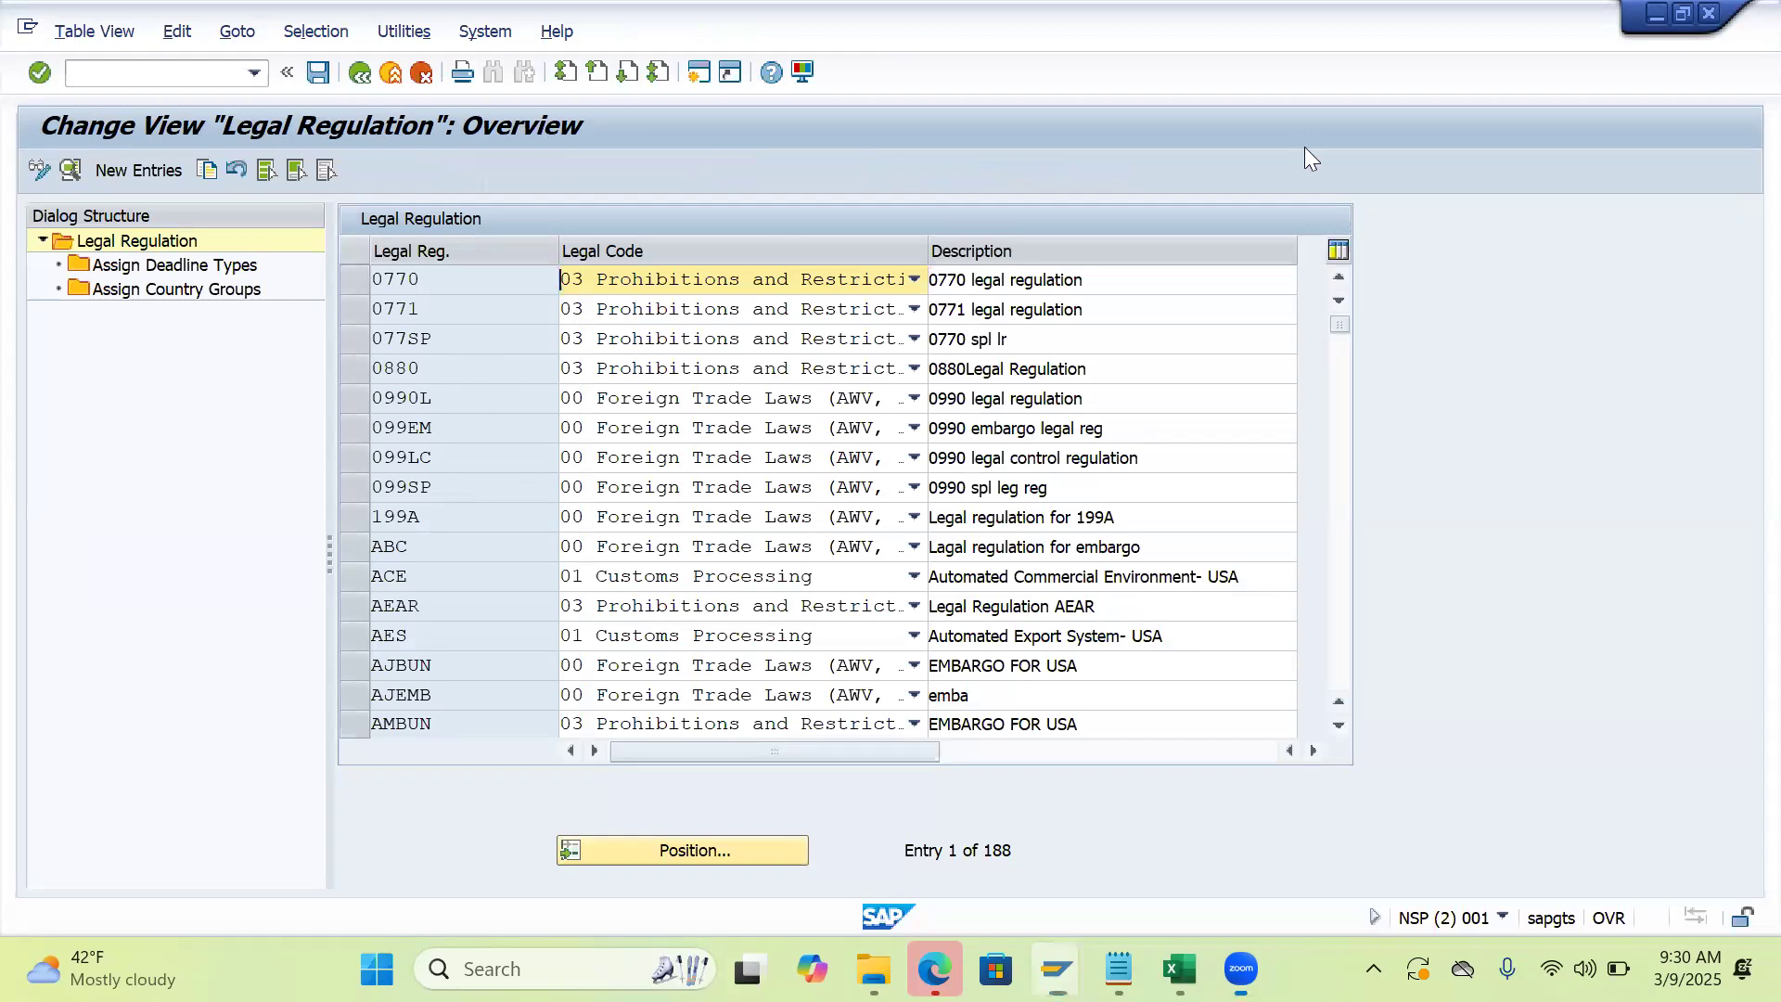
# - Select legal regulation 0770 in the overview, then return to the Legal Regulations IMG activities
pyautogui.click(434, 399)
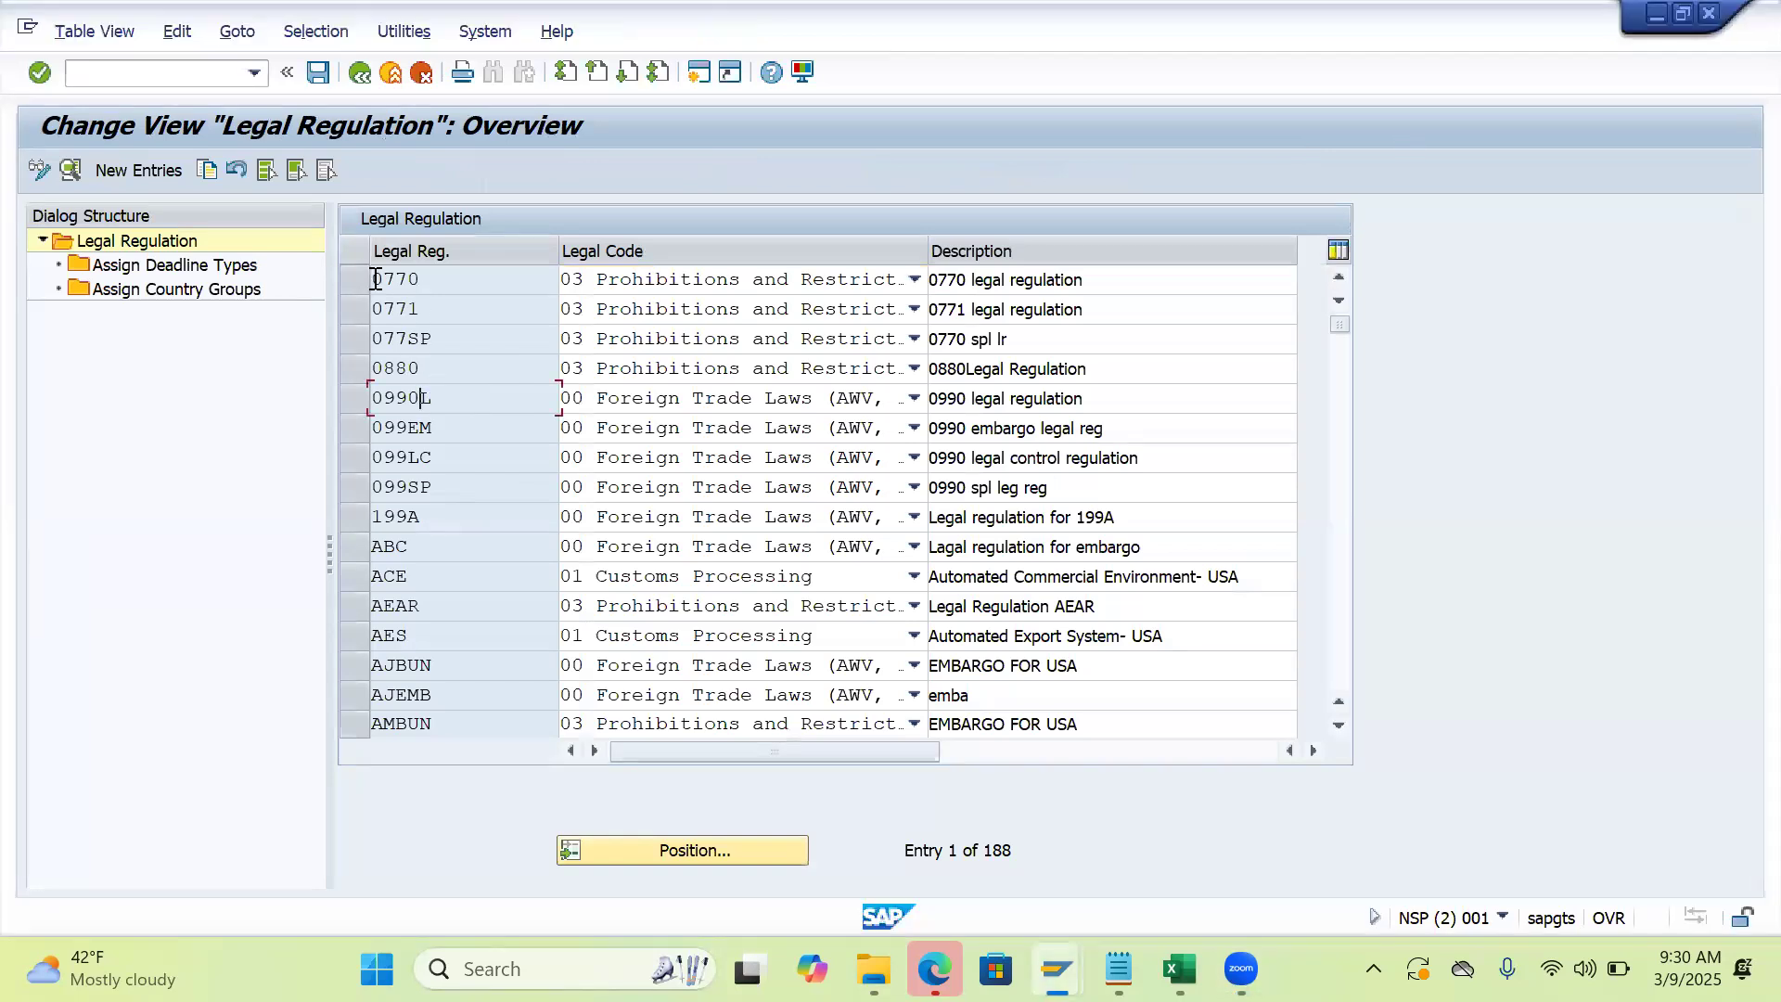
pyautogui.click(376, 280)
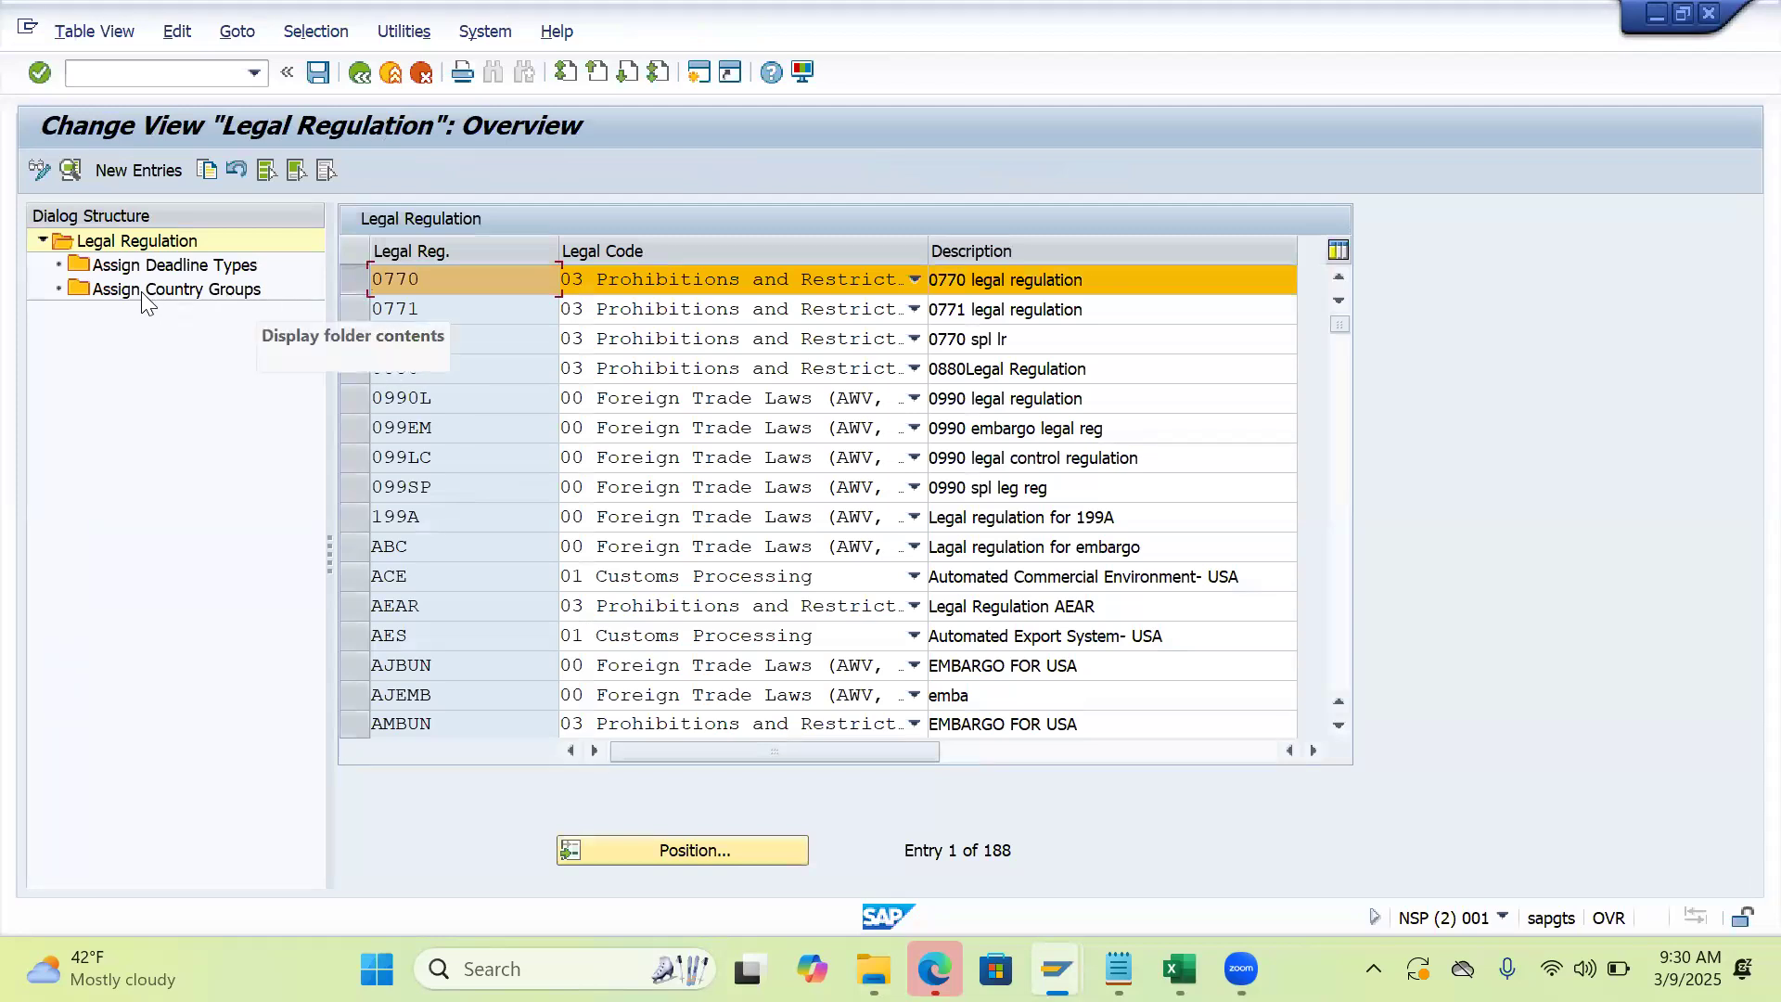
pyautogui.click(363, 72)
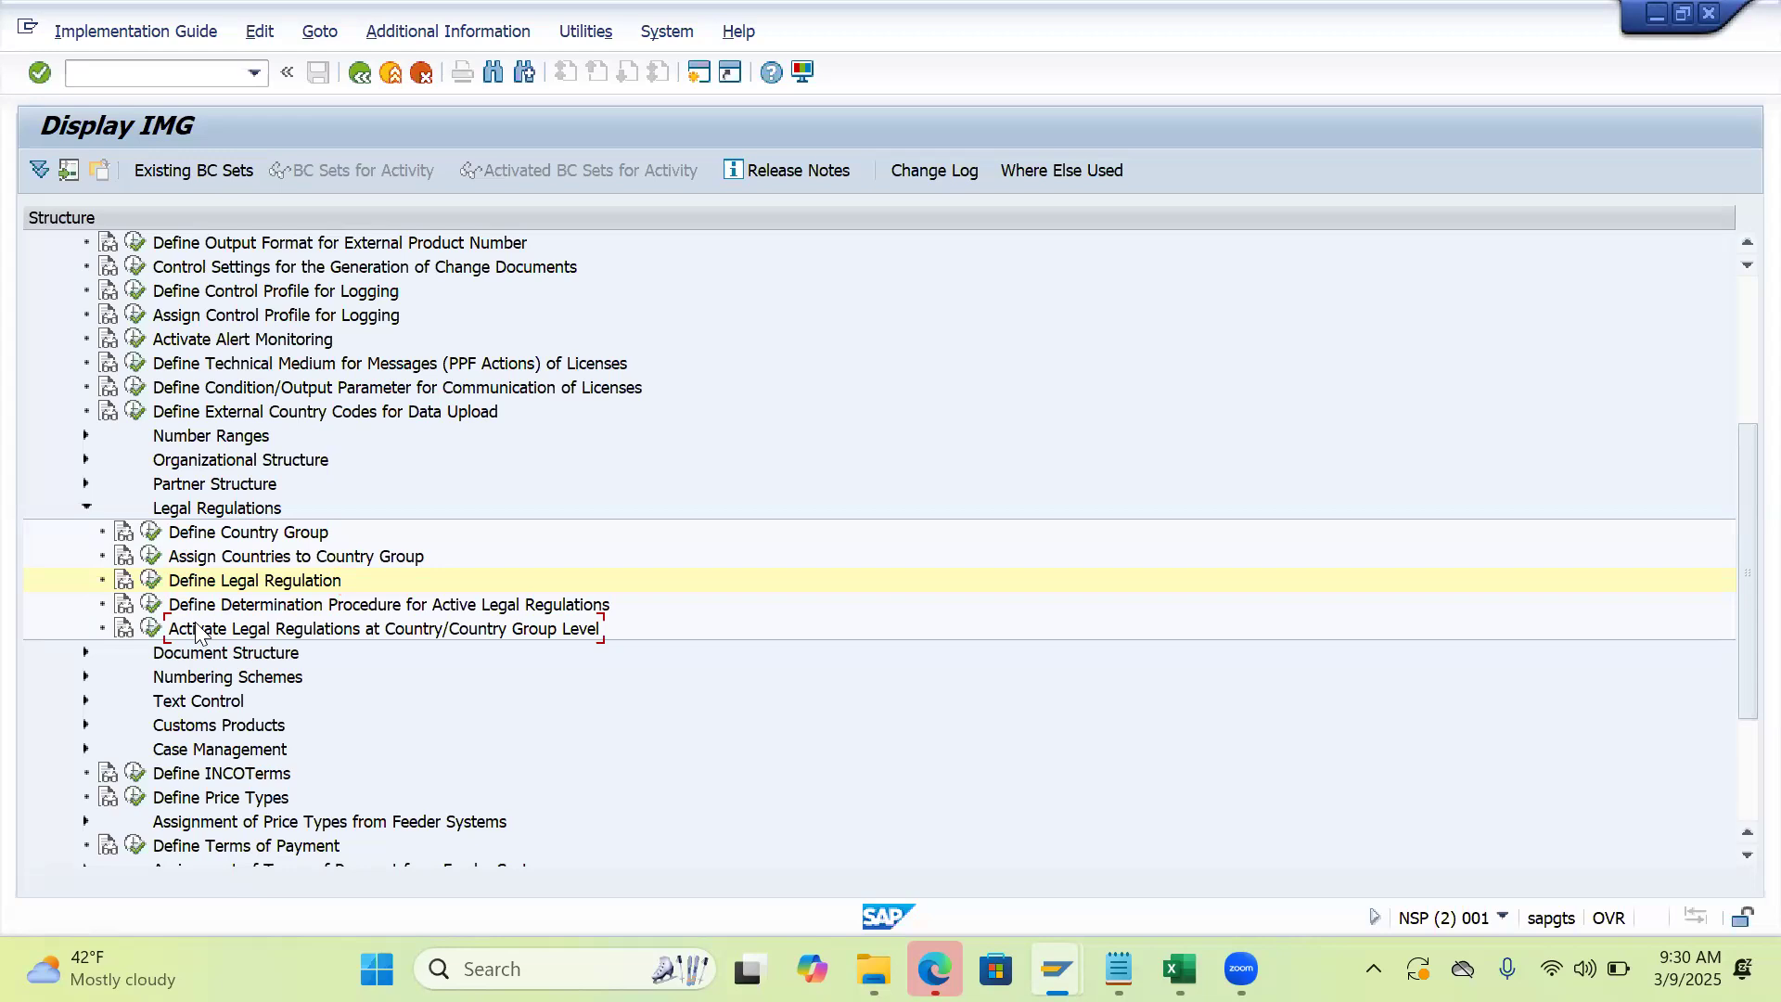
# - View determination procedure 0770D's details, then show its assigned strategies ALRG01 and ALRG02
pyautogui.click(151, 604)
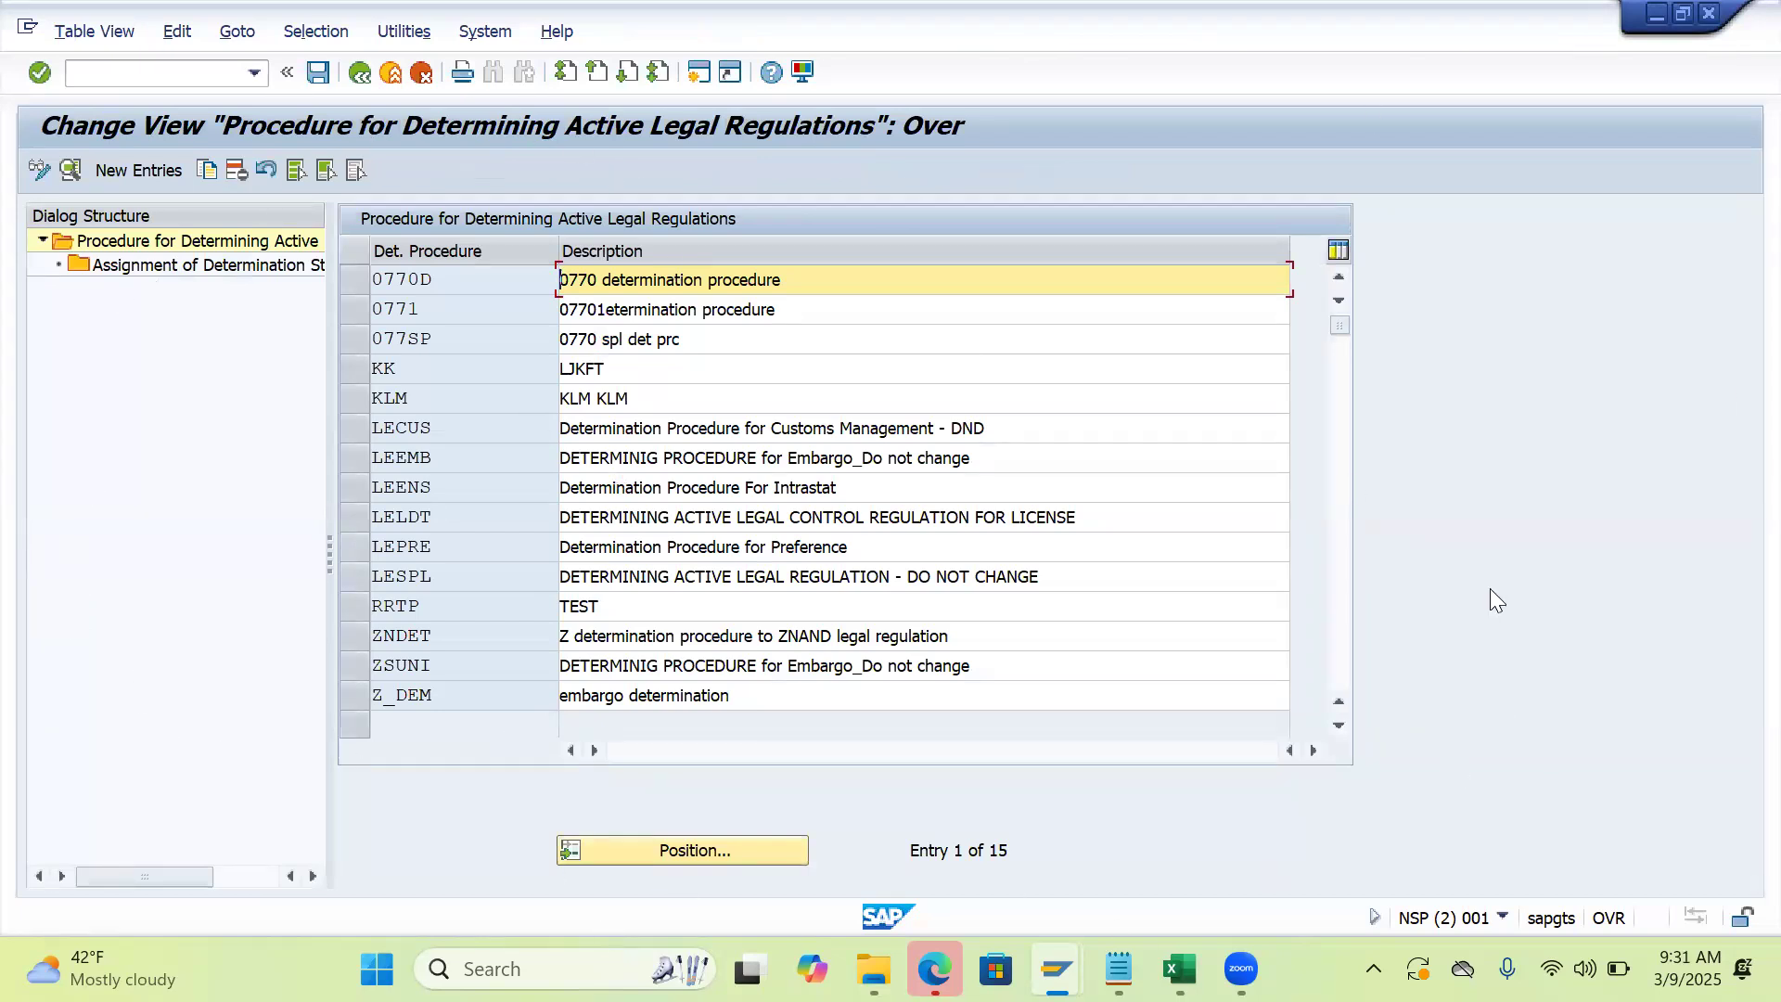
pyautogui.click(358, 280)
pyautogui.click(72, 172)
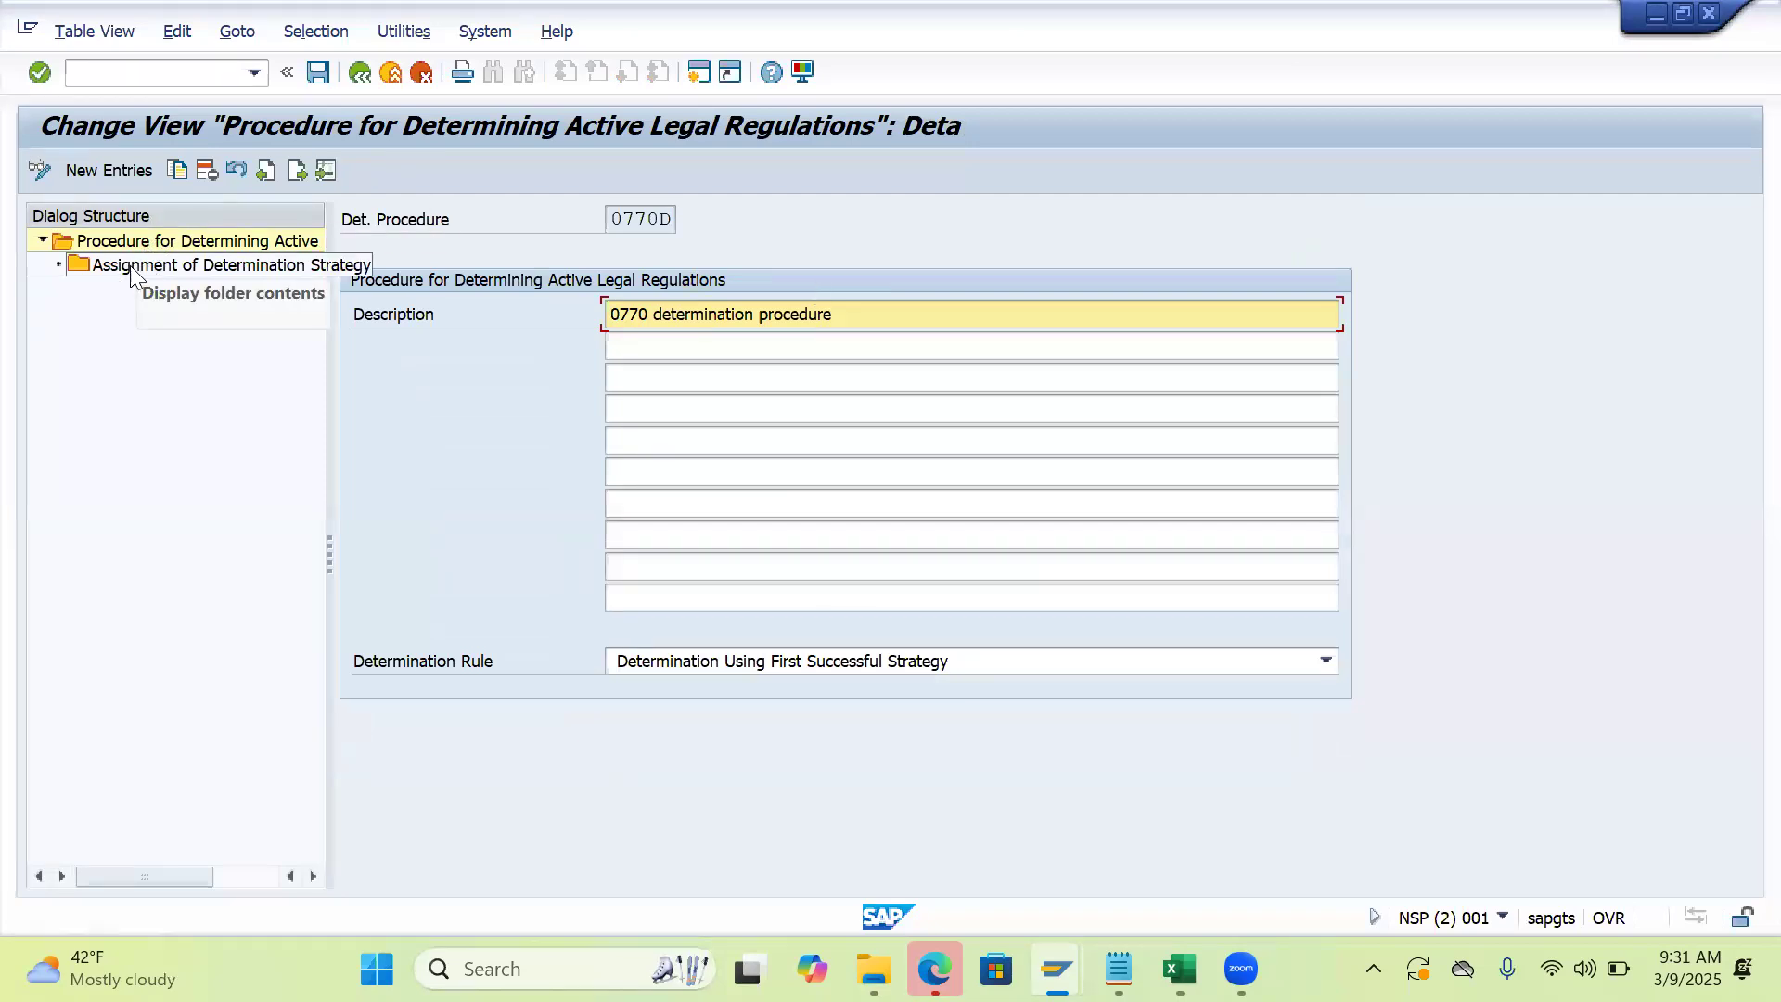
pyautogui.click(361, 74)
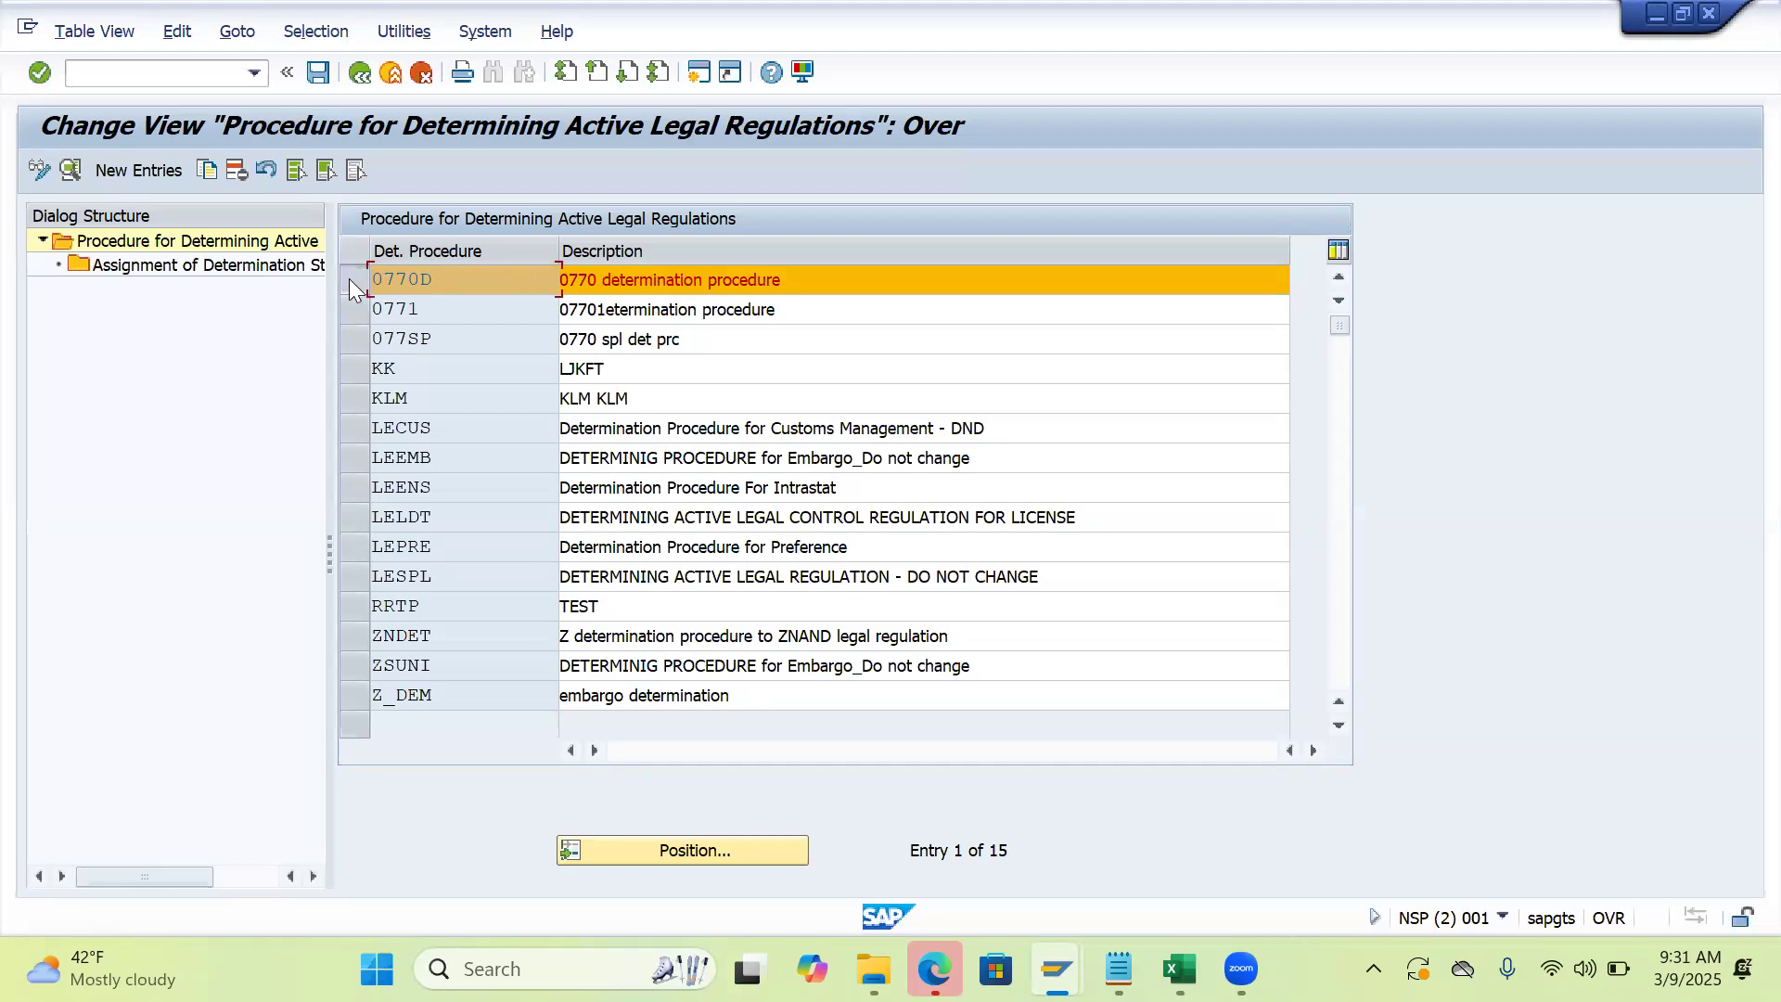
pyautogui.doubleClick(195, 266)
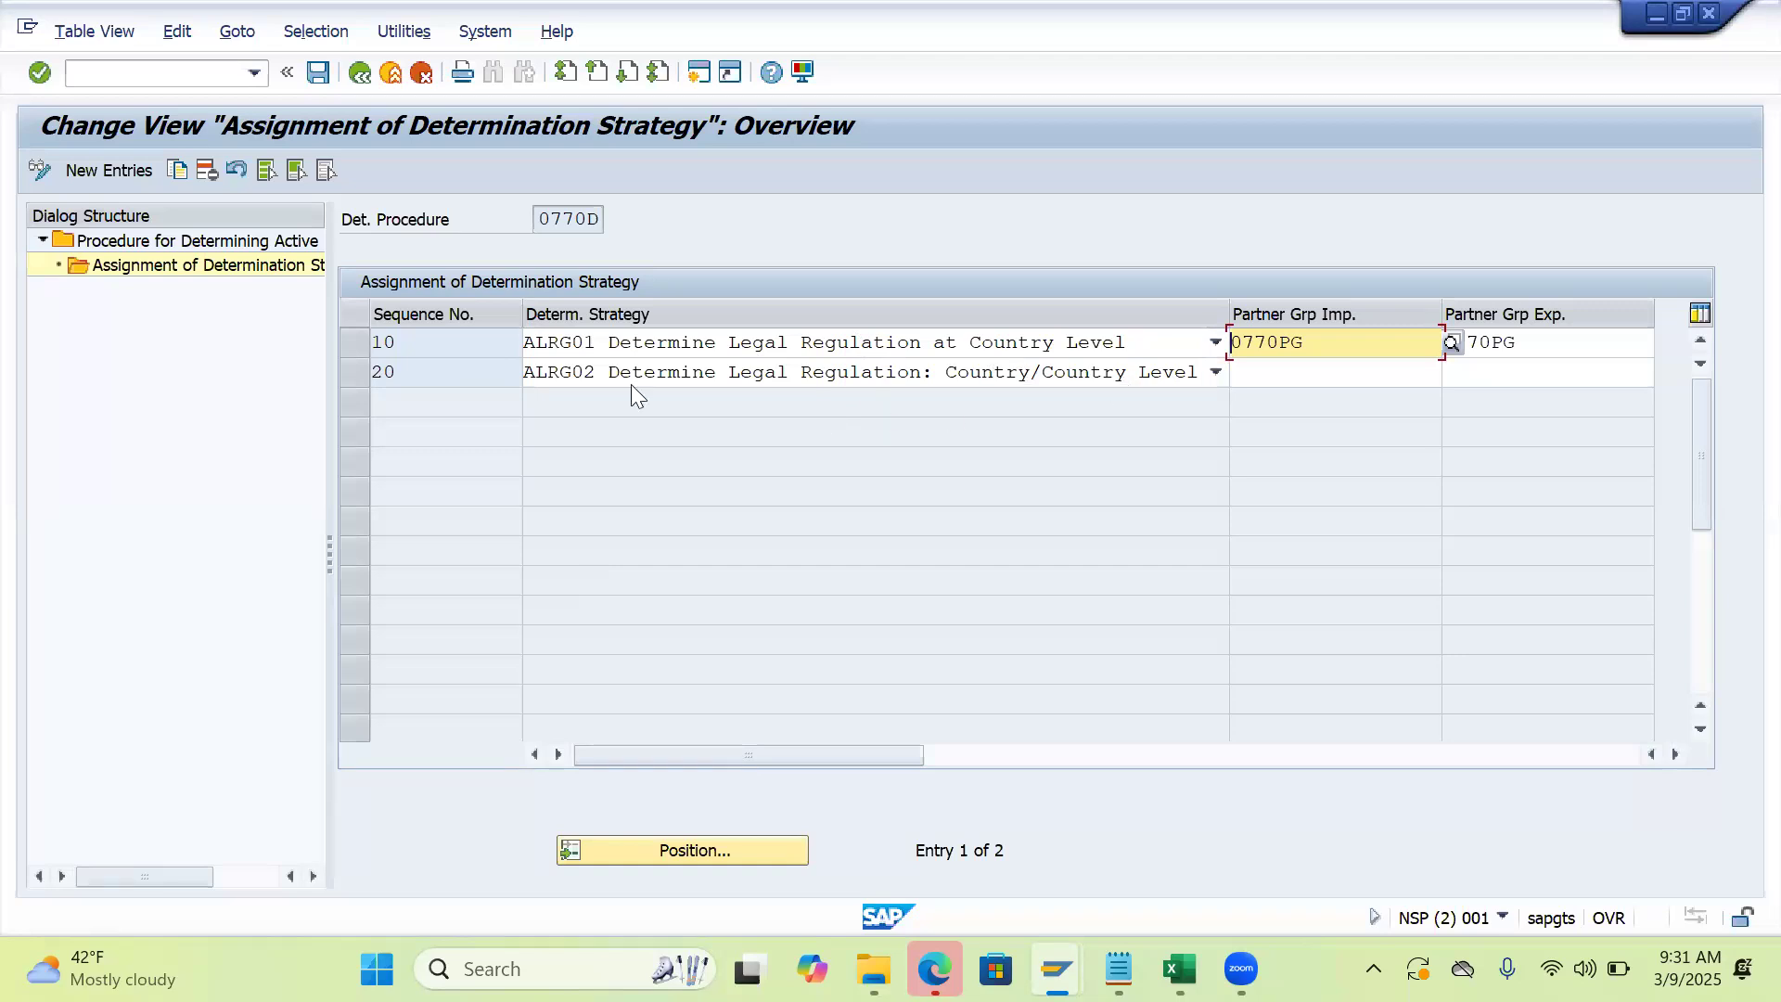
# - Check the strategies available for sequence 20, keep ALRG02, and leave procedure 0770D's assignments
pyautogui.click(703, 373)
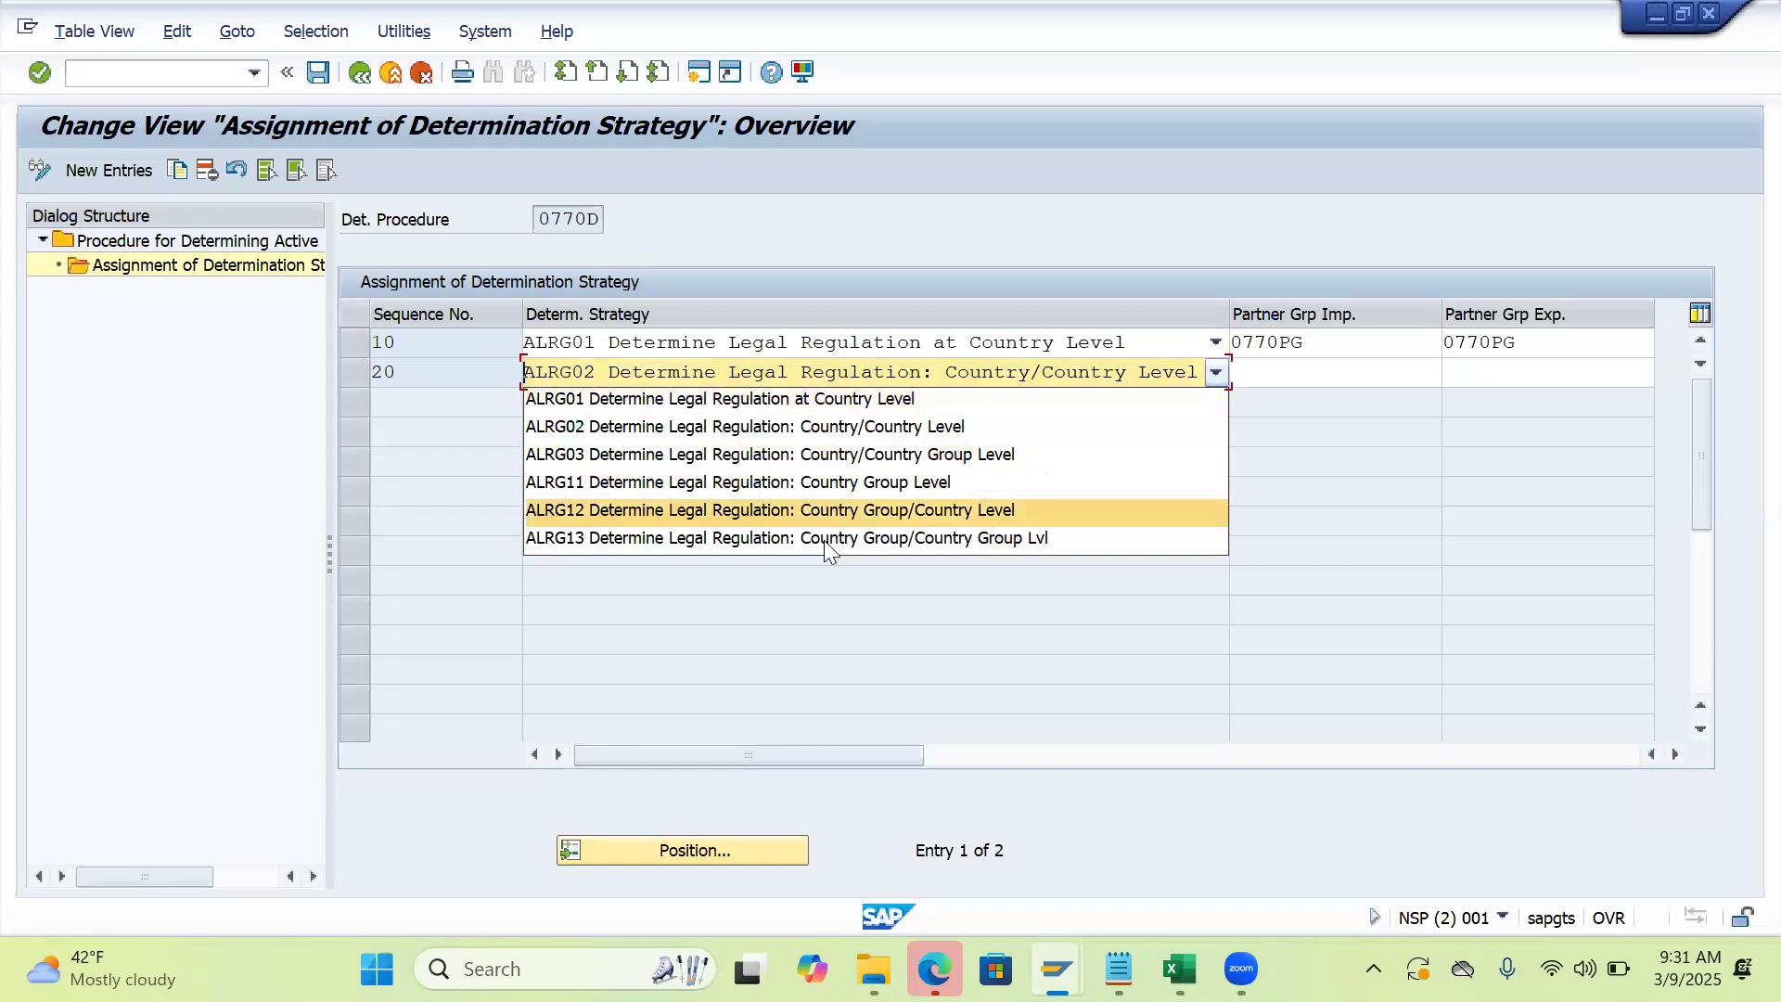
pyautogui.click(686, 378)
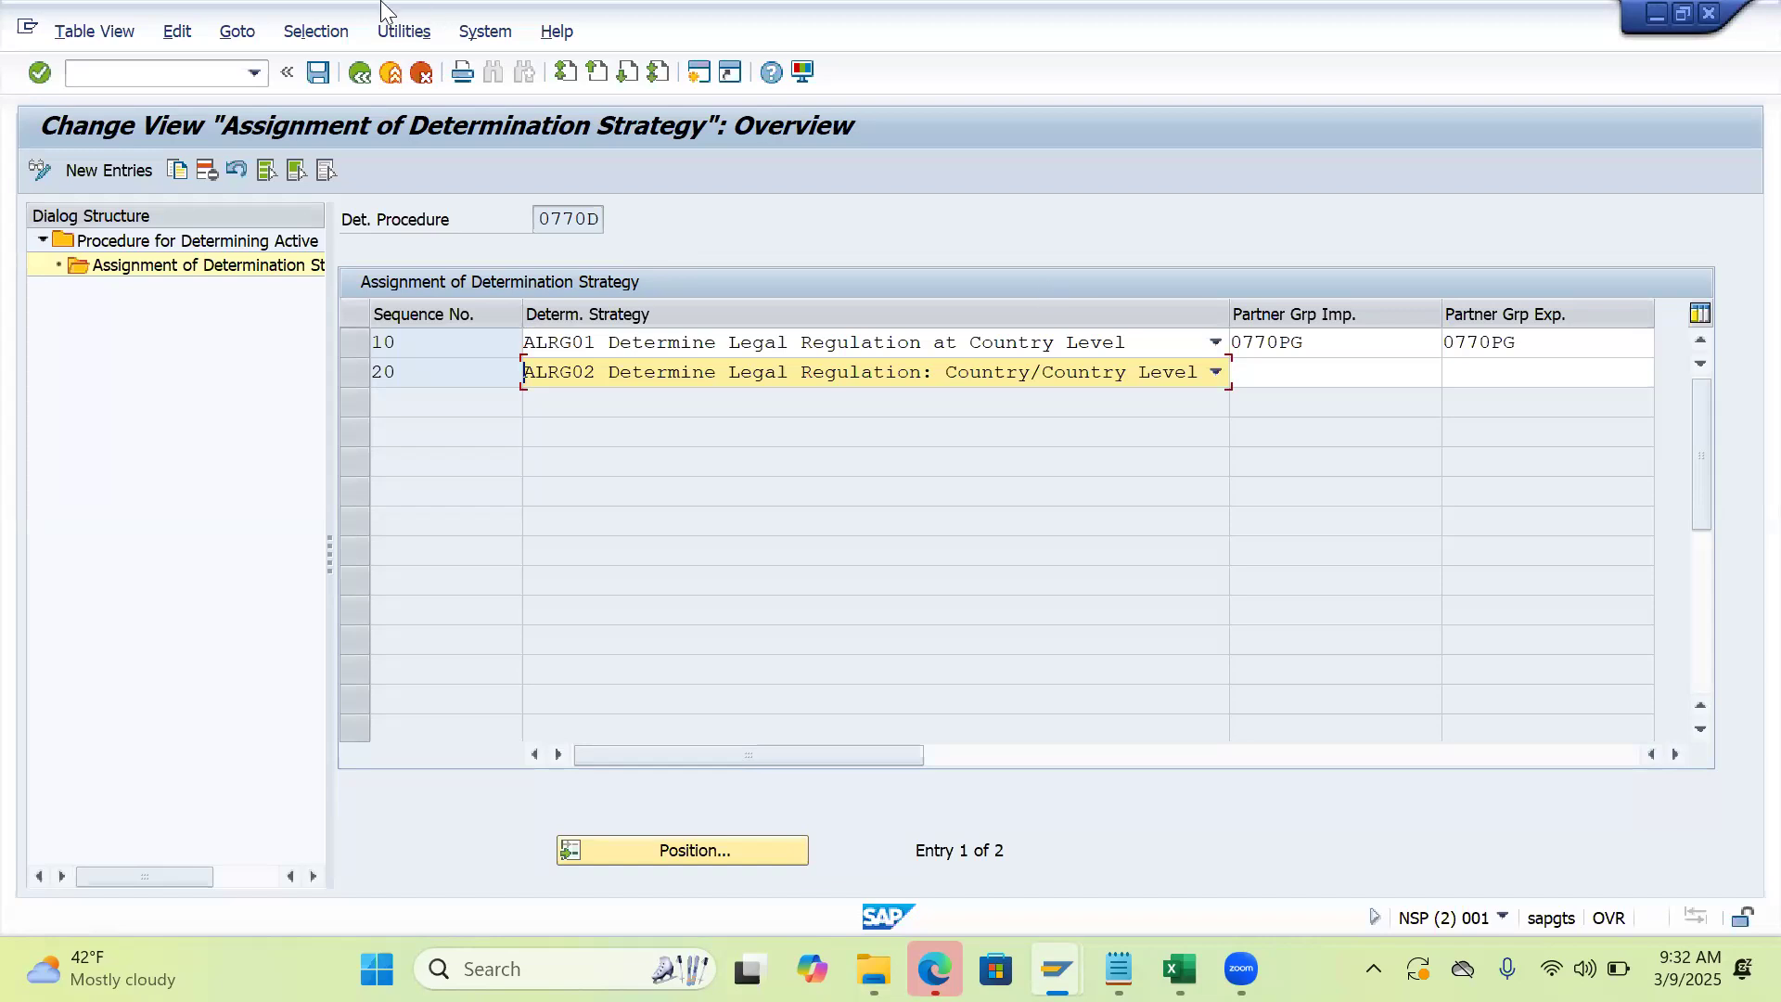
pyautogui.click(359, 73)
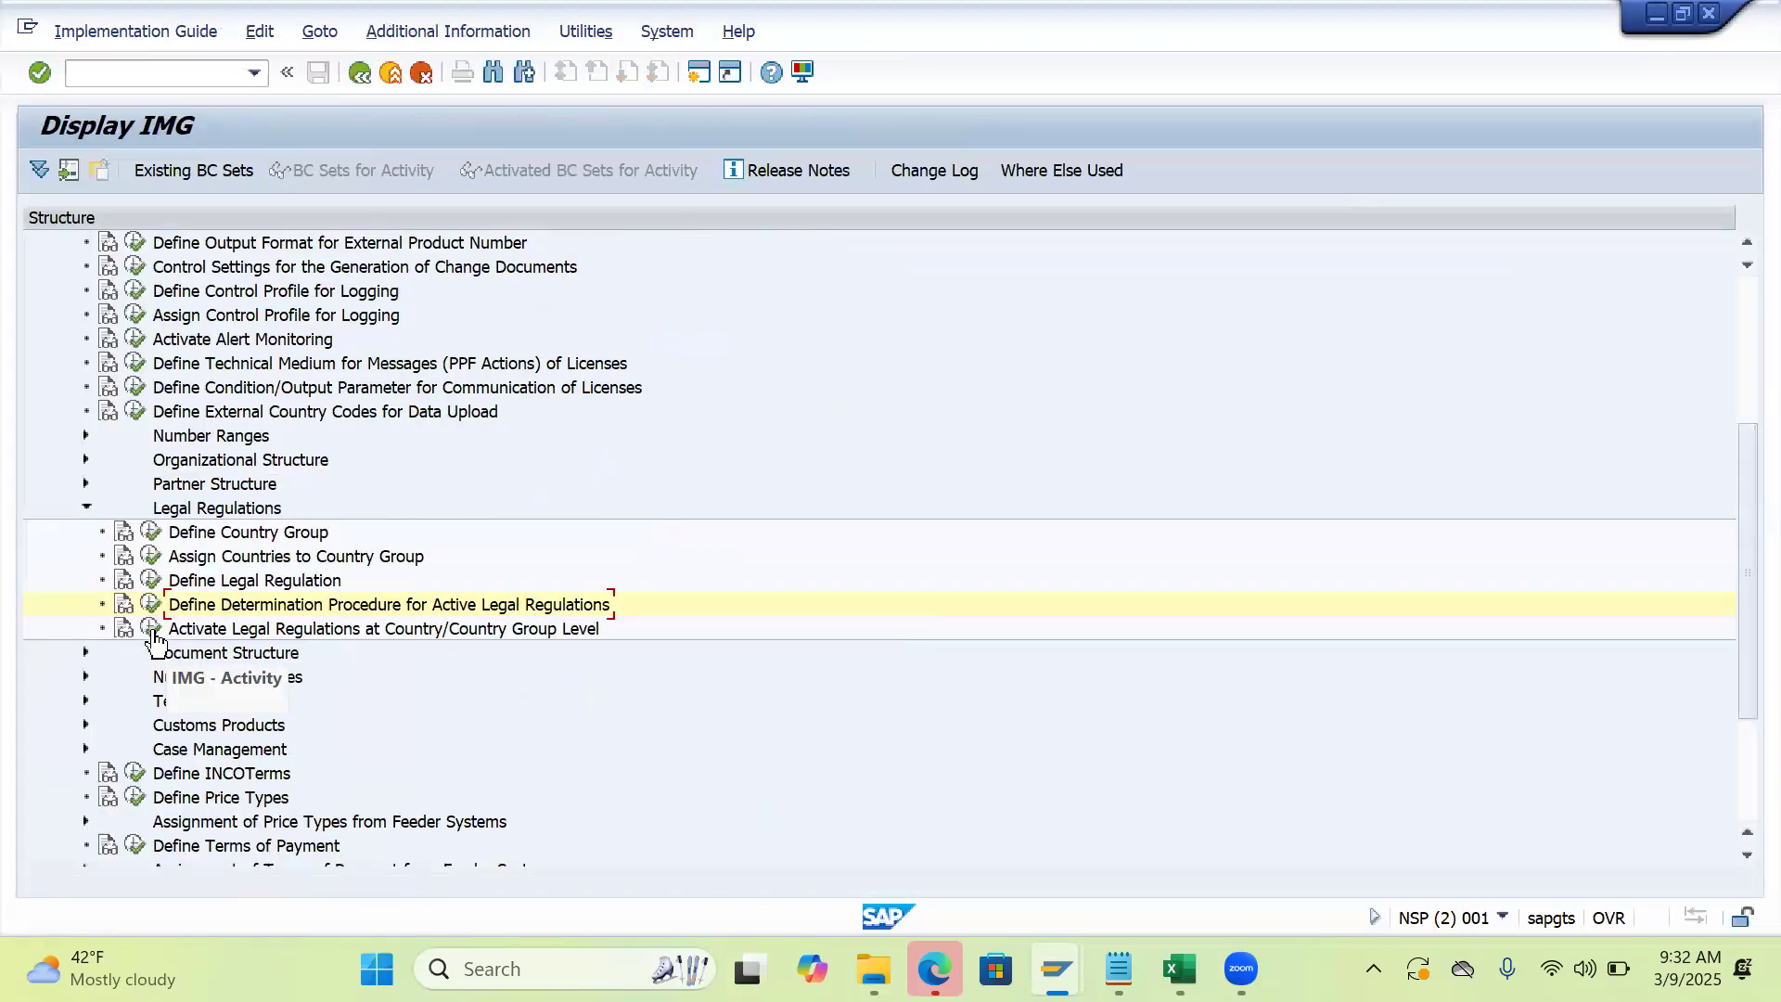
# - Open country-level activations for legal regulation 0770 and highlight its single country, India (IN)
pyautogui.click(151, 631)
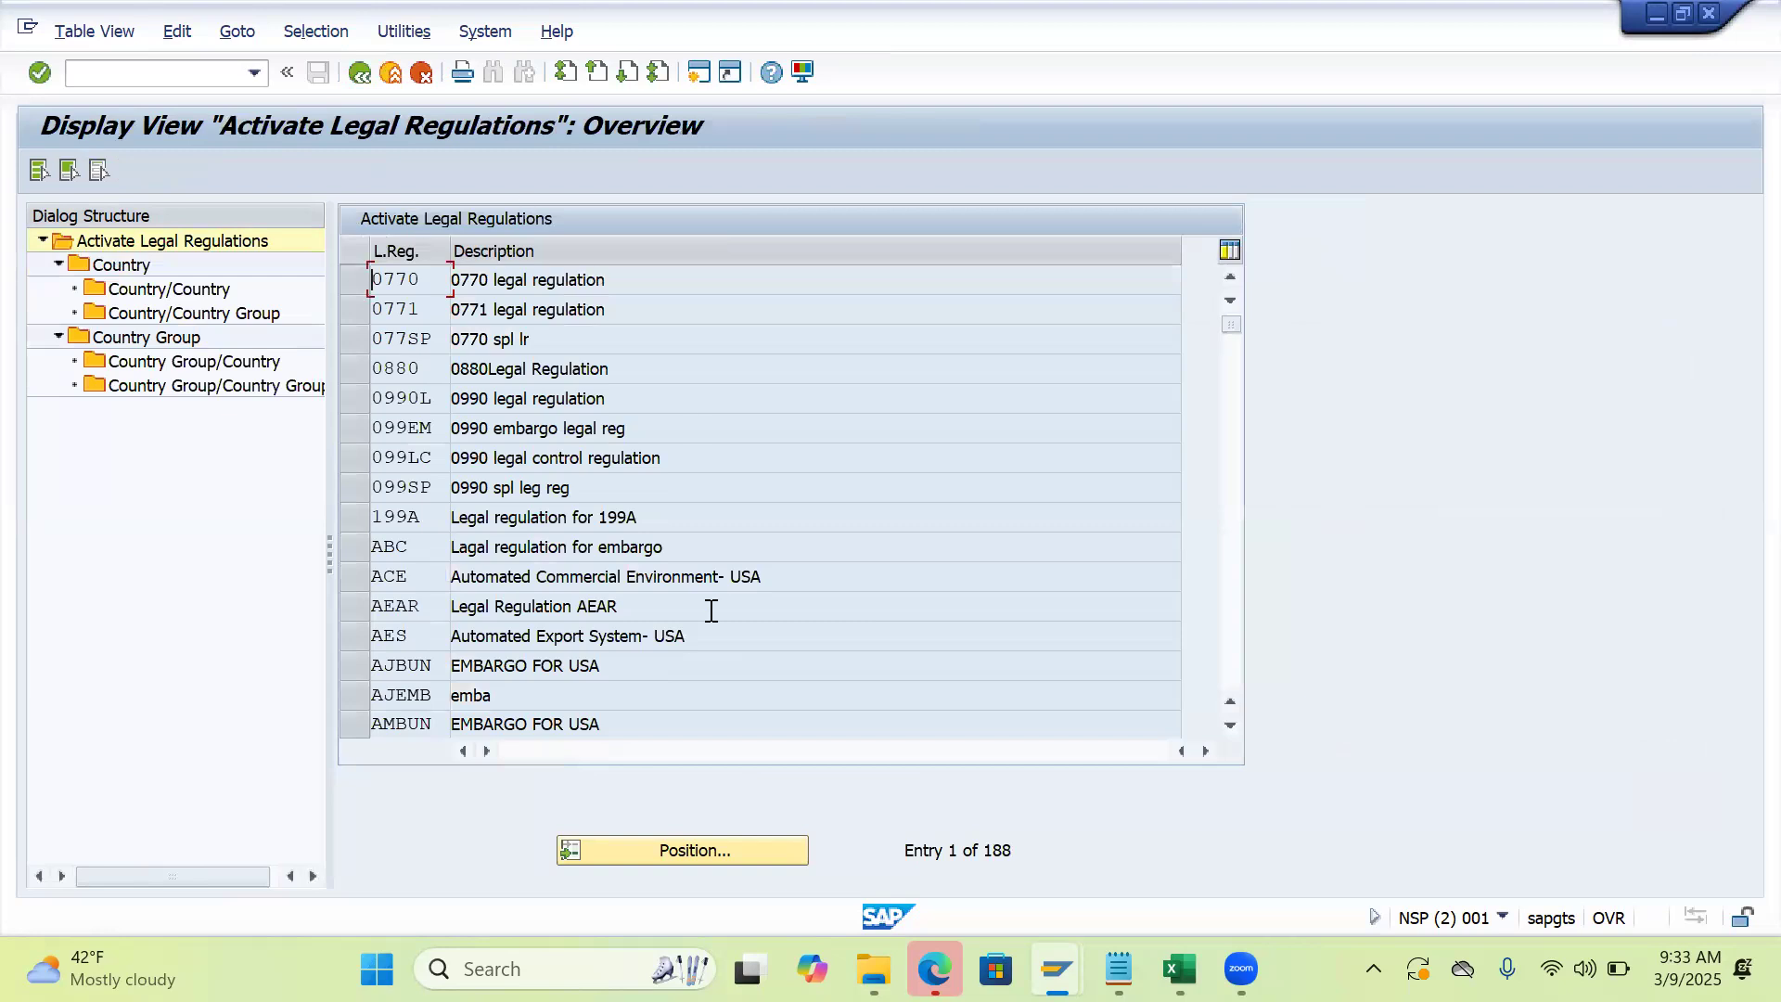
pyautogui.click(356, 278)
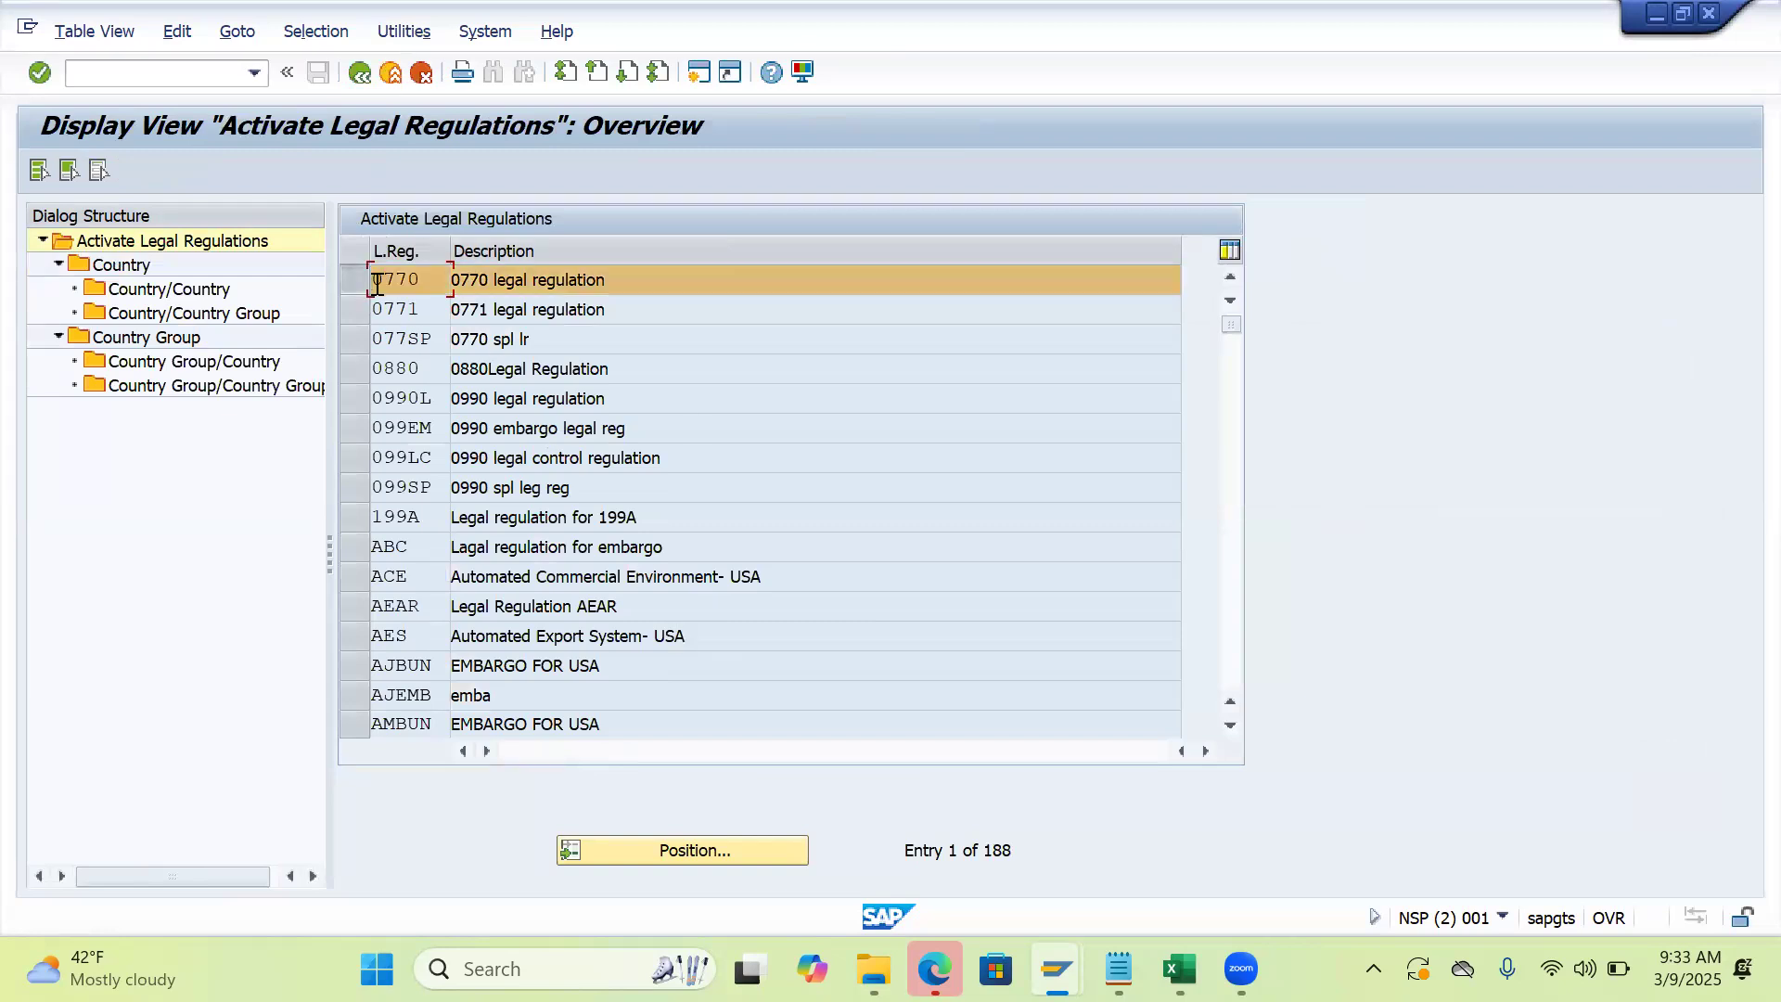
pyautogui.doubleClick(121, 265)
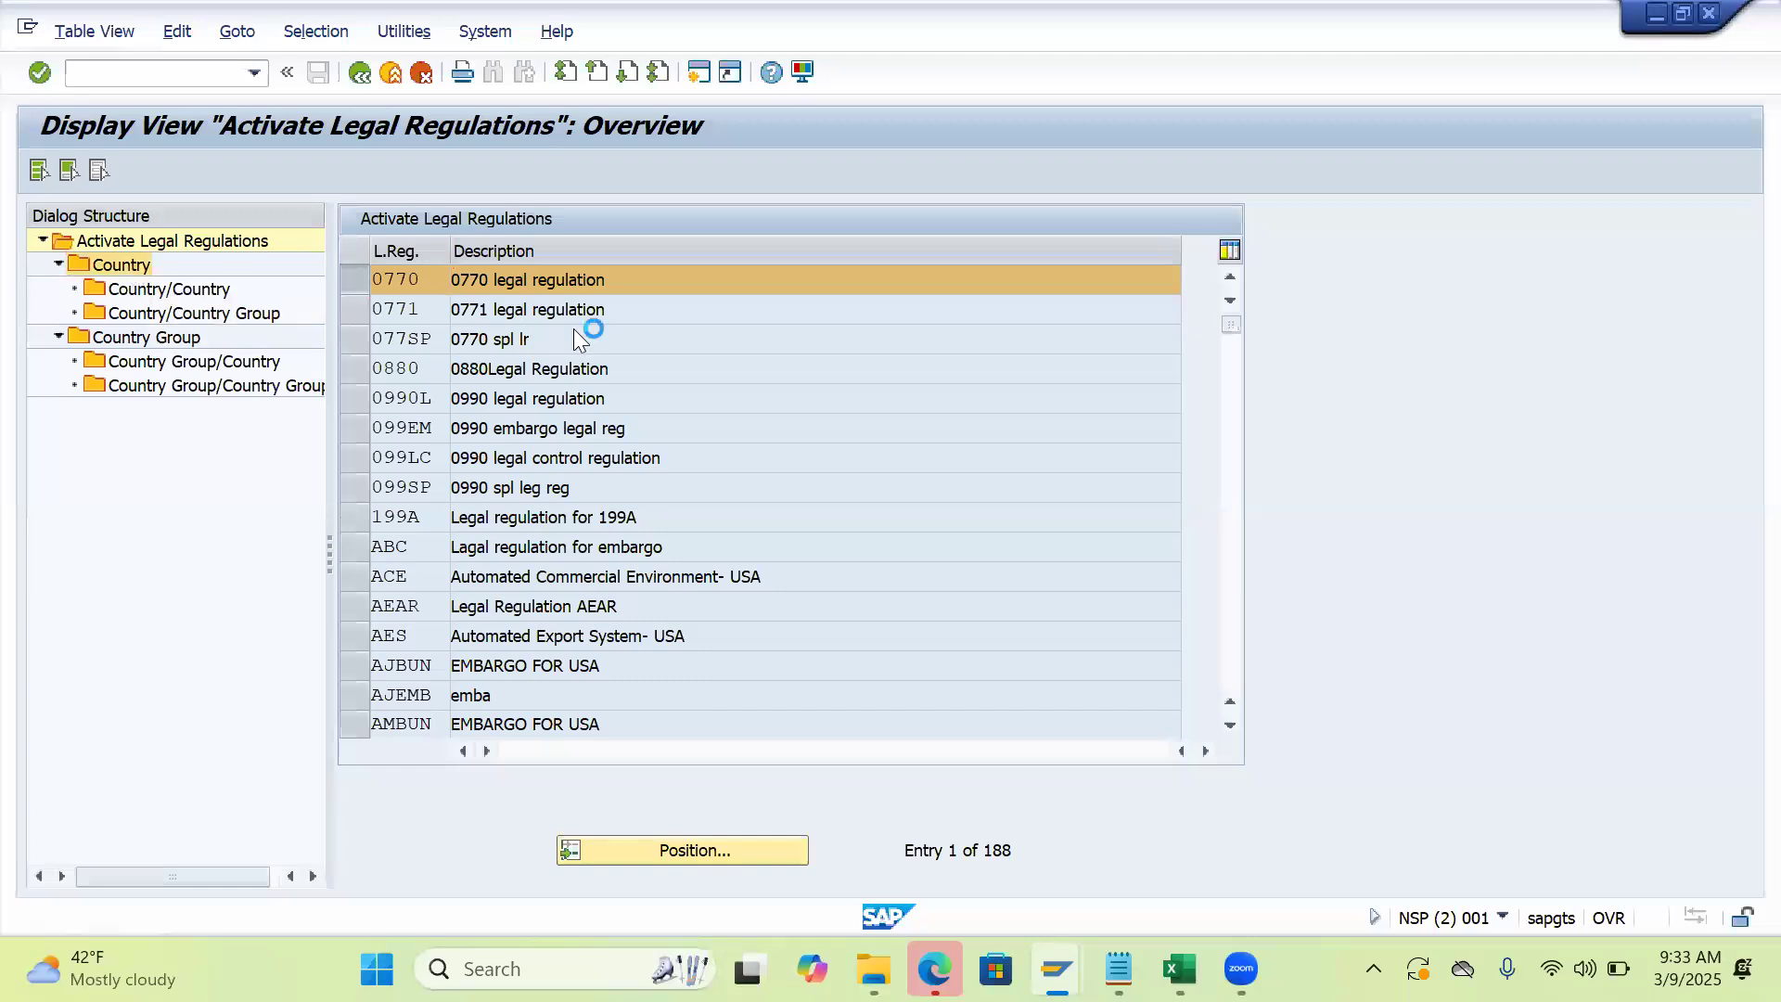
pyautogui.click(361, 73)
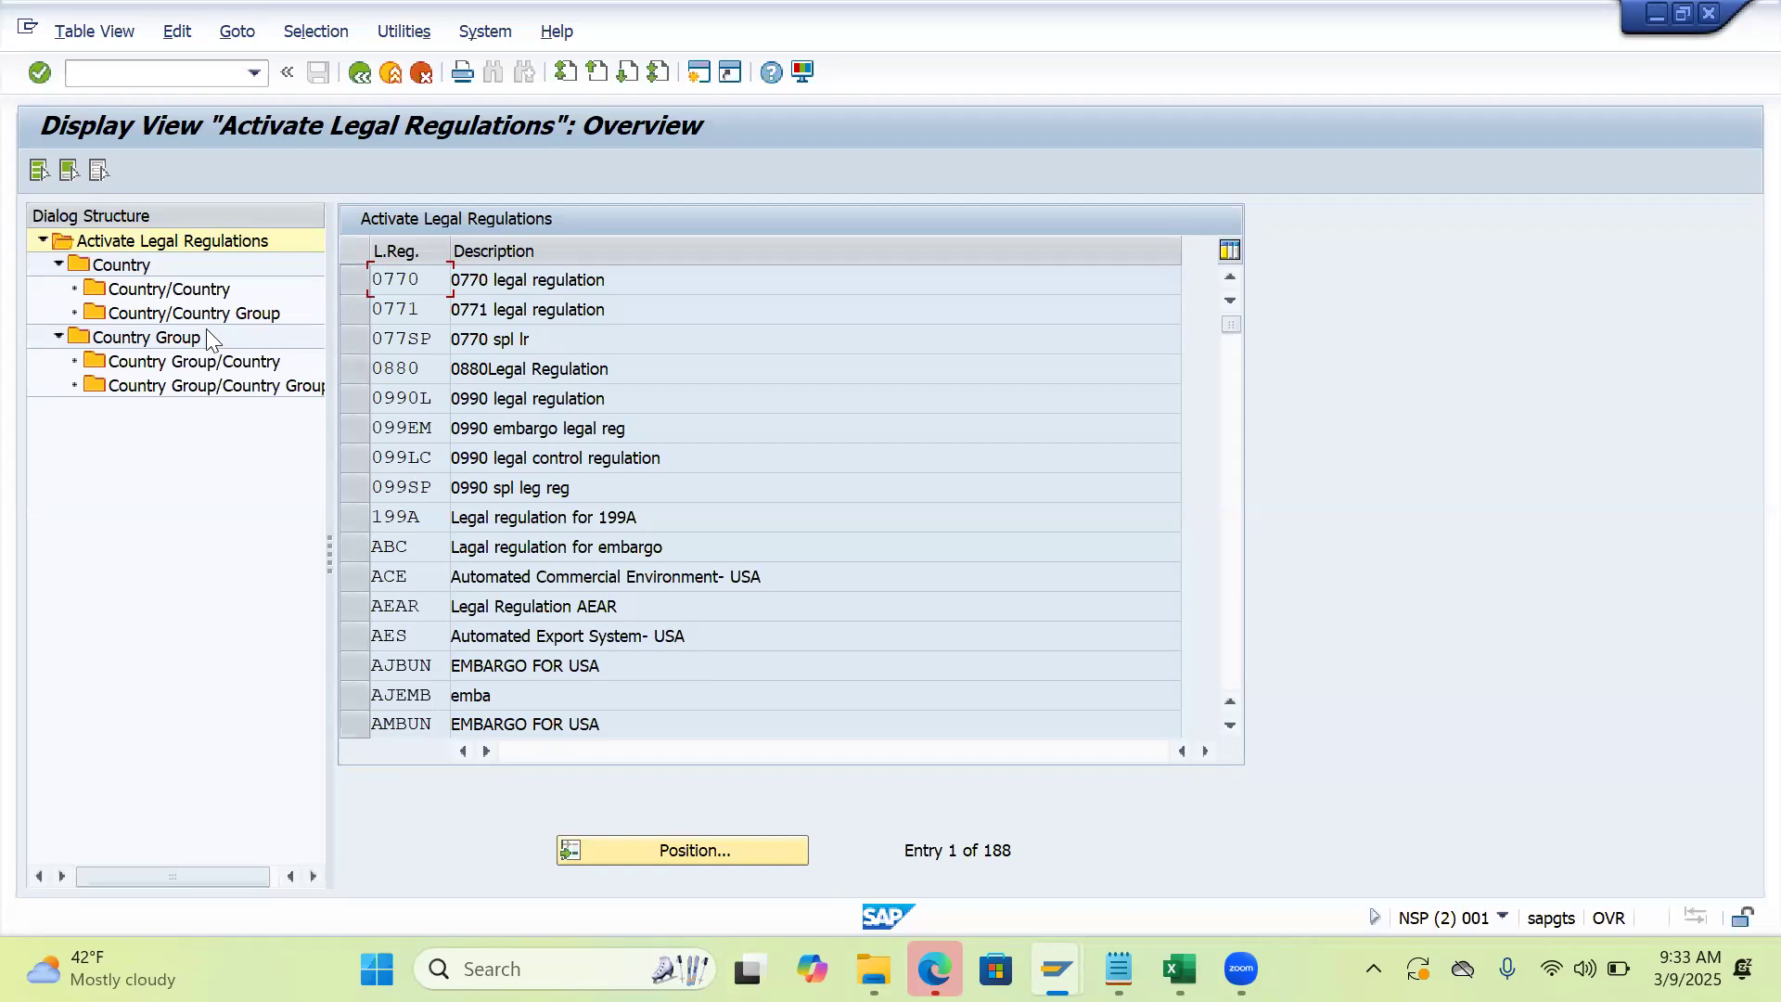
pyautogui.click(113, 271)
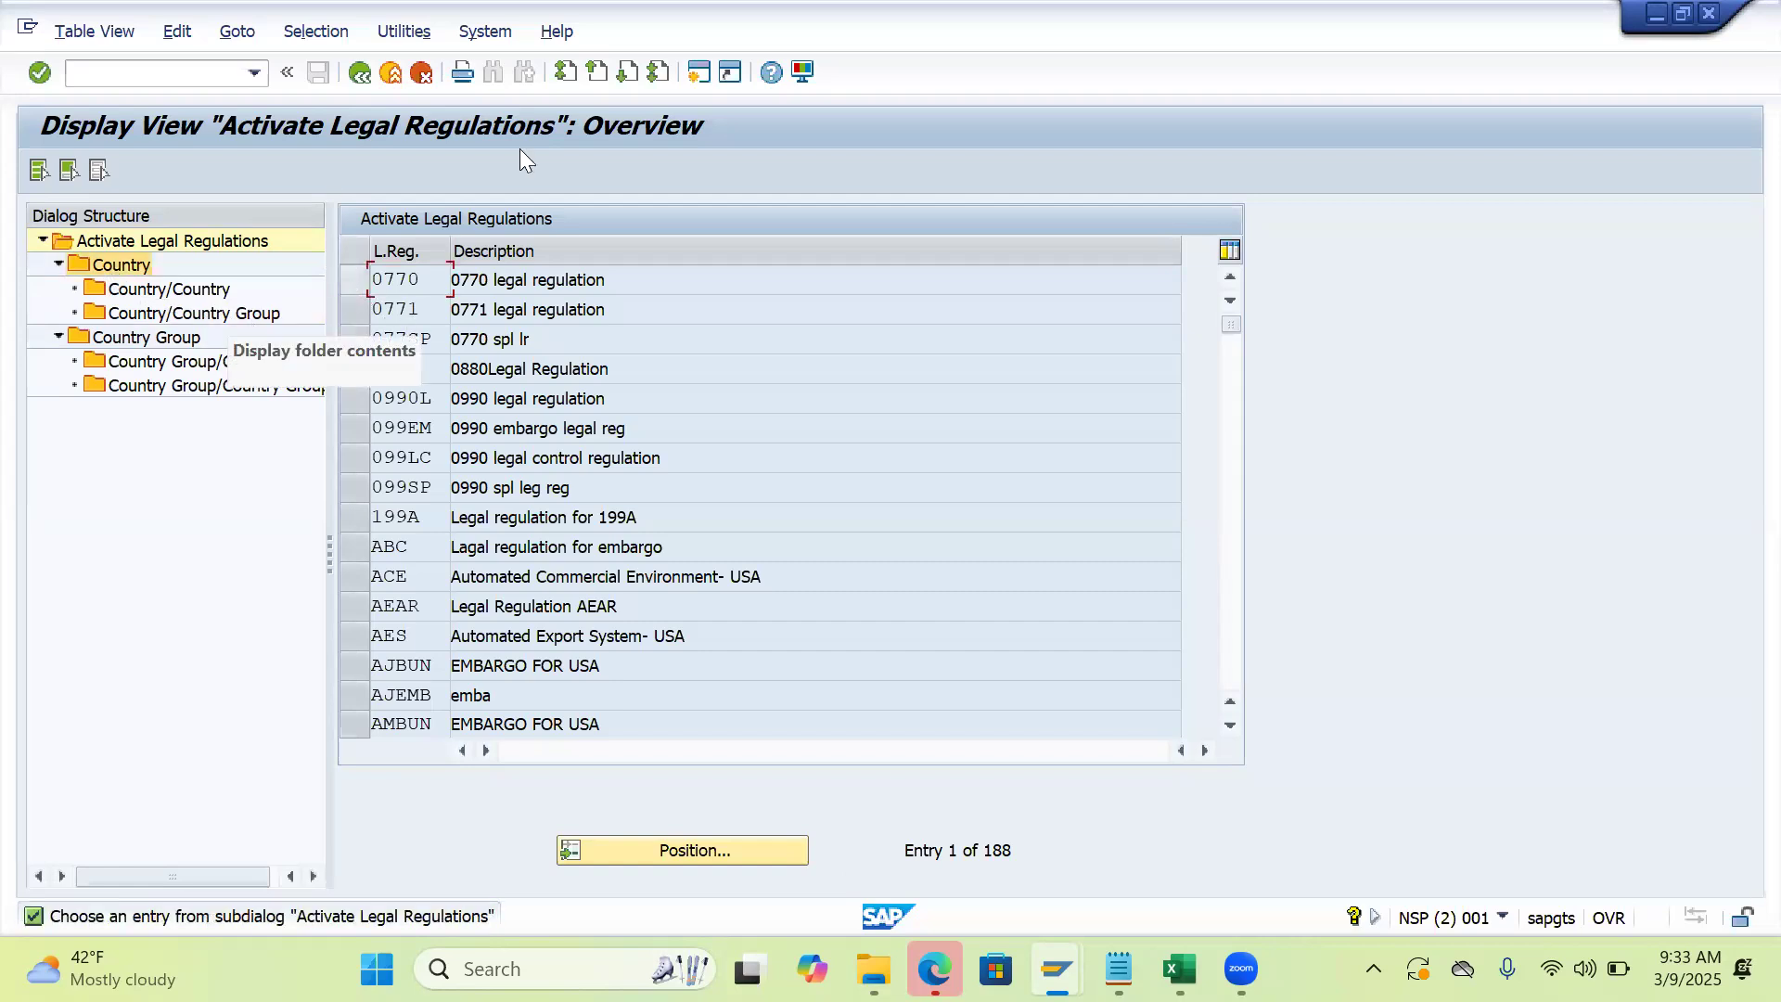
pyautogui.click(354, 278)
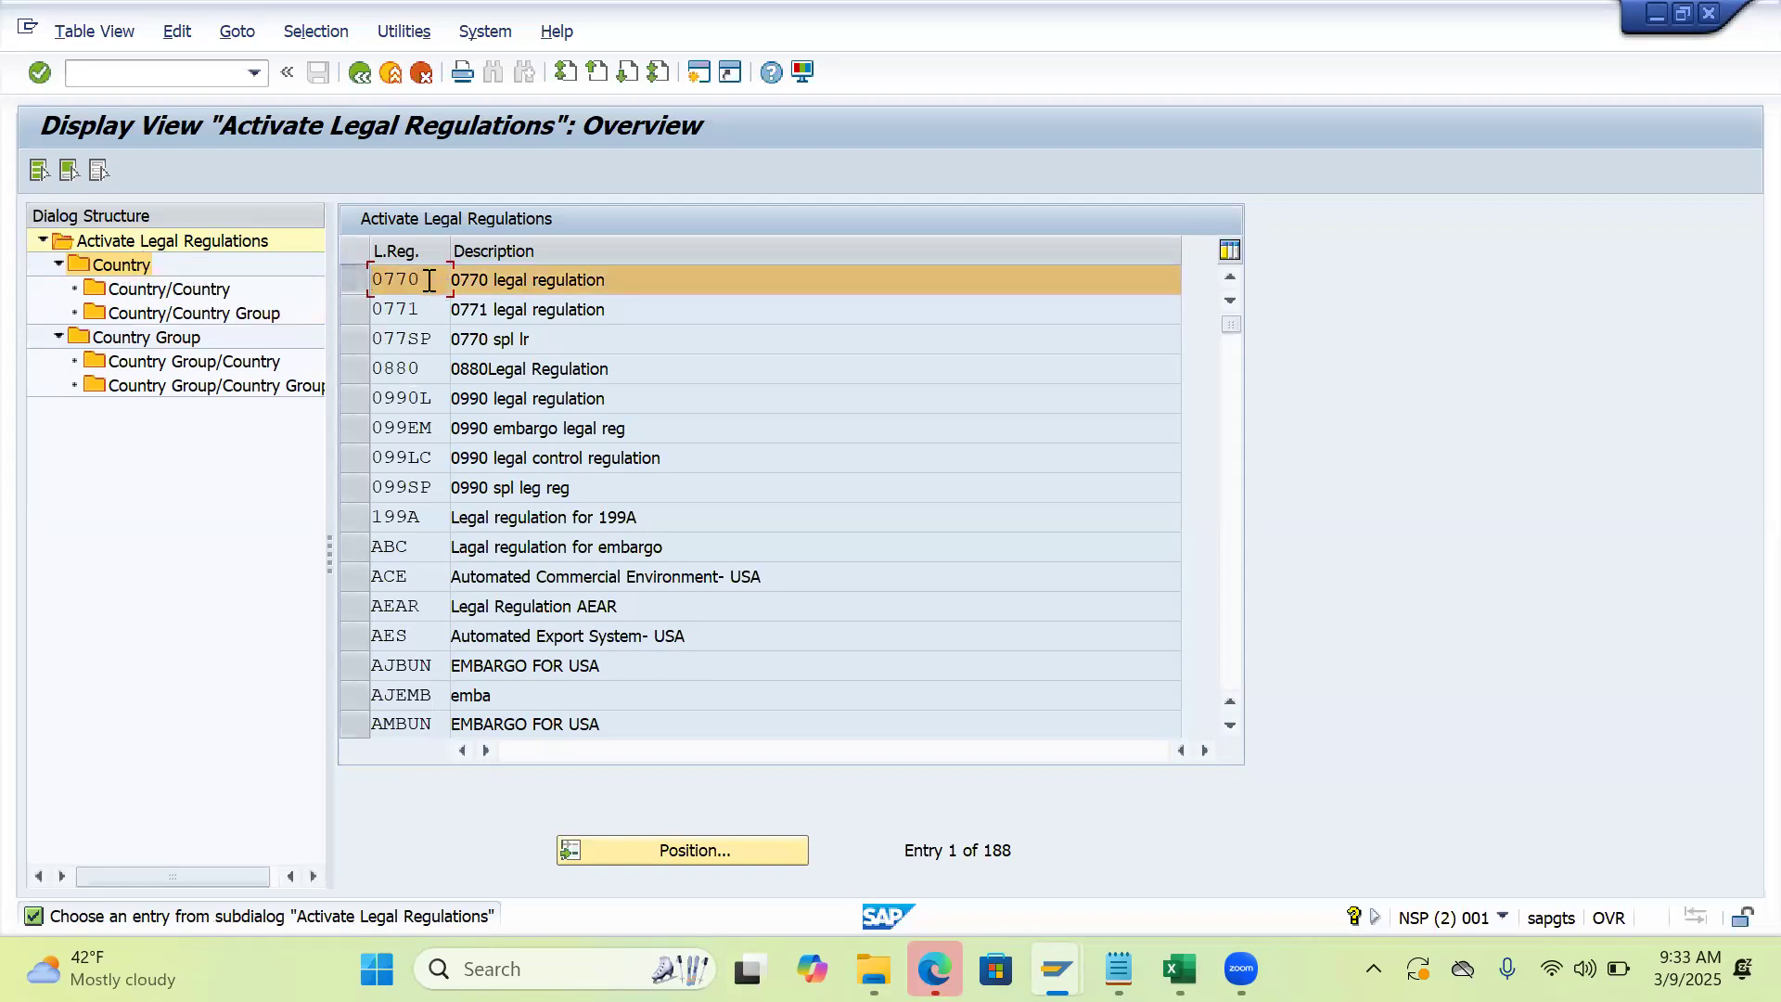
pyautogui.doubleClick(119, 265)
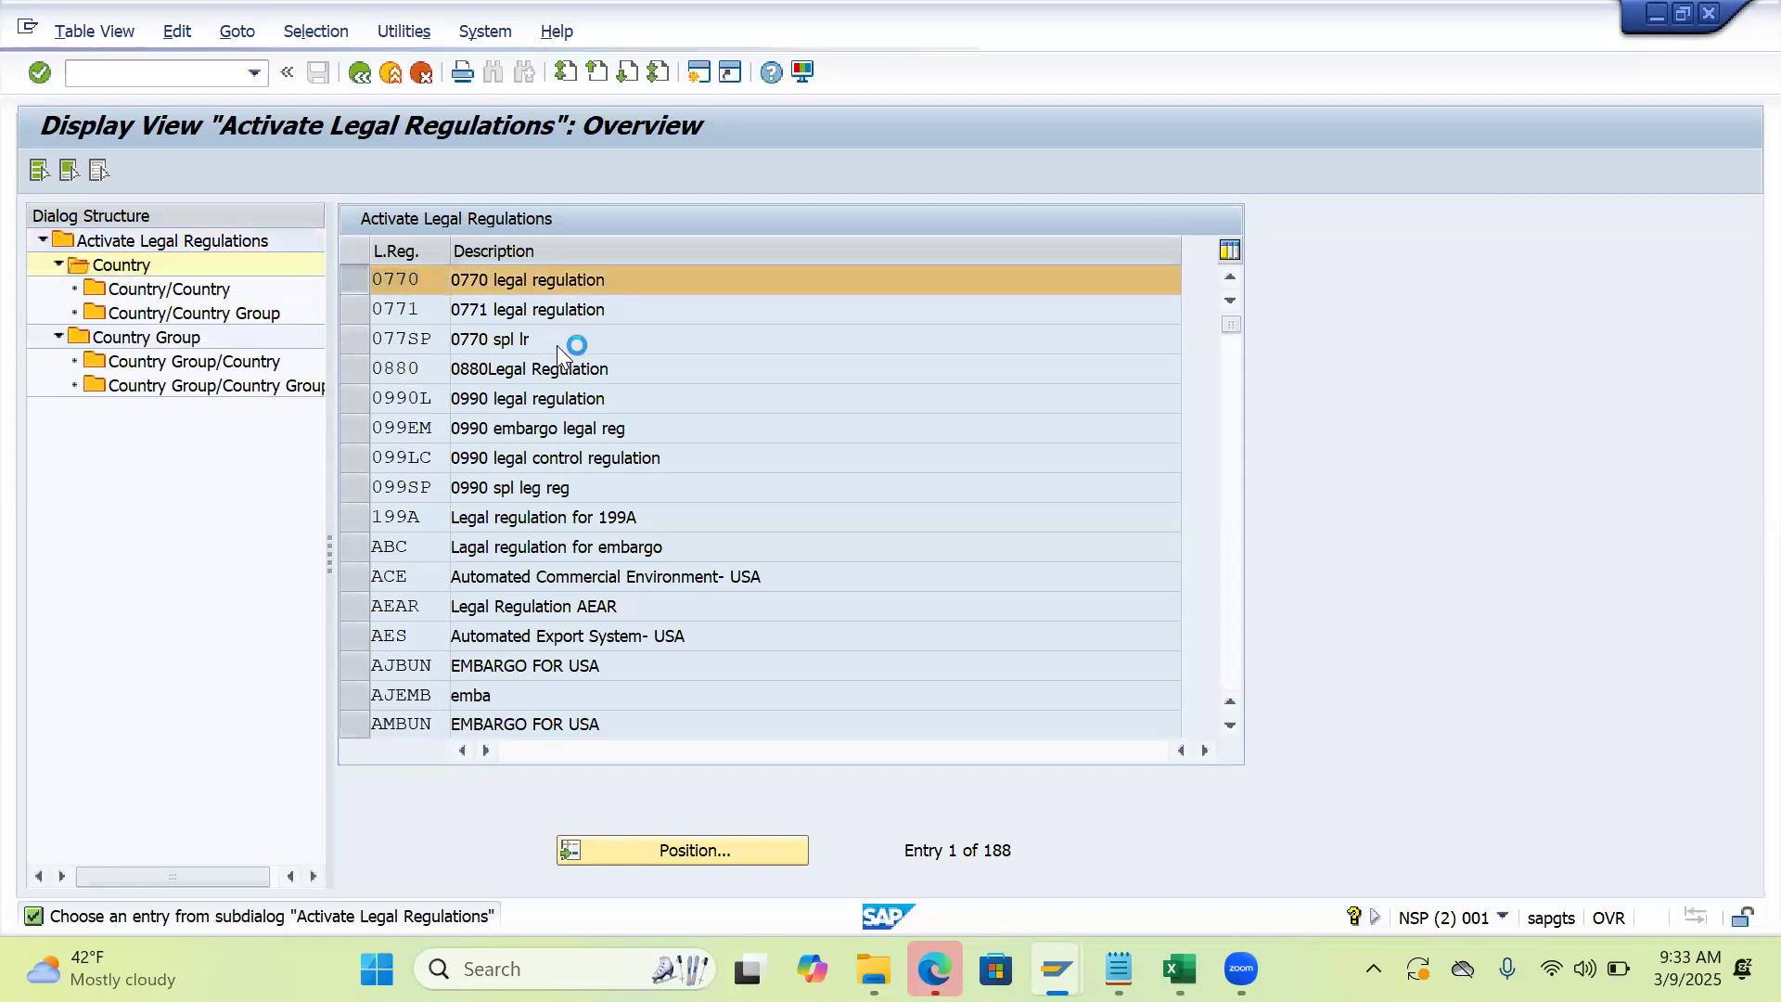
pyautogui.moveTo(417, 350); pyautogui.dragTo(347, 342)
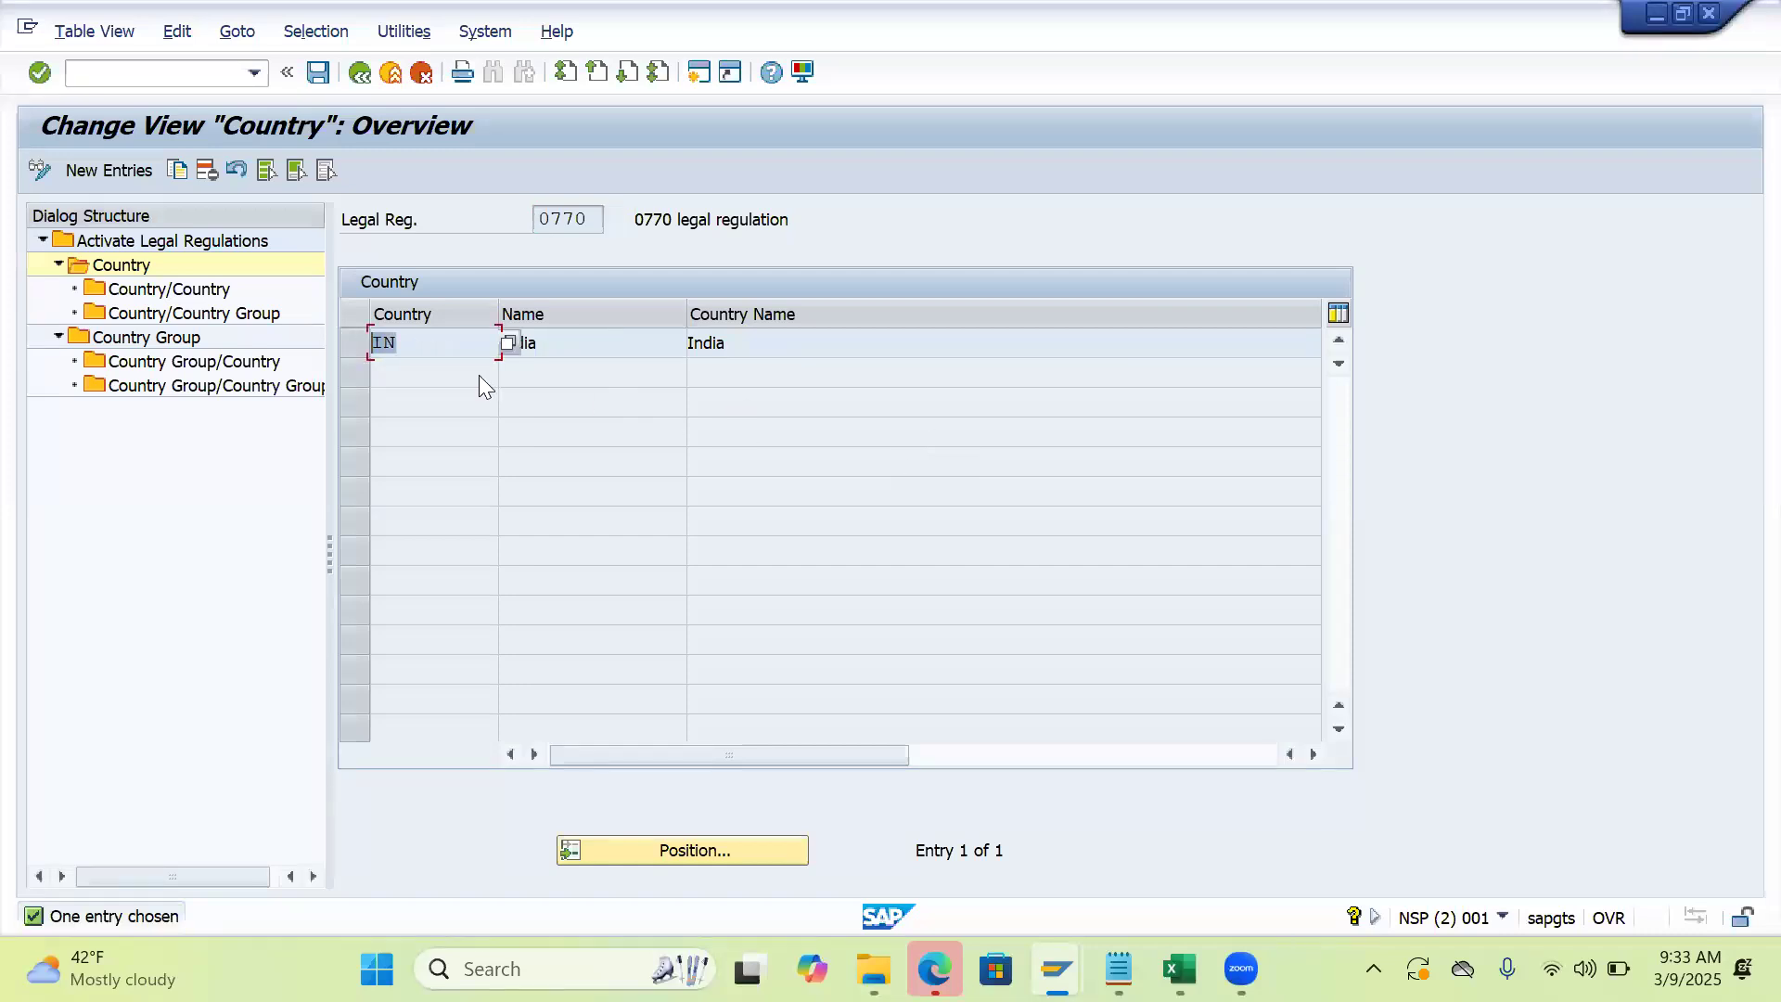
# - Highlight the country code IN and the legal regulation value 0770 in the activation view
pyautogui.moveTo(423, 348); pyautogui.dragTo(304, 335)
pyautogui.moveTo(598, 219); pyautogui.dragTo(336, 215)
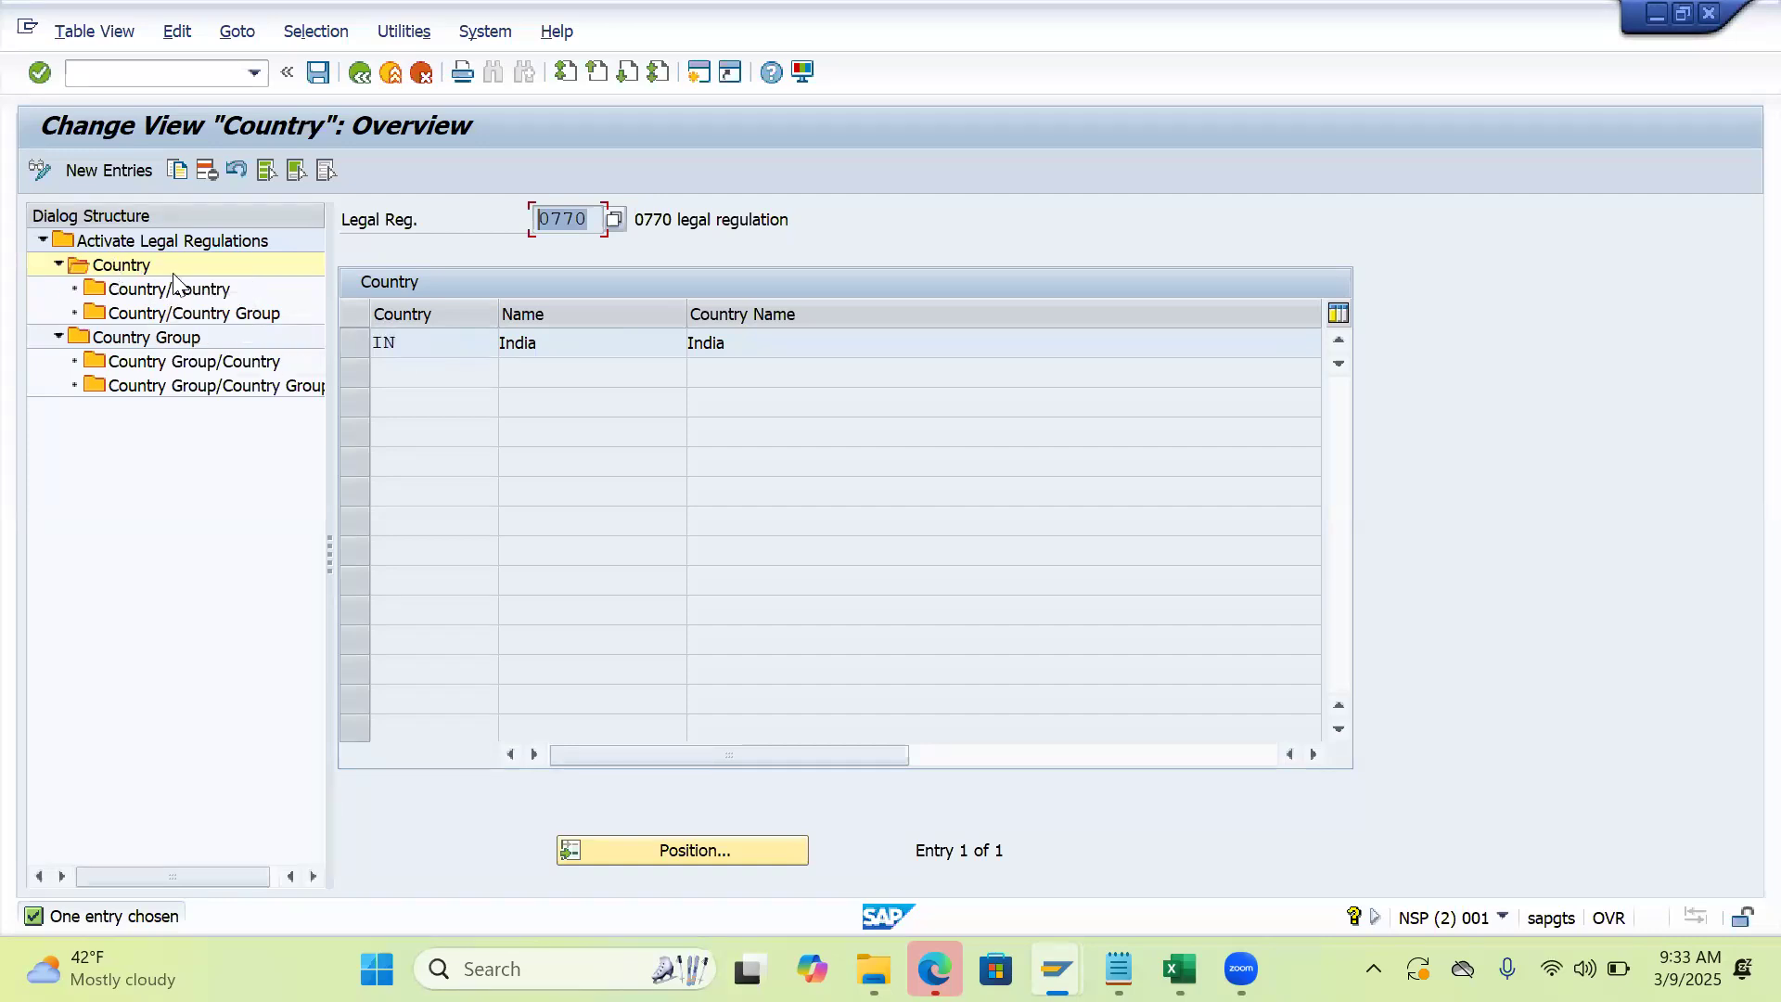
pyautogui.click(444, 347)
pyautogui.click(587, 219)
pyautogui.click(590, 210)
pyautogui.moveTo(590, 210); pyautogui.dragTo(470, 213)
# - Open the country-to-country activation work-area prompt for regulation 0770
pyautogui.doubleClick(117, 296)
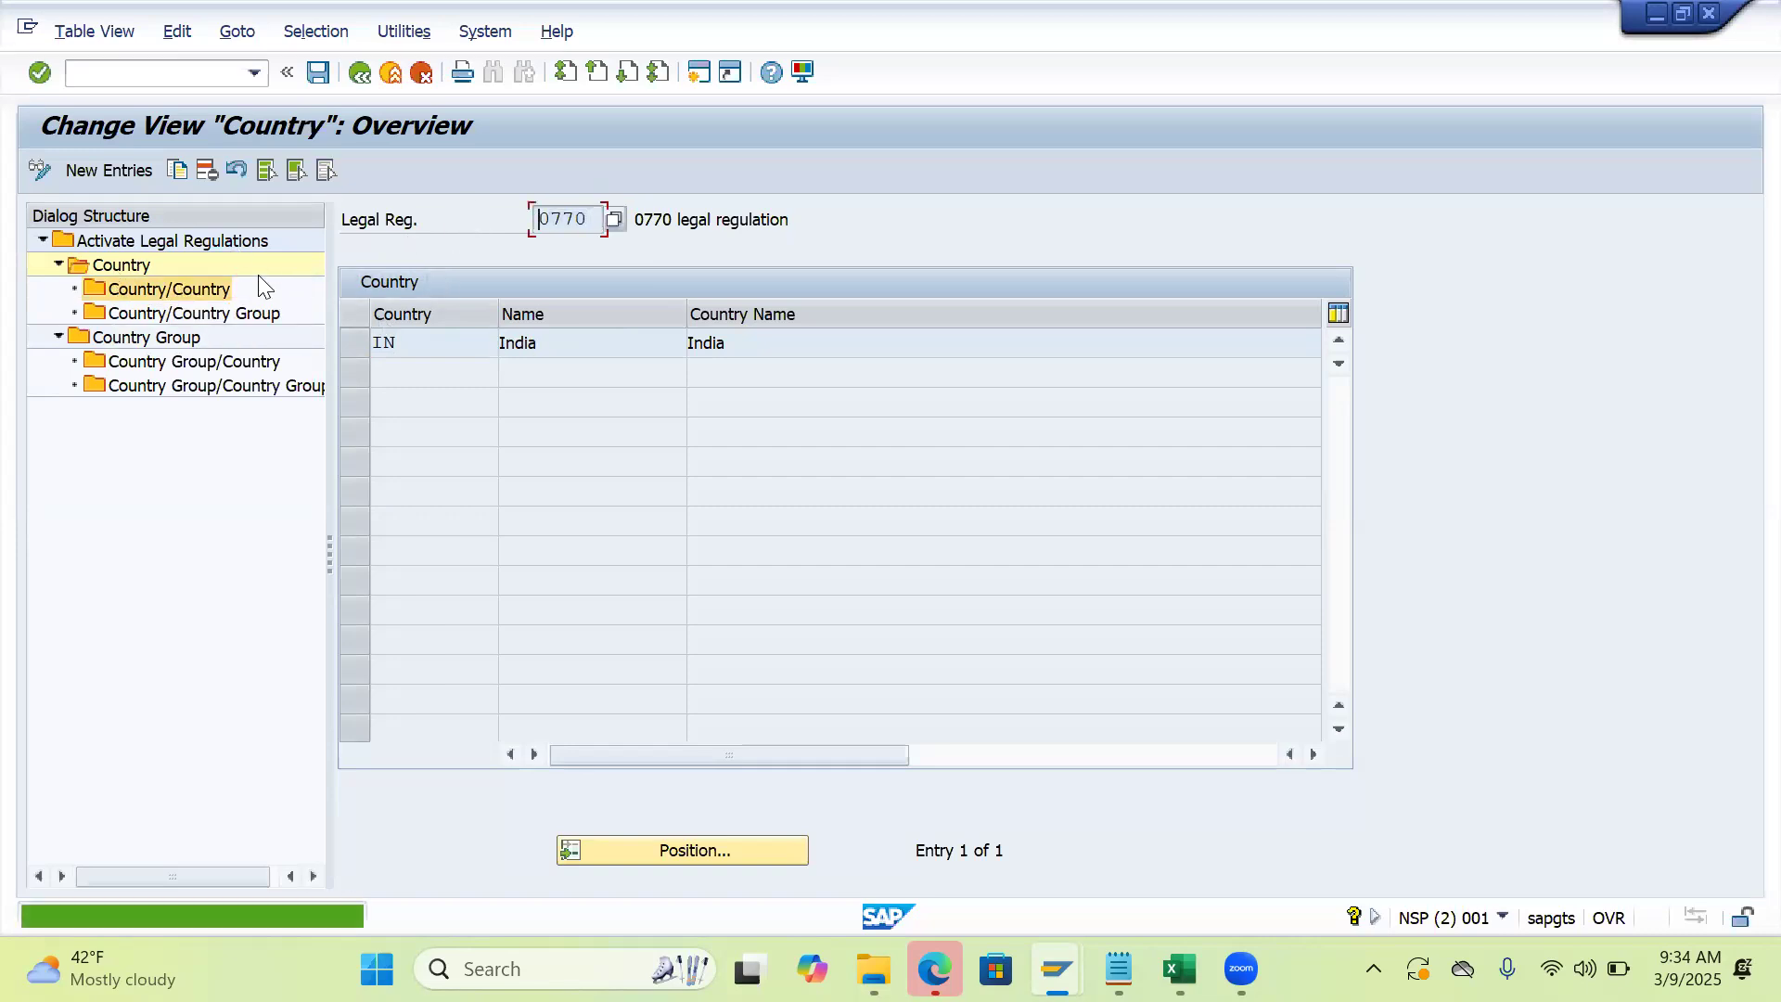
pyautogui.click(360, 73)
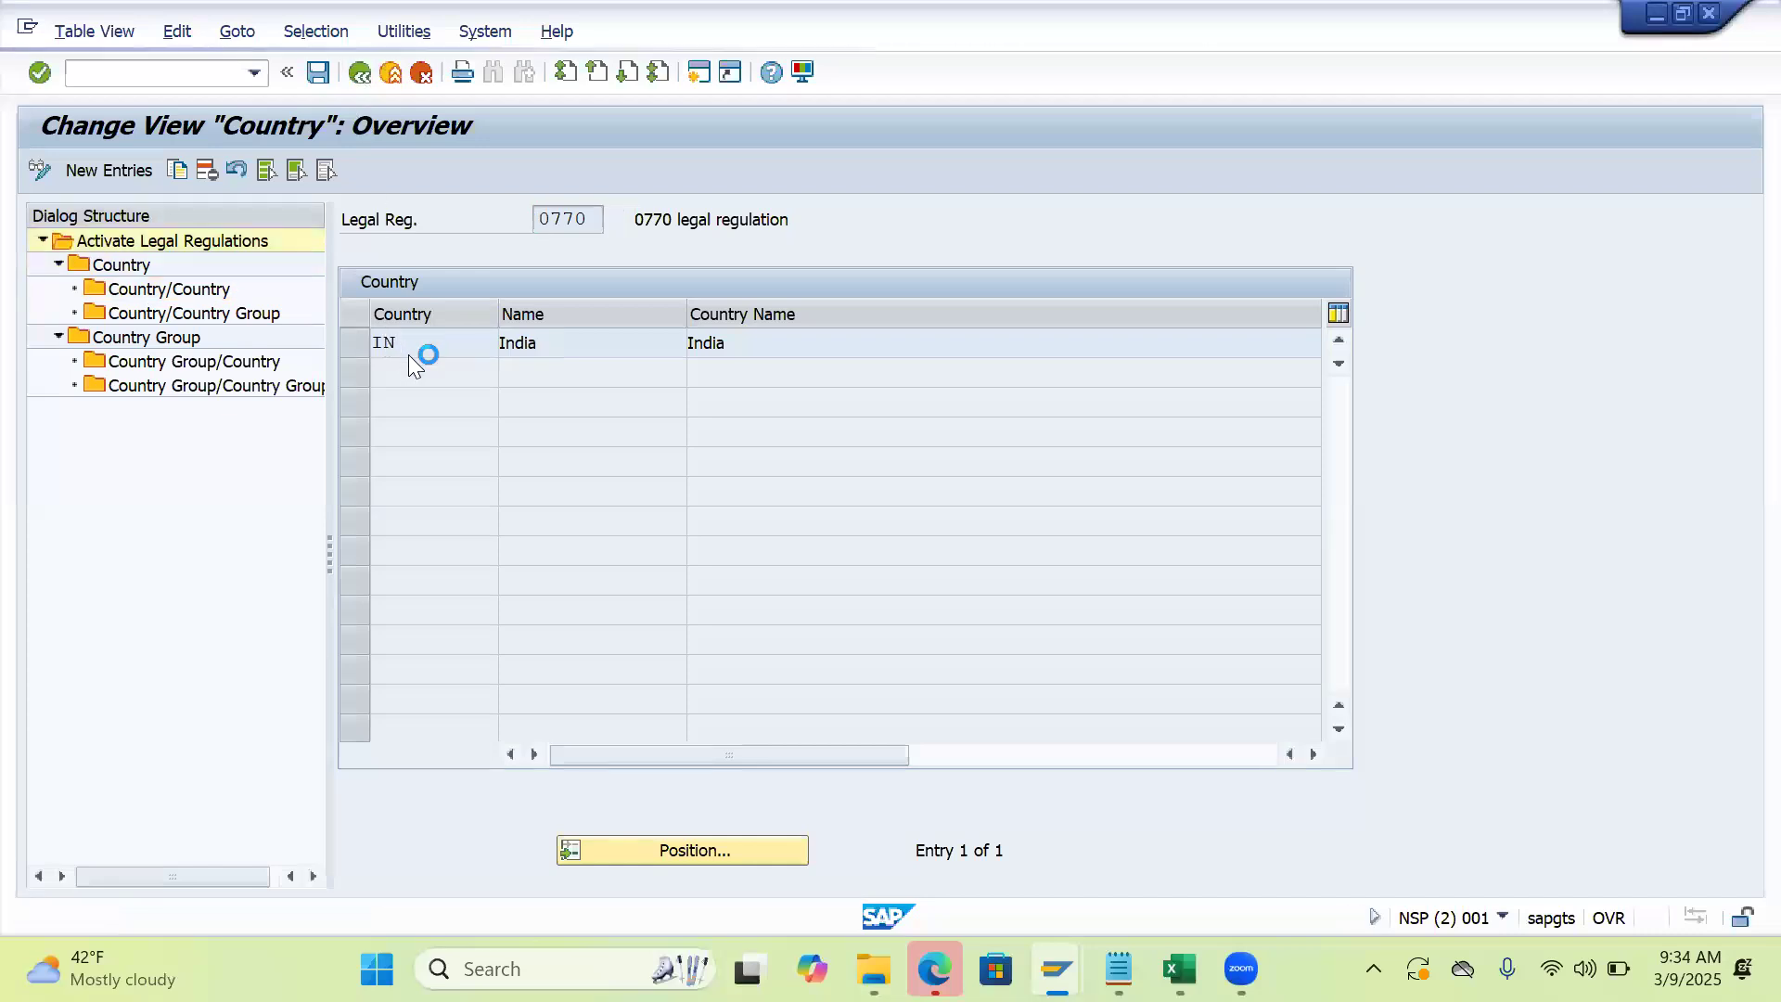
pyautogui.click(359, 283)
pyautogui.doubleClick(179, 290)
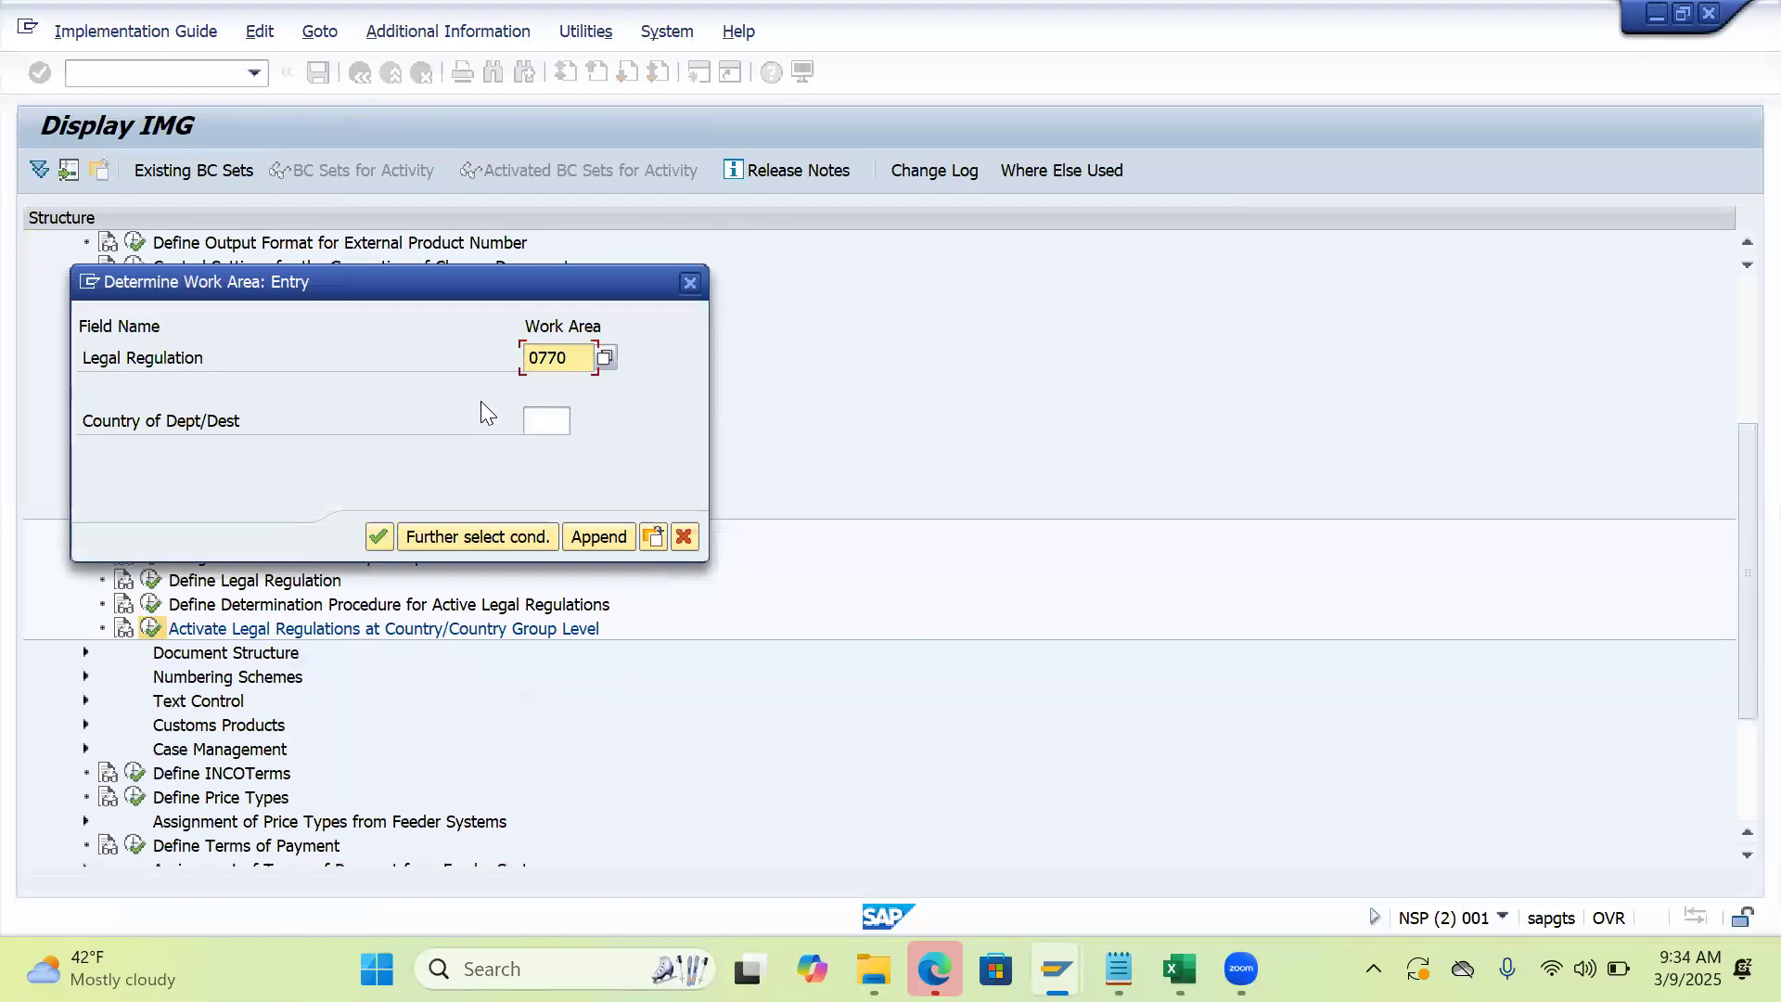
# - Confirm the 0770 work area, note the empty Country/Country list, and return to the IMG
pyautogui.press('Return')
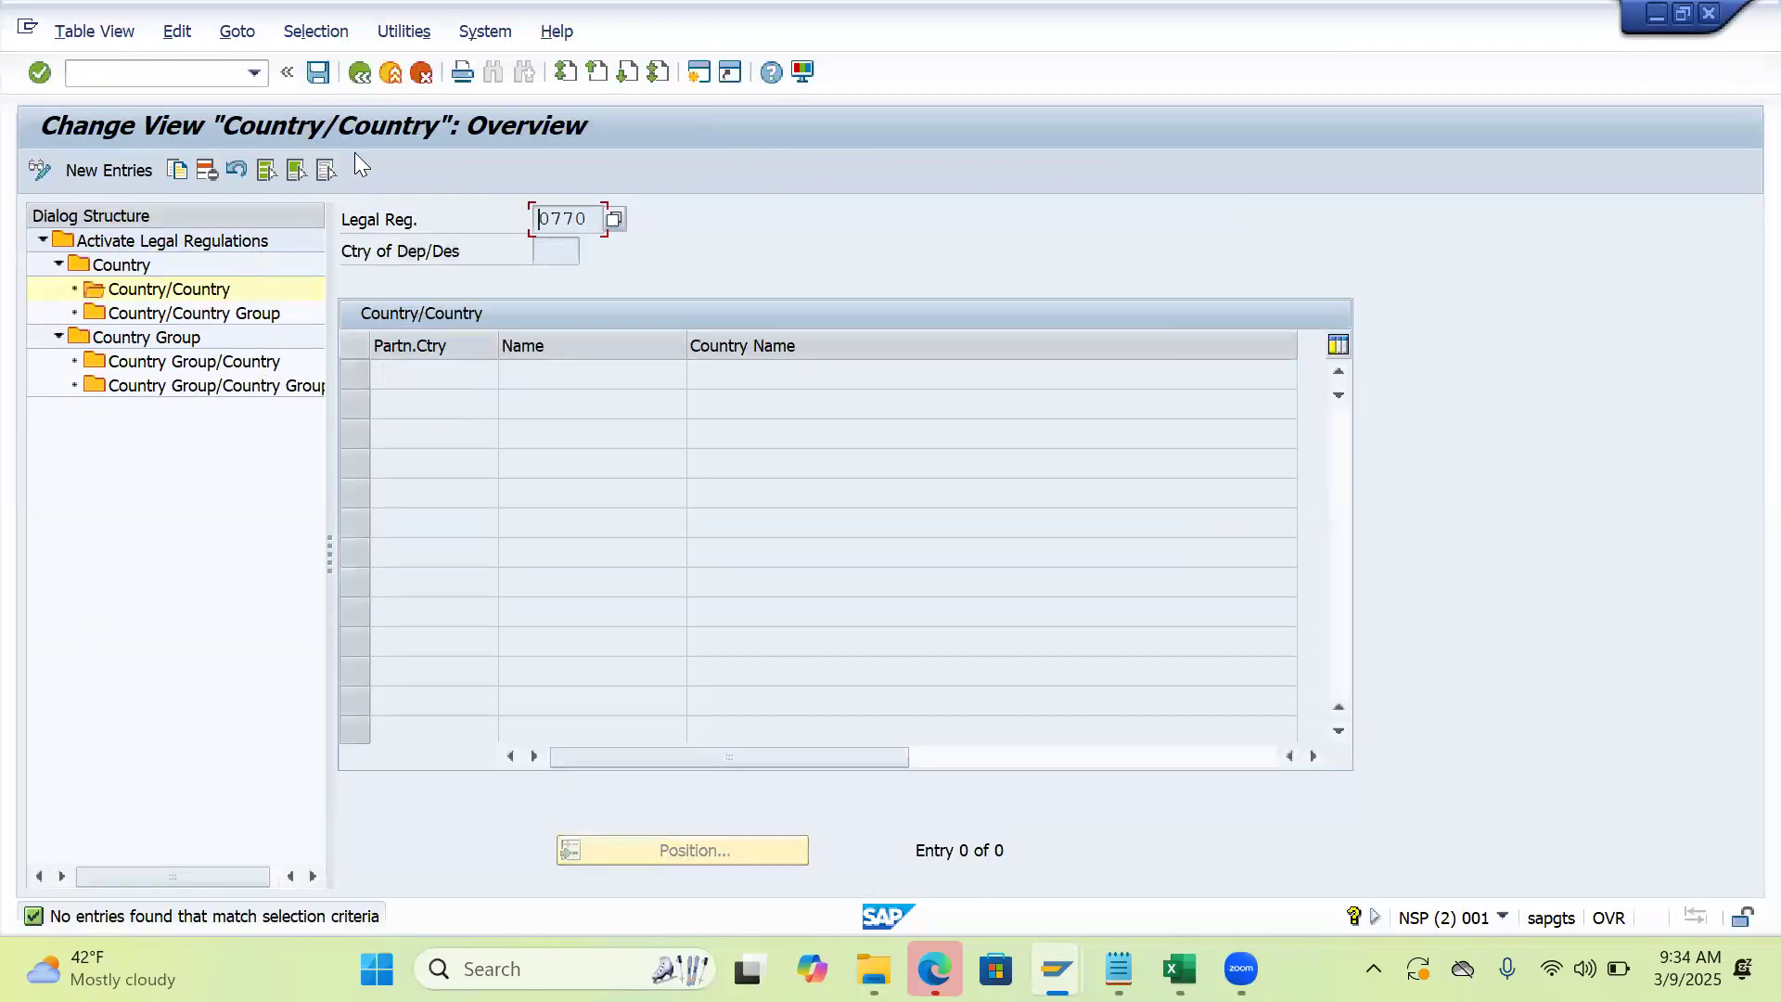
pyautogui.click(147, 337)
pyautogui.click(154, 394)
pyautogui.click(357, 76)
pyautogui.click(357, 76)
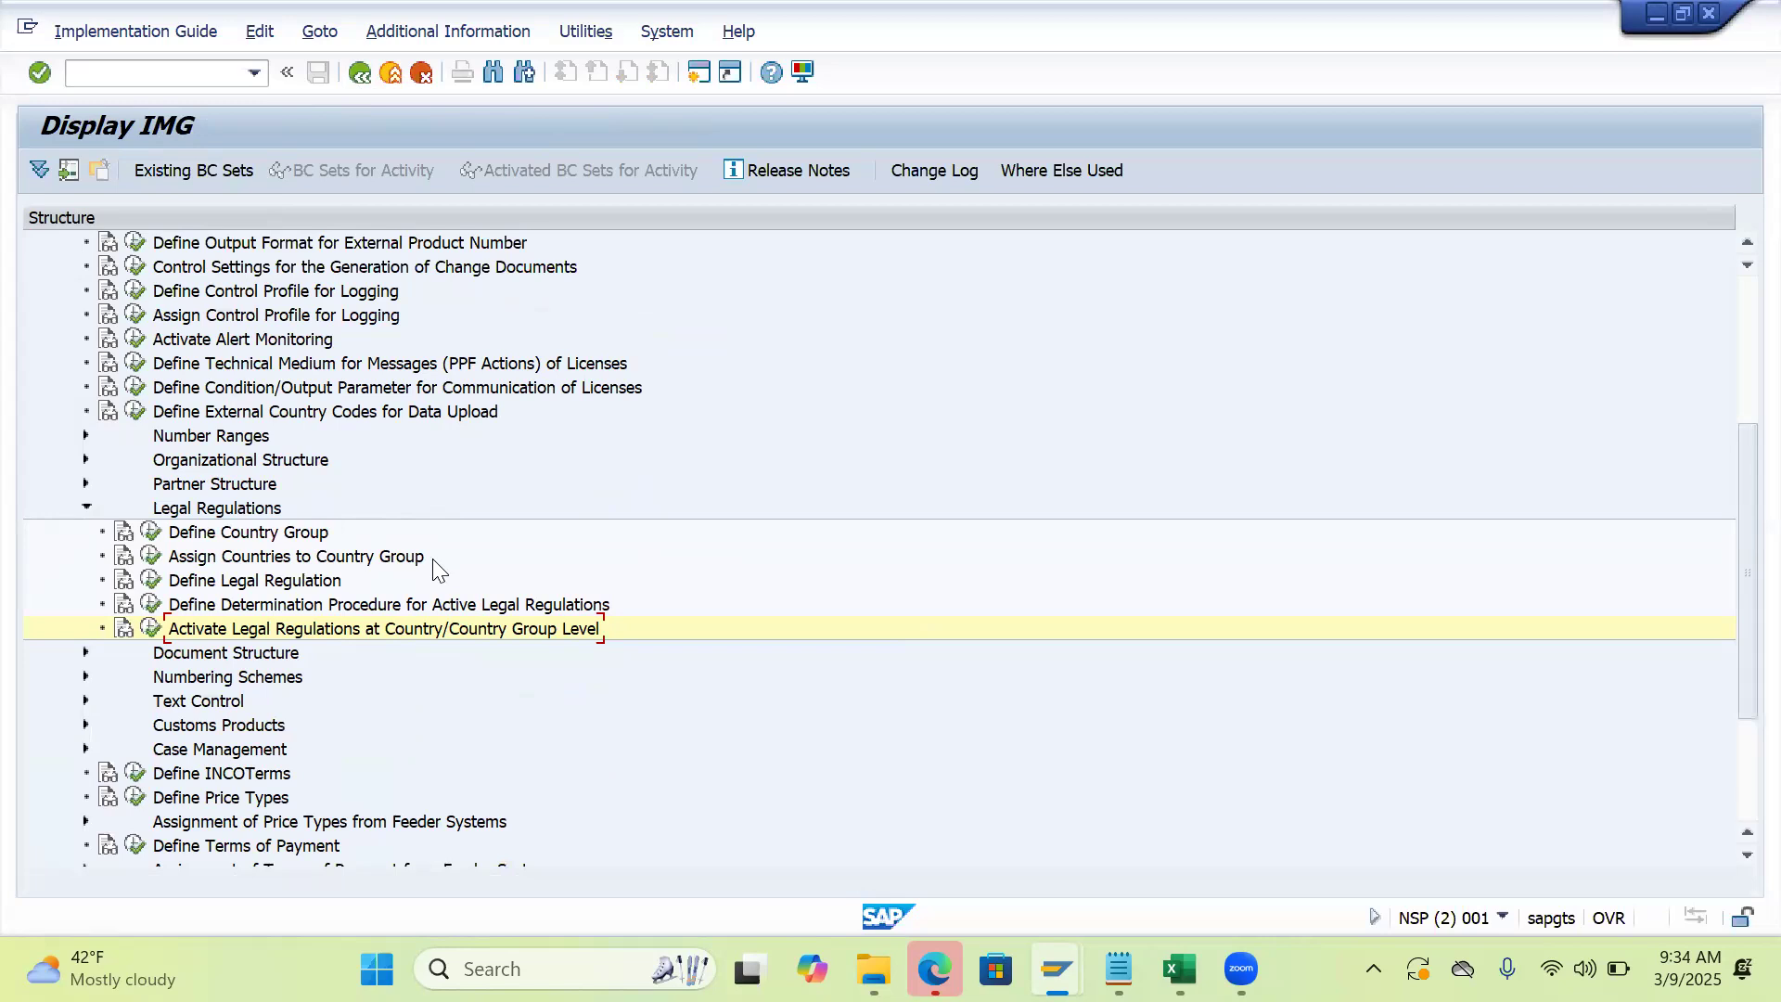
# - Review strategies ALRG01 and ALRG02 with partner group 0770PG assigned to procedure 0770D
pyautogui.click(150, 604)
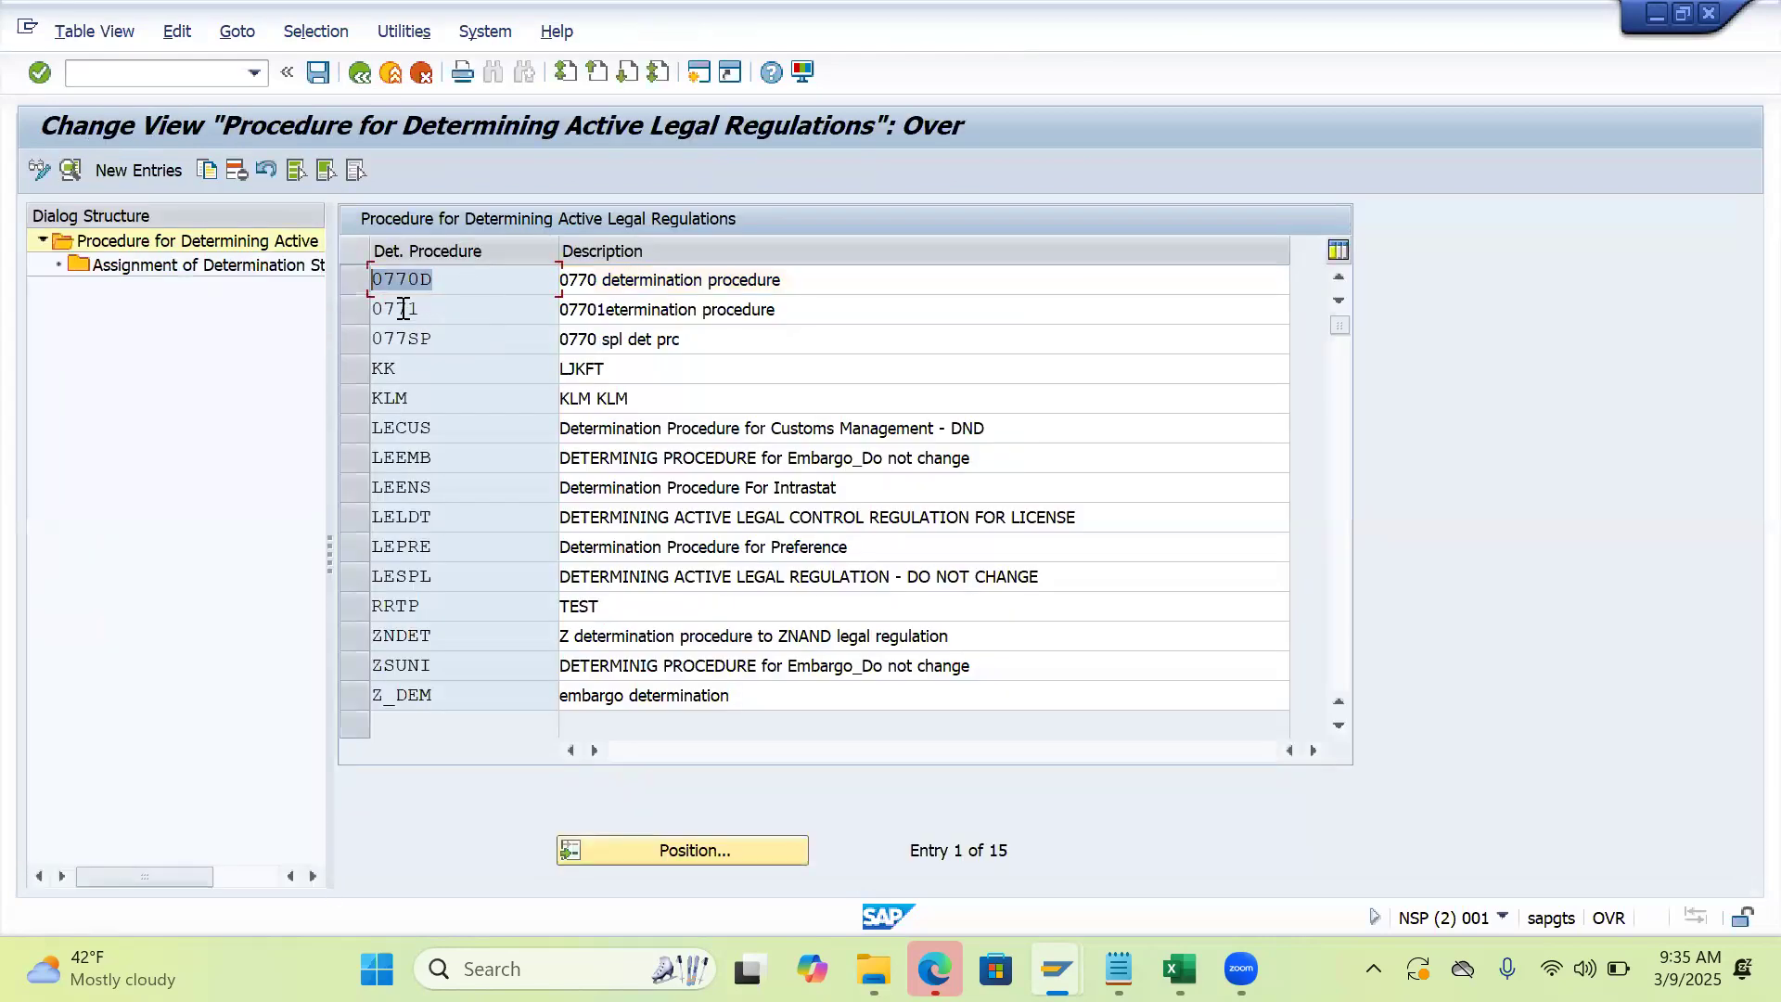
pyautogui.click(429, 309)
pyautogui.doubleClick(379, 277)
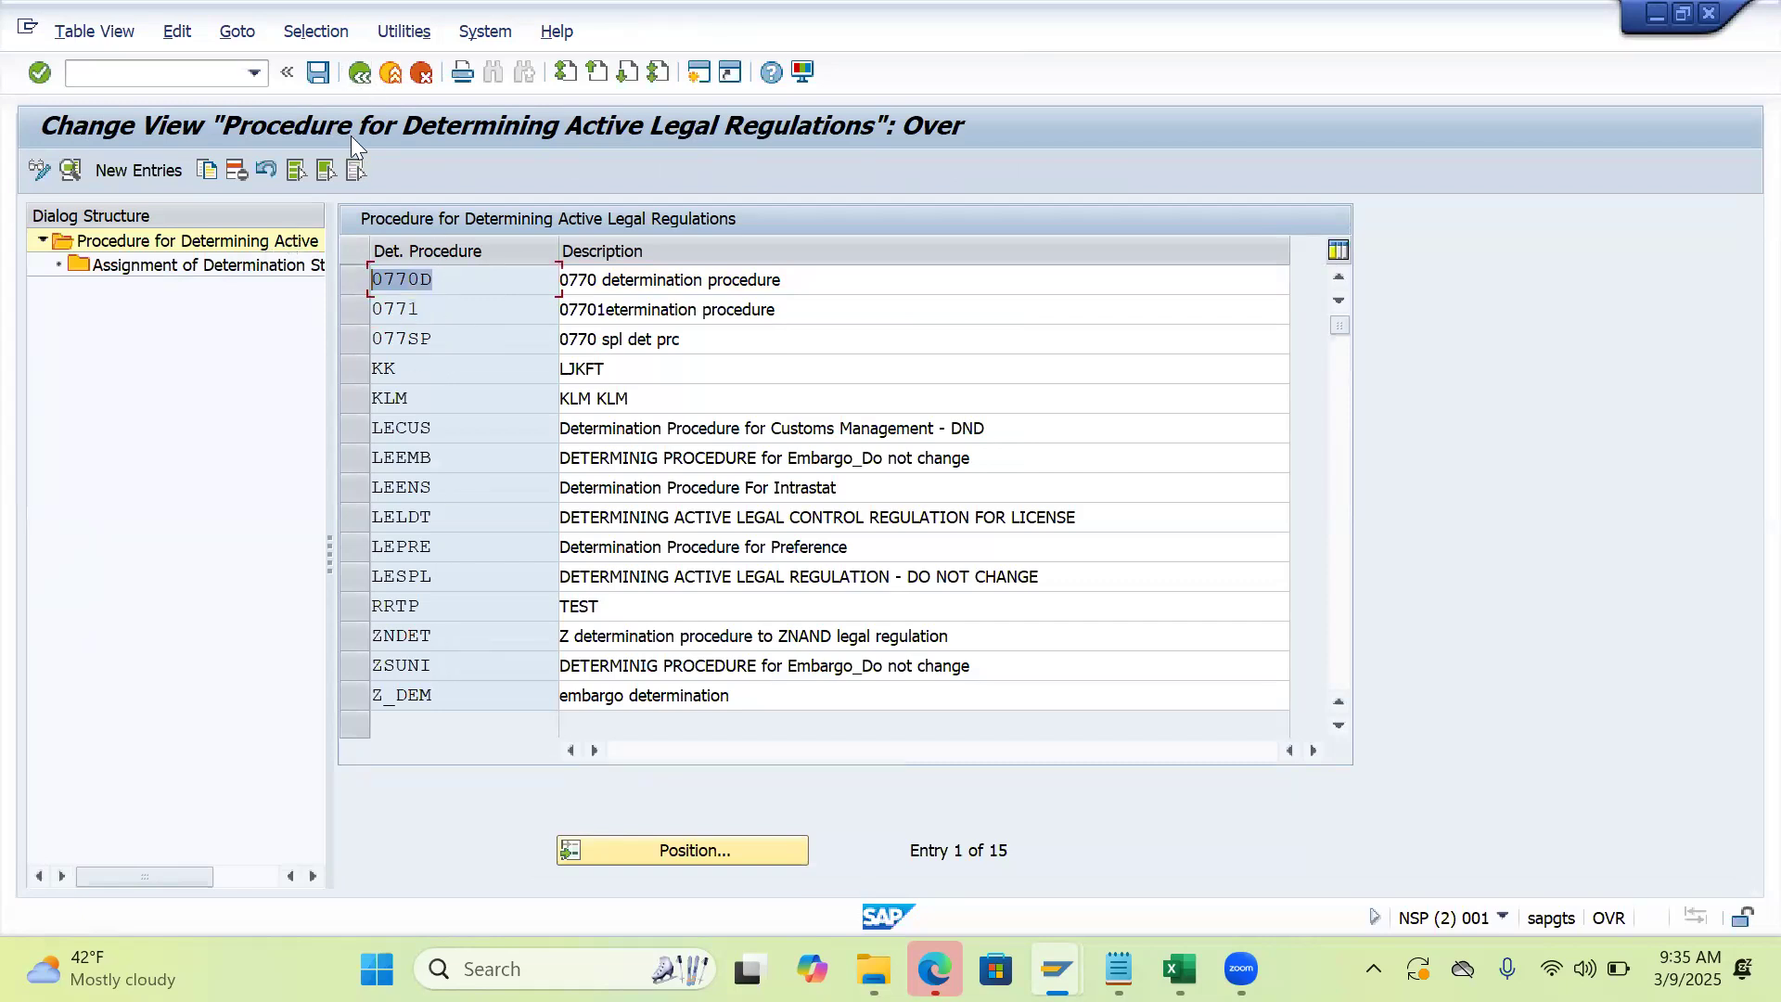
pyautogui.click(362, 73)
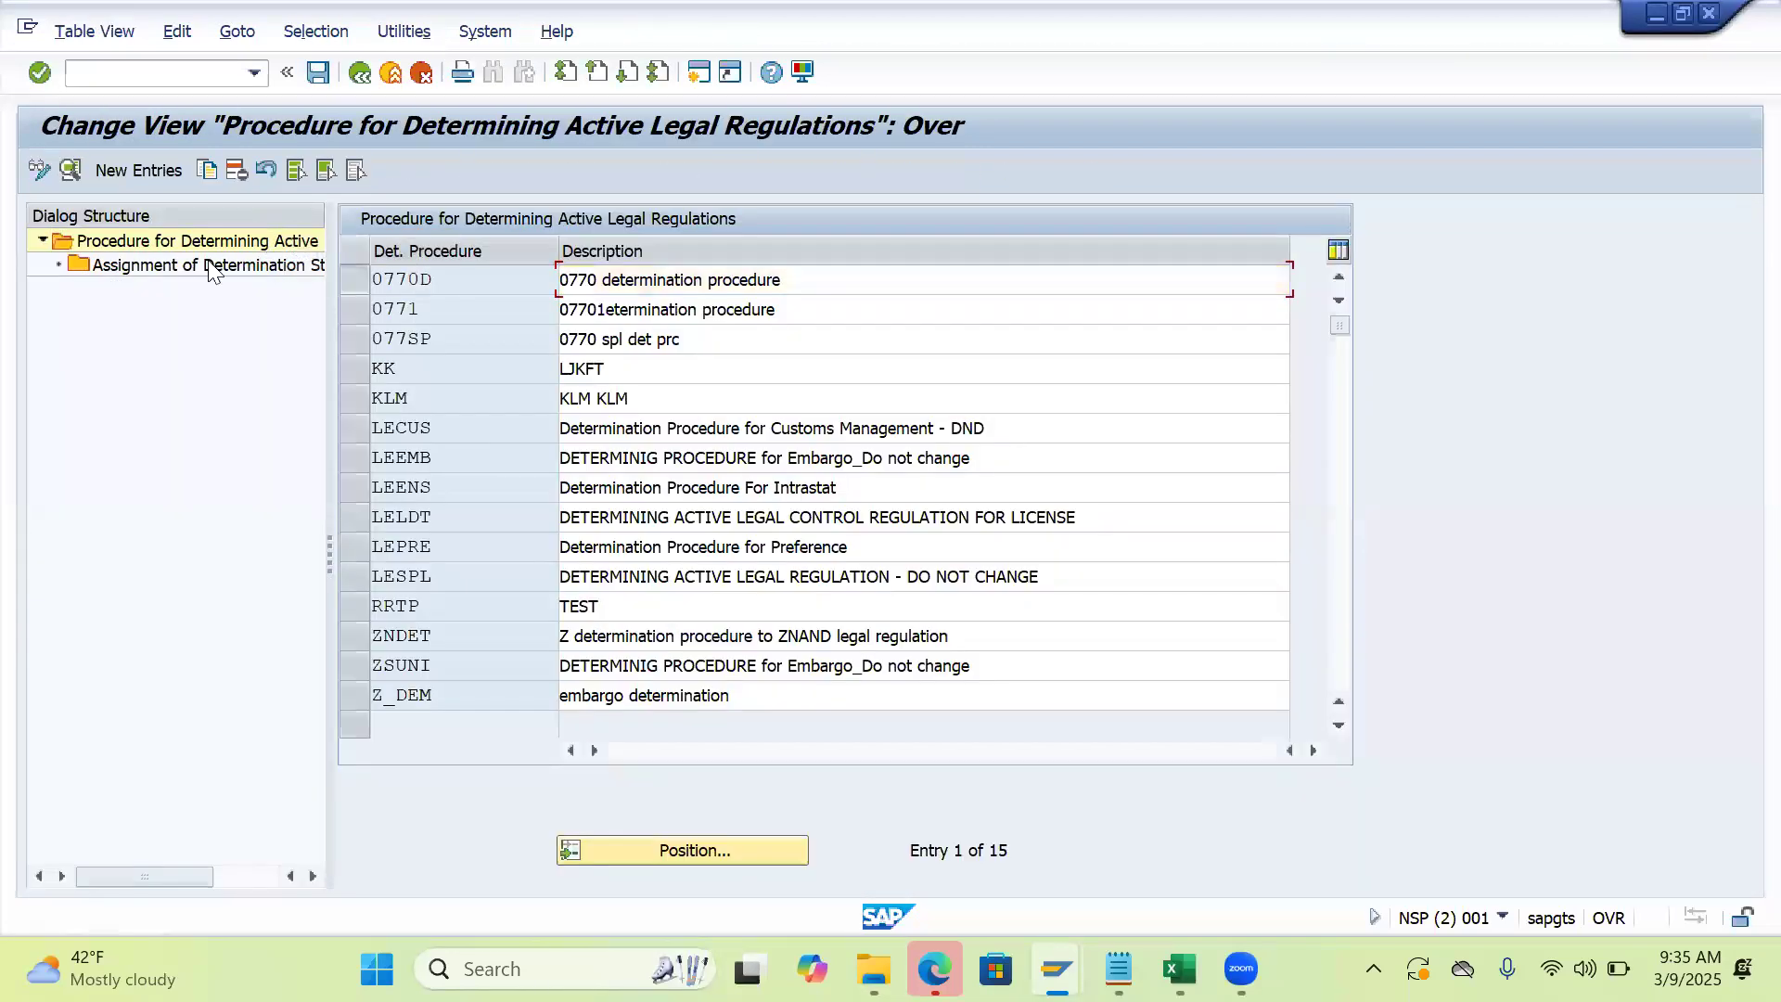
pyautogui.doubleClick(212, 267)
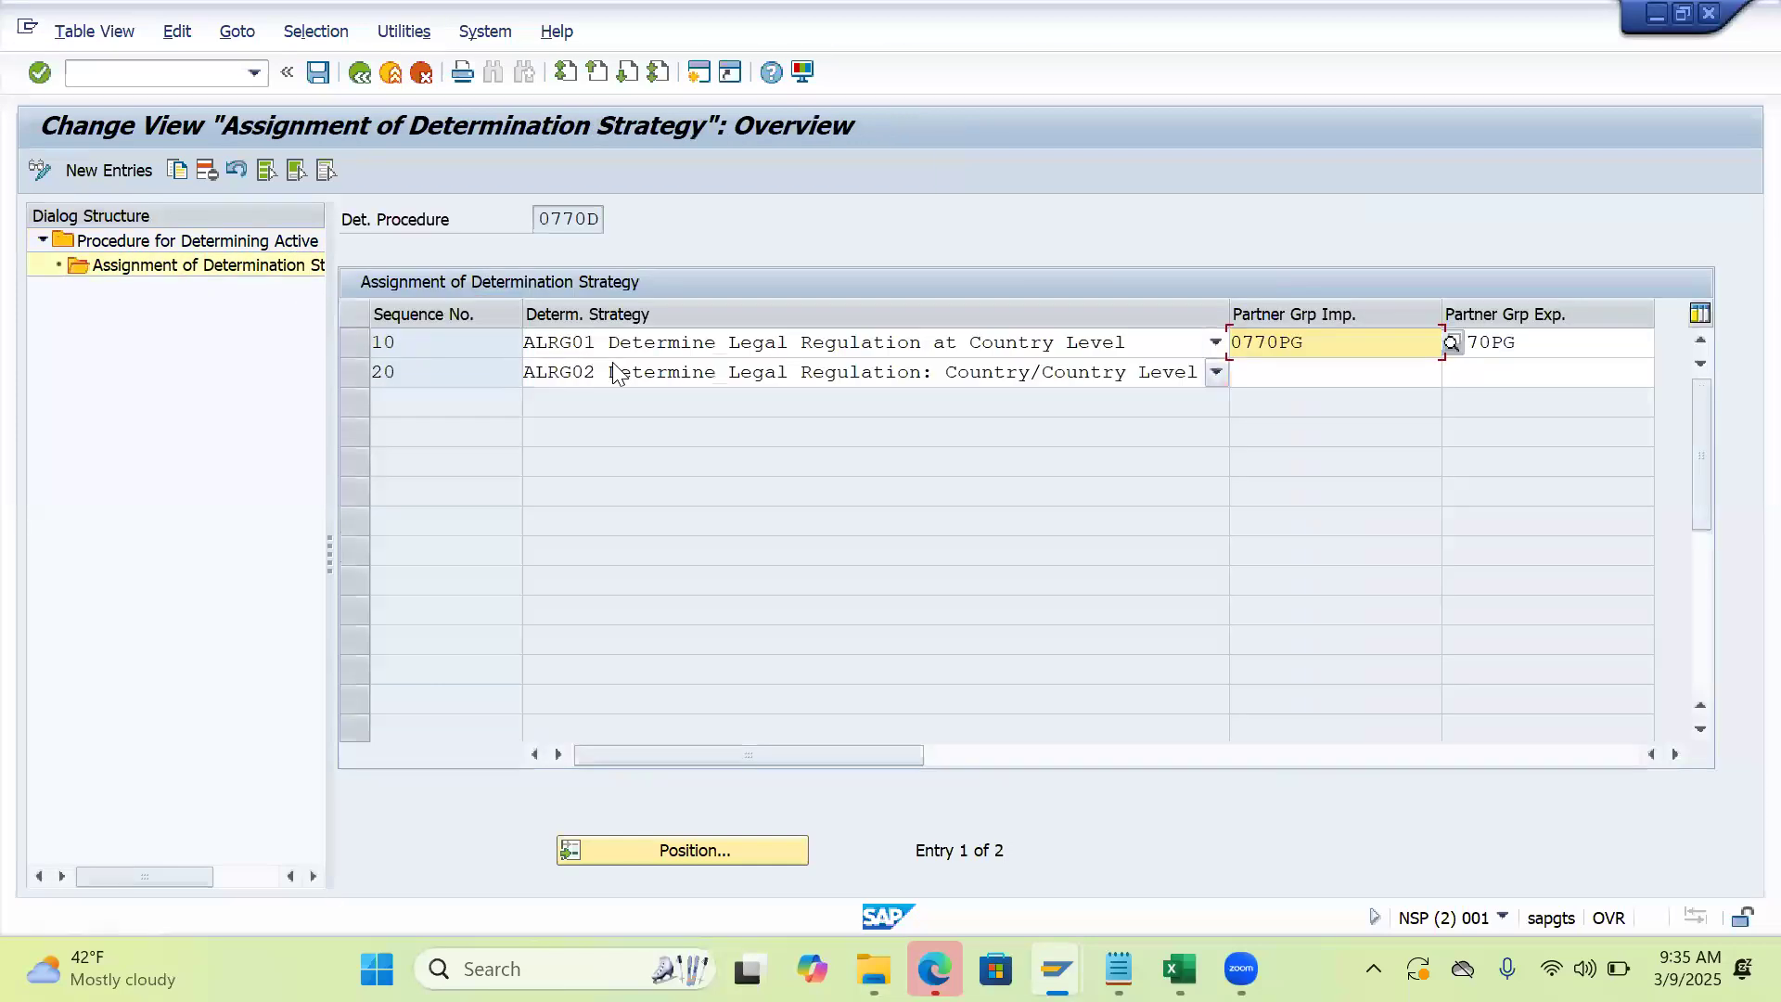
pyautogui.click(360, 78)
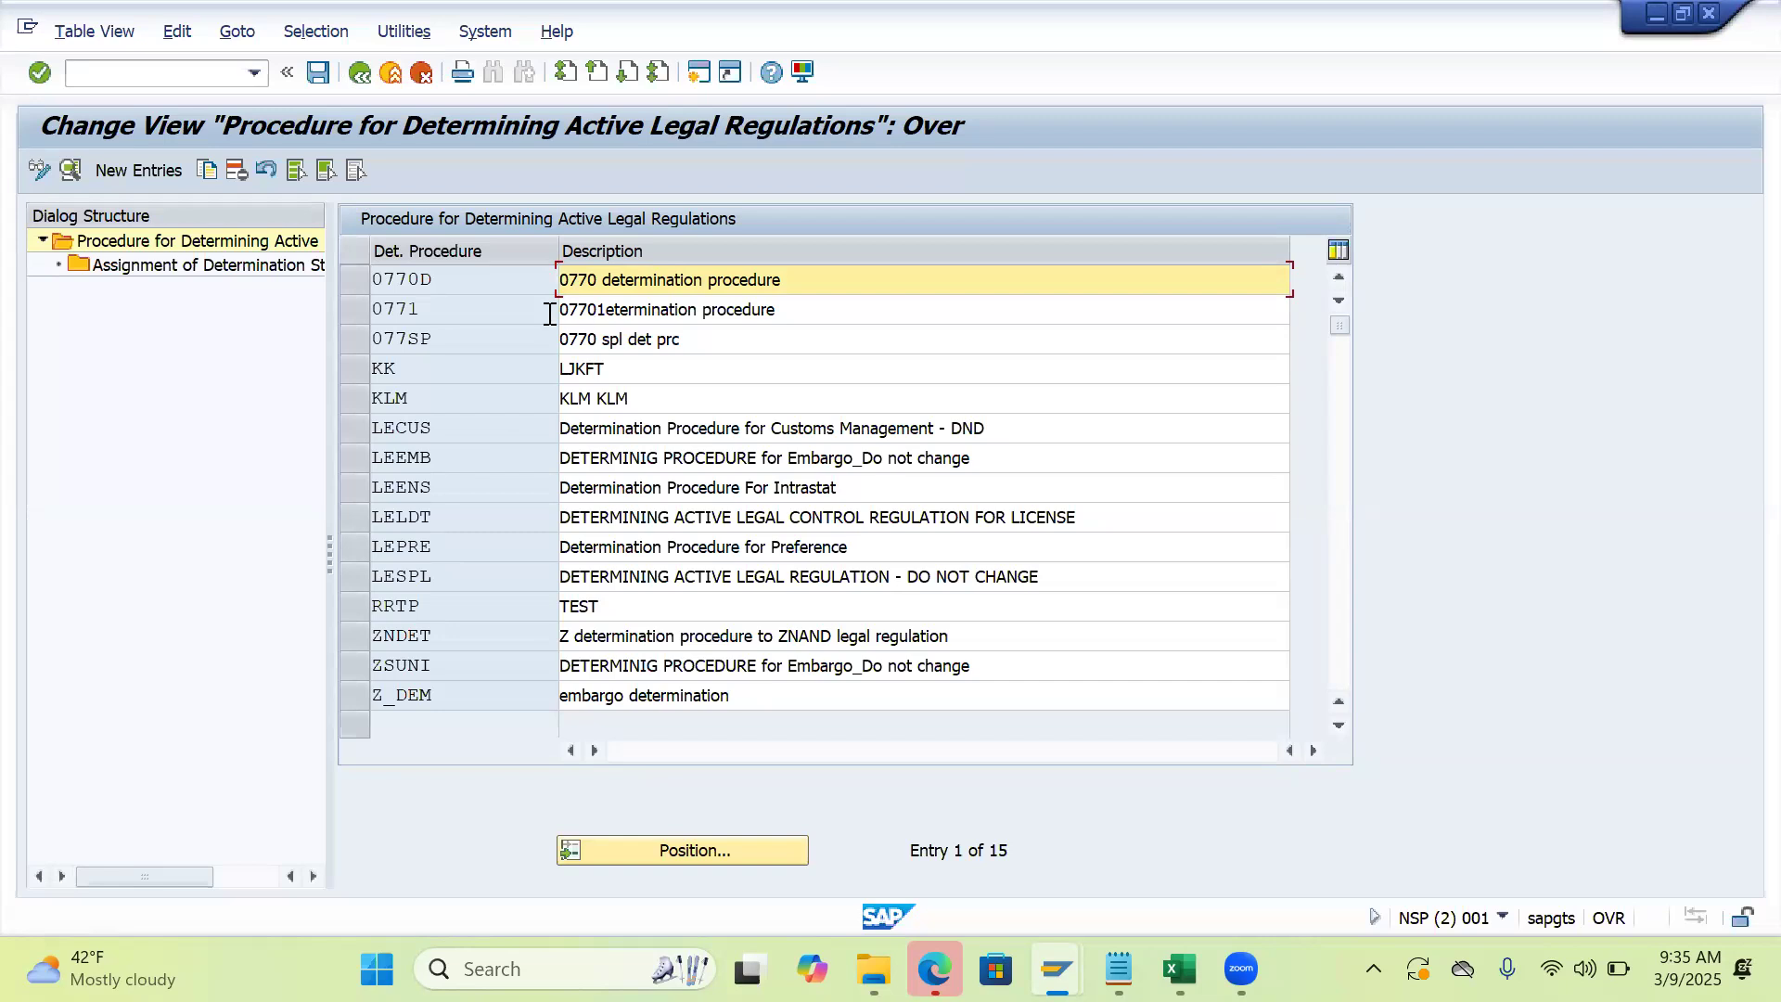
# - Compare determination procedures 0770D, LECUS and Z_DEM in the list, then return to the IMG
pyautogui.click(438, 278)
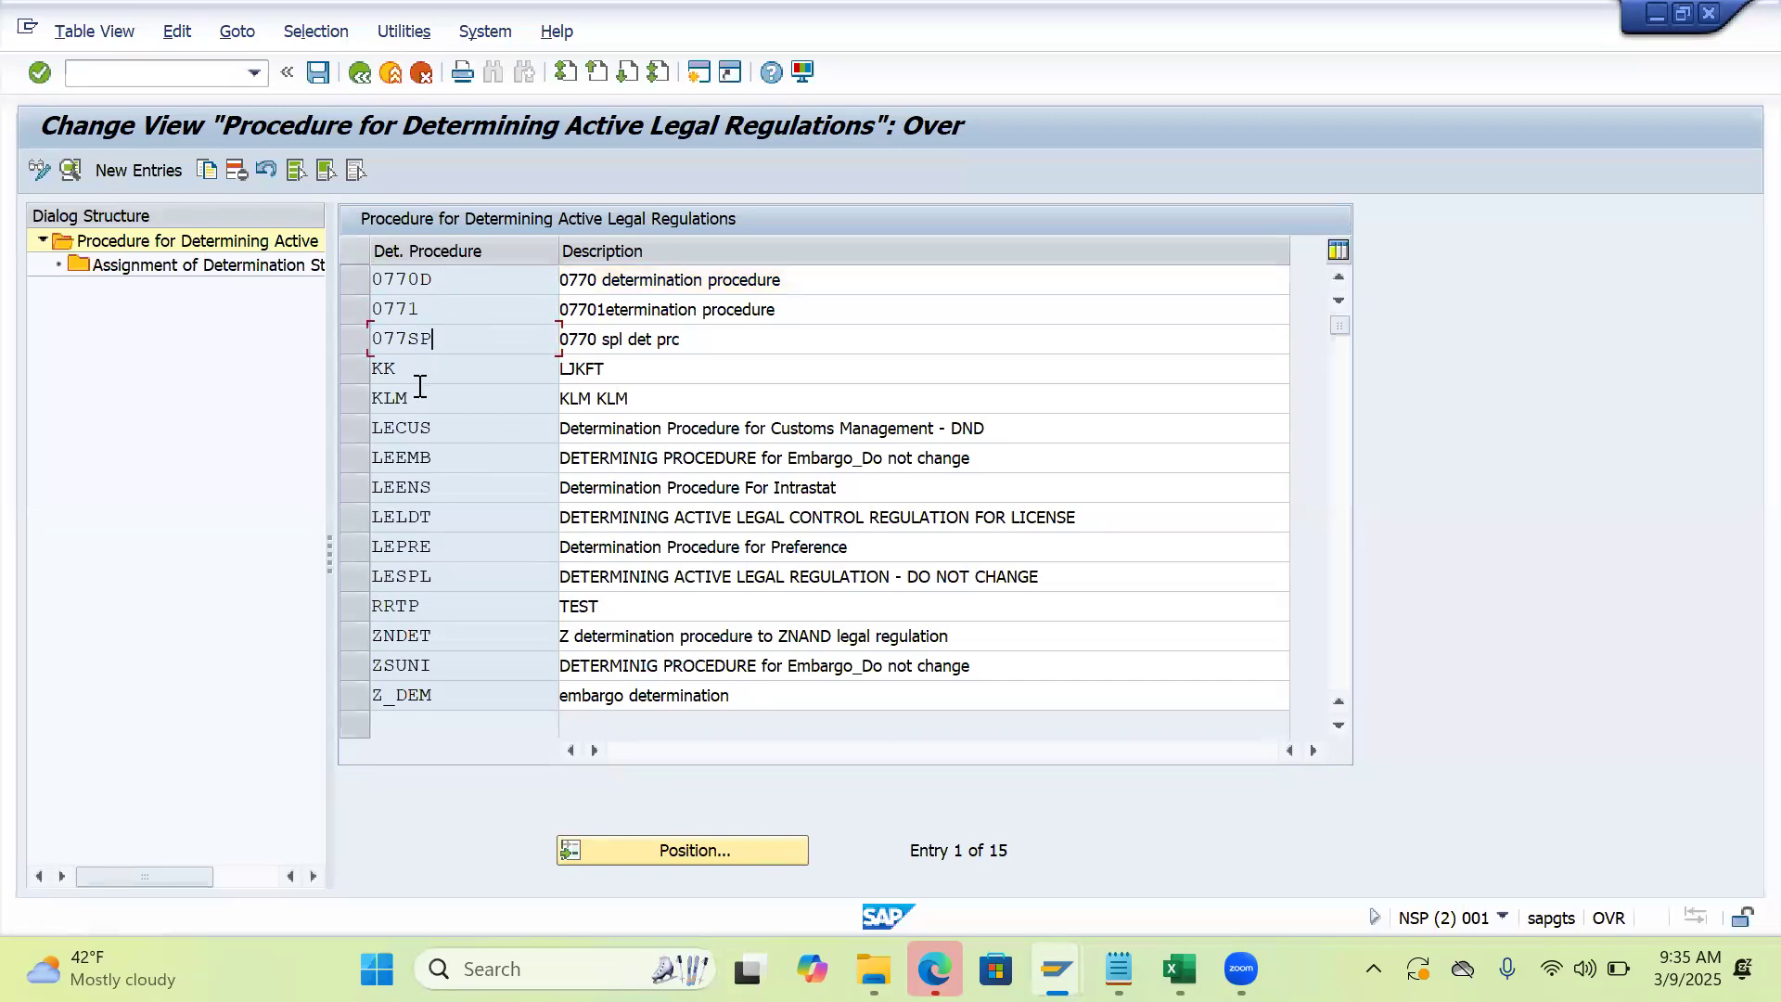
pyautogui.click(419, 429)
pyautogui.click(412, 705)
pyautogui.click(360, 75)
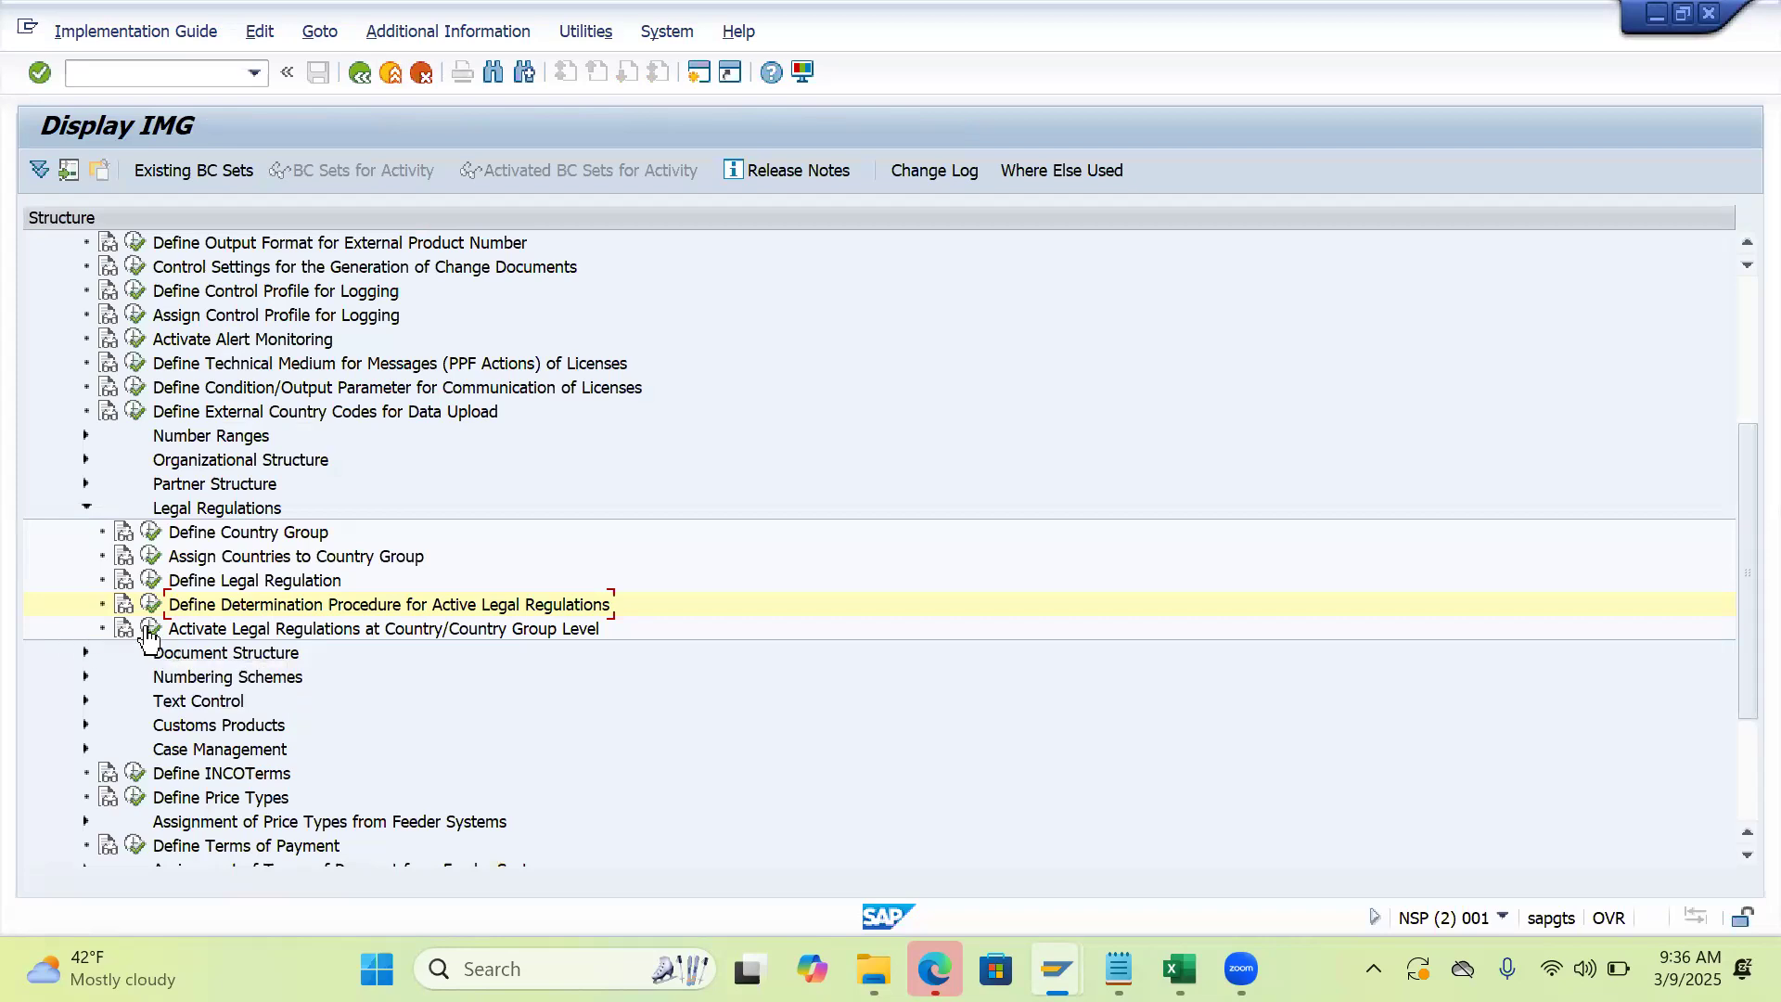
# - Open country-level activations and confirm legal regulation 0770 is active for India
pyautogui.doubleClick(338, 628)
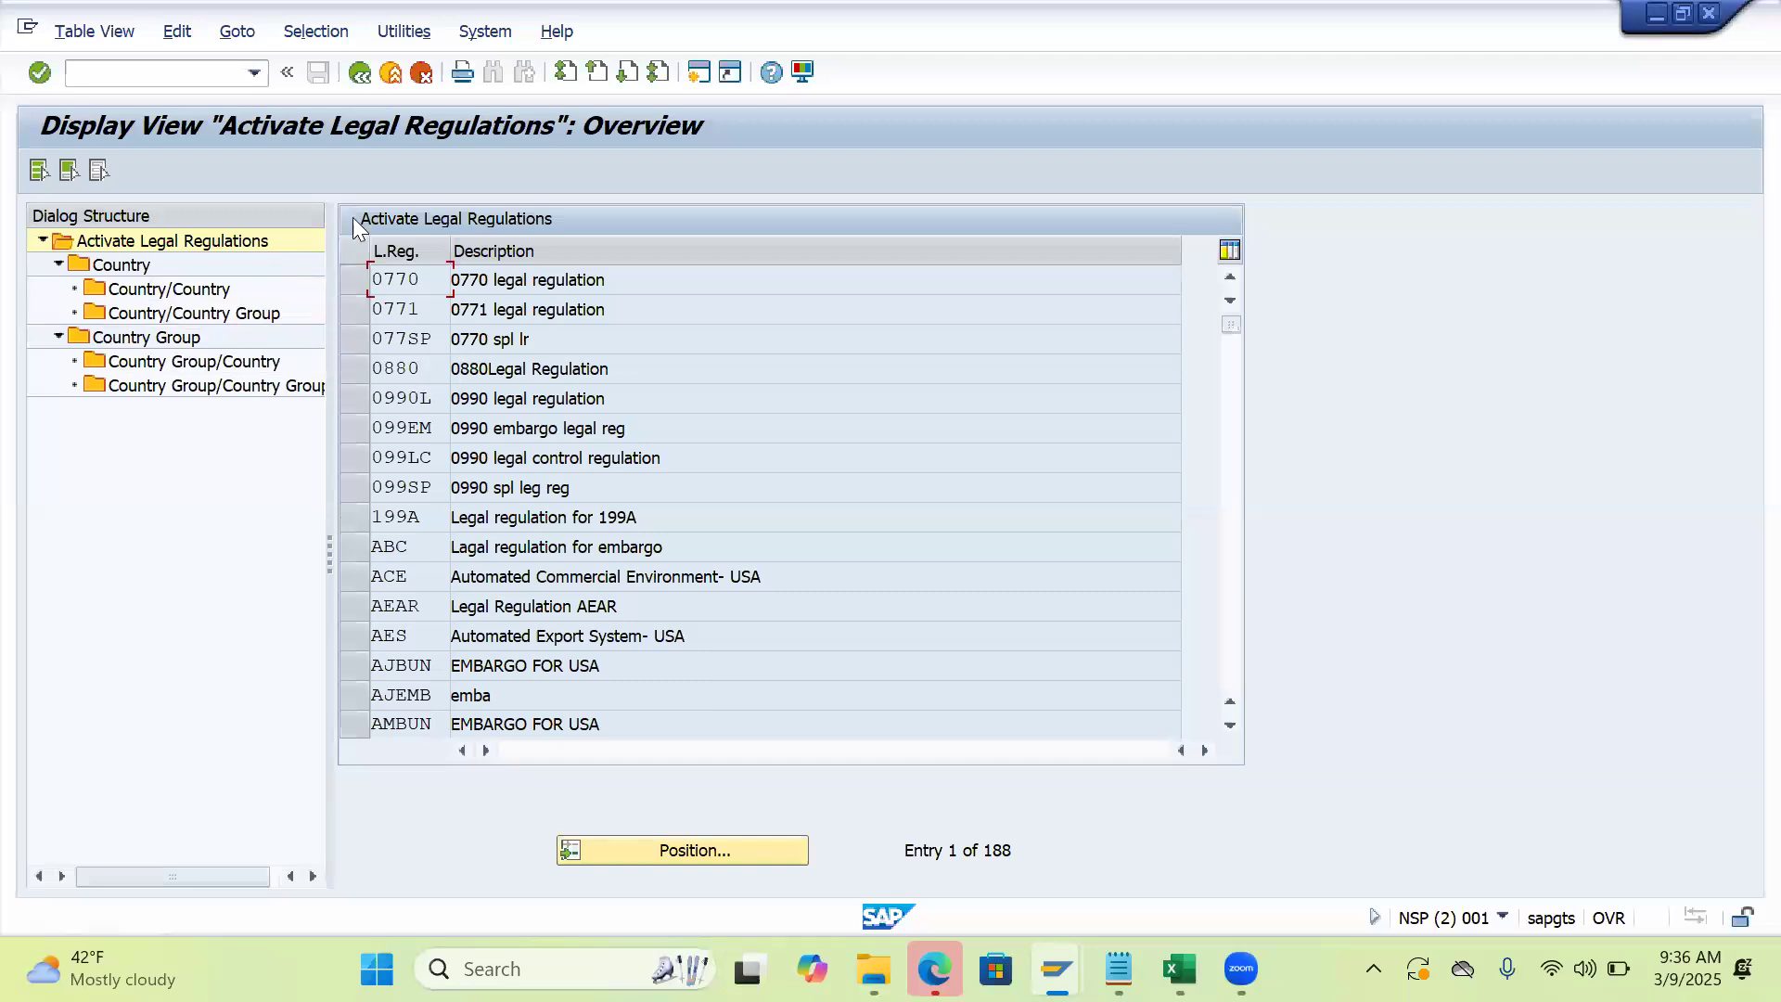
pyautogui.moveTo(439, 286); pyautogui.dragTo(299, 287)
pyautogui.click(354, 279)
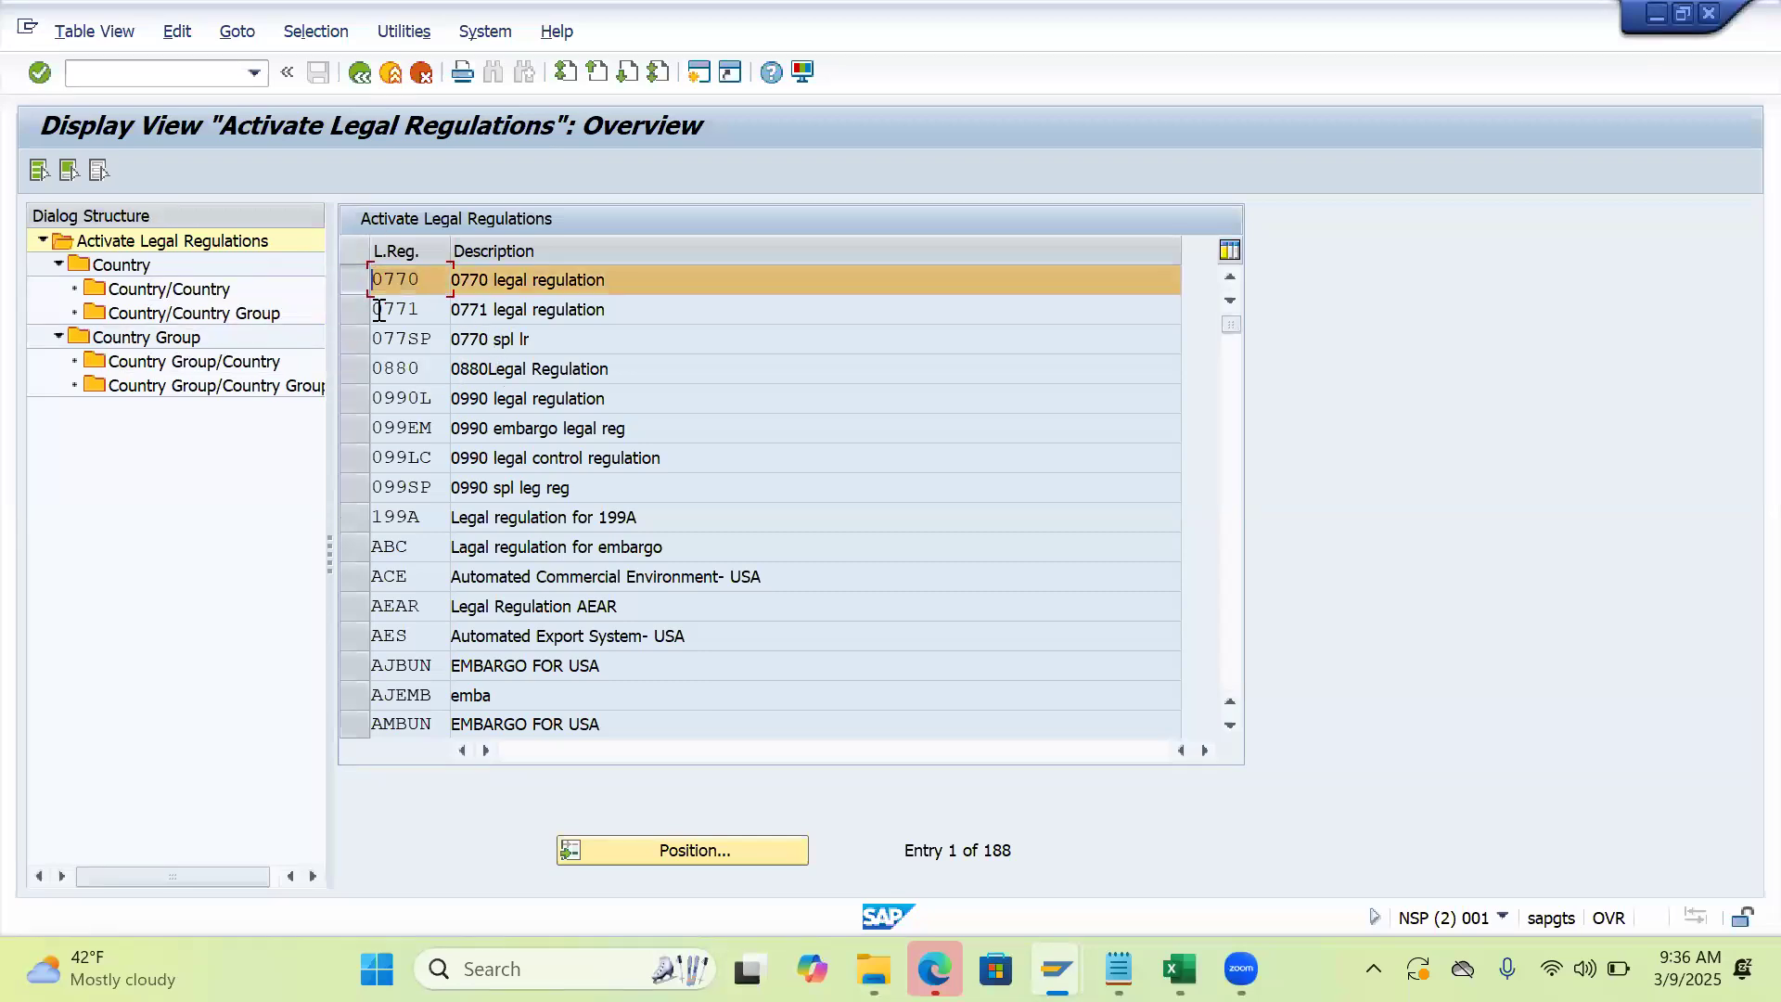
pyautogui.doubleClick(121, 264)
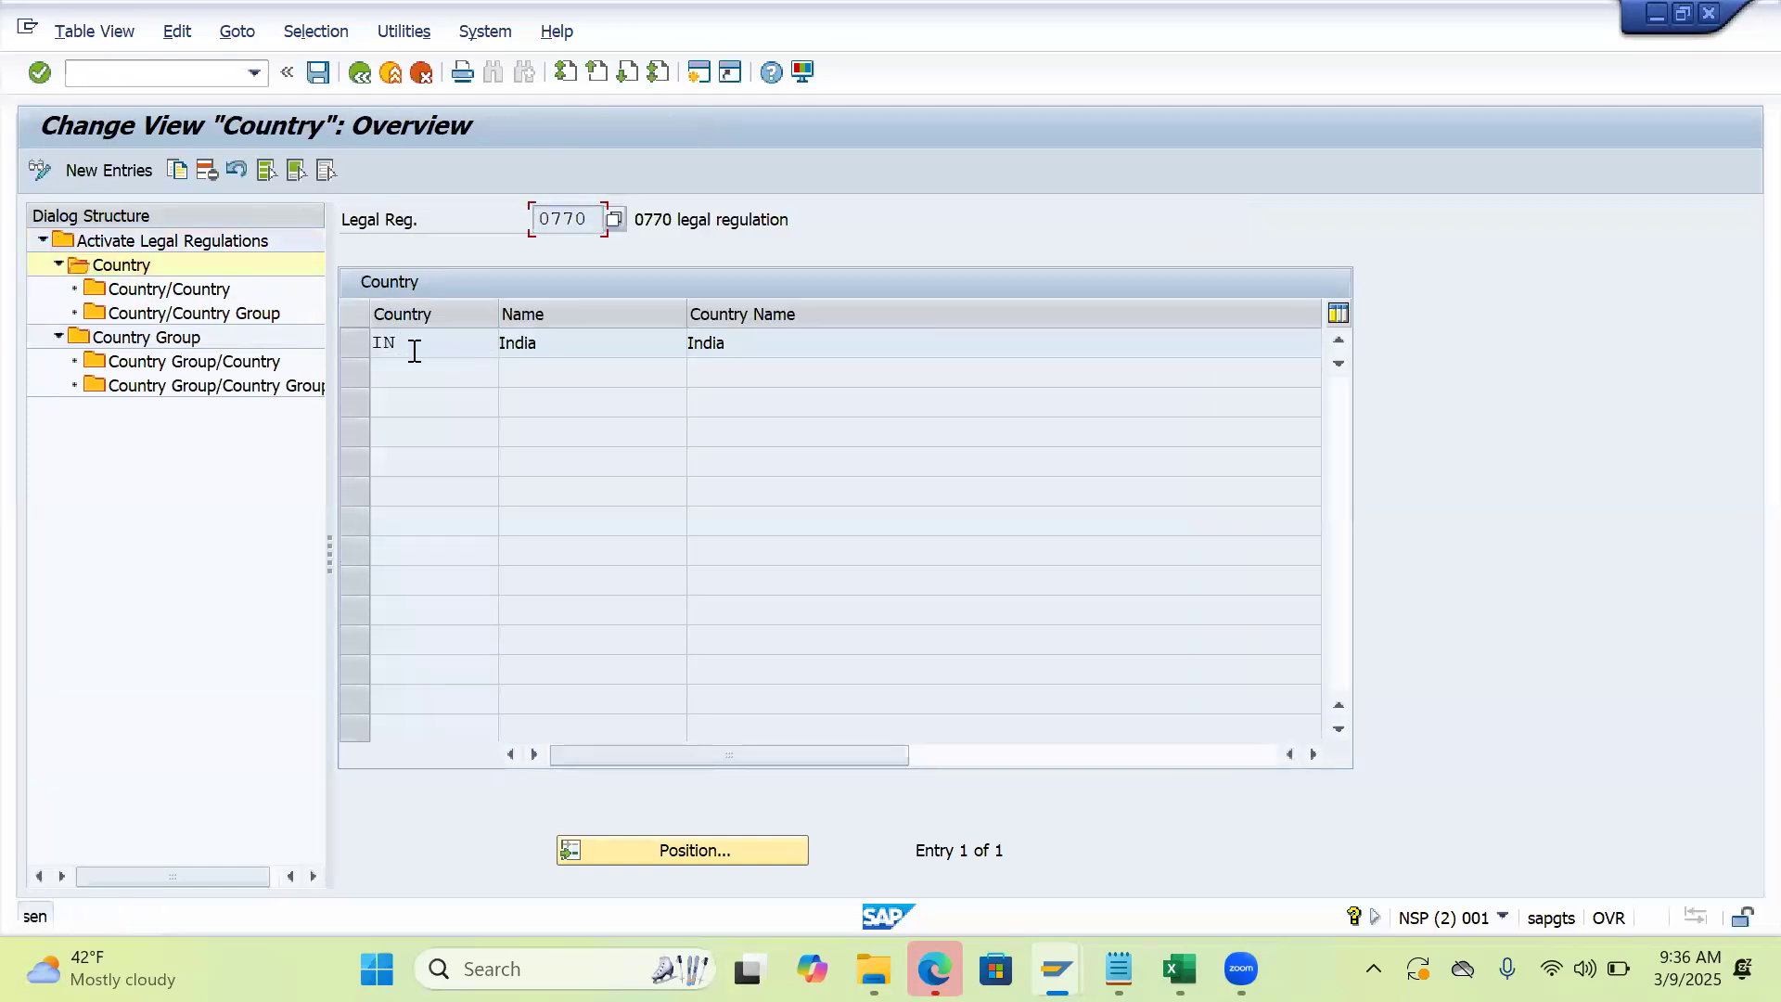
pyautogui.click(361, 74)
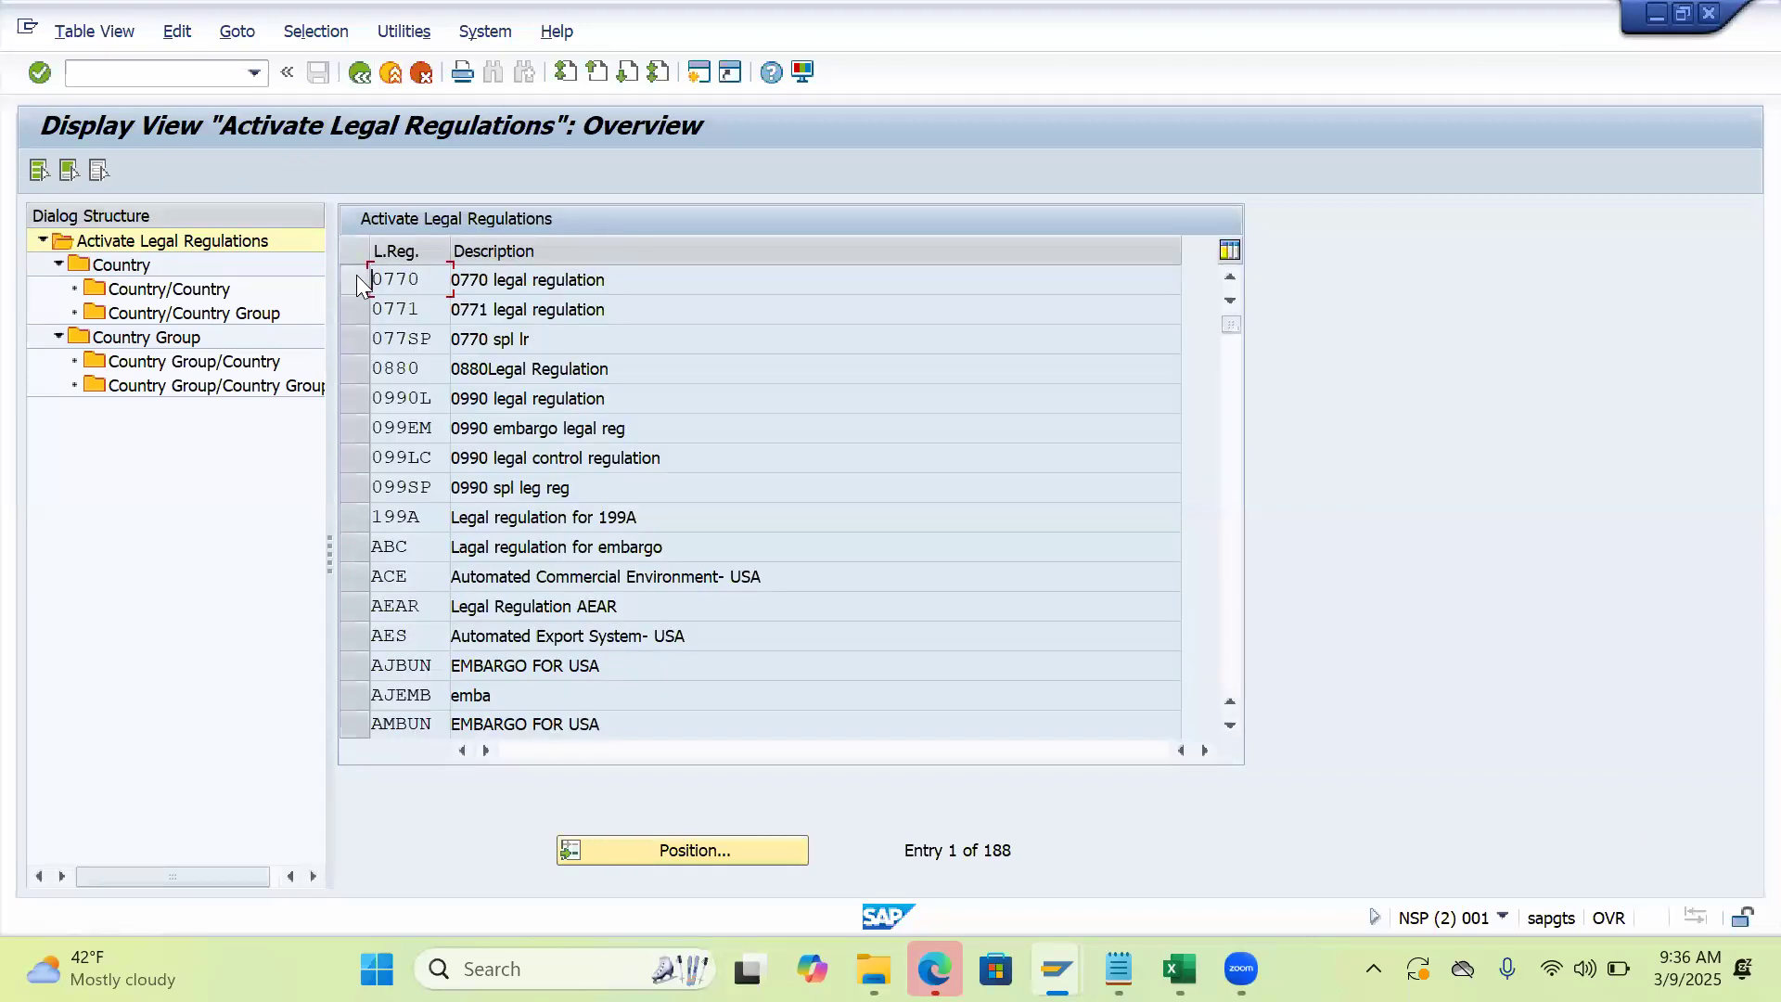
# - Confirm legal regulation 0771 is active for Angola, then return to the IMG
pyautogui.click(358, 276)
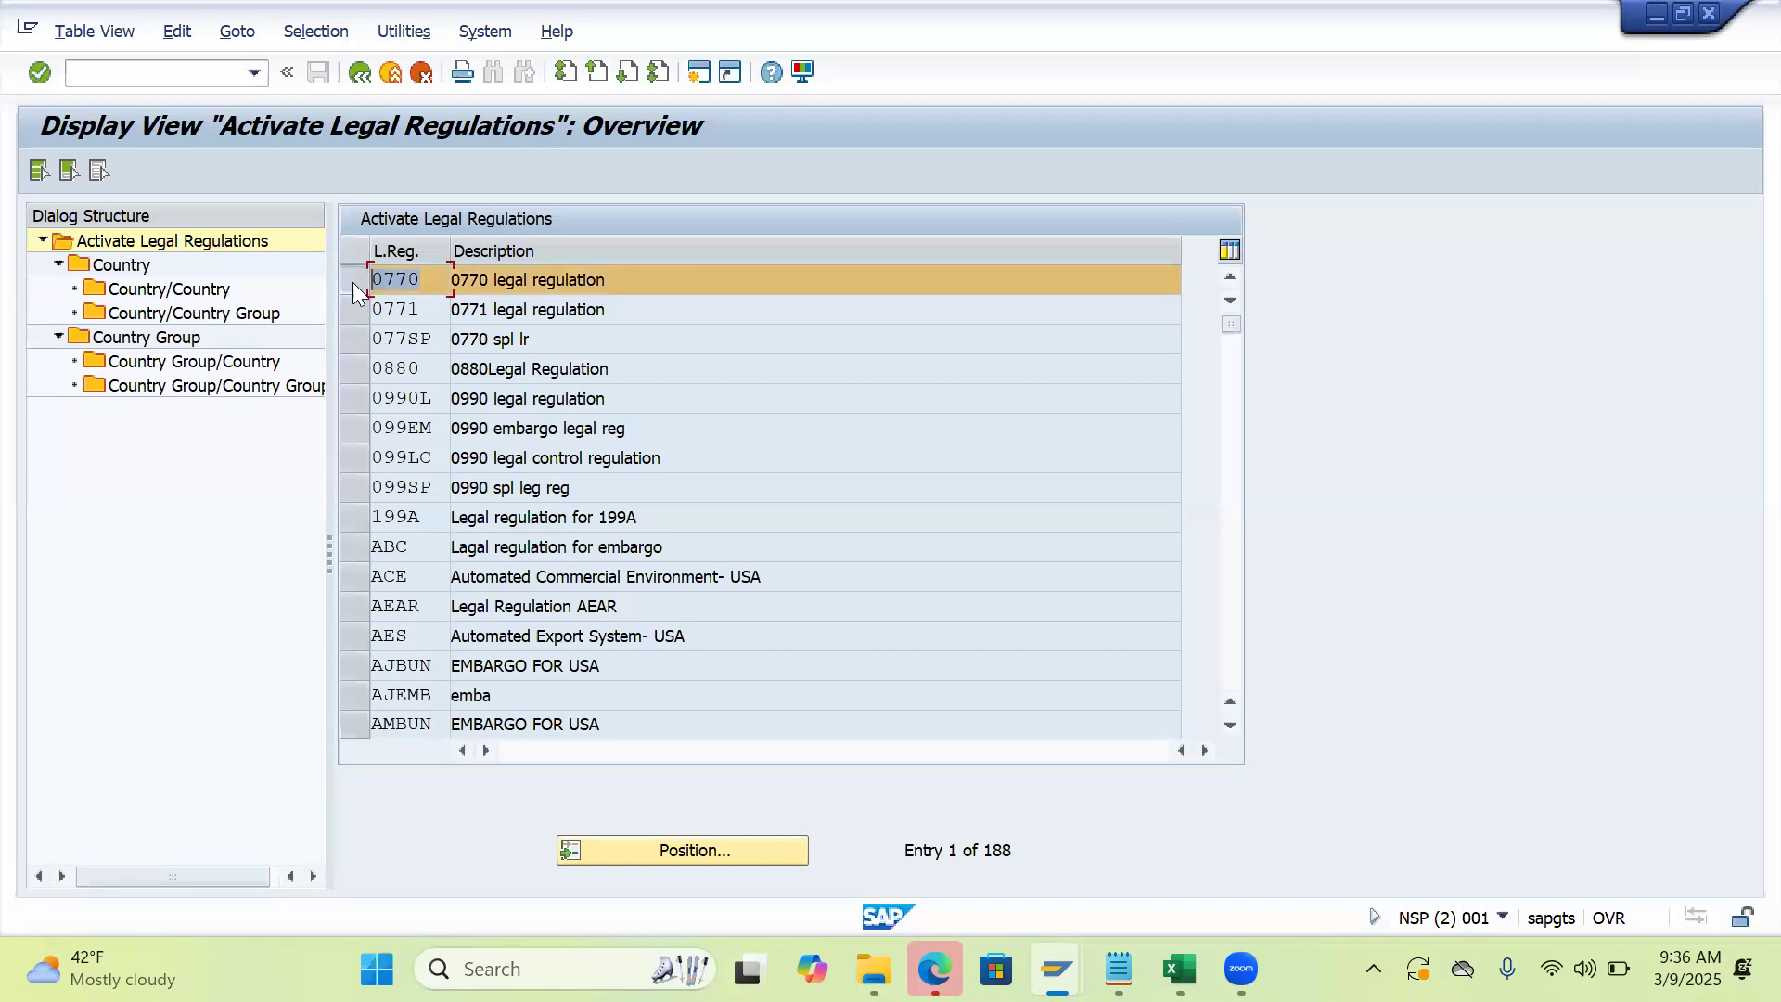
pyautogui.click(353, 282)
pyautogui.click(353, 314)
pyautogui.doubleClick(148, 288)
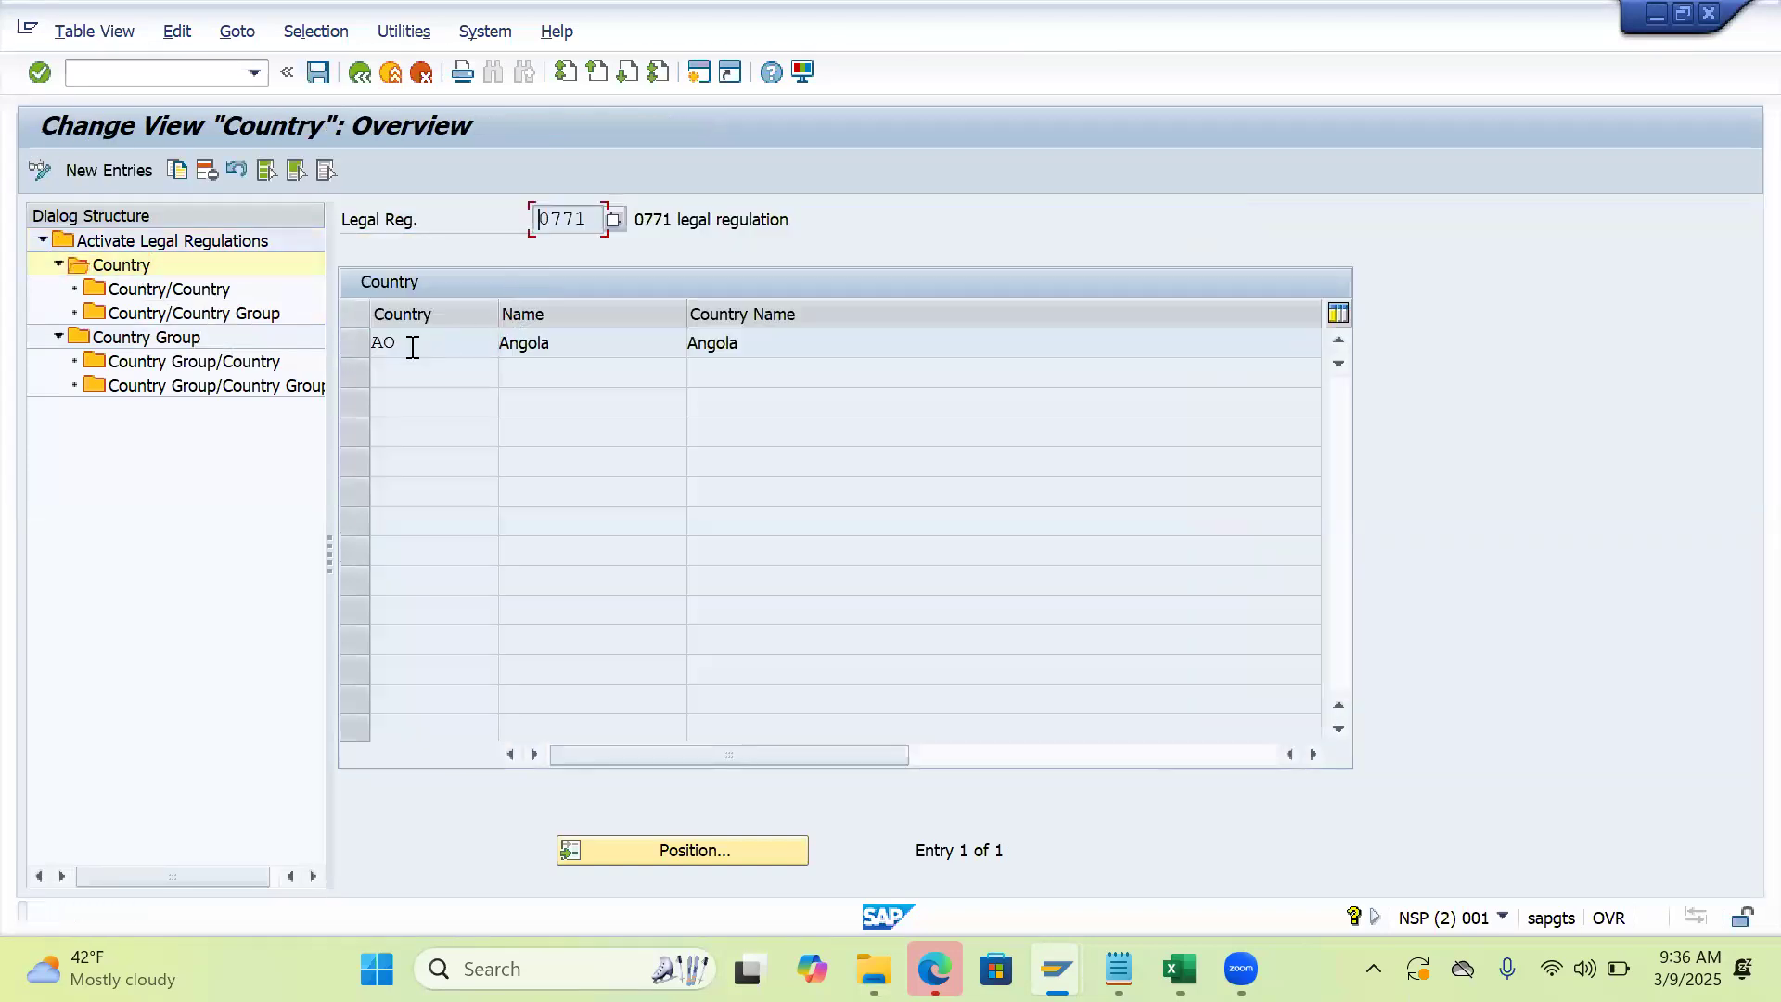
pyautogui.click(358, 75)
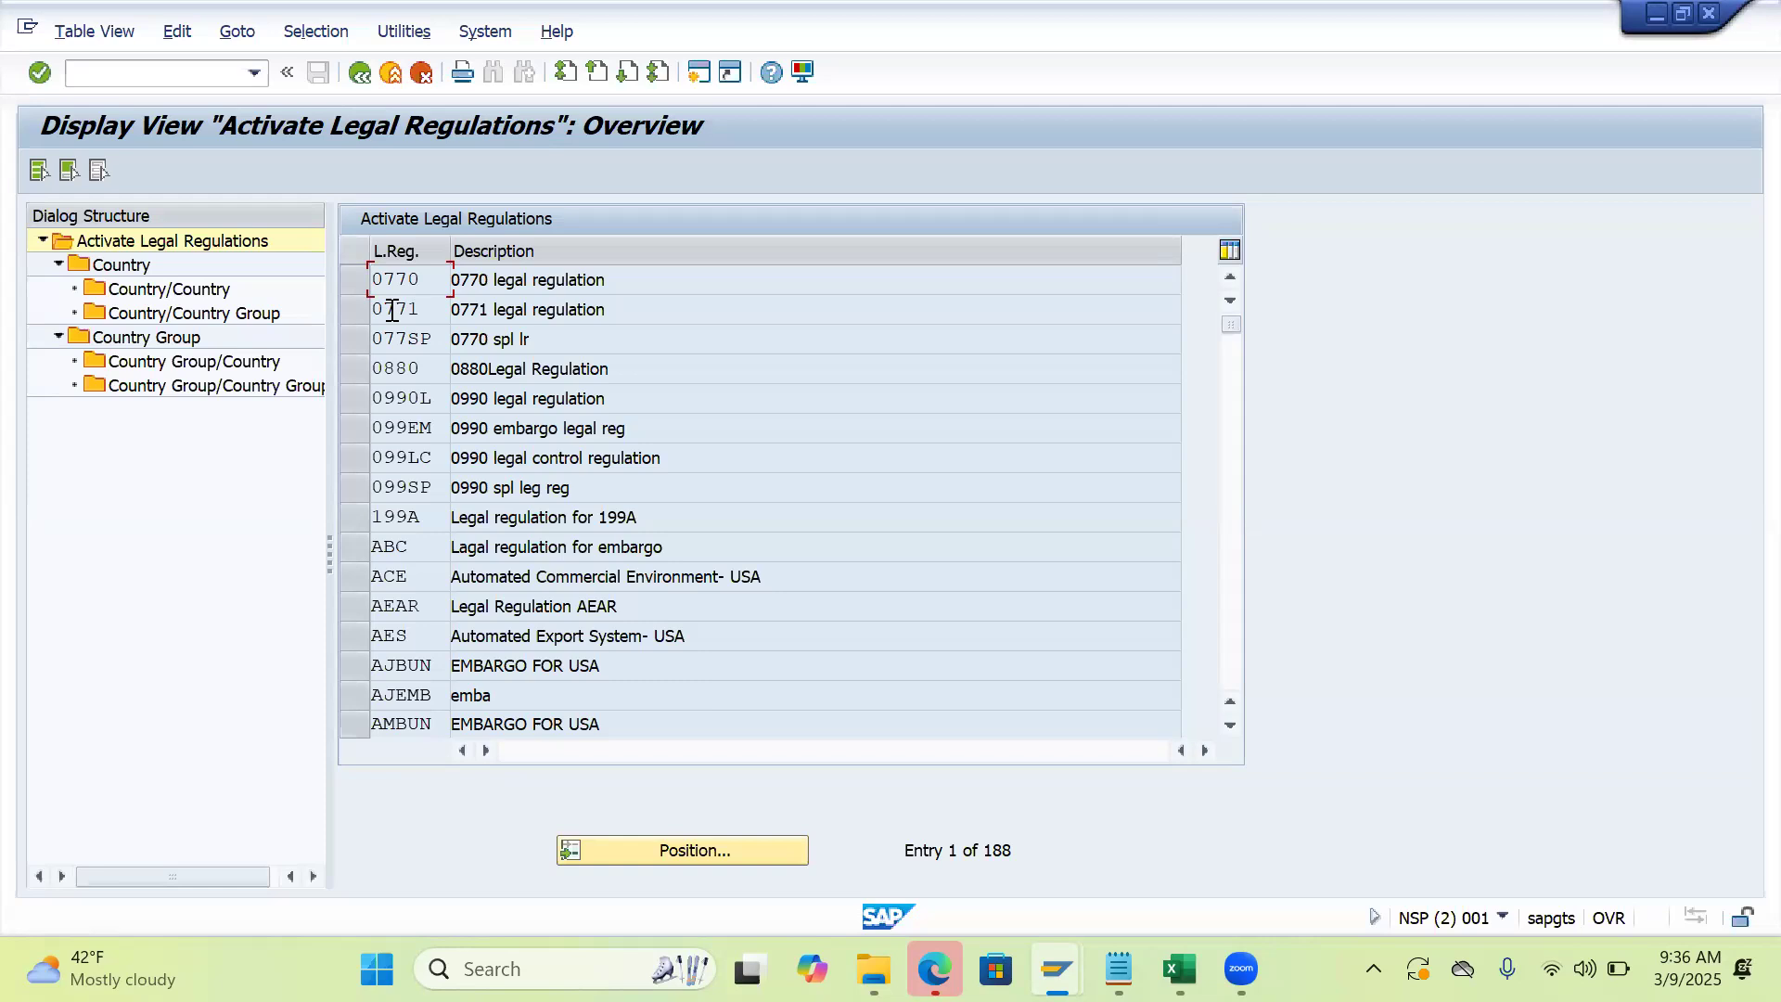
pyautogui.click(366, 83)
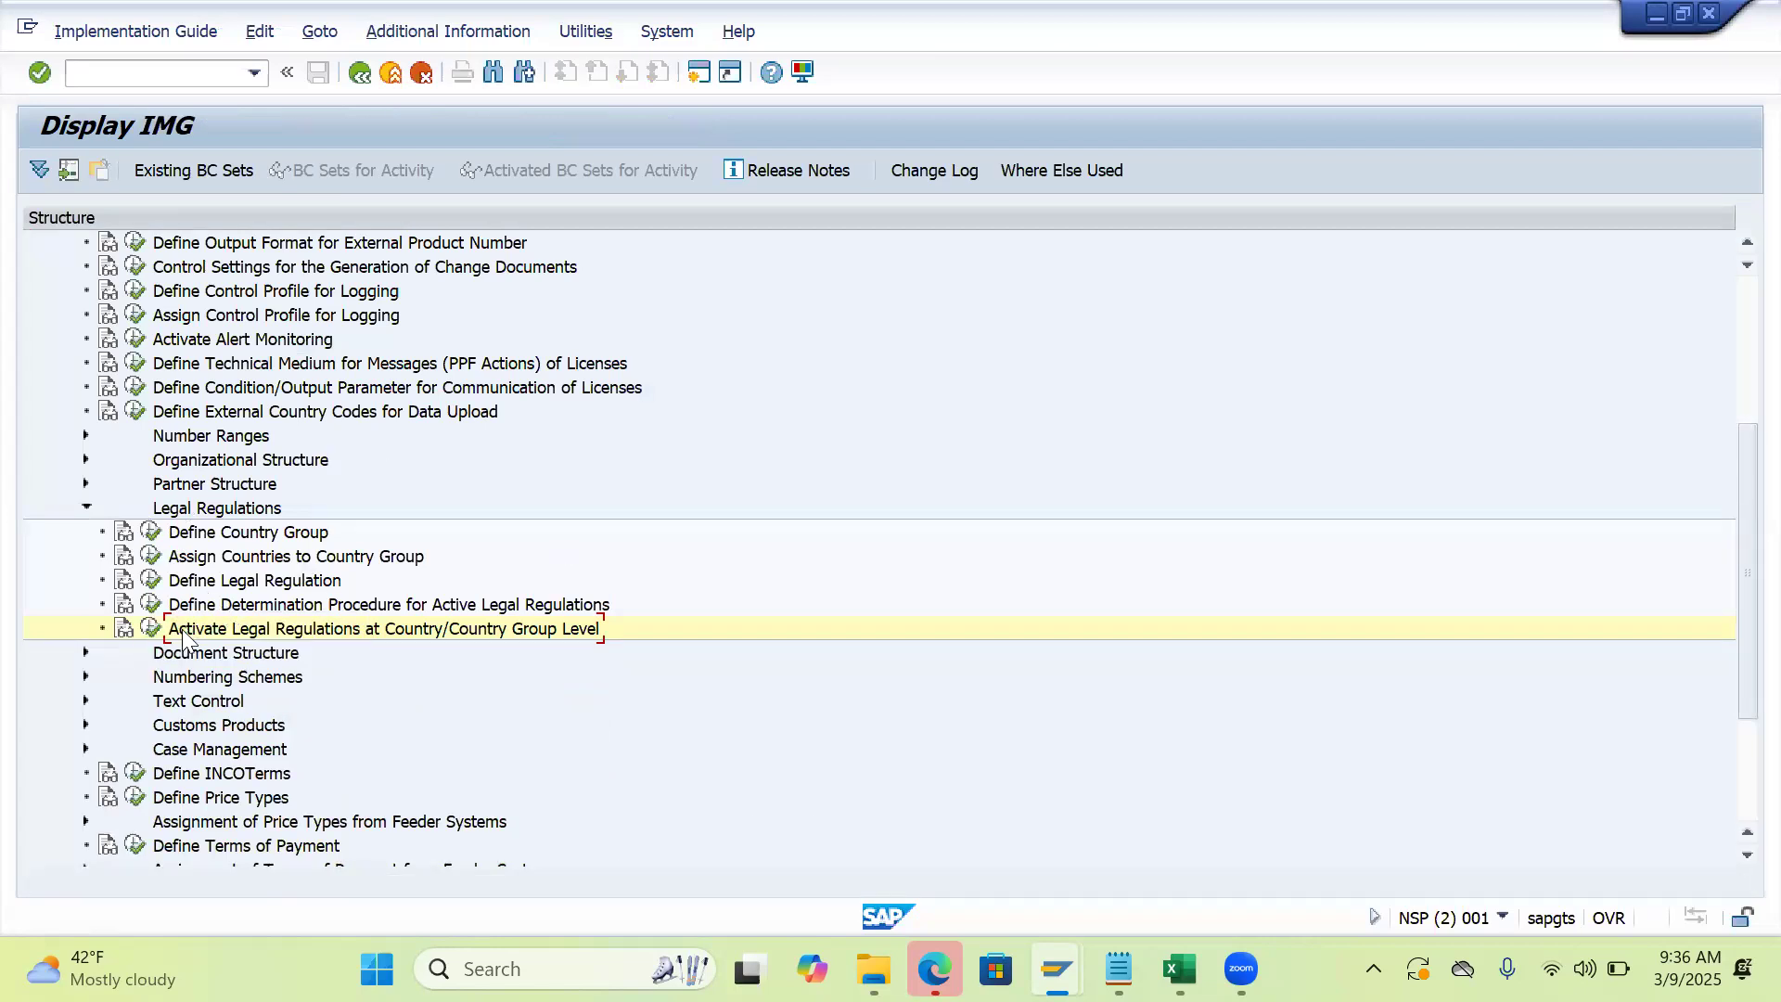
pyautogui.click(216, 609)
pyautogui.click(223, 633)
pyautogui.click(429, 604)
pyautogui.click(301, 639)
# - Expand and collapse the Legal Regulations branch in the IMG tree
pyautogui.scroll(-2, 446, 640)
pyautogui.scroll(-1, 313, 570)
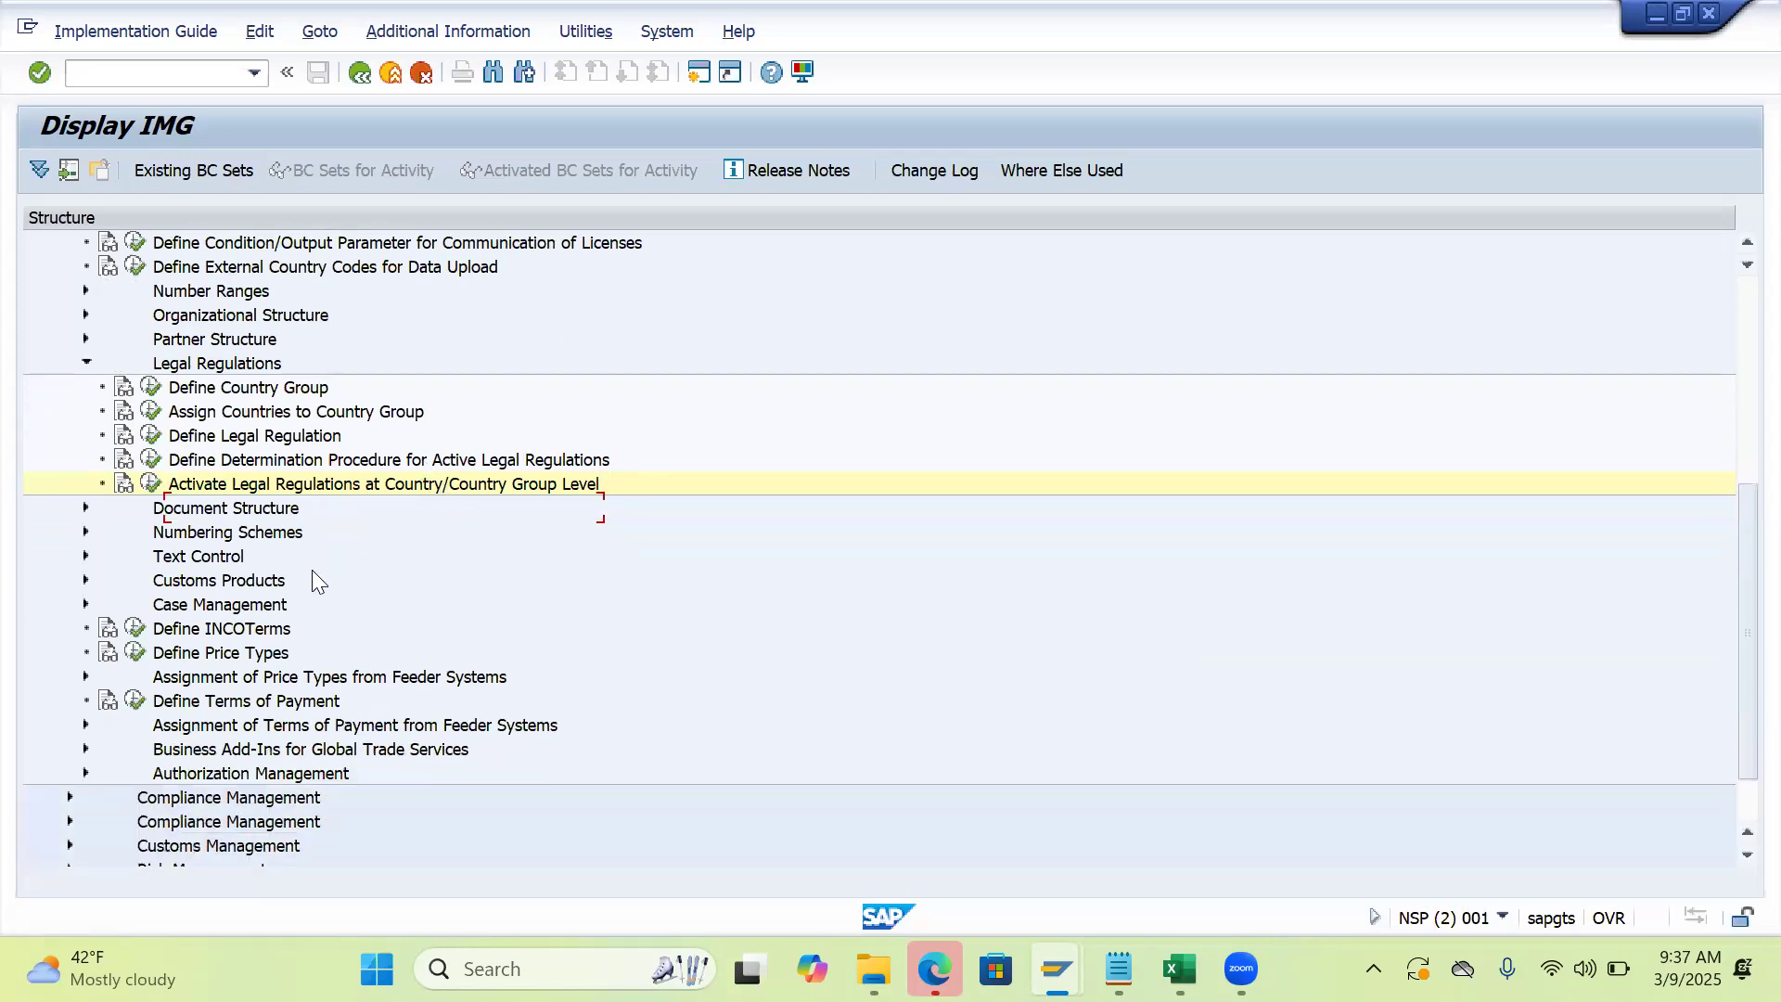
pyautogui.click(86, 340)
pyautogui.scroll(1, 211, 373)
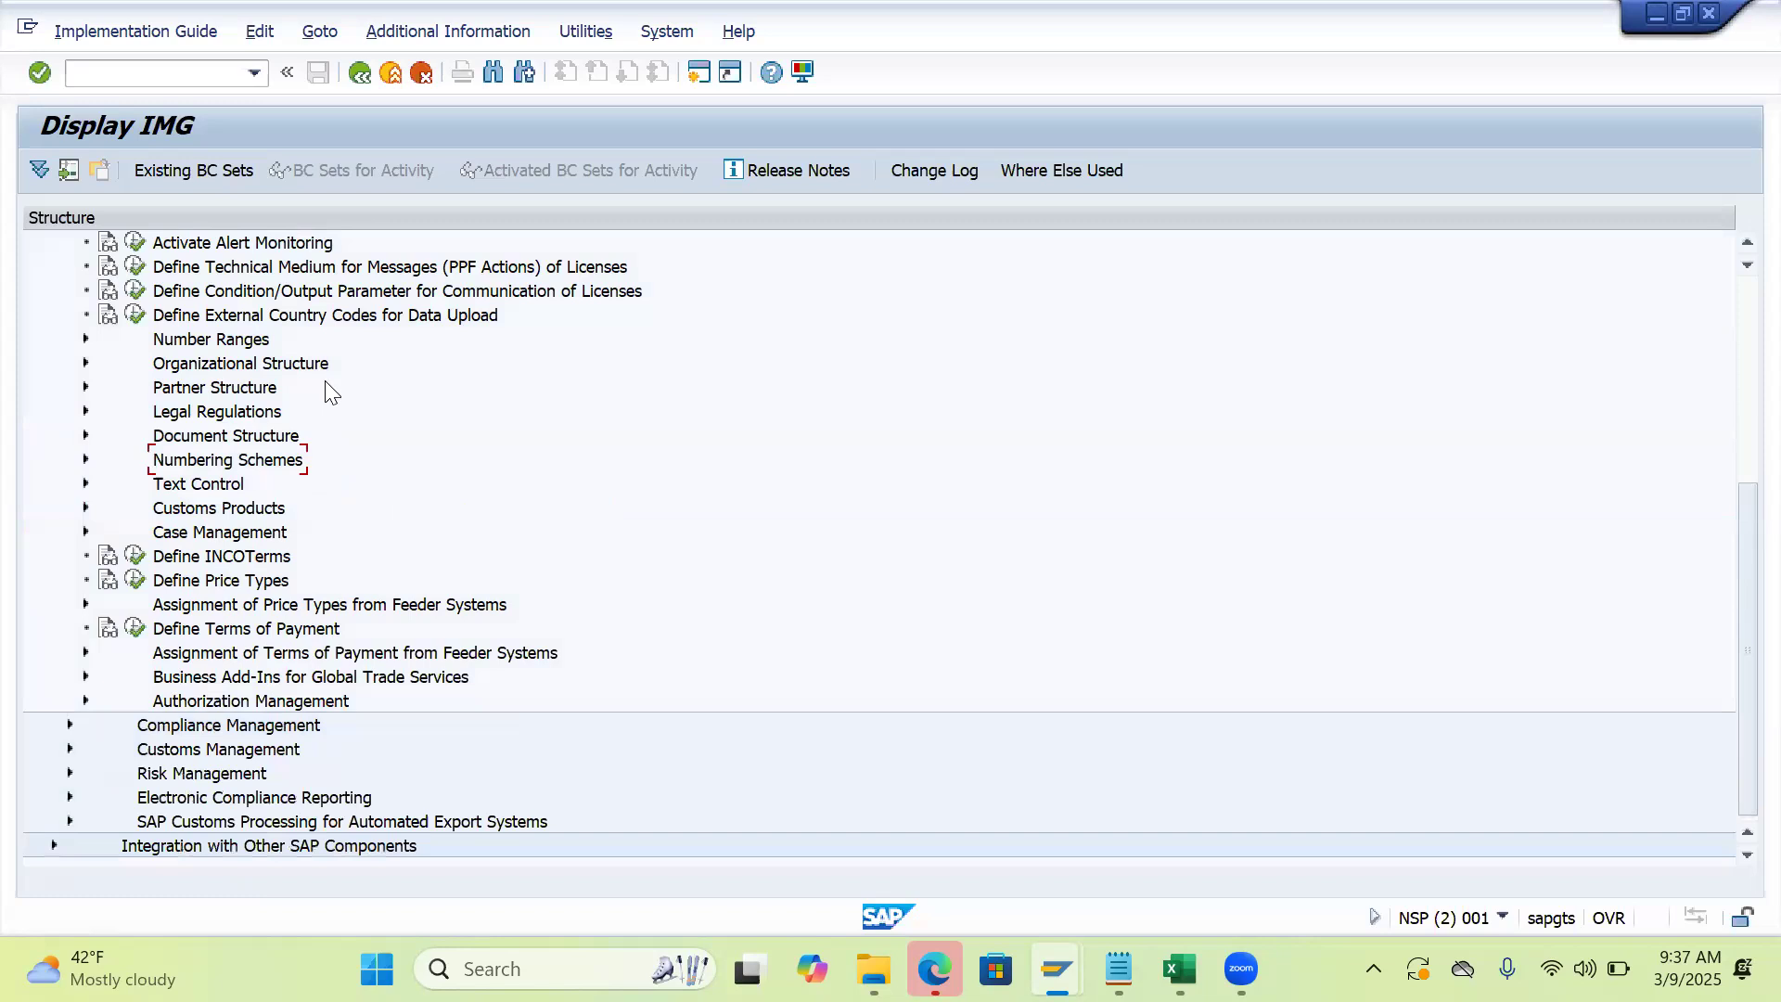
pyautogui.click(85, 411)
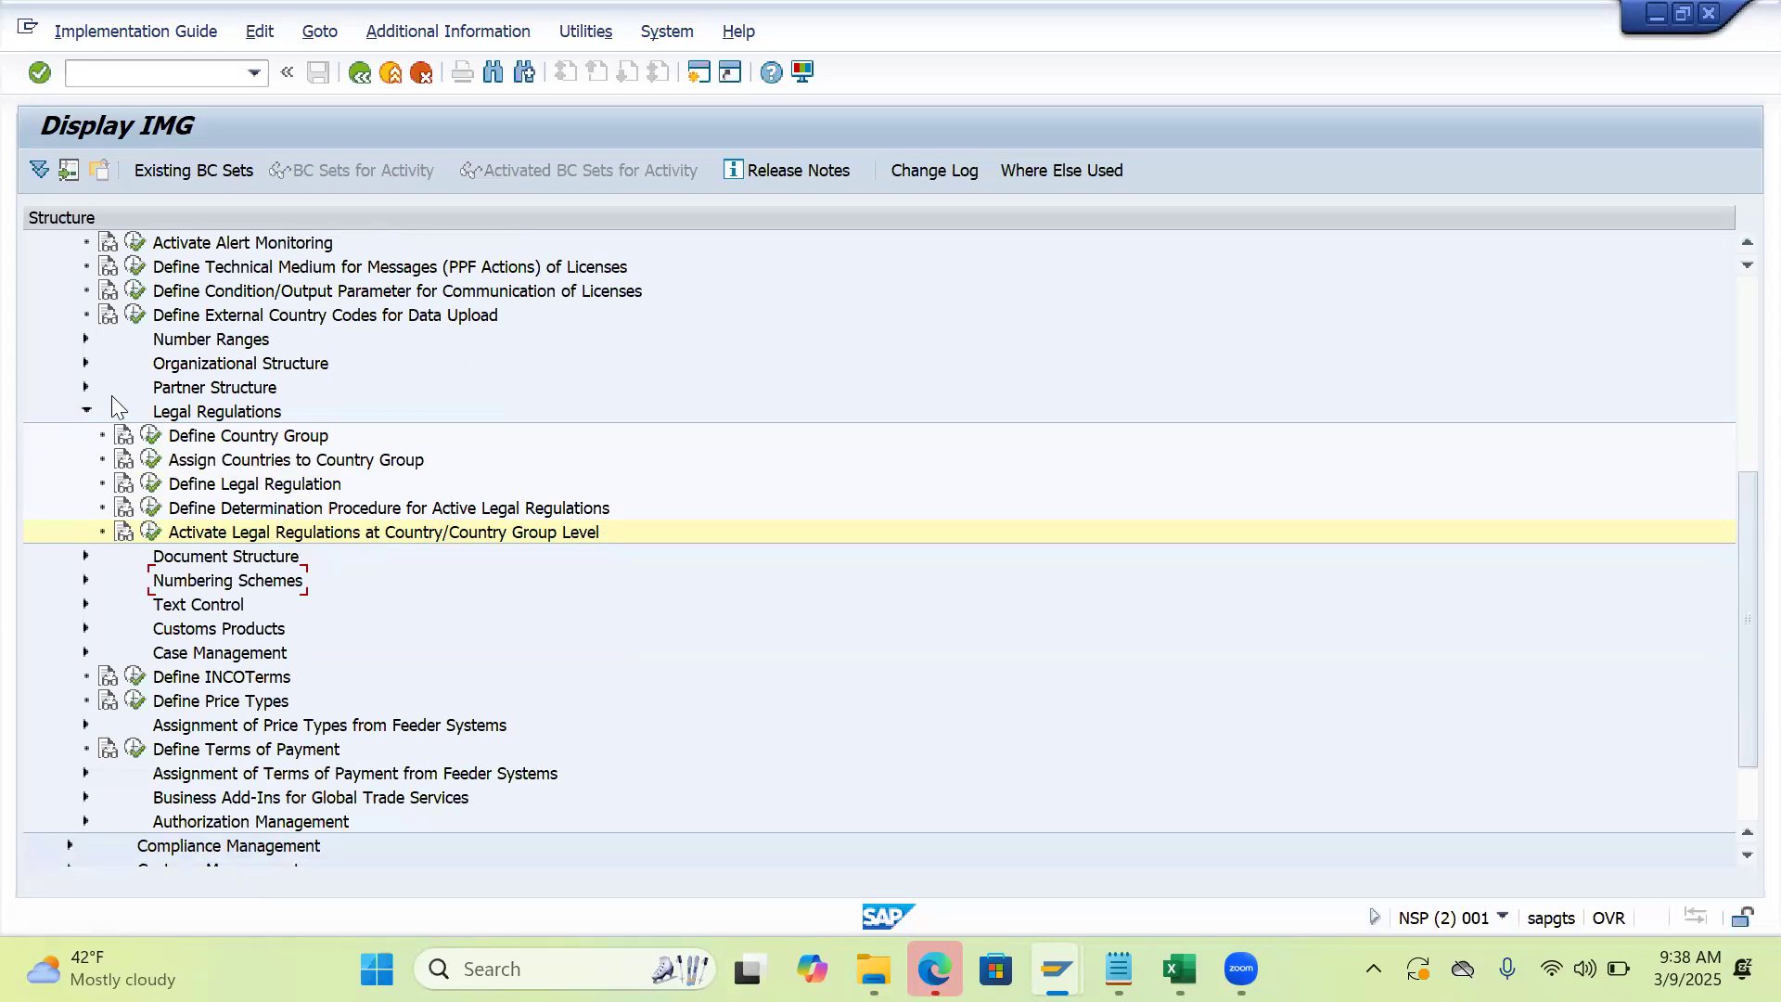
pyautogui.click(85, 411)
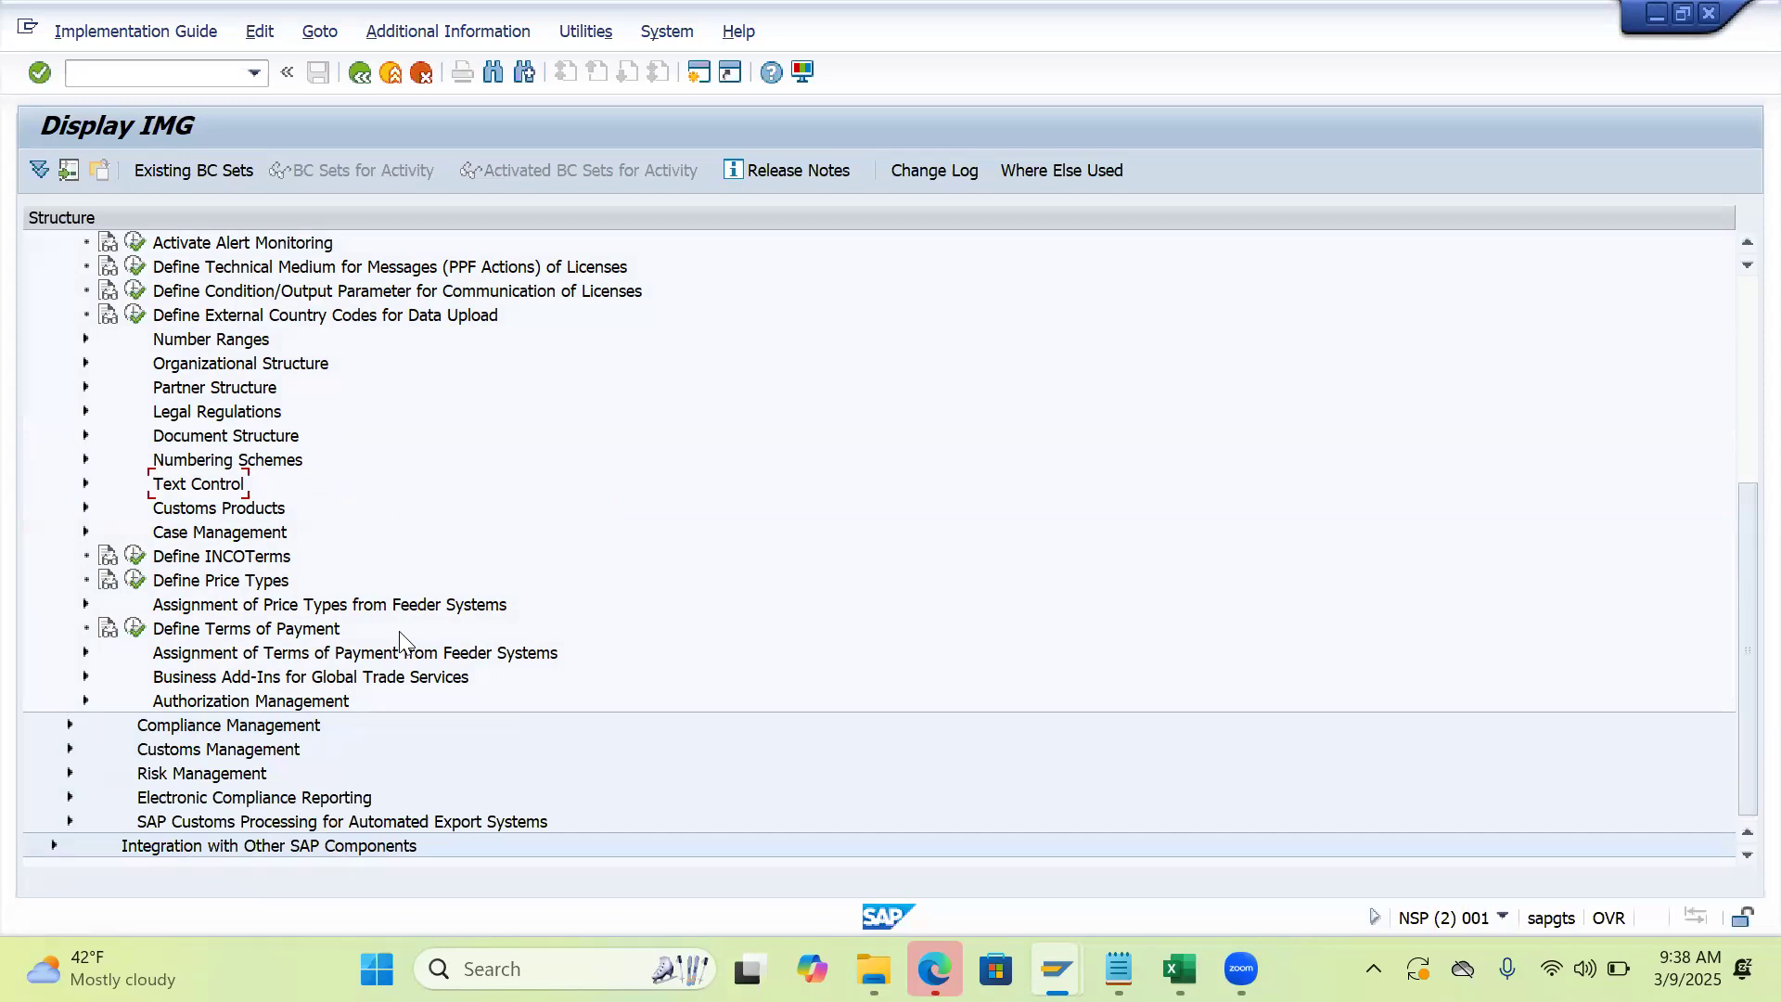
# - Expand Compliance Management and browse Embargo Check, Sanctioned Party List Screening and Legal Control
pyautogui.click(70, 724)
pyautogui.scroll(-1, 247, 755)
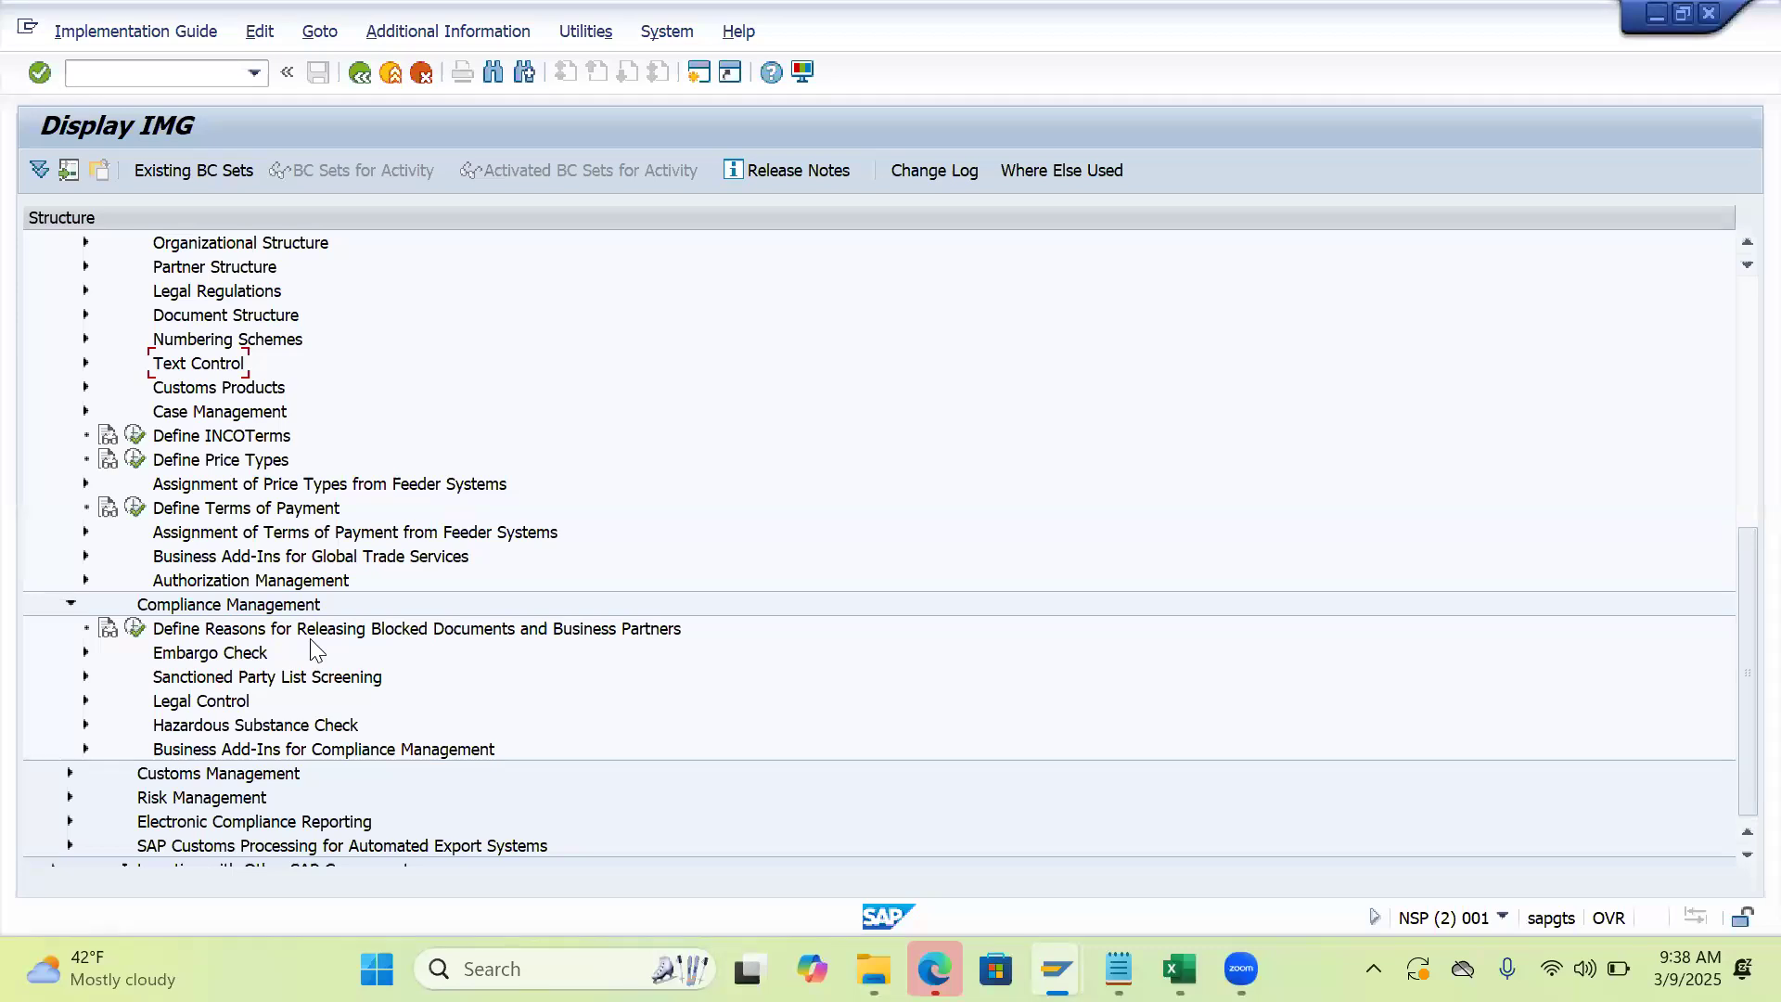
pyautogui.scroll(-1, 330, 538)
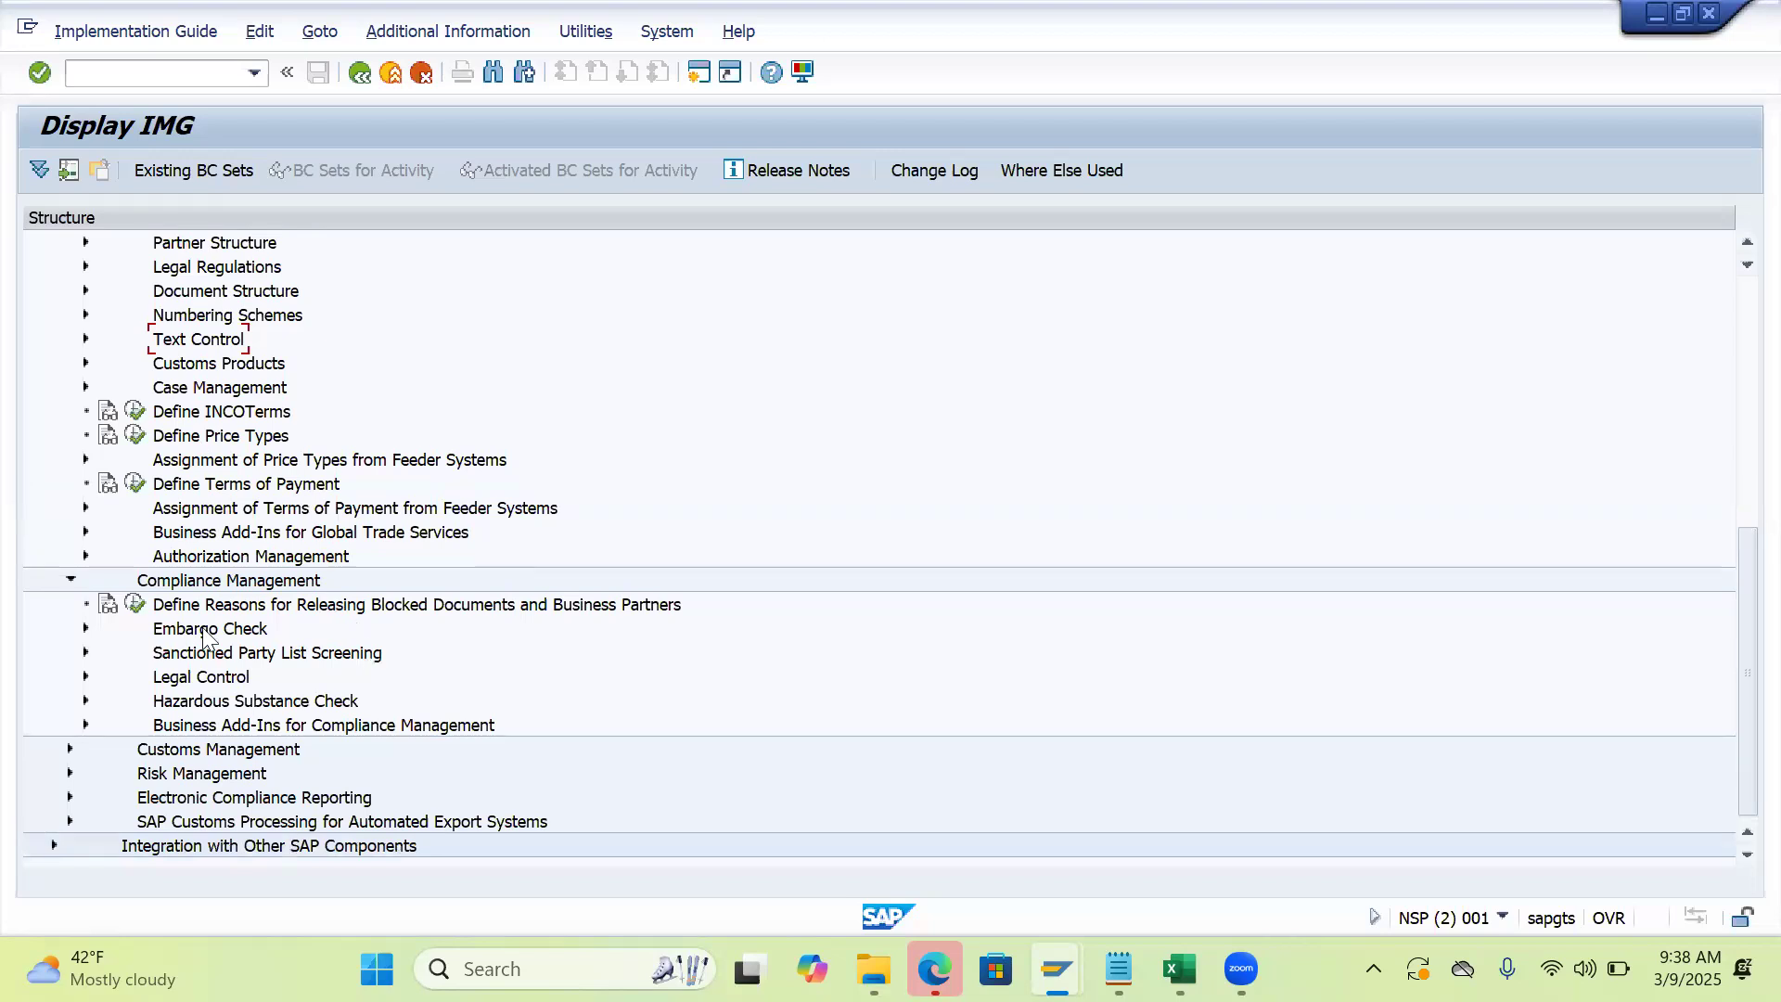
pyautogui.click(202, 668)
pyautogui.click(208, 676)
pyautogui.click(254, 635)
pyautogui.click(235, 653)
pyautogui.click(214, 678)
# - Review EMBUN's release reasons, viewing reason 10's details, in Define Reasons for Releasing Blocked Documents
pyautogui.click(136, 604)
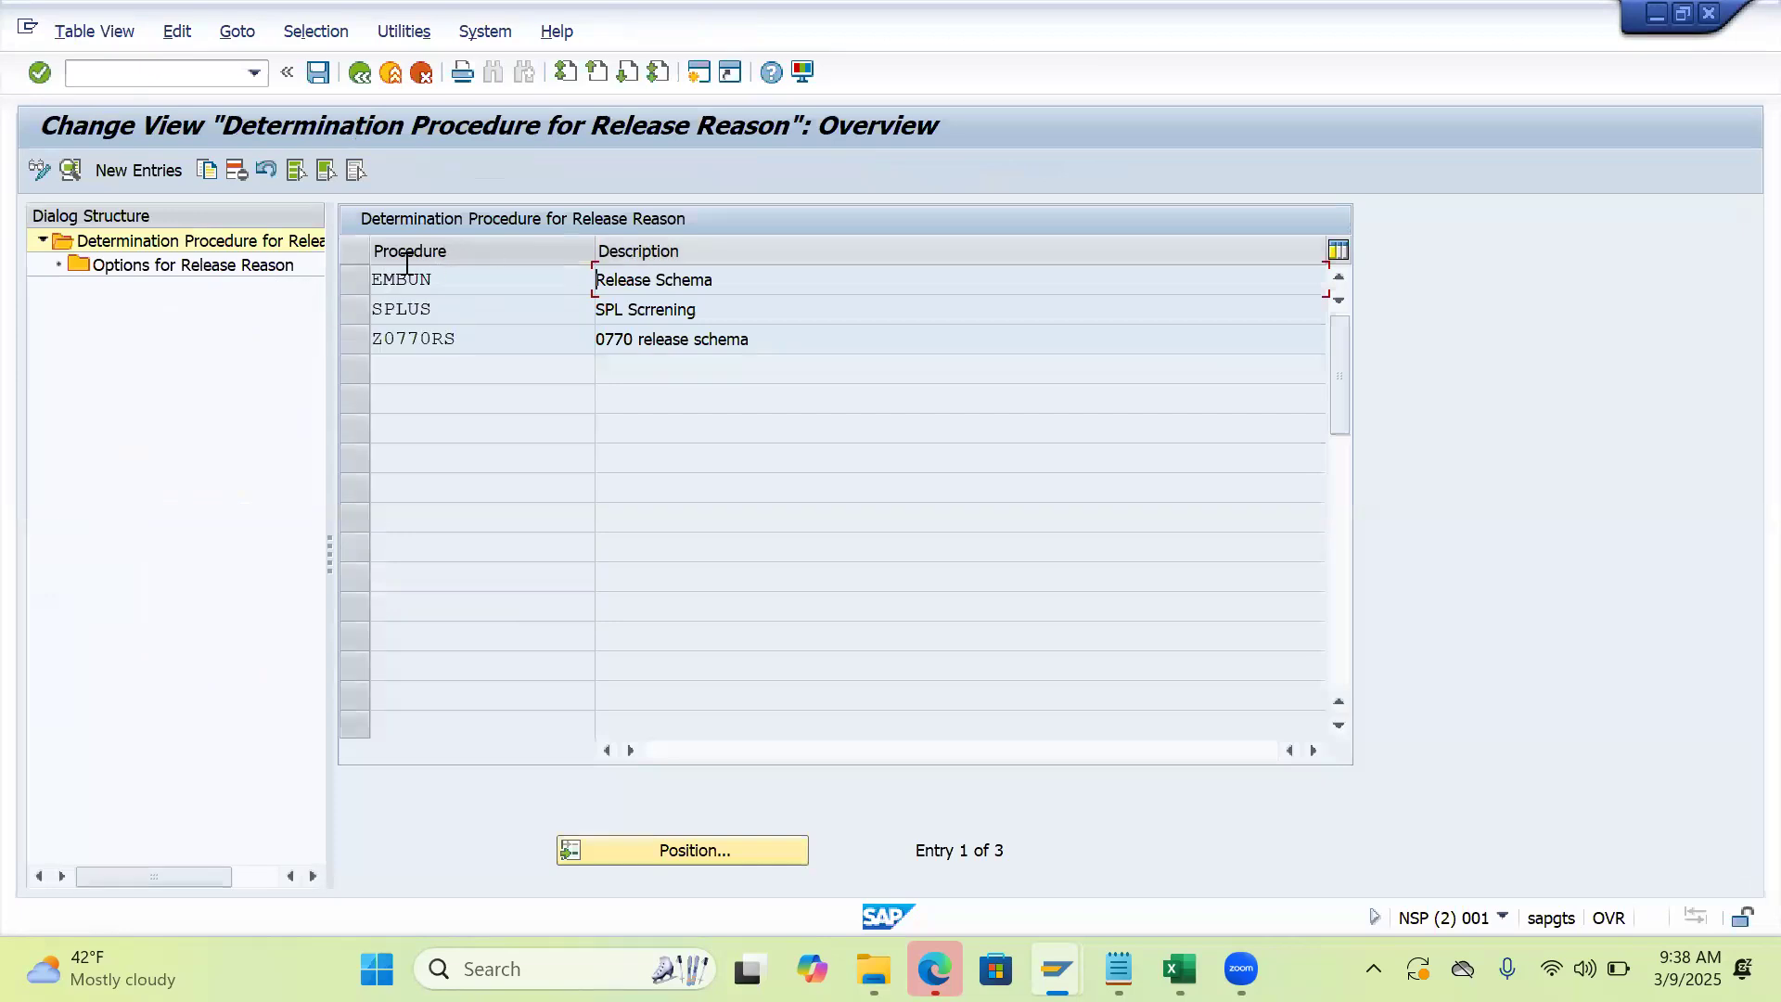
pyautogui.click(433, 310)
pyautogui.click(360, 279)
pyautogui.doubleClick(193, 266)
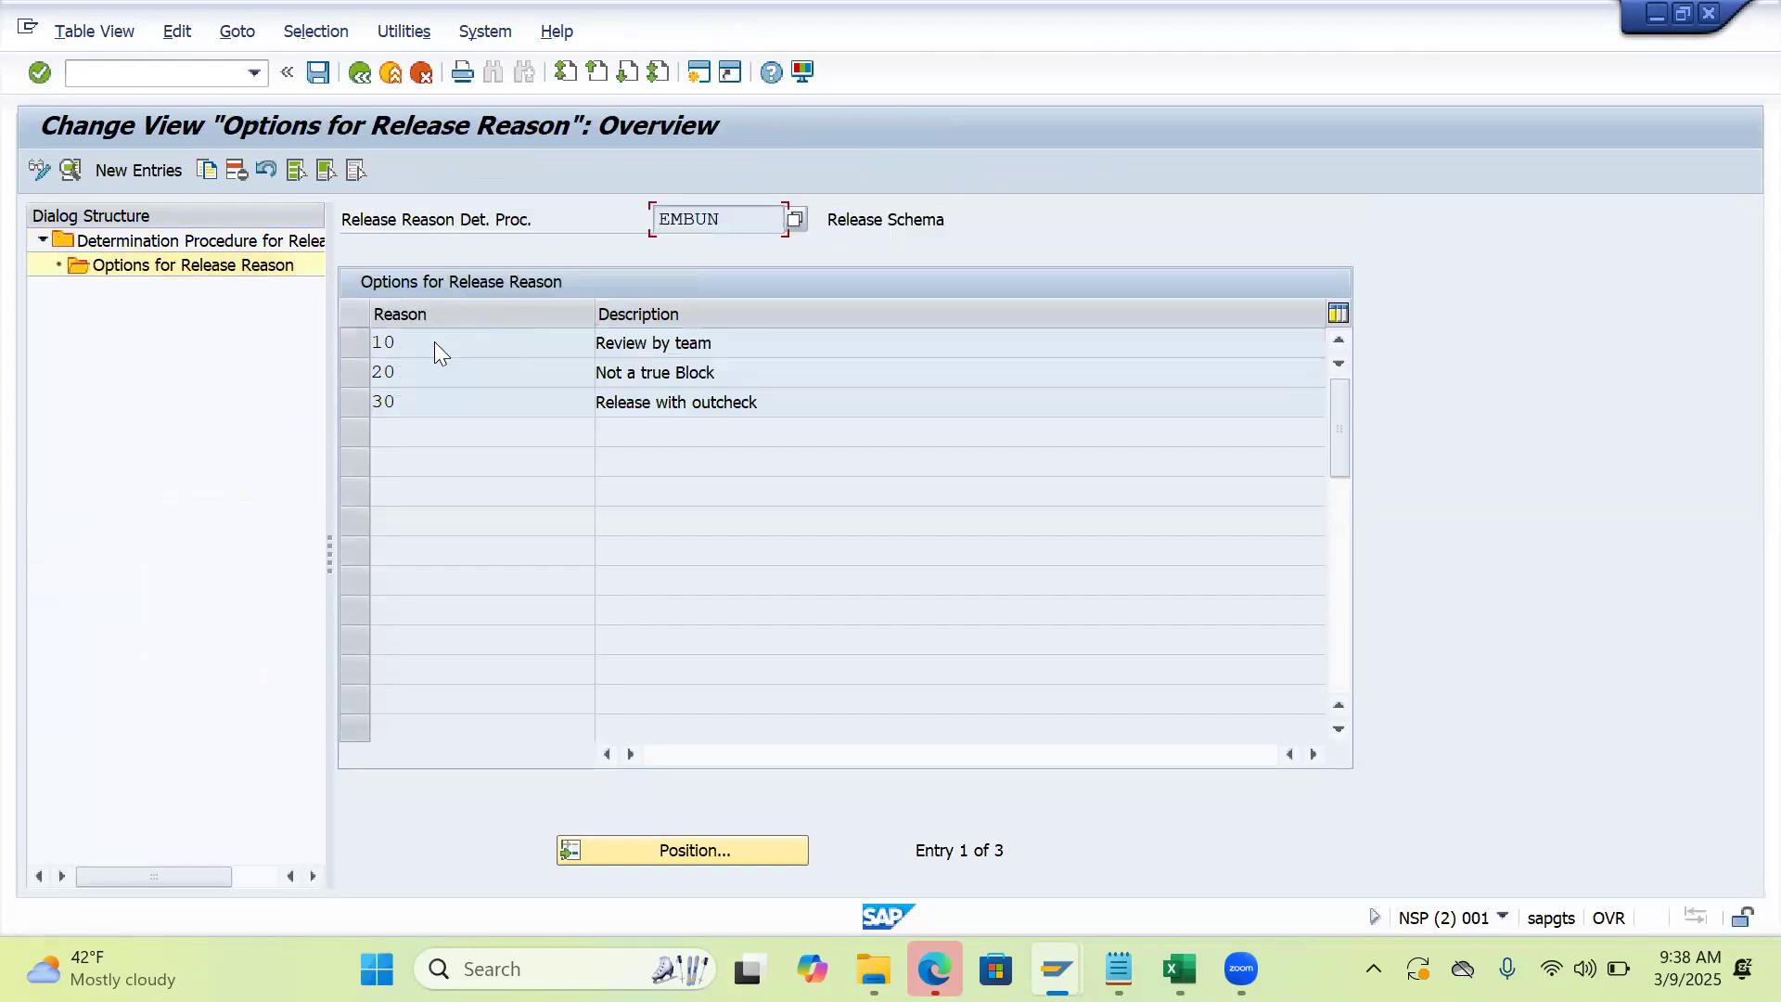
pyautogui.doubleClick(709, 354)
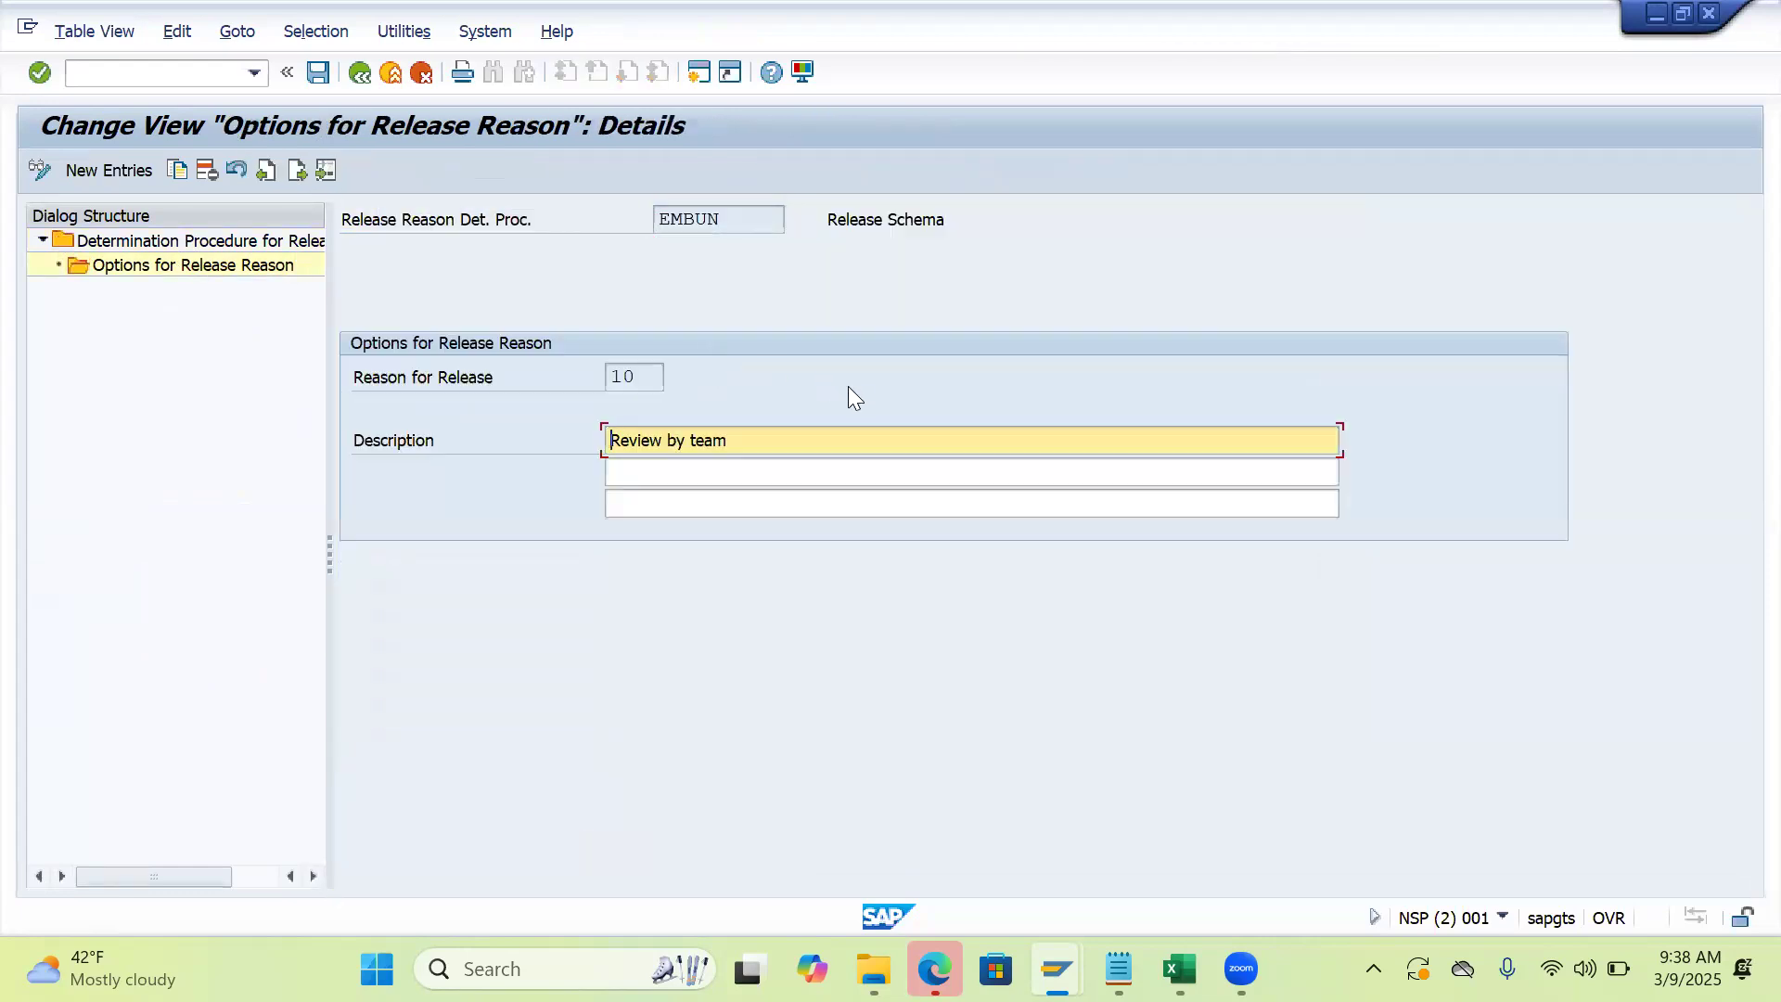
pyautogui.click(360, 73)
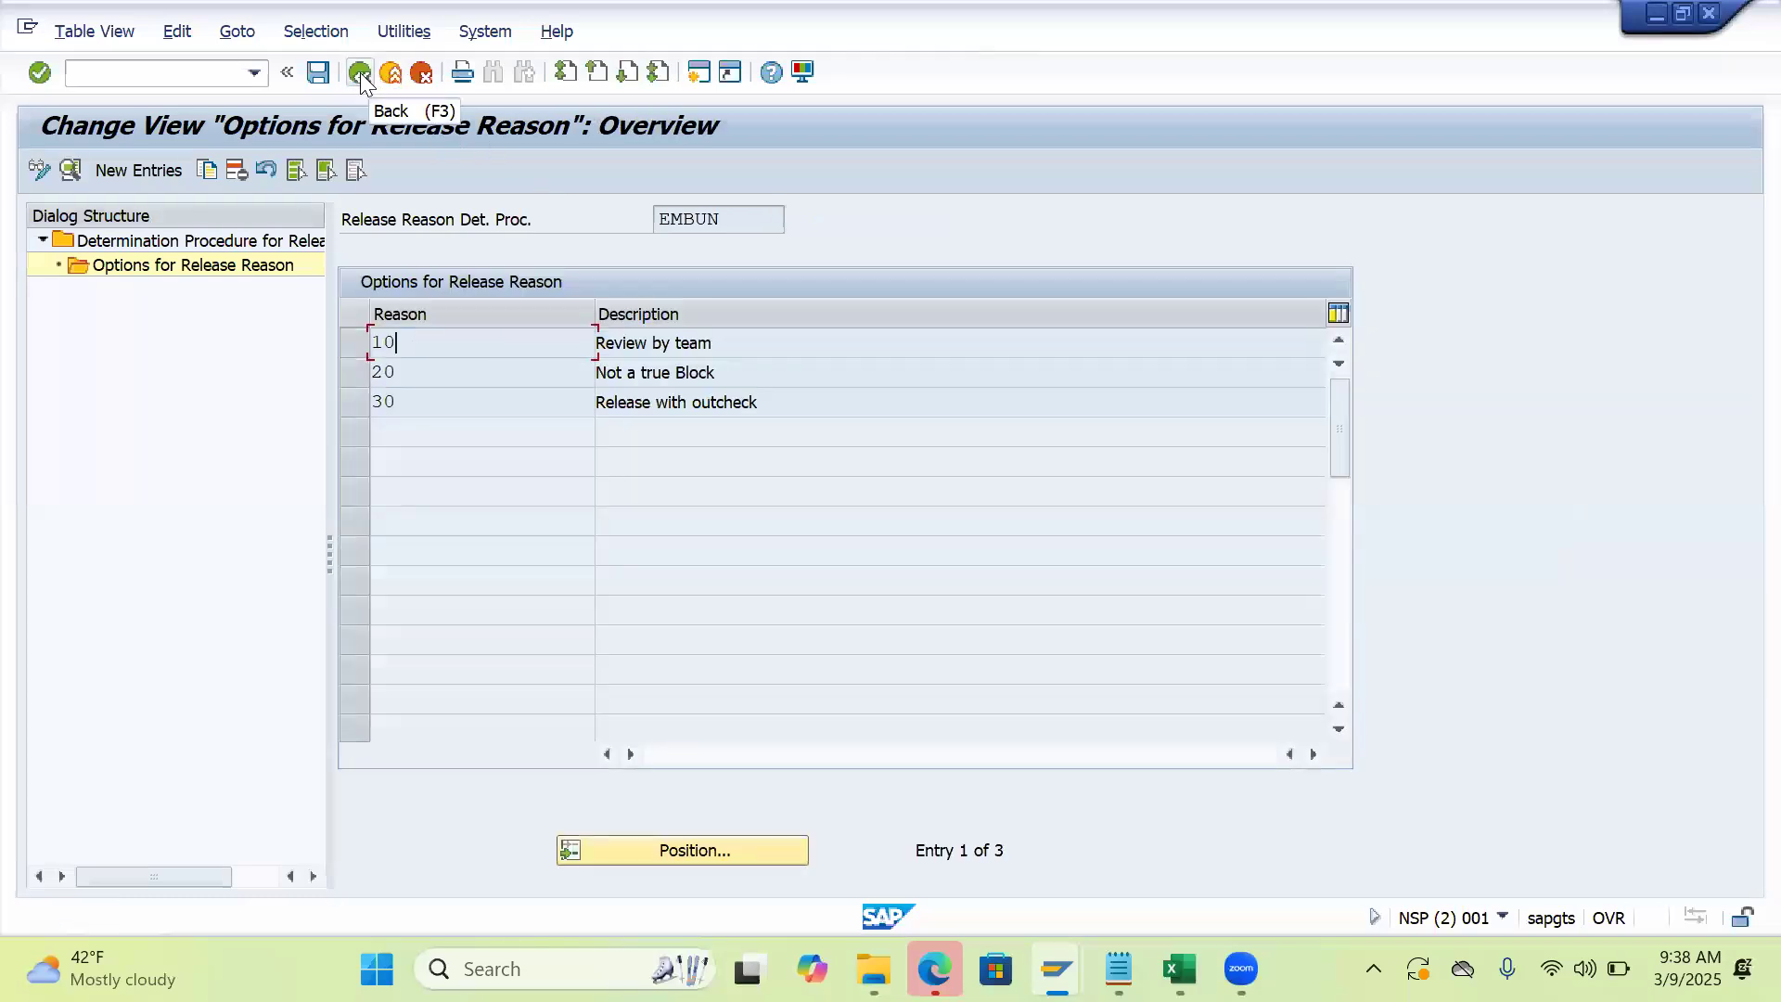
pyautogui.click(360, 74)
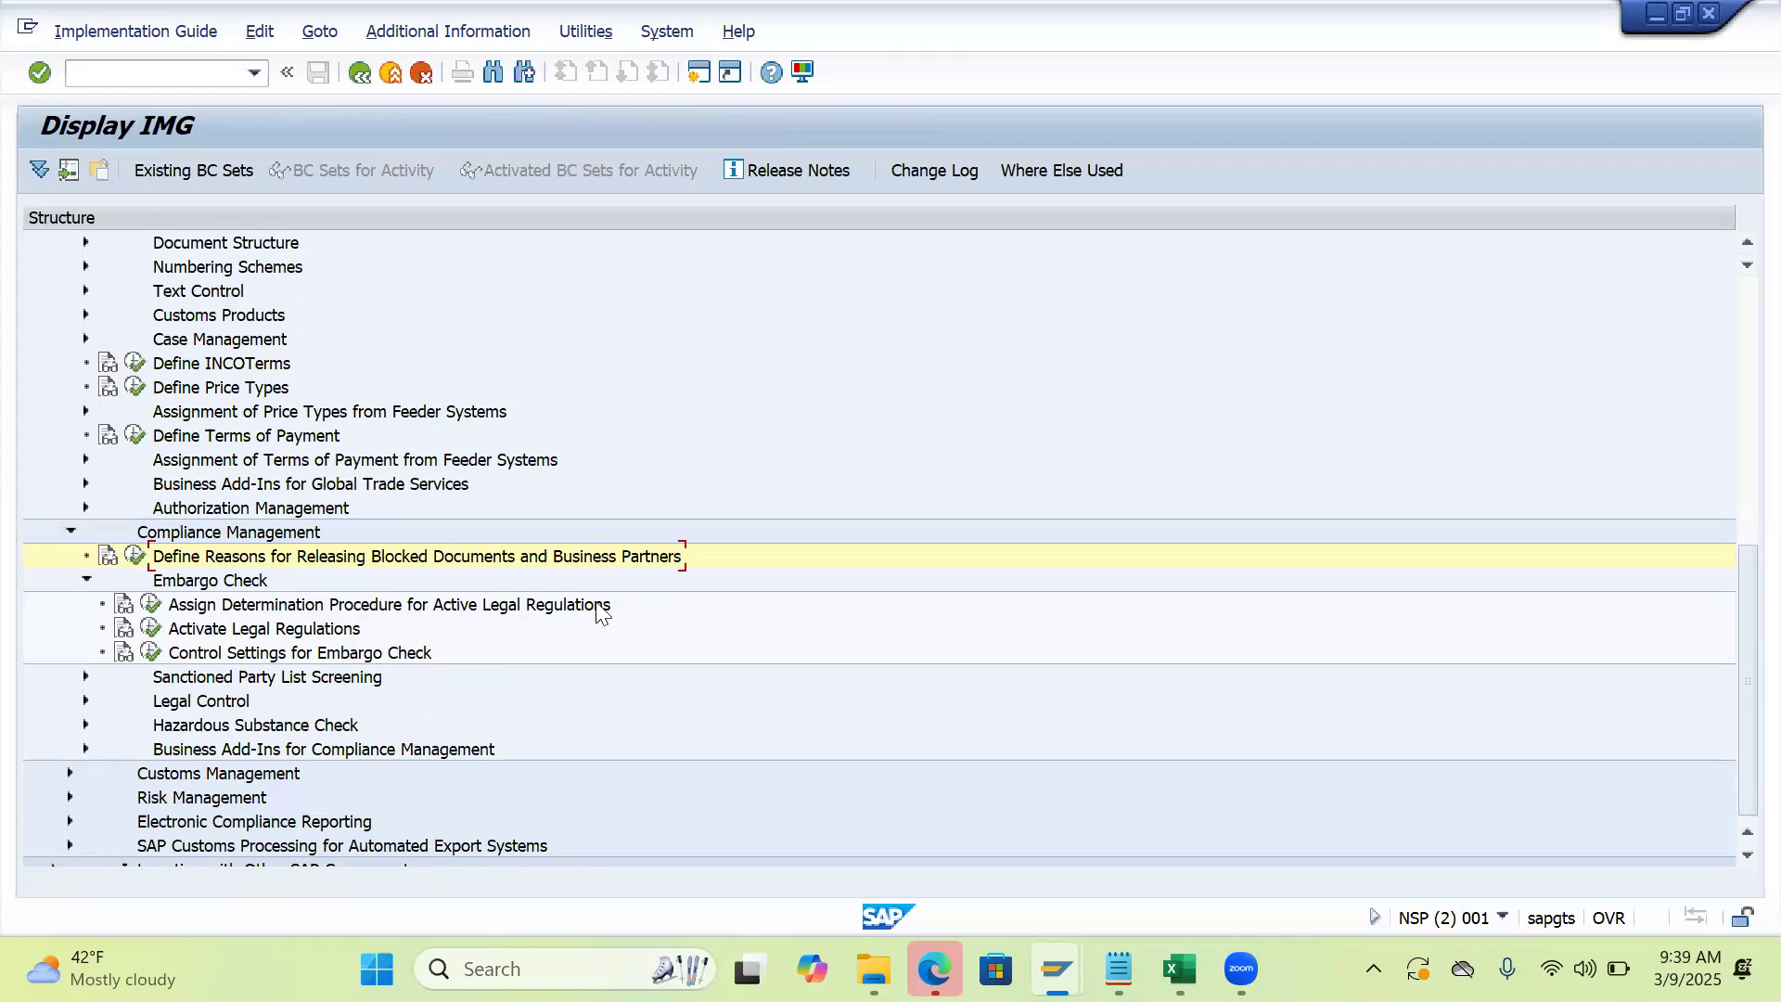
pyautogui.click(151, 605)
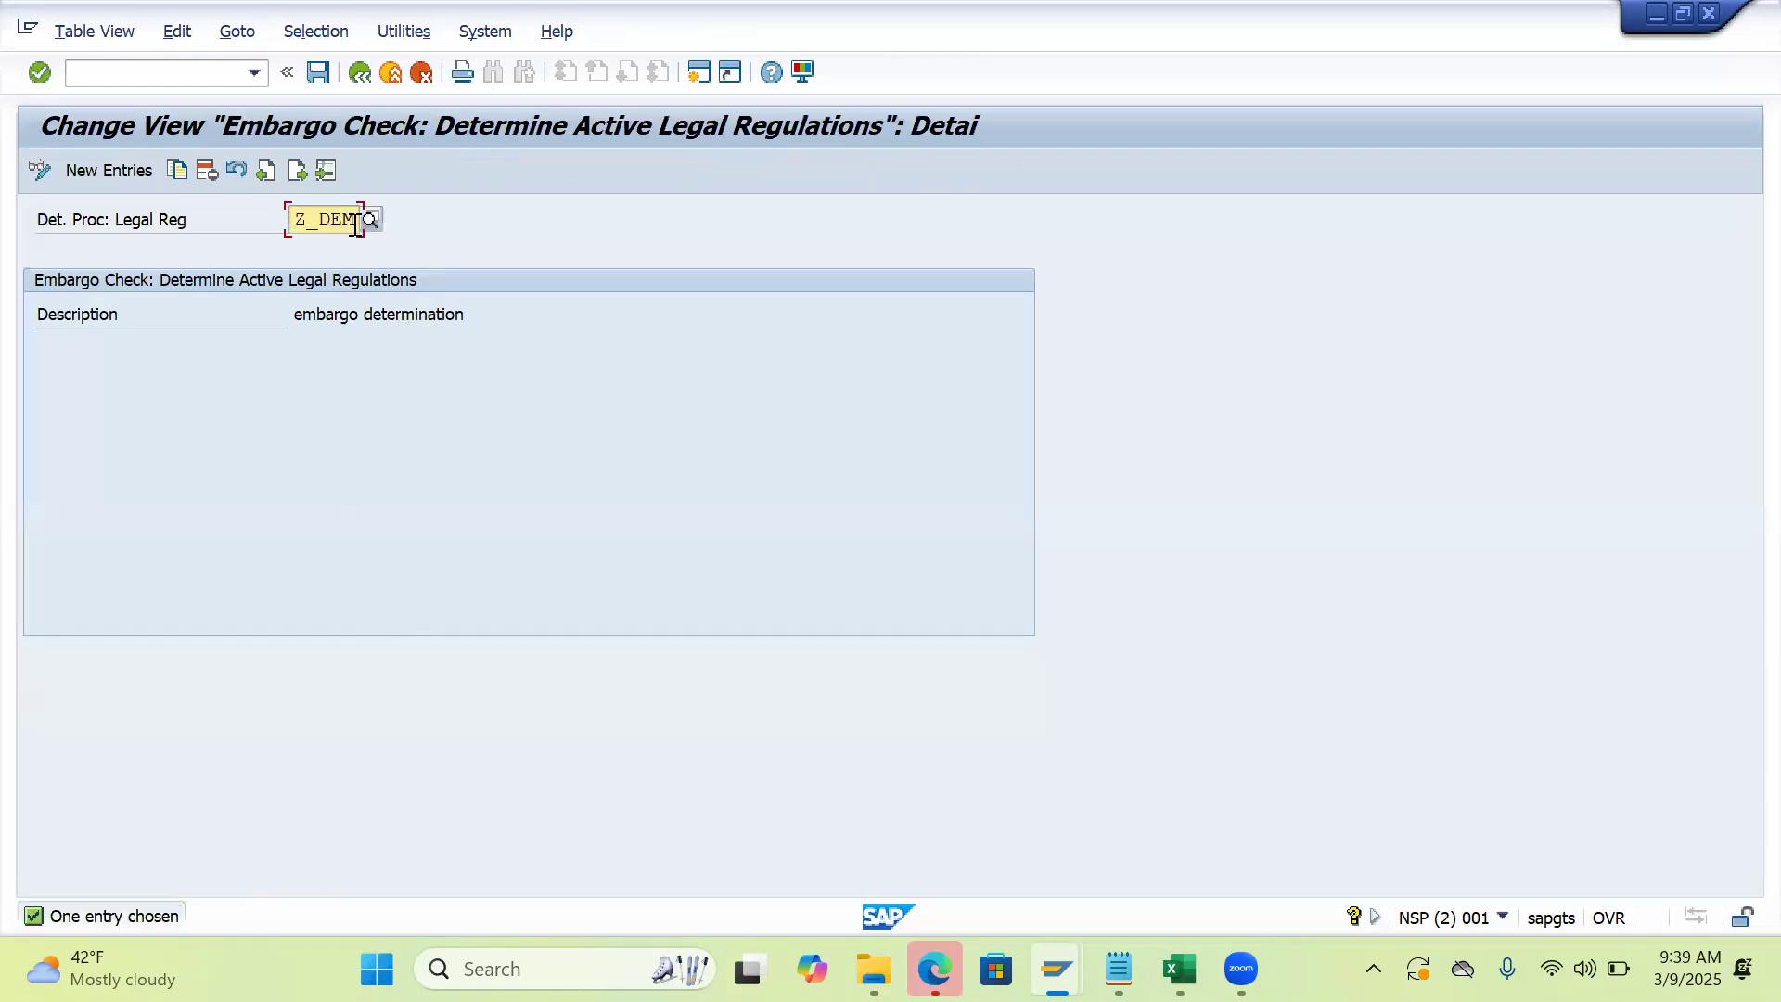
pyautogui.doubleClick(353, 219)
pyautogui.click(361, 222)
pyautogui.click(360, 75)
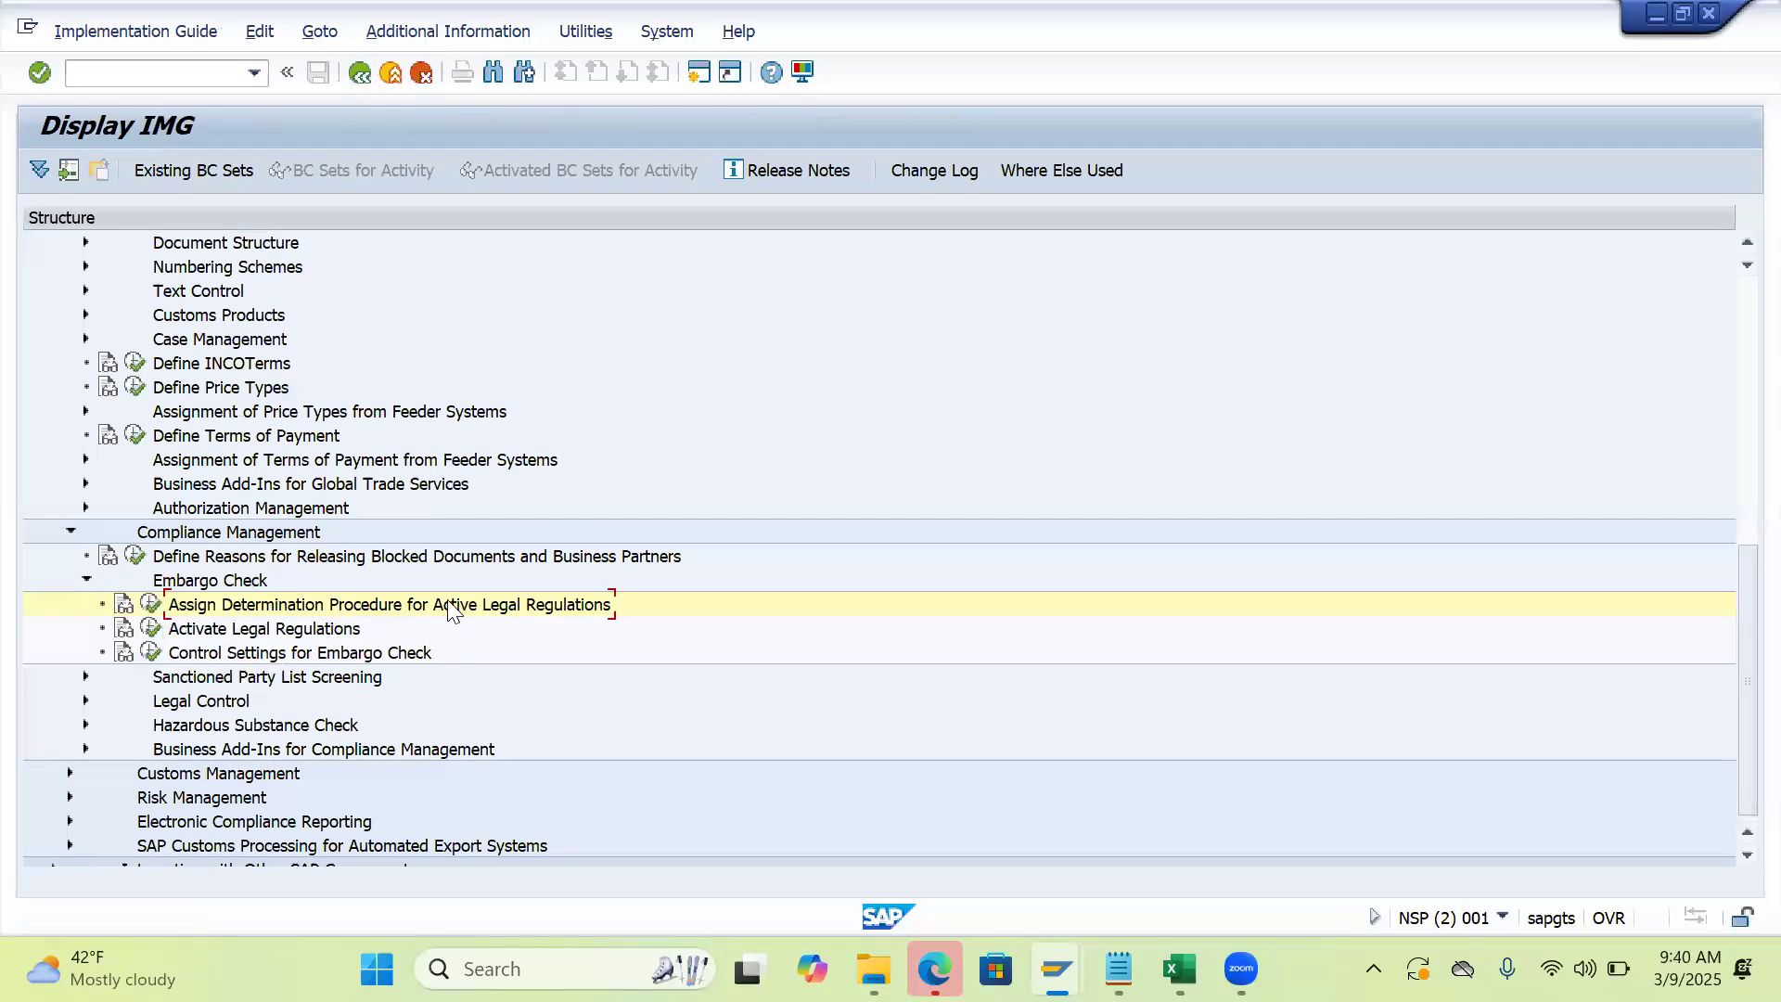
pyautogui.click(150, 612)
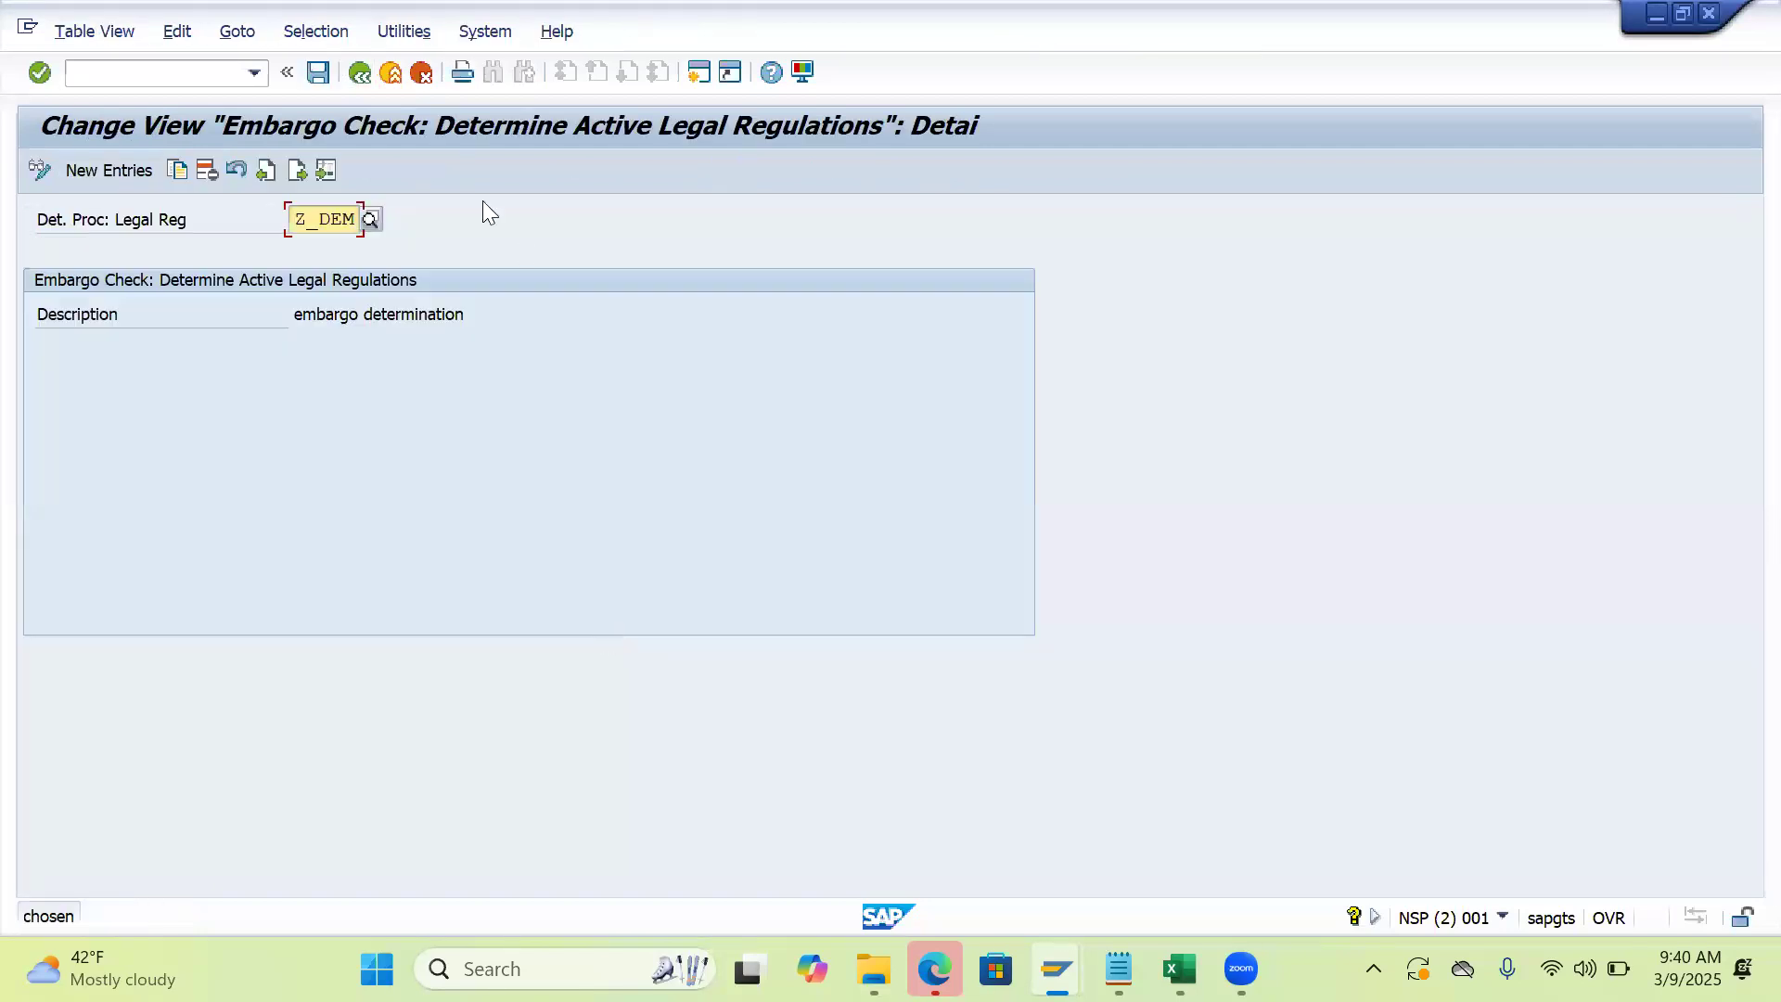
pyautogui.moveTo(349, 222); pyautogui.dragTo(270, 222)
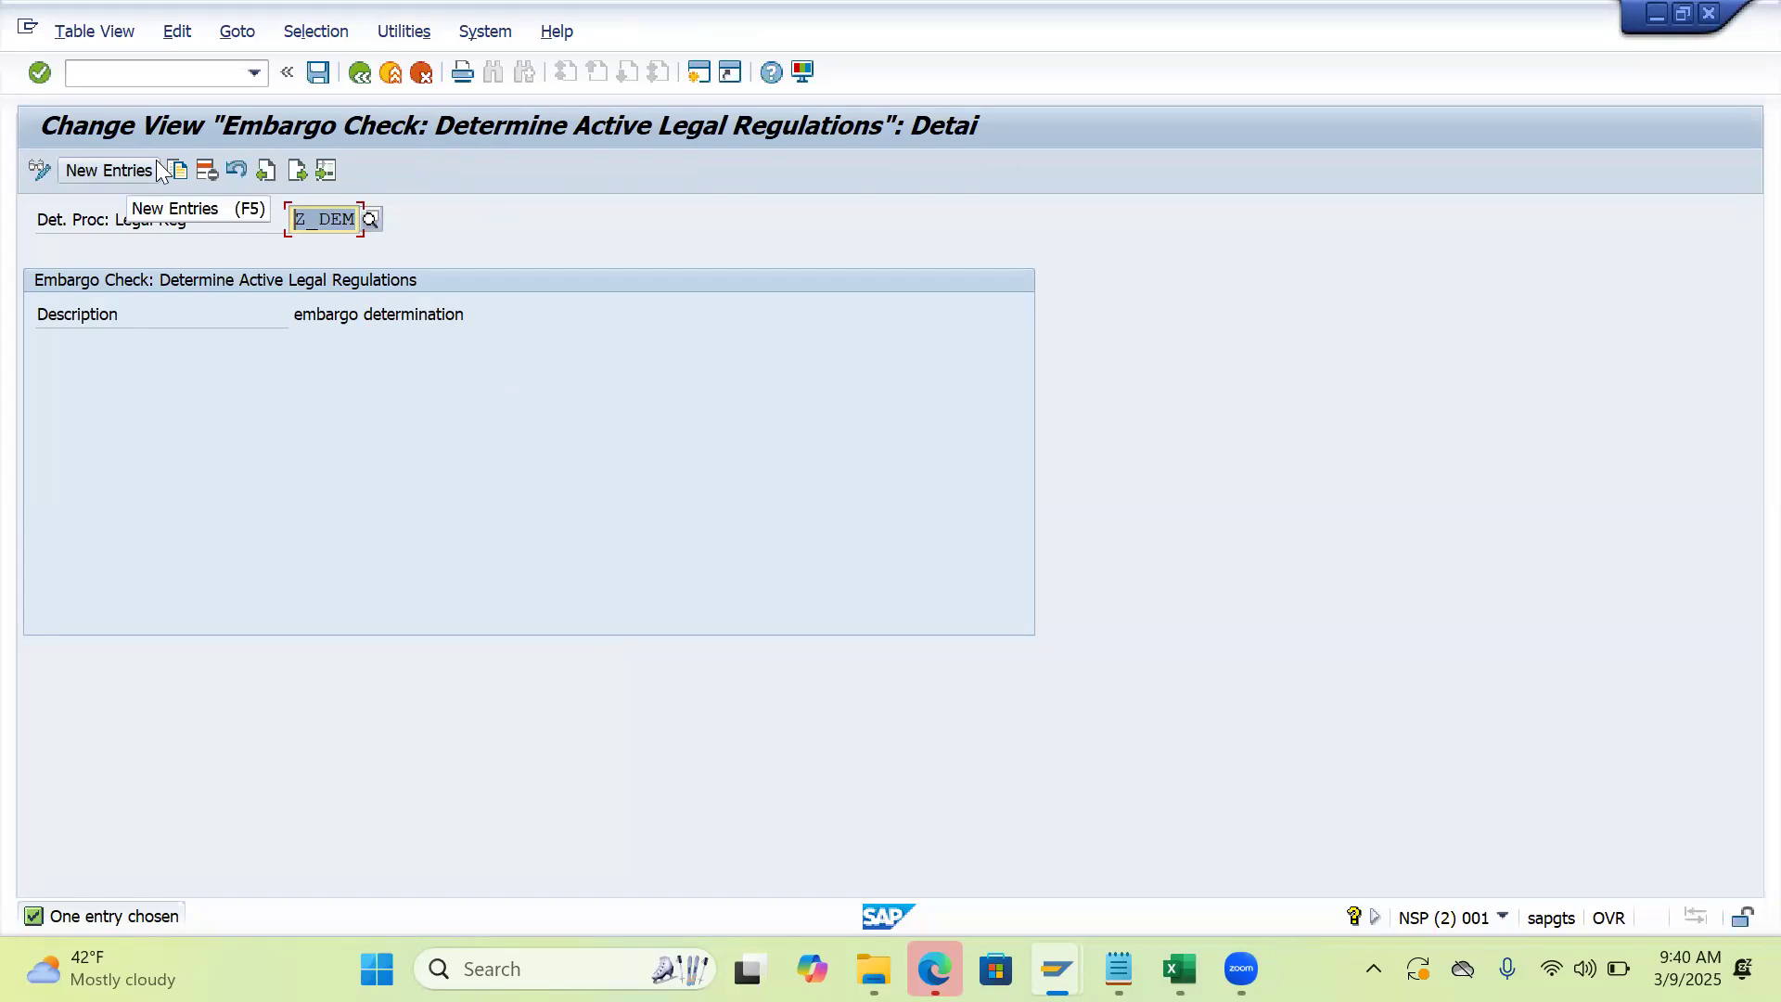
pyautogui.click(360, 73)
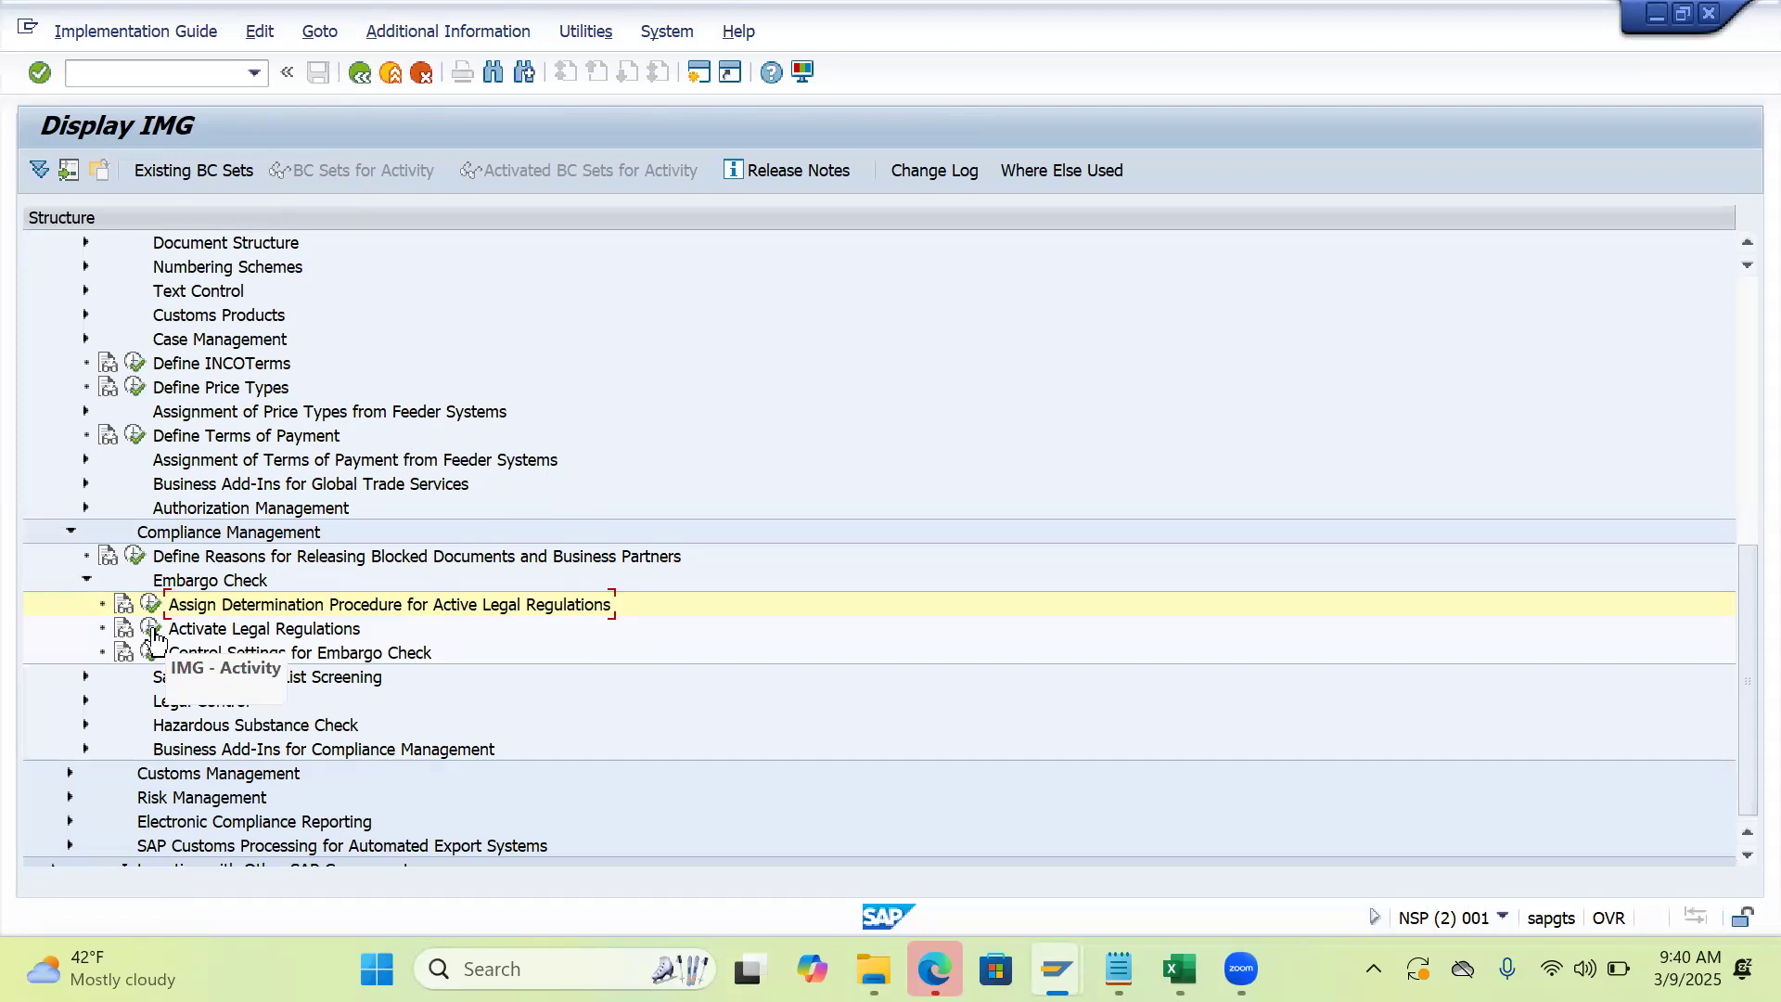
pyautogui.click(151, 630)
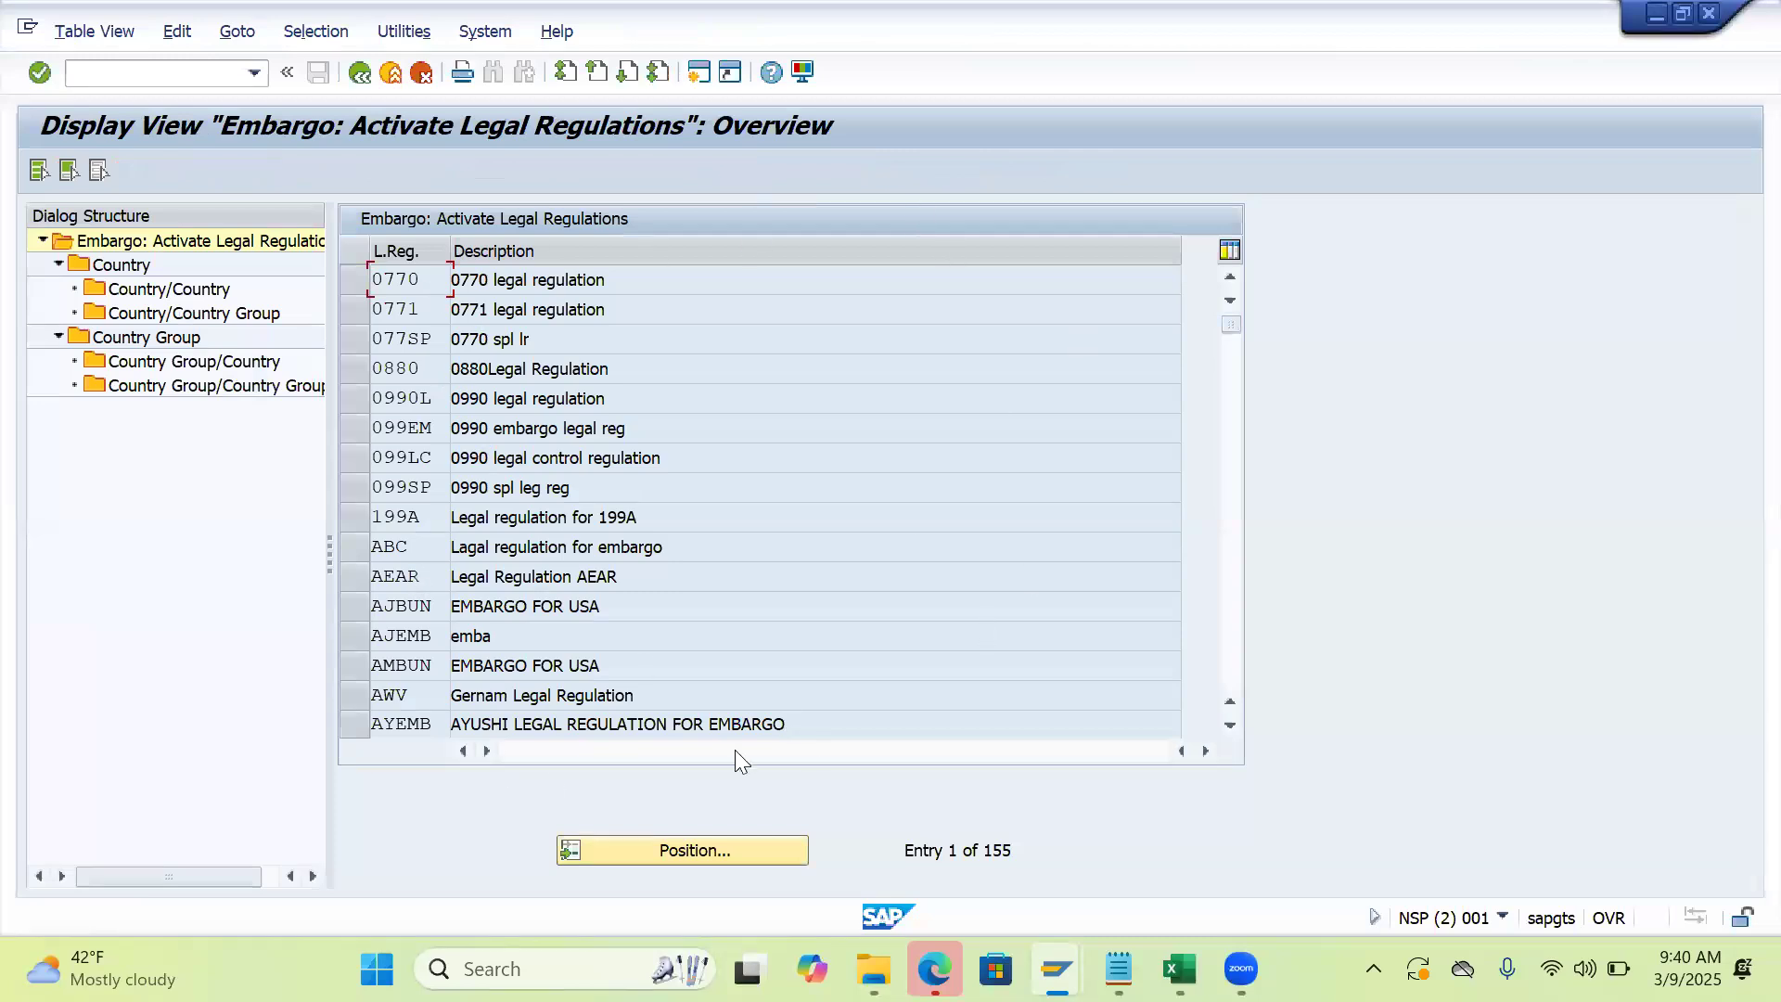
pyautogui.click(358, 280)
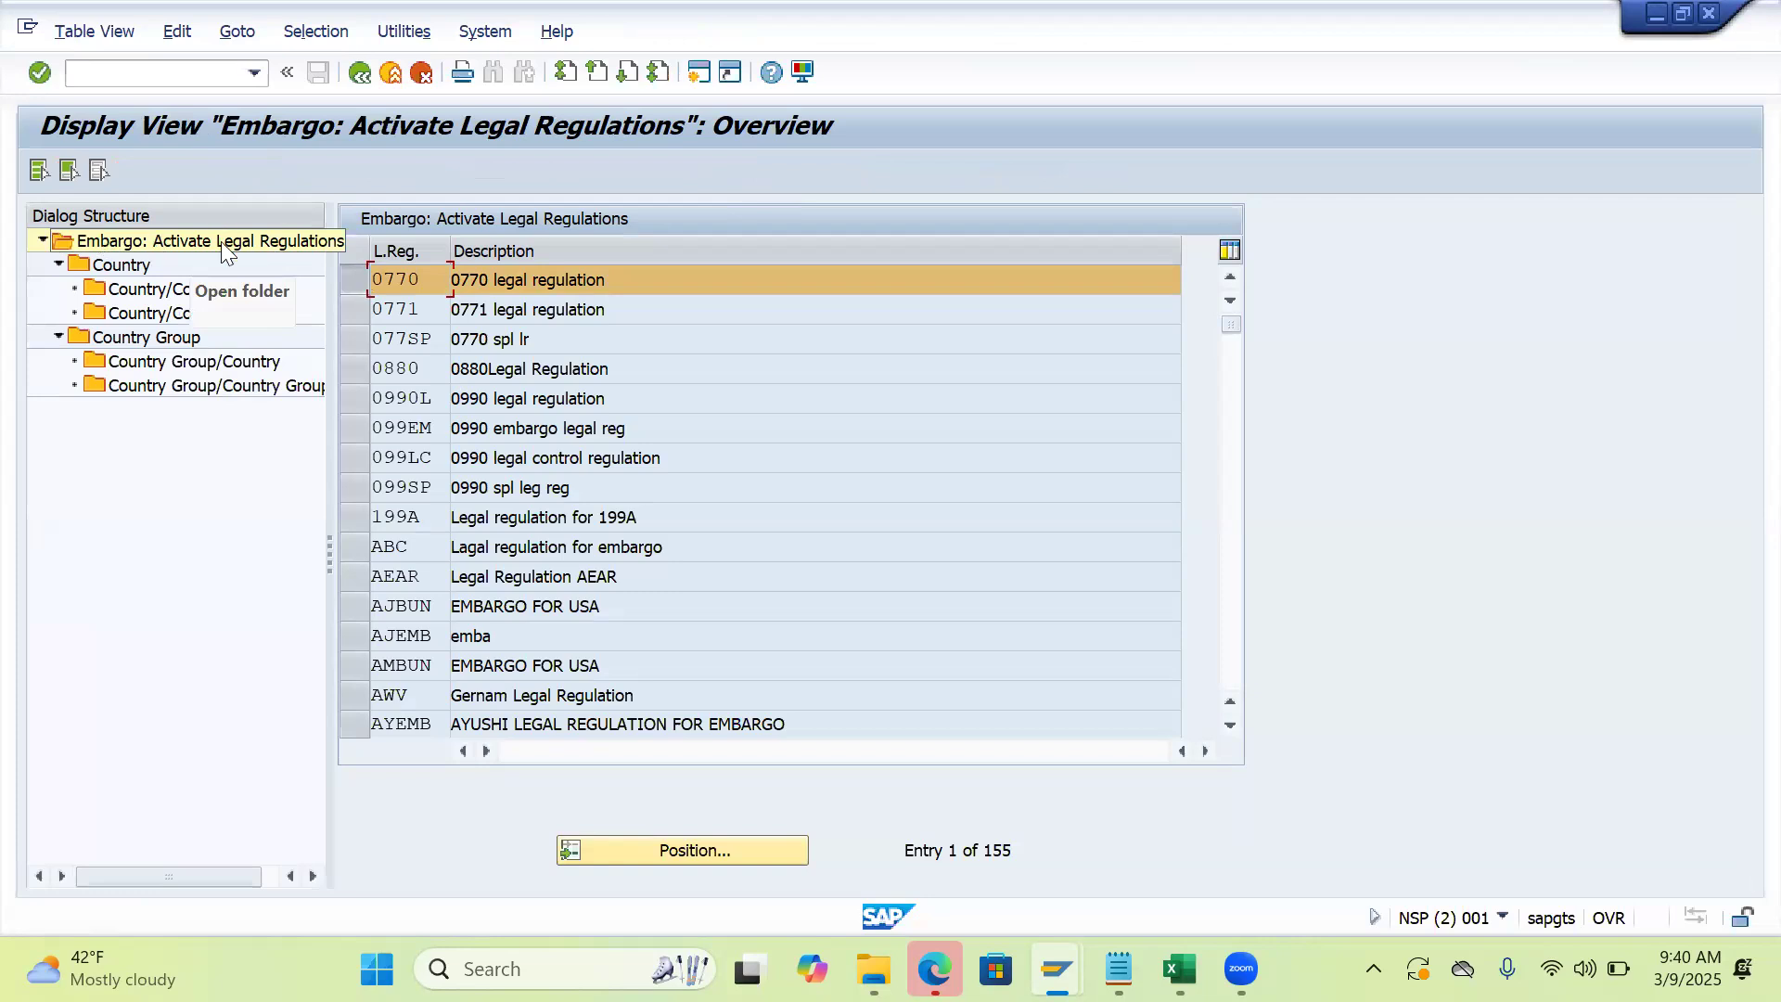
pyautogui.click(362, 82)
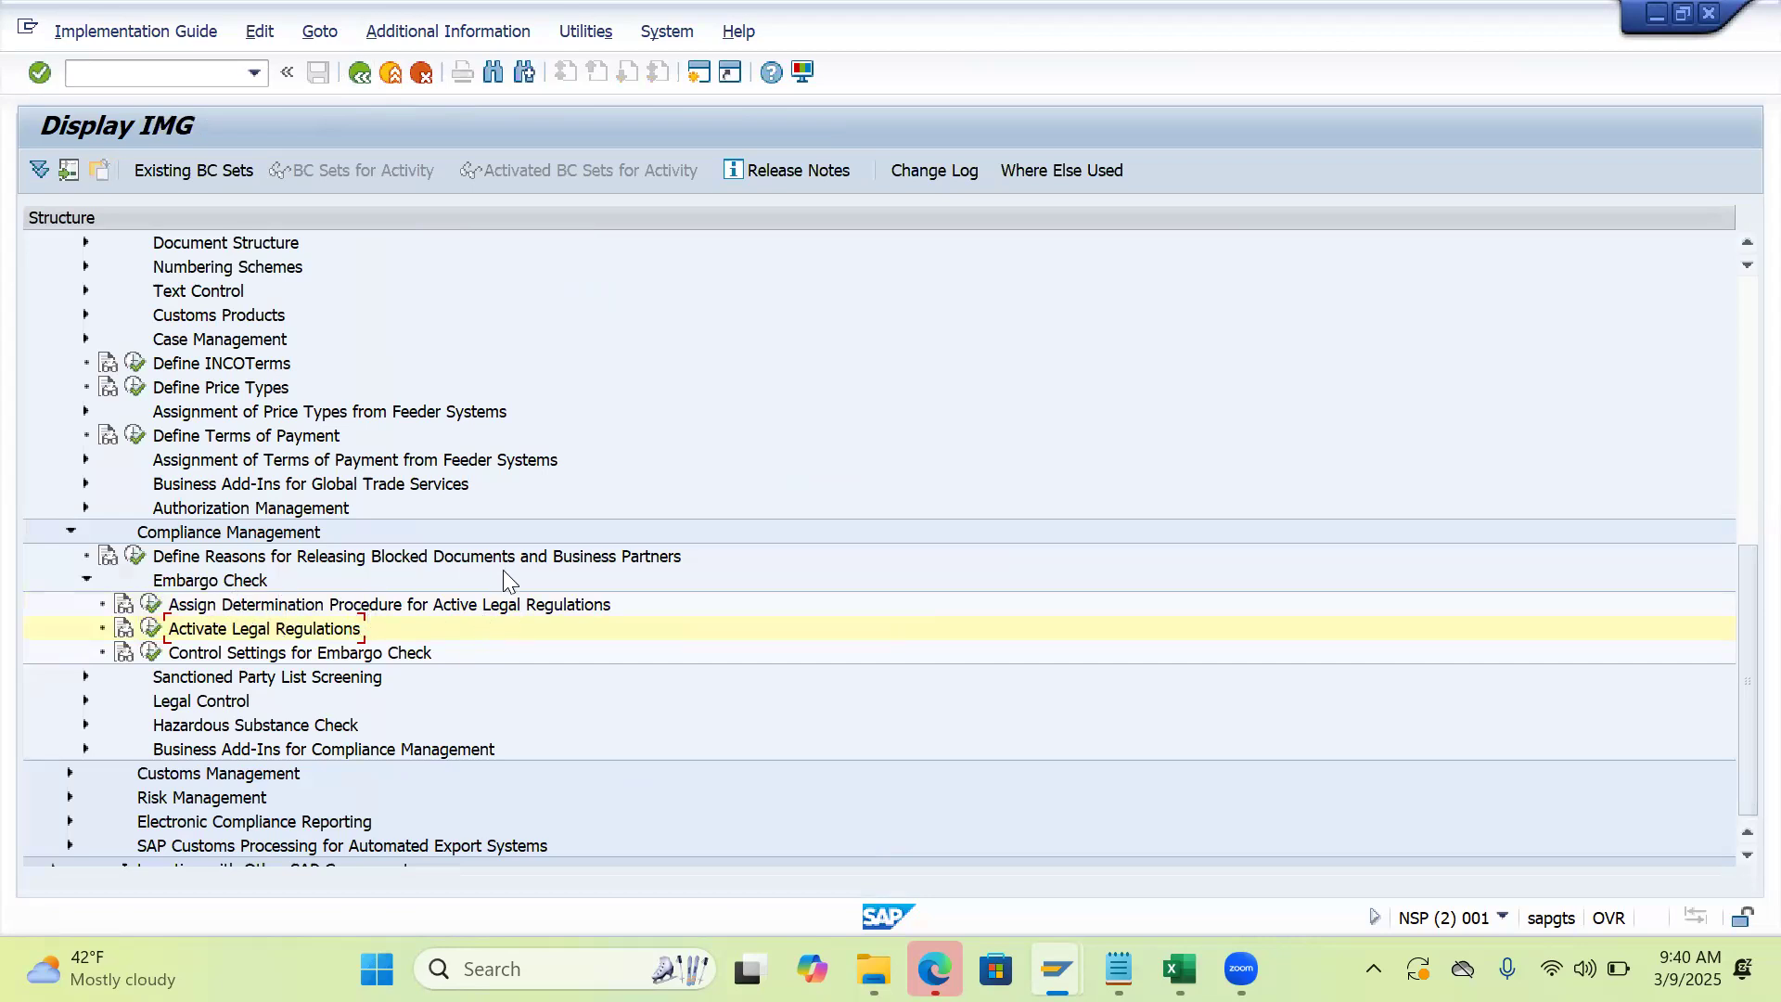
pyautogui.click(151, 630)
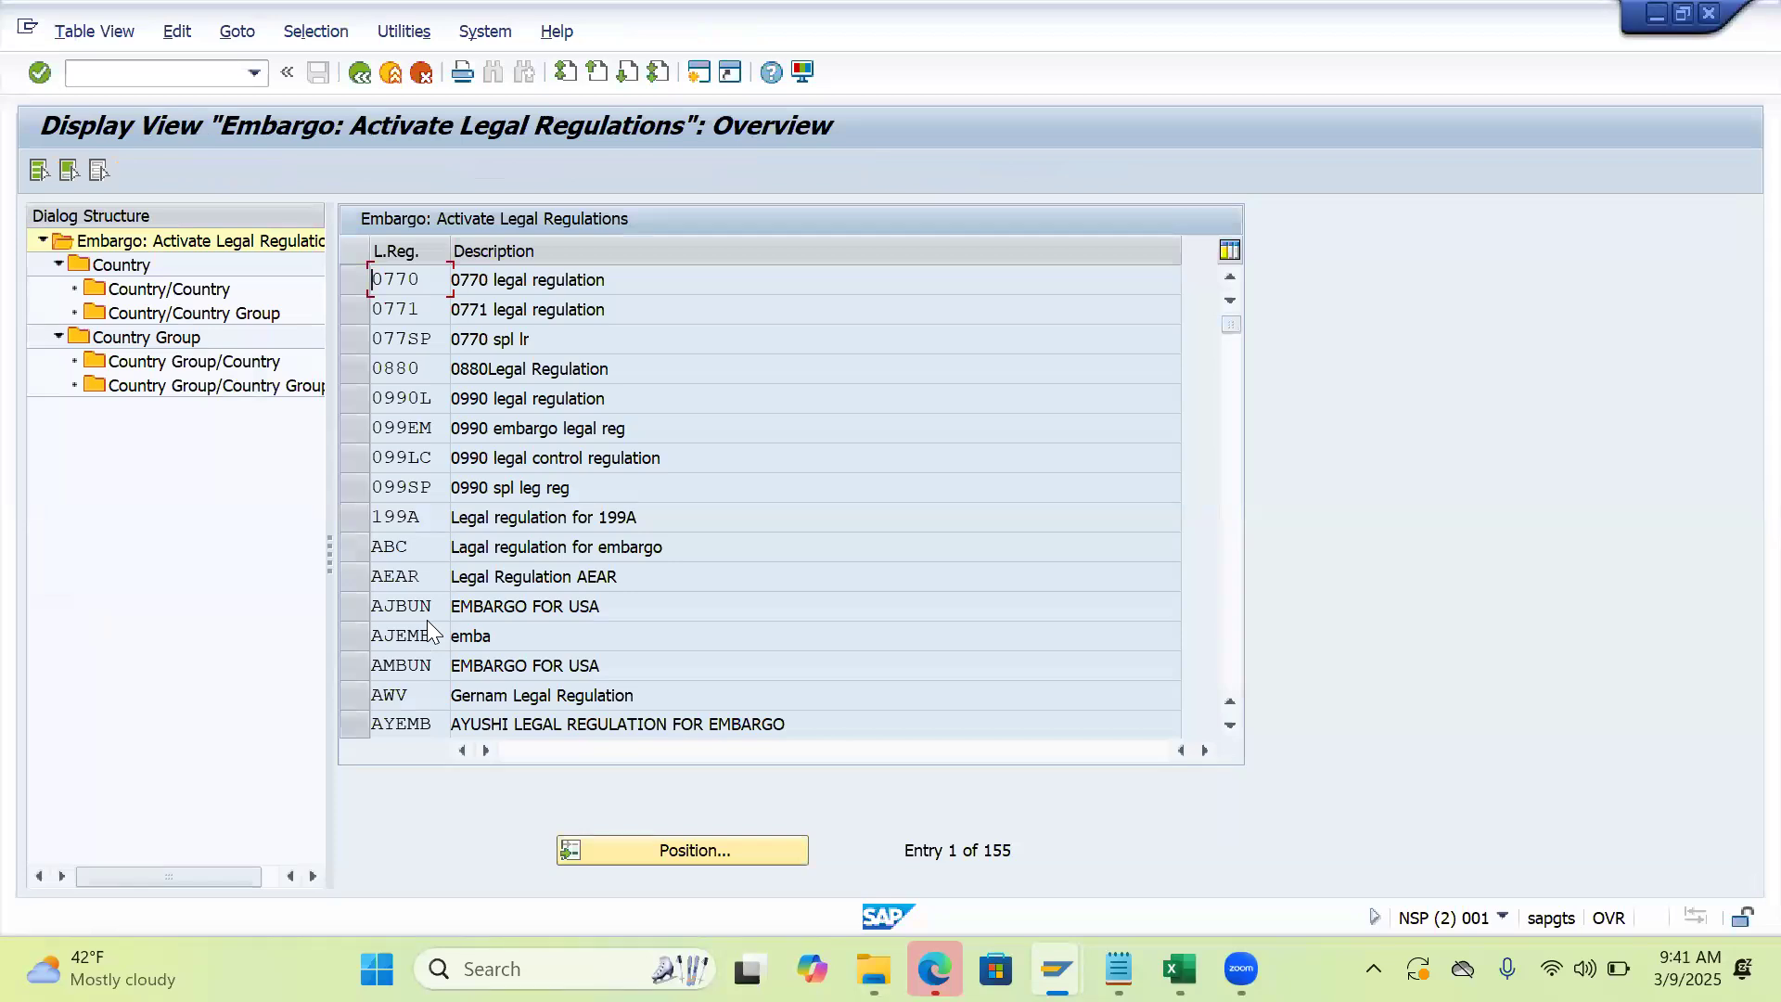
pyautogui.click(360, 81)
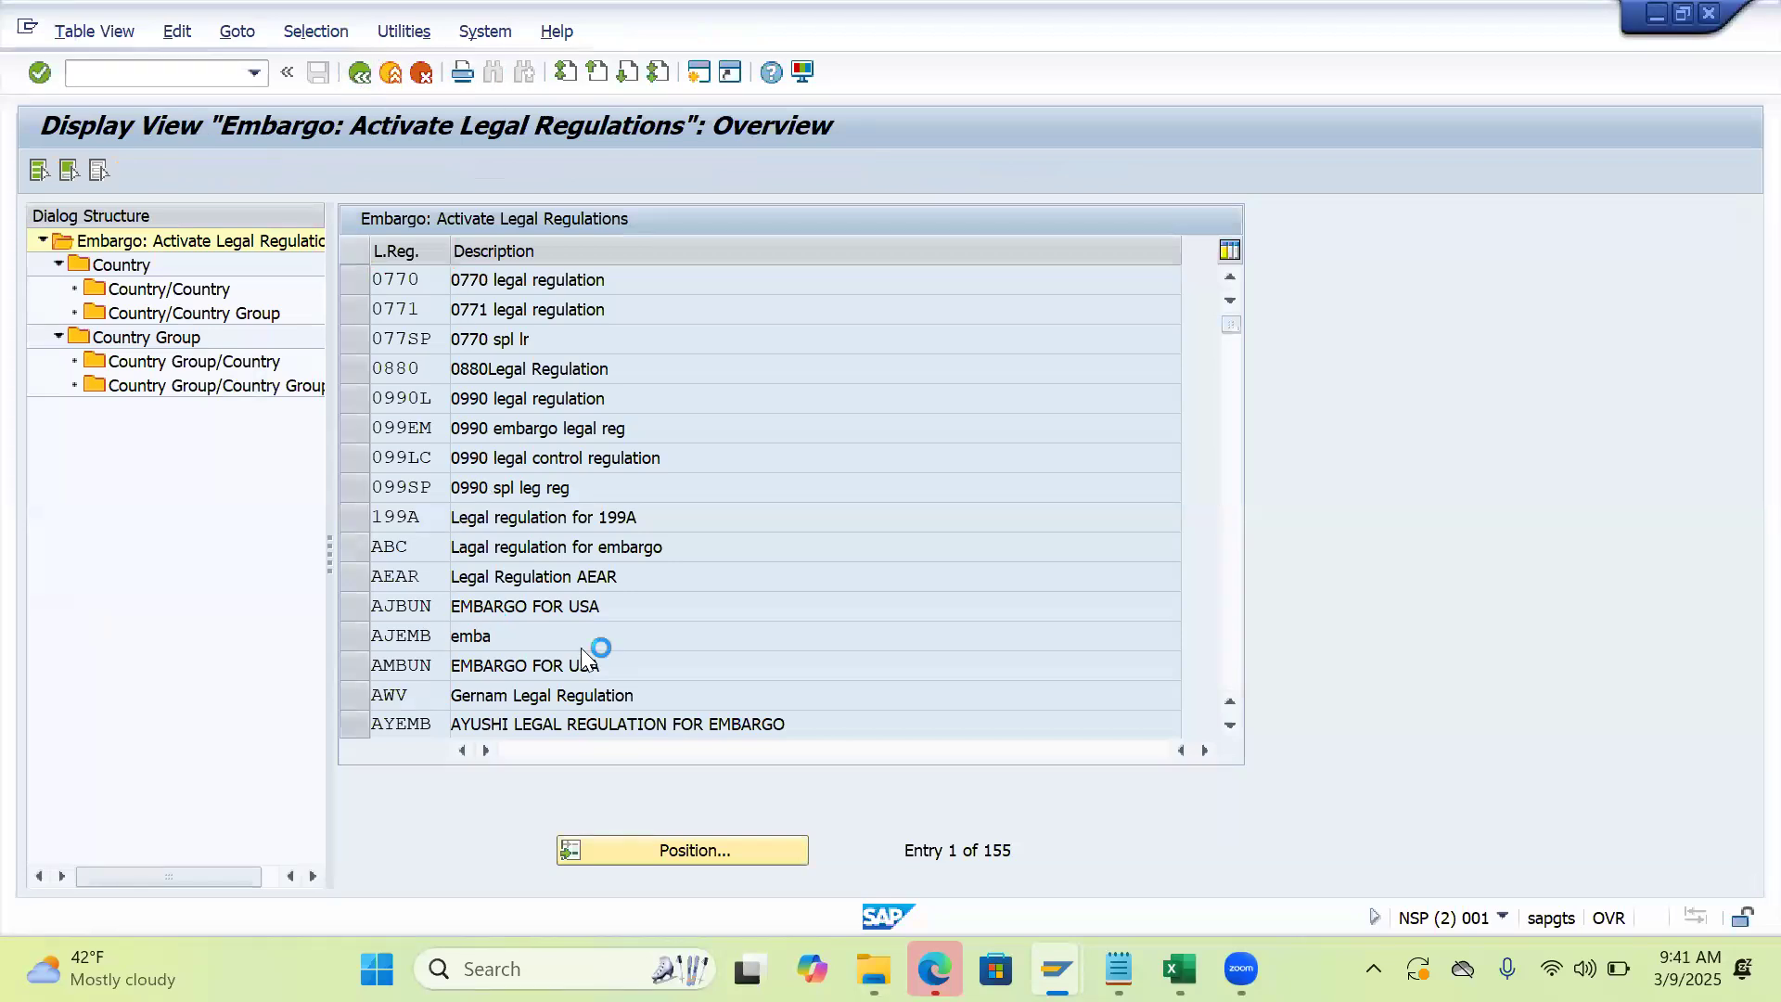
pyautogui.click(151, 605)
pyautogui.moveTo(356, 219); pyautogui.dragTo(290, 215)
pyautogui.click(293, 218)
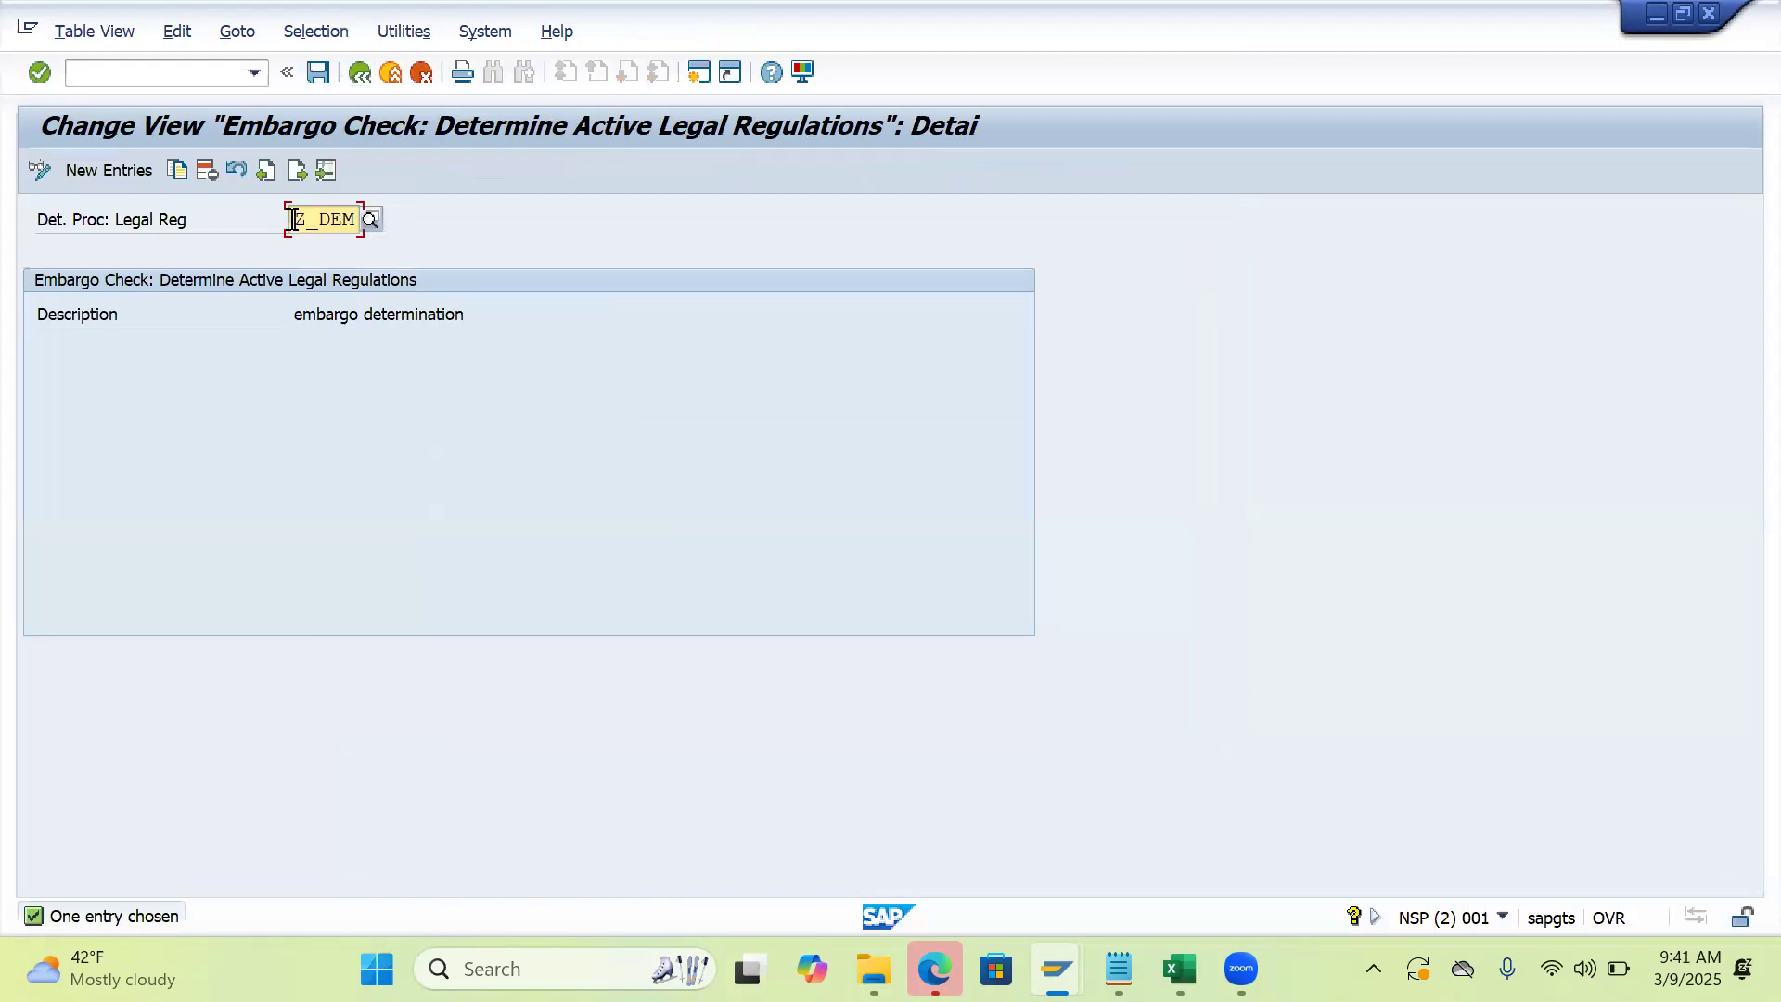
pyautogui.click(360, 73)
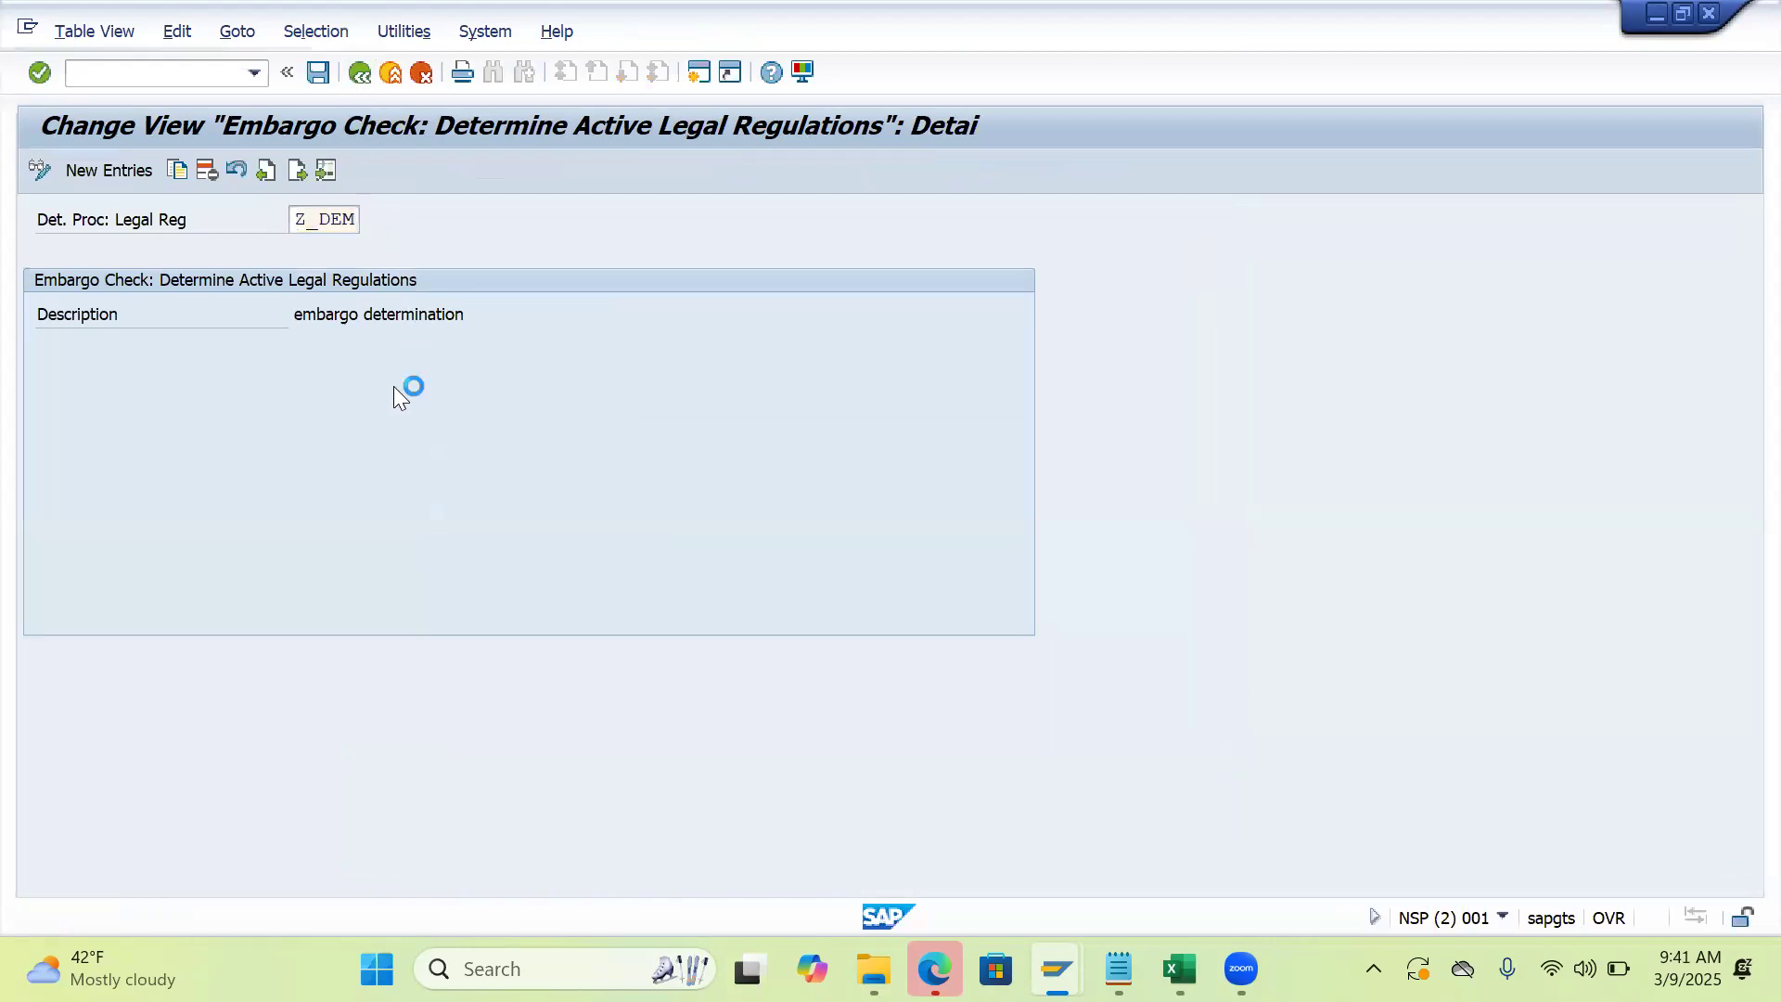
pyautogui.scroll(5, 416, 558)
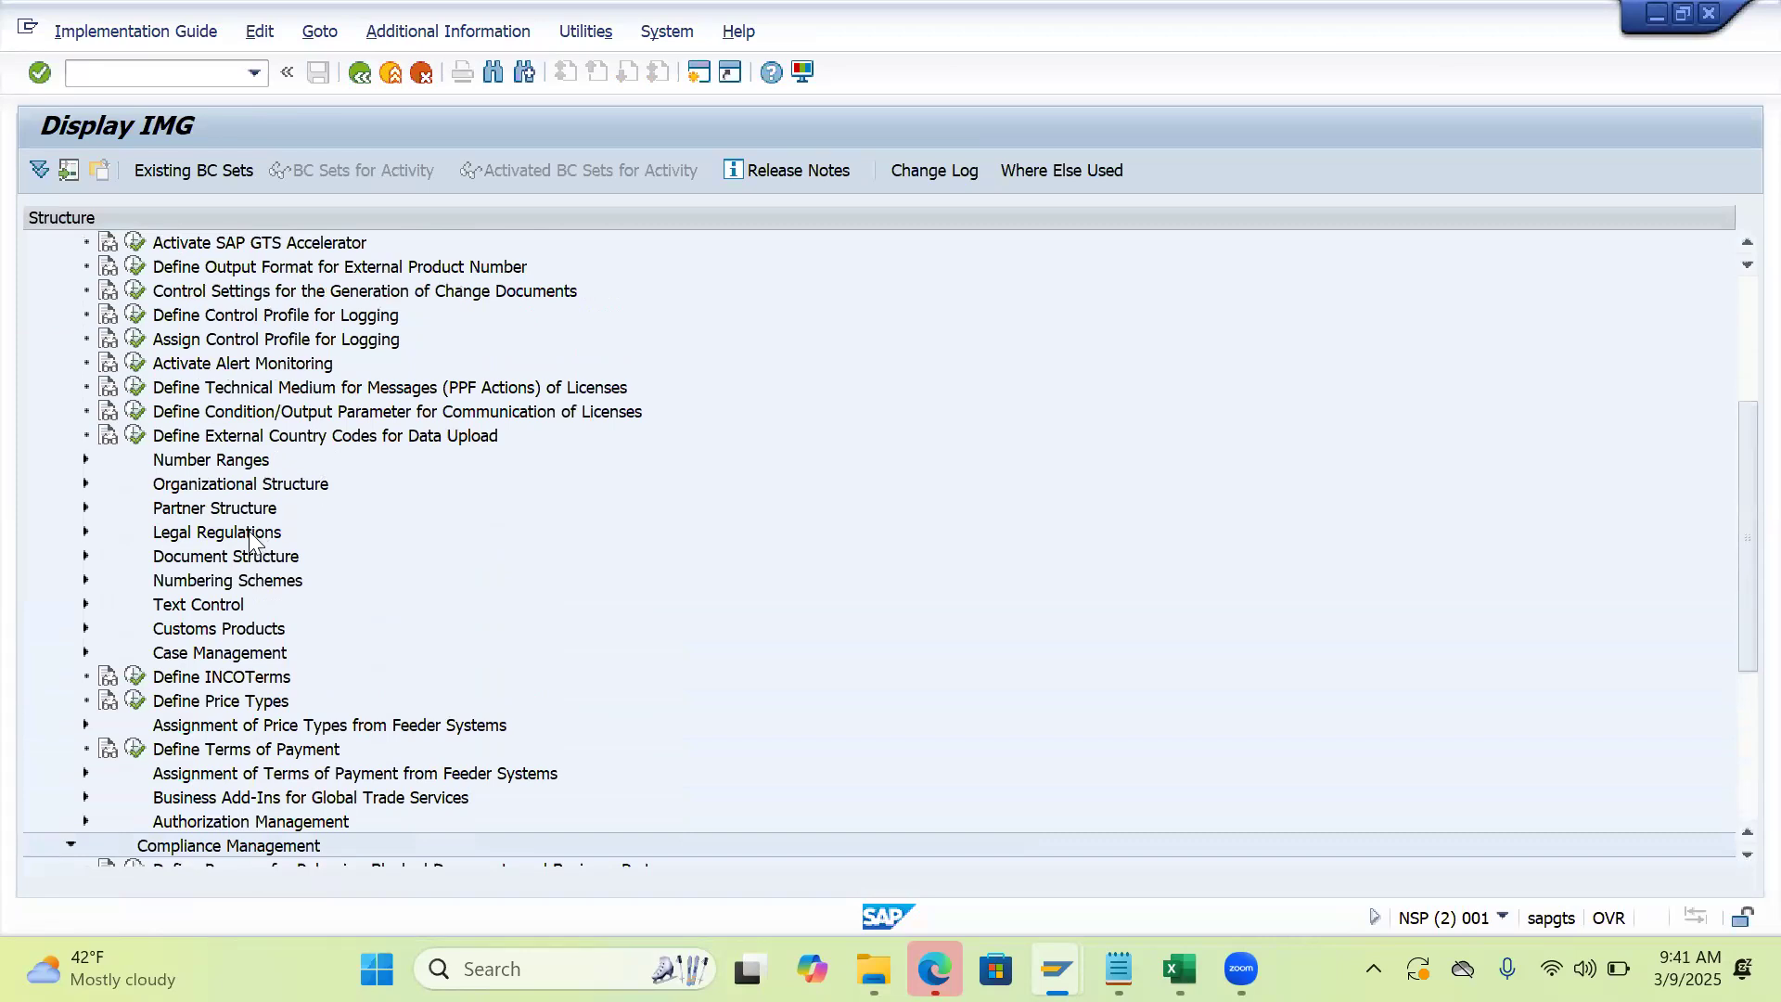
# - Expand Legal Regulations, run Define Determination Procedure, and jump to procedure Z_DEM
pyautogui.click(86, 532)
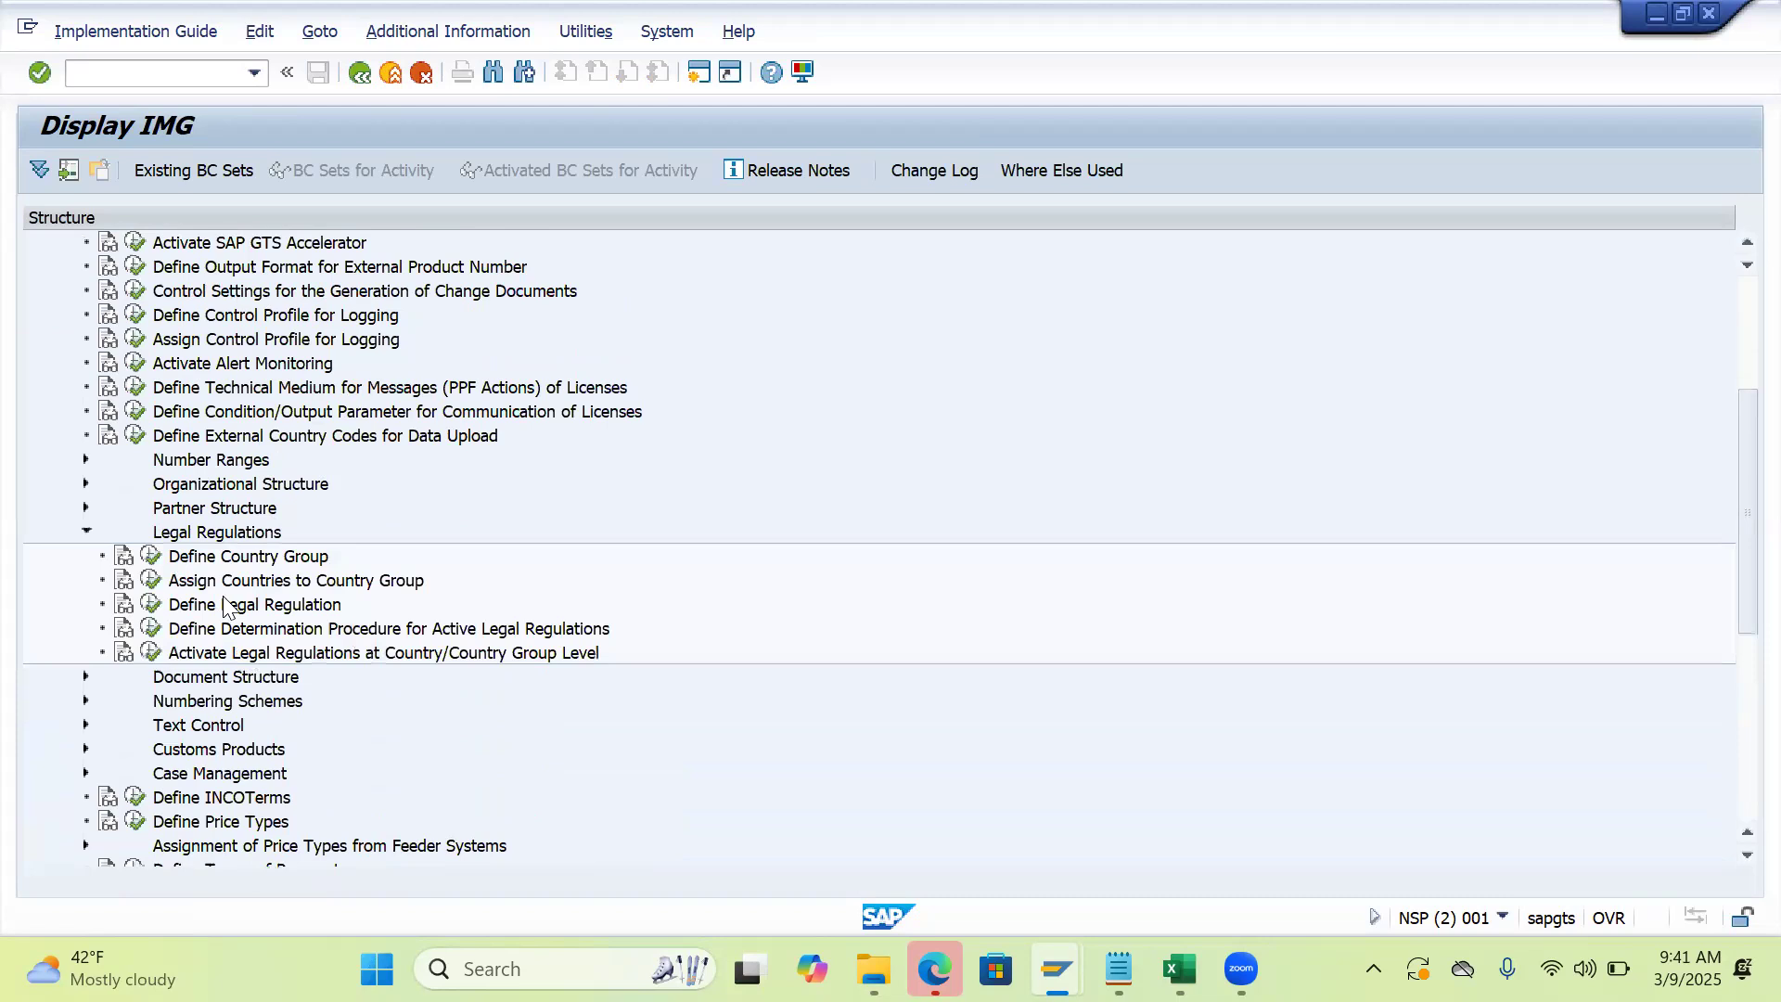
pyautogui.click(149, 629)
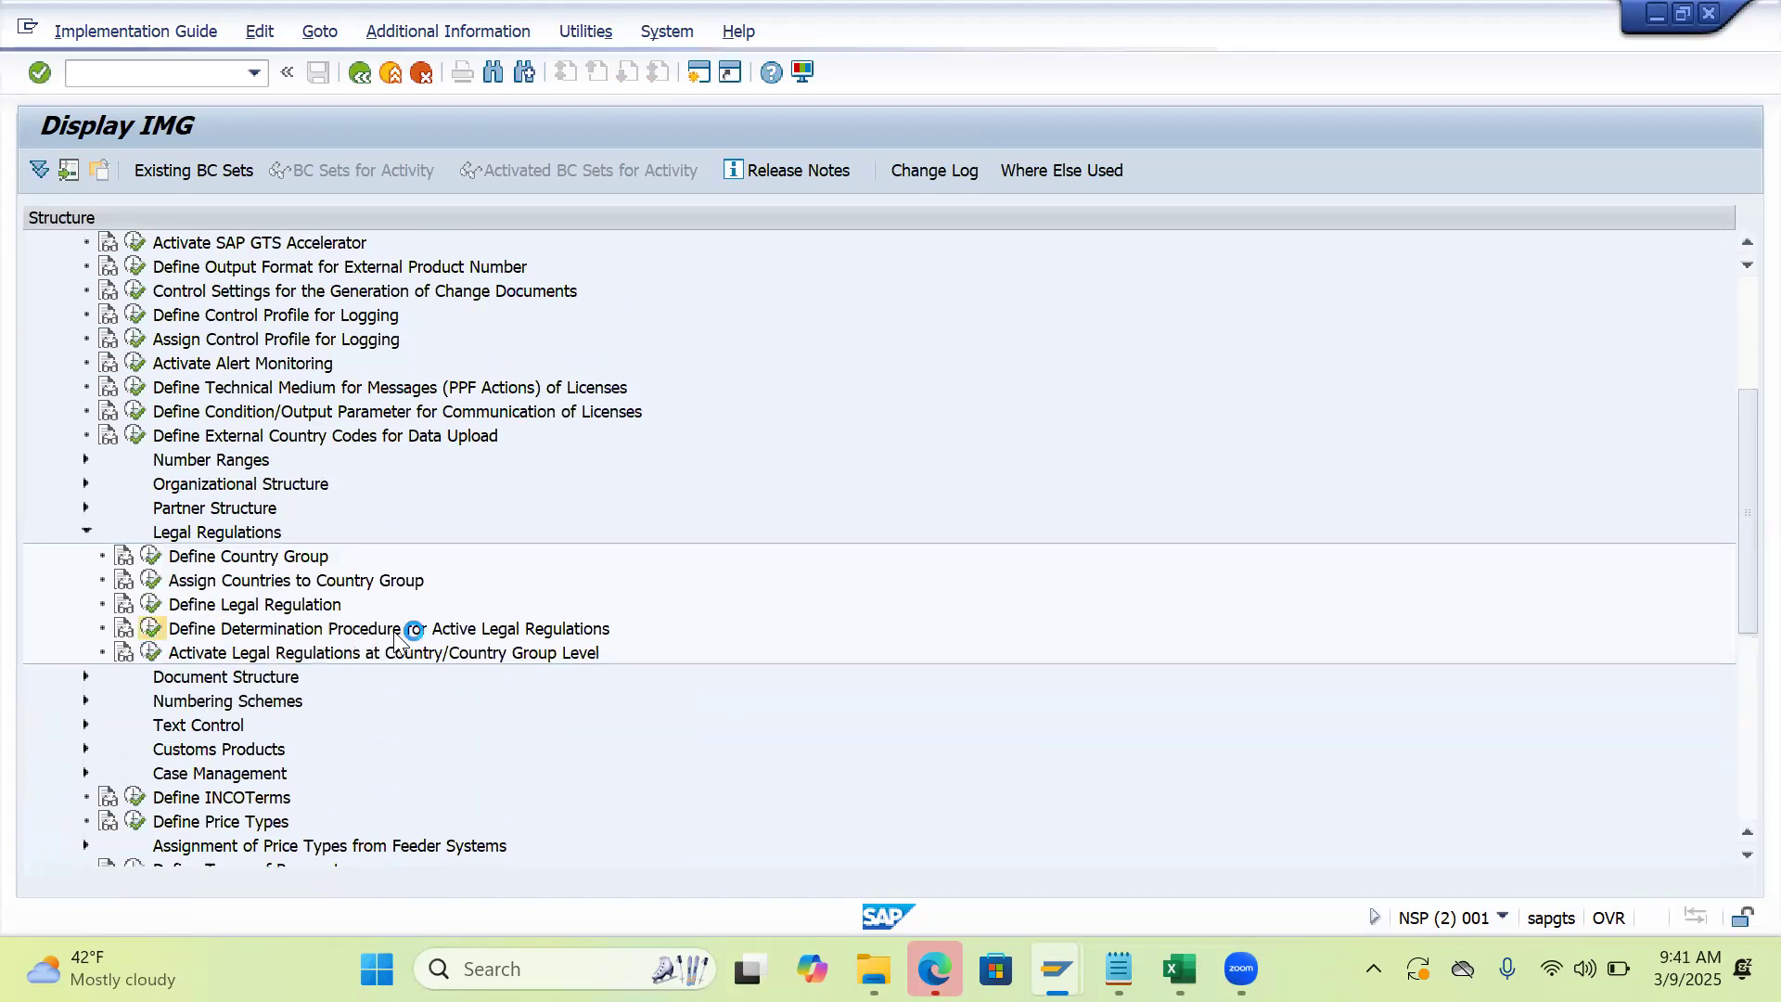
pyautogui.click(636, 847)
pyautogui.write('Z_DEM')
pyautogui.press('Return')
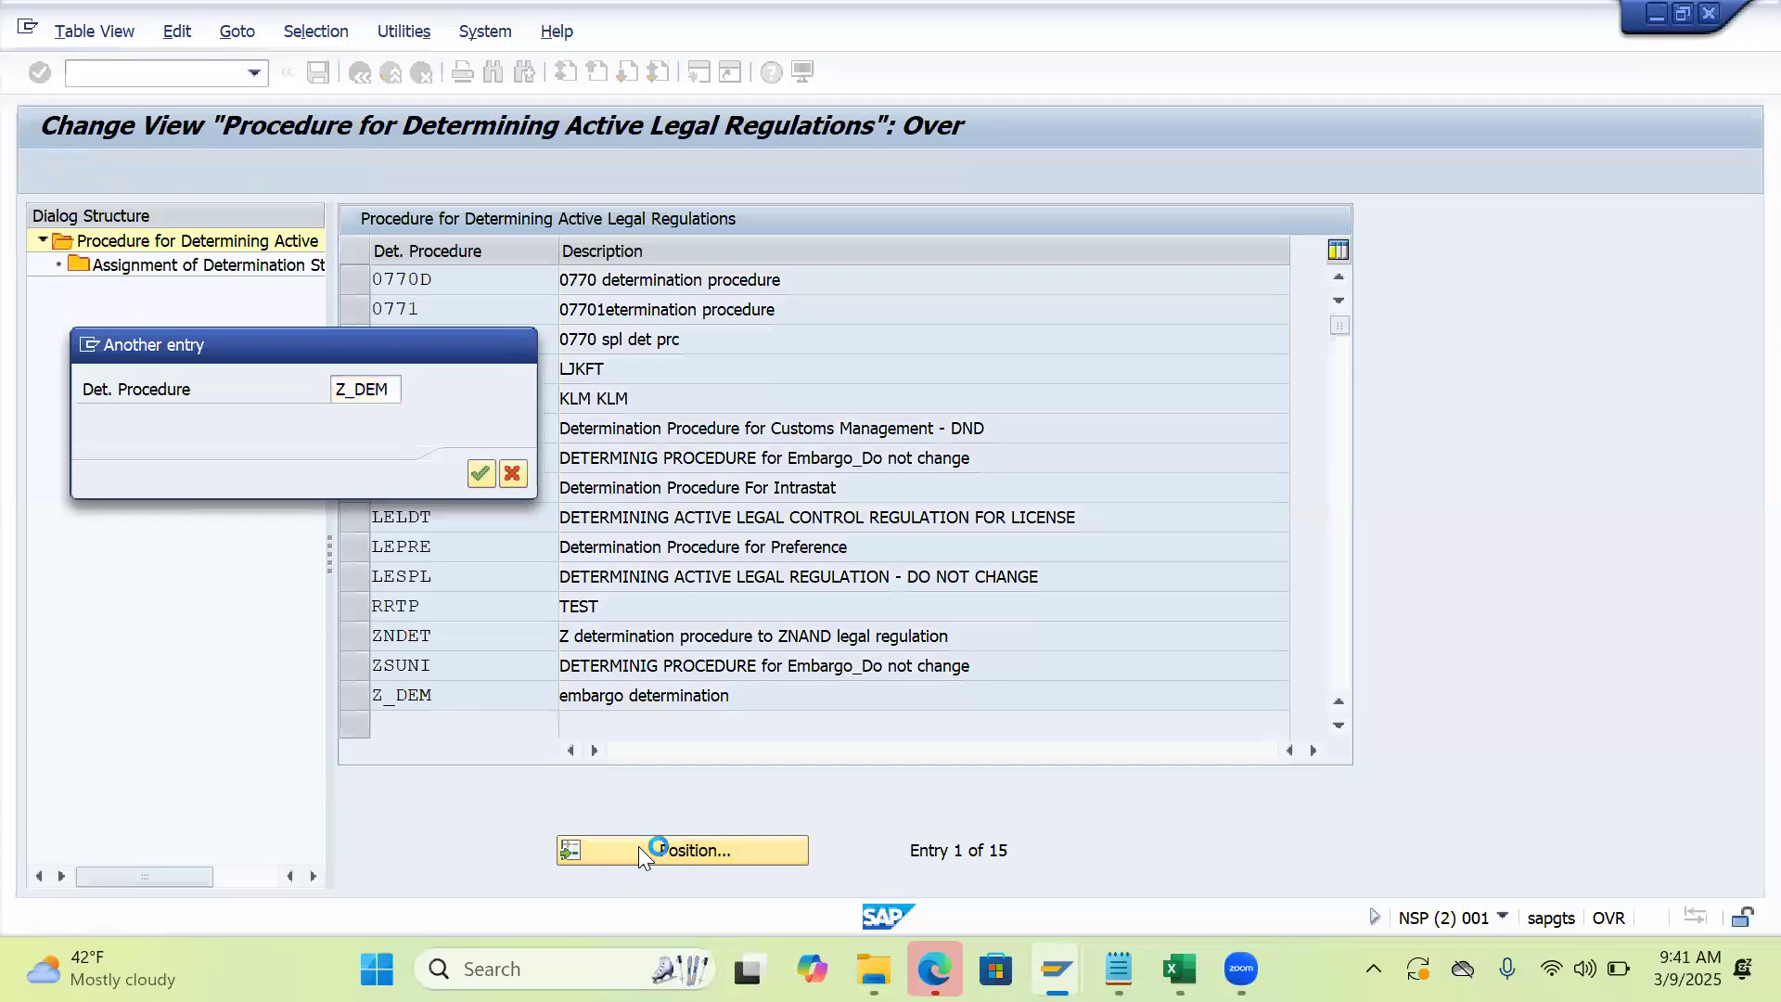
# - Review Z_DEM's assigned strategy ALRG02 with importer group PGEMB1, then return to the IMG tree
pyautogui.click(354, 281)
pyautogui.doubleClick(243, 269)
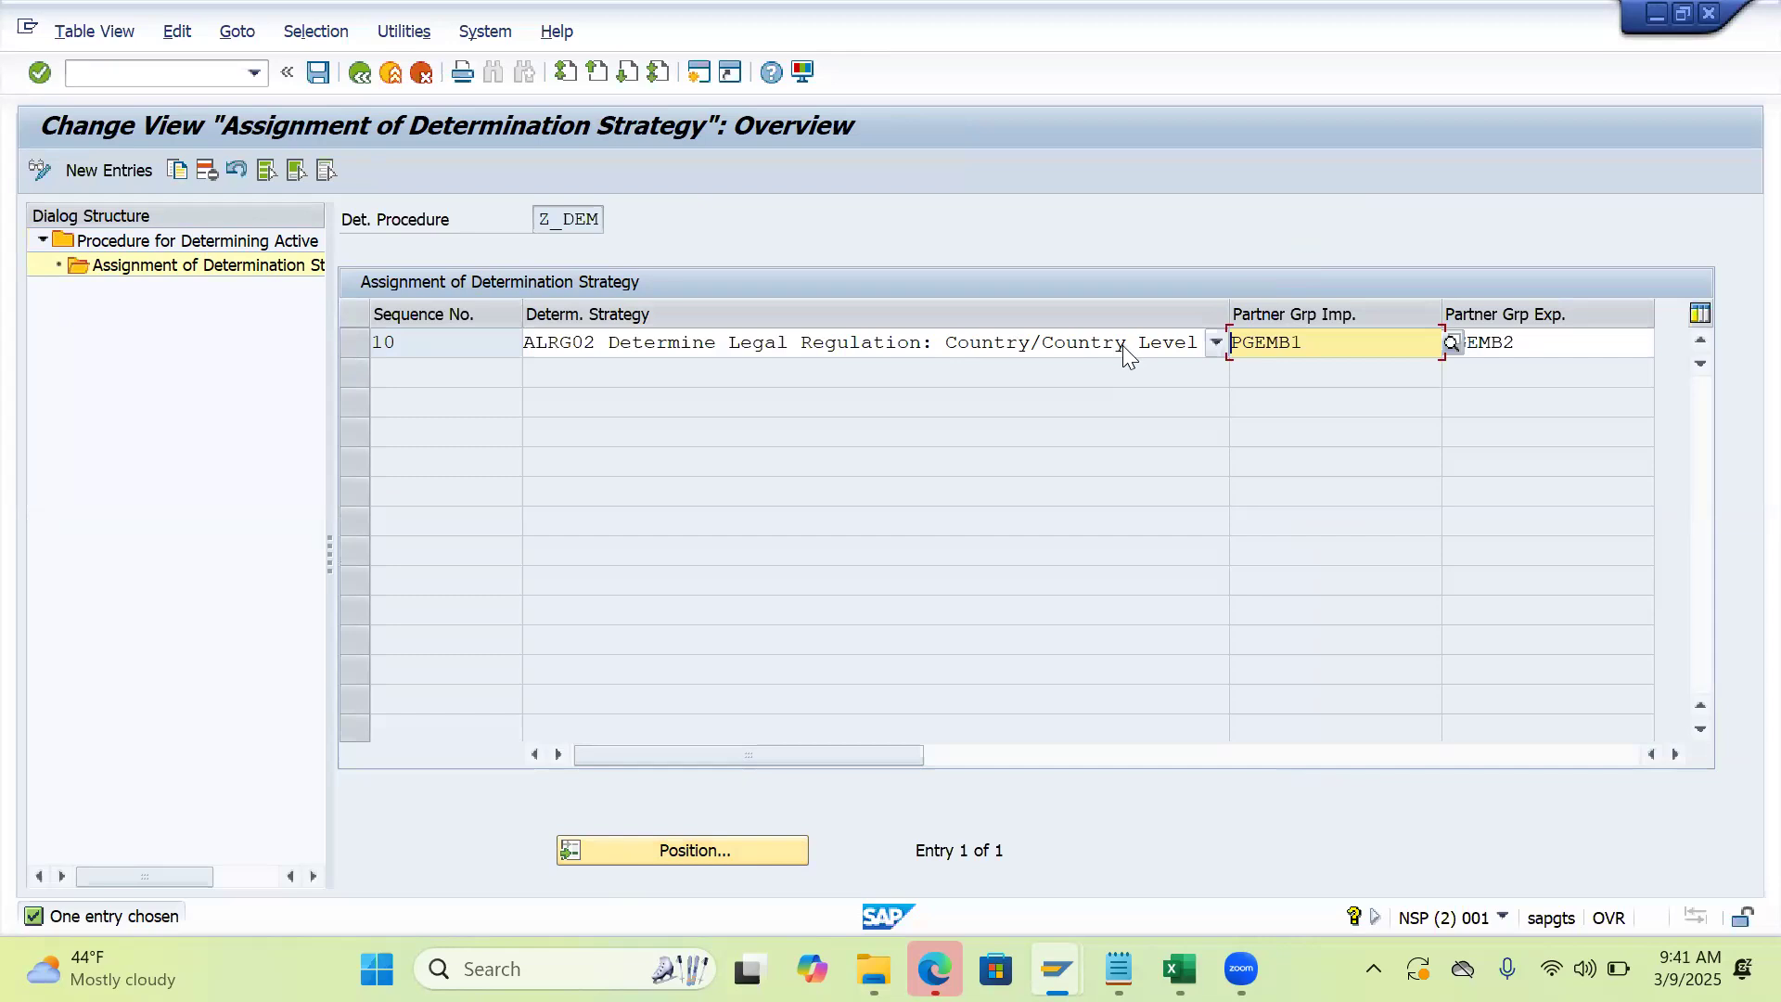
pyautogui.click(356, 82)
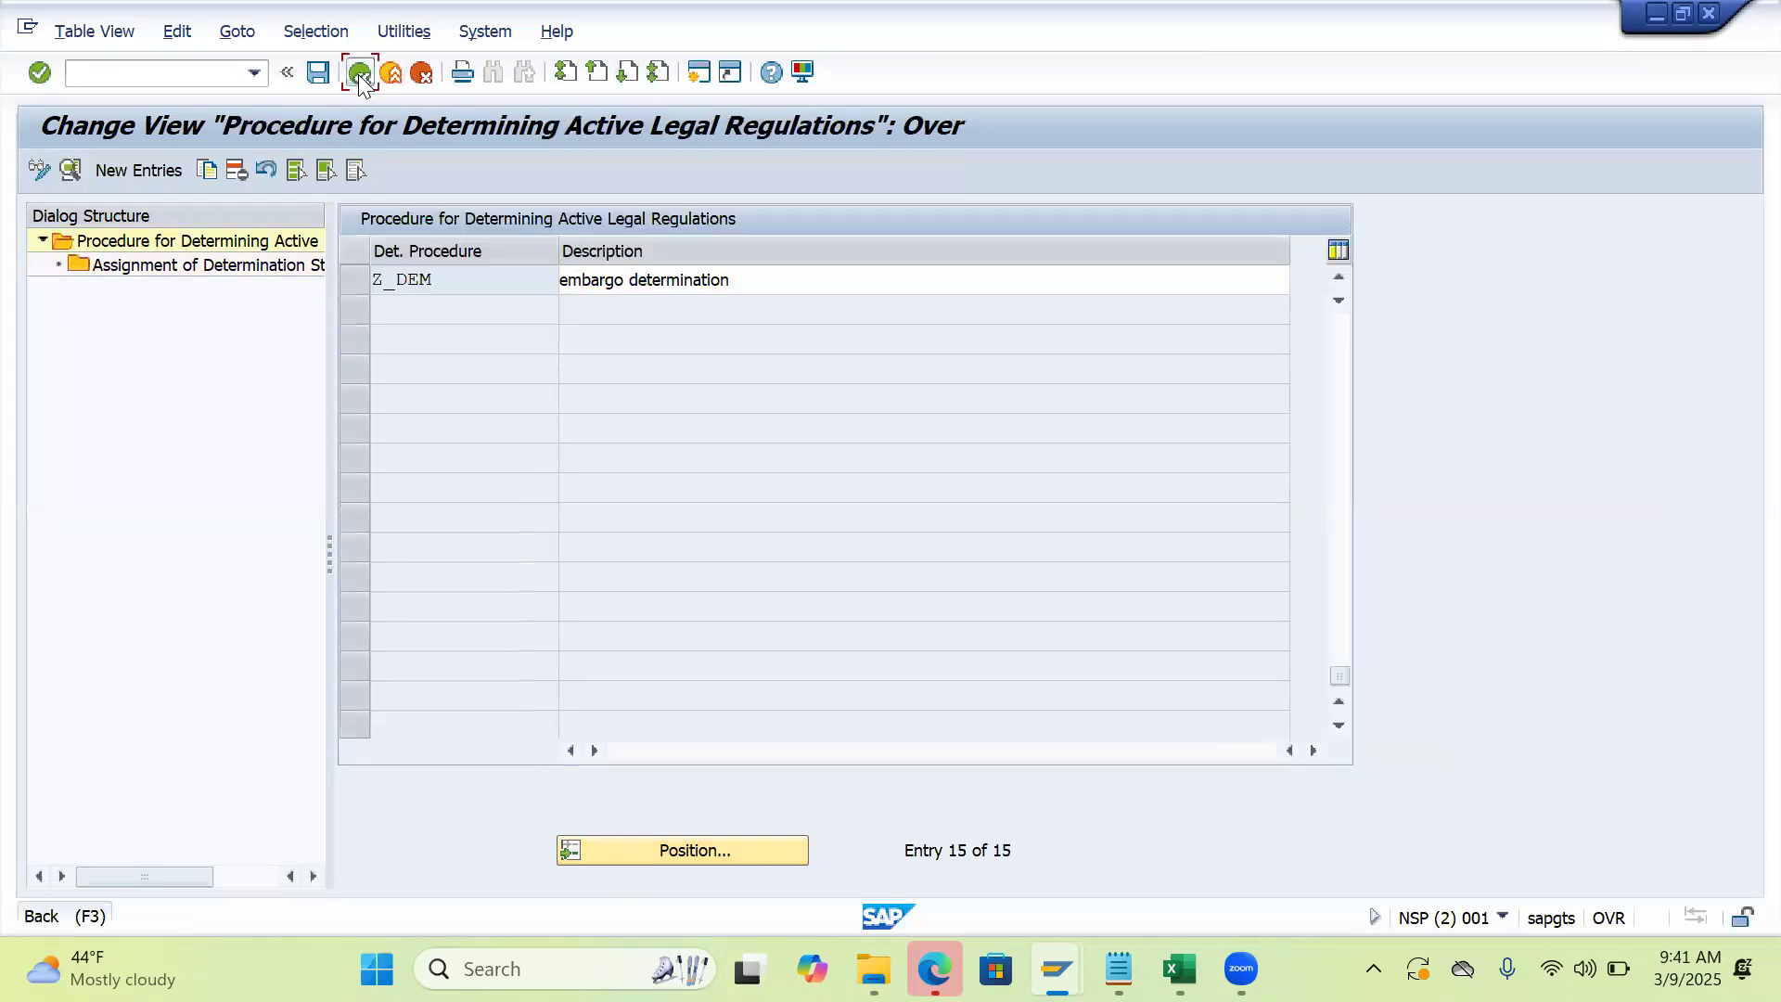
pyautogui.click(358, 75)
pyautogui.scroll(-5, 329, 769)
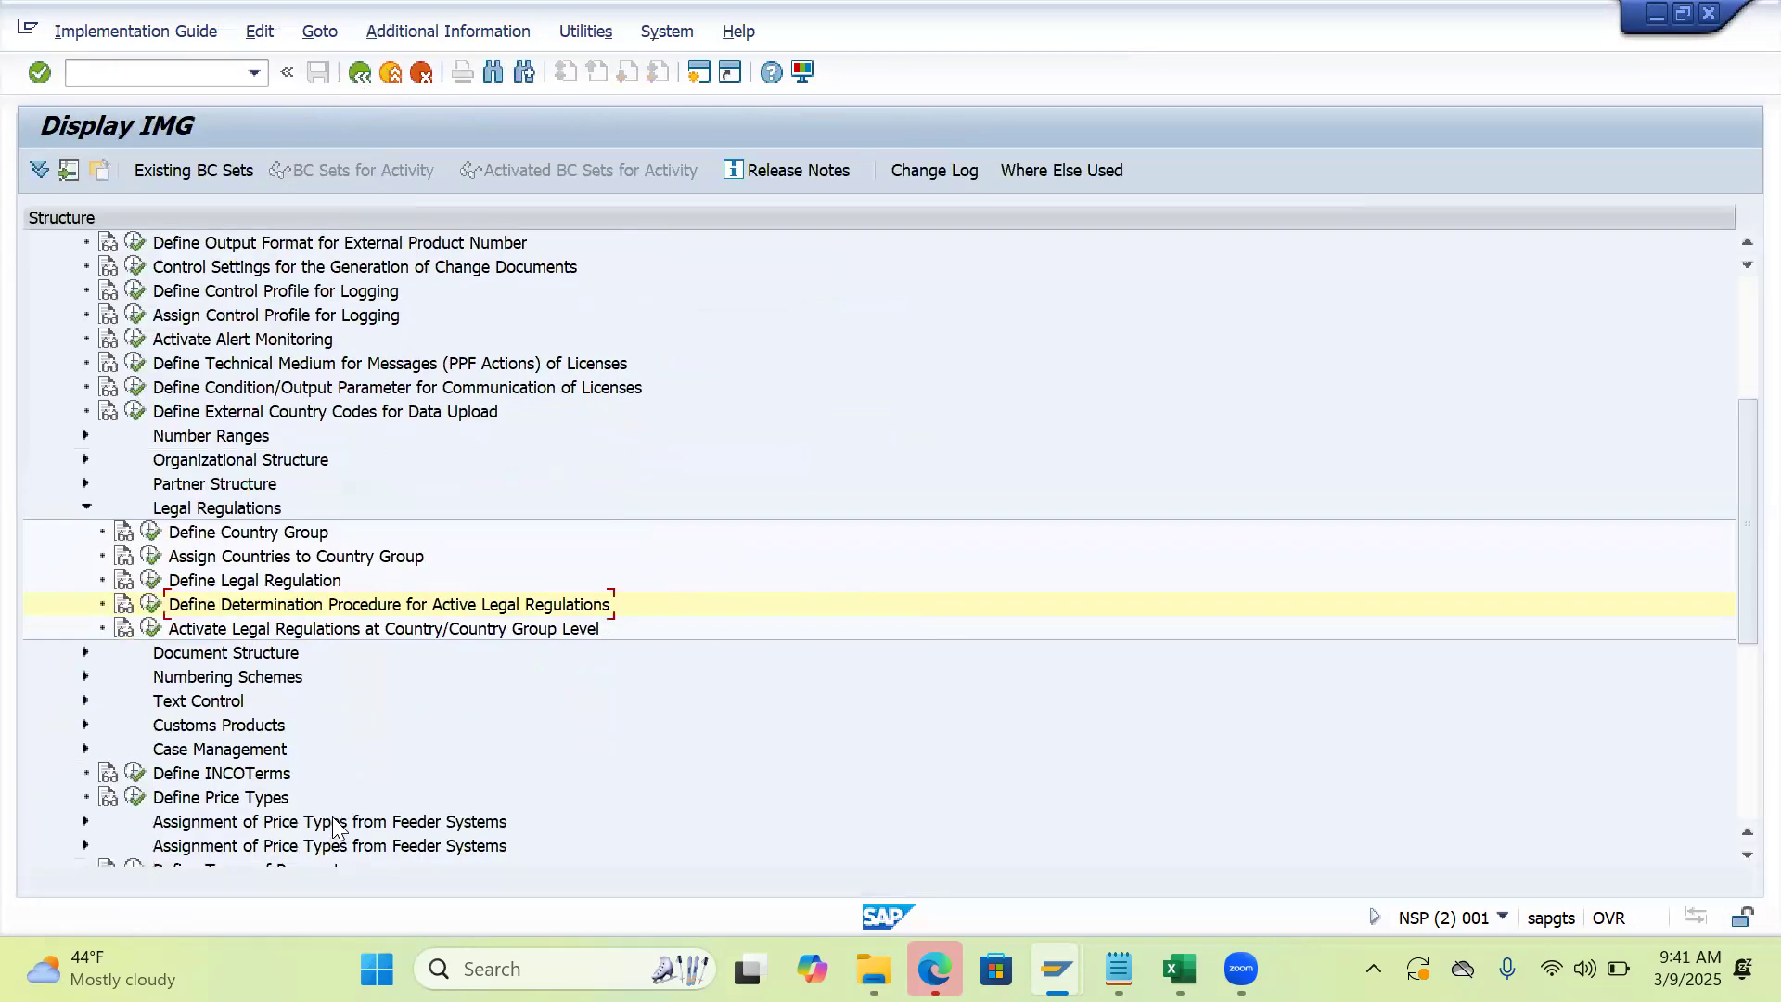
# - Open regulation 0770's Country/Country entries and confirm the table is empty
pyautogui.scroll(-2, 333, 820)
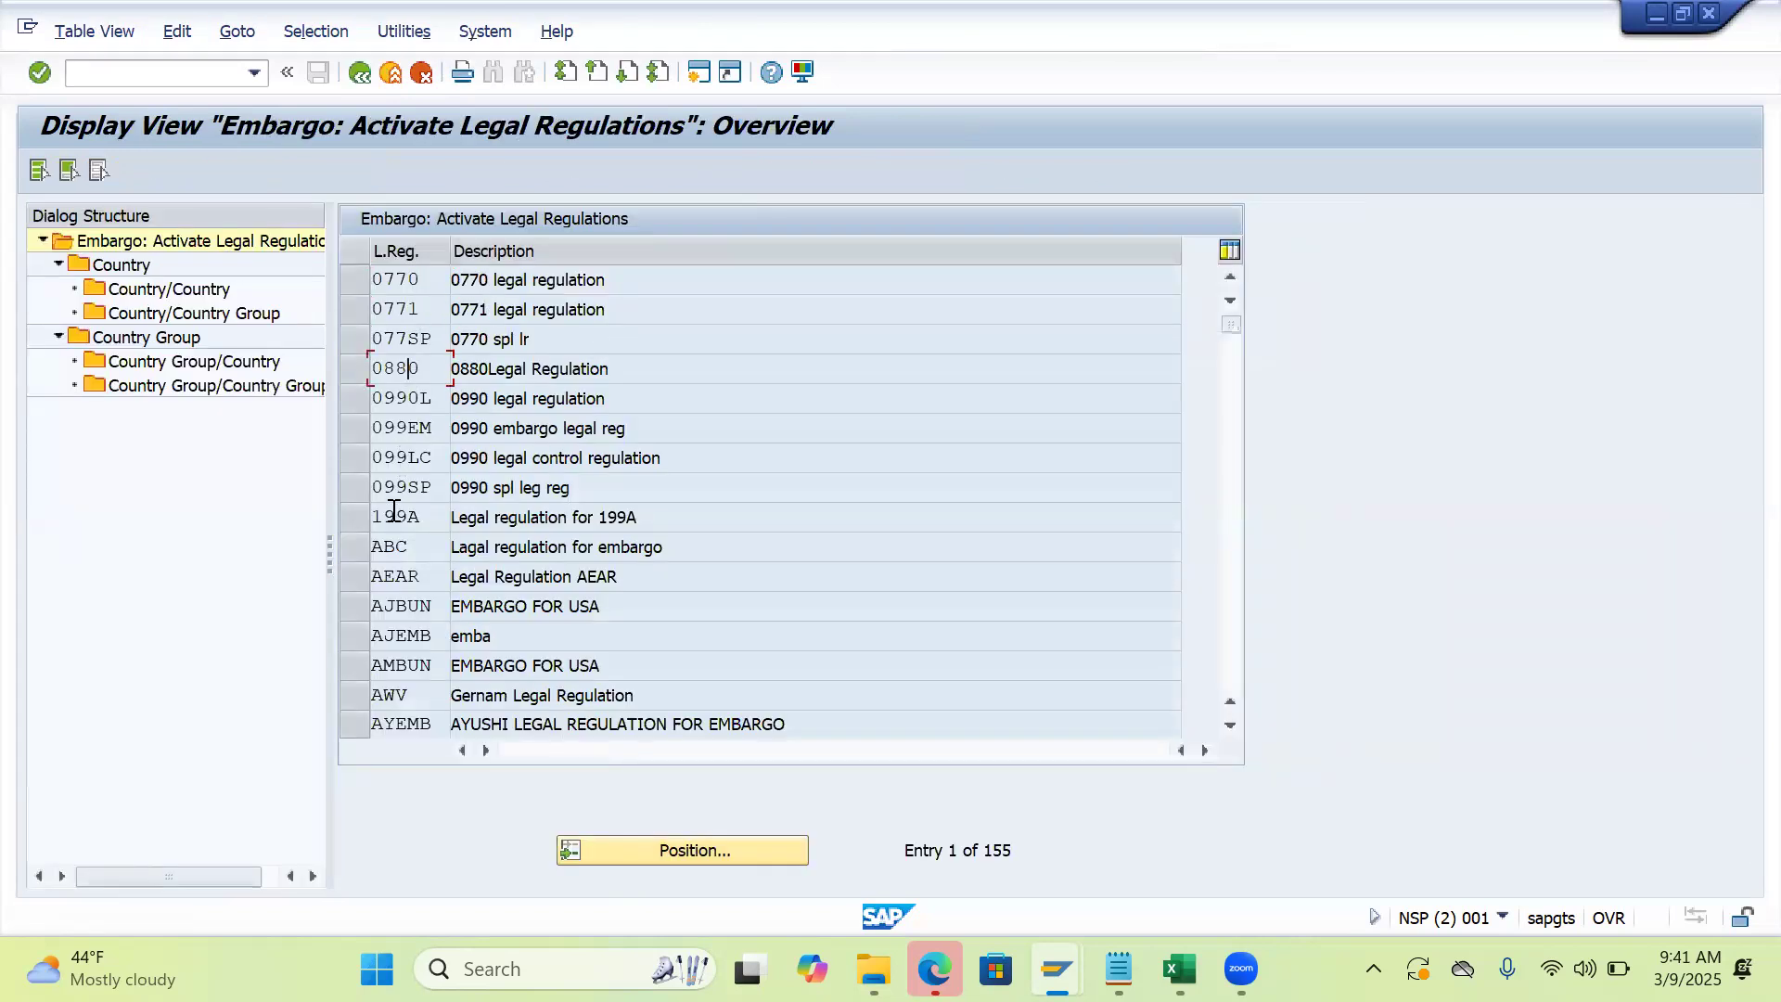
pyautogui.click(384, 665)
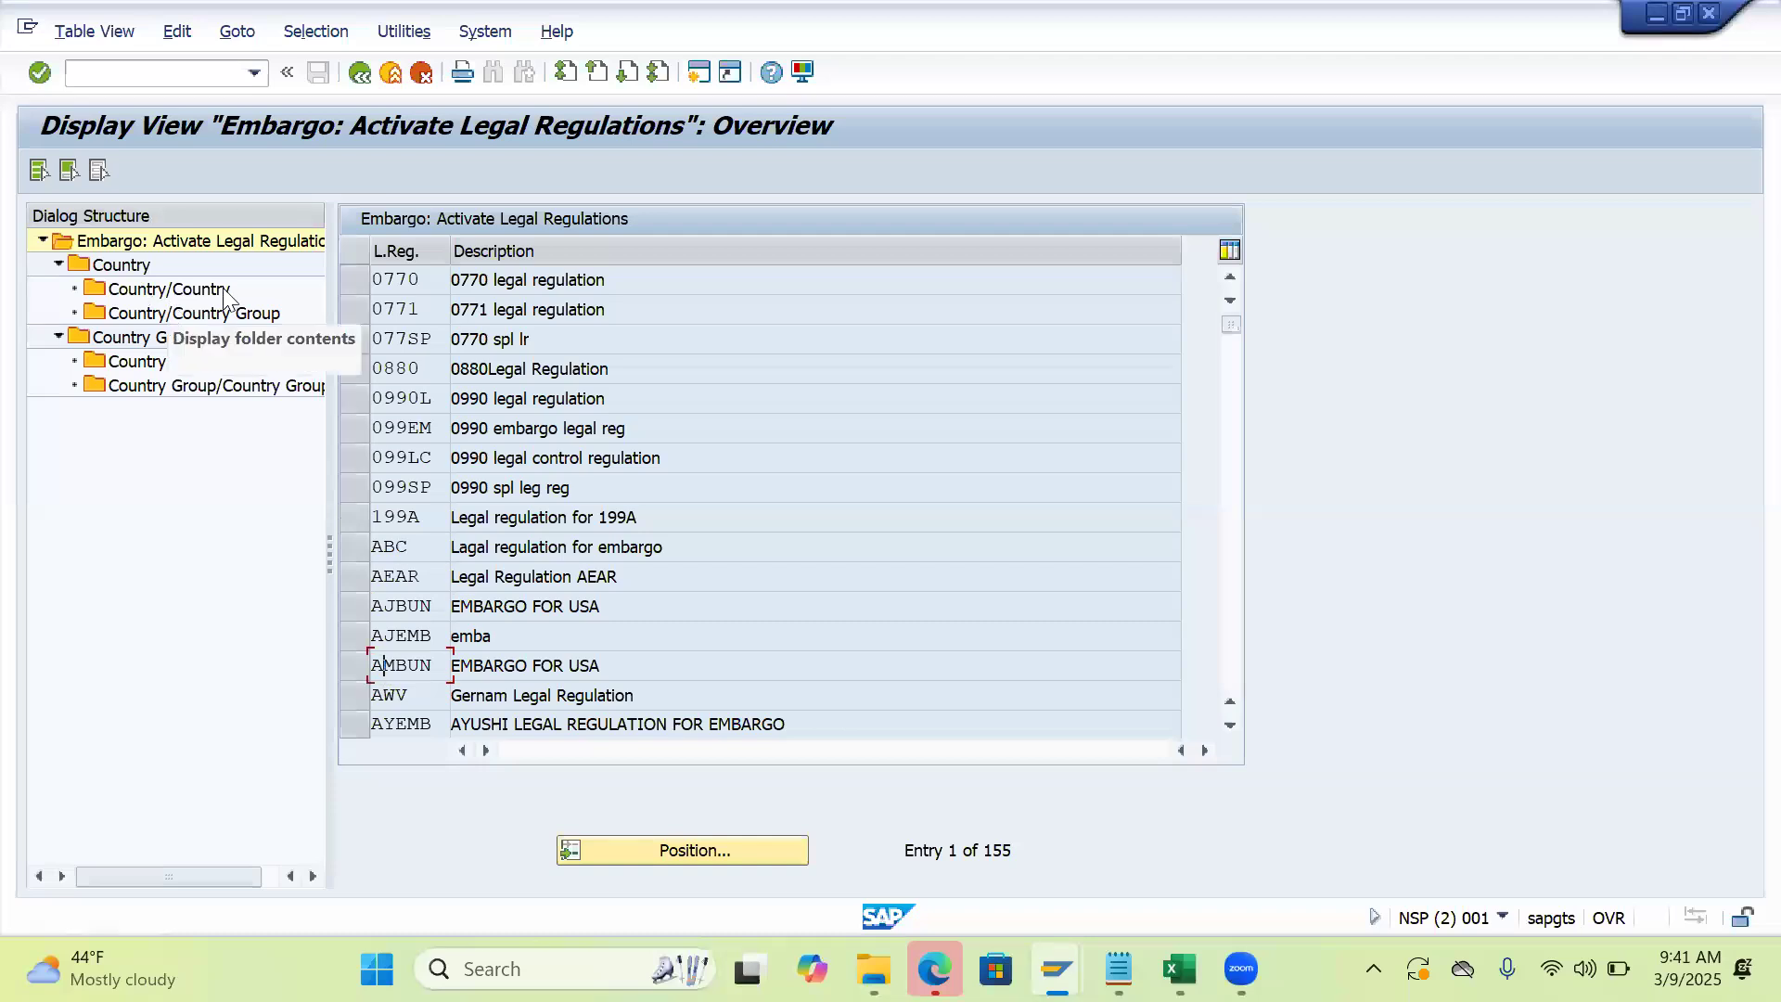
pyautogui.click(353, 278)
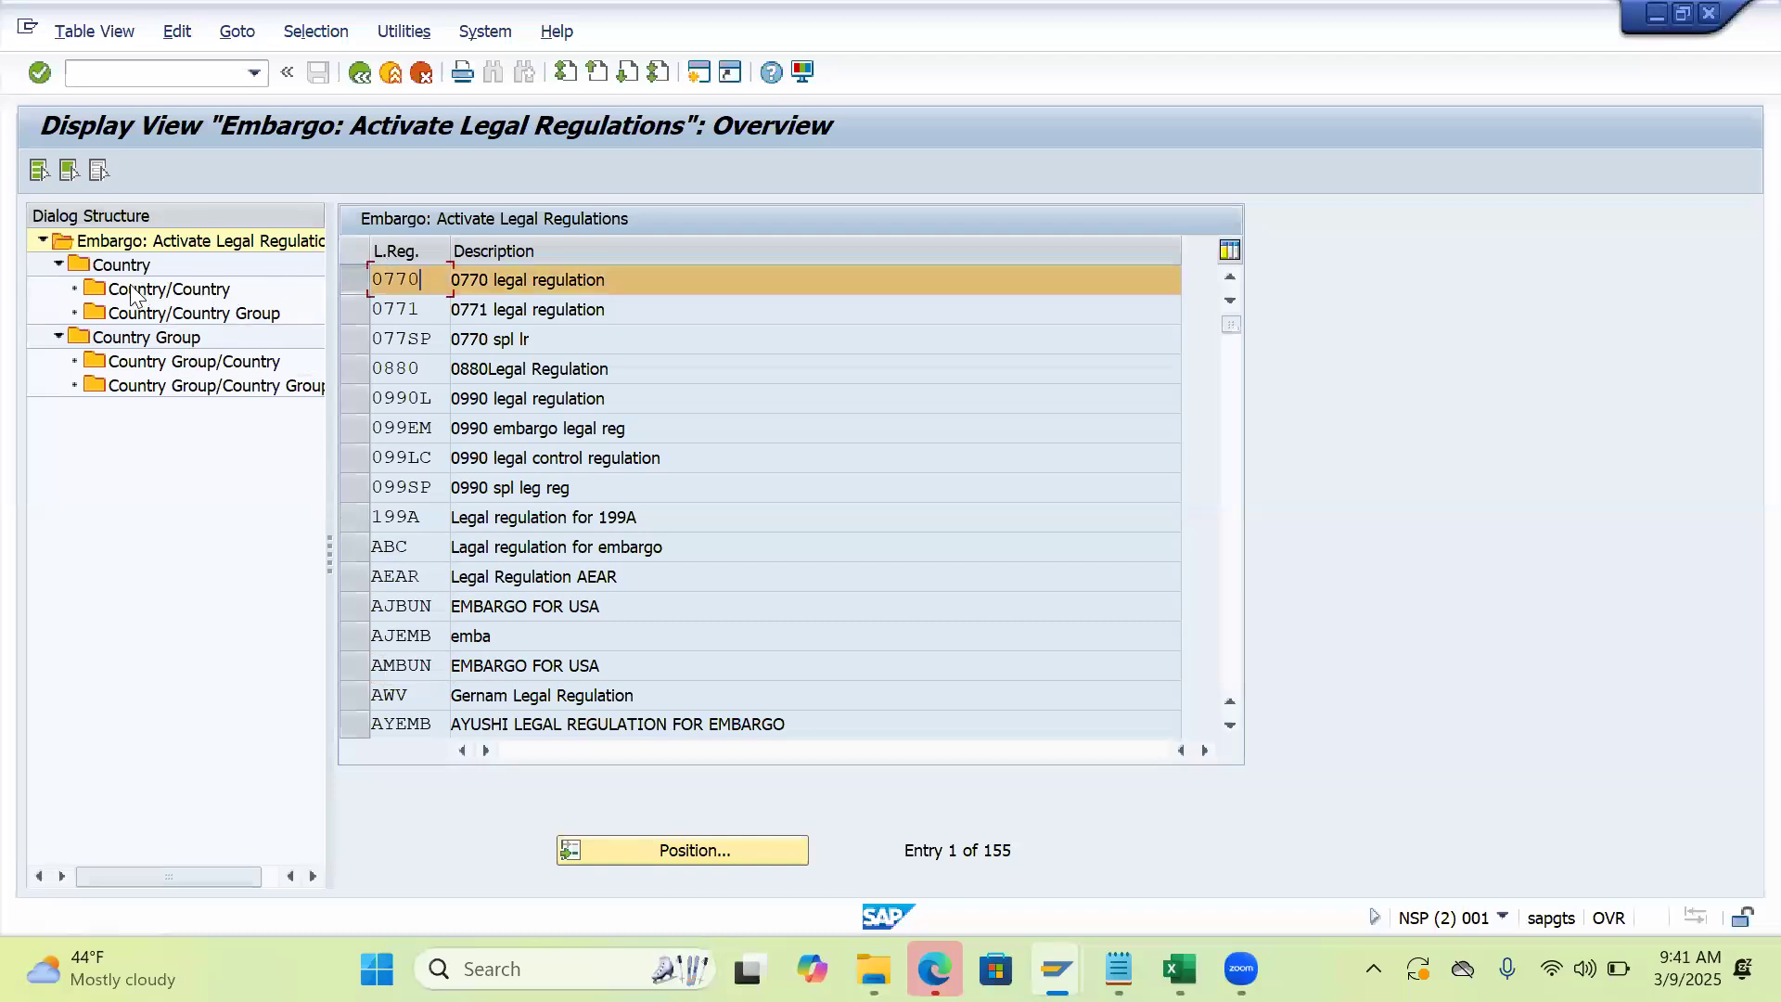
pyautogui.doubleClick(141, 291)
pyautogui.press('Return')
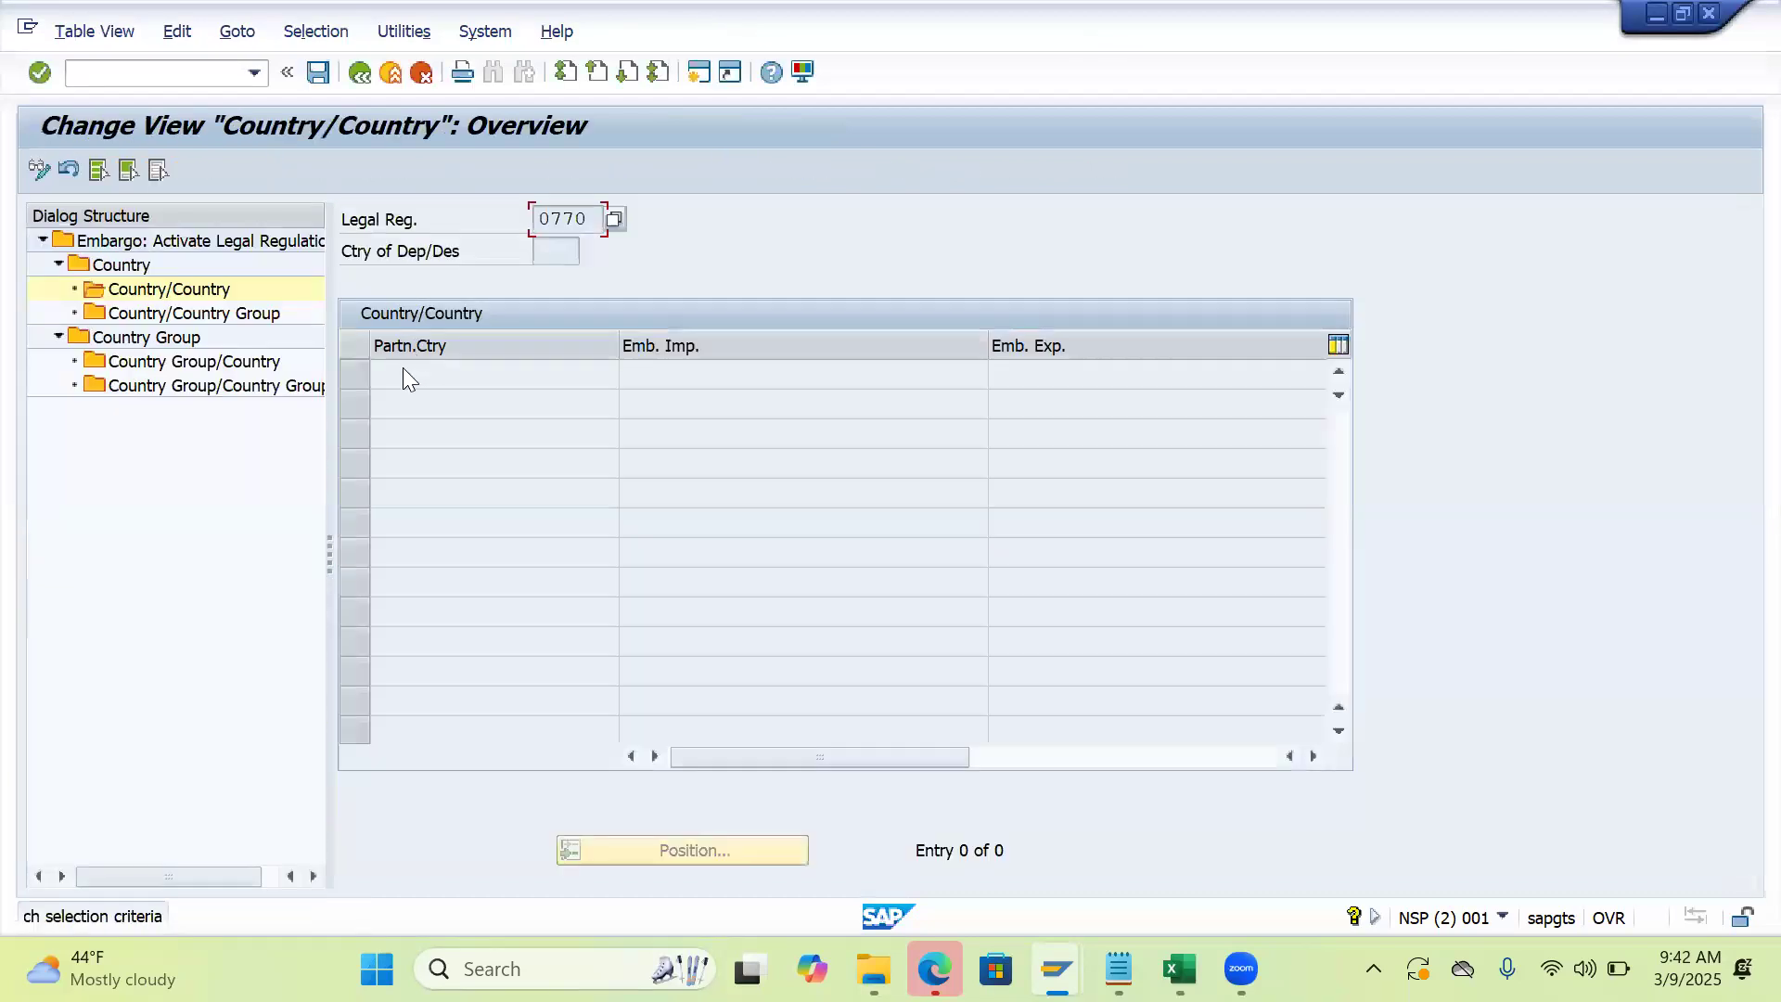
pyautogui.press('F3')
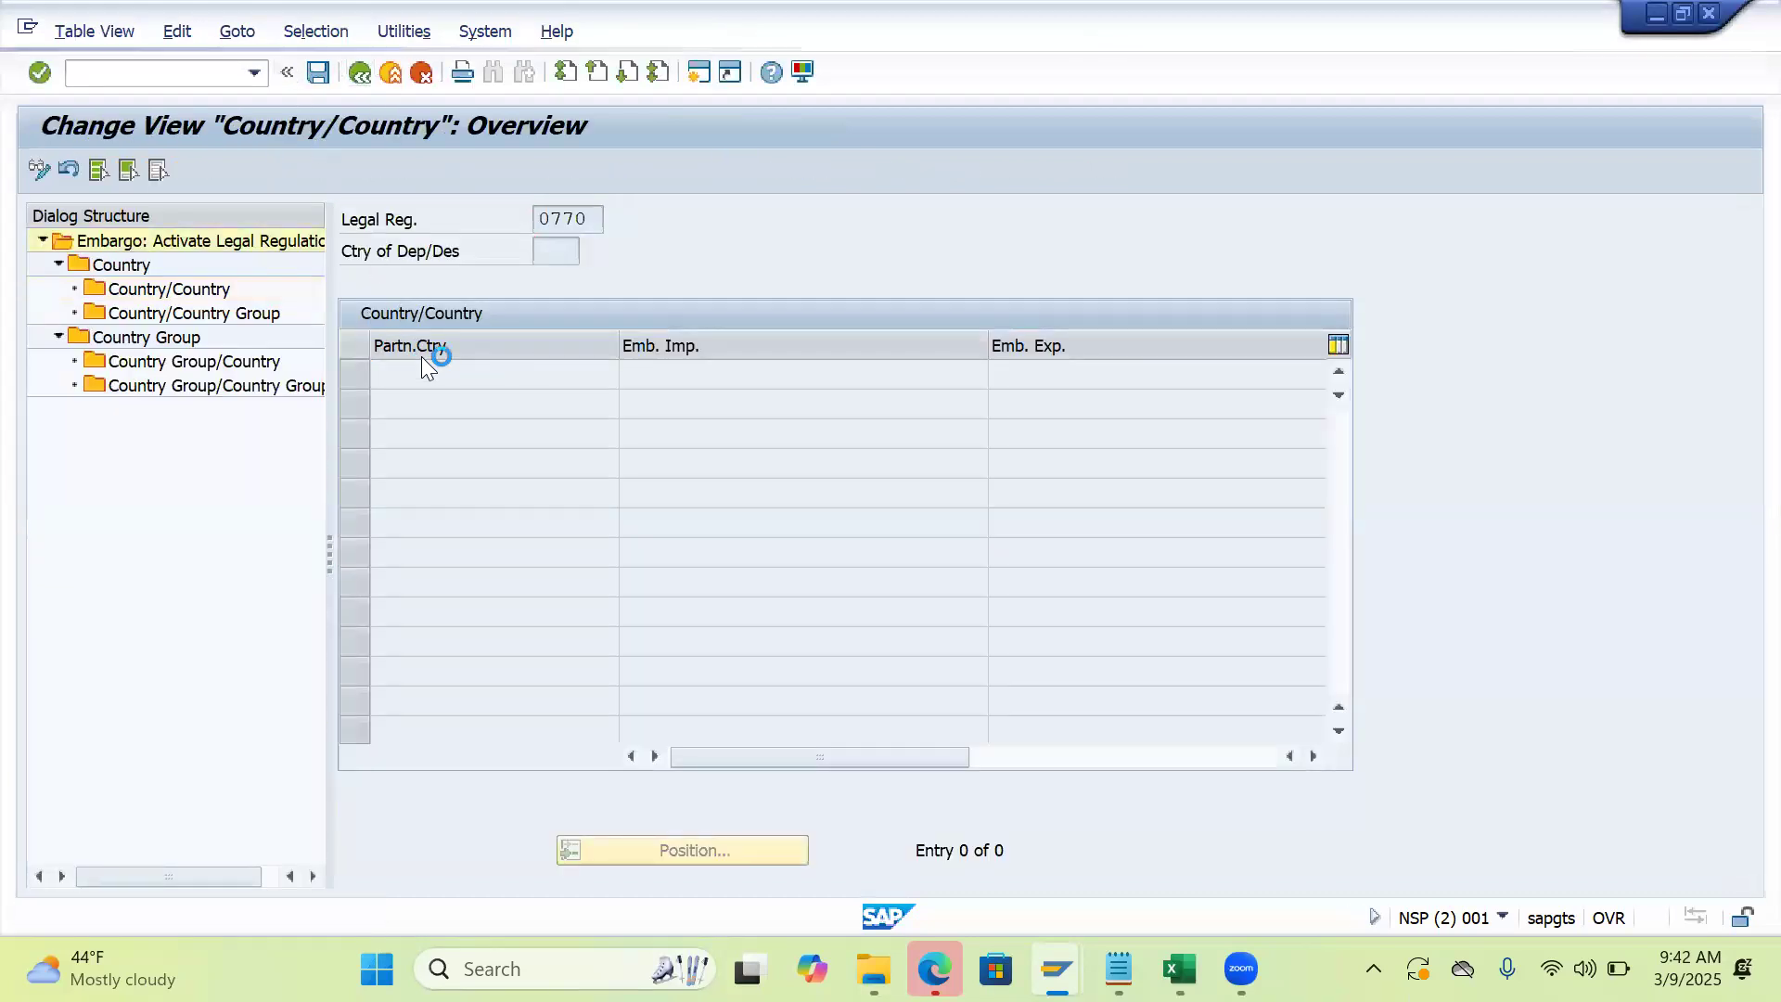
# - Check regulation 0771's Country/Country entries, also empty, and return to the regulations list
pyautogui.doubleClick(169, 289)
pyautogui.press('Return')
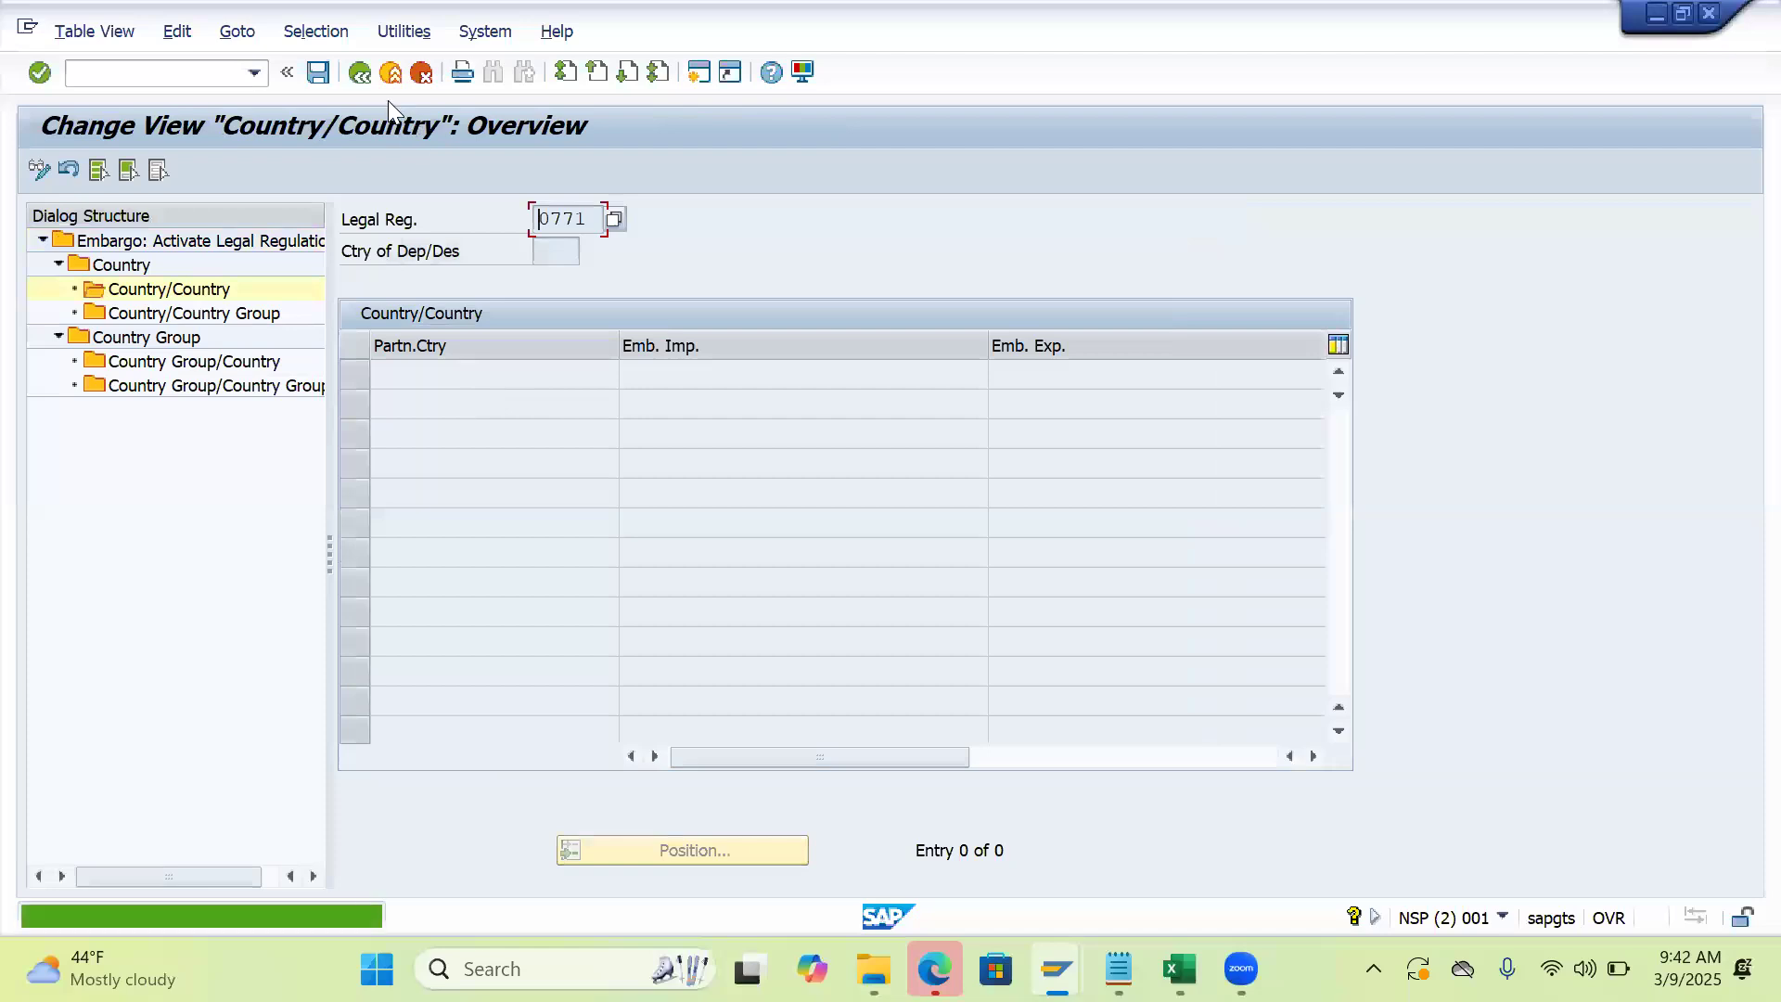
pyautogui.click(363, 76)
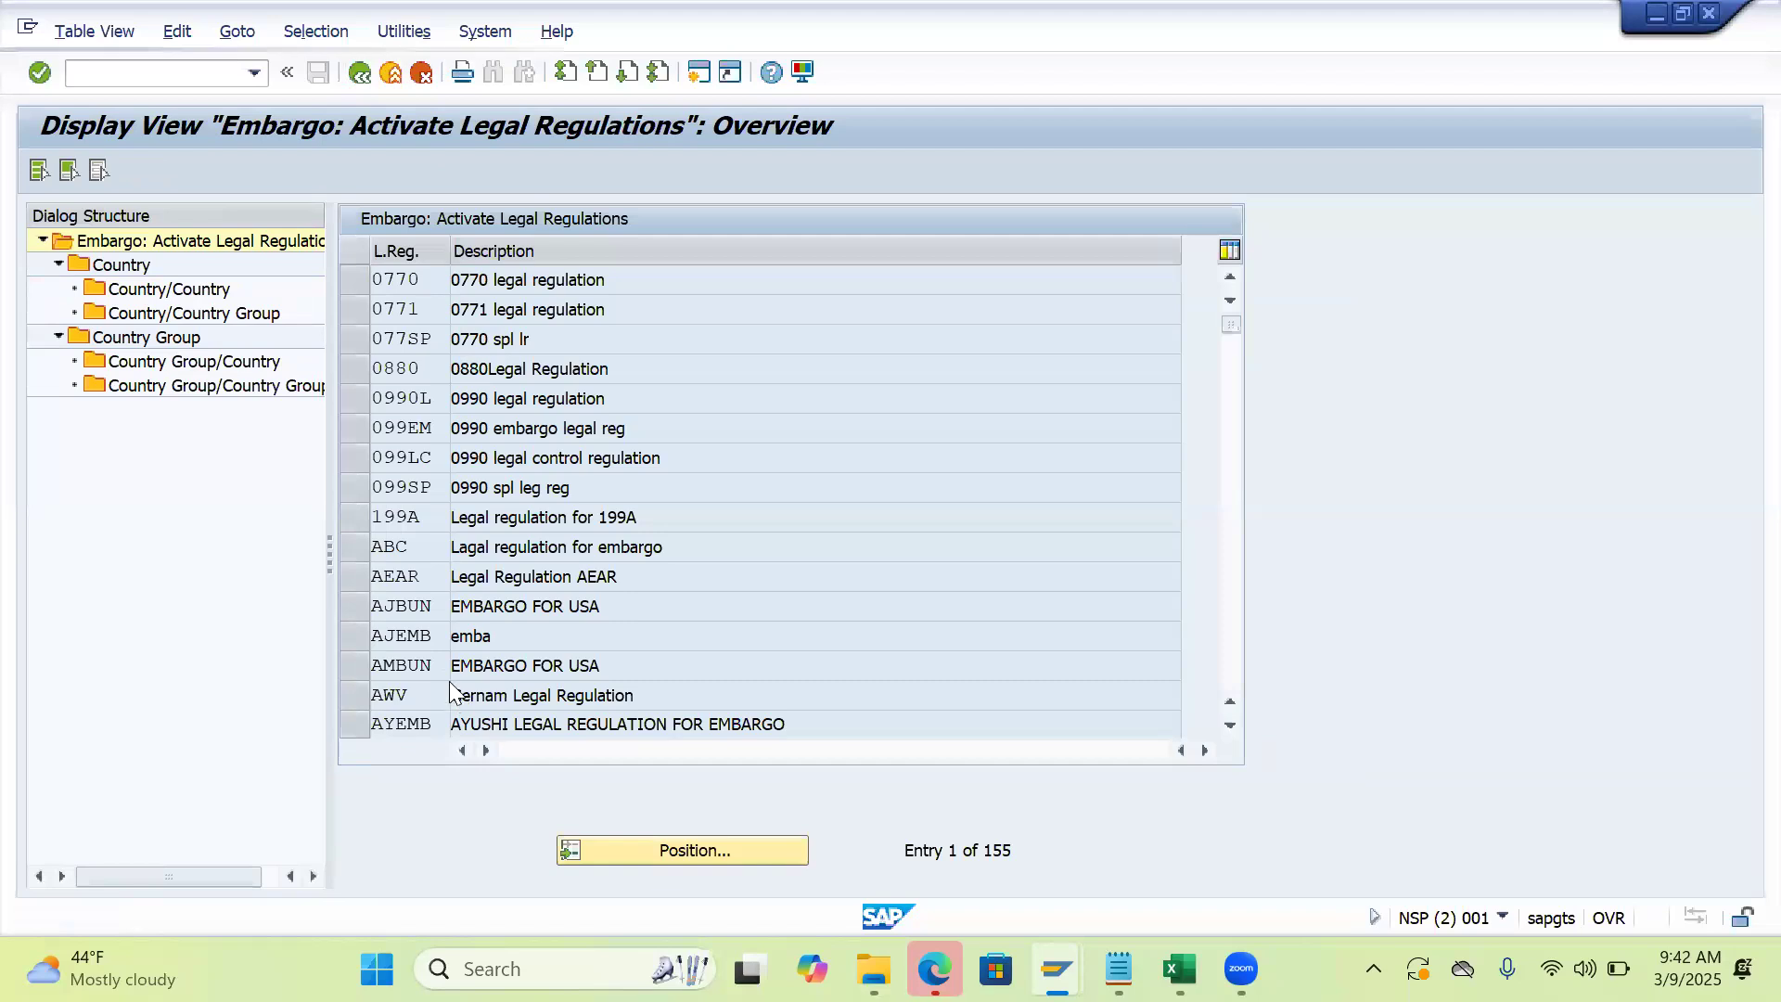
pyautogui.scroll(-1, 449, 681)
pyautogui.scroll(-4, 188, 334)
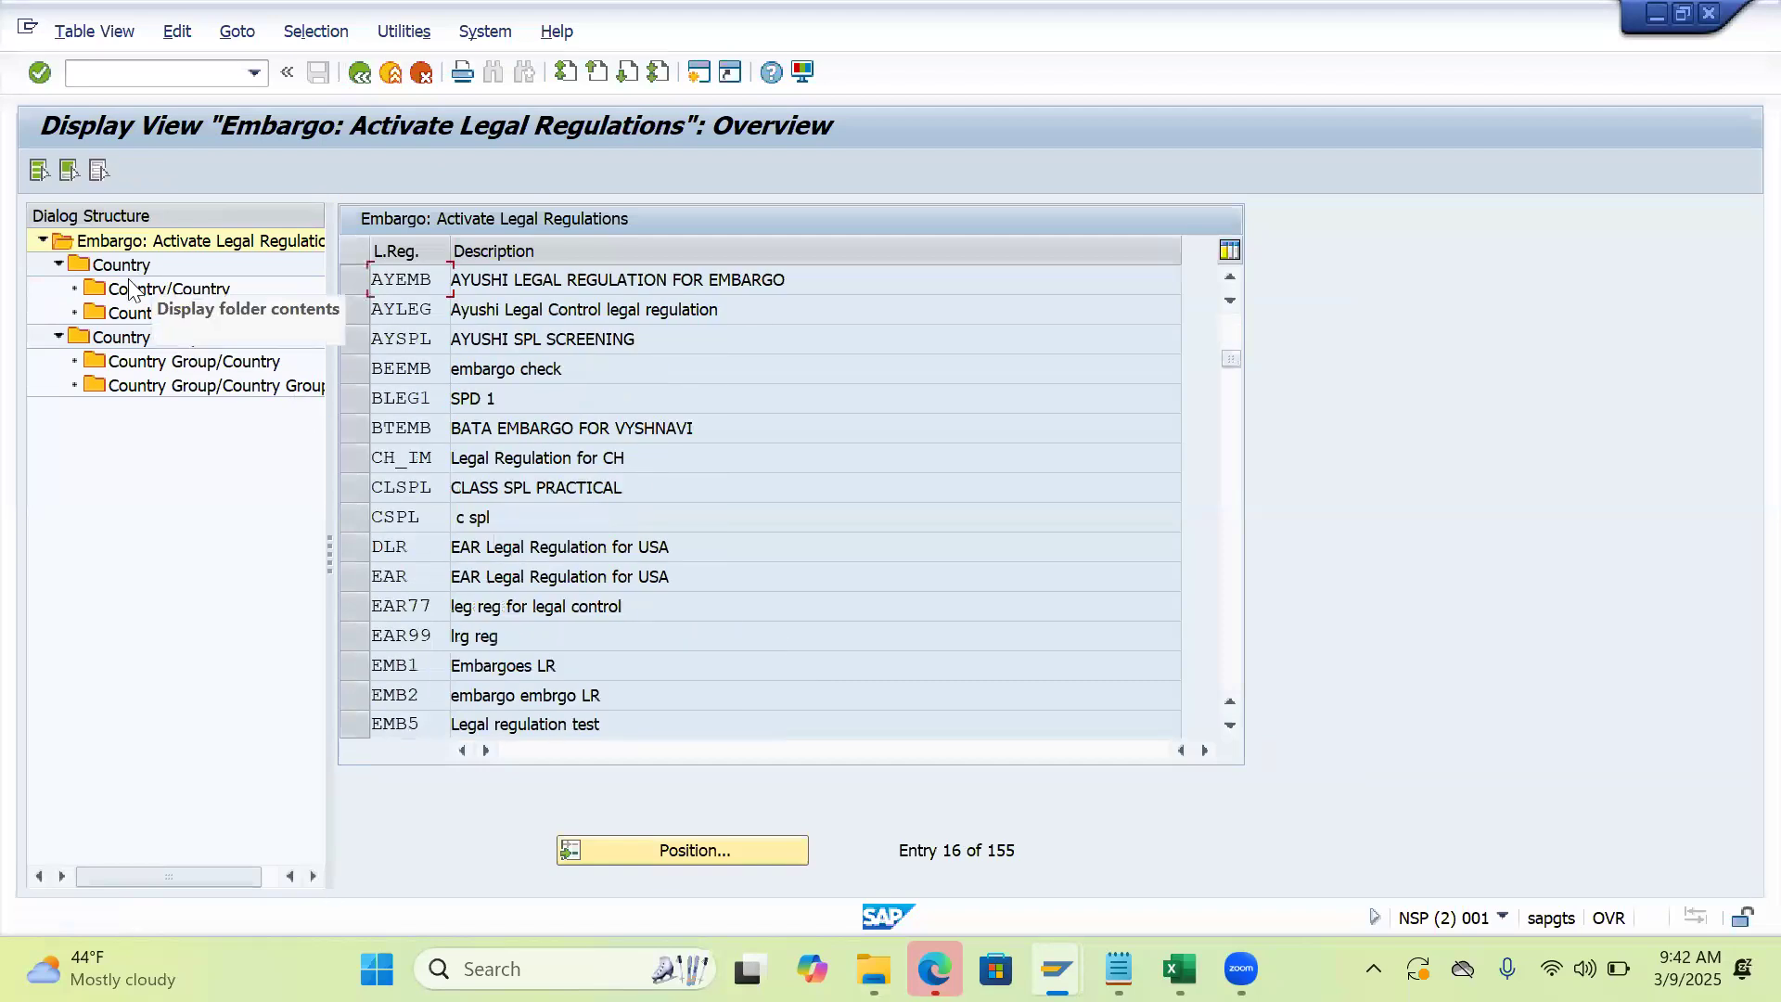
# - Compare the Country/Country and Country/Country Group structure levels, ending on Country/Country
pyautogui.click(189, 295)
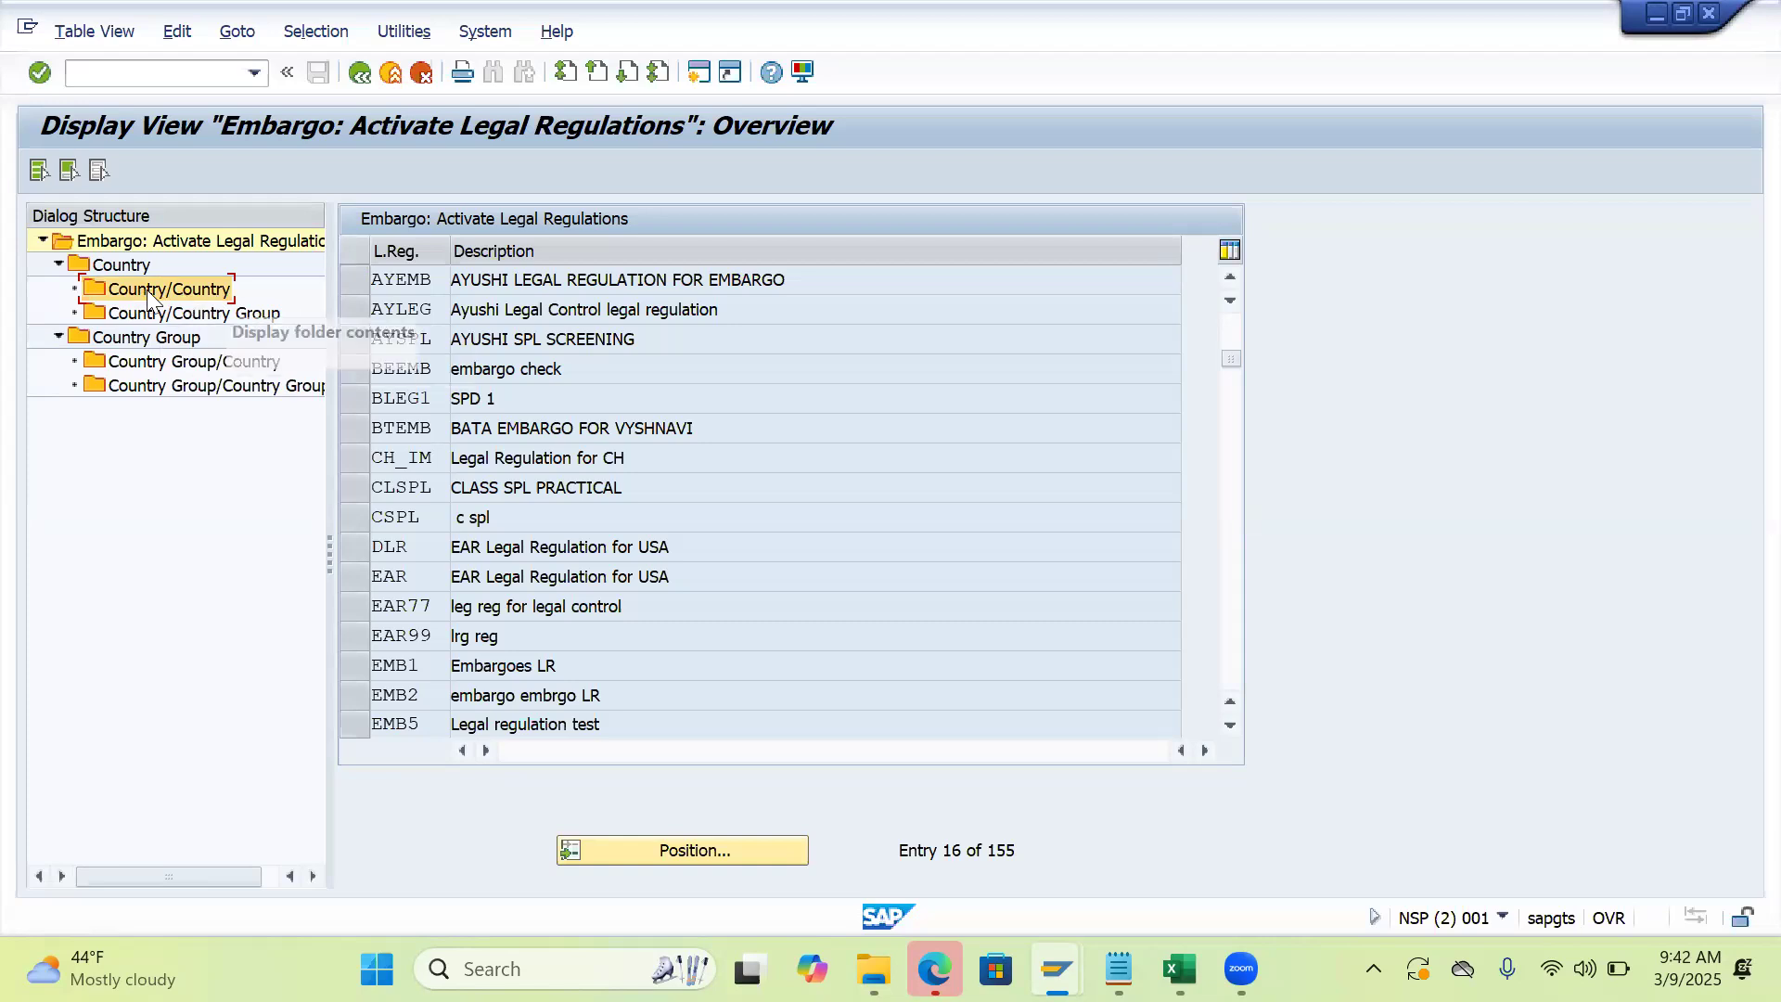
pyautogui.click(172, 315)
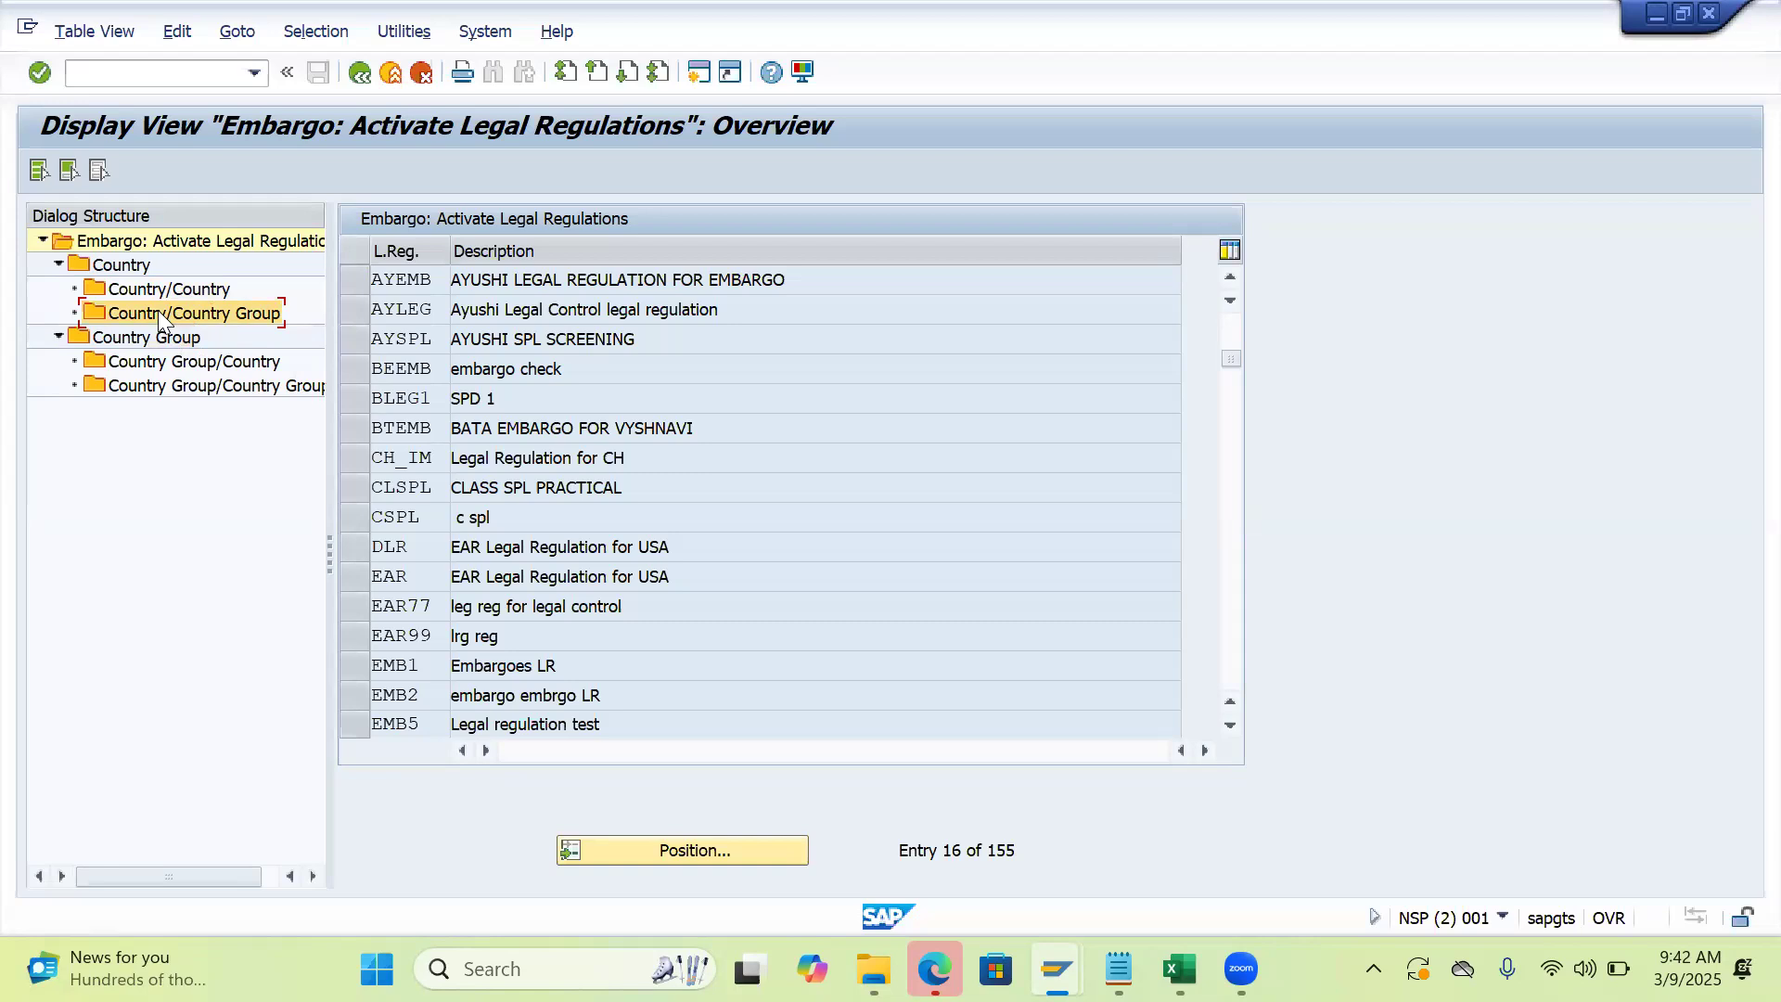
pyautogui.click(139, 291)
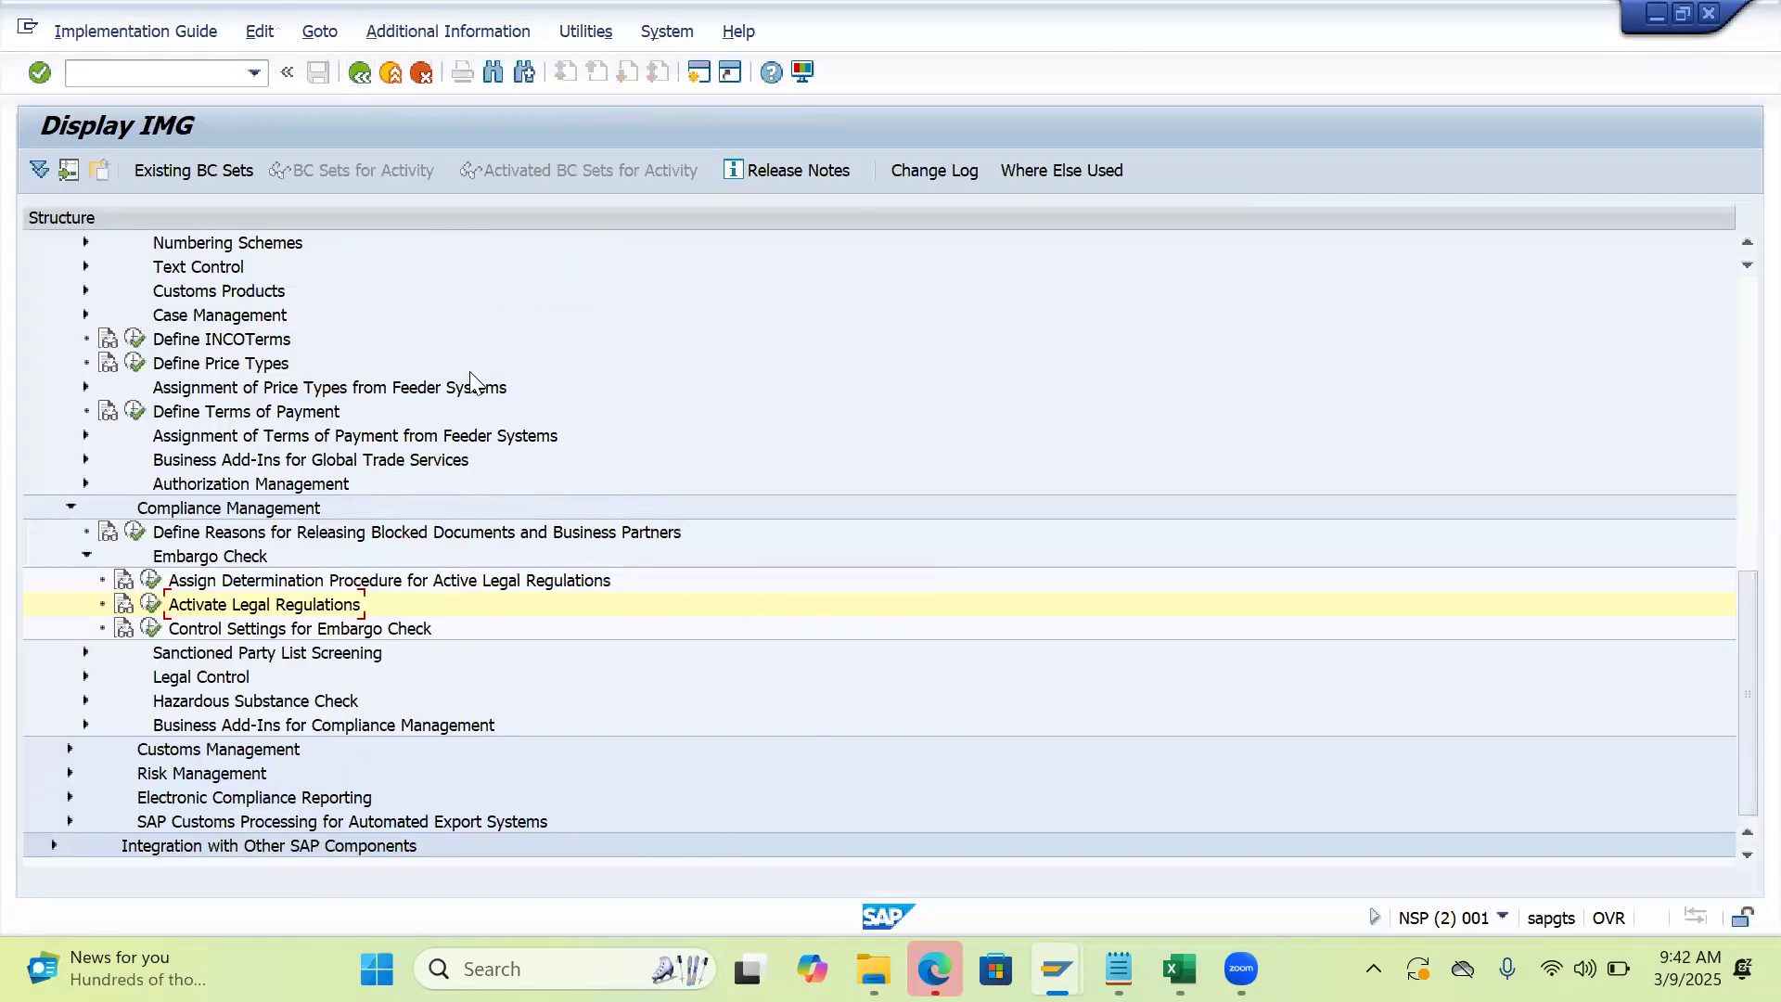
# - Run Control Settings for Embargo Check and open the details for AMBUN (EMBARGO FOR USA)
pyautogui.click(272, 630)
pyautogui.click(151, 628)
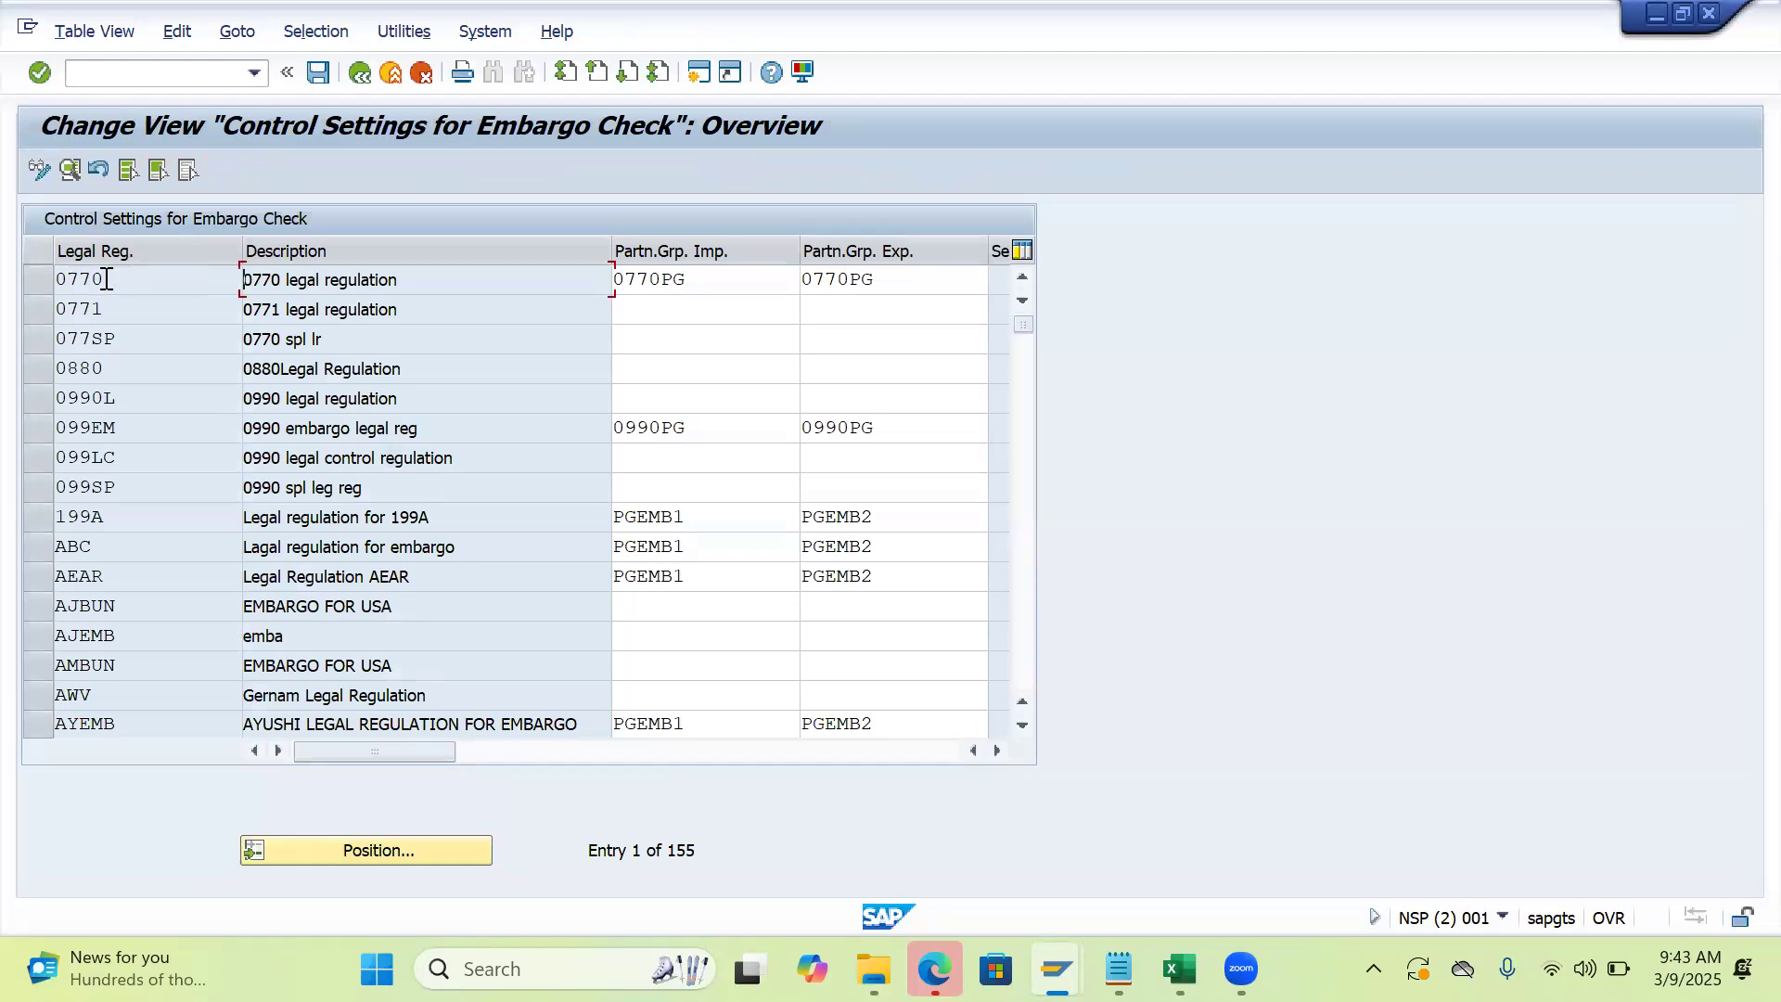
pyautogui.click(368, 665)
pyautogui.doubleClick(81, 666)
pyautogui.click(381, 663)
pyautogui.moveTo(135, 660); pyautogui.dragTo(16, 656)
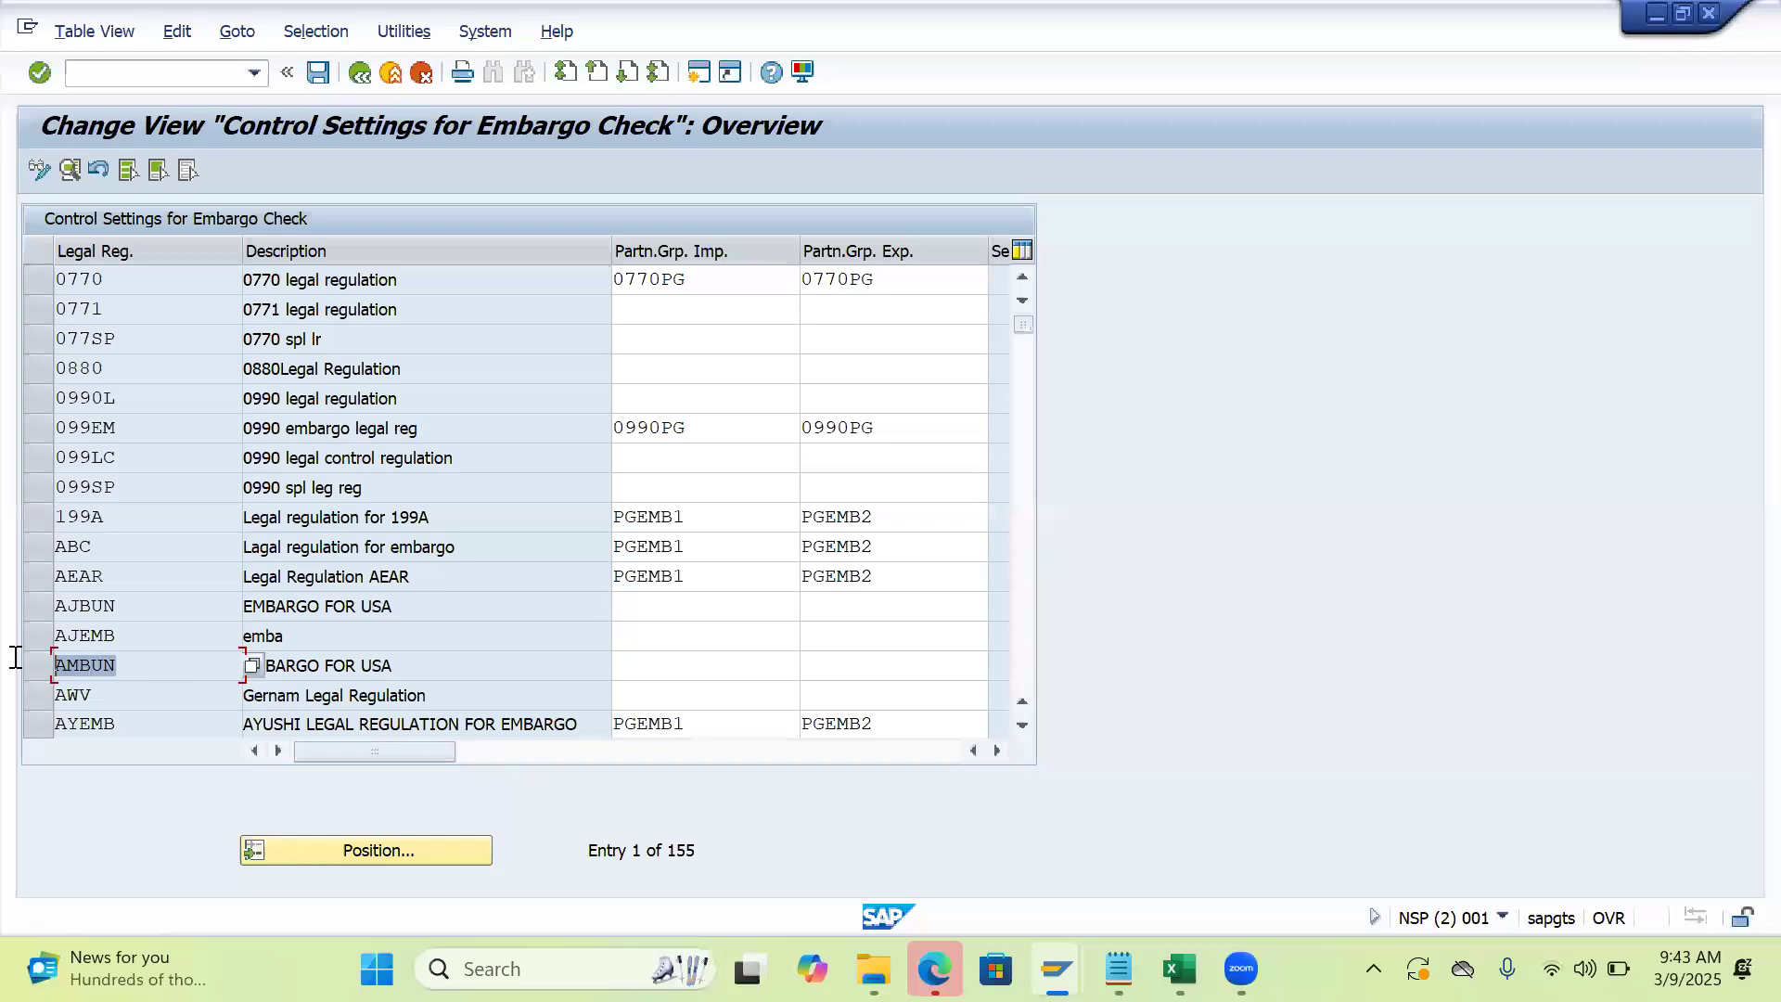
pyautogui.doubleClick(131, 666)
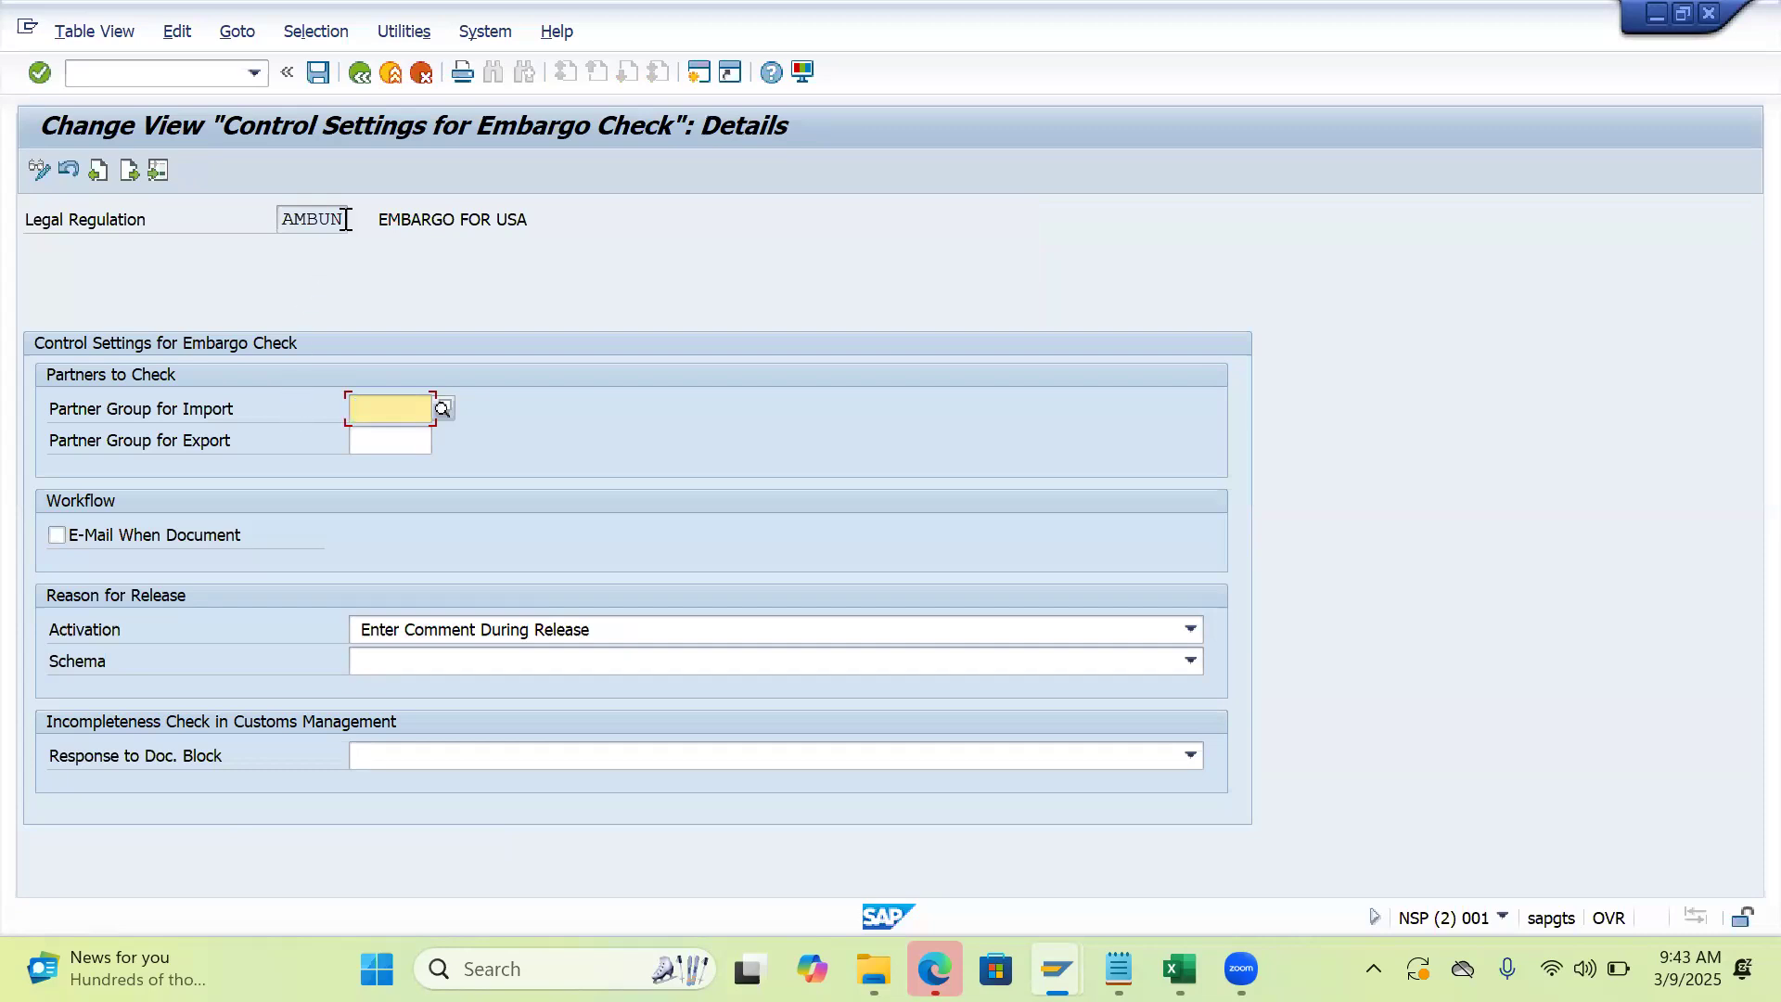
# - Inspect the AMBUN code and its empty import and export partner group fields
pyautogui.moveTo(346, 219); pyautogui.dragTo(284, 214)
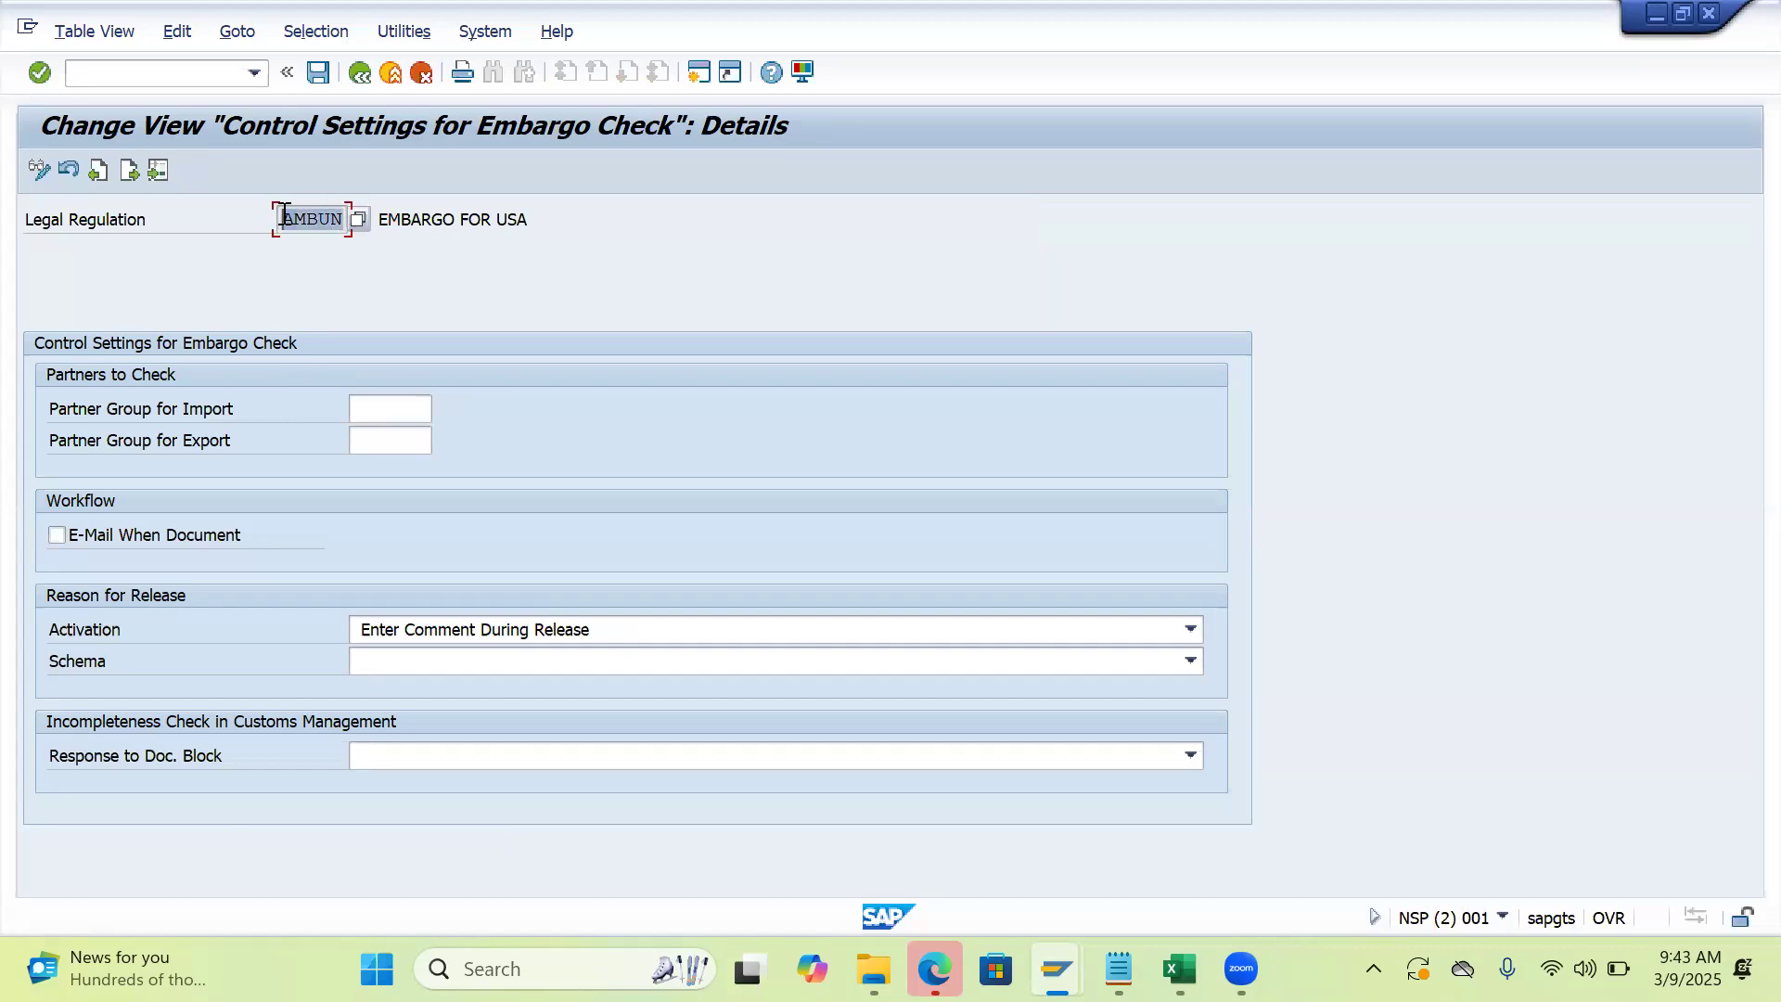
pyautogui.click(320, 210)
pyautogui.click(381, 409)
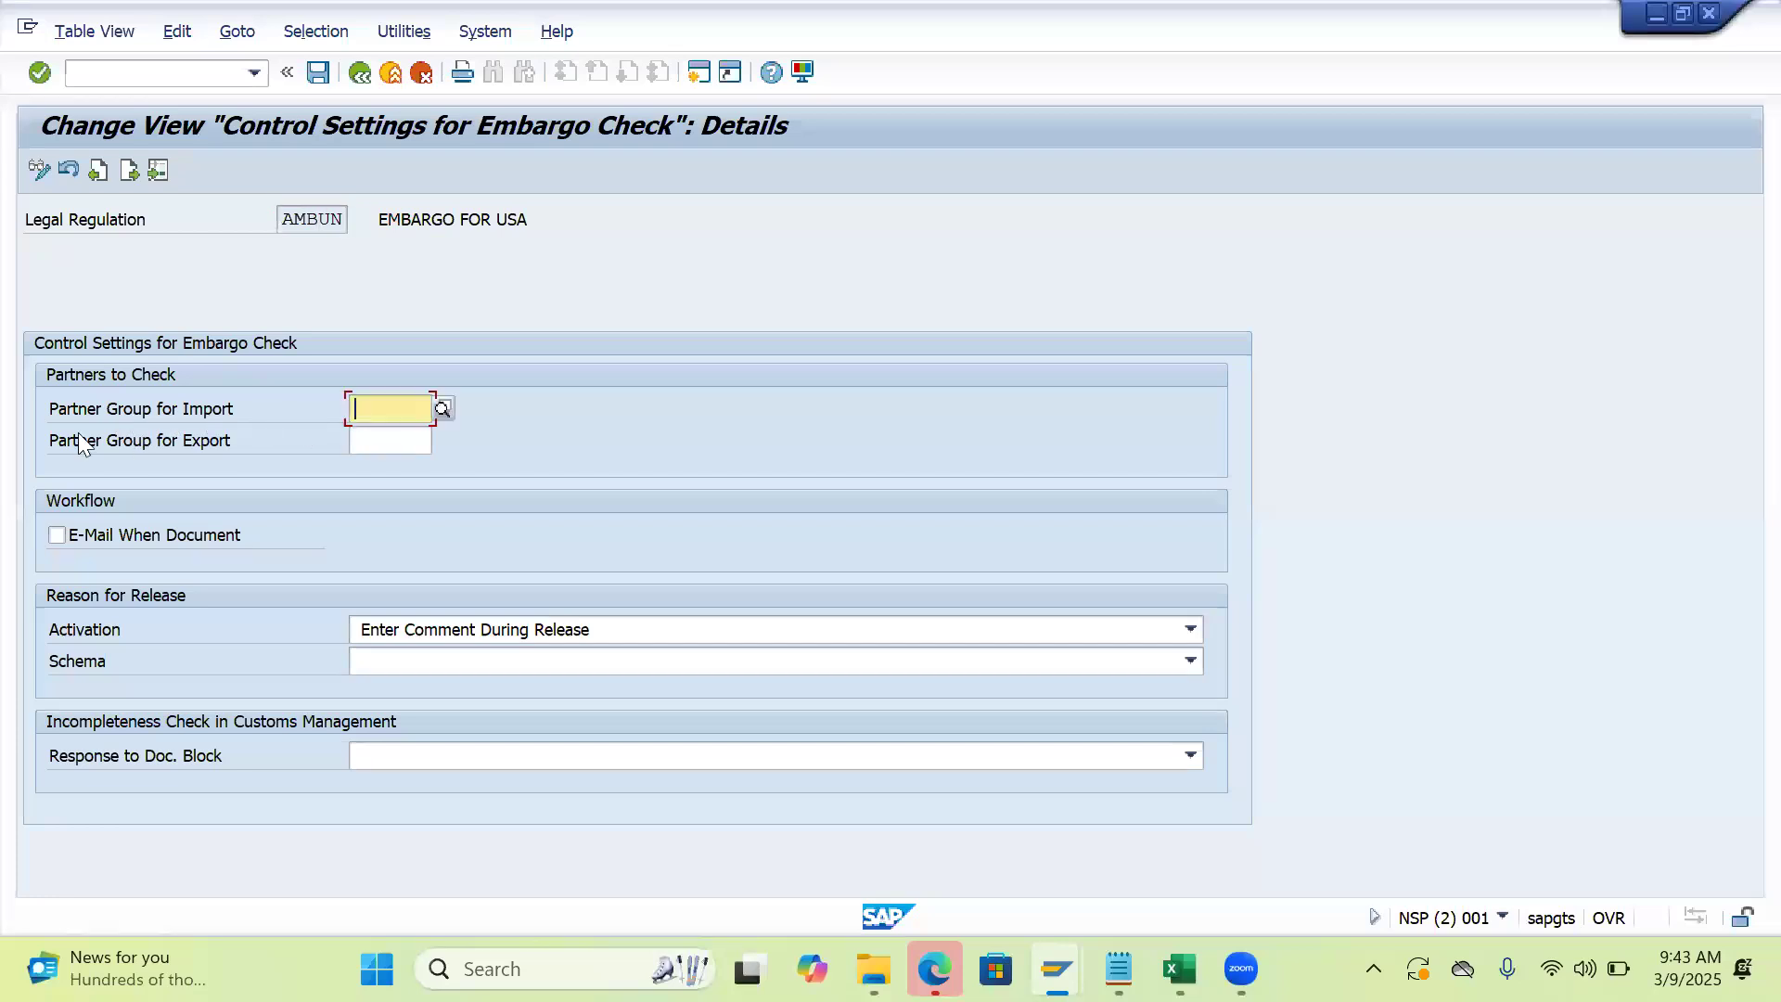
pyautogui.click(373, 440)
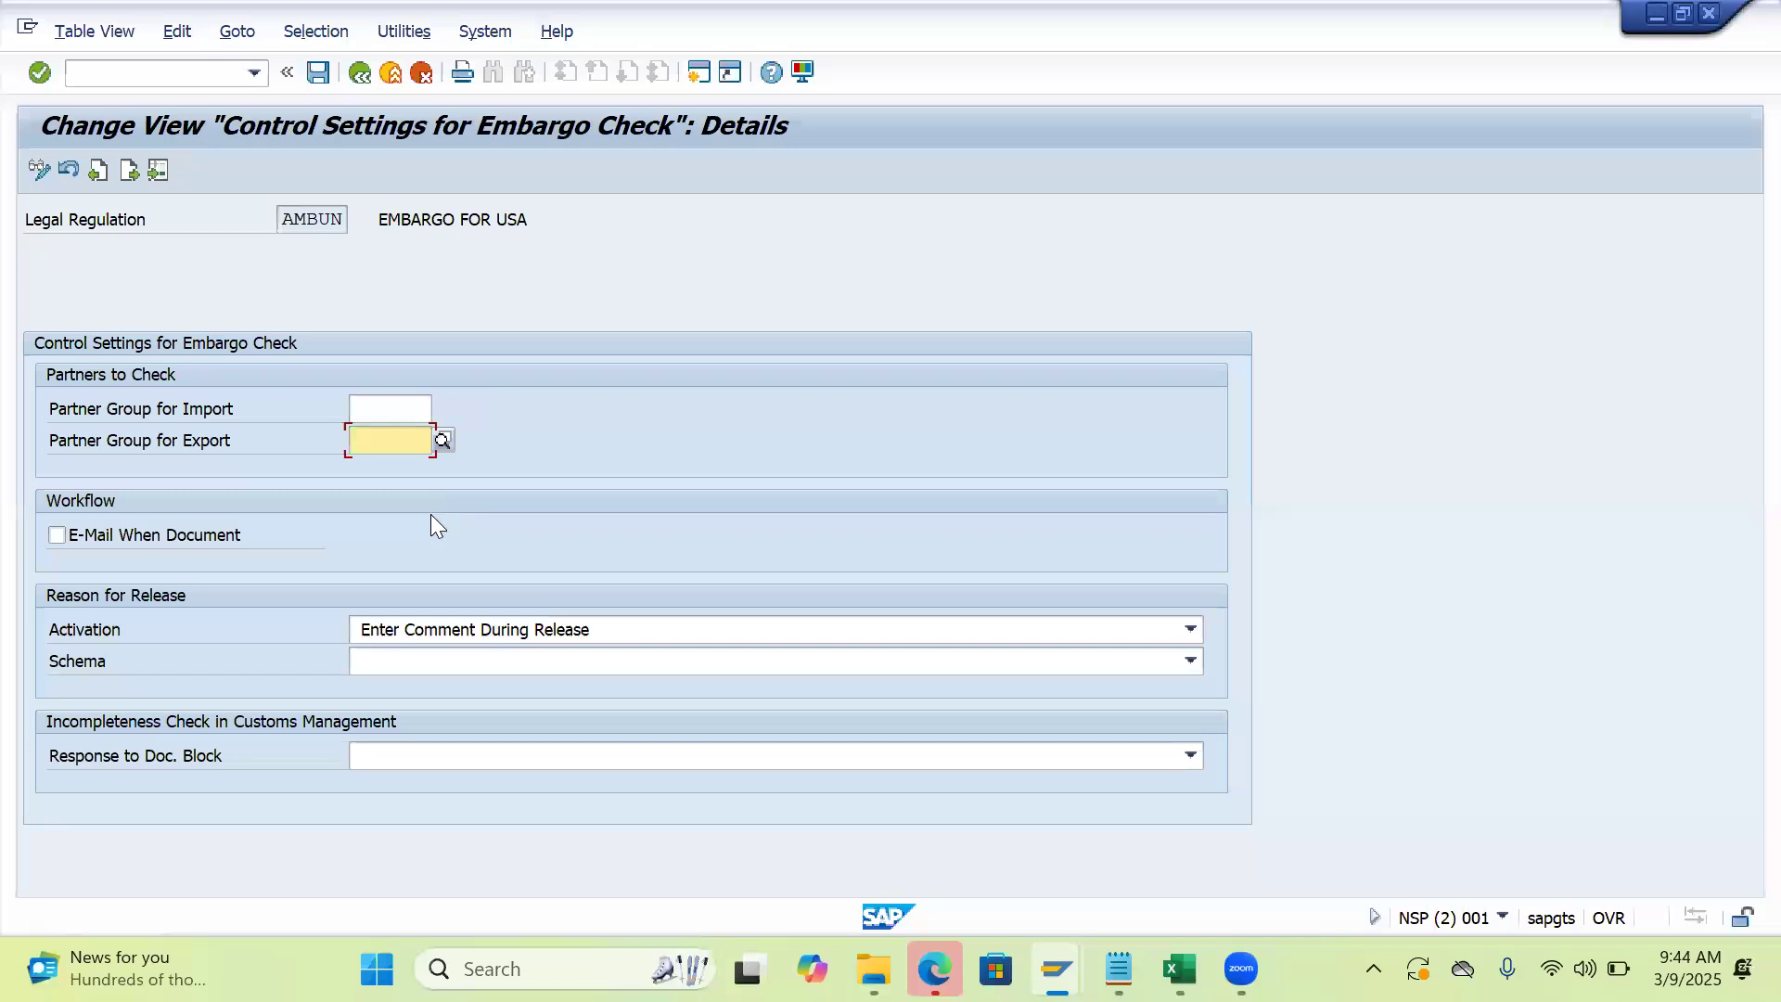
# - Review the Activation and Response to Doc. Block options without changing them, then bring up the field's shortcut menu
pyautogui.click(546, 632)
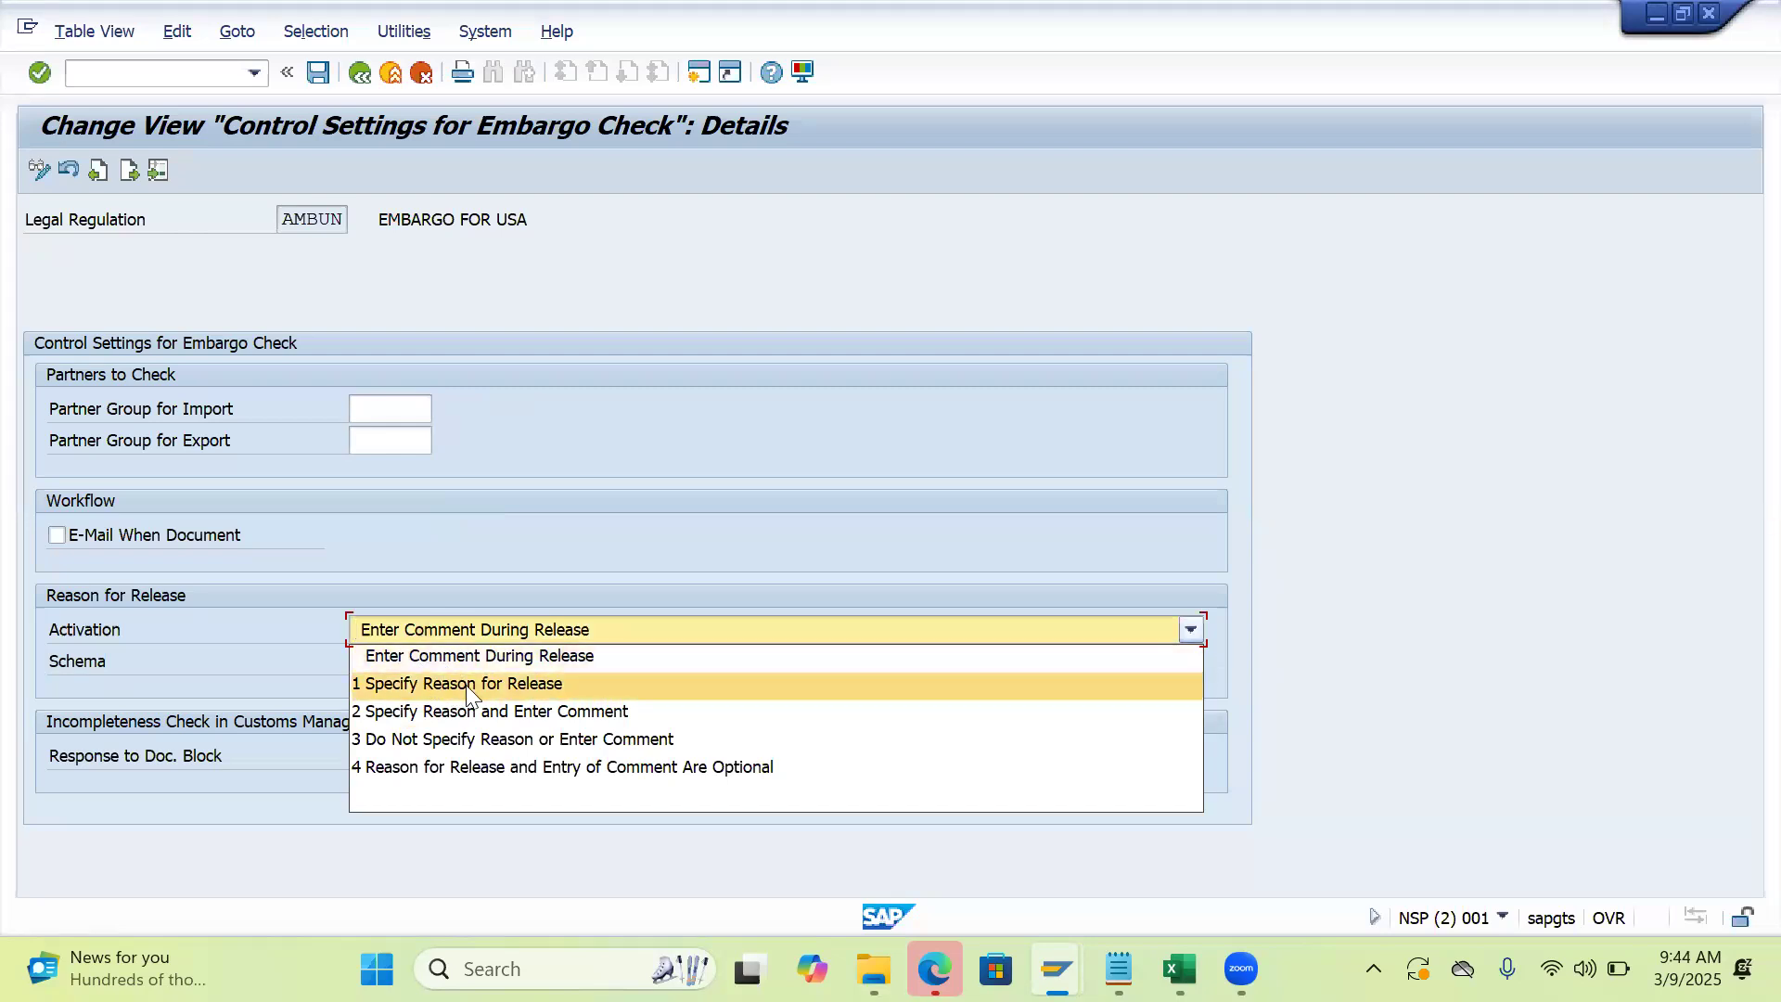
pyautogui.click(471, 577)
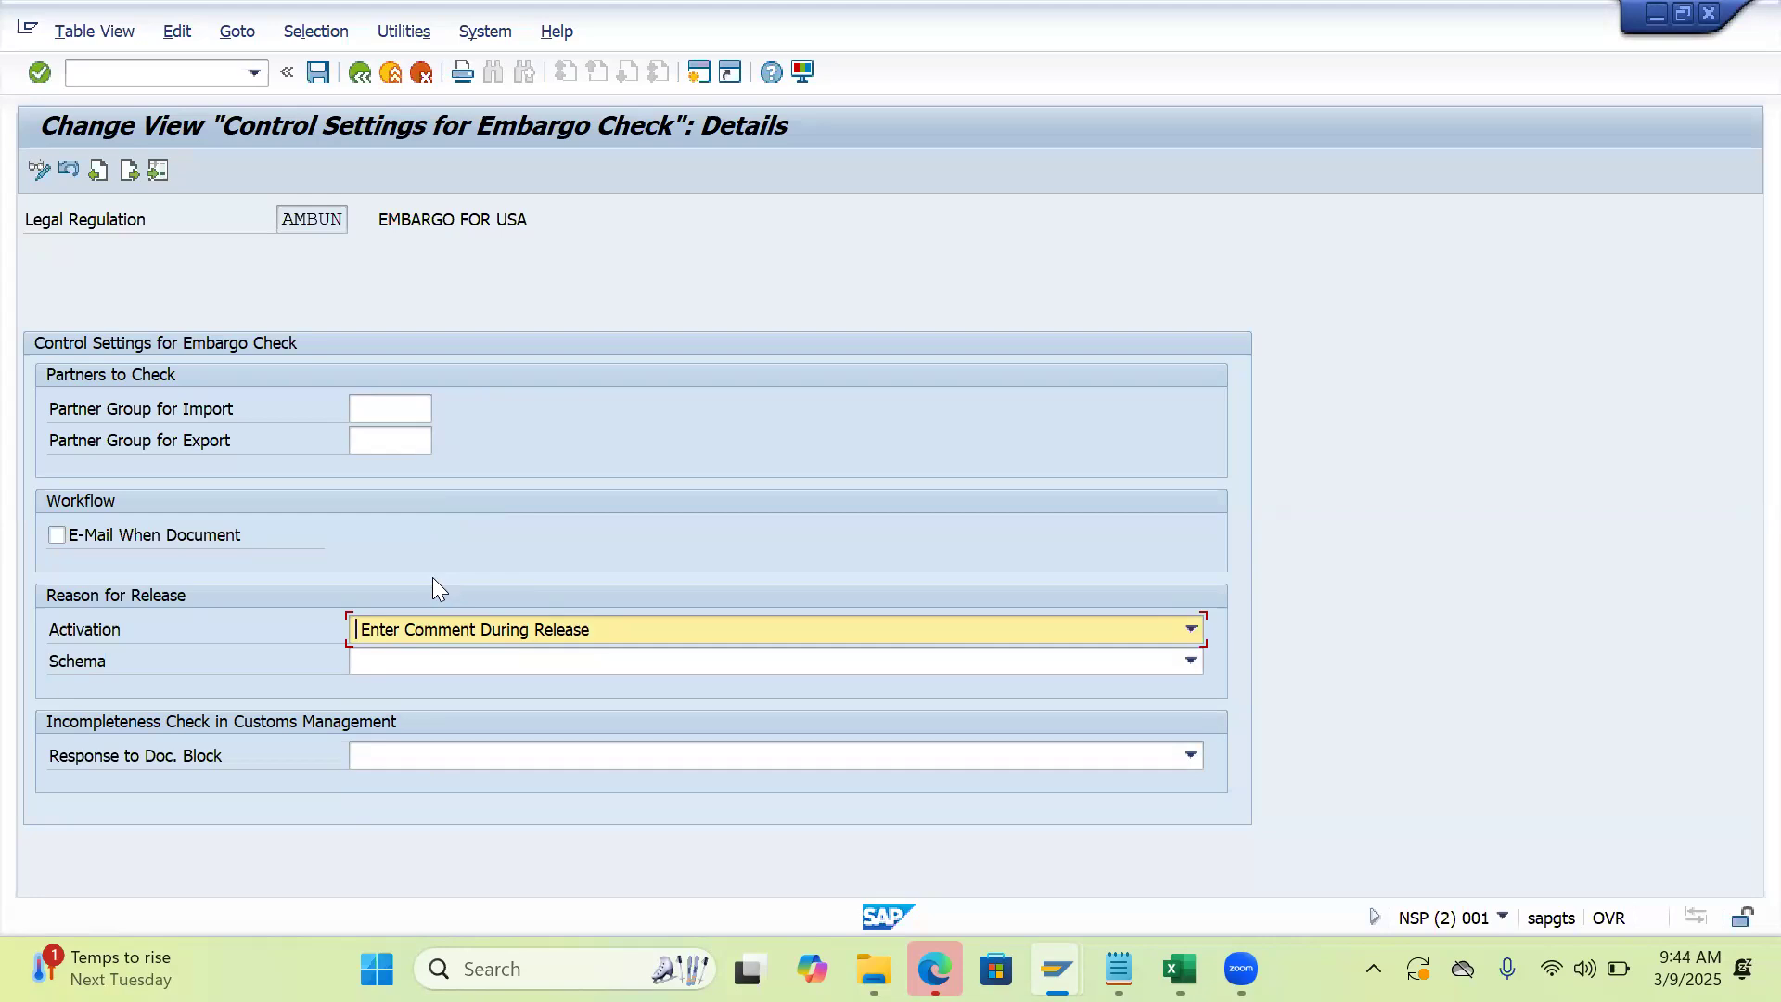
pyautogui.click(412, 759)
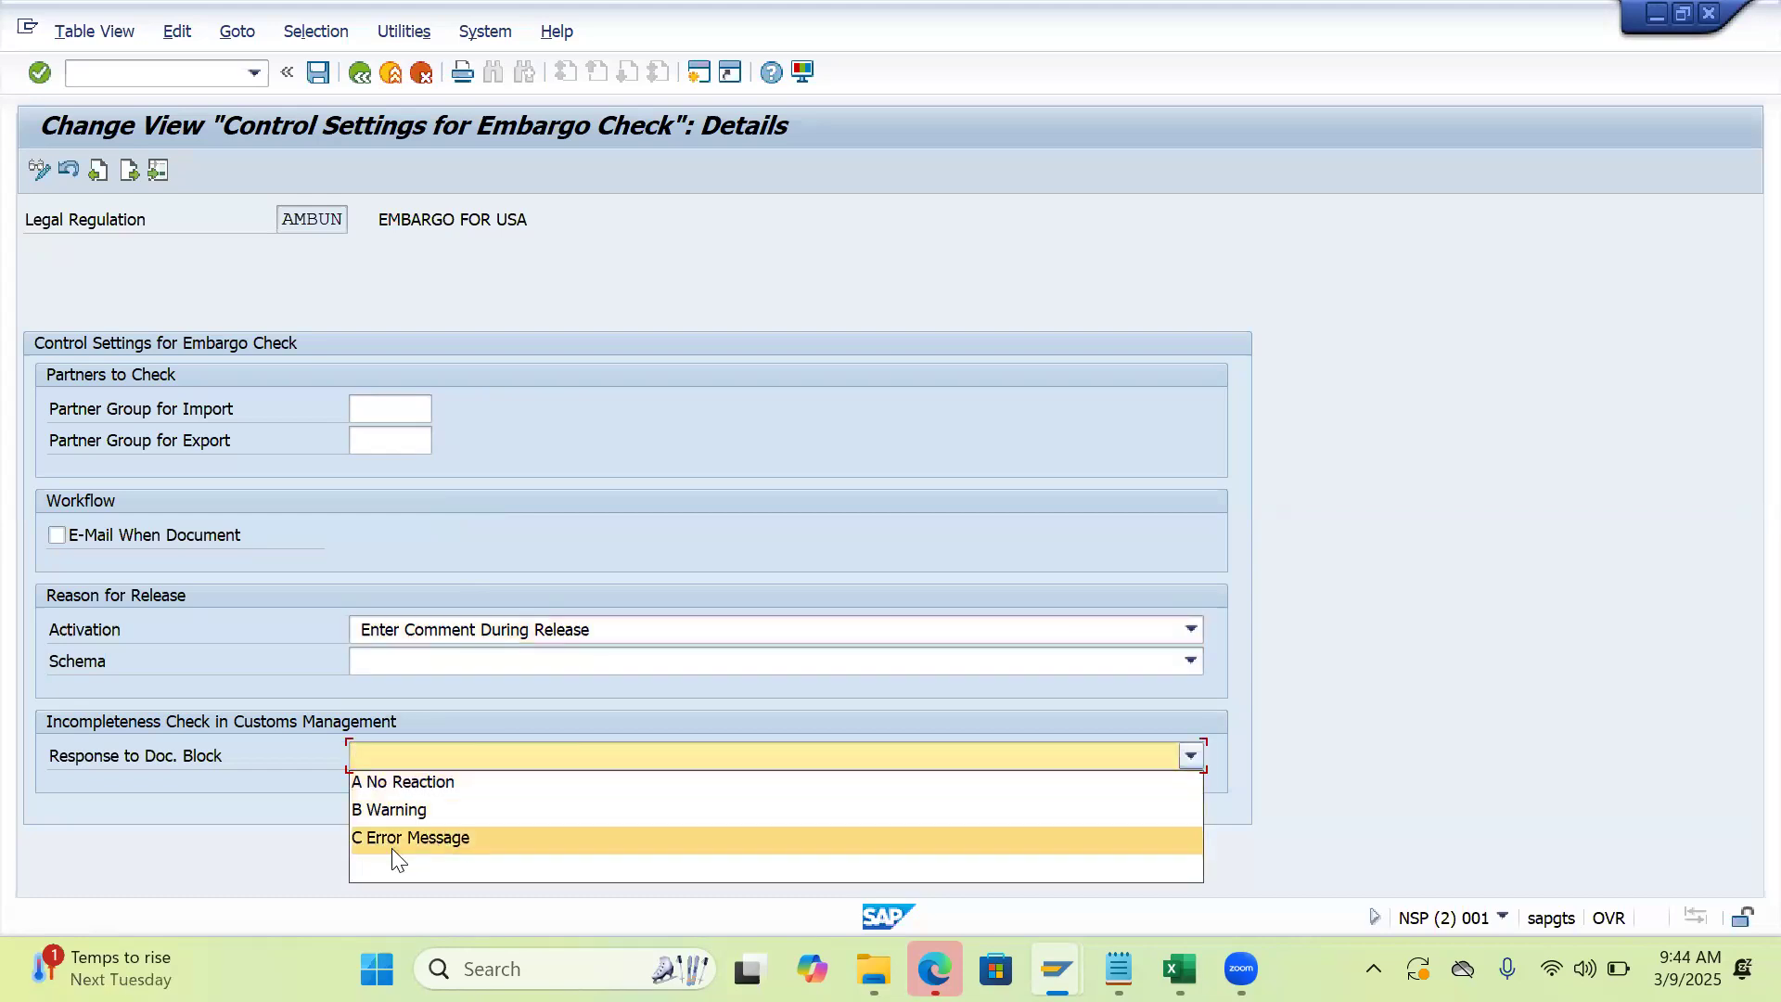
pyautogui.click(251, 780)
pyautogui.click(412, 752)
pyautogui.rightClick(373, 756)
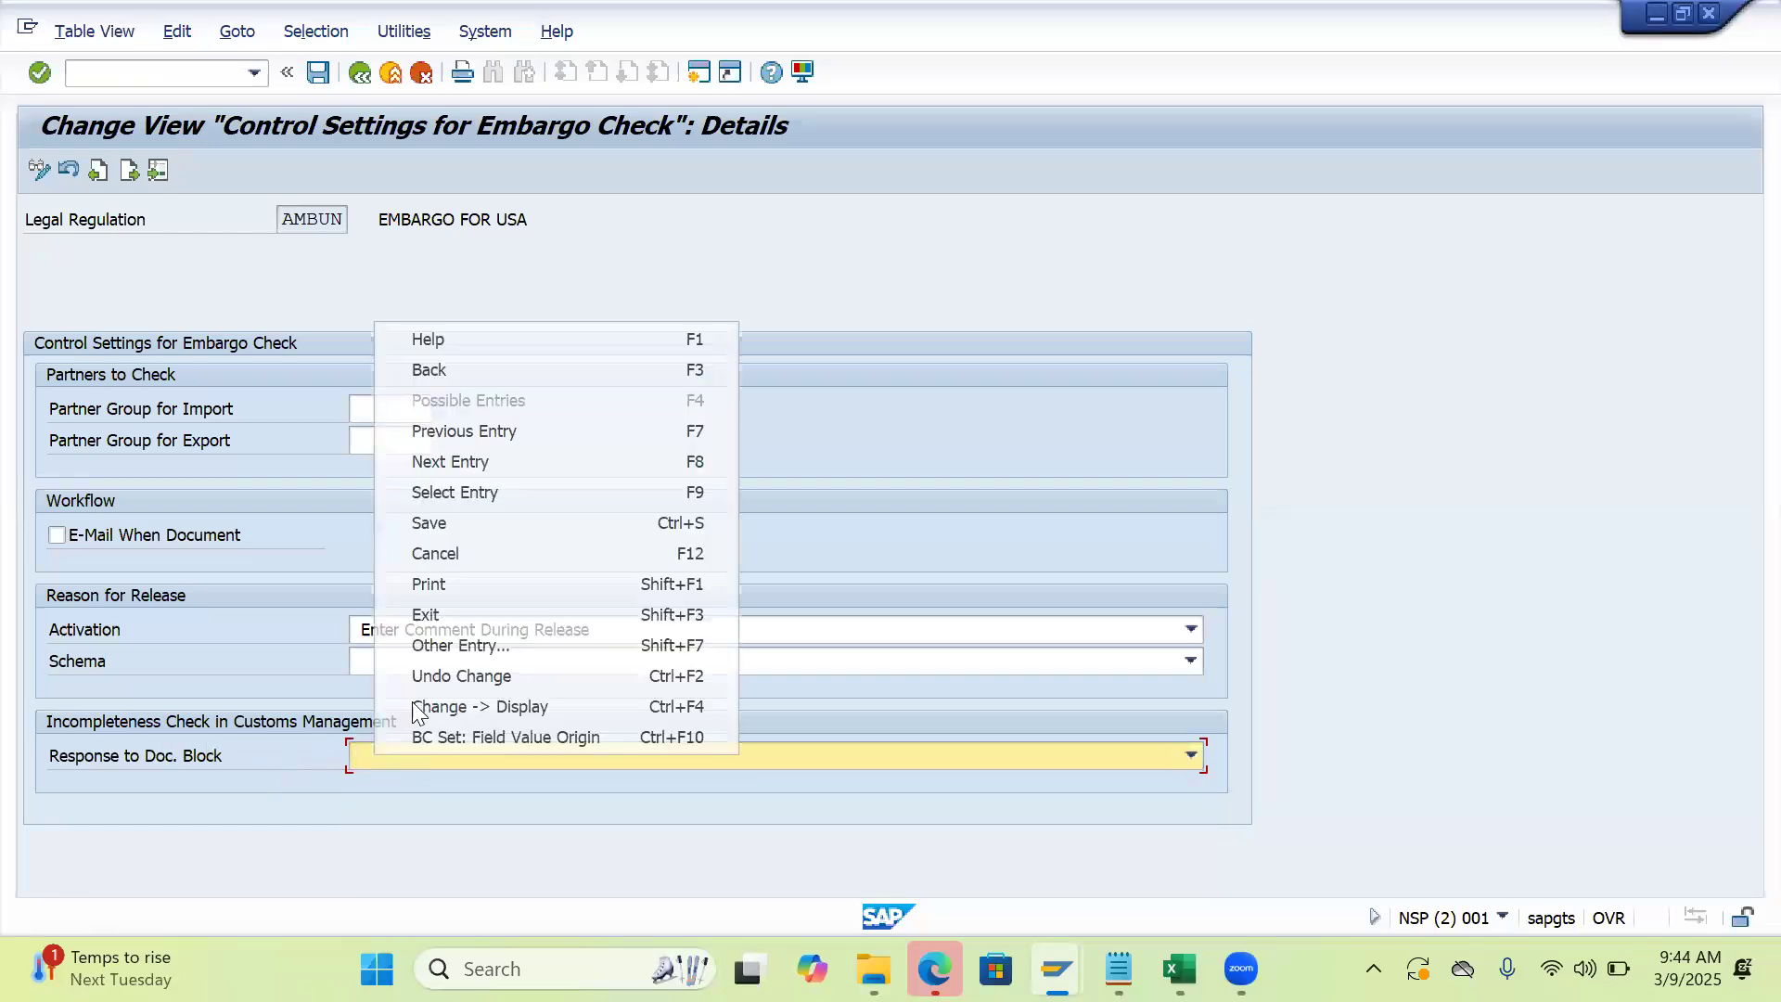
pyautogui.click(446, 336)
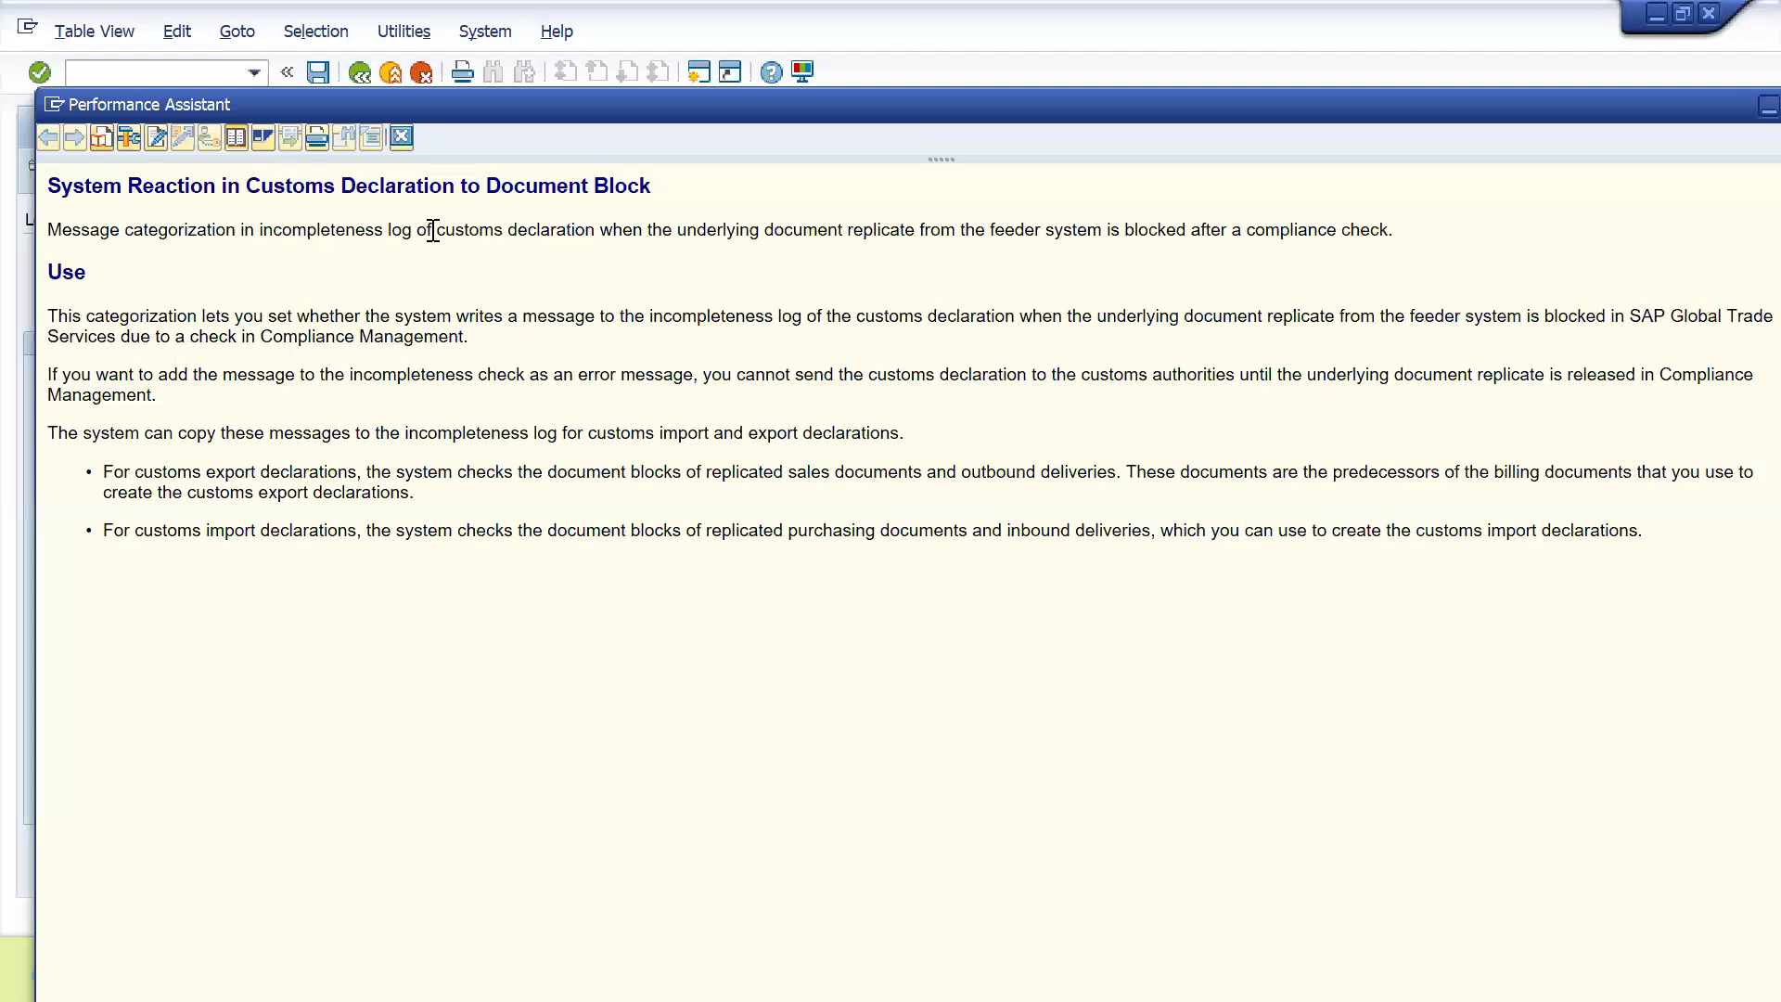
pyautogui.click(412, 143)
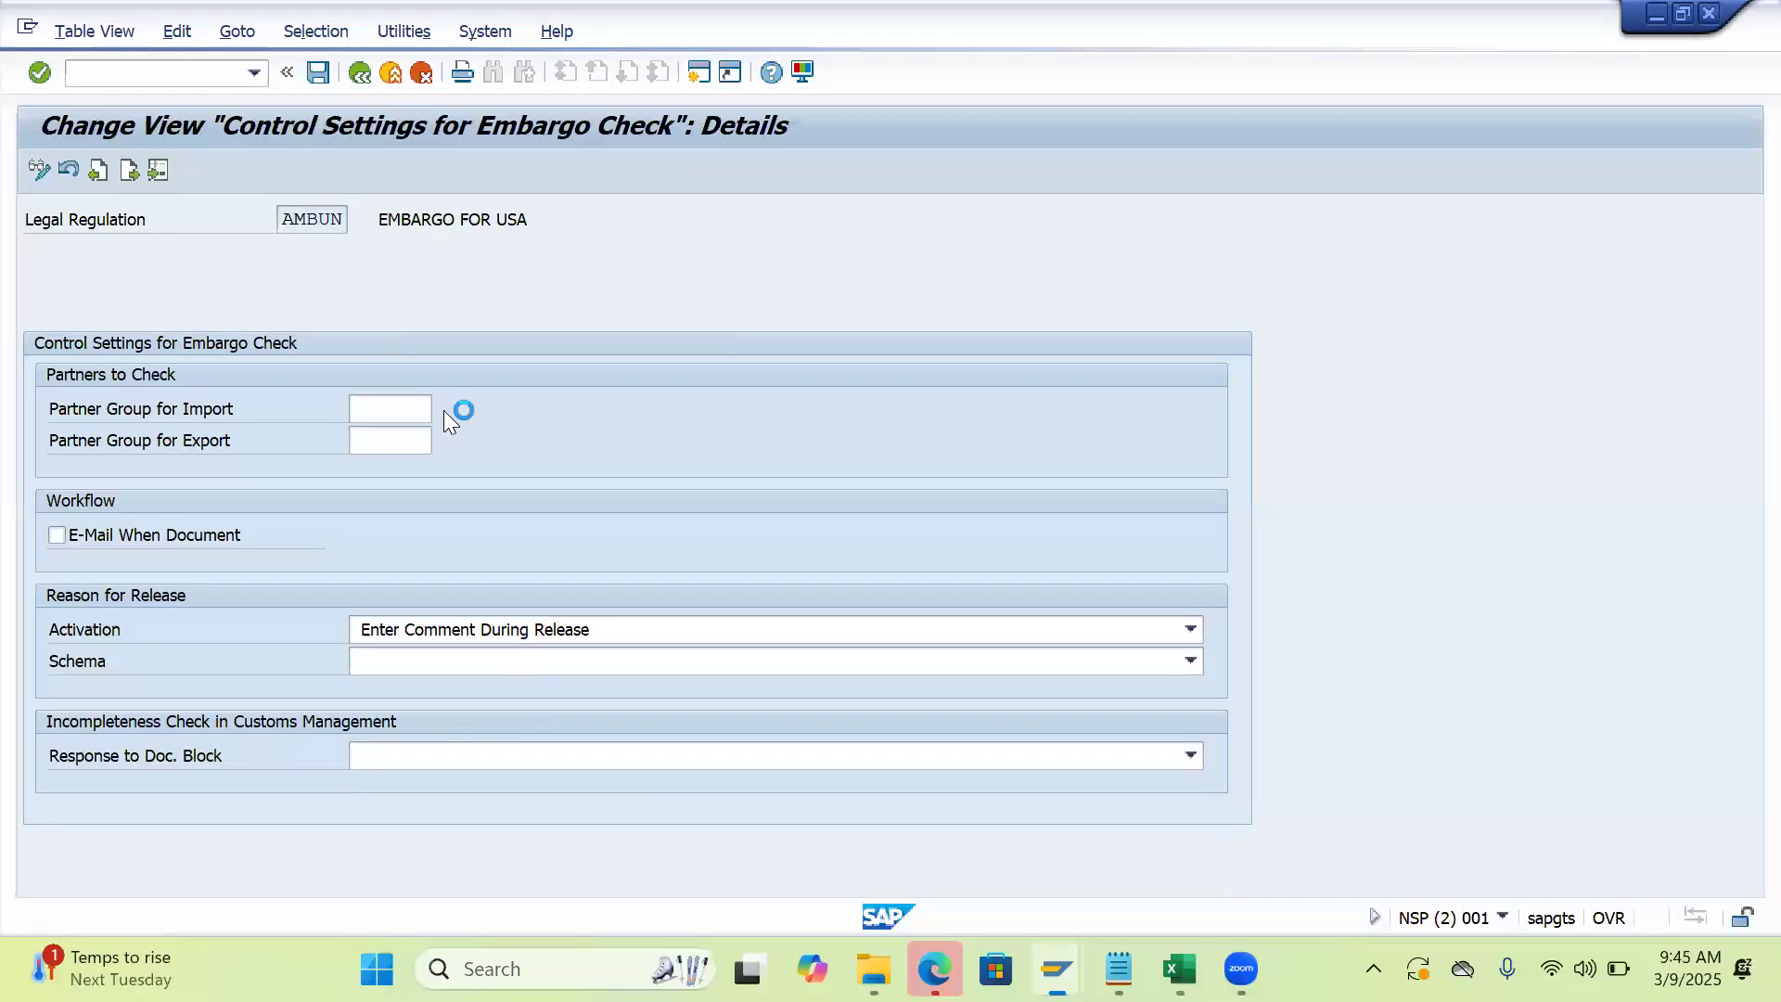
pyautogui.click(367, 756)
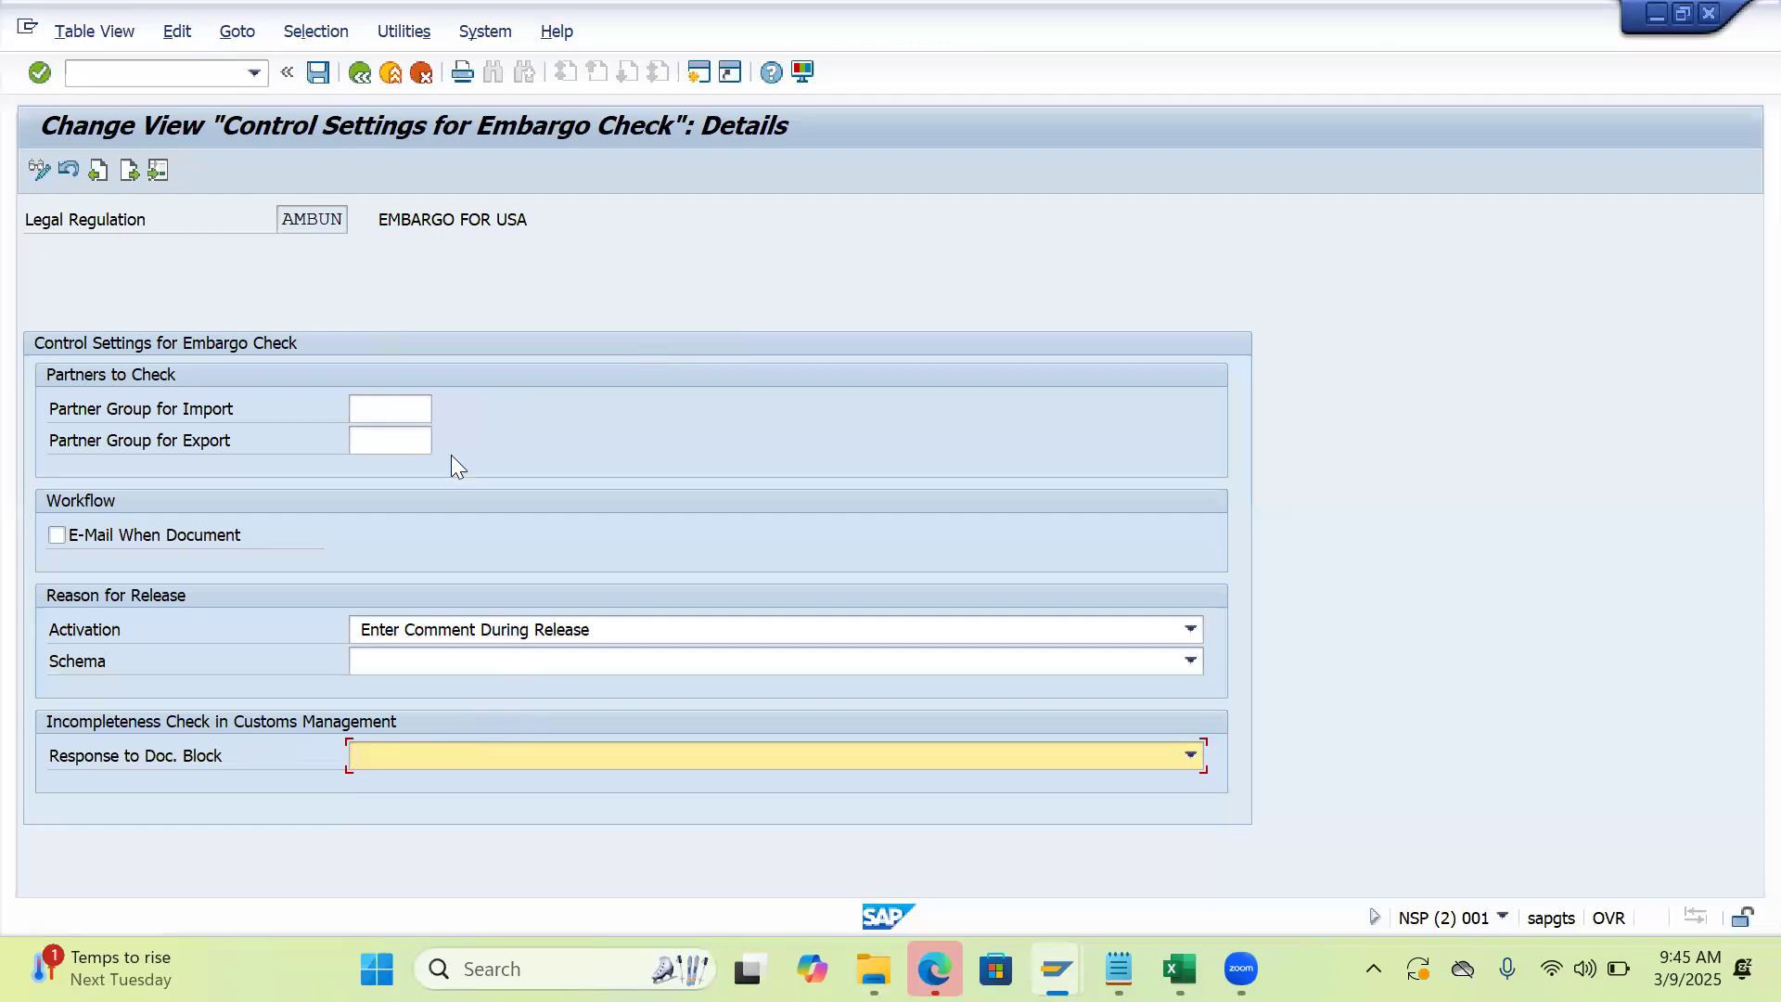
# - Leave AMBUN's control settings unchanged and go back to the Display IMG tree
pyautogui.click(360, 74)
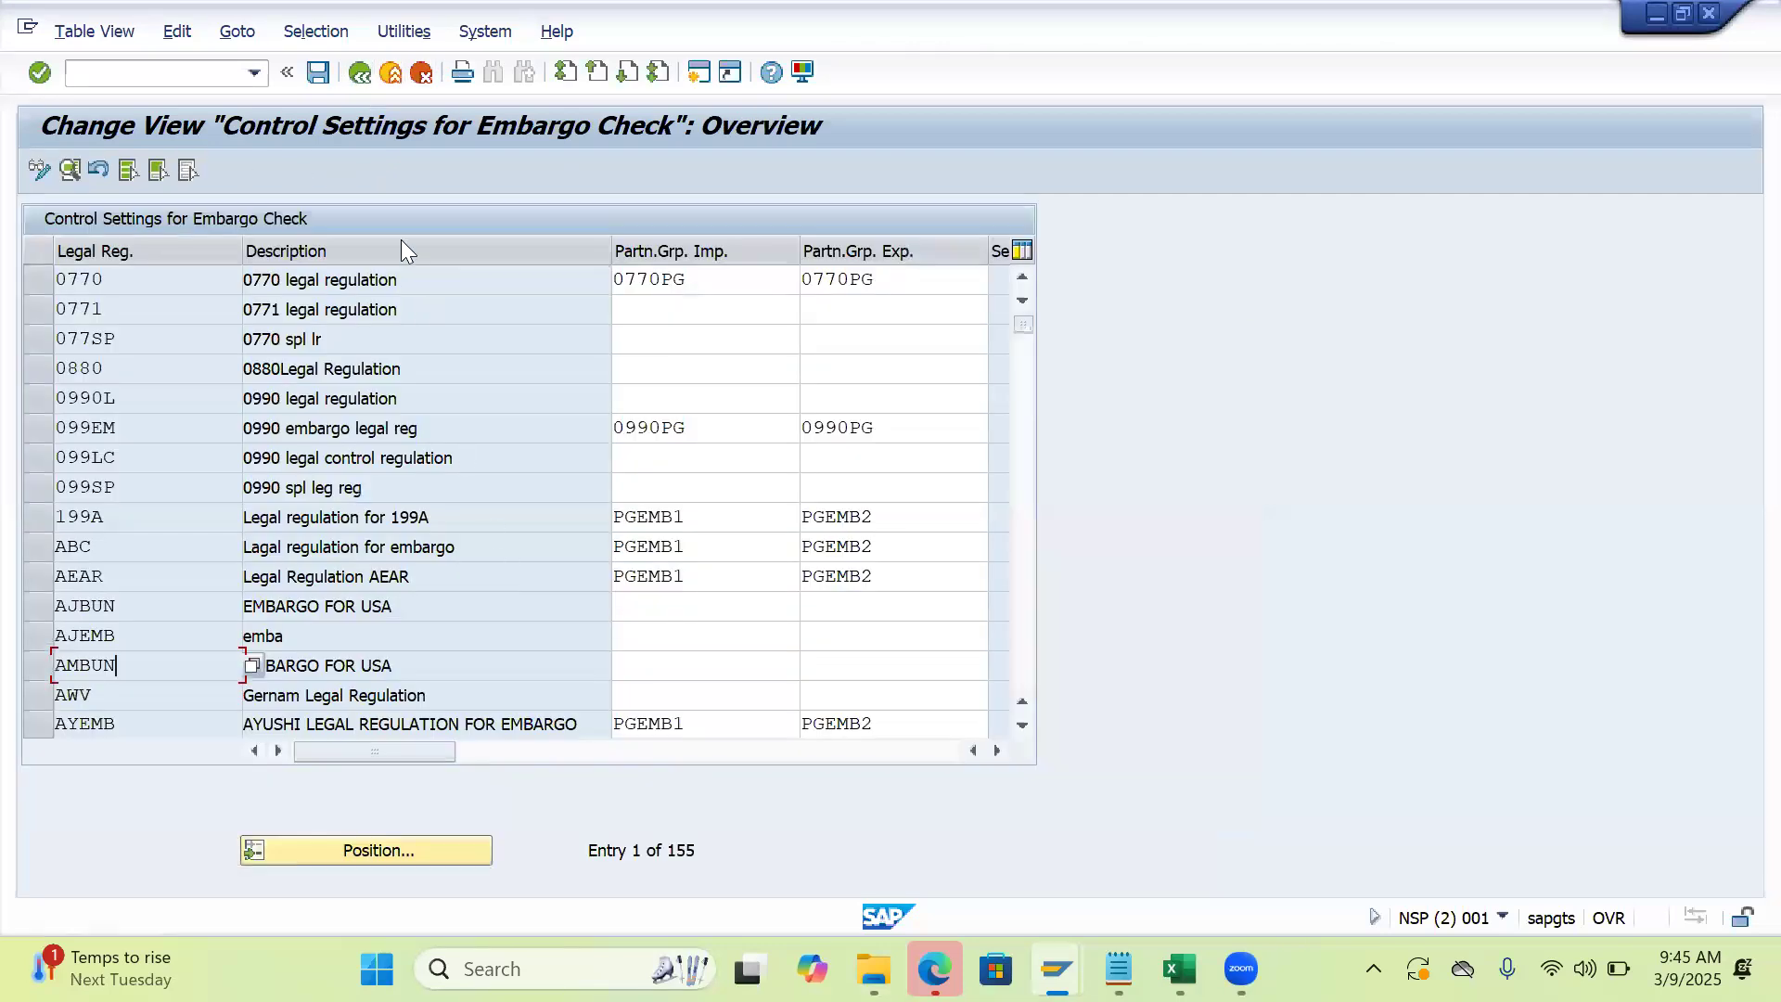
pyautogui.click(368, 69)
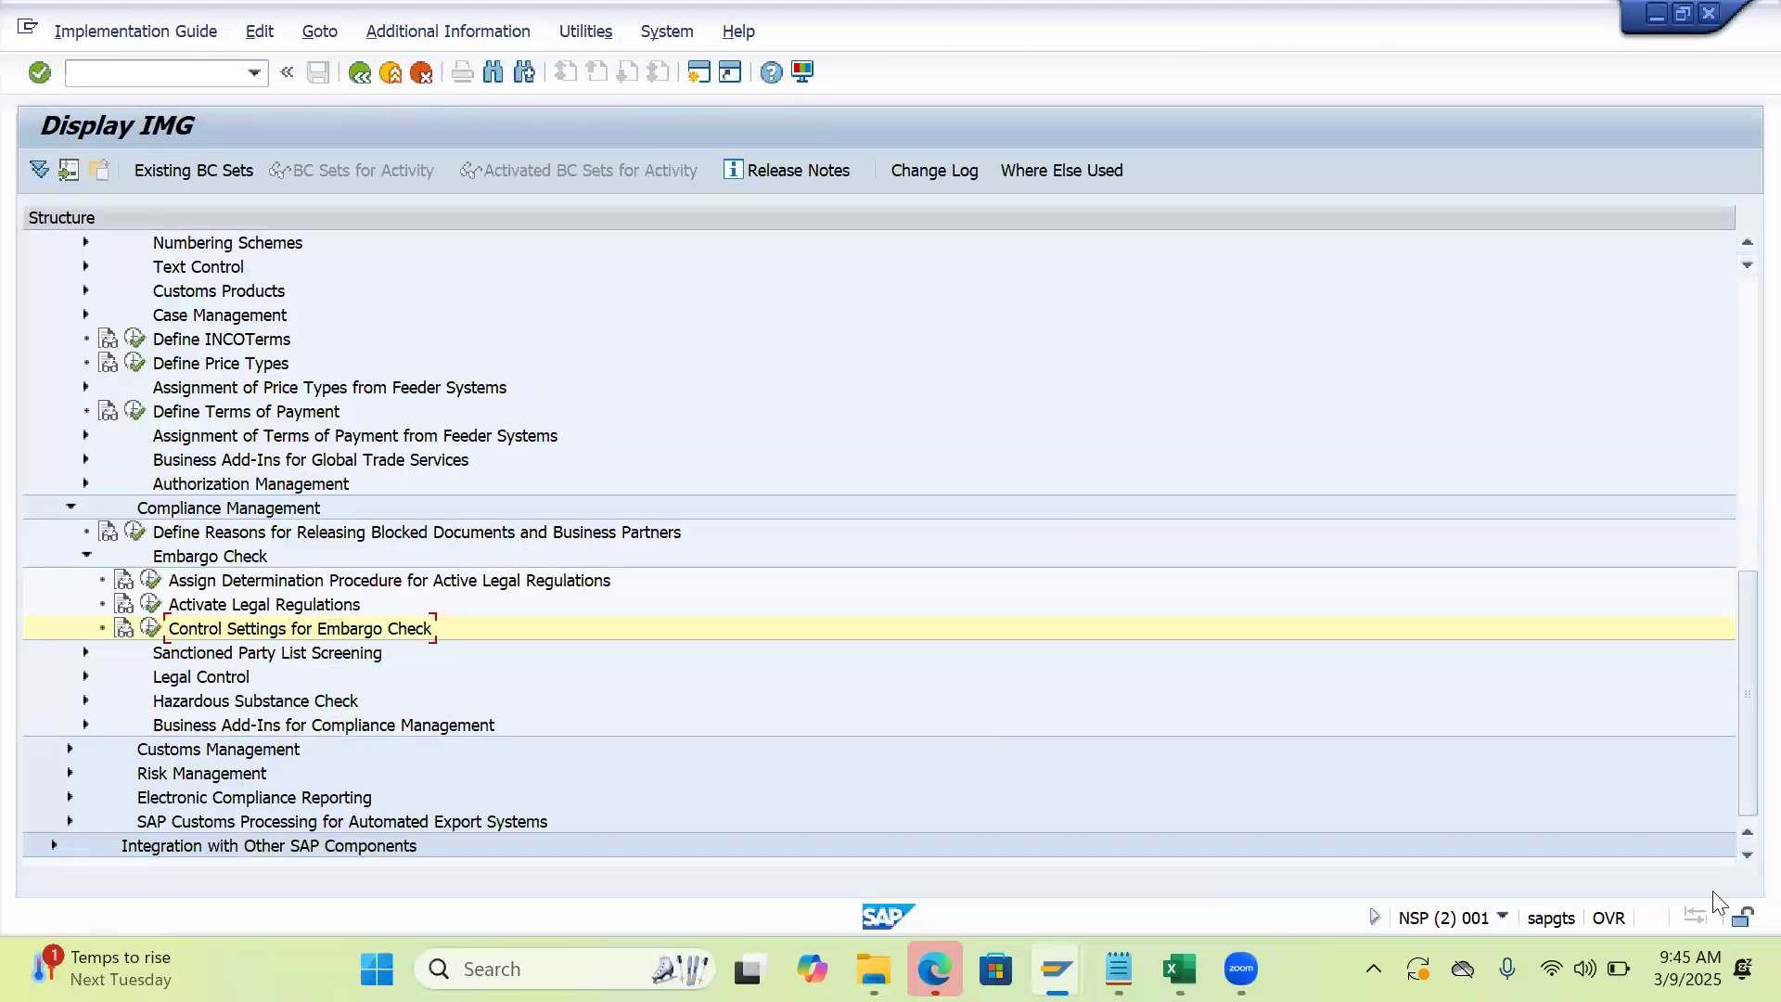
pyautogui.click(1242, 969)
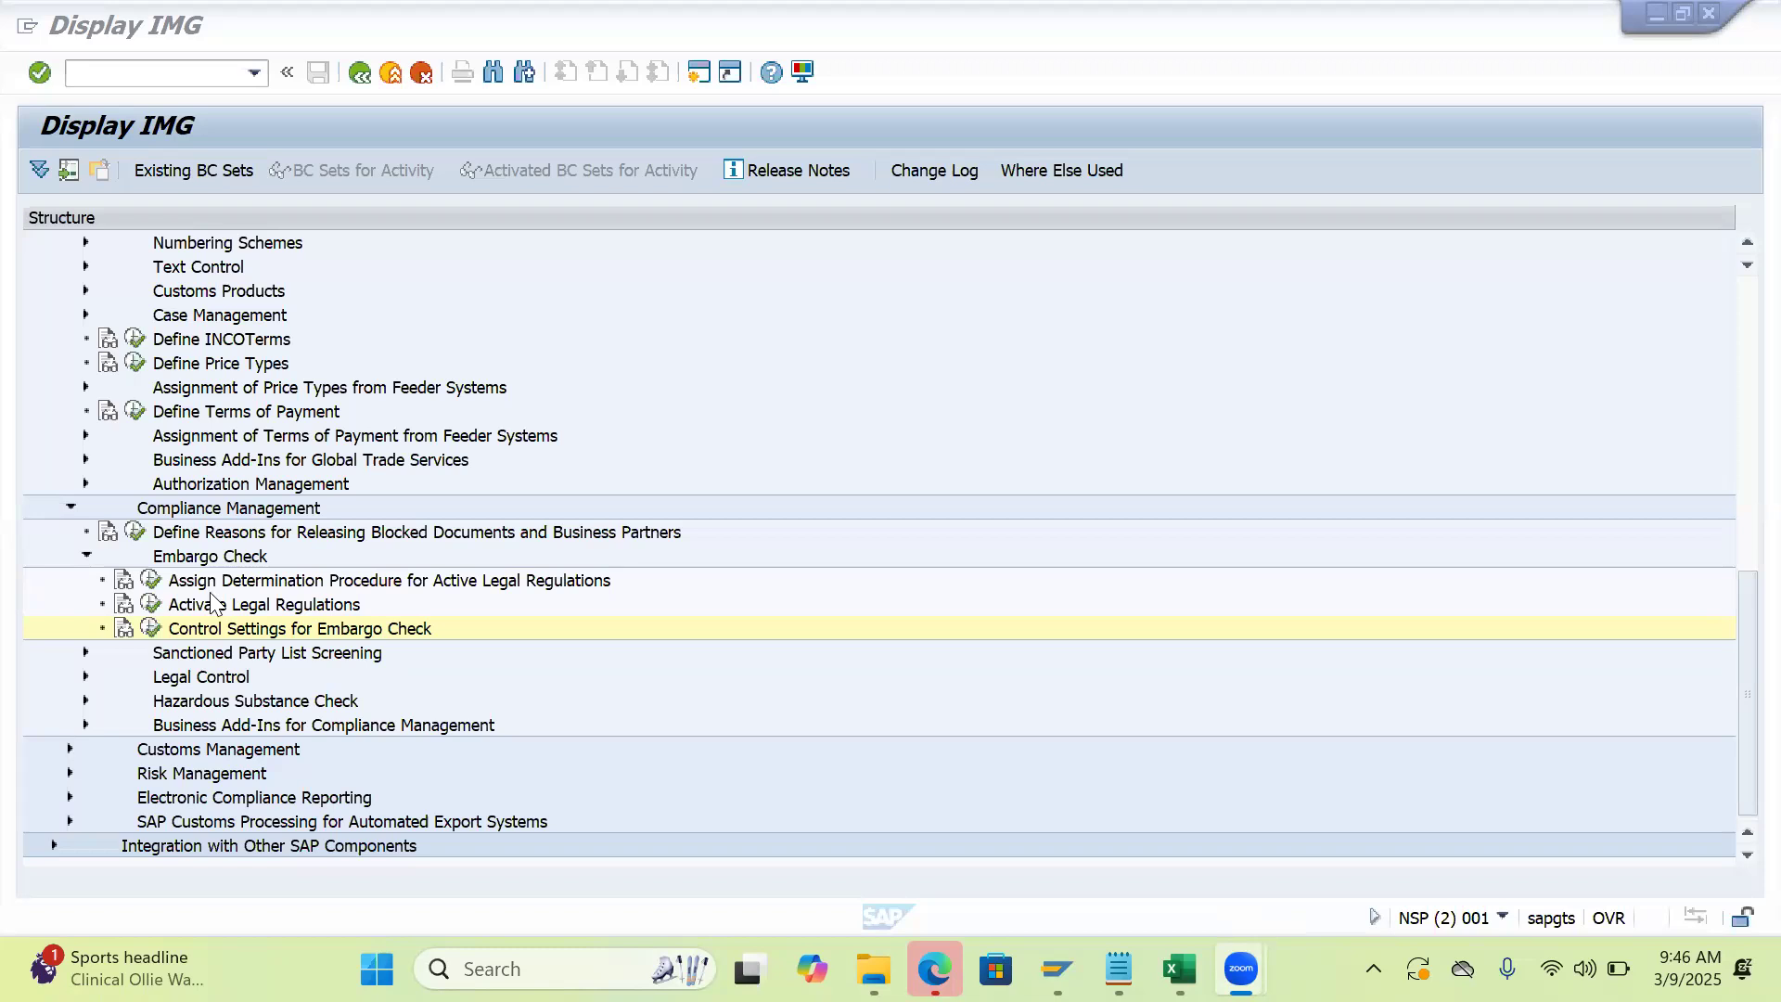
pyautogui.click(473, 626)
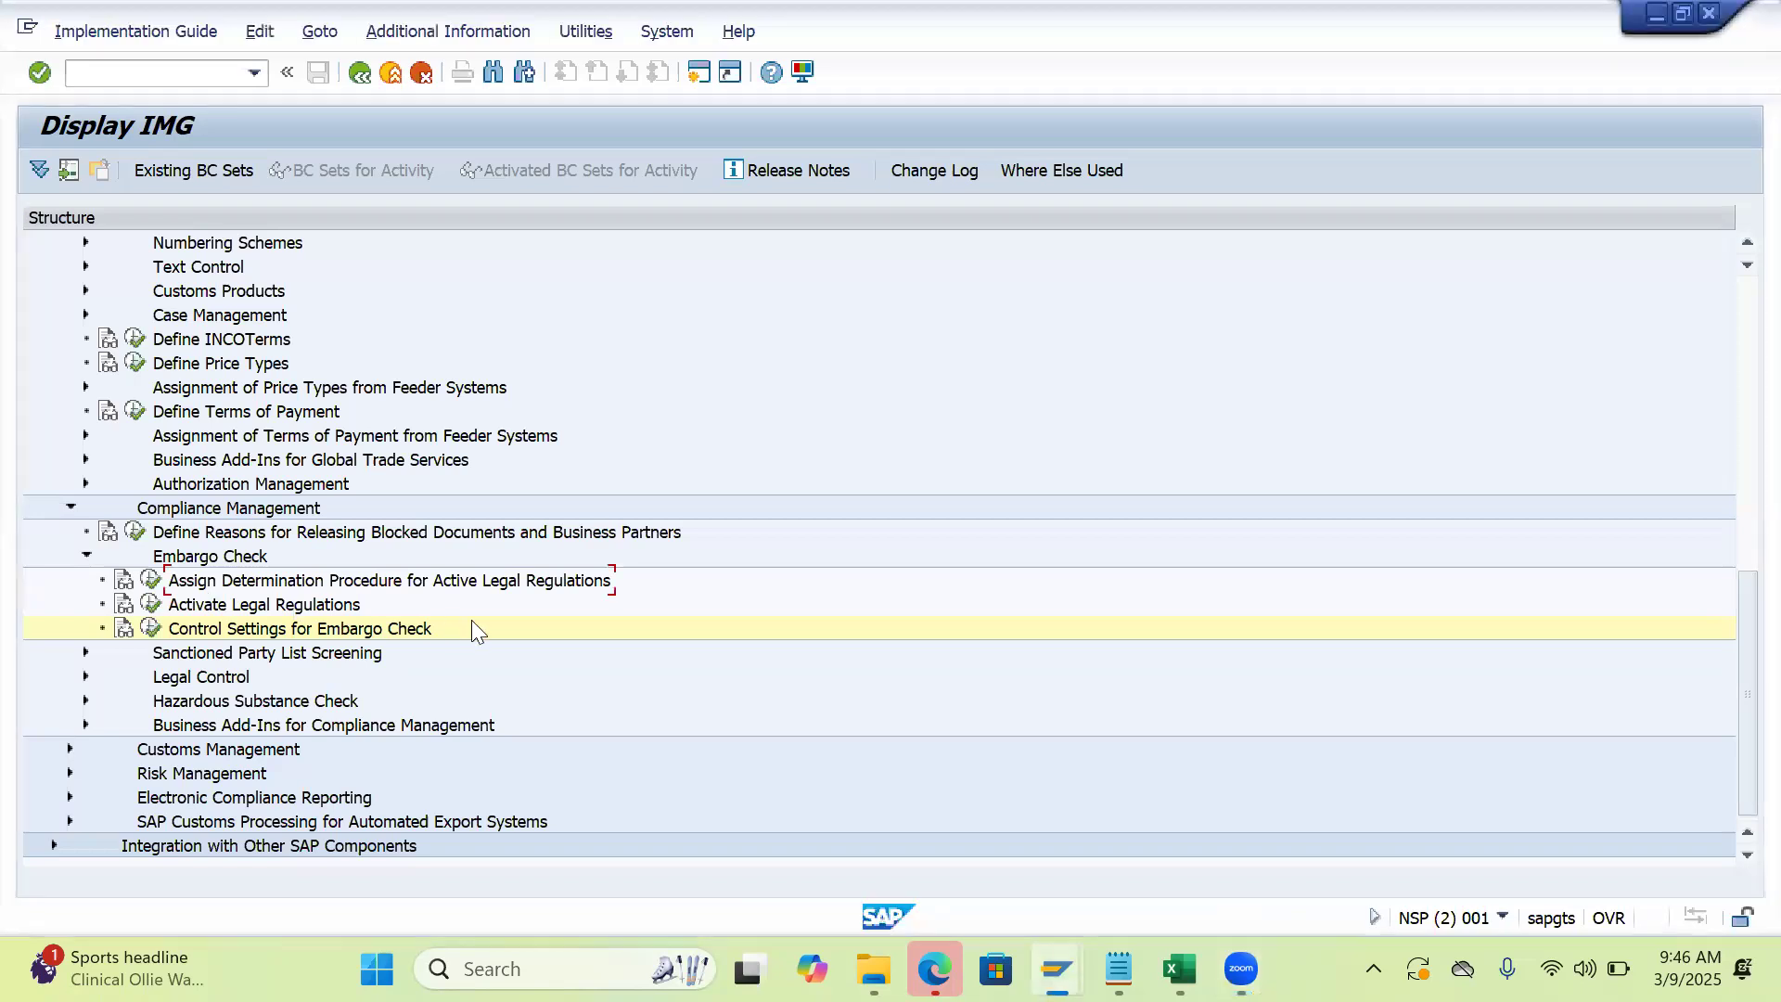
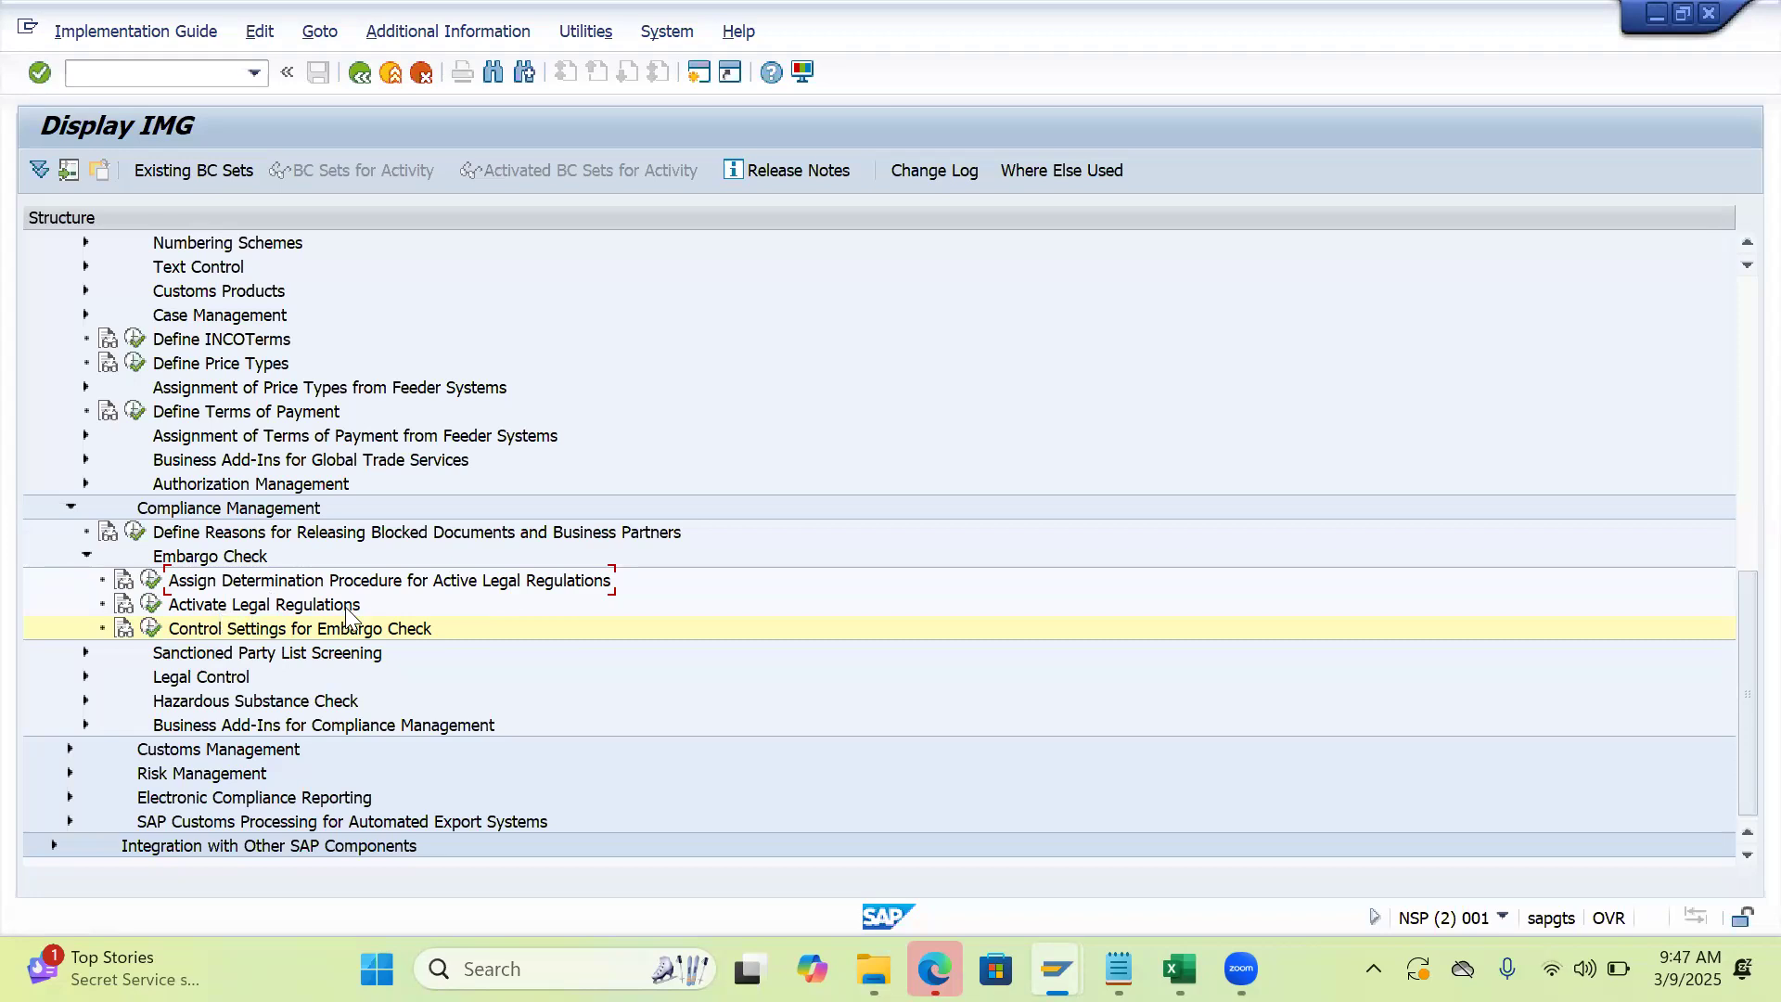
# - Run Control Settings for Embargo Check to list the legal regulations with their partner groups
pyautogui.click(261, 605)
pyautogui.click(150, 628)
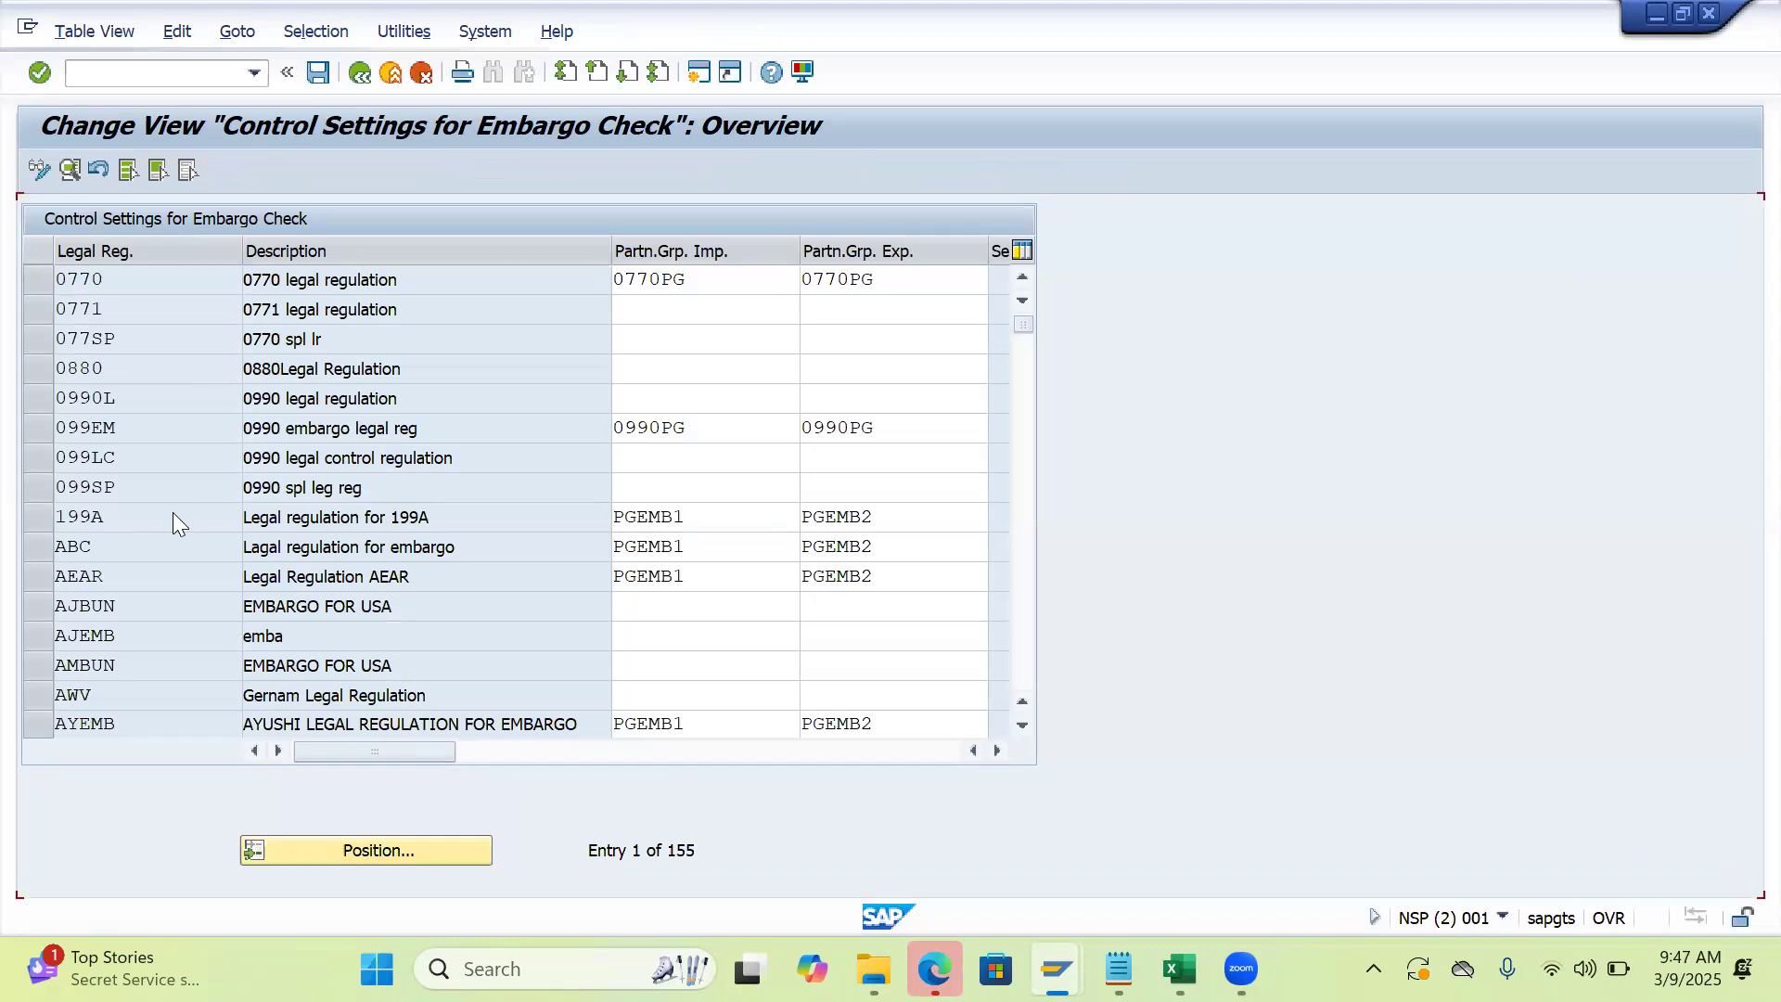
# - Scroll the control settings table and review the details of legal regulation FLRLC
pyautogui.scroll(-3, 173, 513)
pyautogui.scroll(-6, 171, 514)
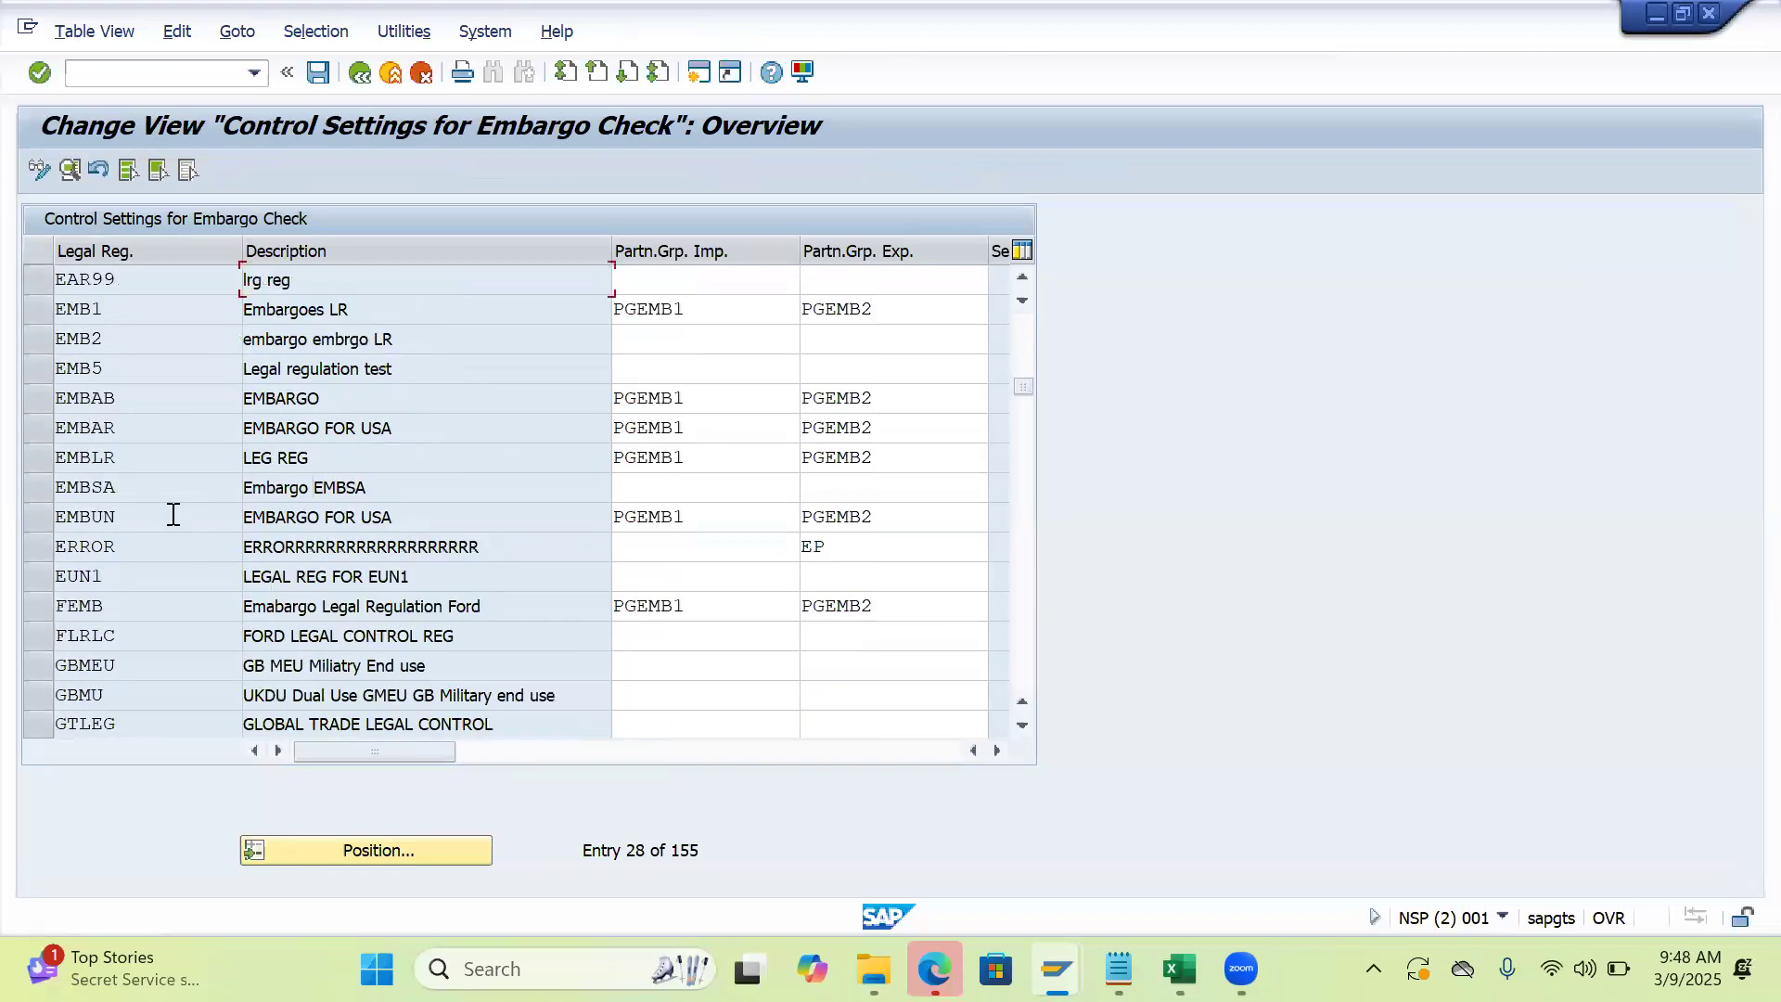
pyautogui.scroll(-6, 170, 514)
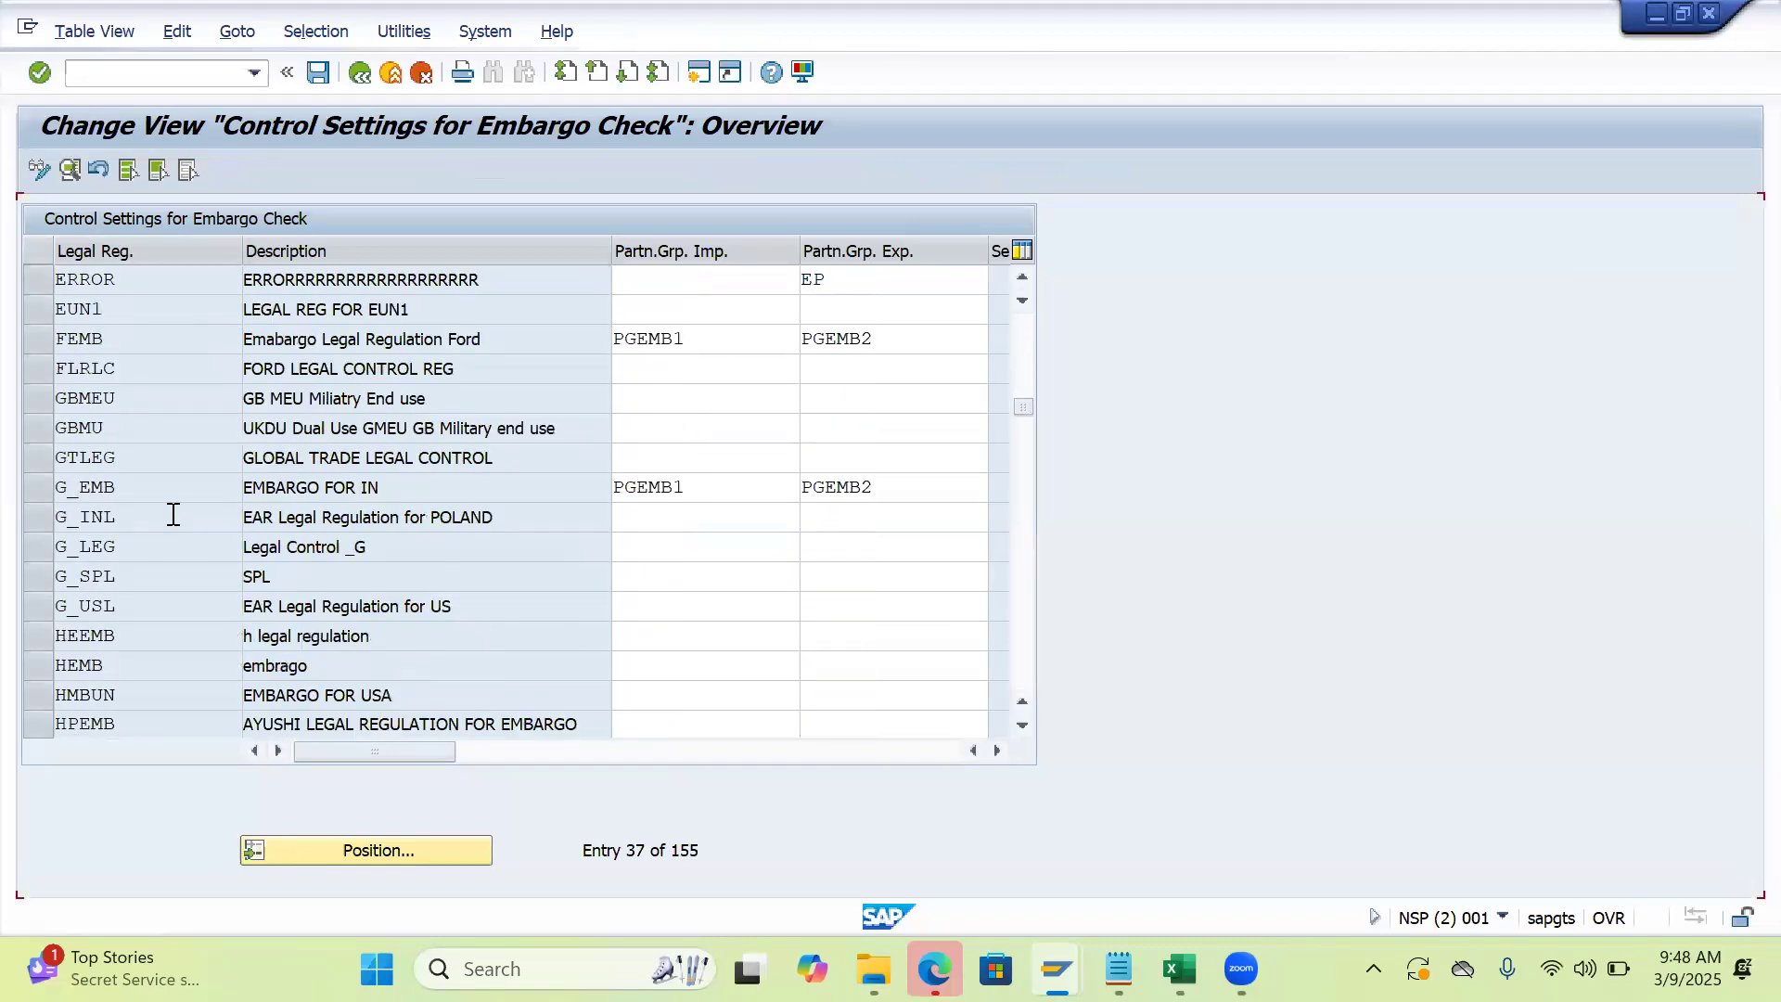
pyautogui.scroll(-3, 174, 560)
pyautogui.scroll(5, 175, 560)
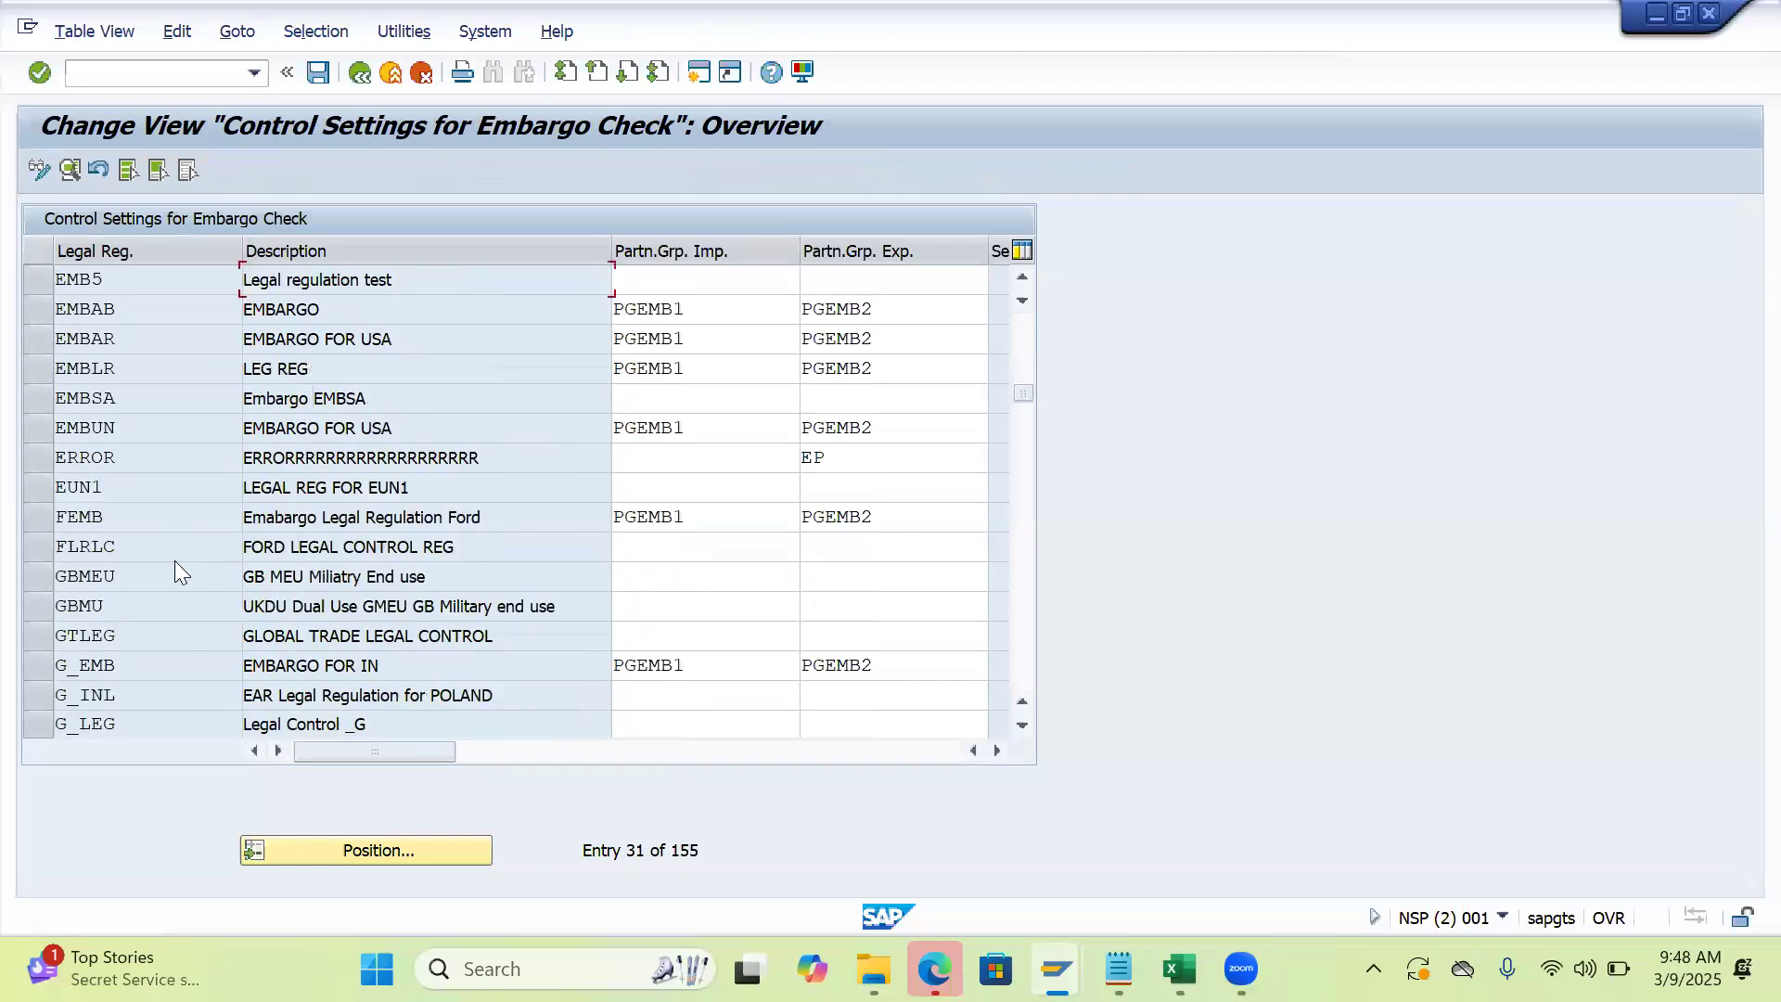
pyautogui.click(152, 541)
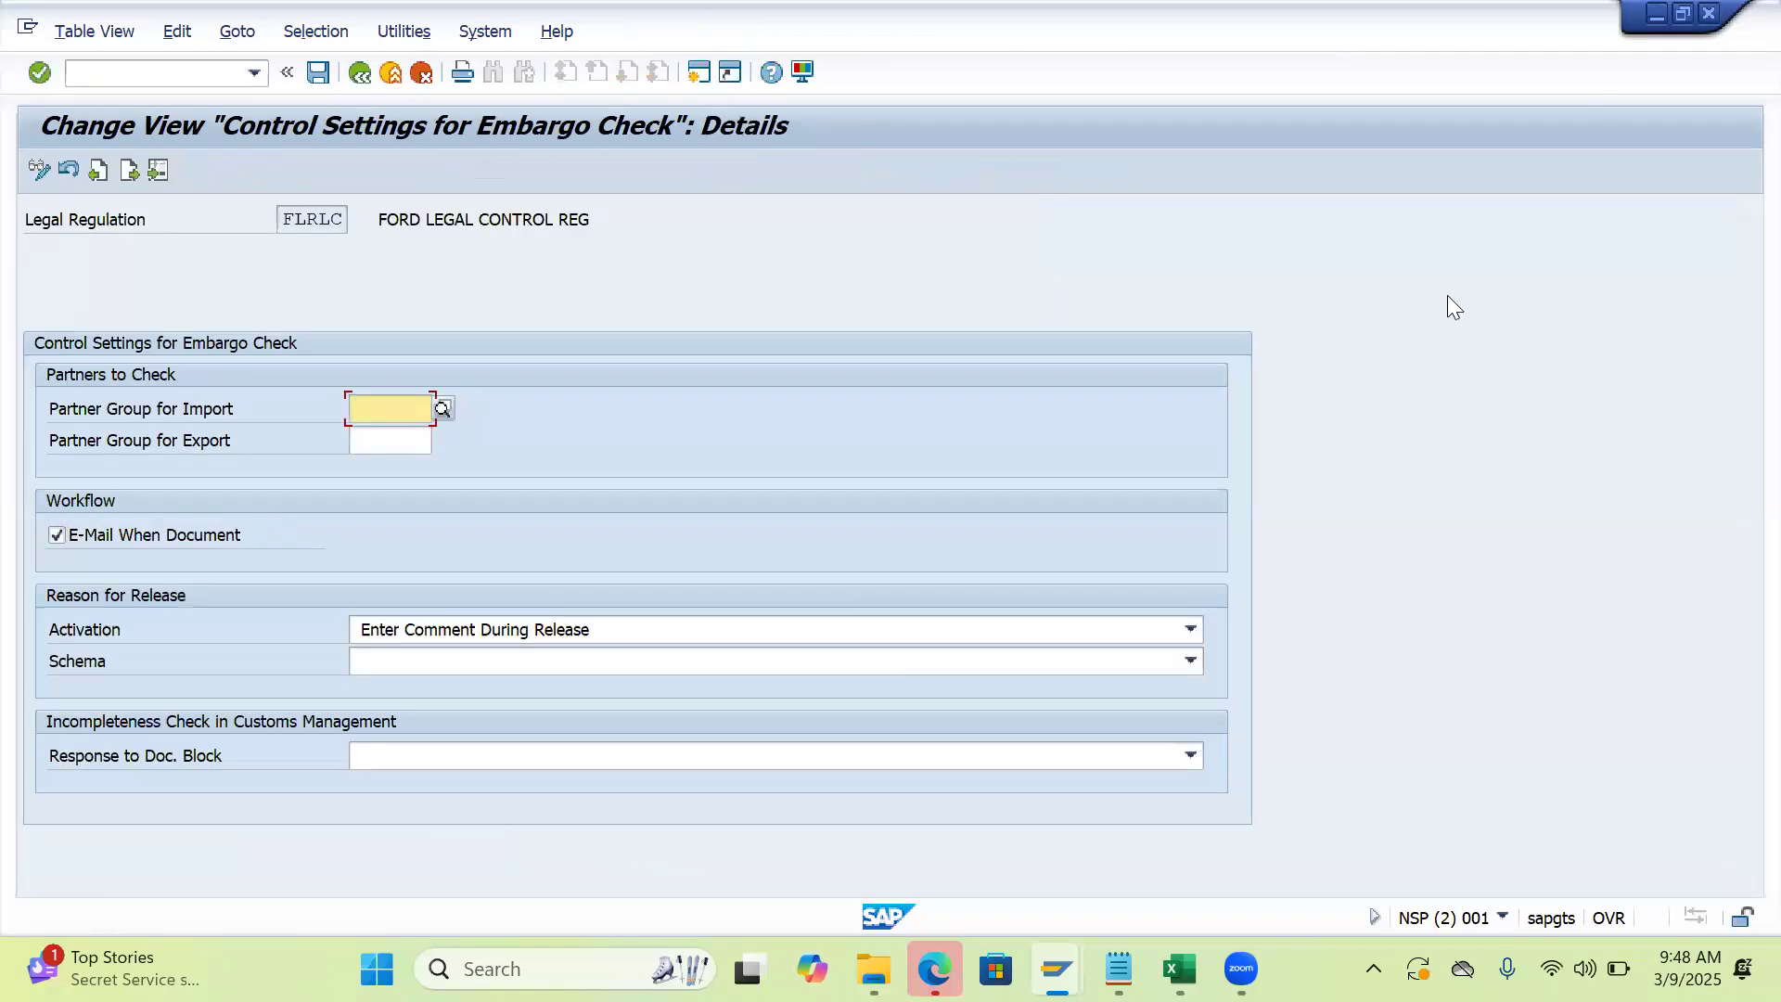
pyautogui.click(358, 72)
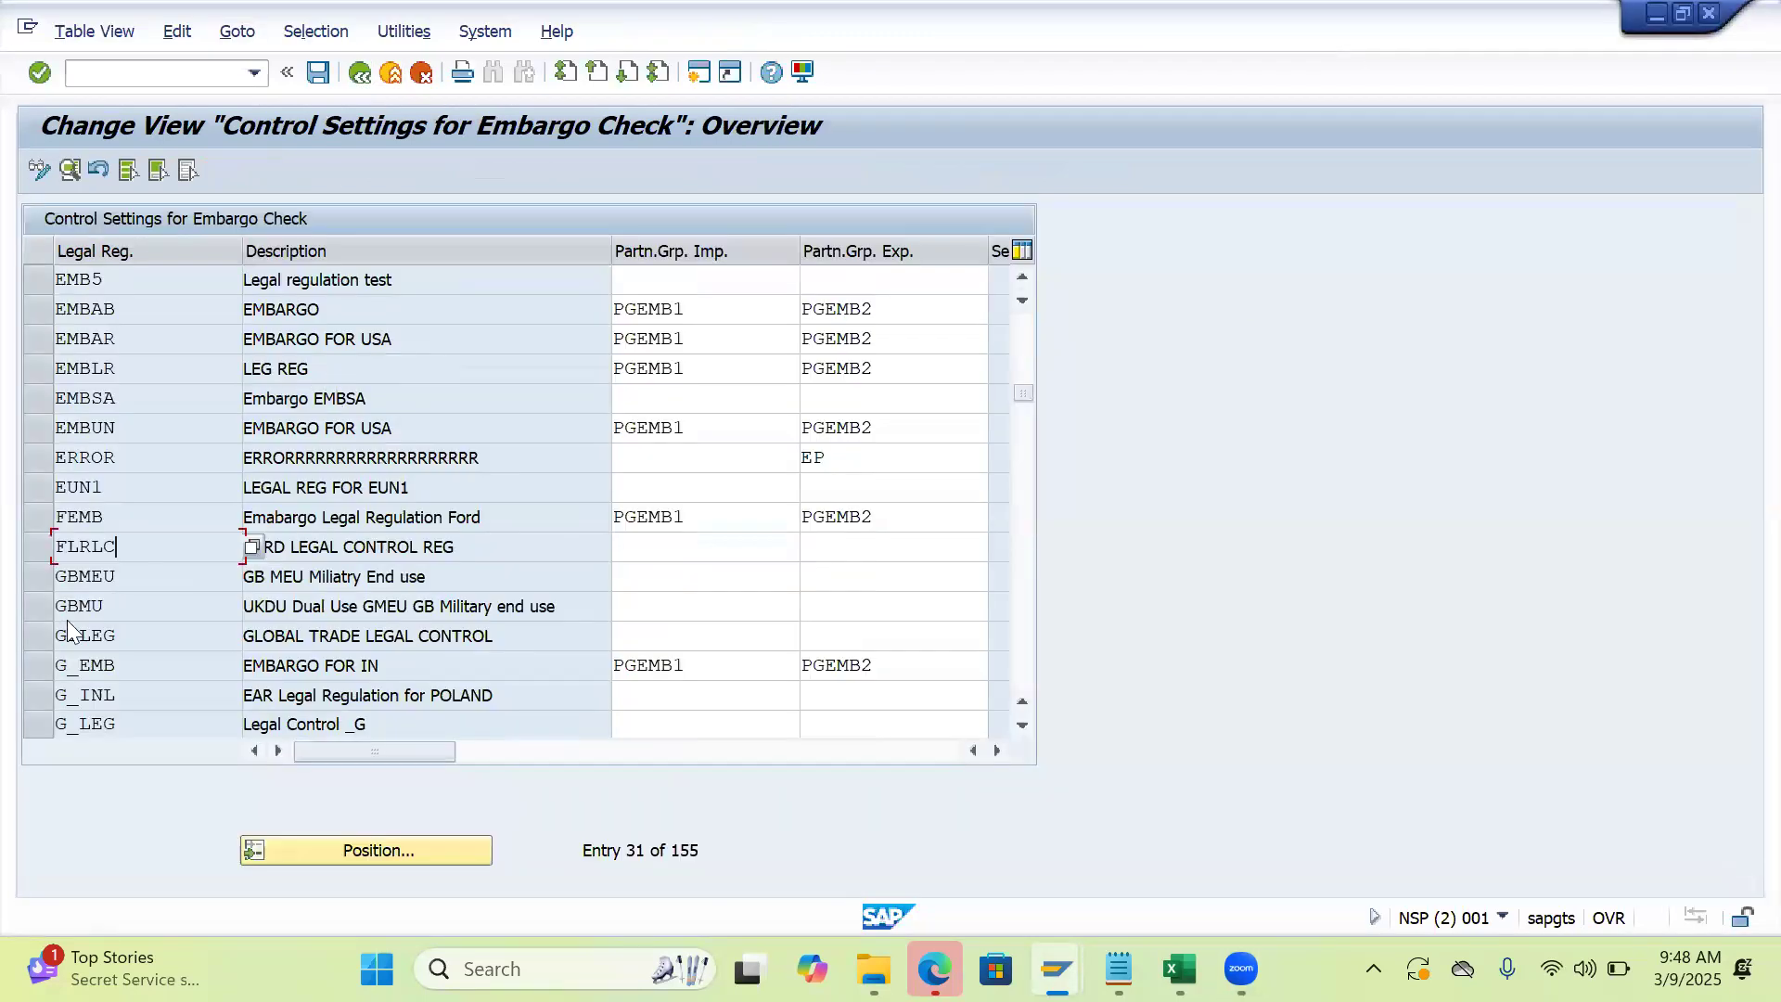
# - View the embargo control details of legal regulations G_EMB and LRLCC
pyautogui.click(126, 627)
pyautogui.scroll(-1, 134, 581)
pyautogui.doubleClick(133, 579)
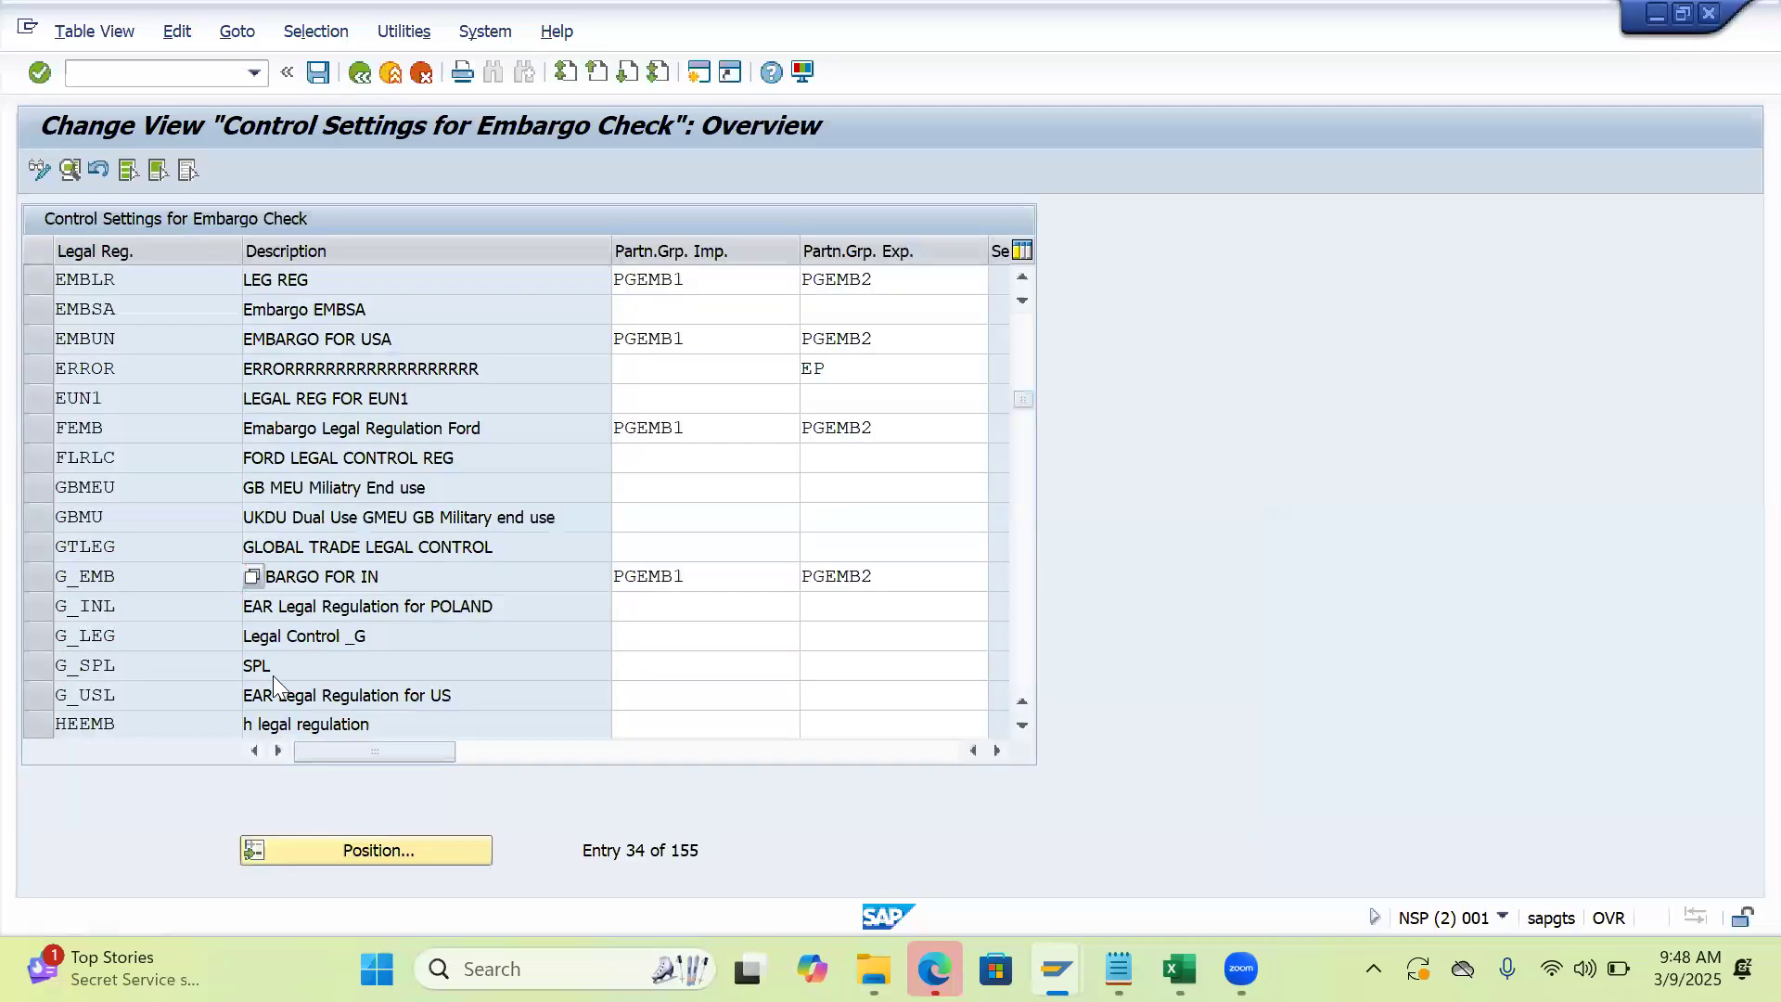
pyautogui.scroll(-2, 273, 676)
pyautogui.scroll(-6, 188, 643)
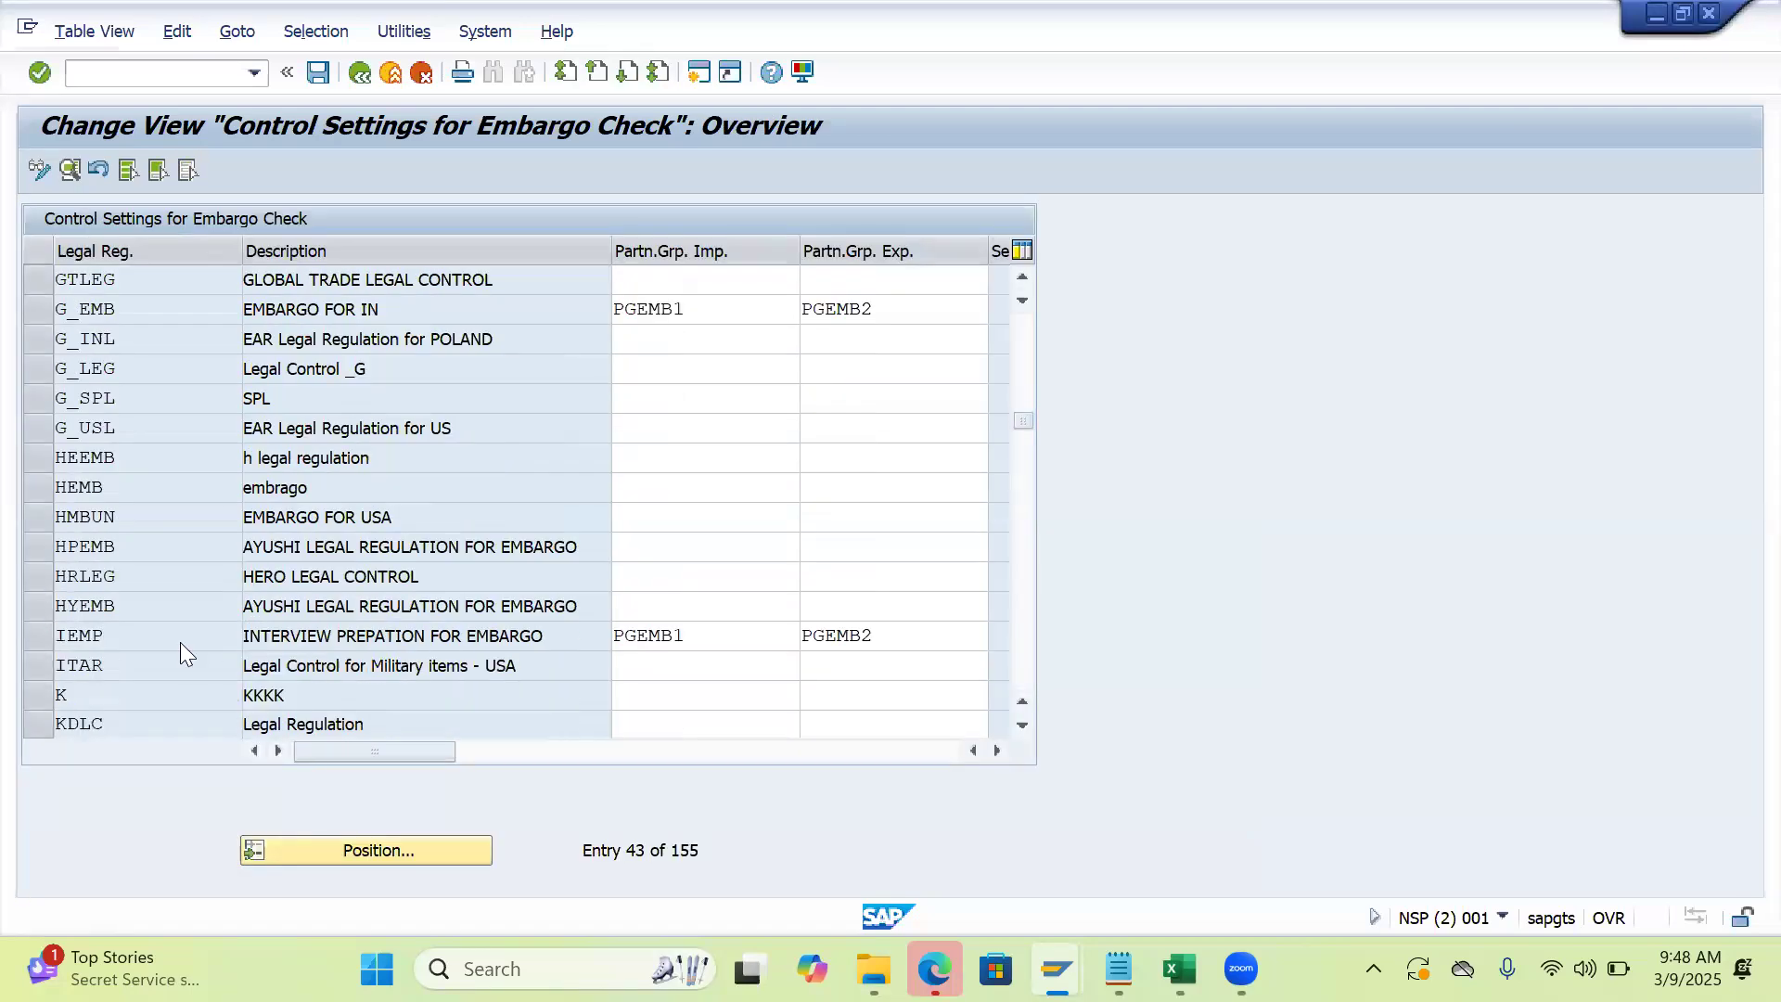
pyautogui.scroll(-2, 136, 594)
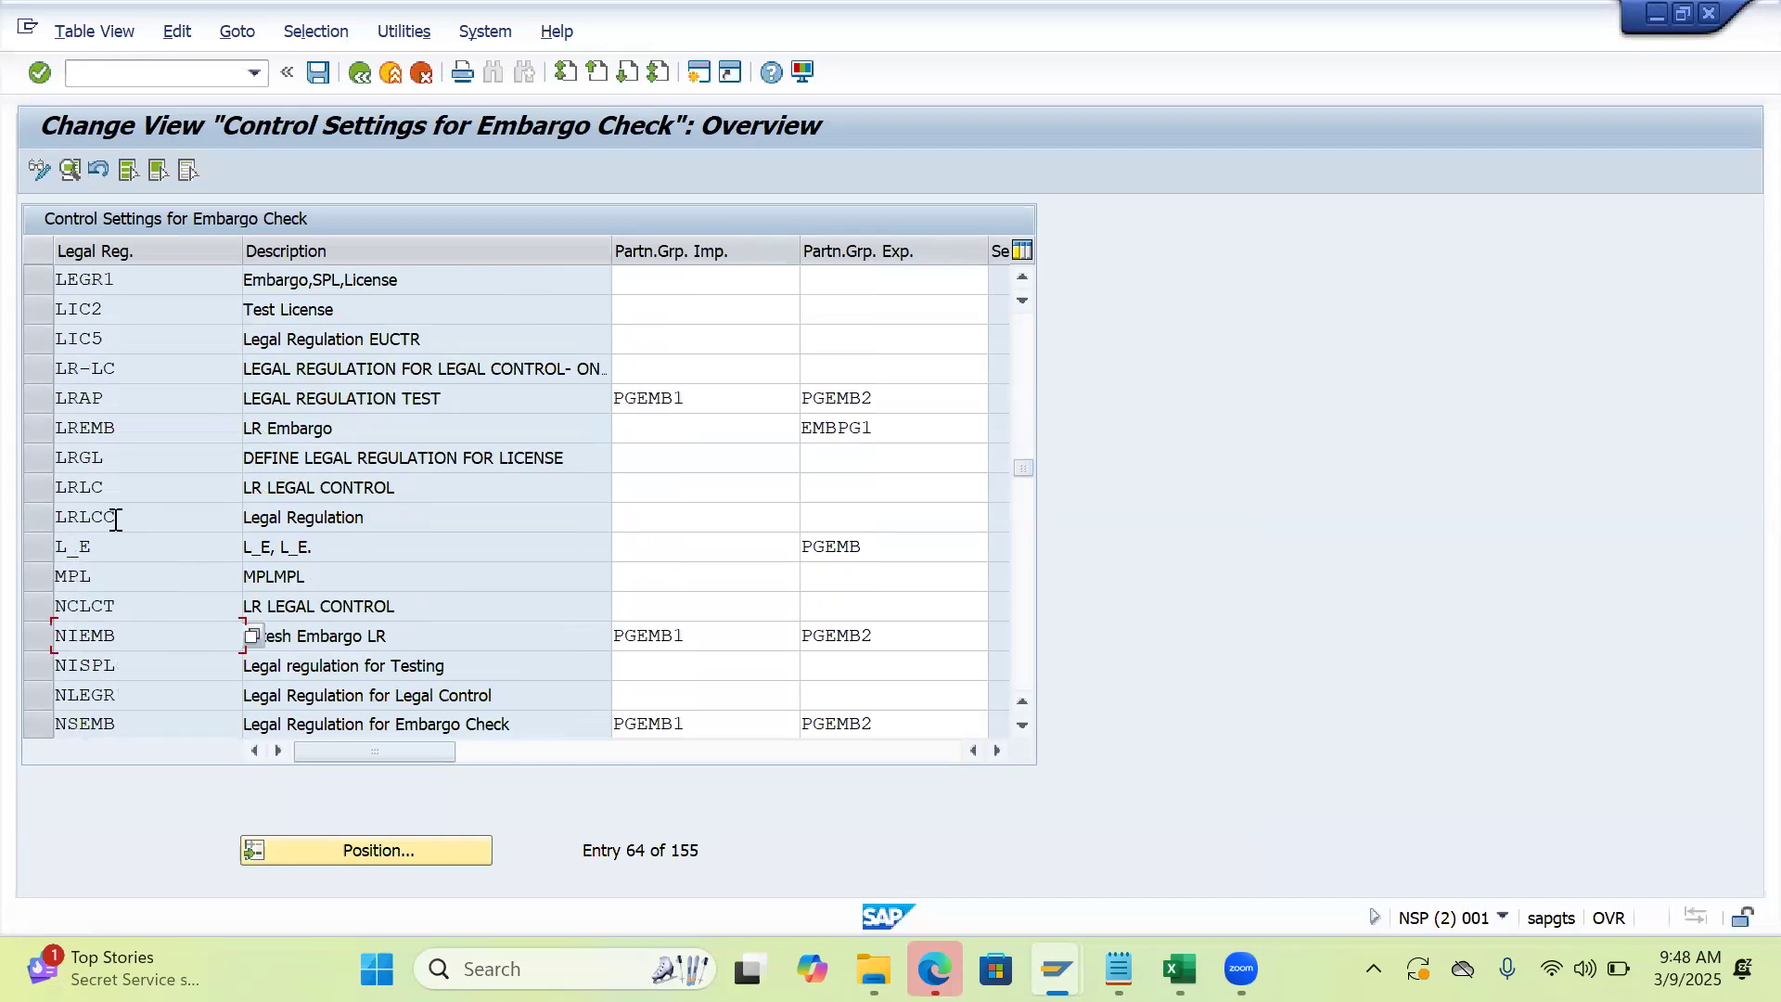
pyautogui.doubleClick(112, 516)
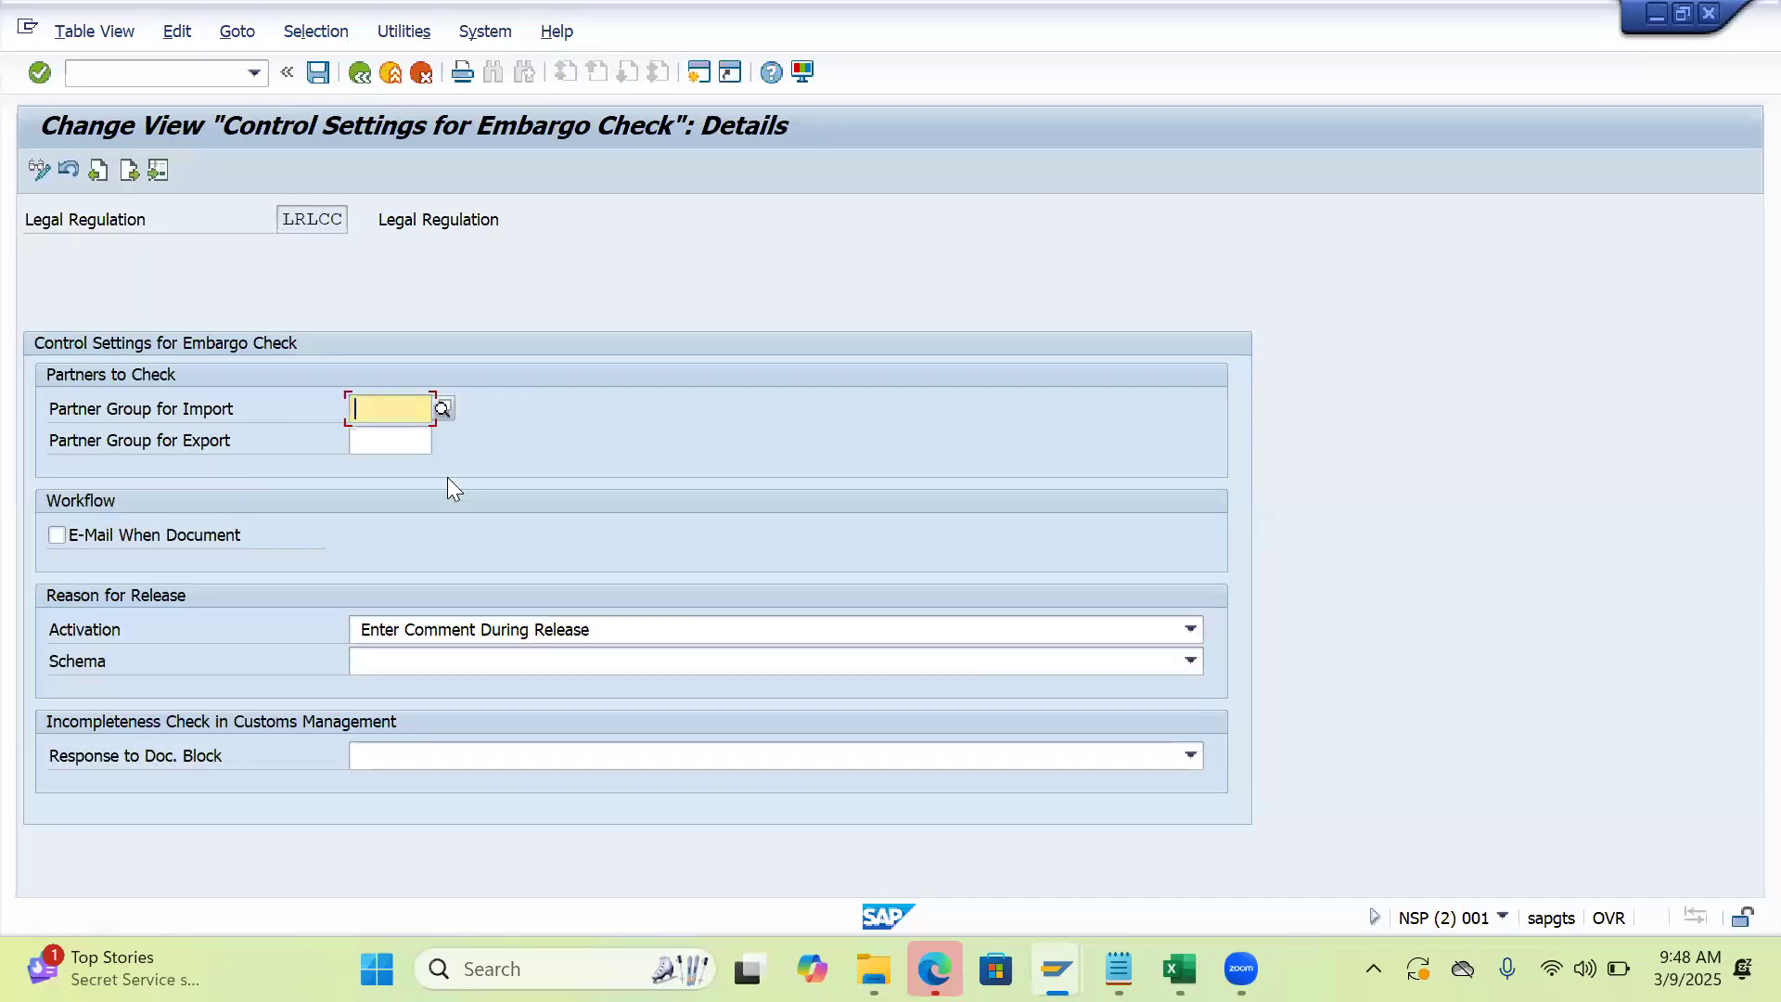
pyautogui.click(360, 72)
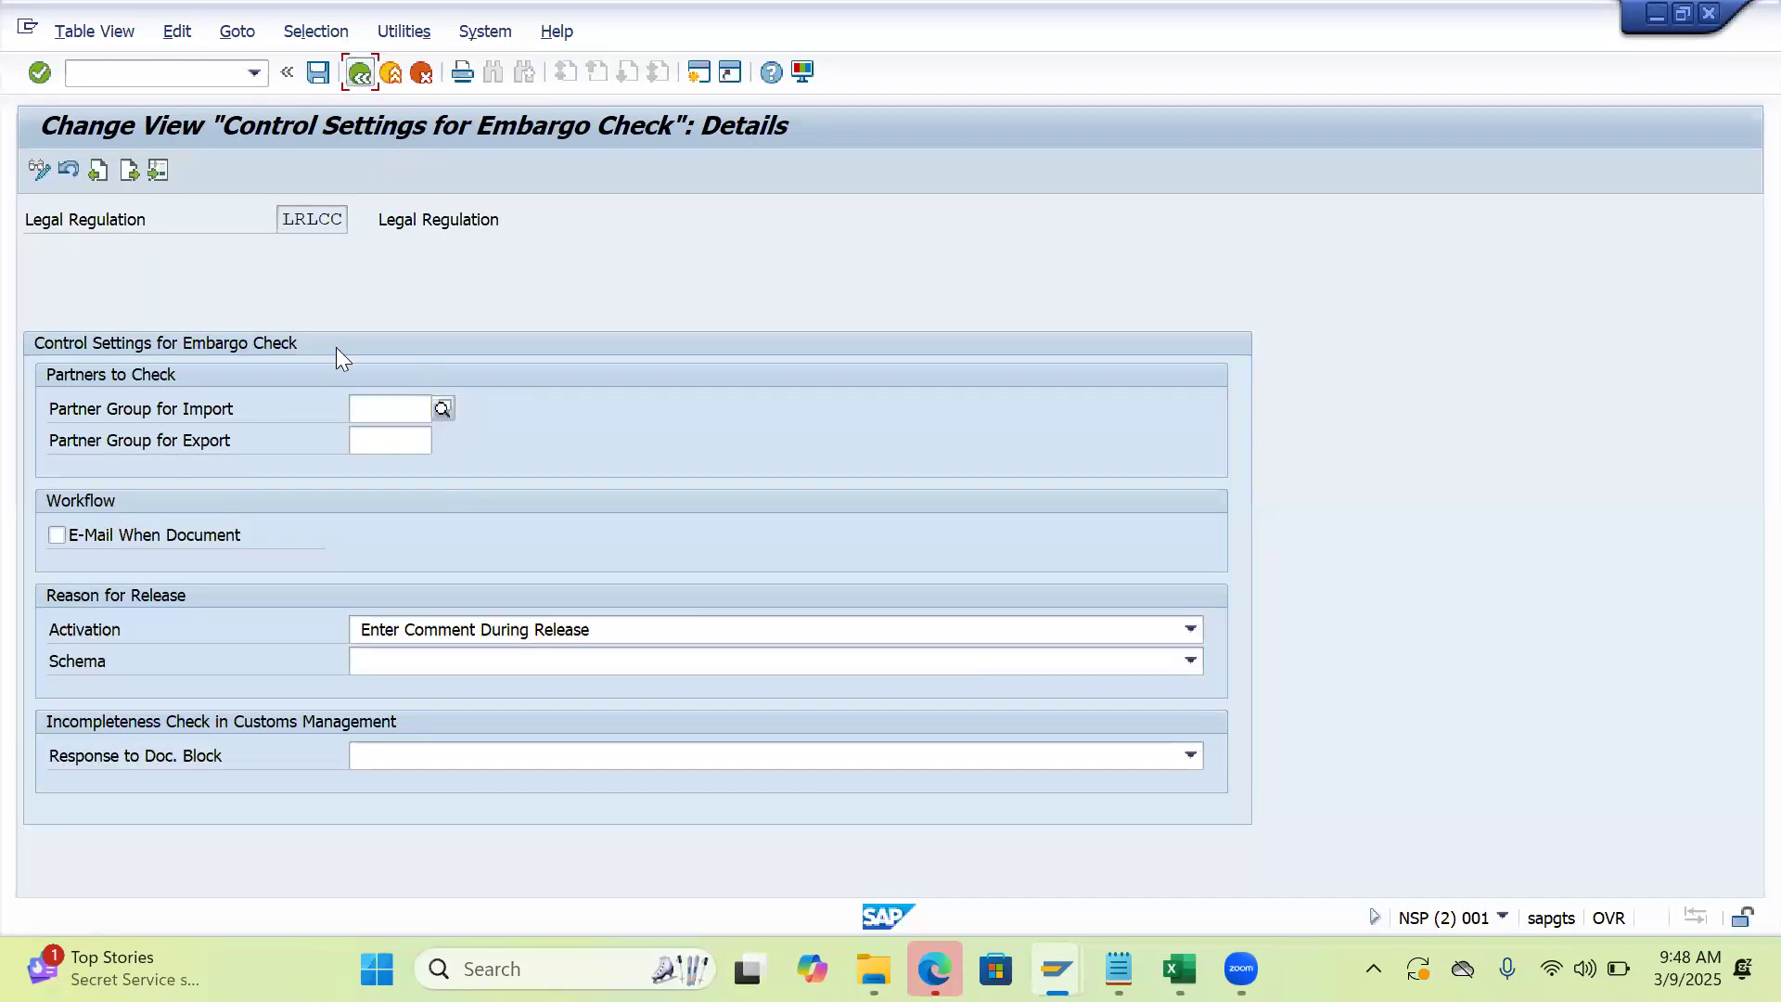
# - Review the PASPL legal regulation details, then return to the IMG structure
pyautogui.scroll(-5, 188, 591)
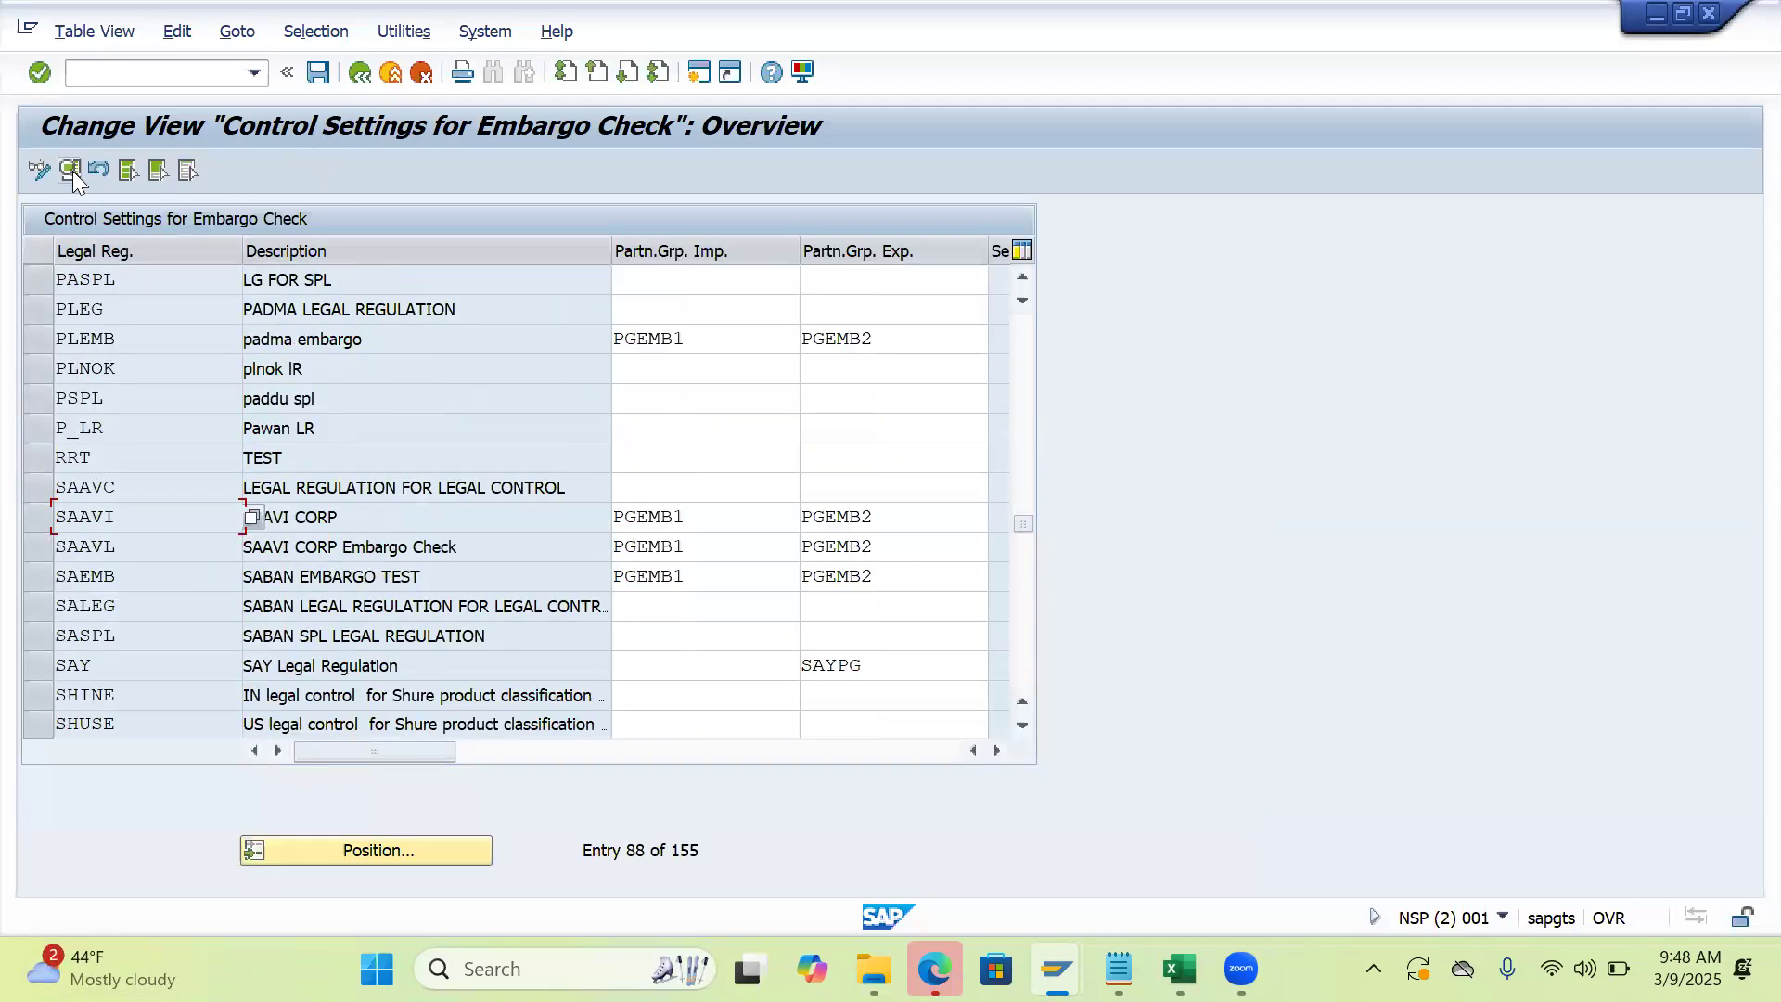
pyautogui.click(37, 276)
pyautogui.click(72, 172)
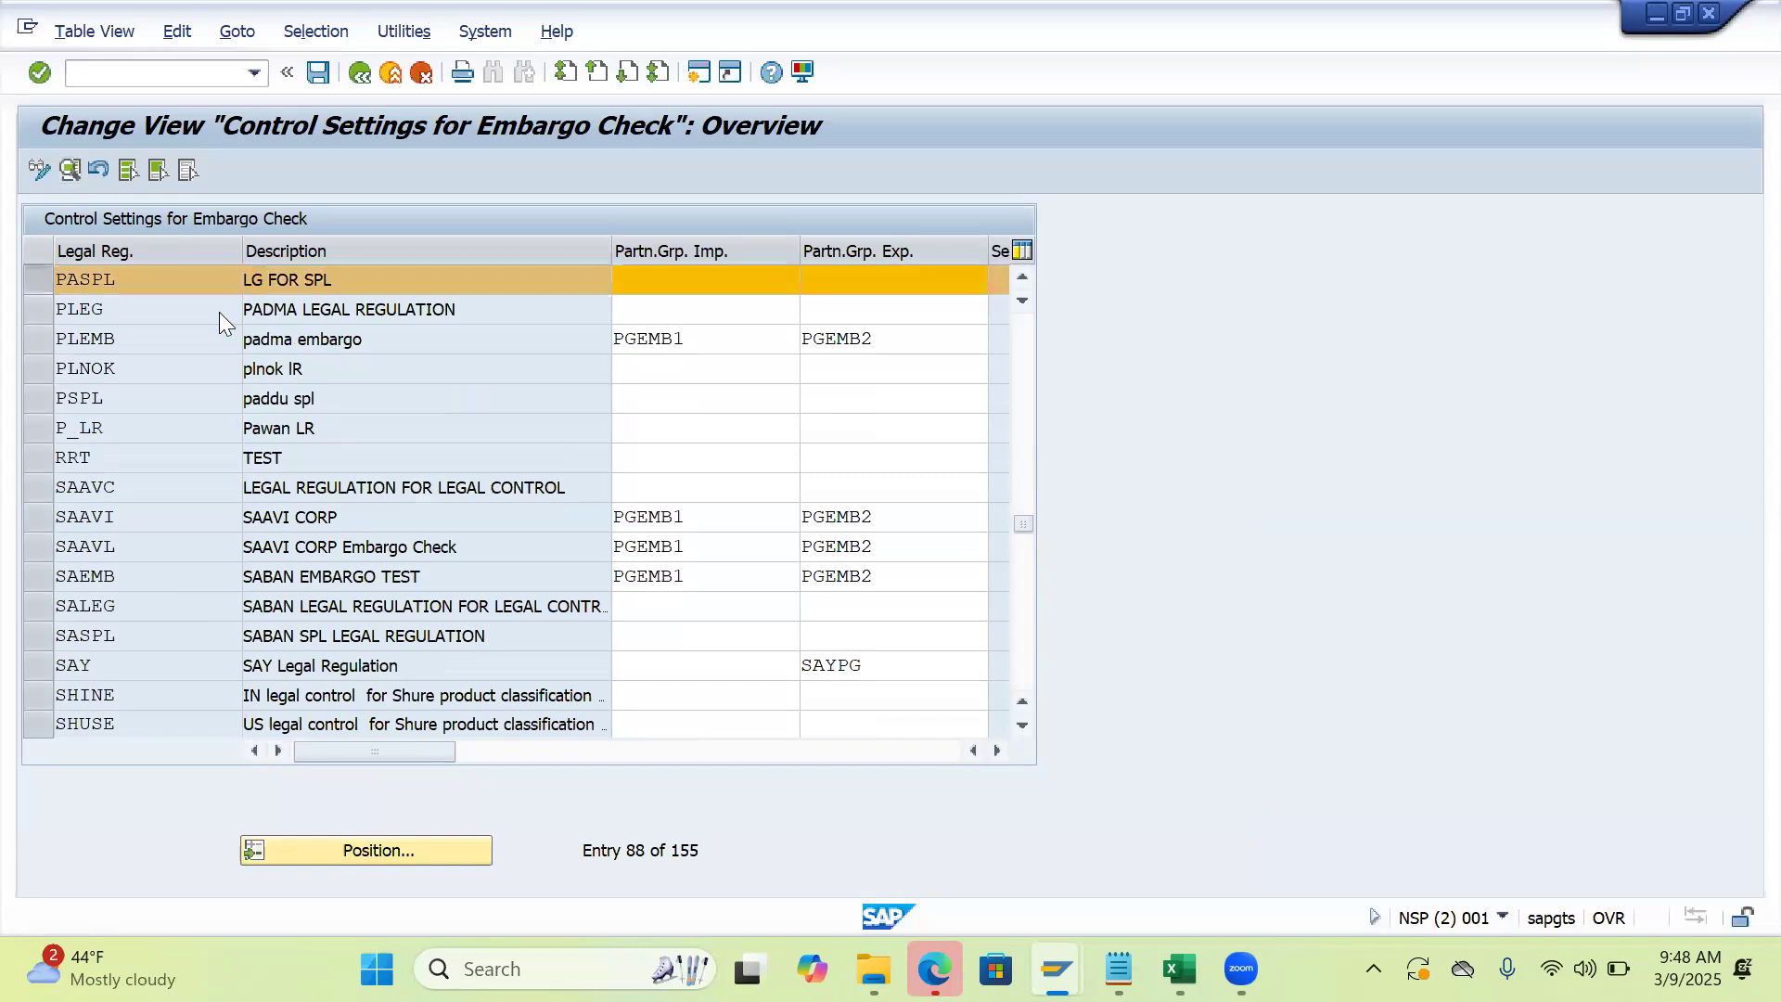
pyautogui.click(361, 78)
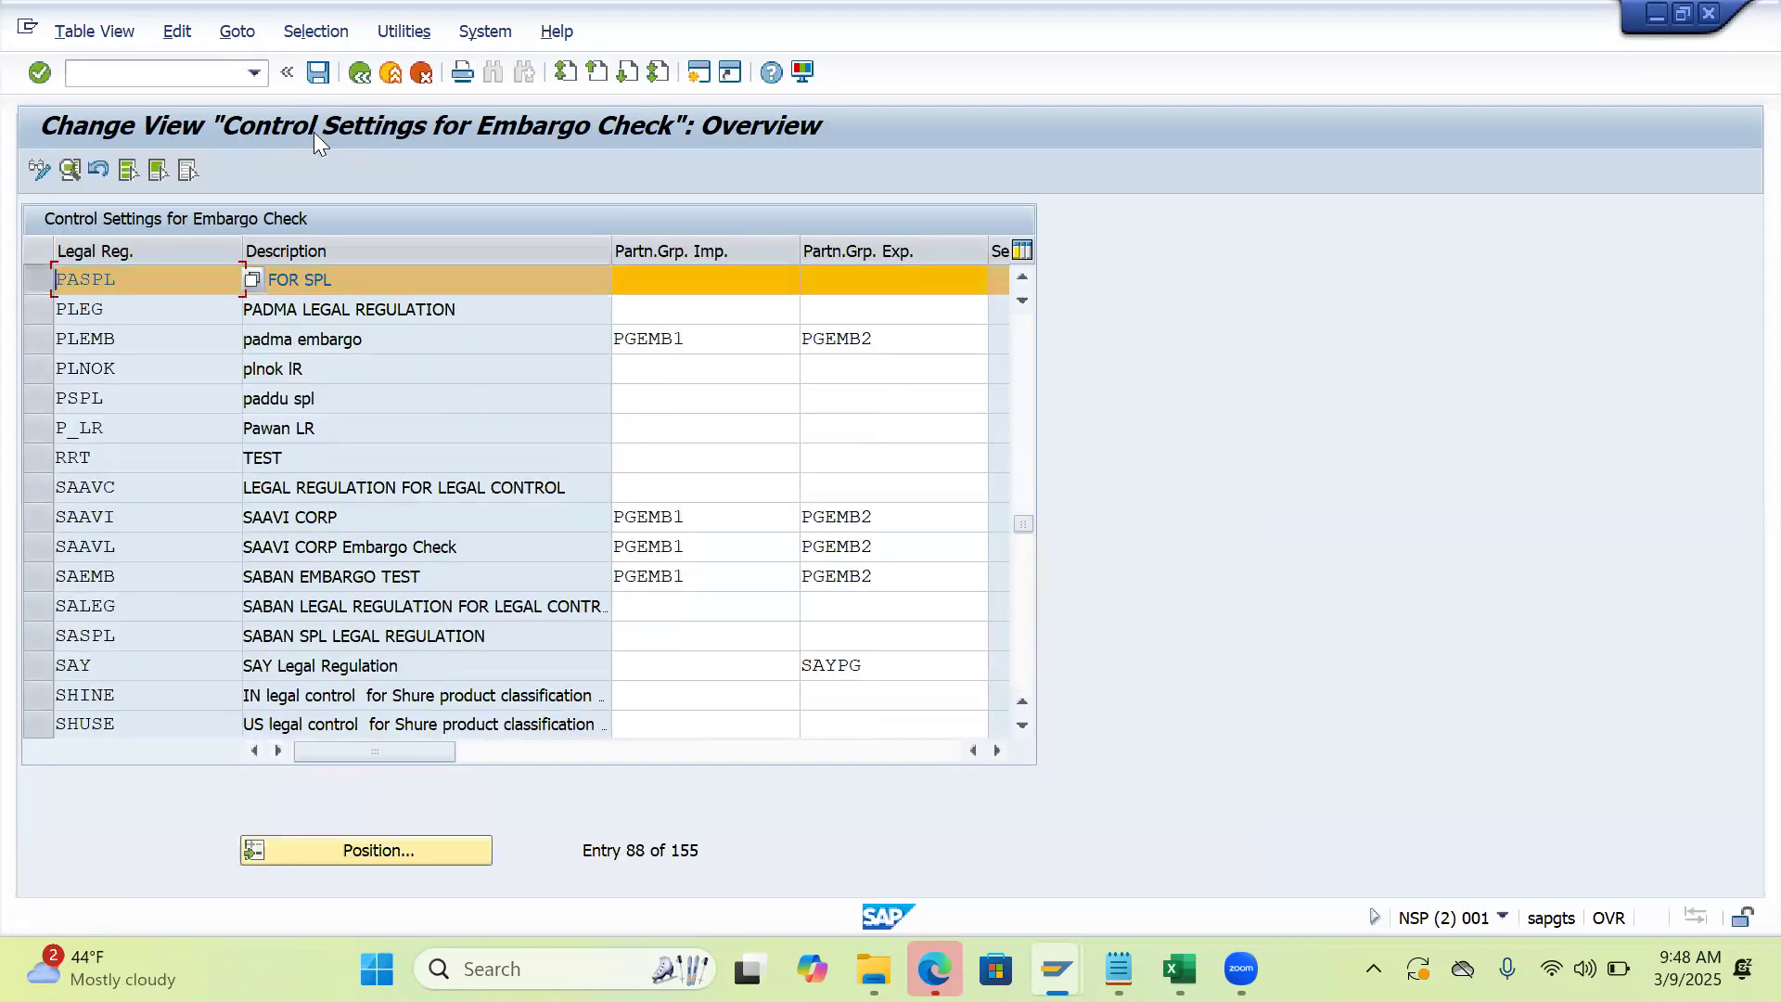
pyautogui.click(363, 73)
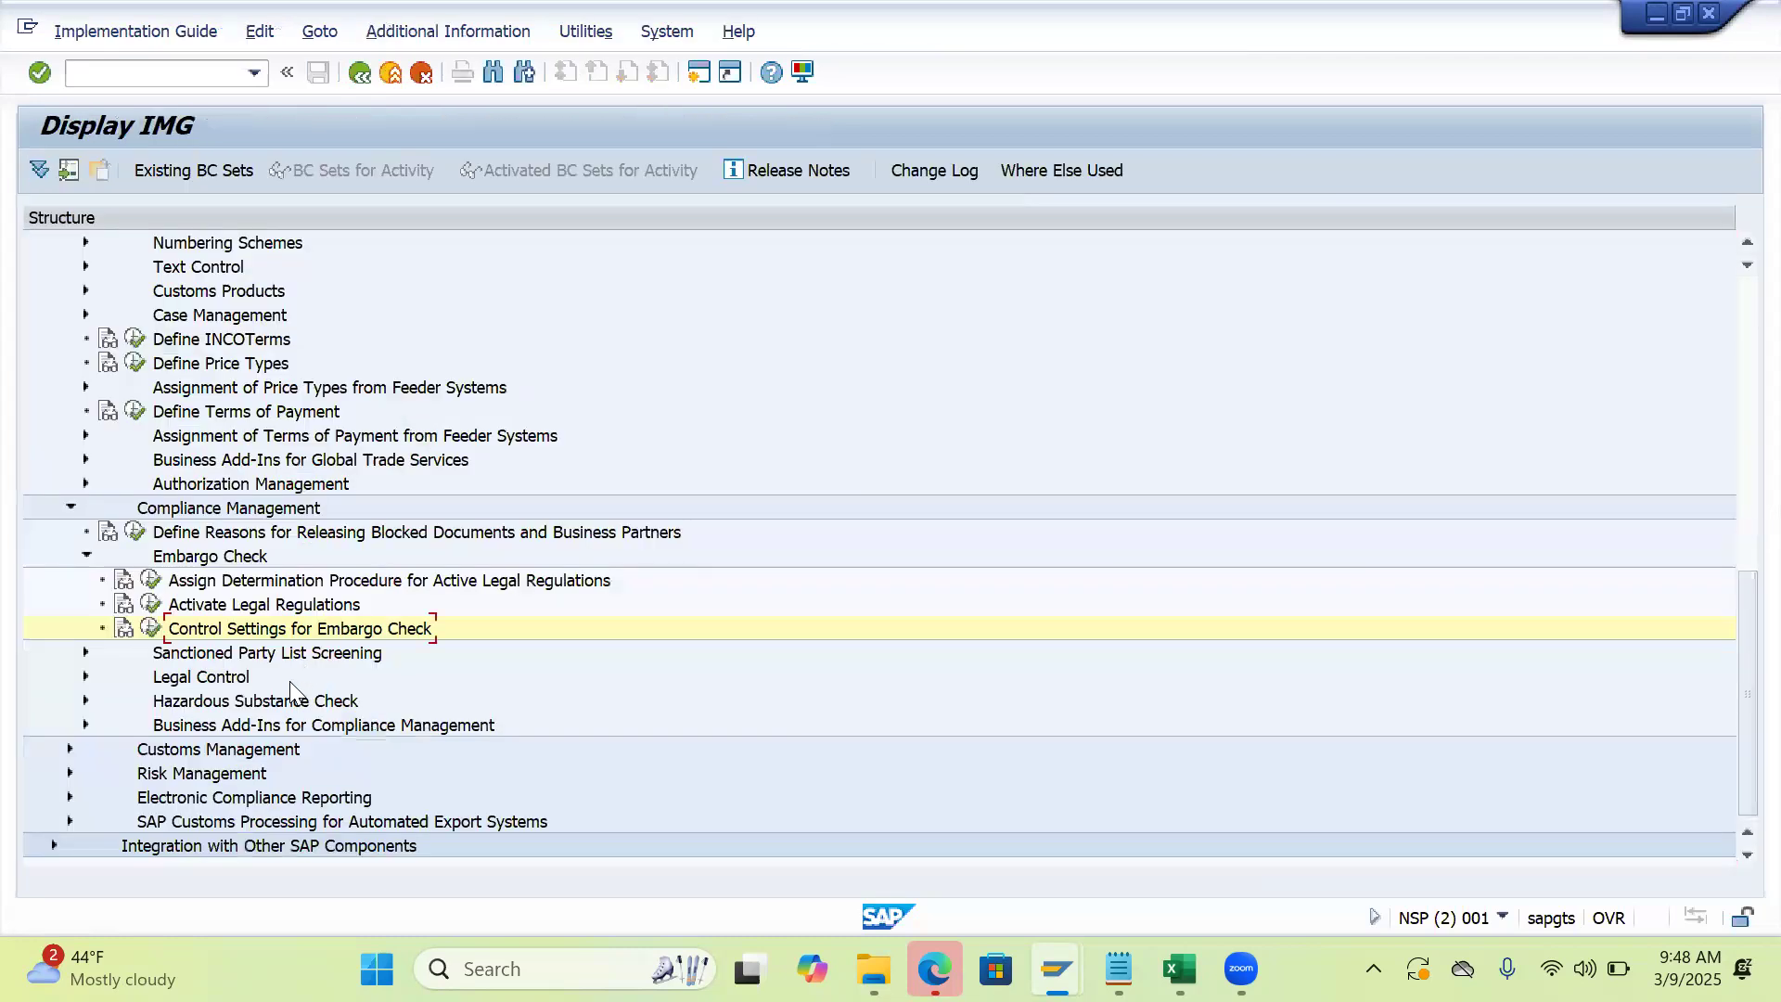
pyautogui.click(86, 556)
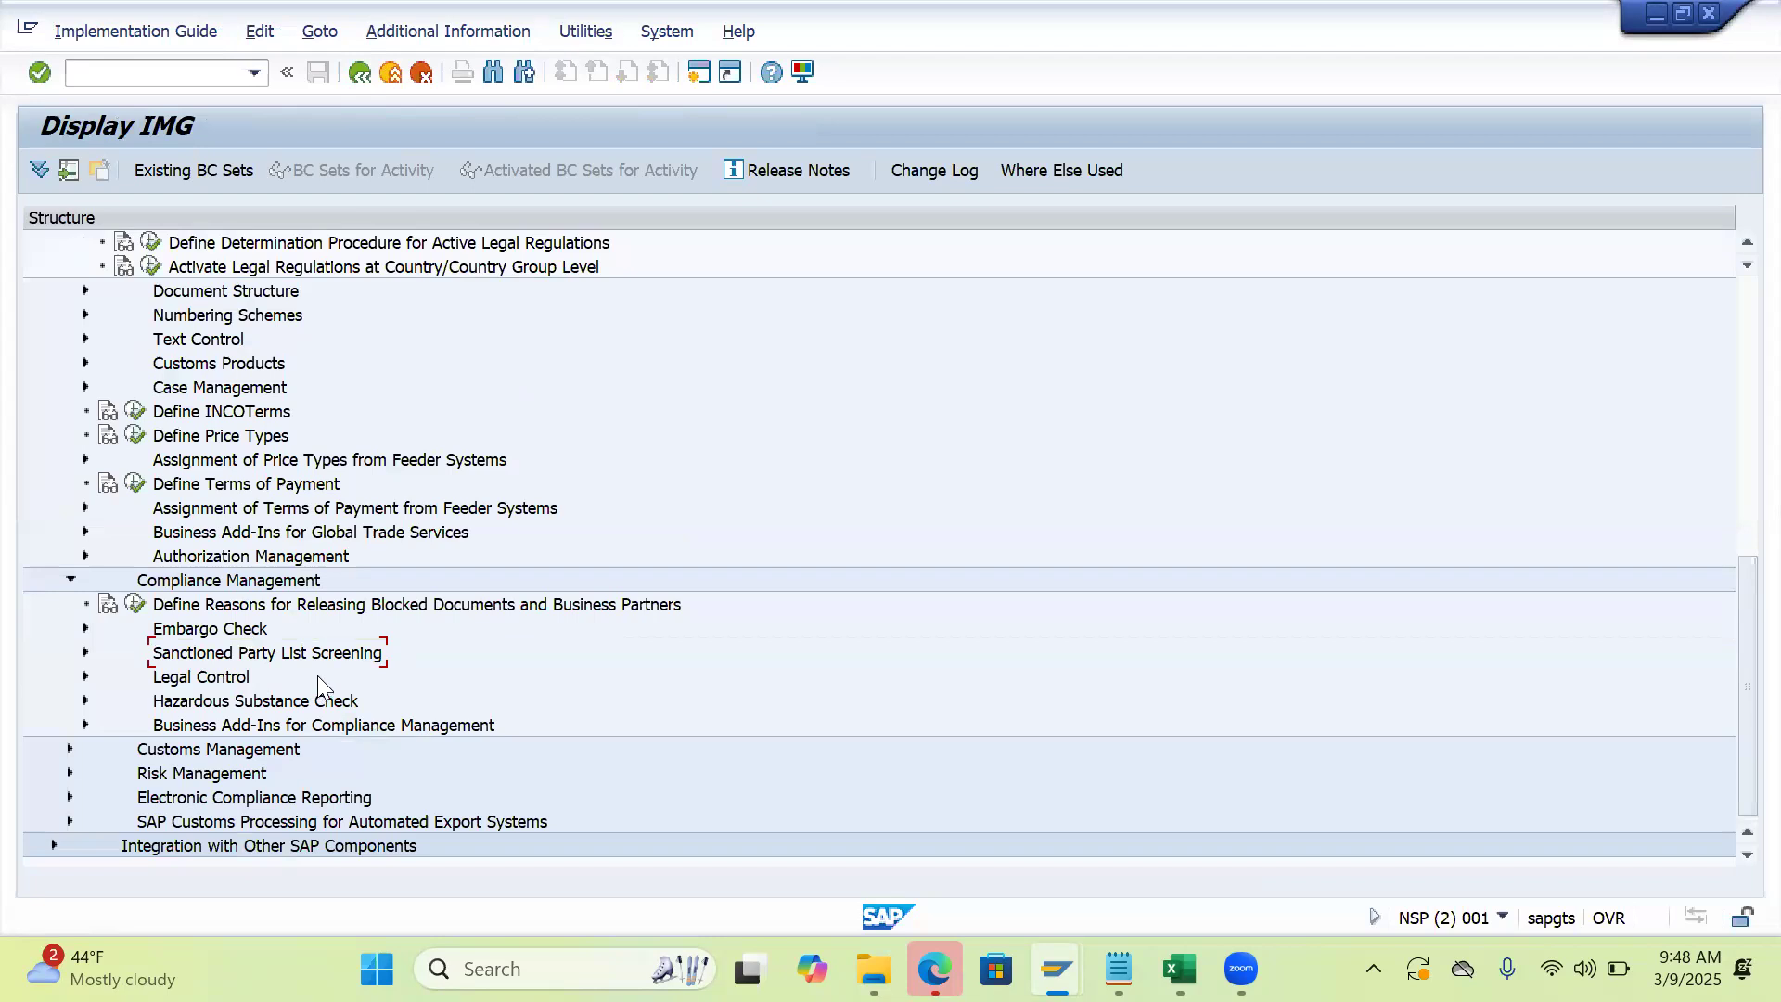
pyautogui.click(87, 629)
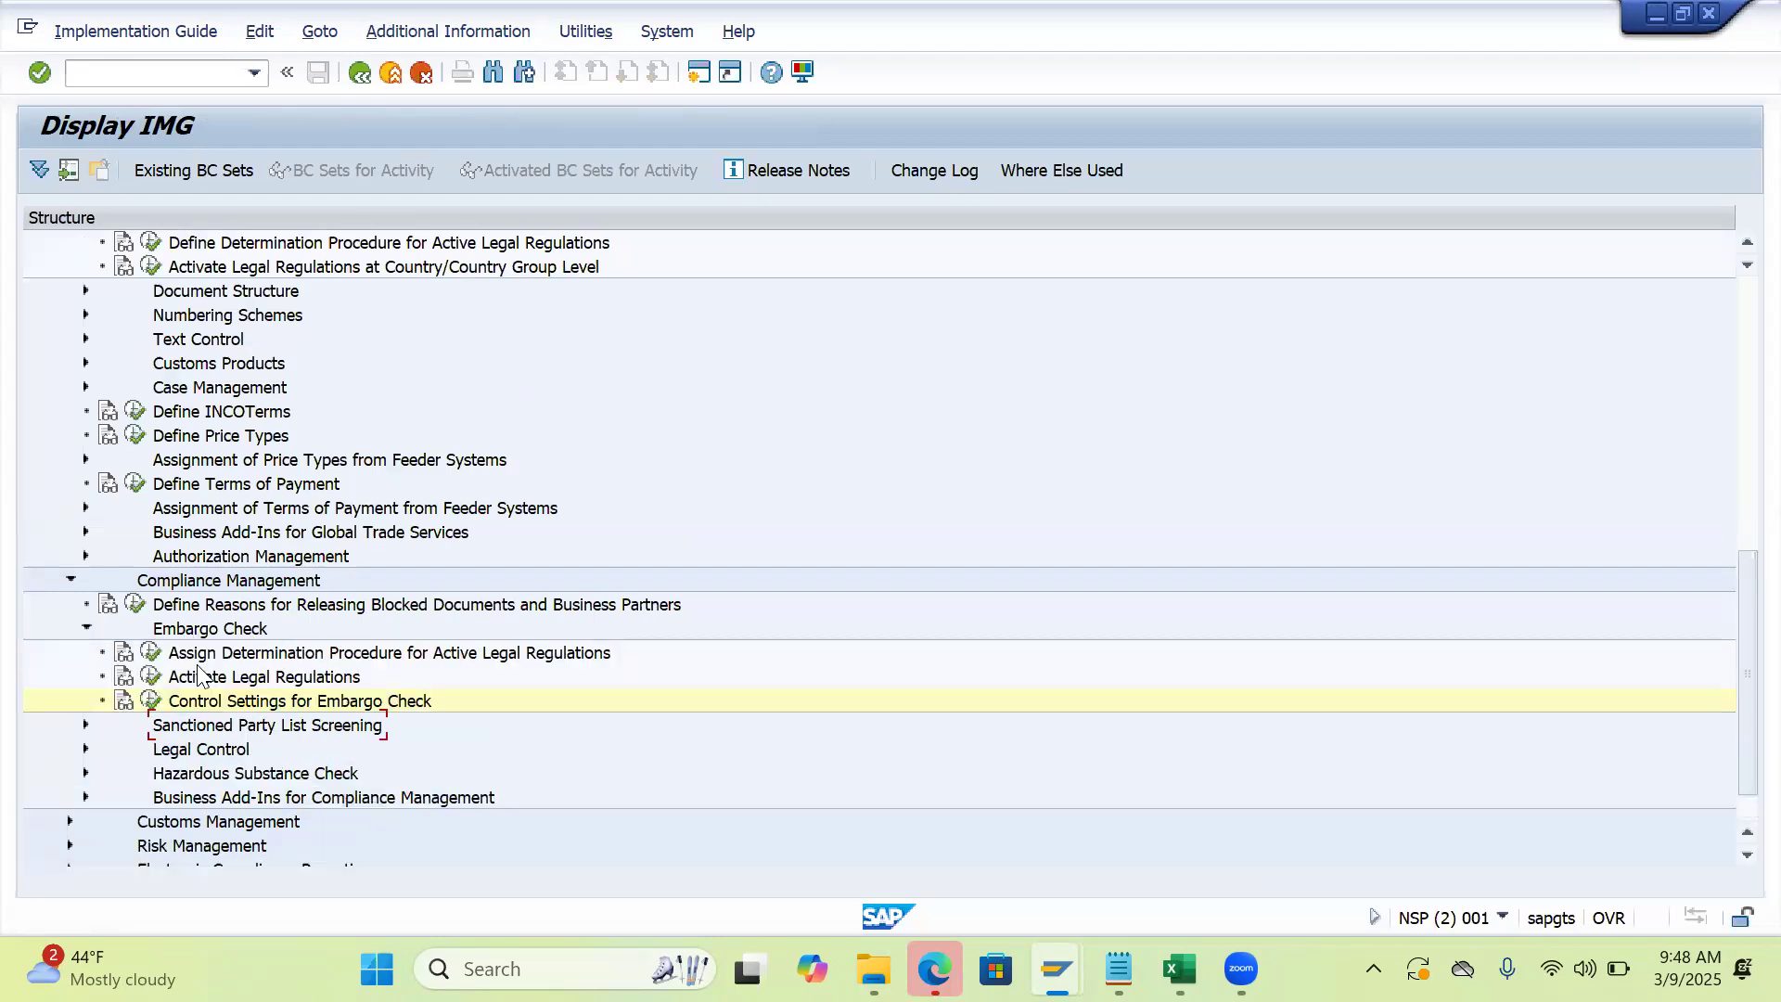
pyautogui.click(150, 701)
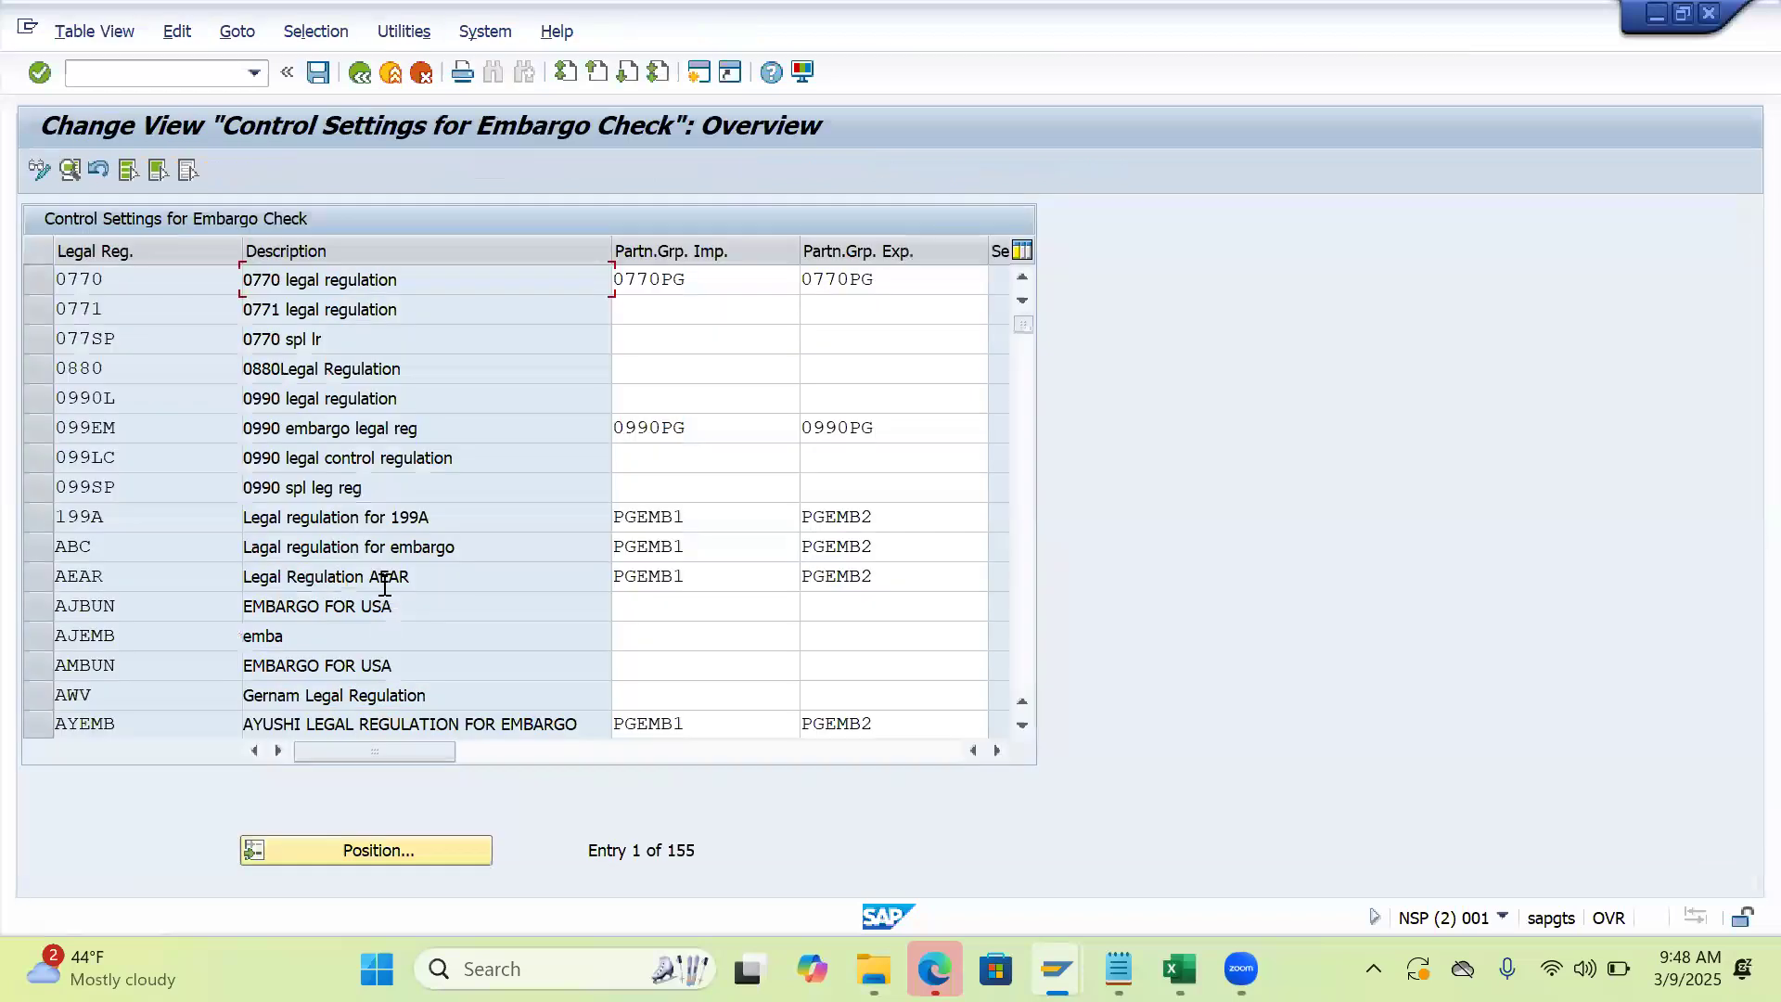
pyautogui.click(361, 73)
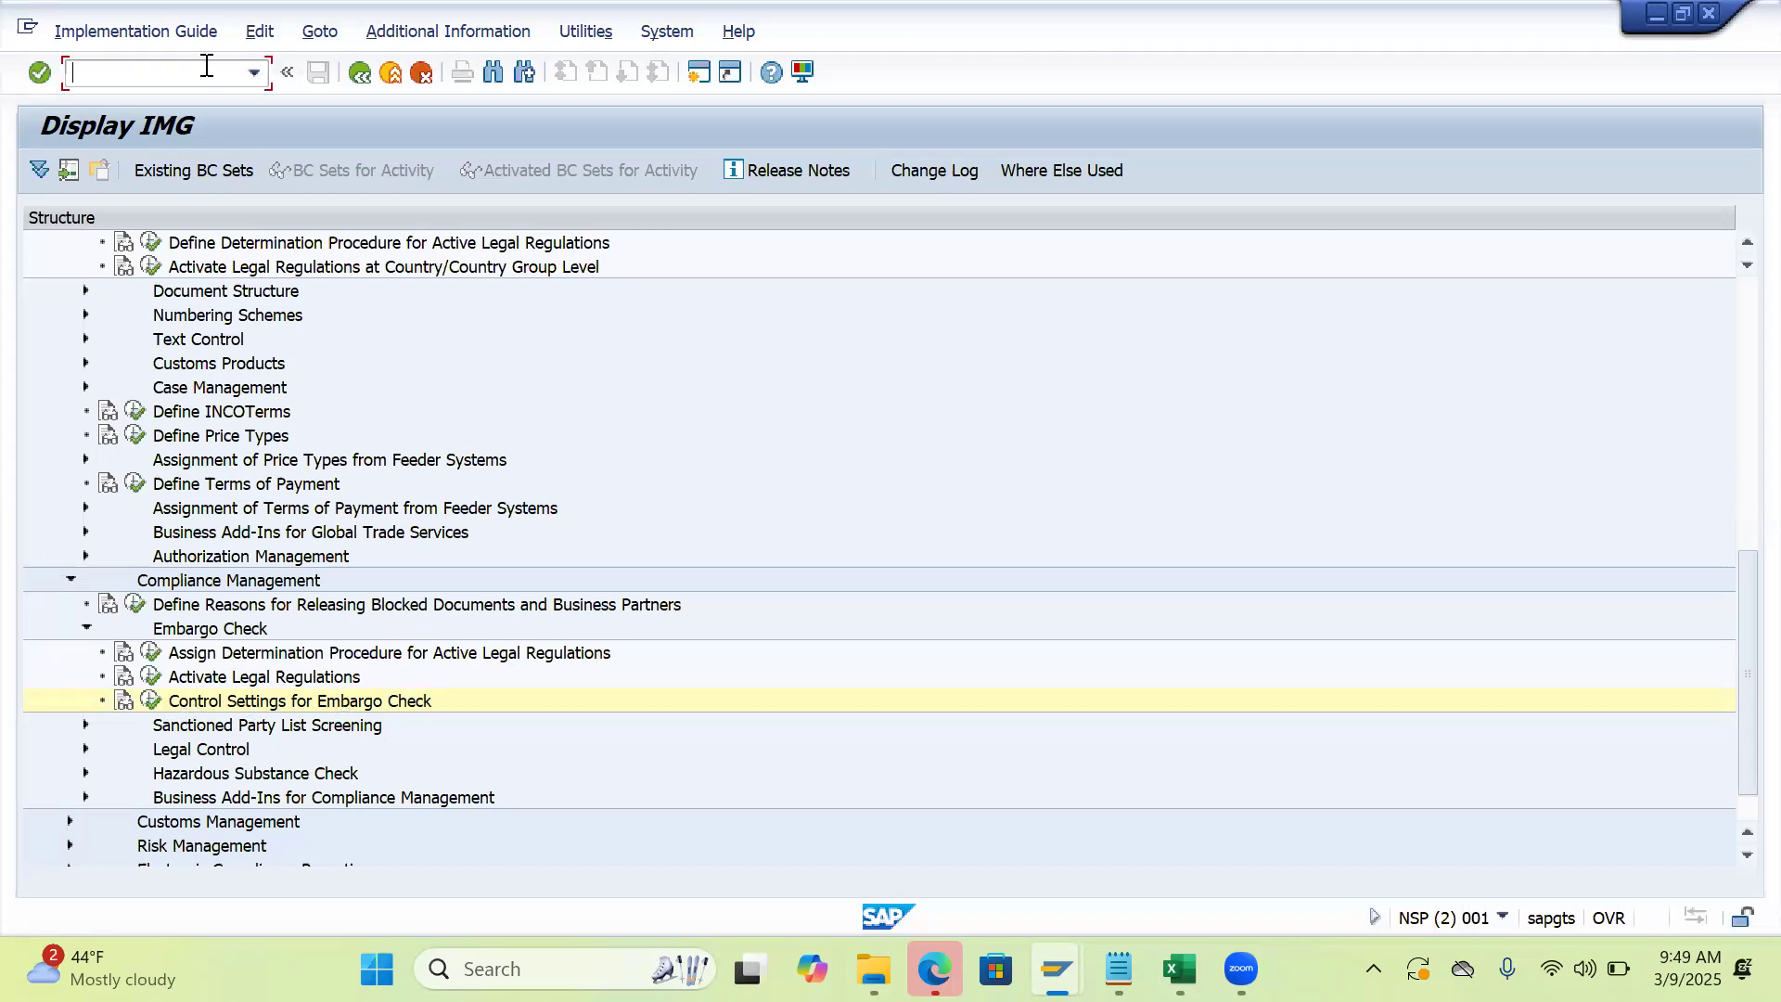
# - Enter transaction /n/sapsll/menu_legal, after a mistyped /osapsll/mneu_legal, to reach the GTS cockpit
pyautogui.write('/osapsll/mneu_legal')
pyautogui.press('Return')
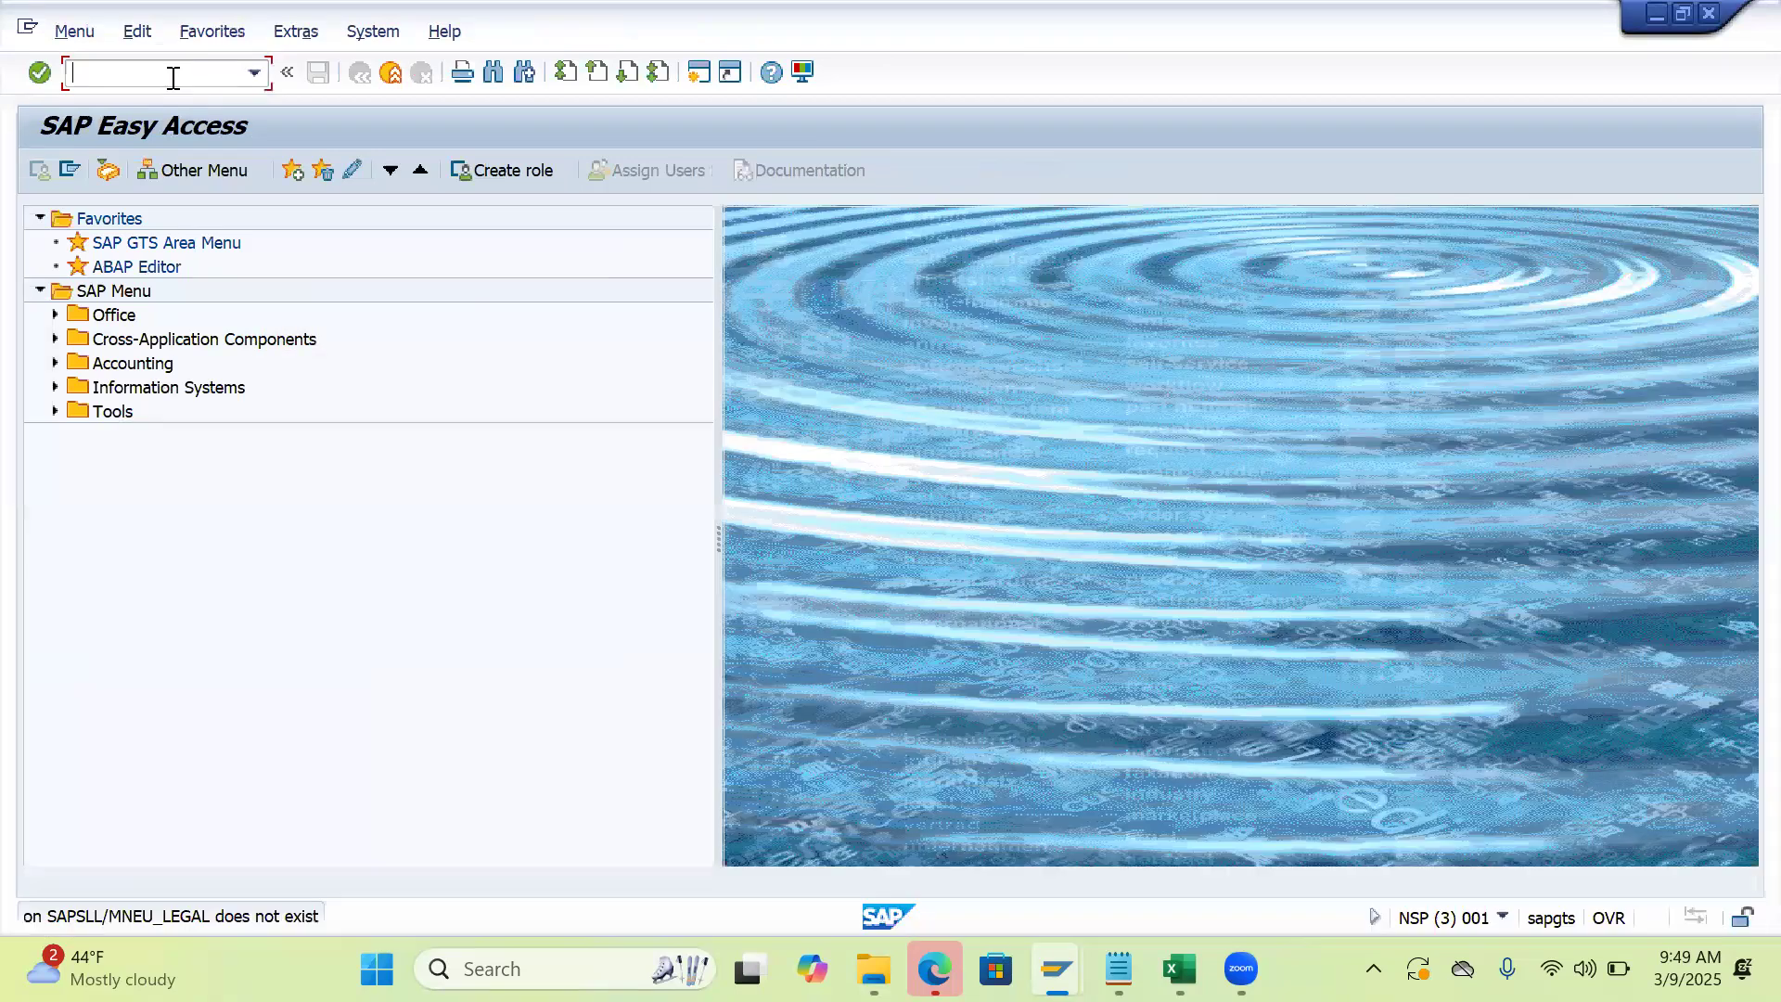
pyautogui.write('/n/')
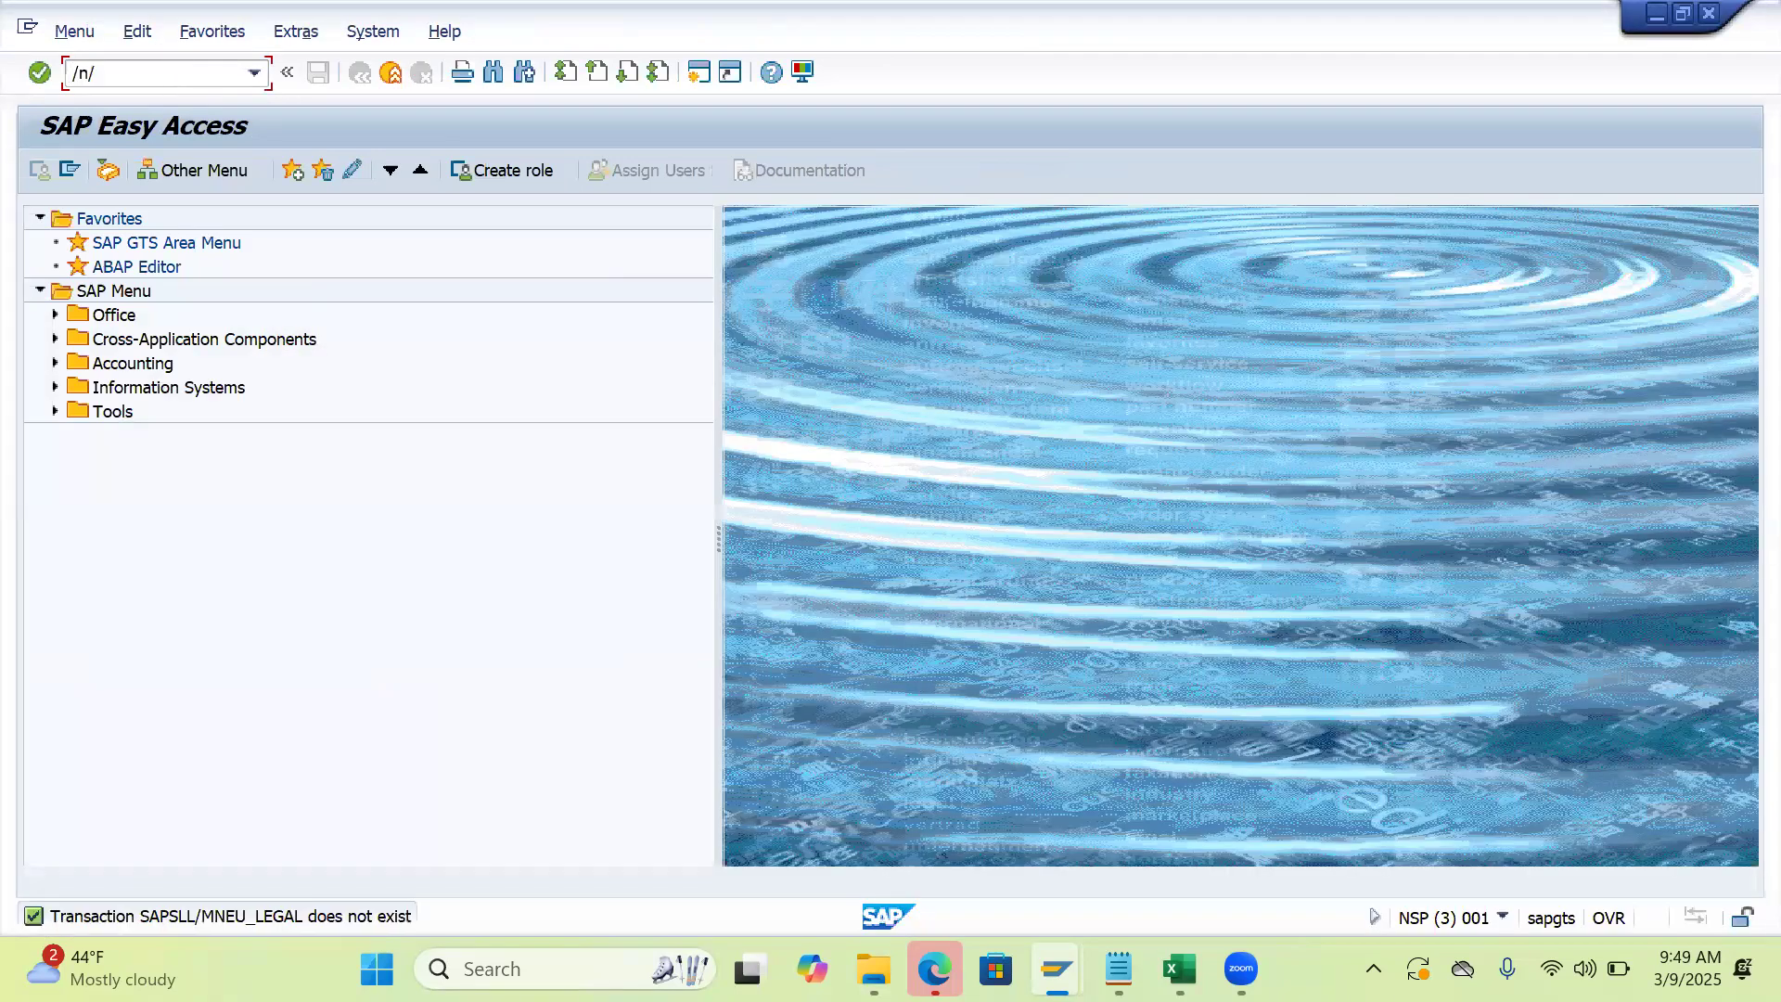
pyautogui.write('sapsll/menu_legal')
pyautogui.press('Return')
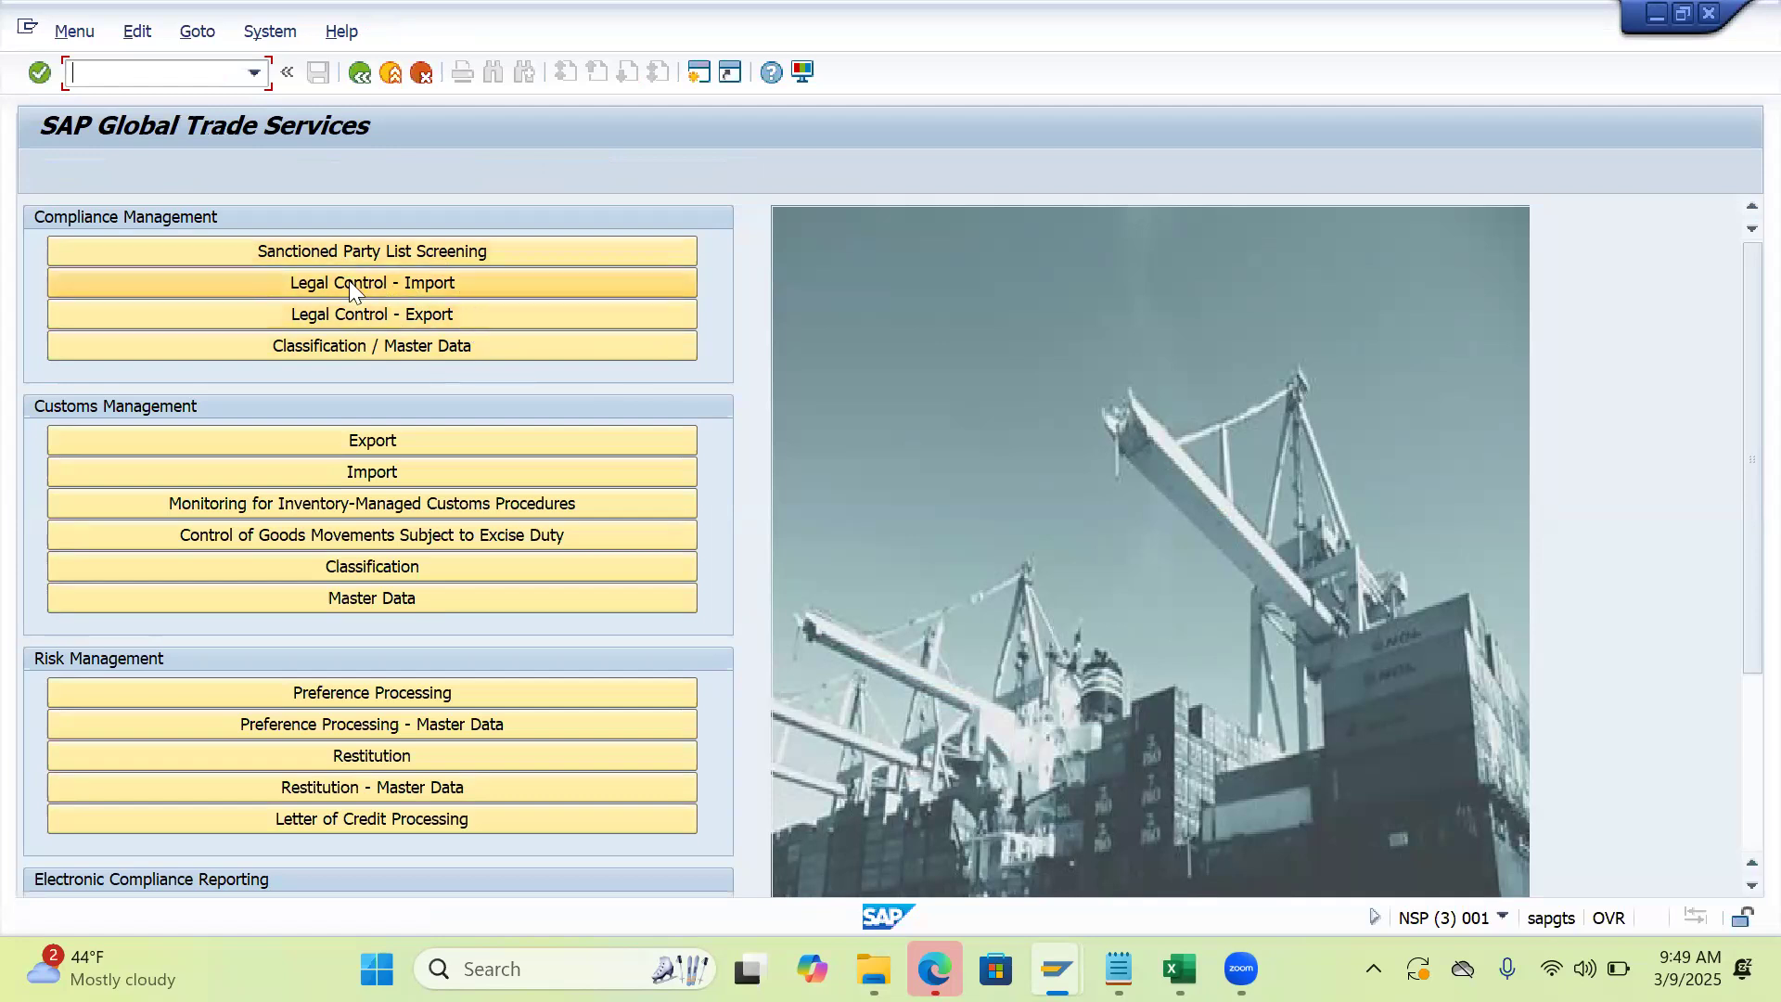
# - Open the Legal Control - Export area under Compliance Management
pyautogui.click(365, 308)
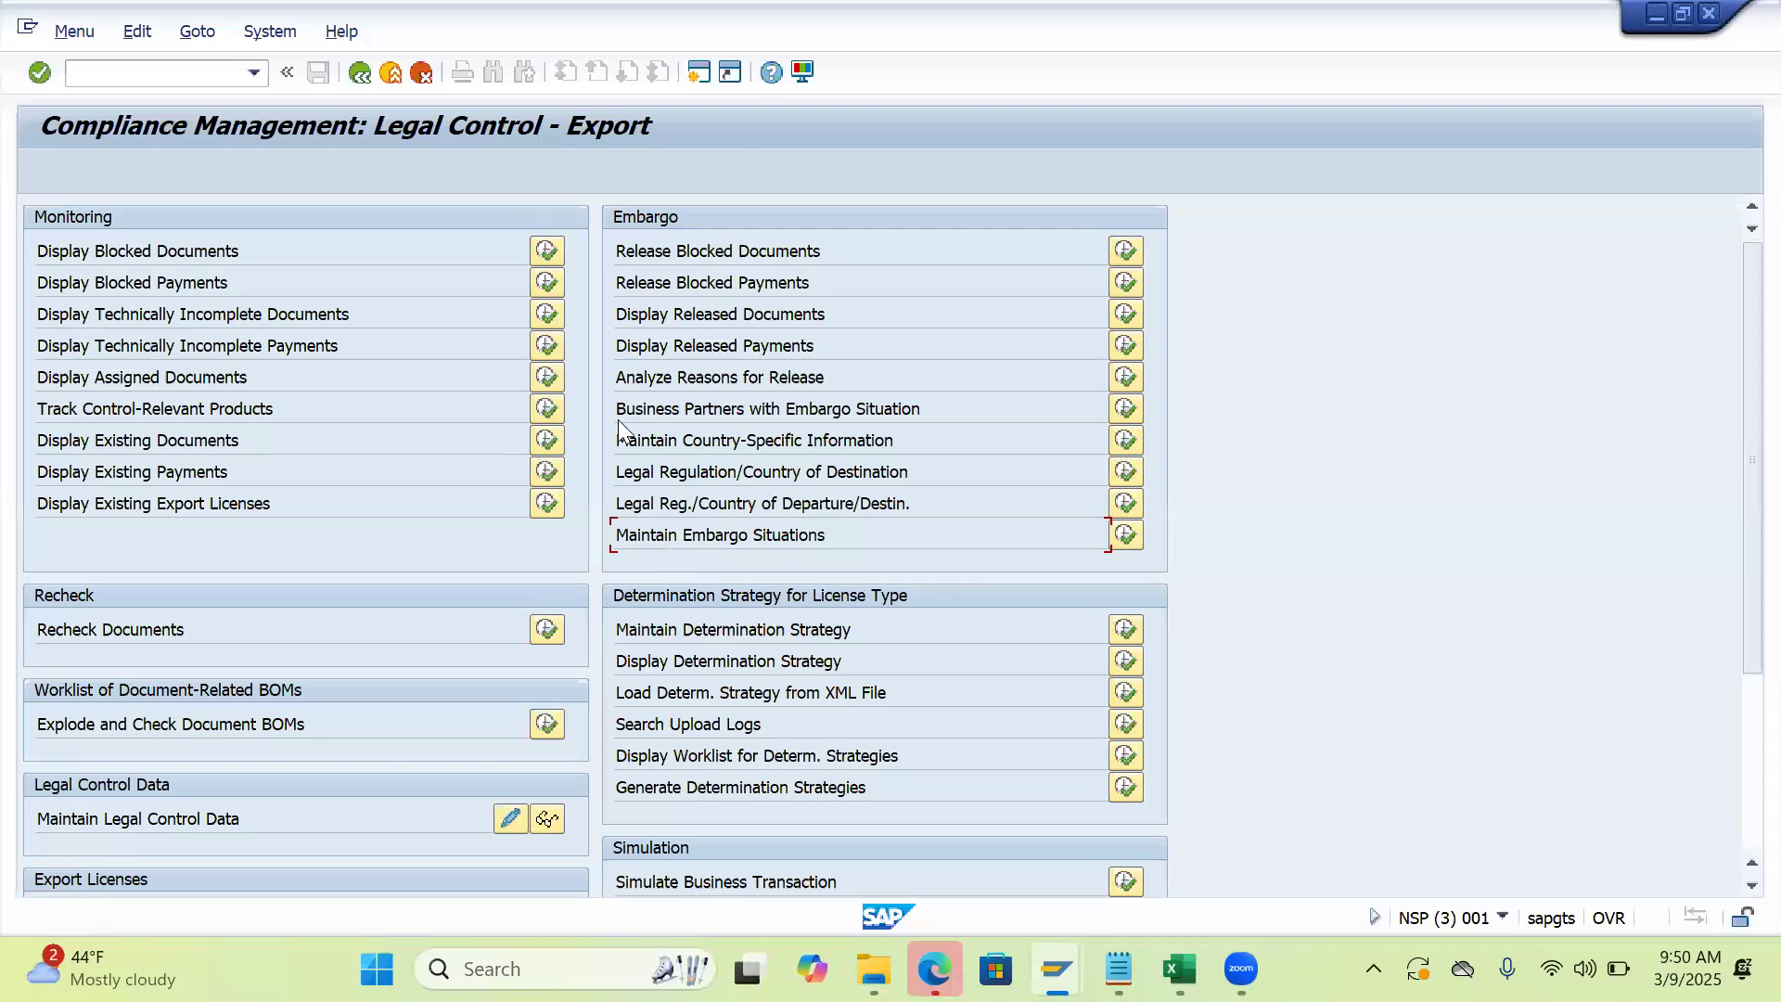
pyautogui.click(252, 73)
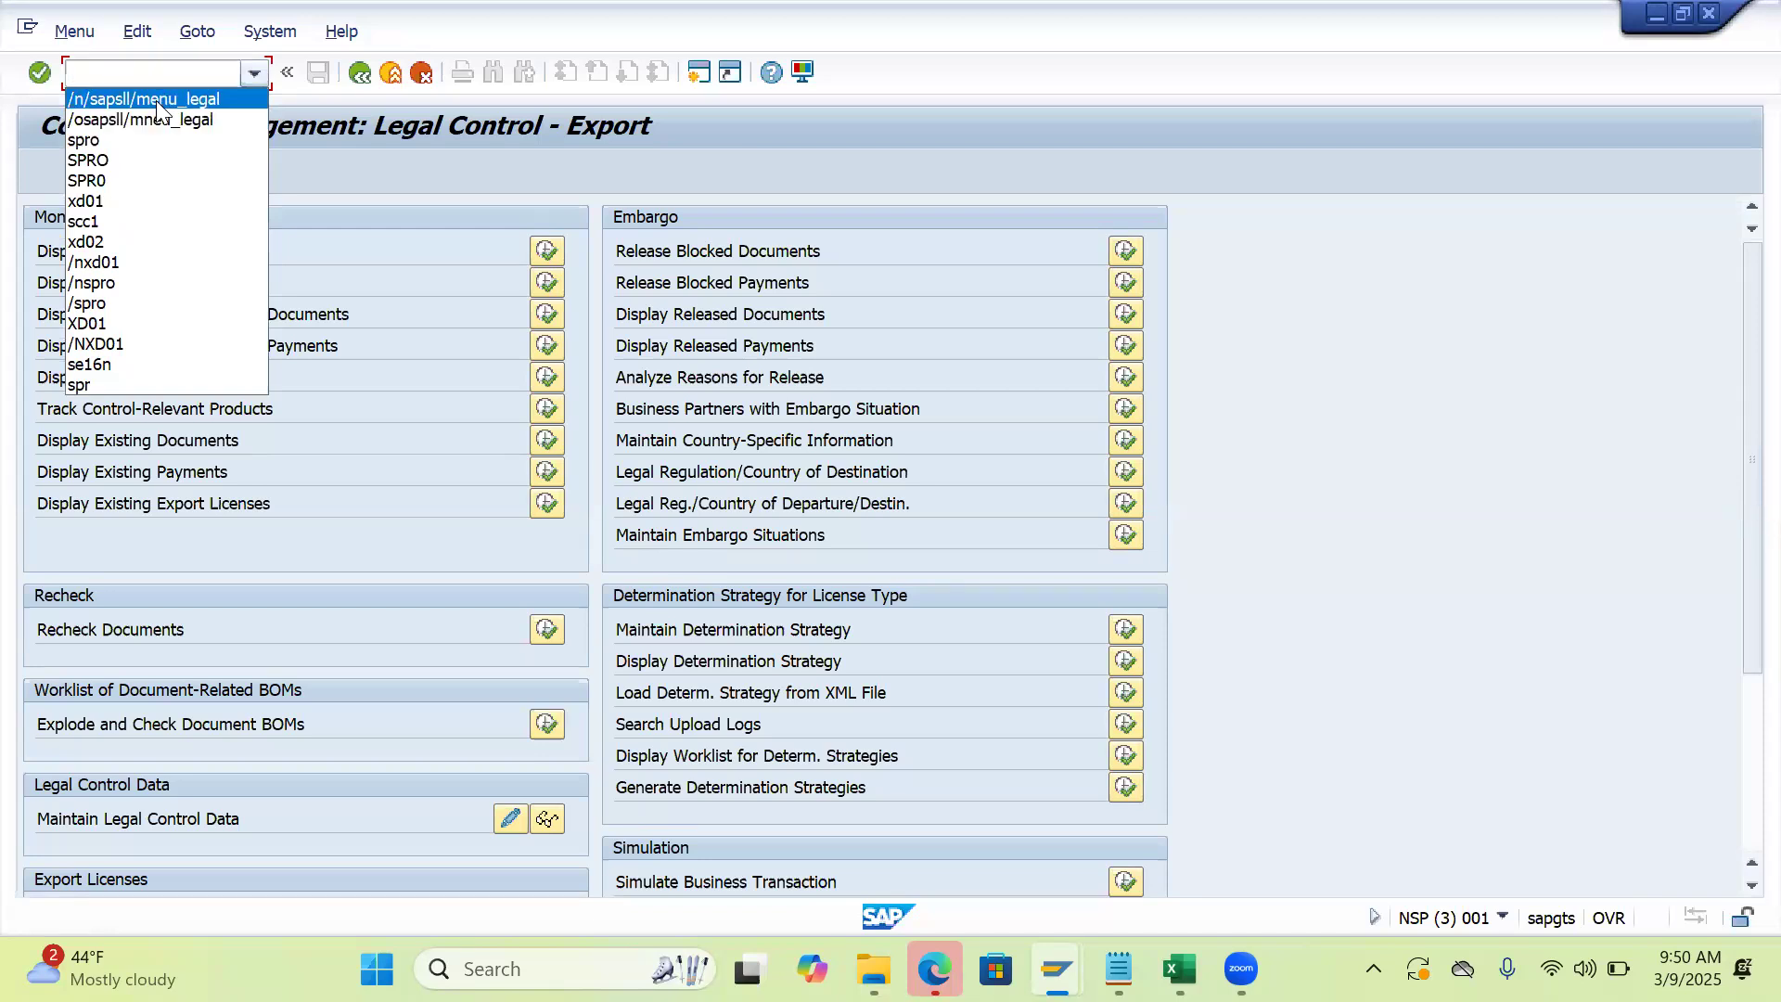
pyautogui.click(158, 99)
pyautogui.moveTo(221, 72); pyautogui.dragTo(55, 78)
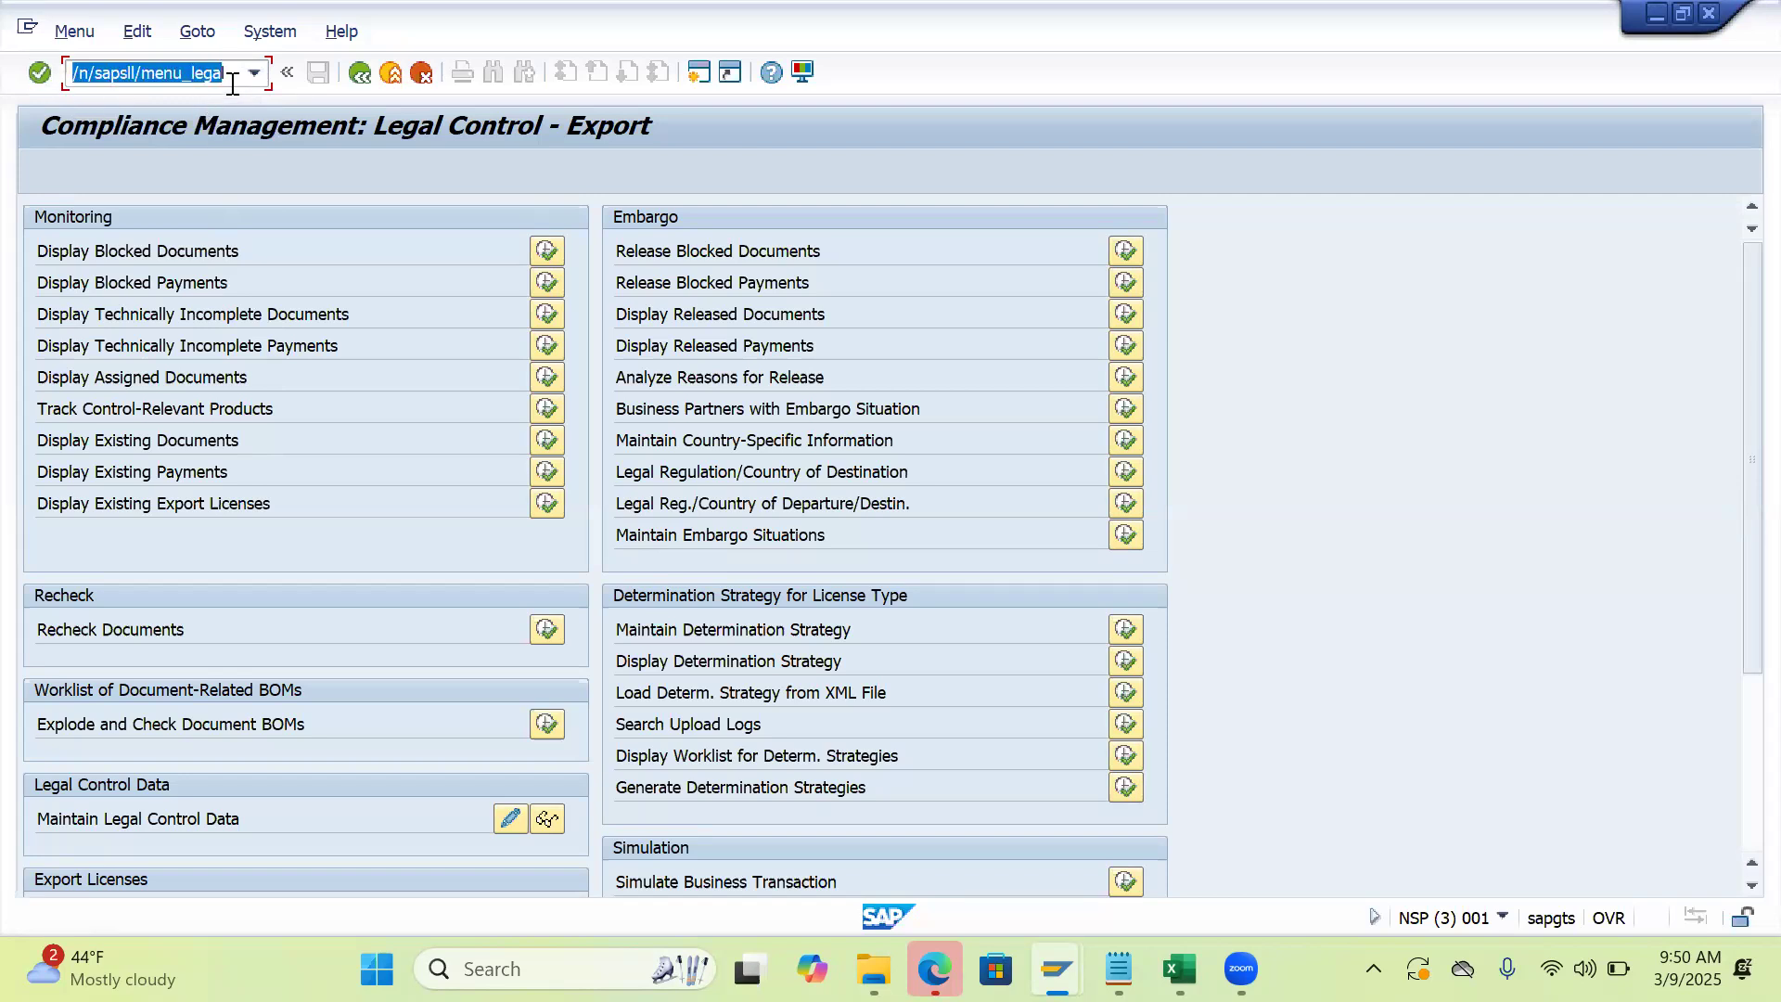
pyautogui.moveTo(228, 73); pyautogui.dragTo(8, 81)
pyautogui.press('BackSpace')
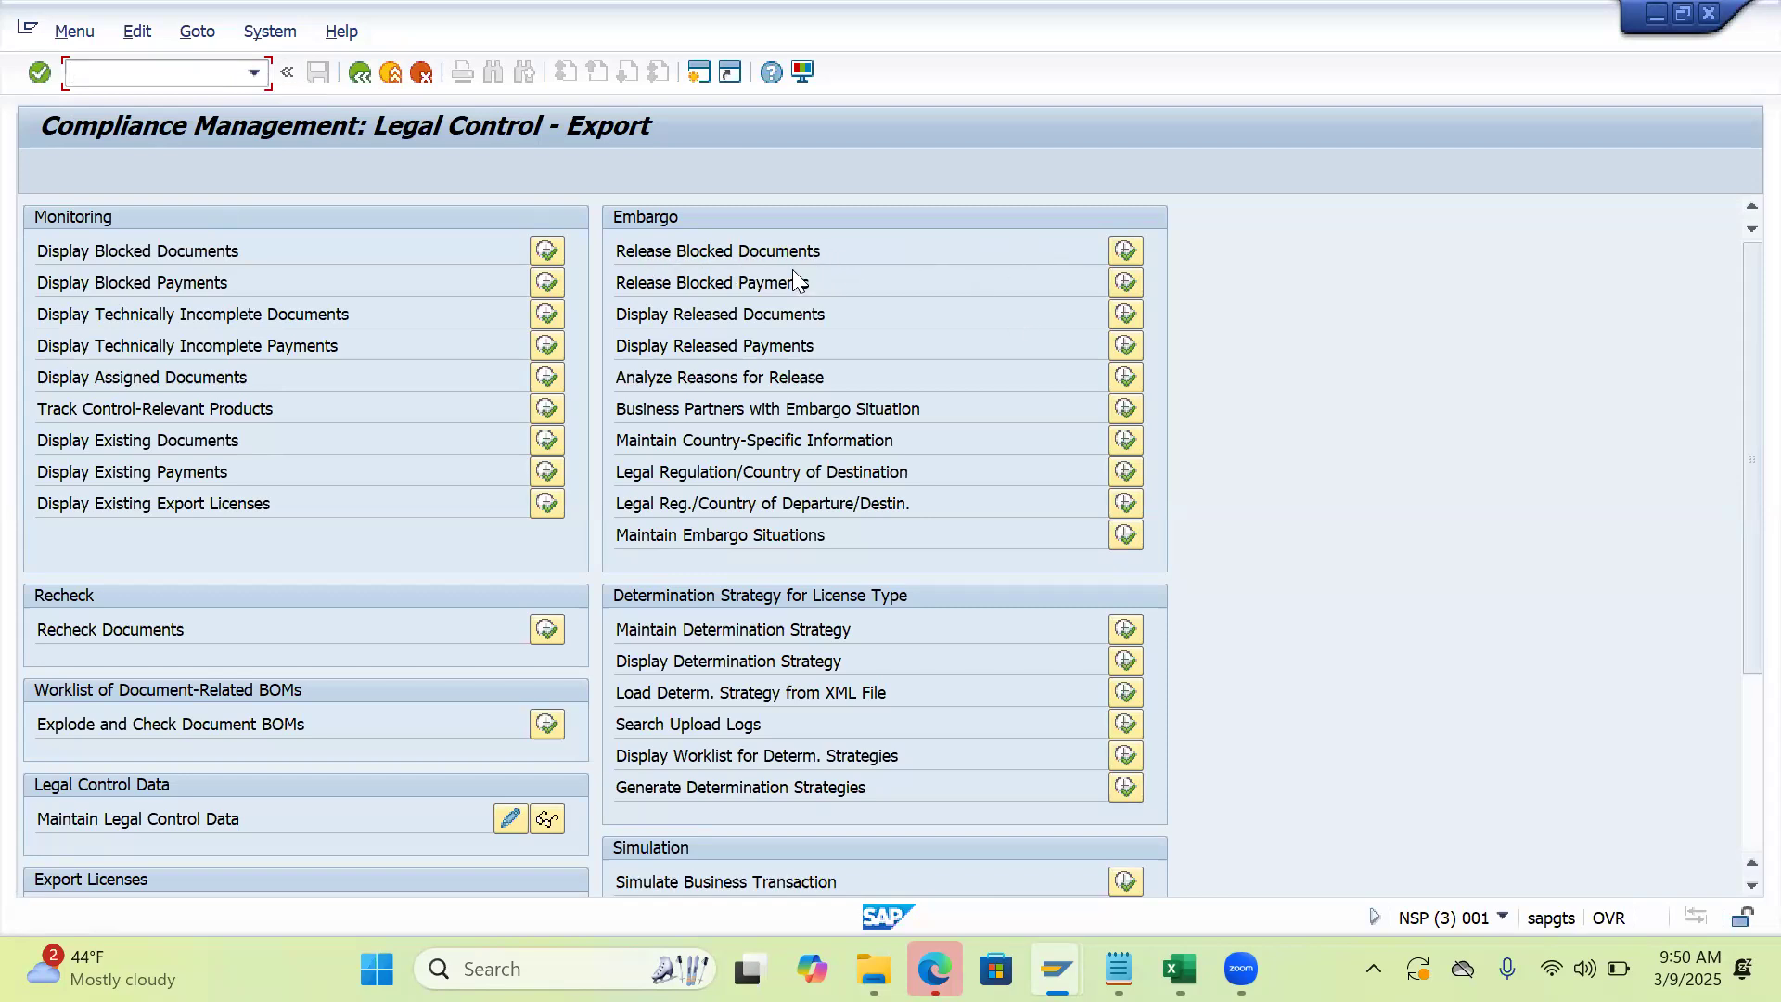
pyautogui.click(255, 71)
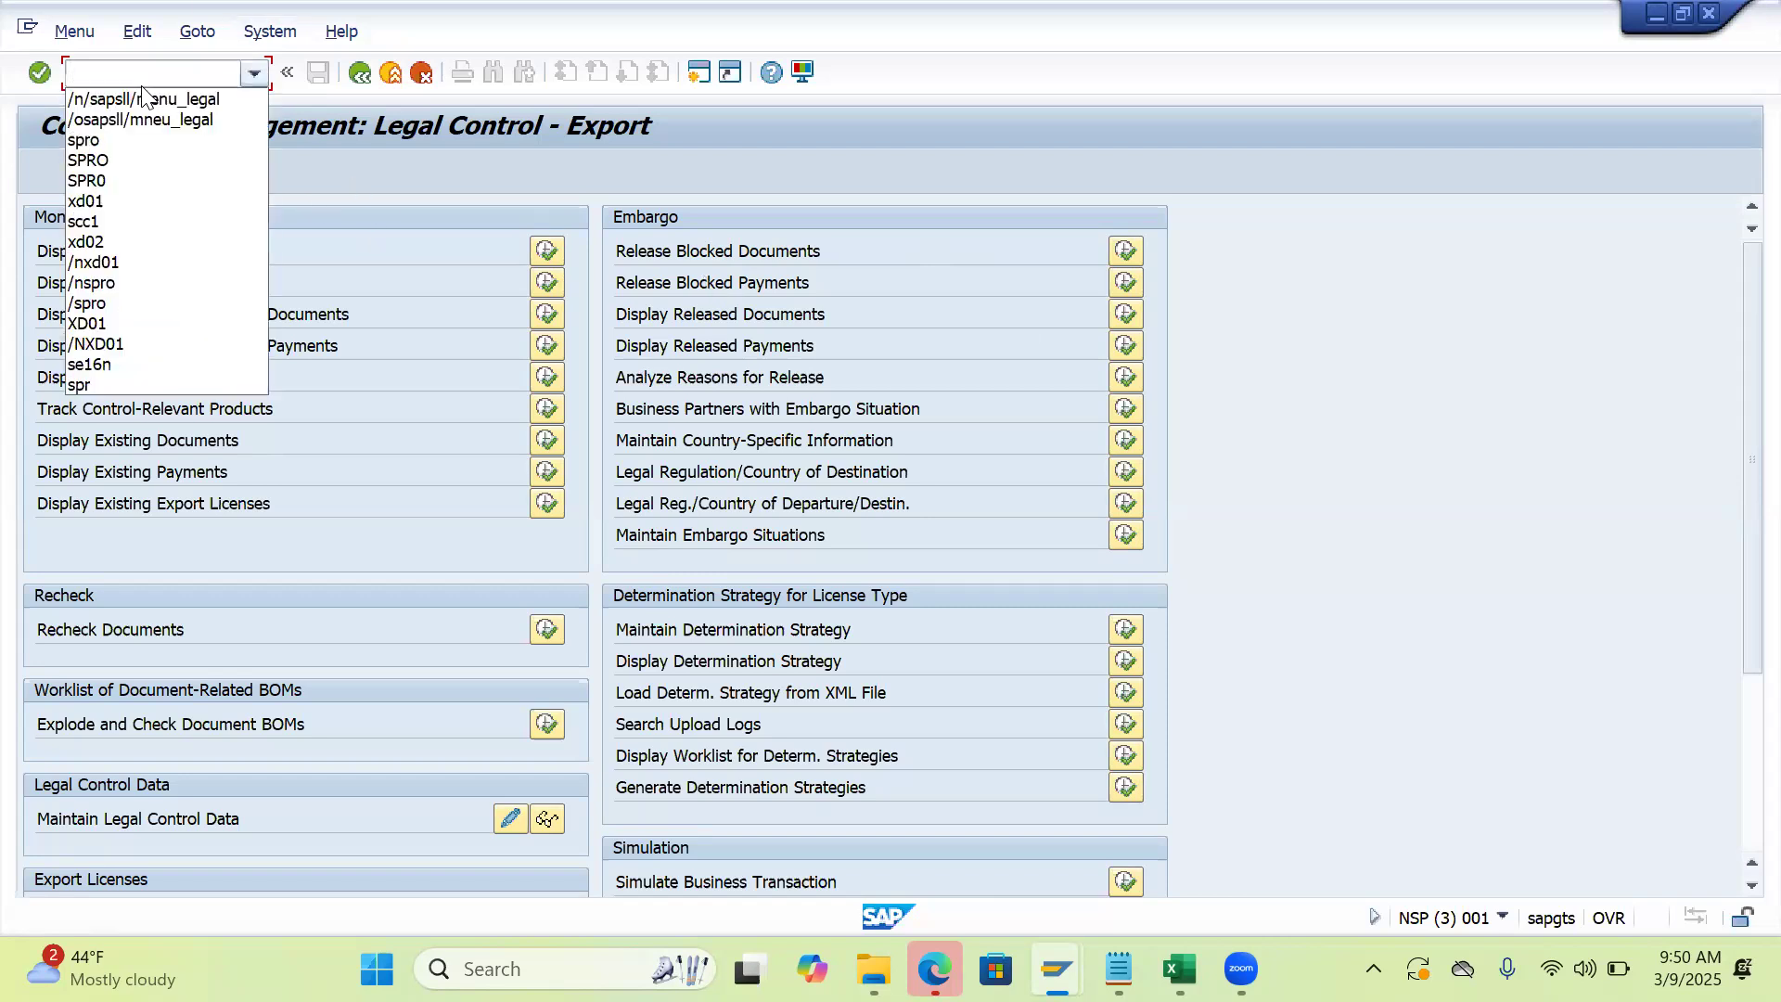
pyautogui.click(571, 205)
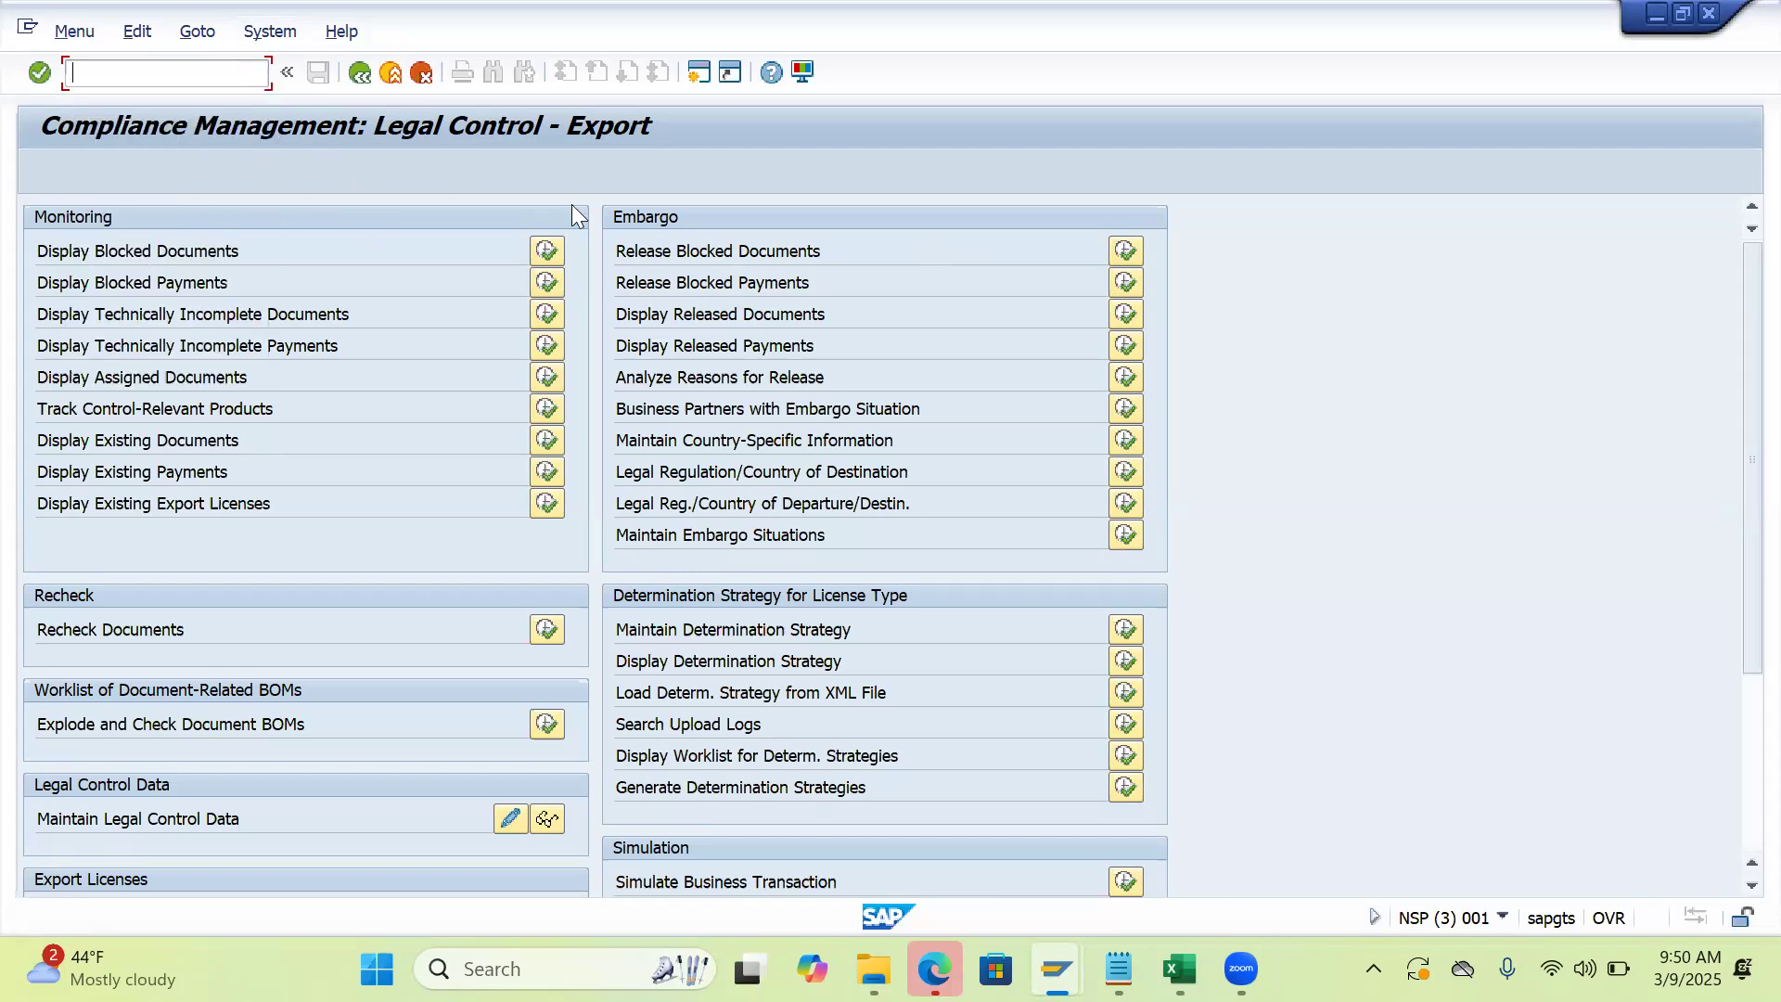
pyautogui.click(1125, 250)
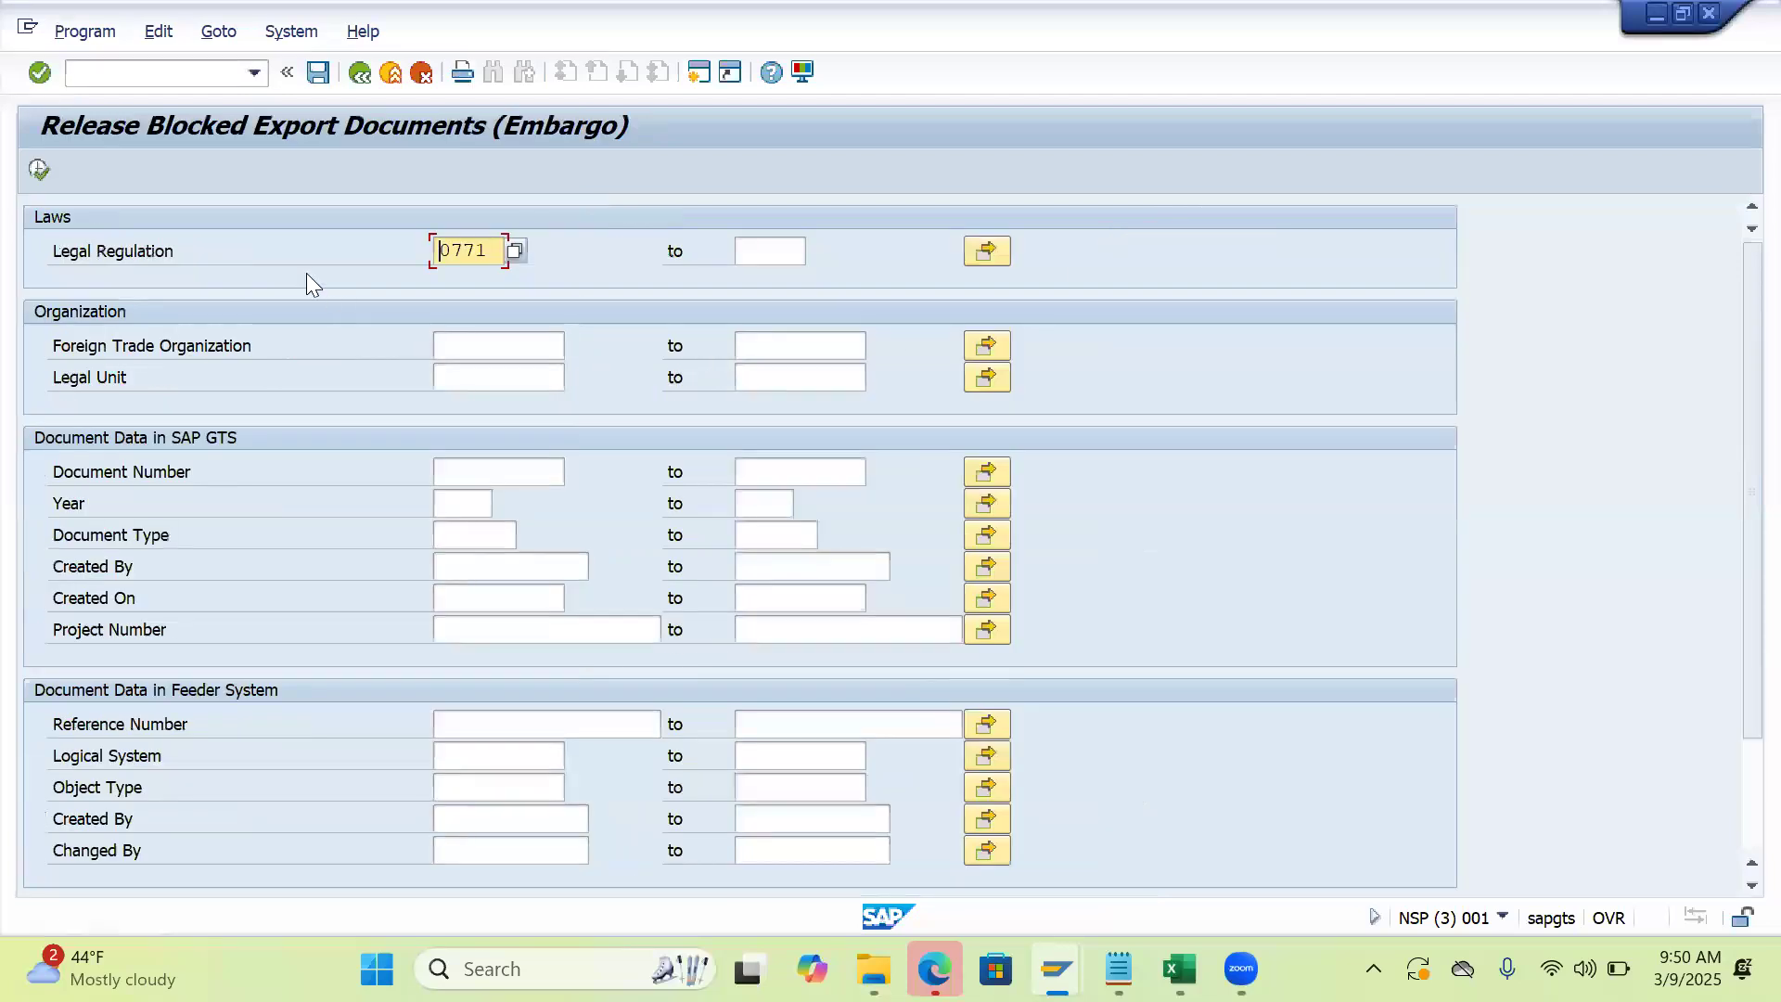
pyautogui.click(42, 172)
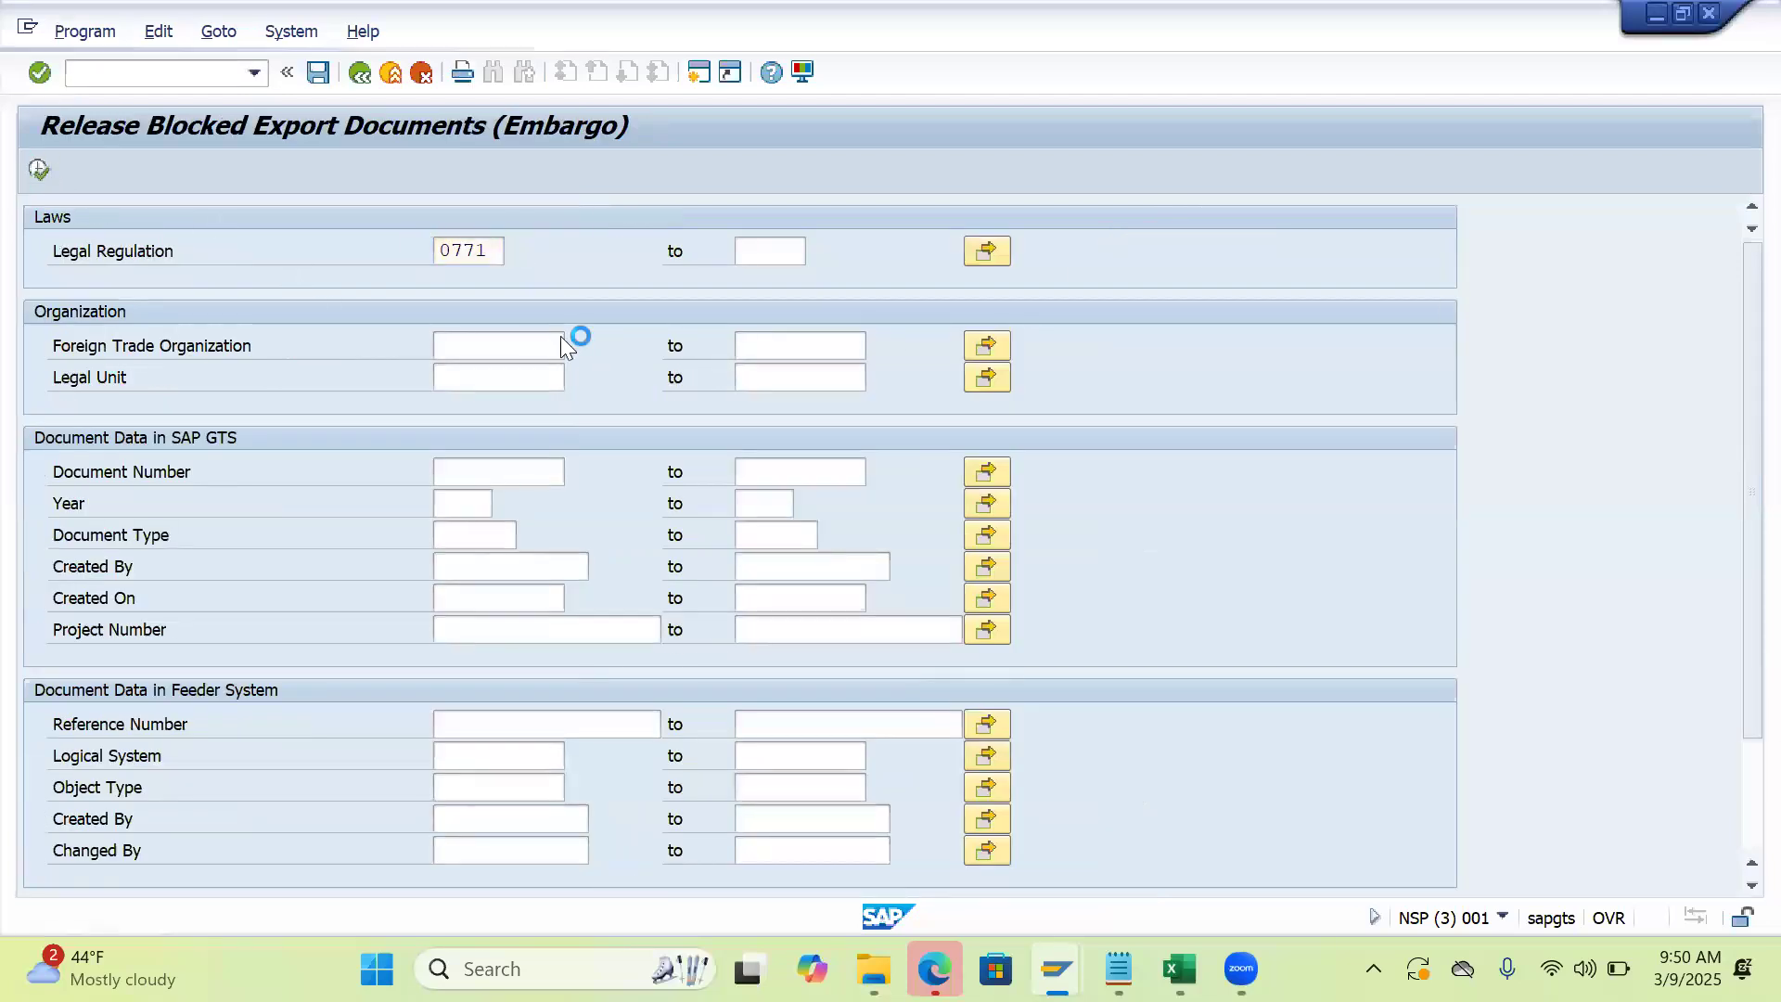
pyautogui.press('Return')
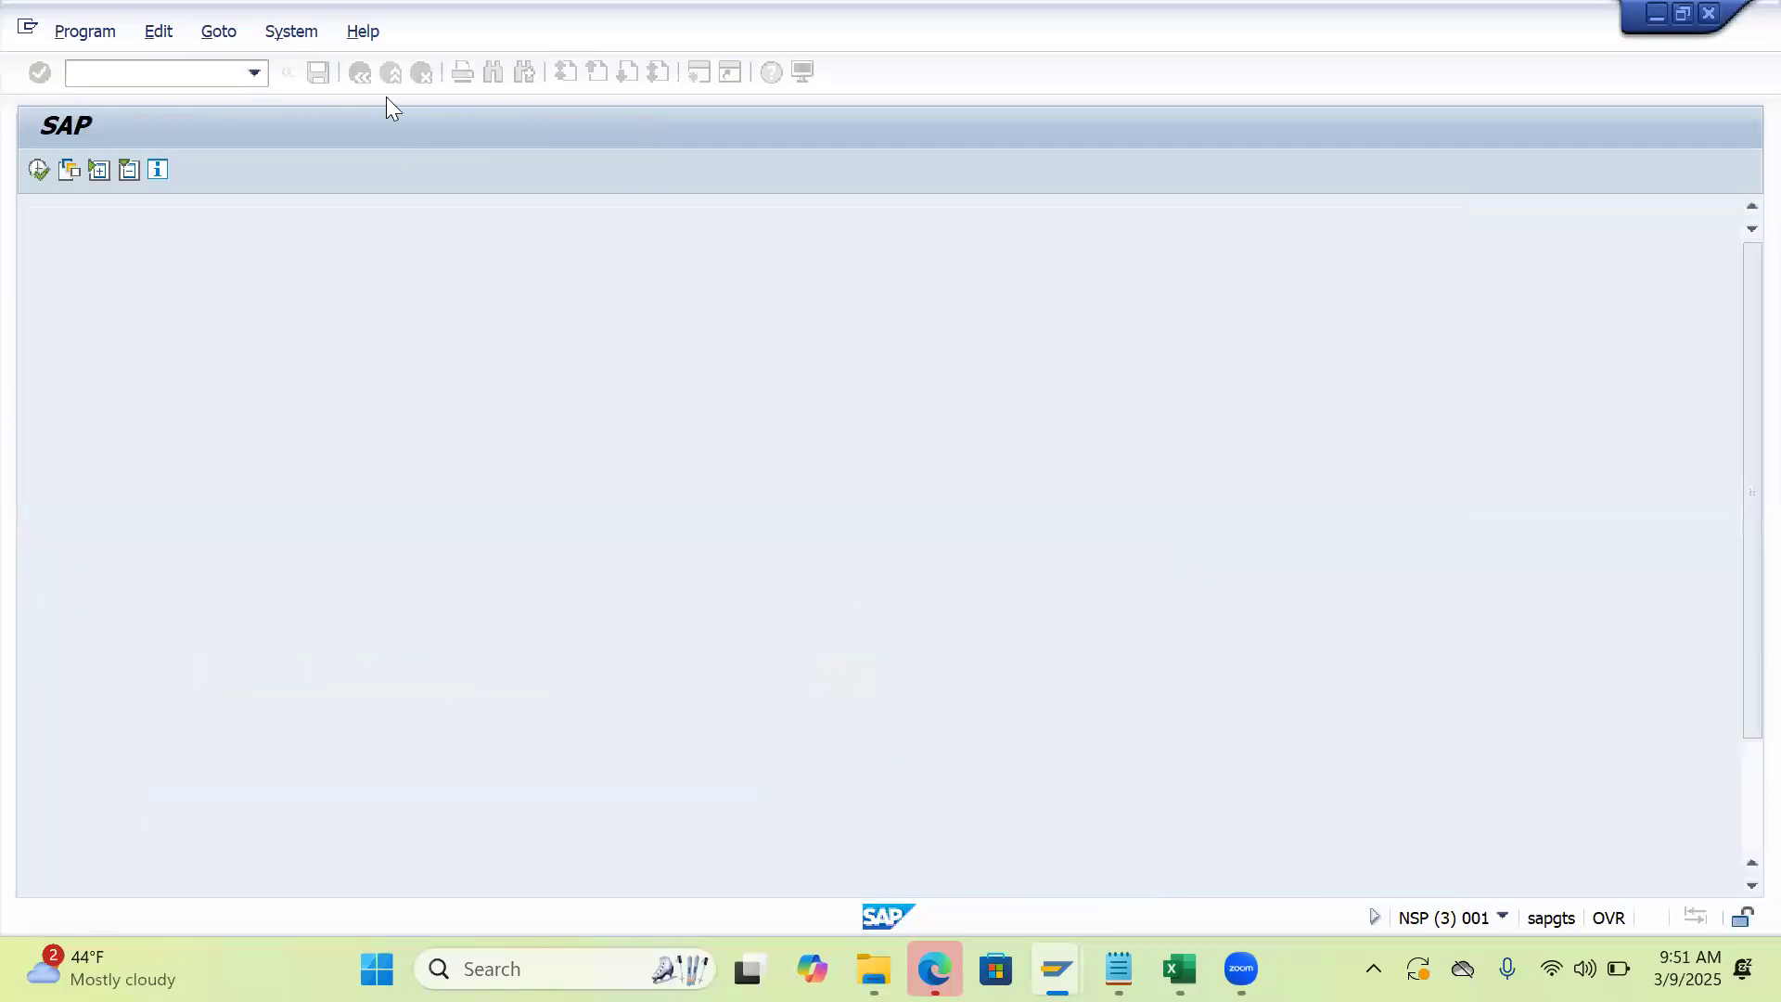
pyautogui.click(359, 74)
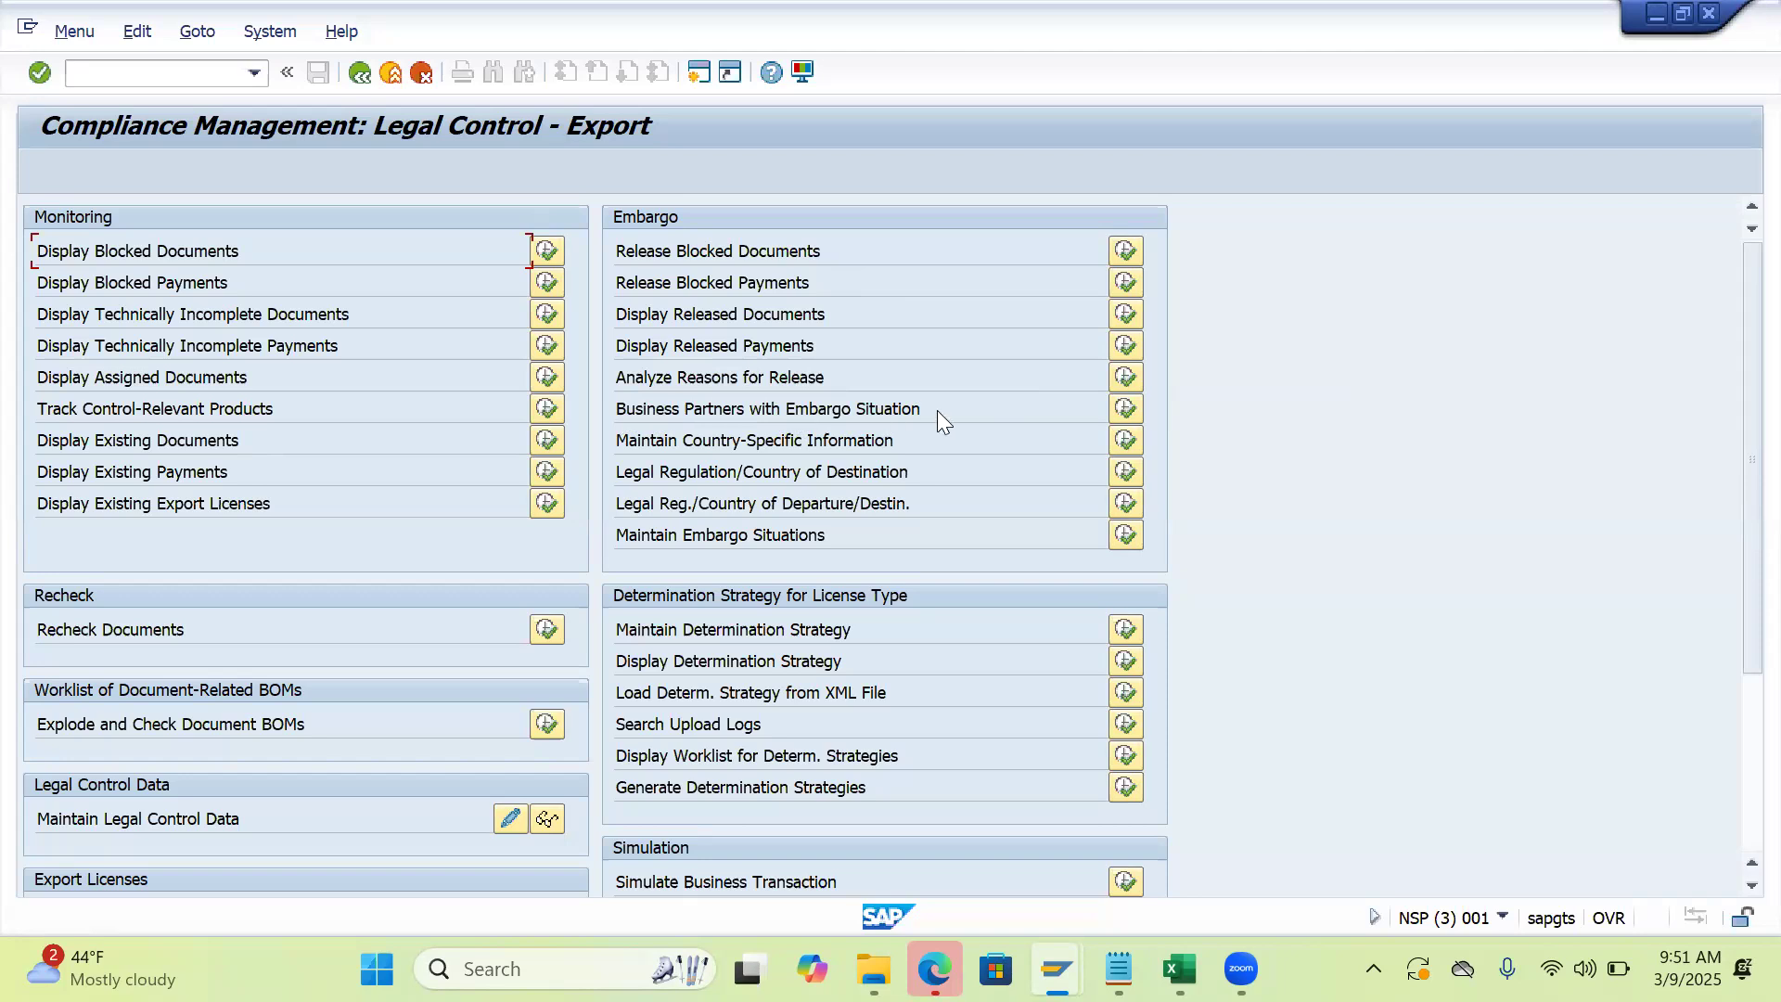
pyautogui.click(1114, 411)
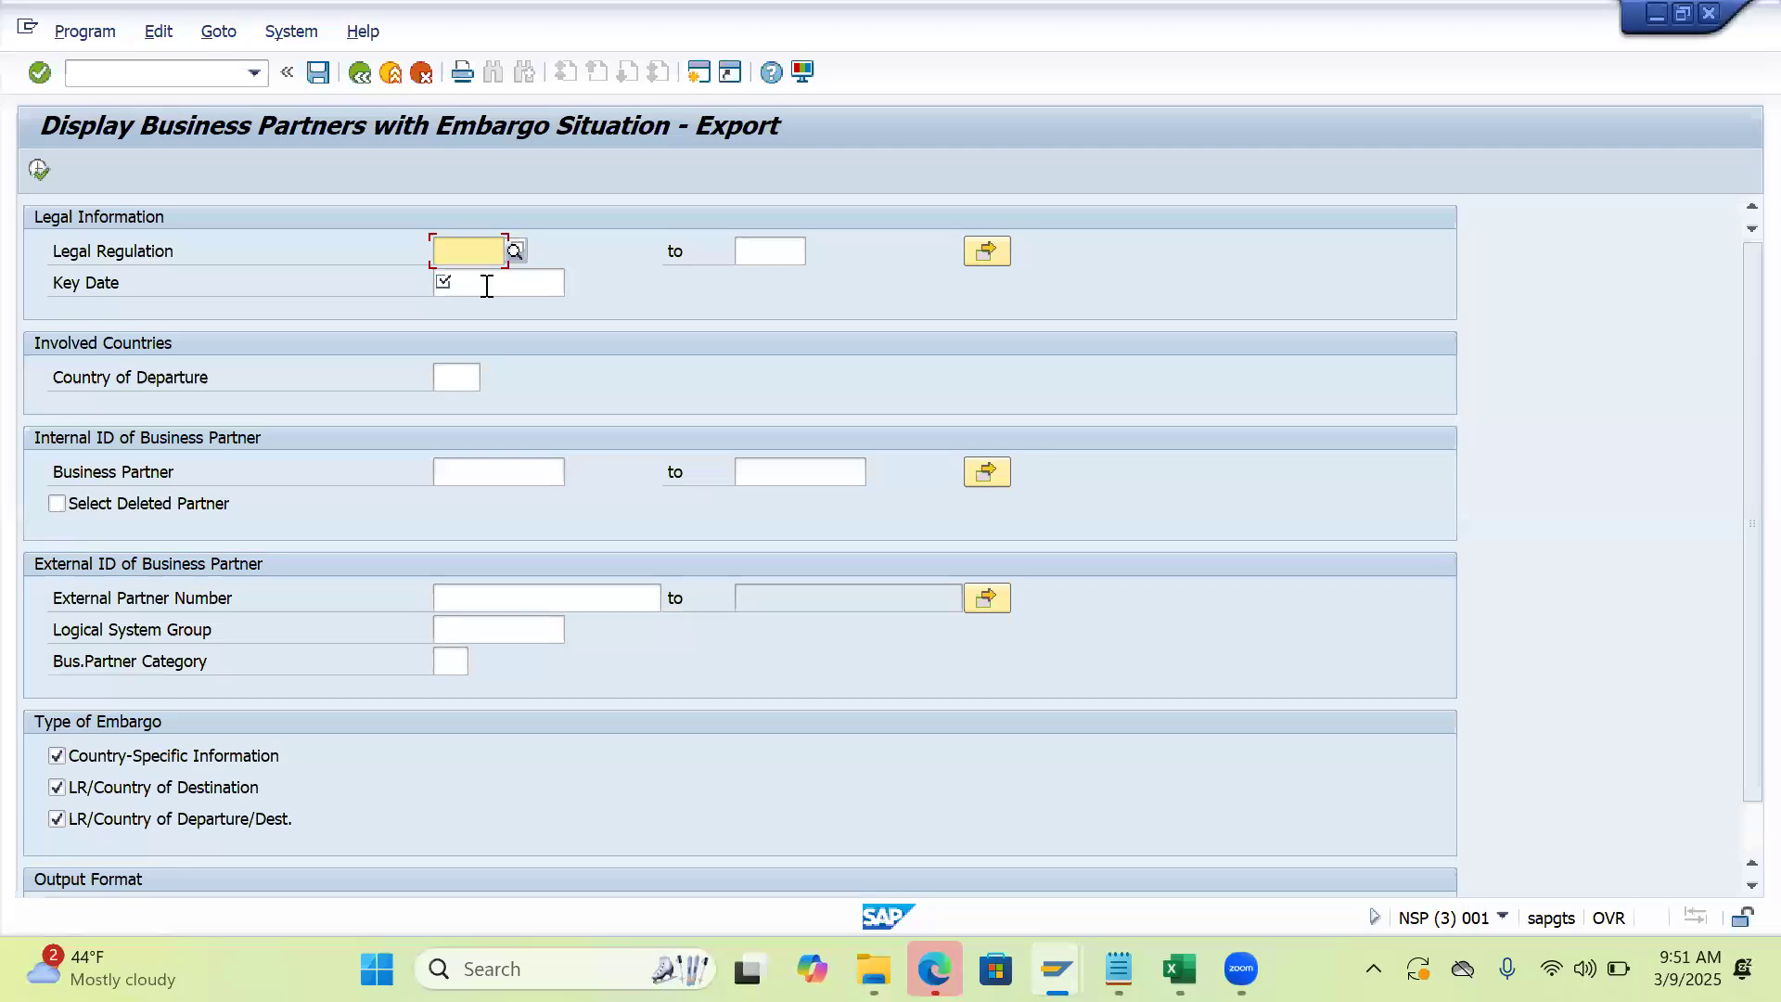
pyautogui.click(421, 73)
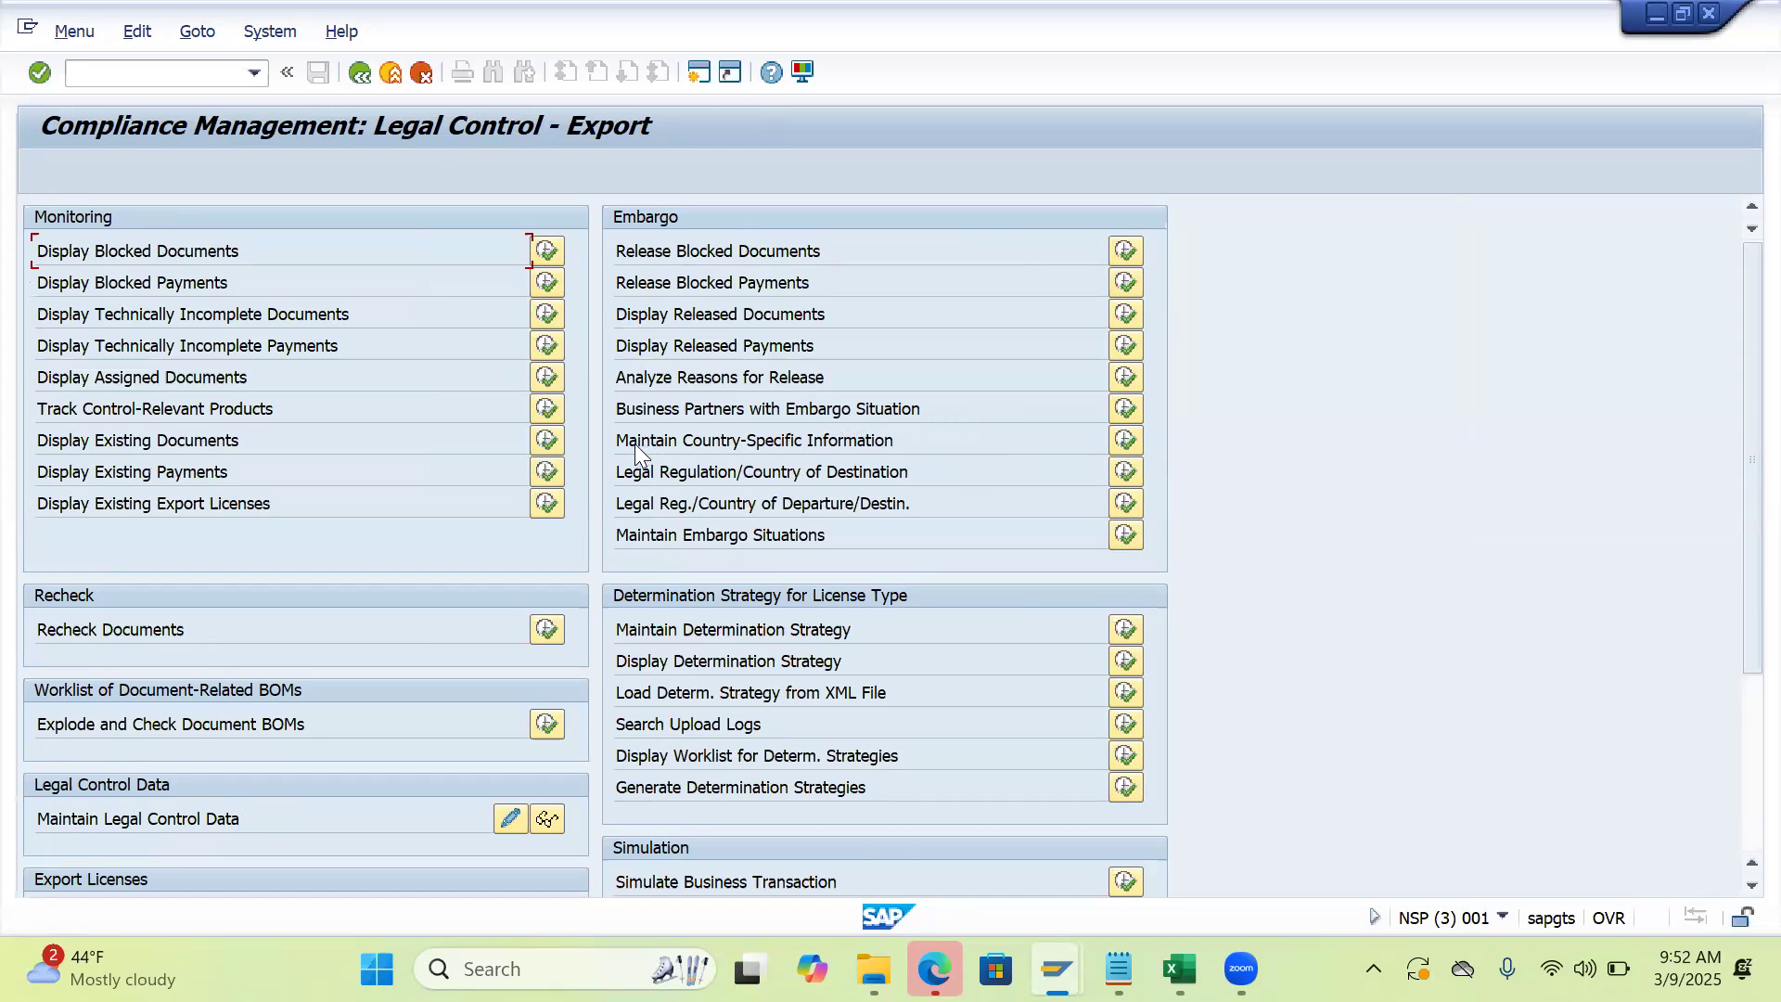
pyautogui.click(1124, 438)
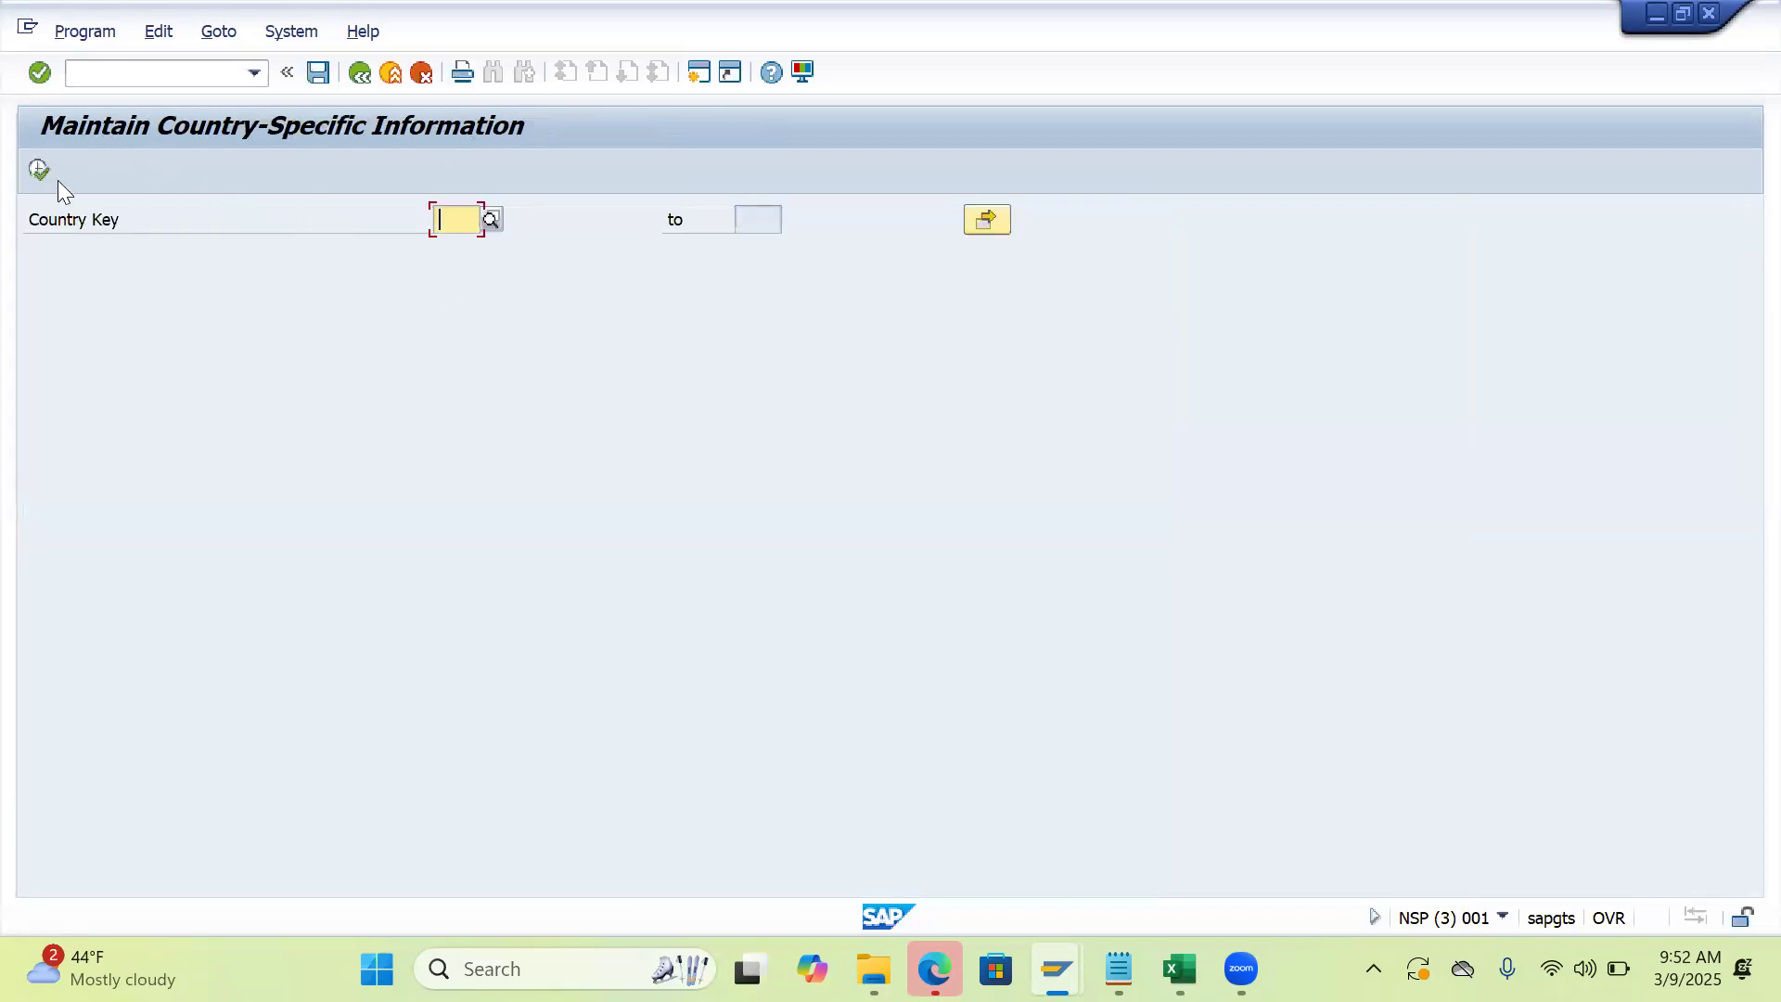
pyautogui.press('F8')
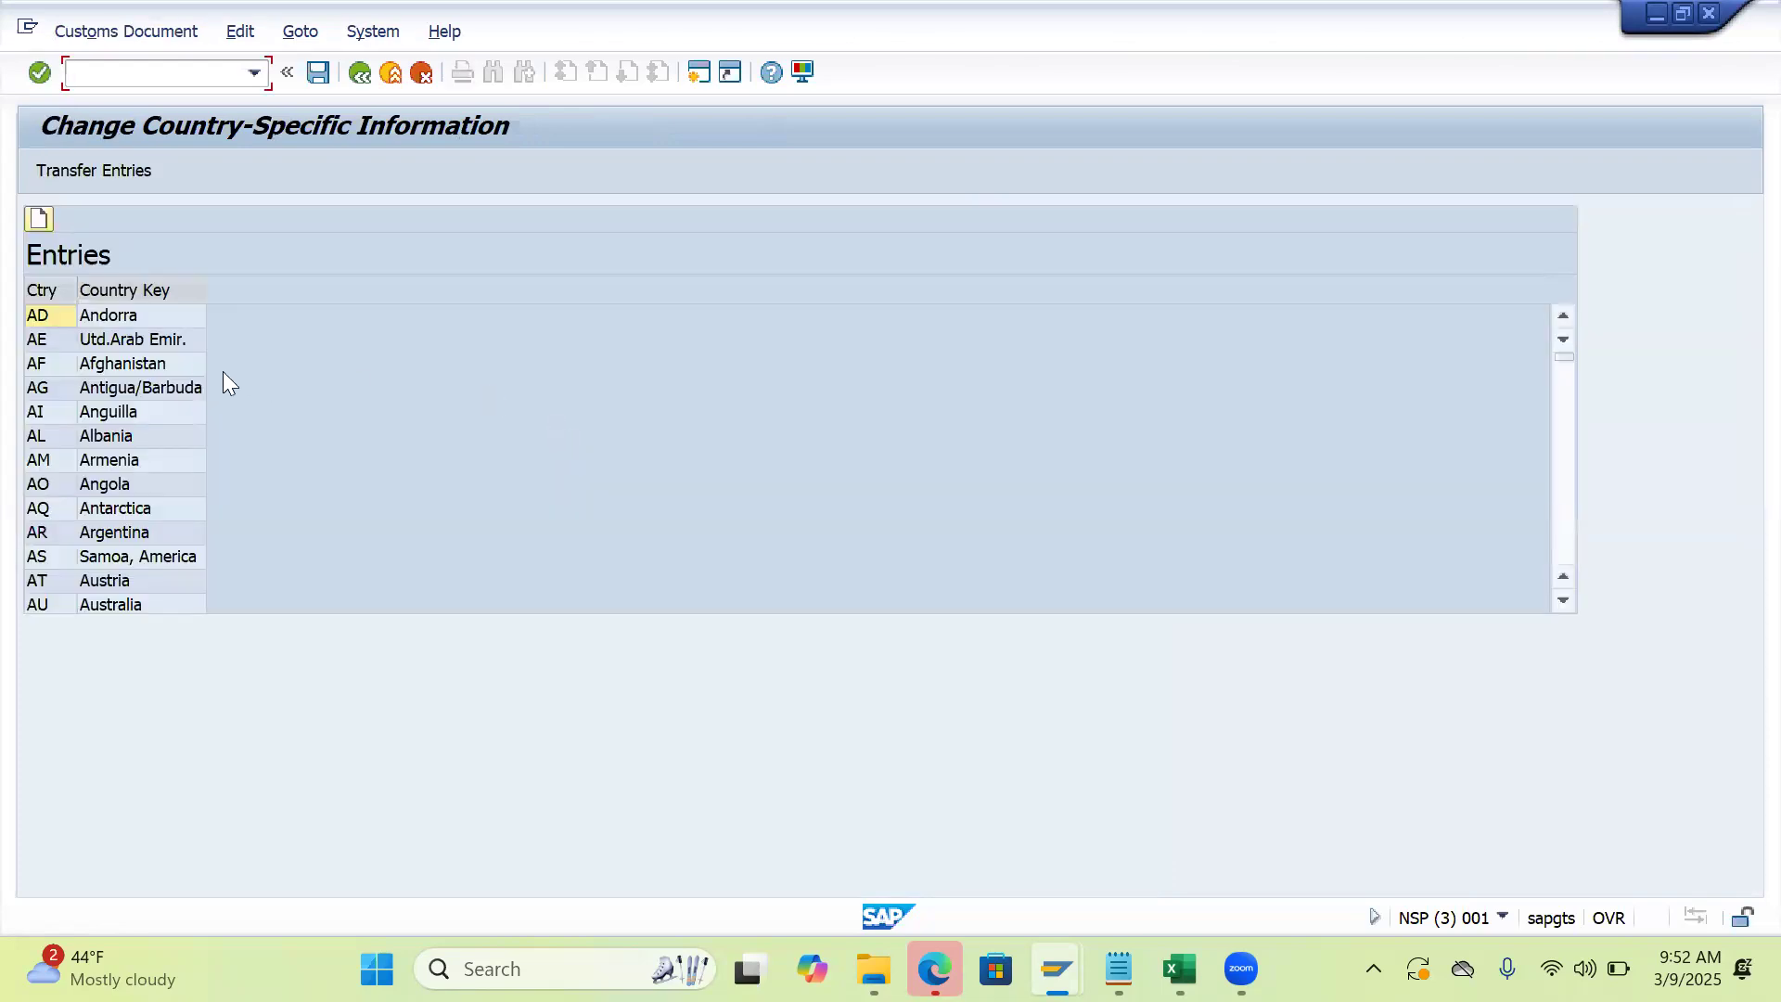
pyautogui.doubleClick(42, 318)
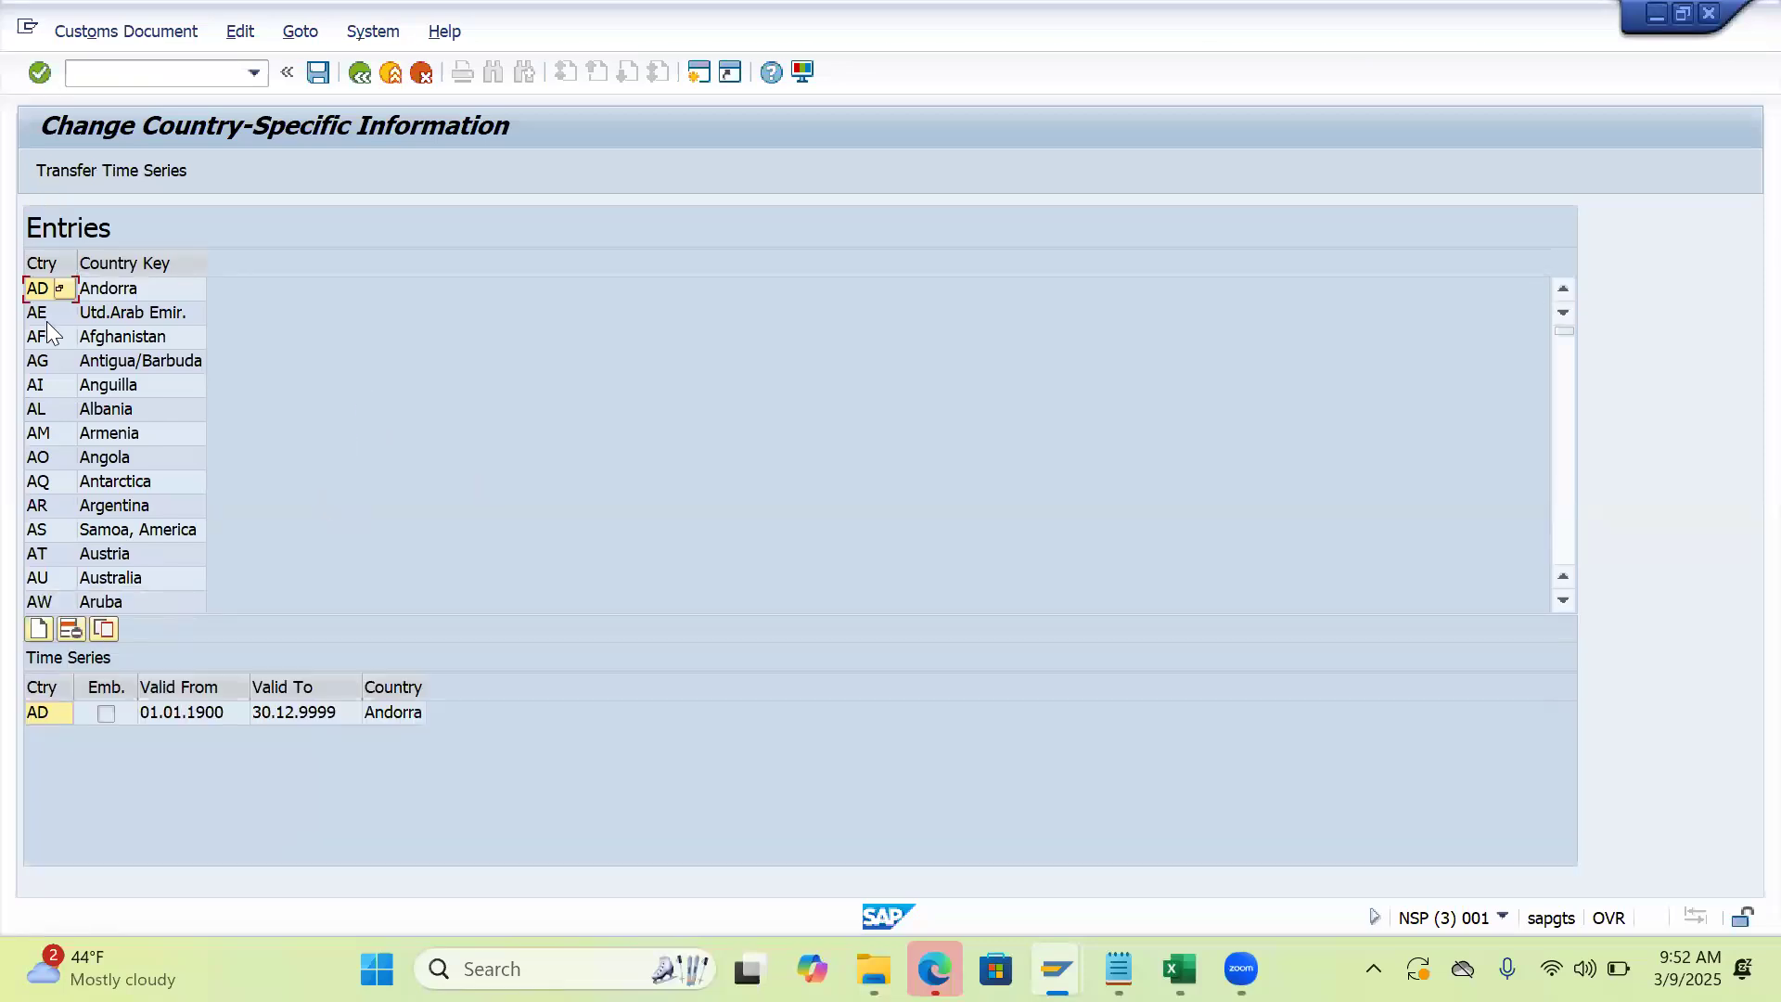
pyautogui.scroll(-20, 57, 371)
pyautogui.scroll(-20, 59, 382)
pyautogui.scroll(-19, 60, 379)
pyautogui.scroll(10, 59, 379)
pyautogui.scroll(20, 62, 381)
pyautogui.scroll(13, 78, 387)
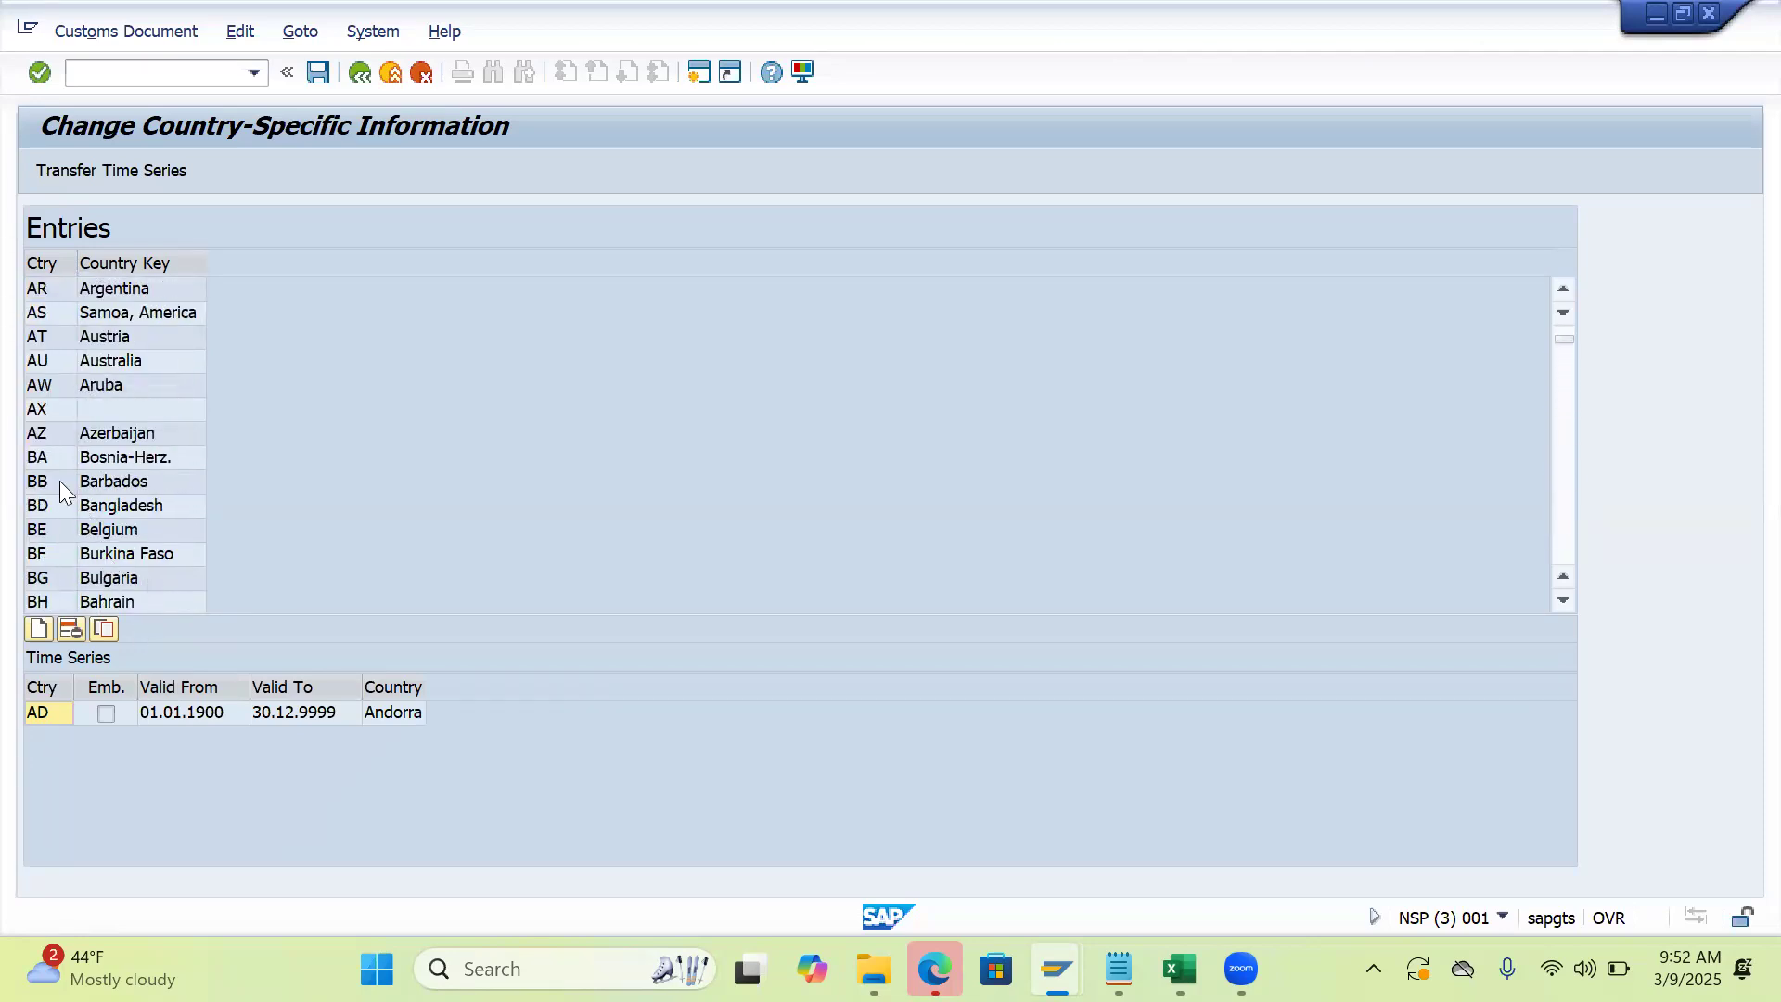
pyautogui.scroll(3, 60, 480)
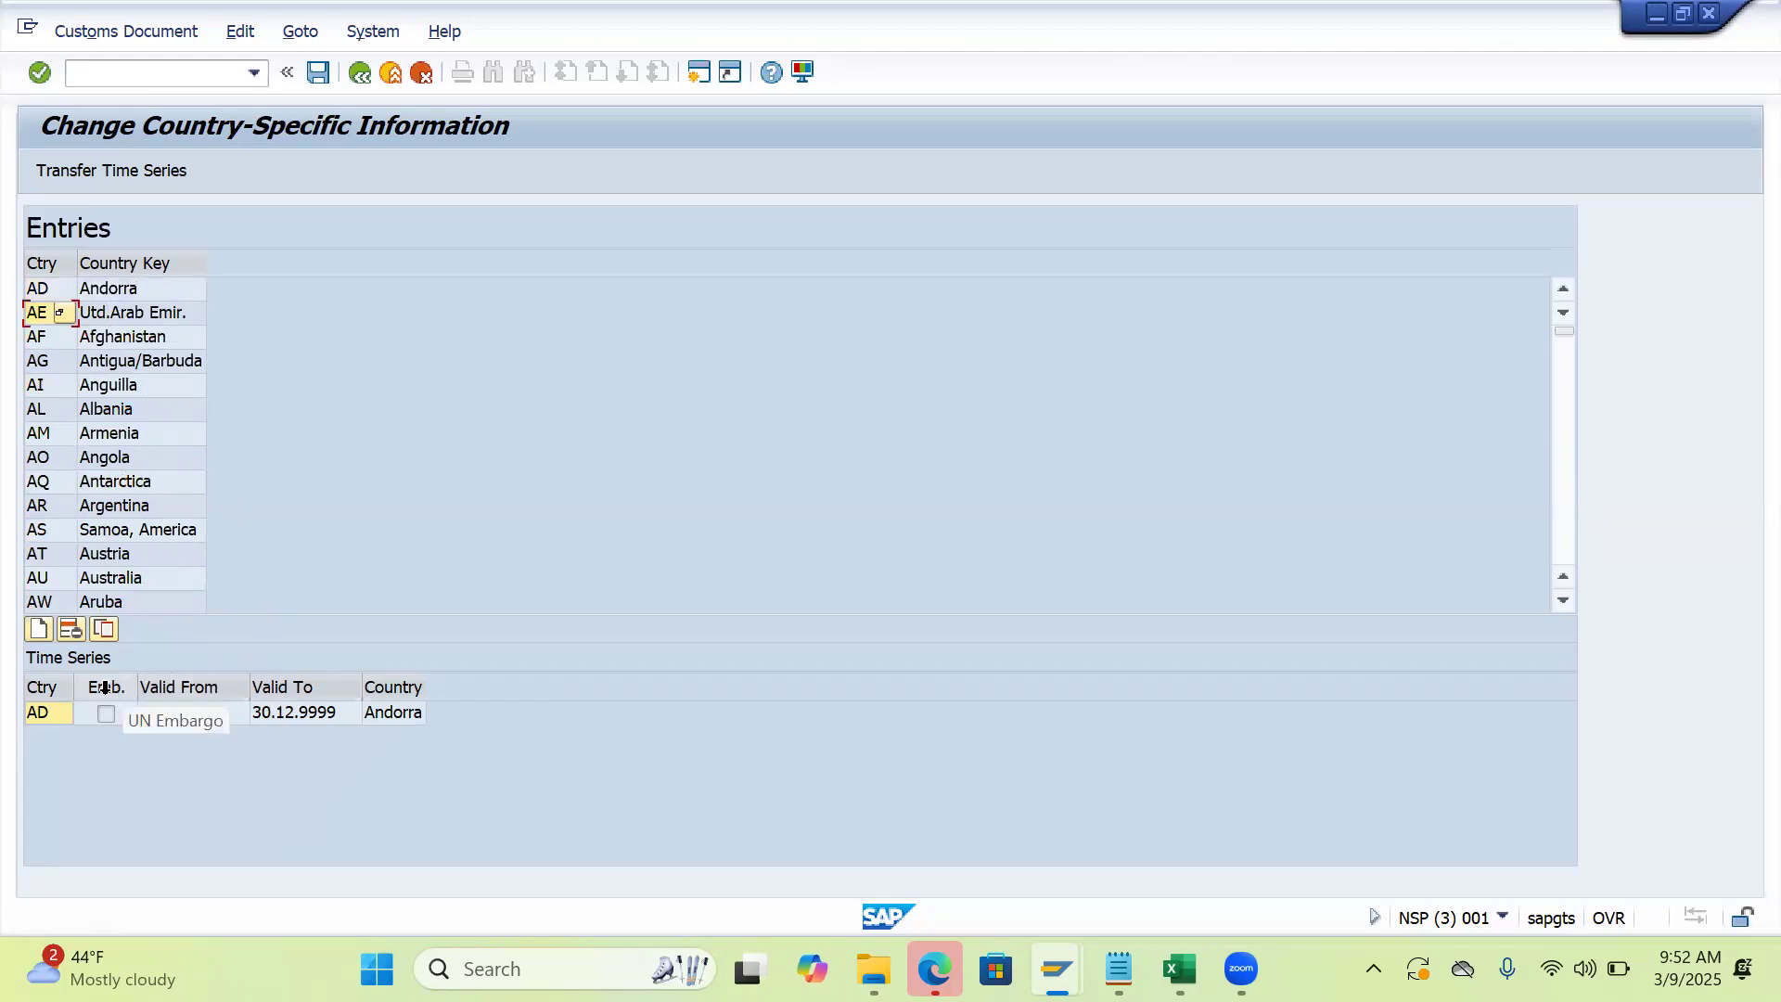
pyautogui.click(54, 342)
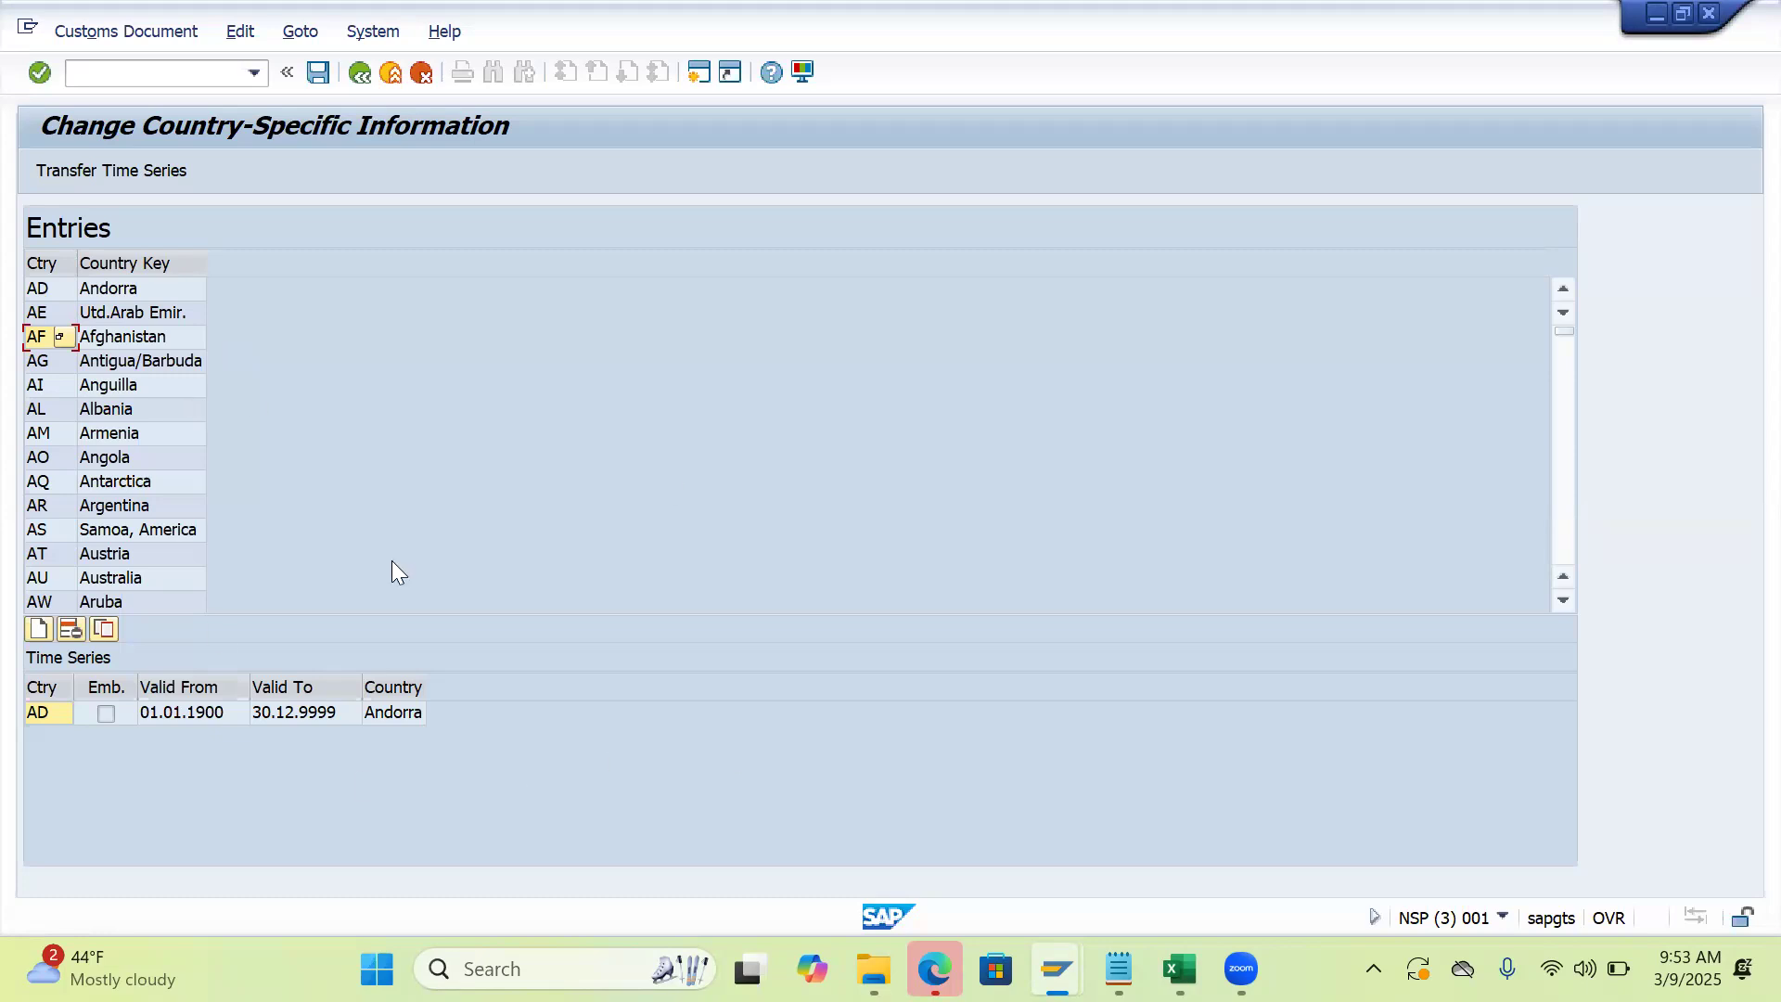
pyautogui.click(363, 76)
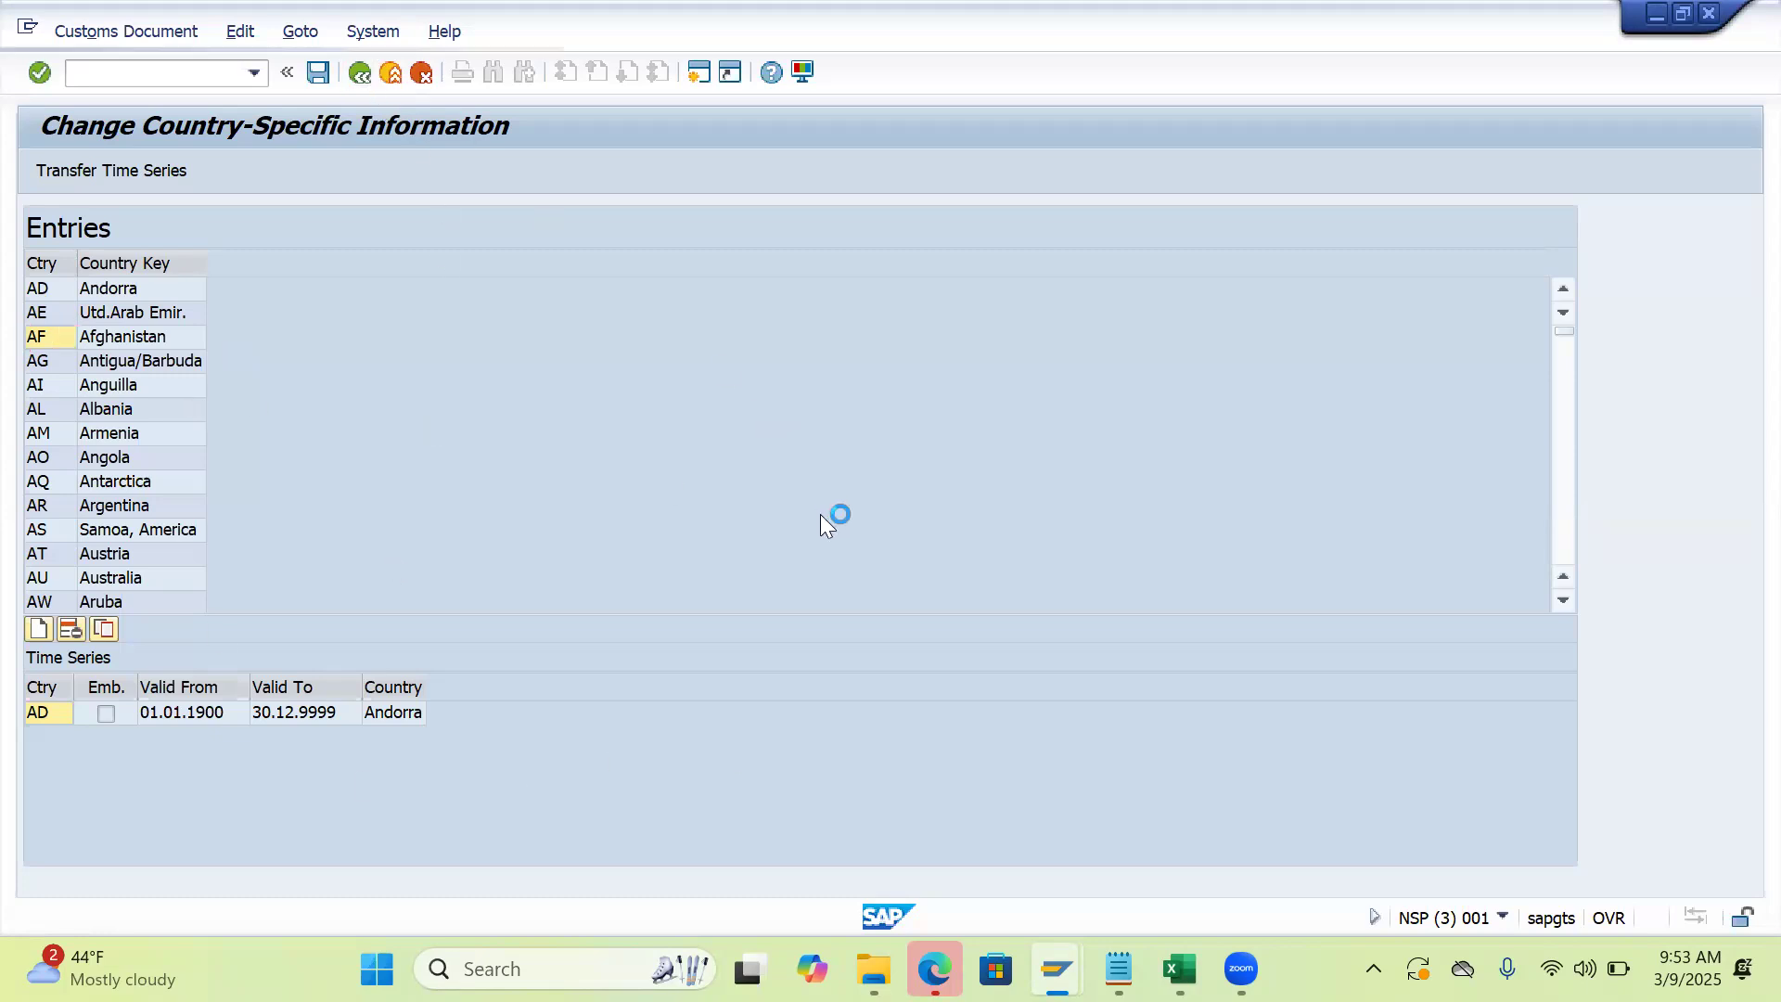
pyautogui.click(355, 72)
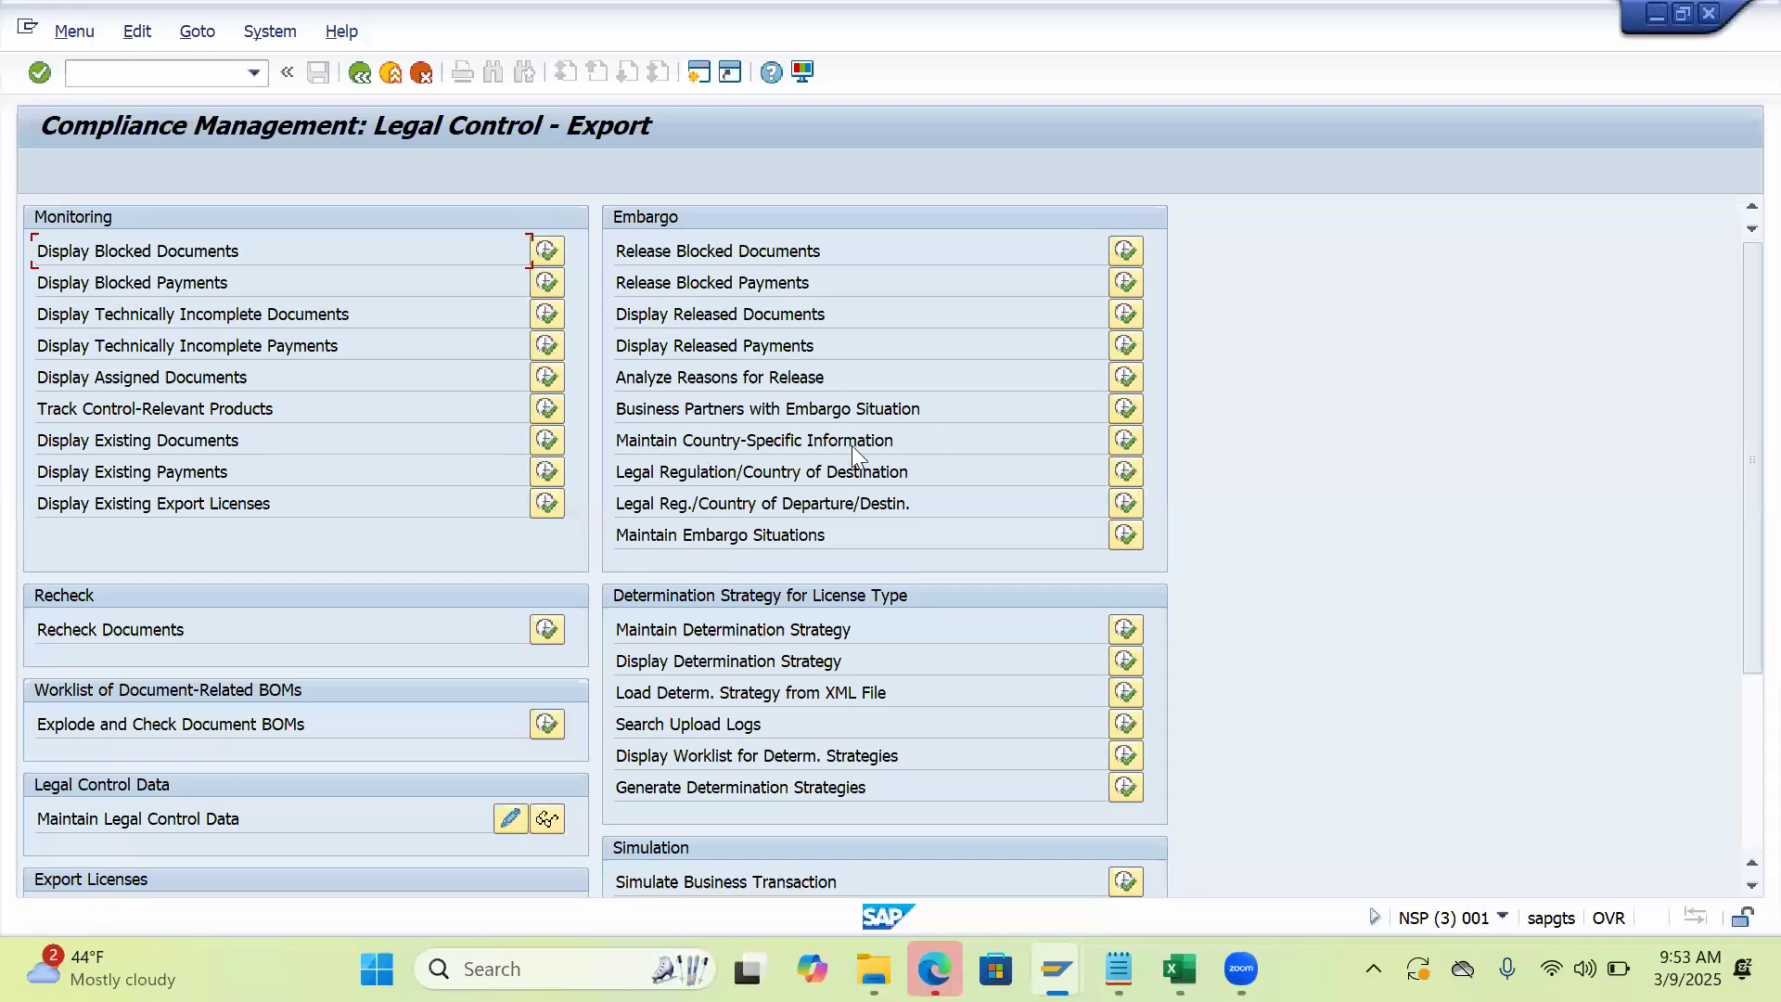
# - List country-specific information for all countries, scroll Andorra to Zimbabwe, and open Andorra's time series
pyautogui.click(1128, 443)
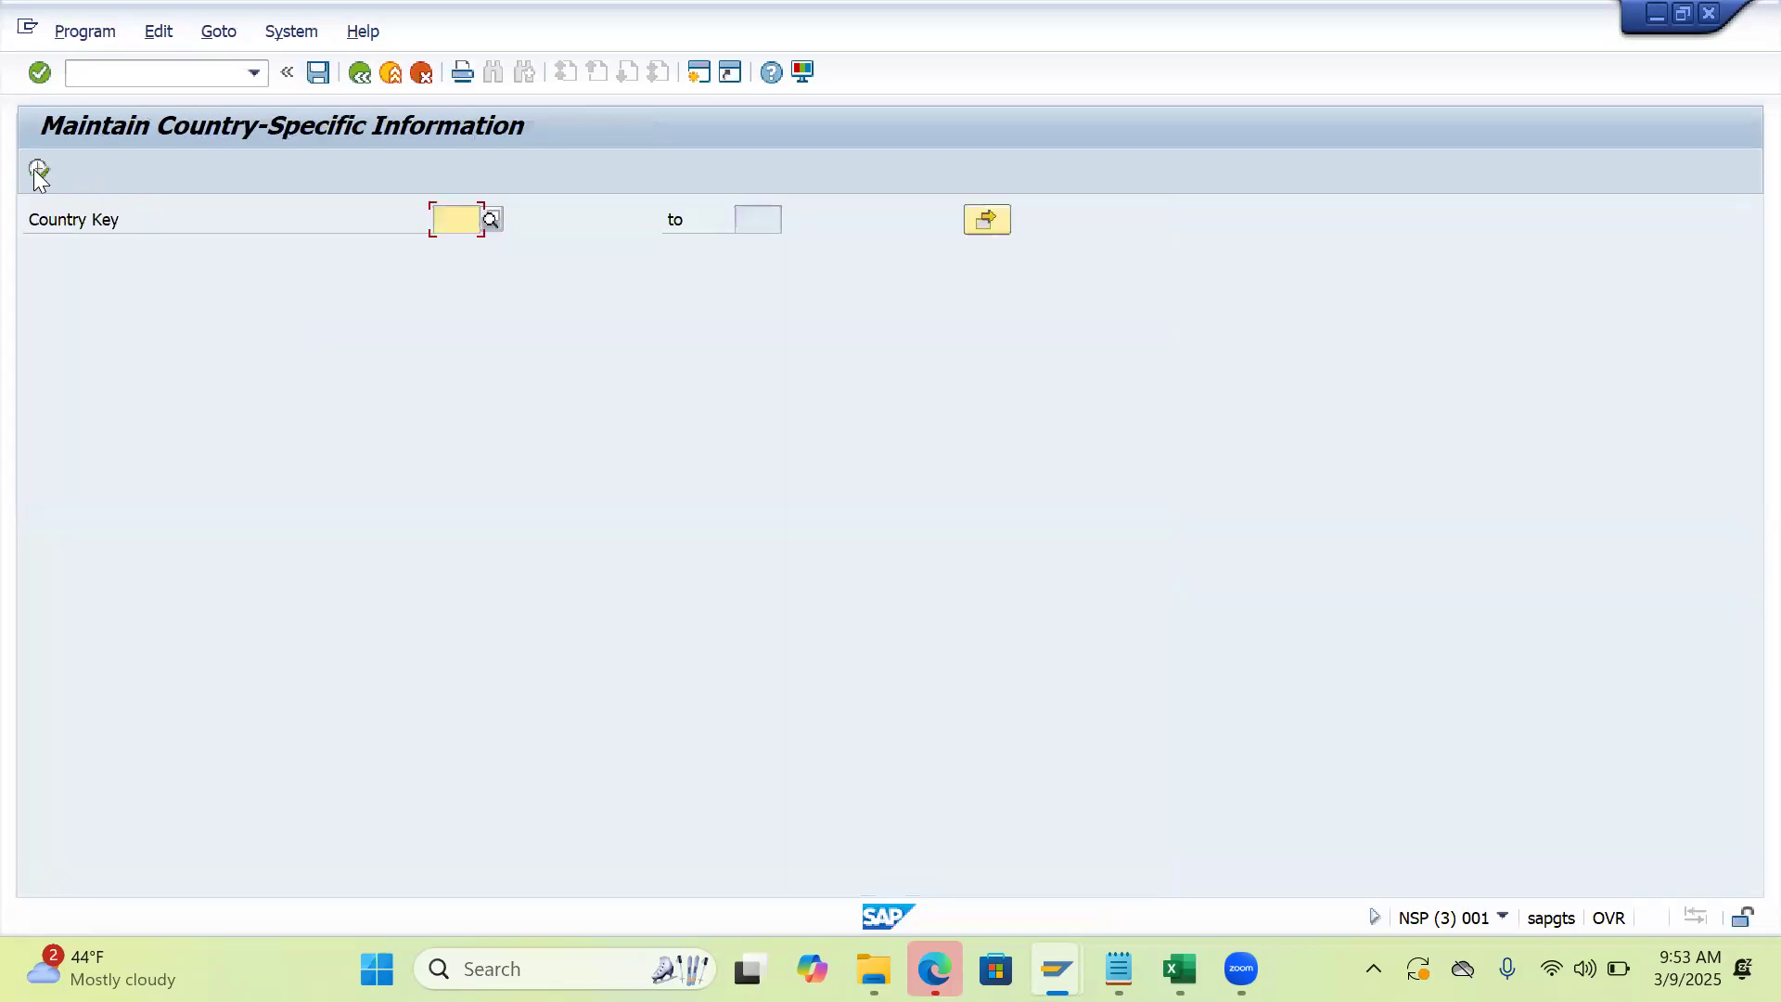
pyautogui.click(36, 170)
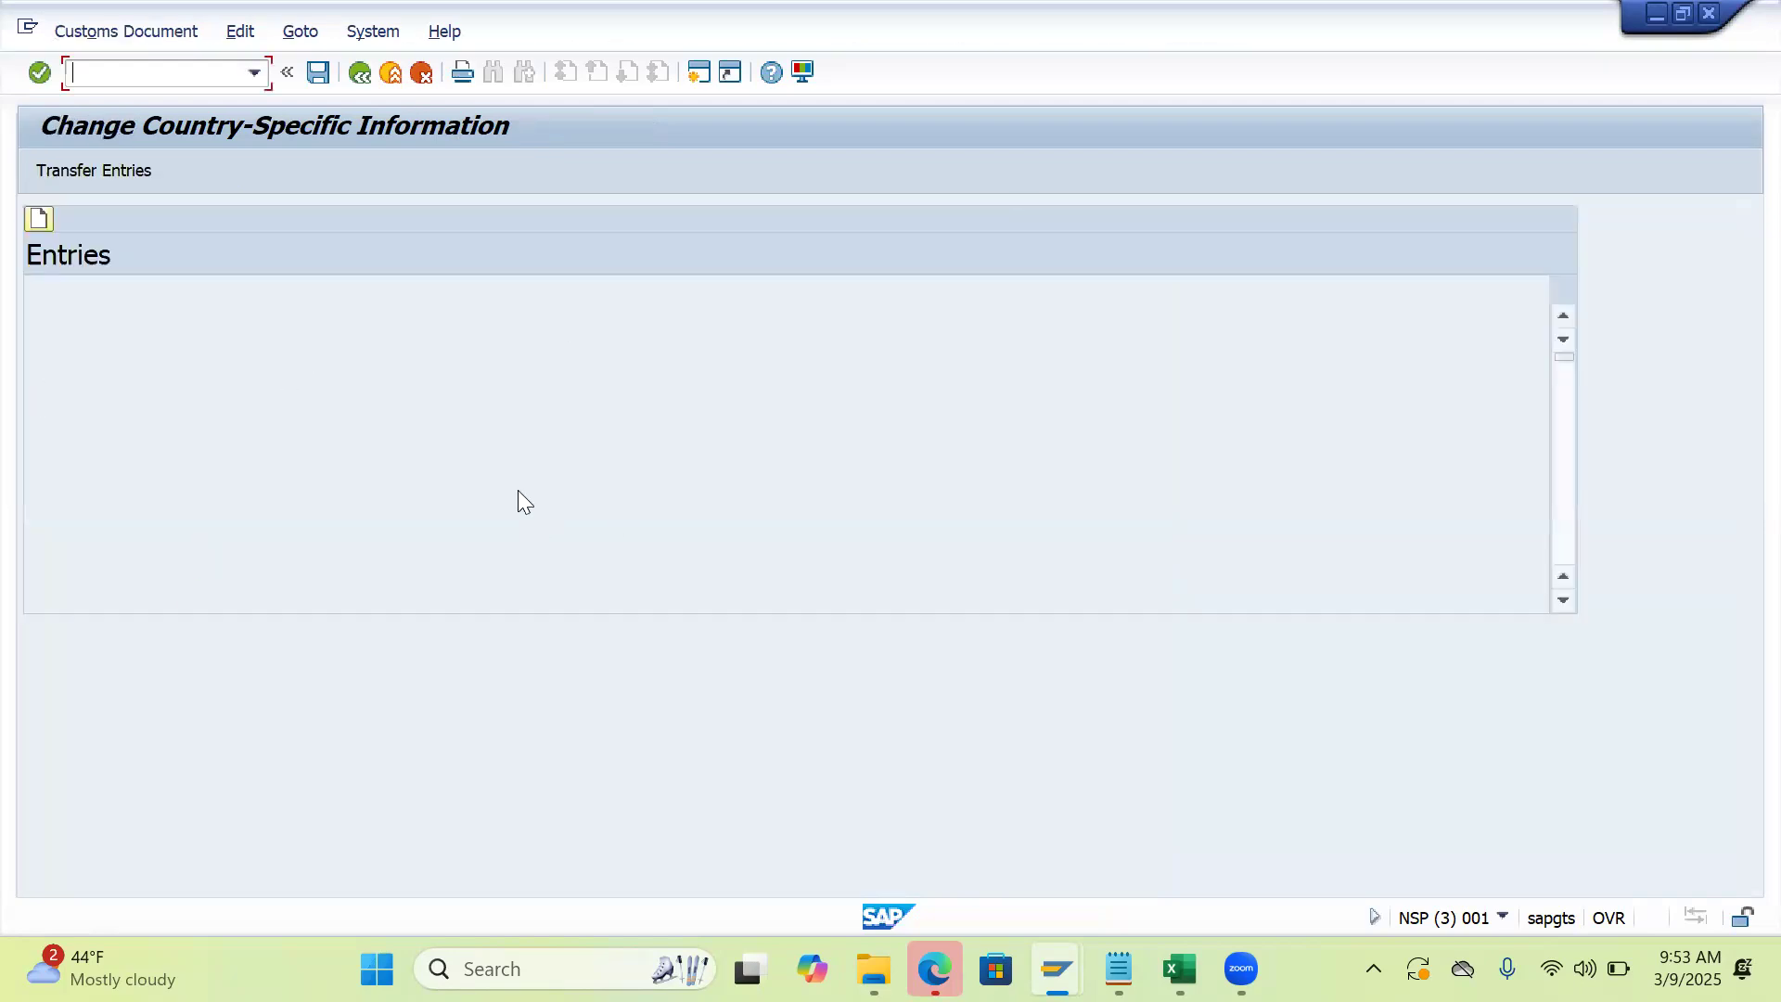
pyautogui.click(102, 316)
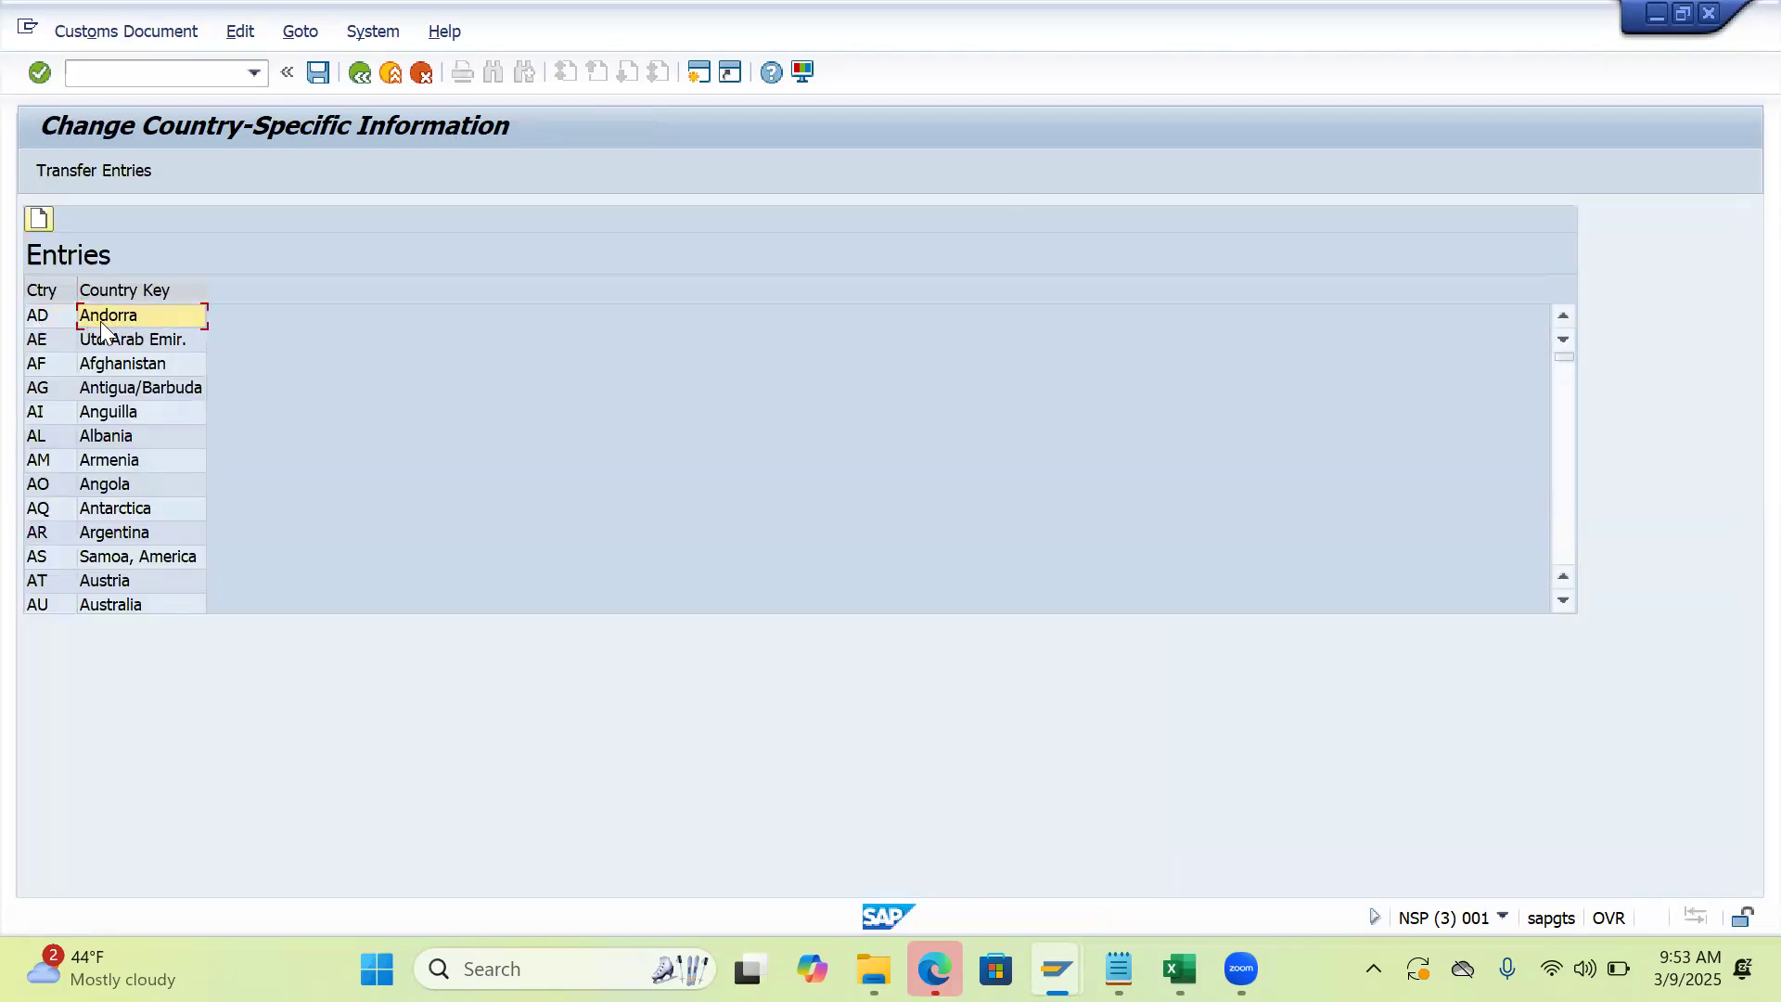
pyautogui.scroll(-6, 119, 503)
pyautogui.scroll(-20, 119, 503)
pyautogui.scroll(-20, 119, 501)
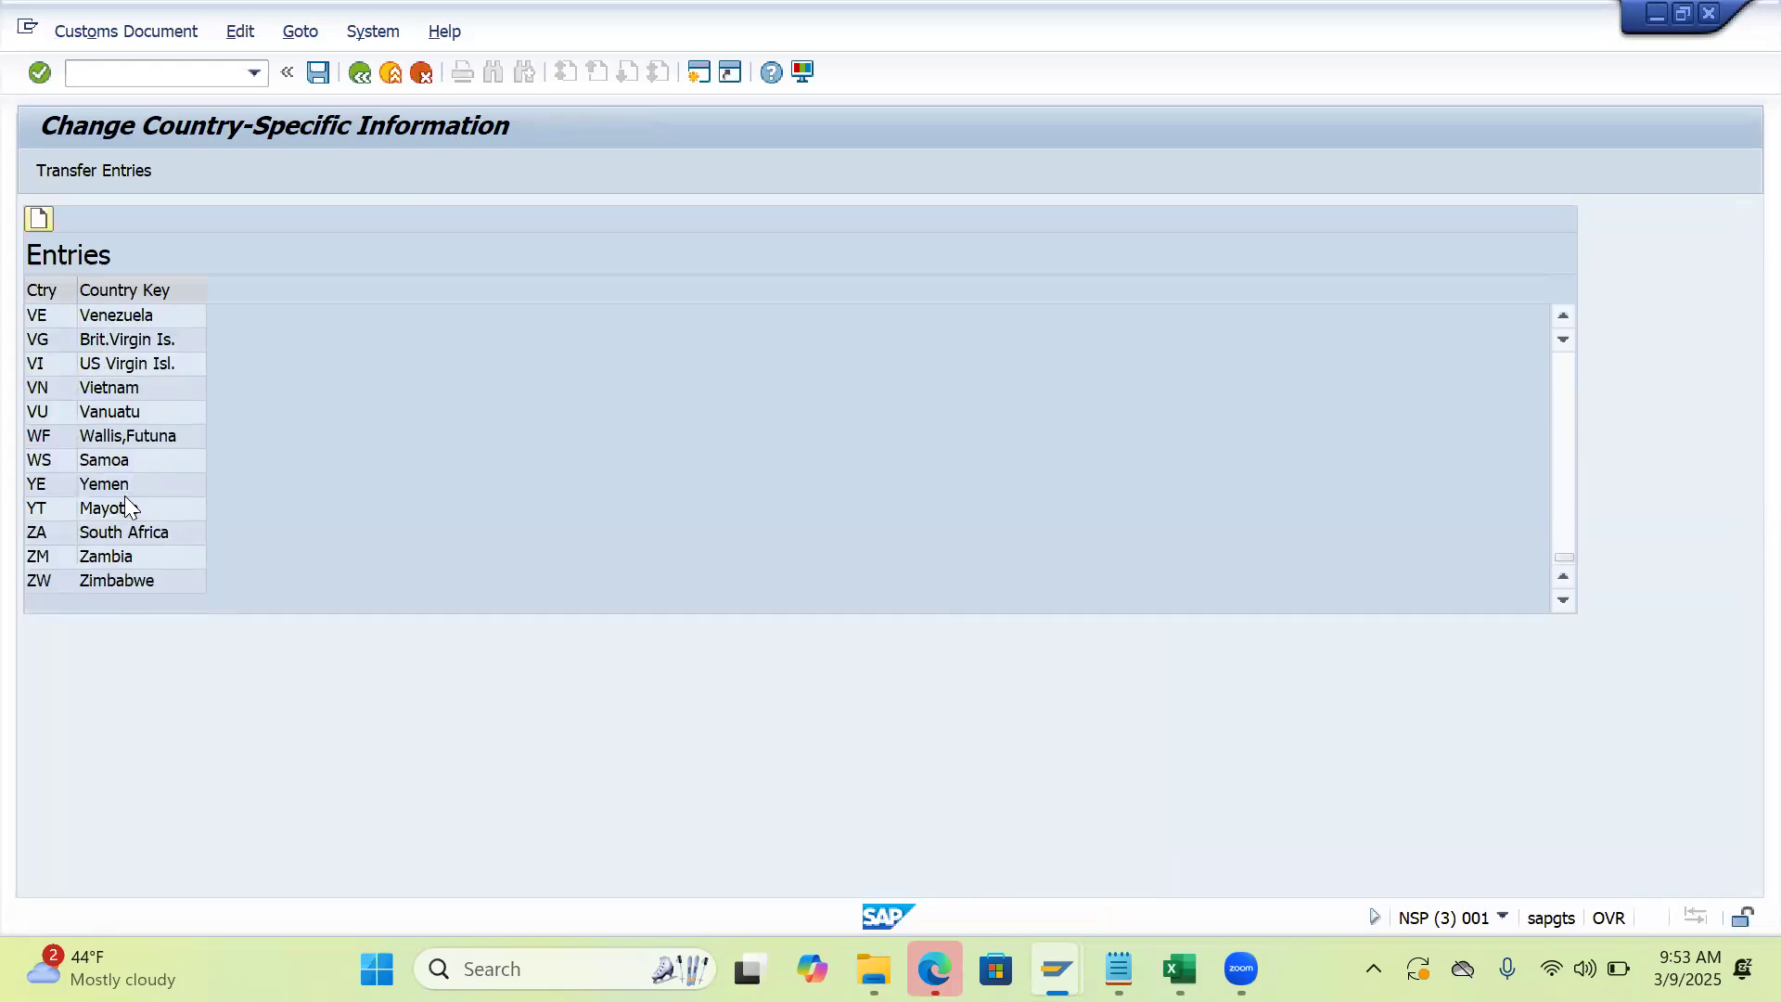
pyautogui.scroll(20, 125, 501)
pyautogui.scroll(20, 122, 501)
pyautogui.scroll(1, 119, 501)
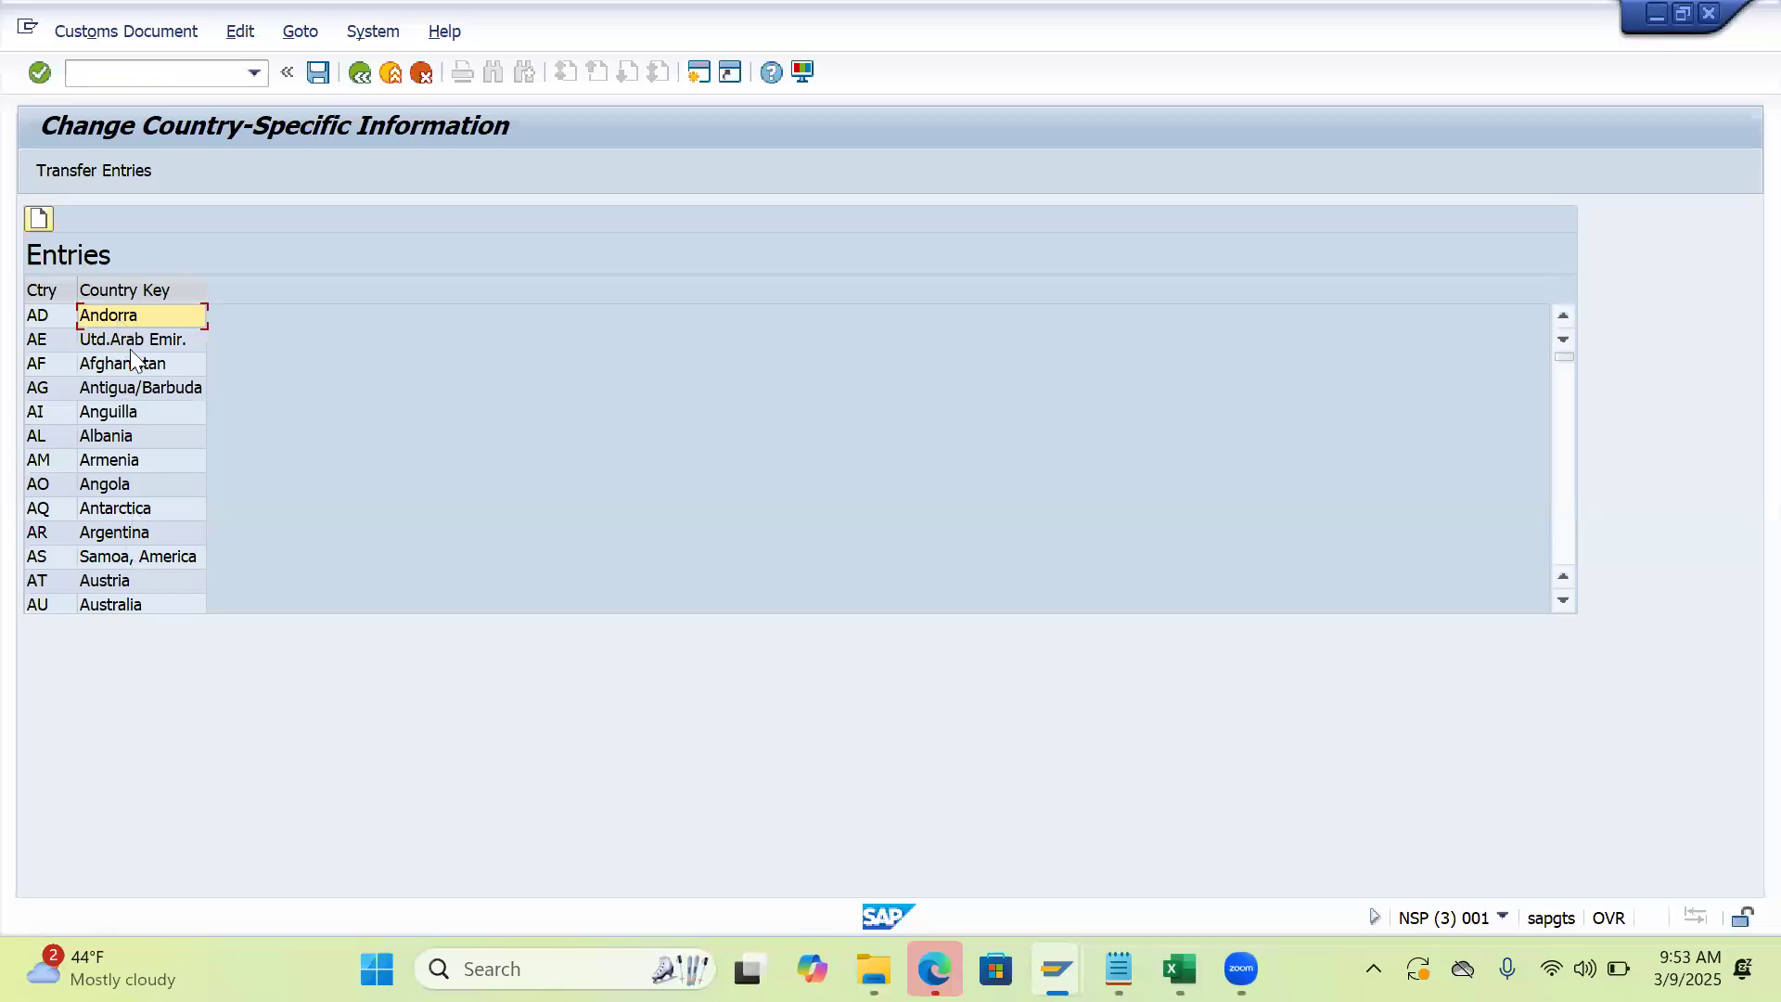
pyautogui.doubleClick(118, 315)
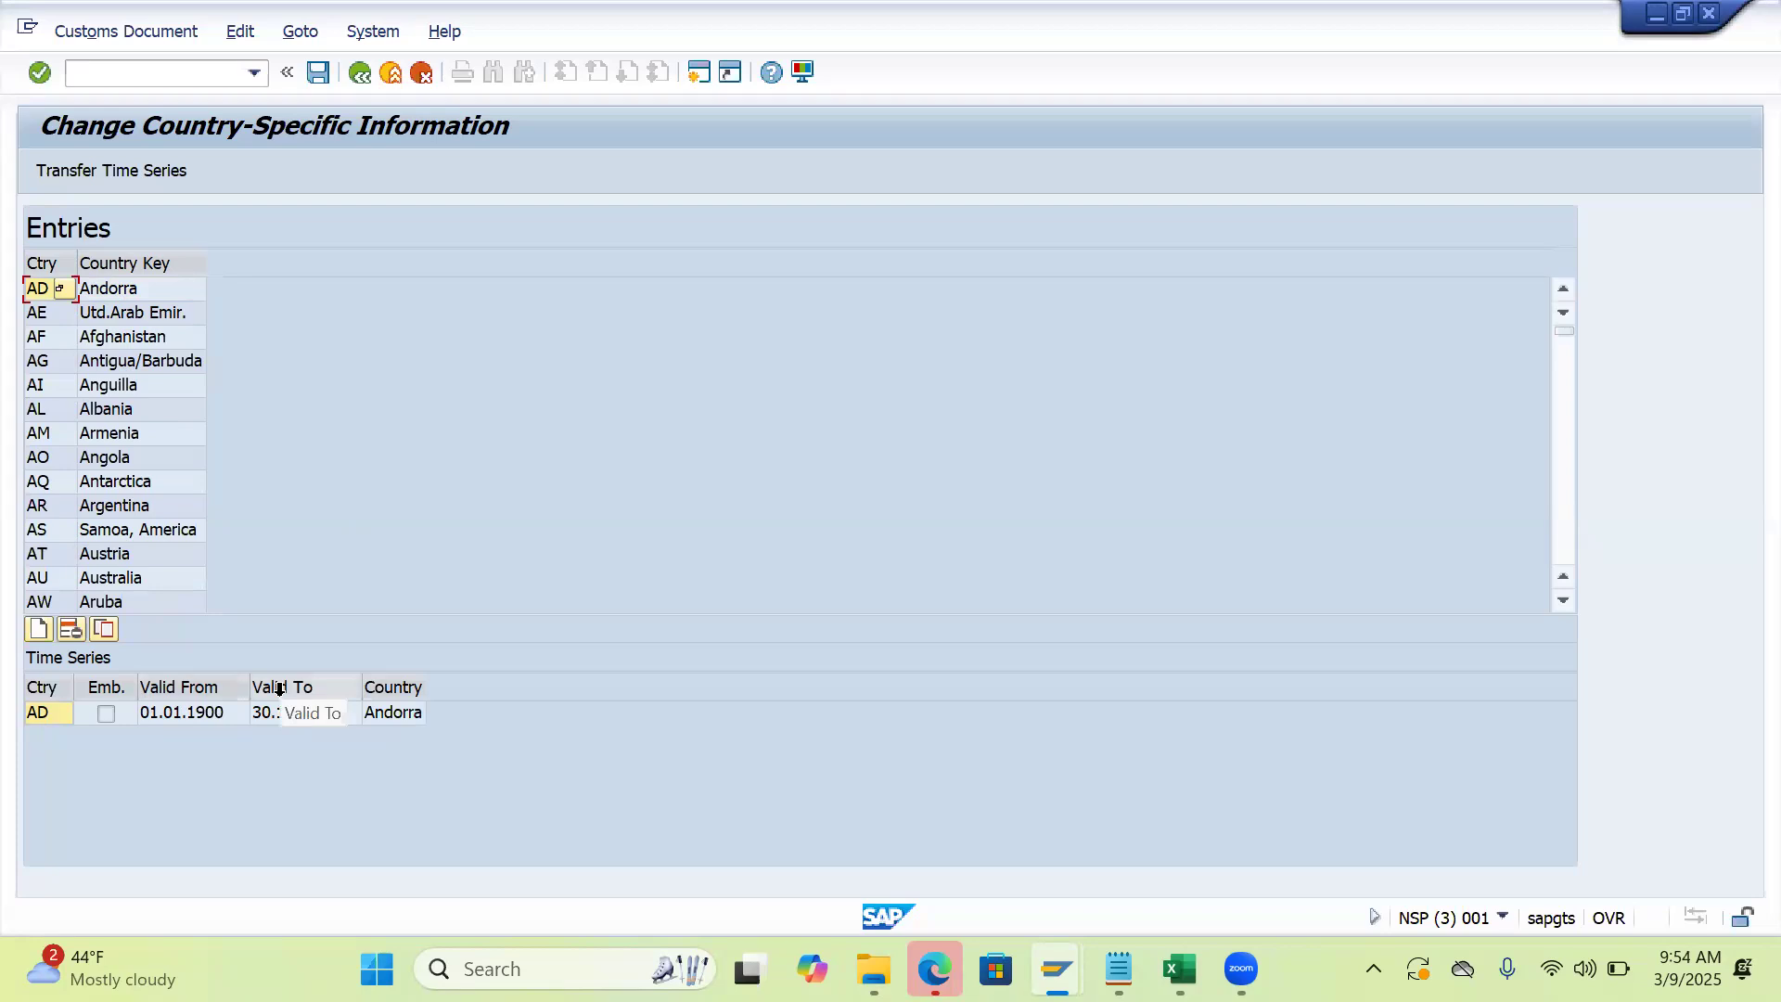
# - Inspect Andorra's time series: valid to 30.12.9999 with the UN embargo flag unchecked
pyautogui.click(111, 287)
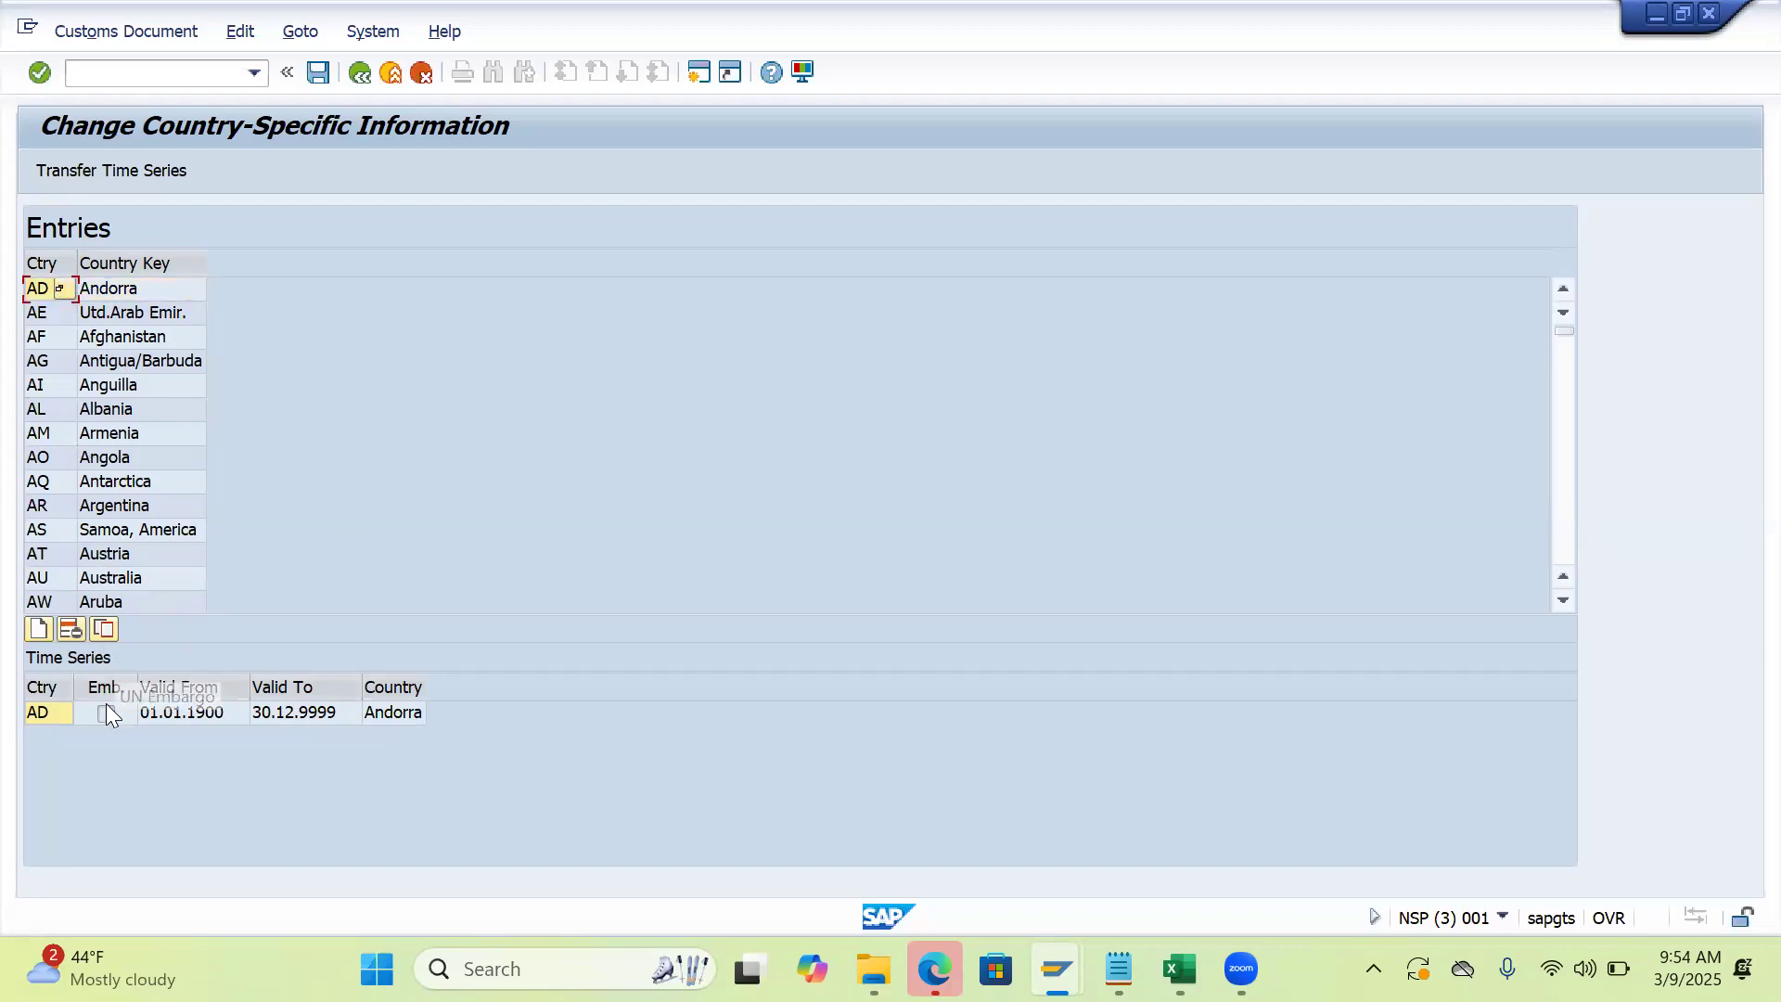
pyautogui.click(221, 711)
pyautogui.click(271, 712)
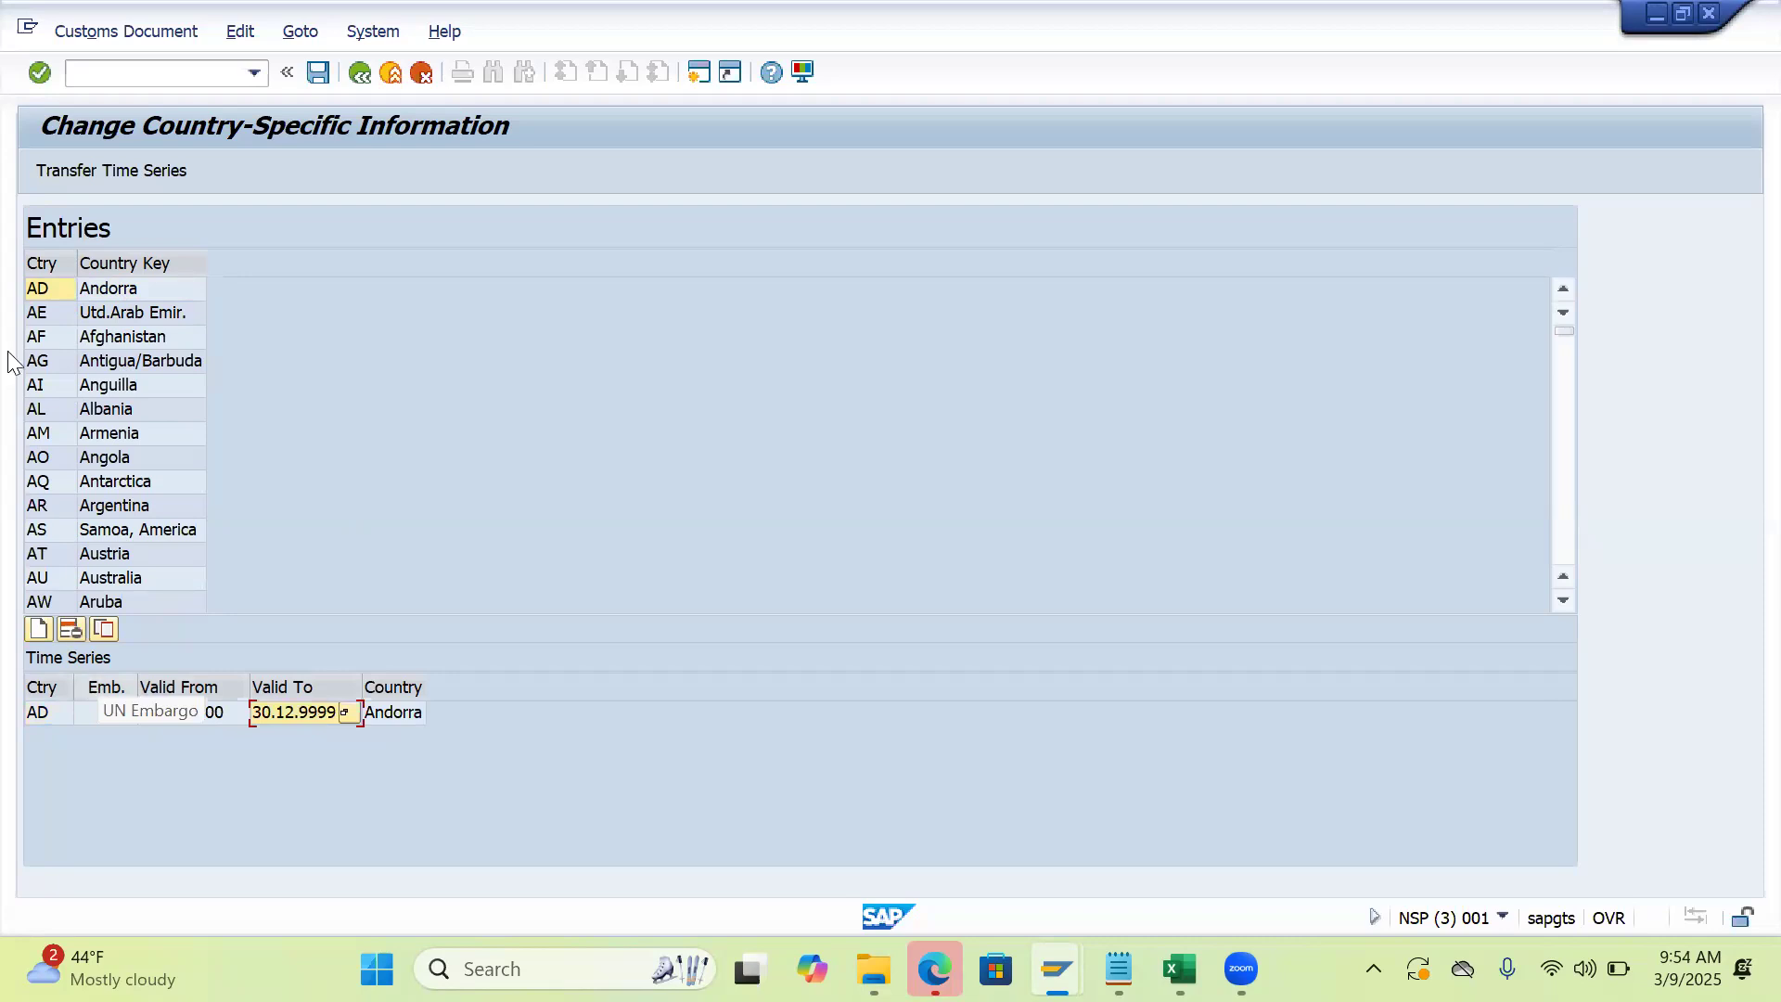
pyautogui.click(39, 293)
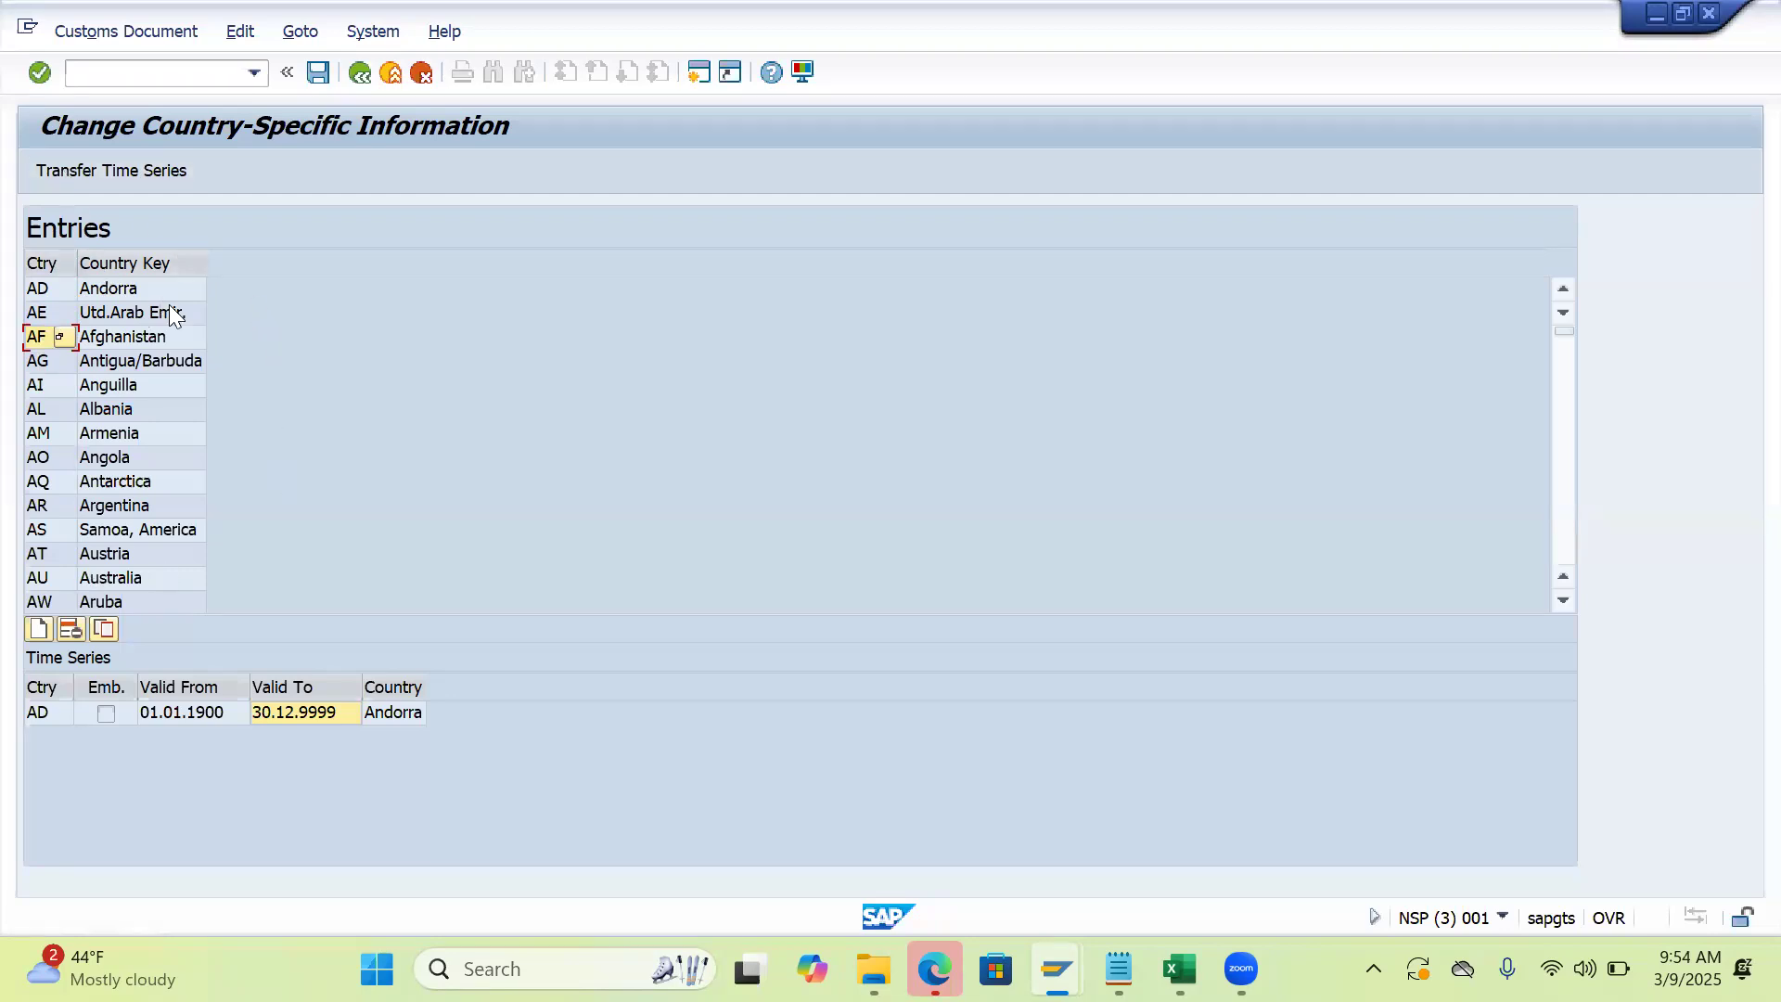
pyautogui.click(106, 715)
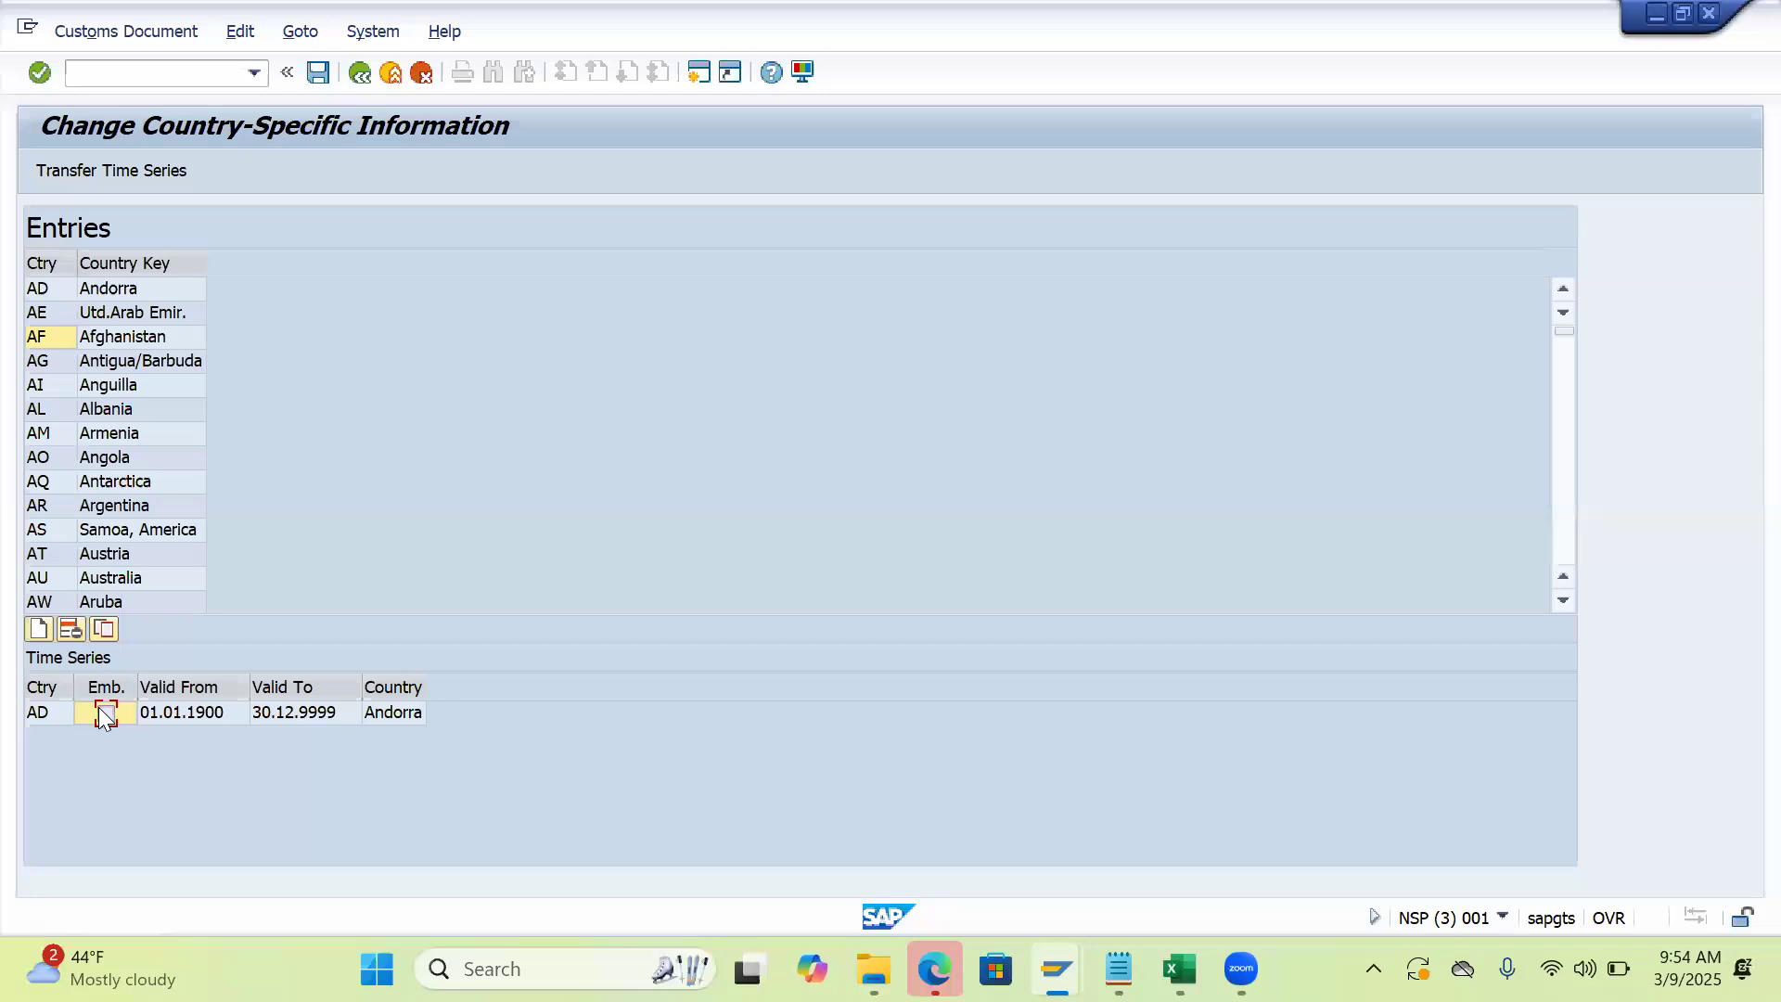
# - Back out of country-specific information to the Legal Control - Export menu
pyautogui.click(360, 72)
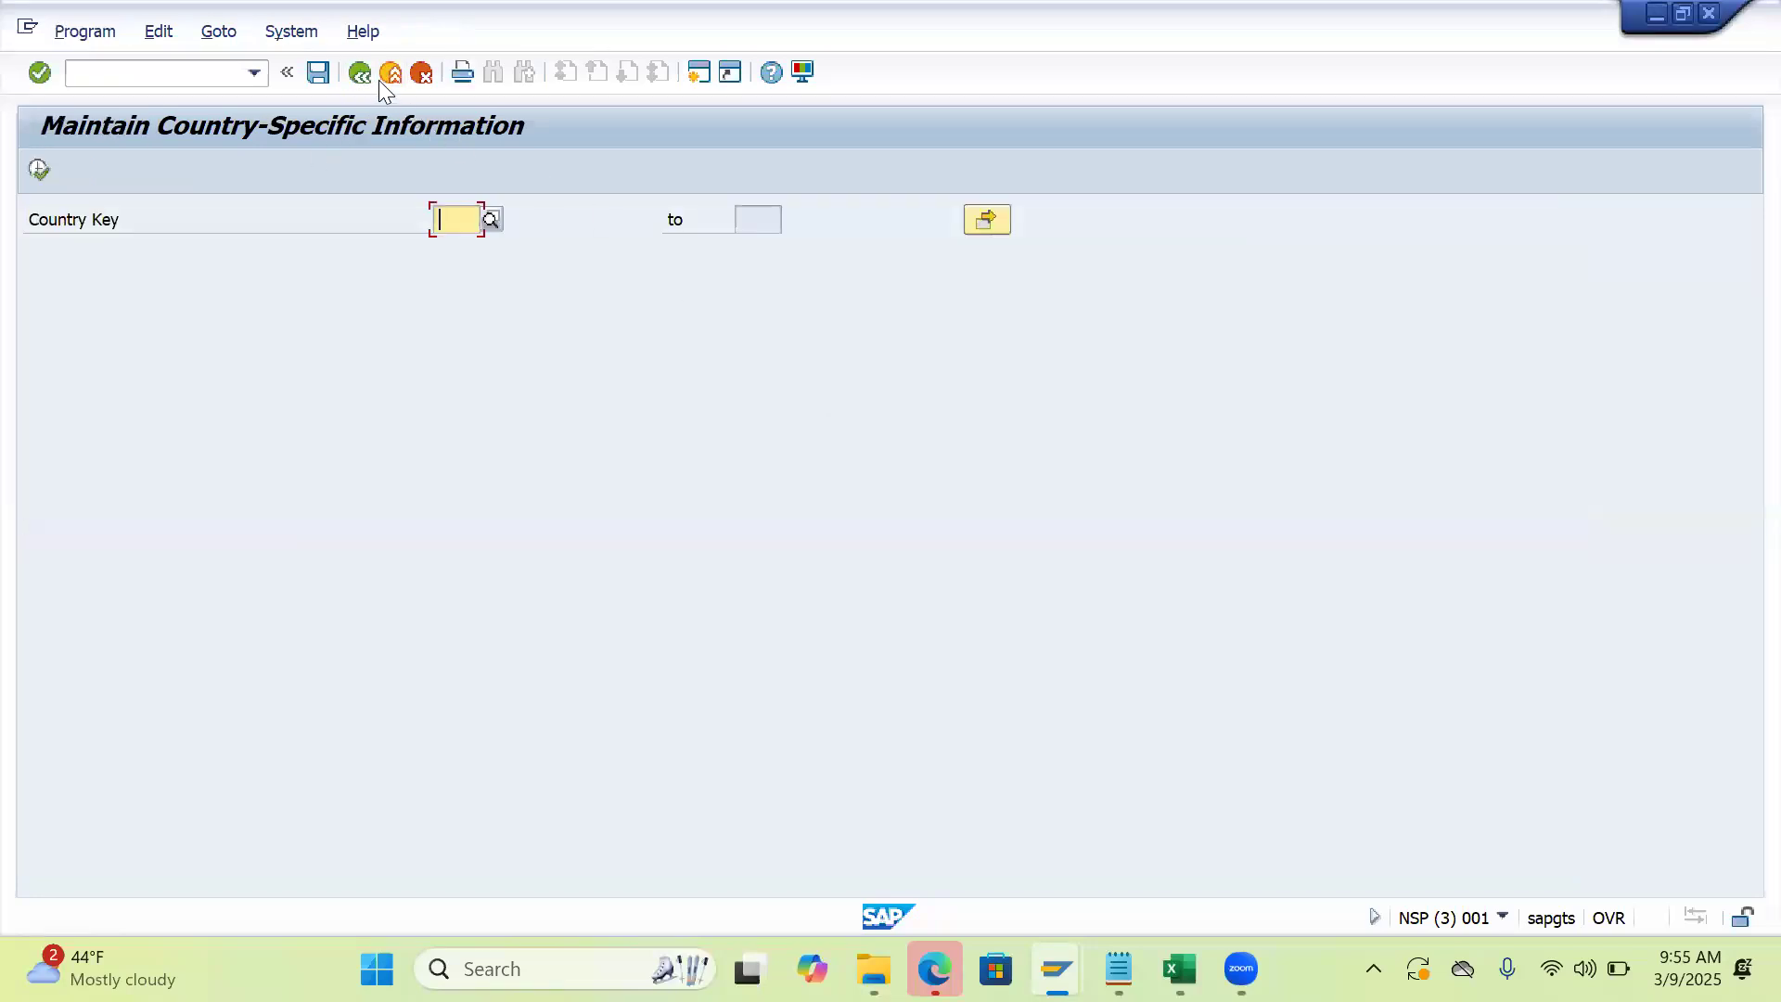
pyautogui.click(362, 74)
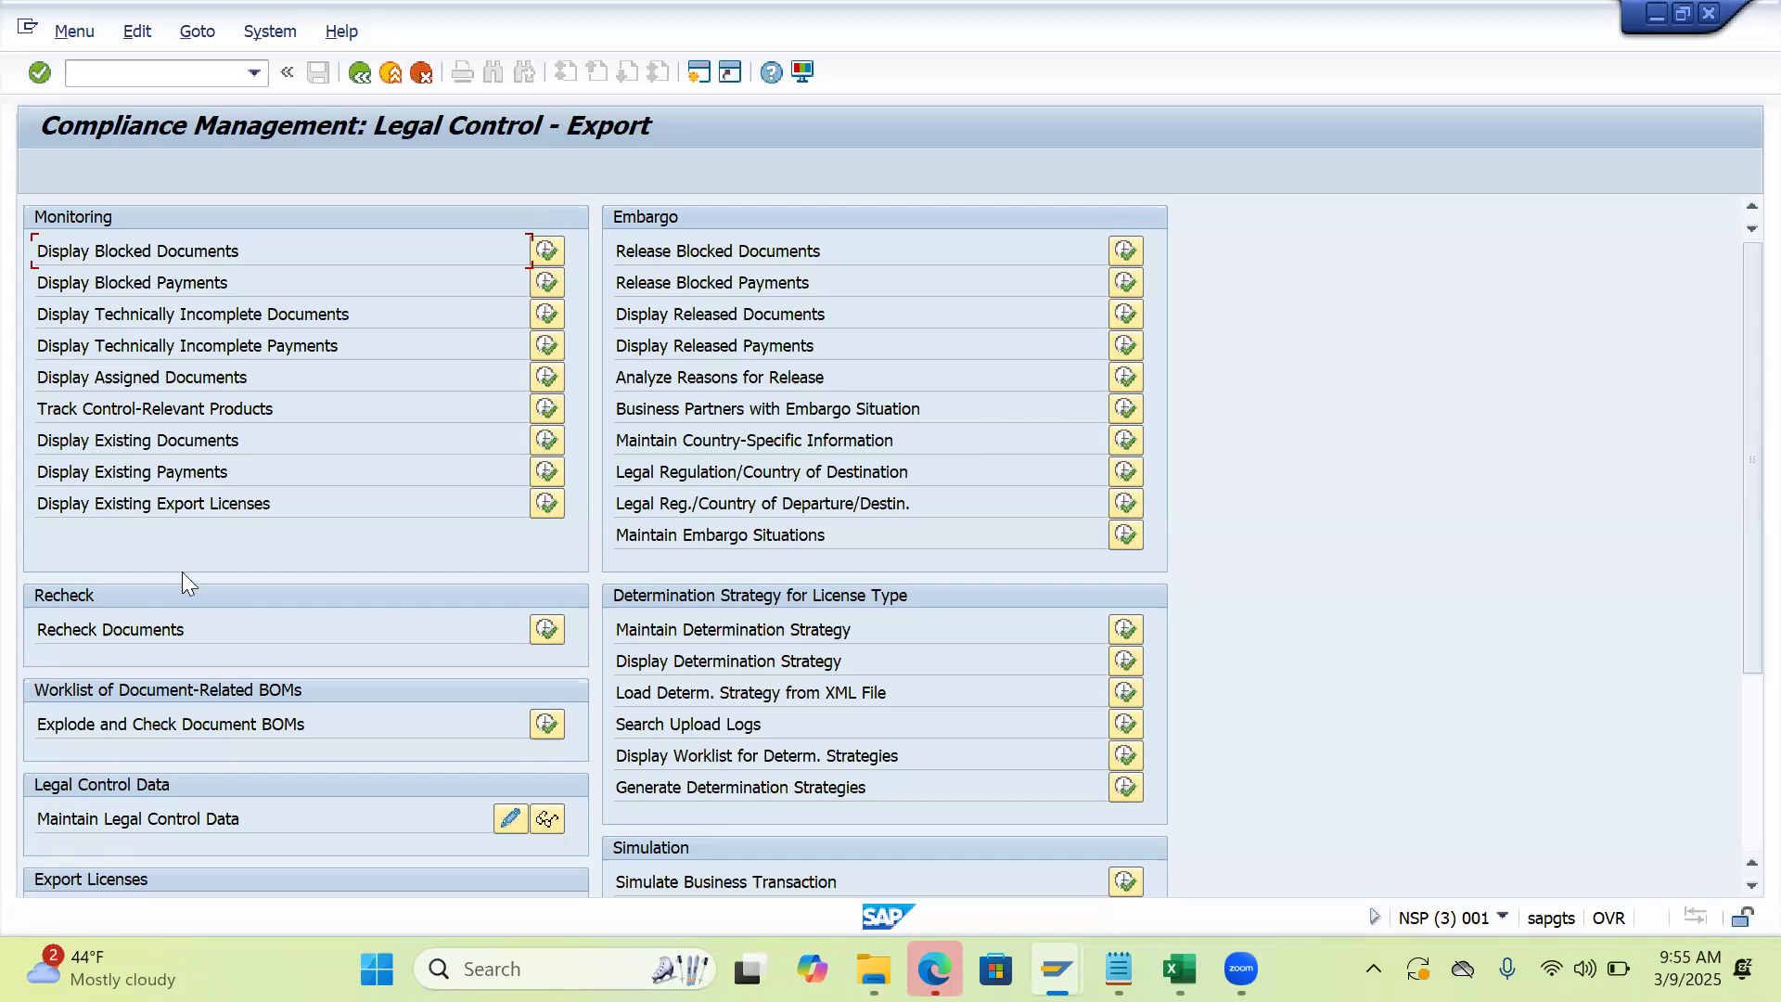
pyautogui.click(254, 74)
pyautogui.click(187, 99)
pyautogui.moveTo(231, 74); pyautogui.dragTo(25, 87)
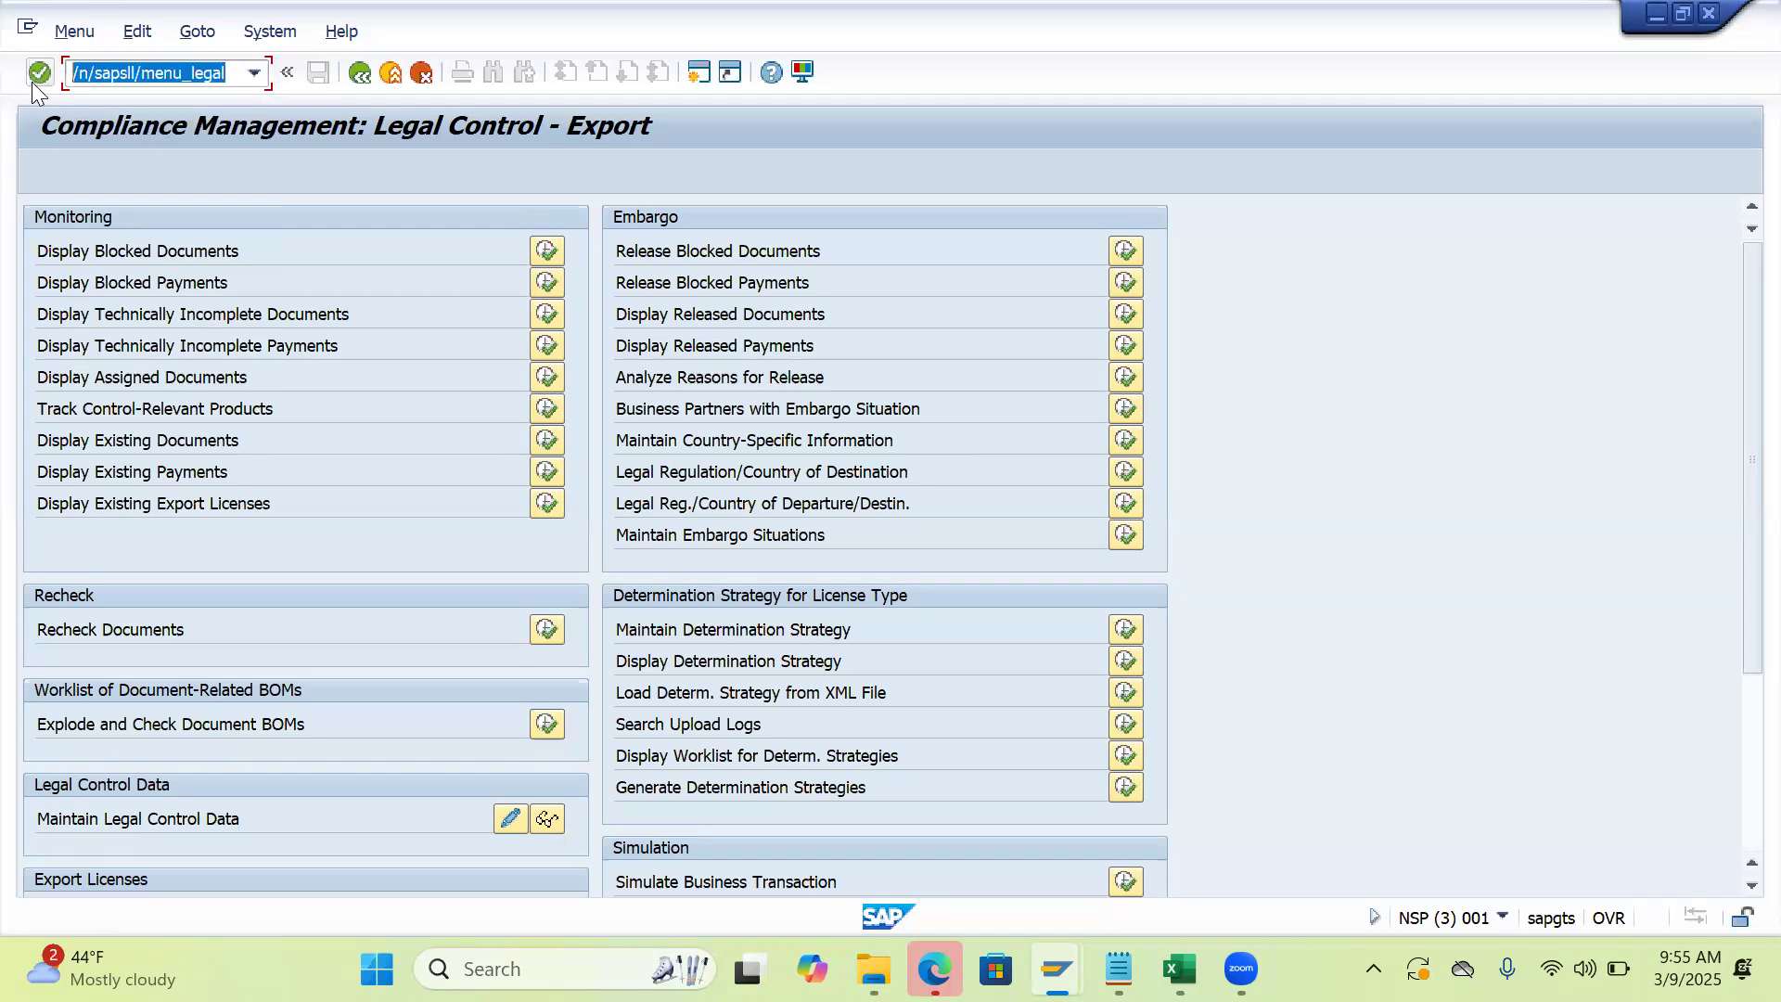
pyautogui.click(32, 82)
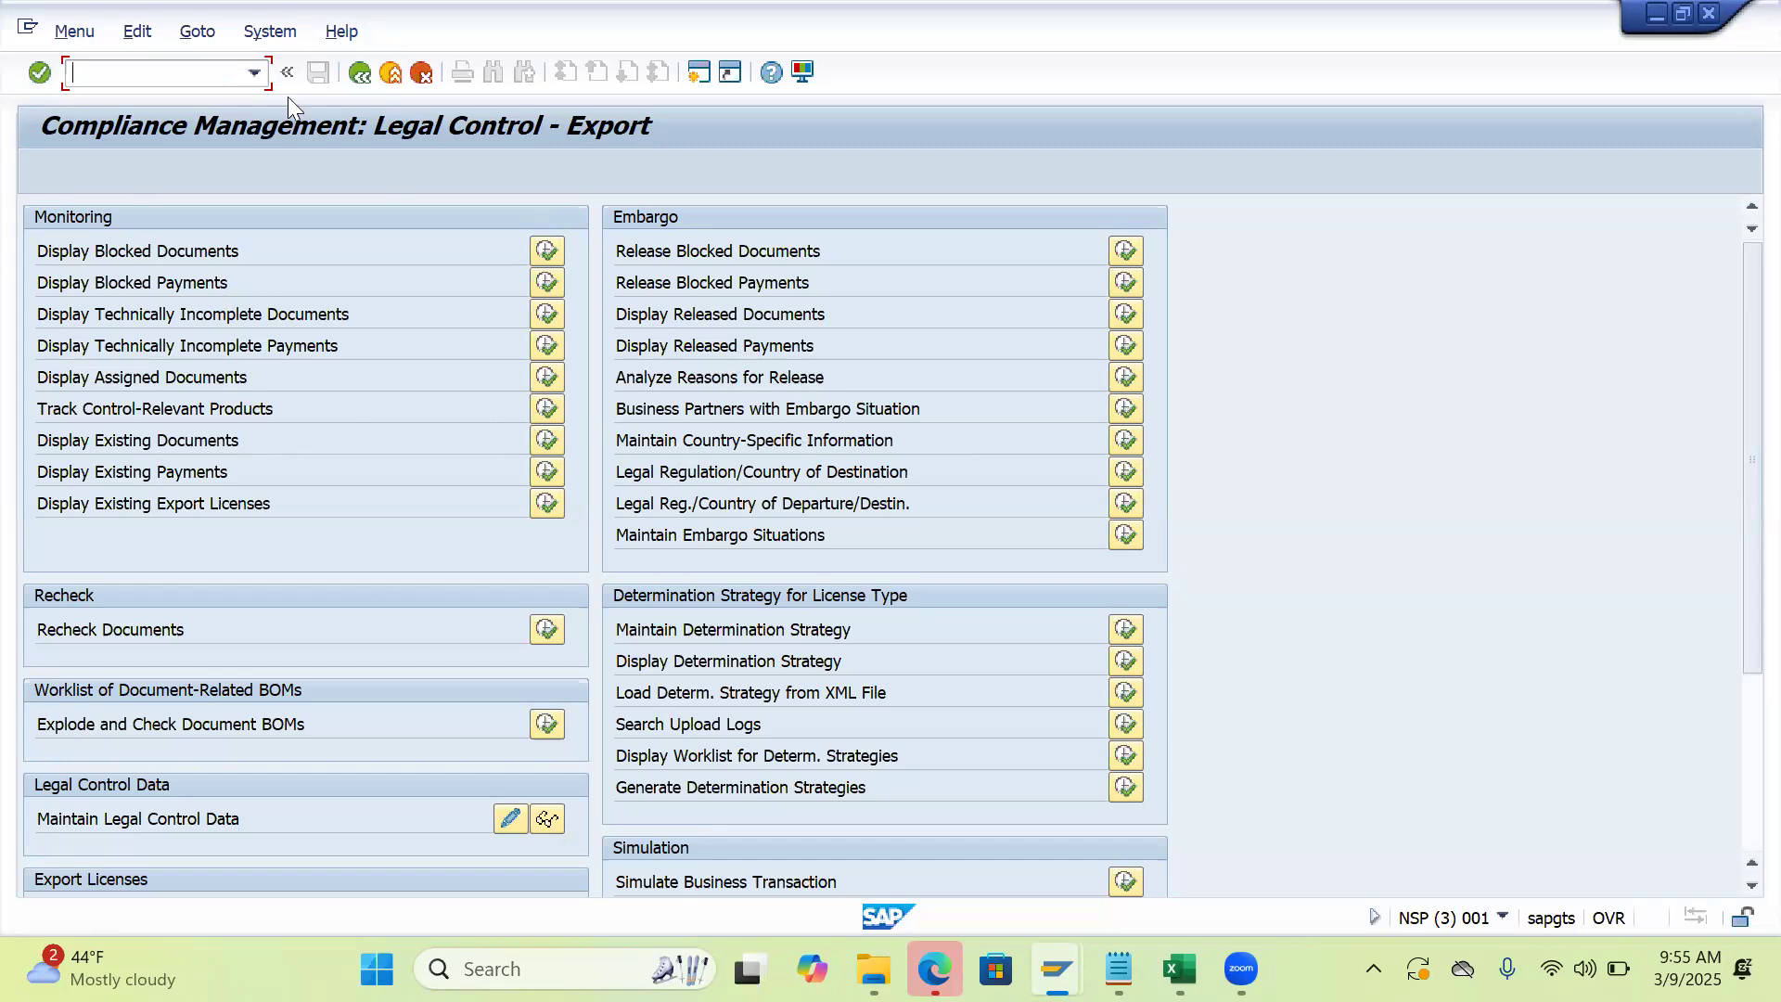
pyautogui.click(256, 72)
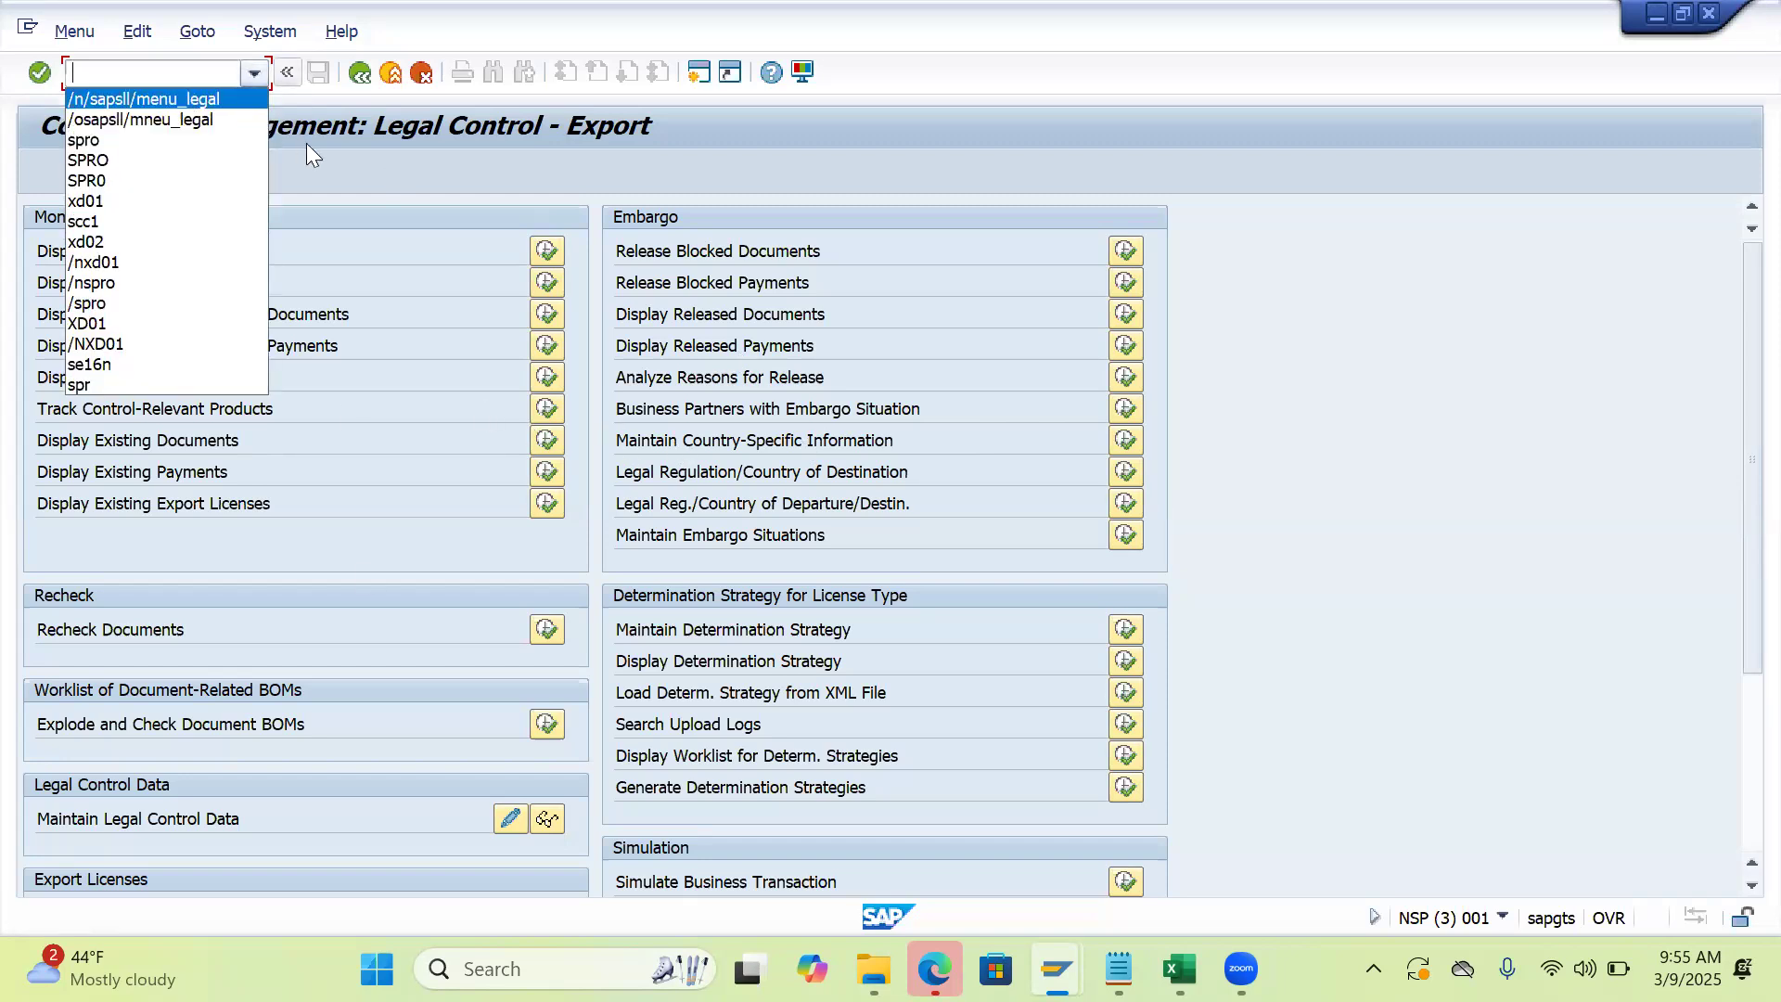
pyautogui.click(343, 167)
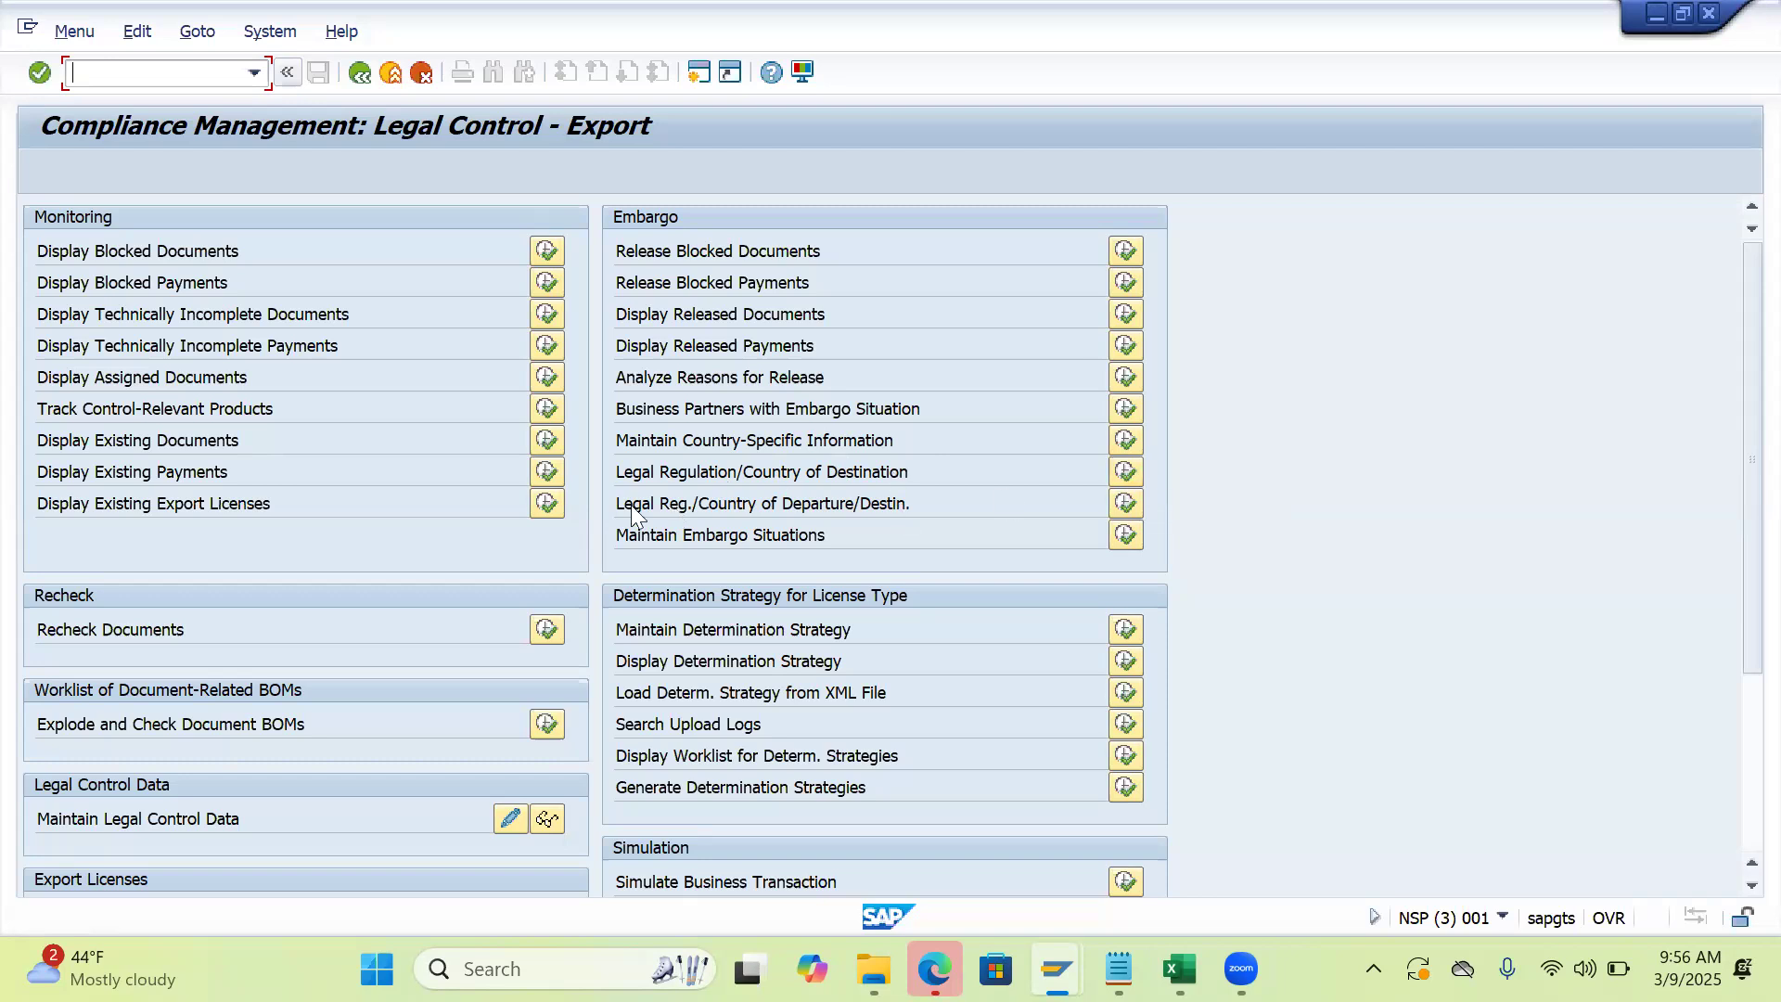
pyautogui.click(673, 469)
# - List the 199A country entries, check Andorra's embargo validity from 01.01.1900, then return to the menu
pyautogui.click(1127, 469)
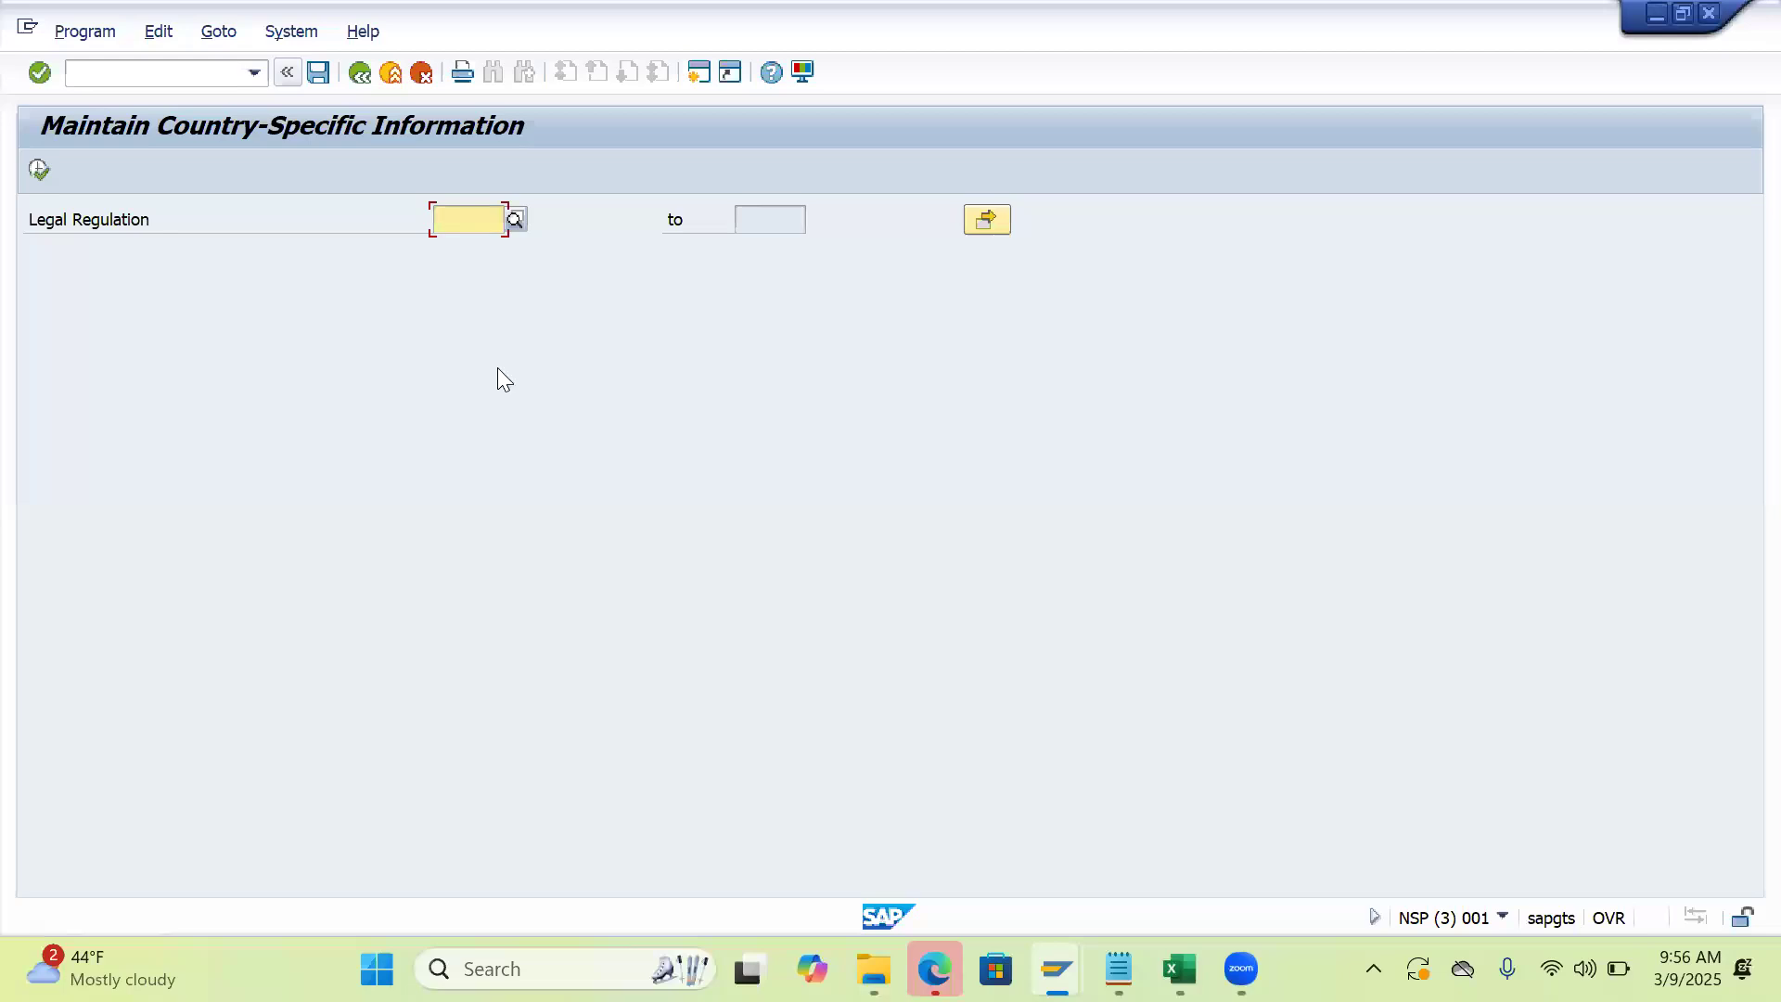
pyautogui.click(37, 170)
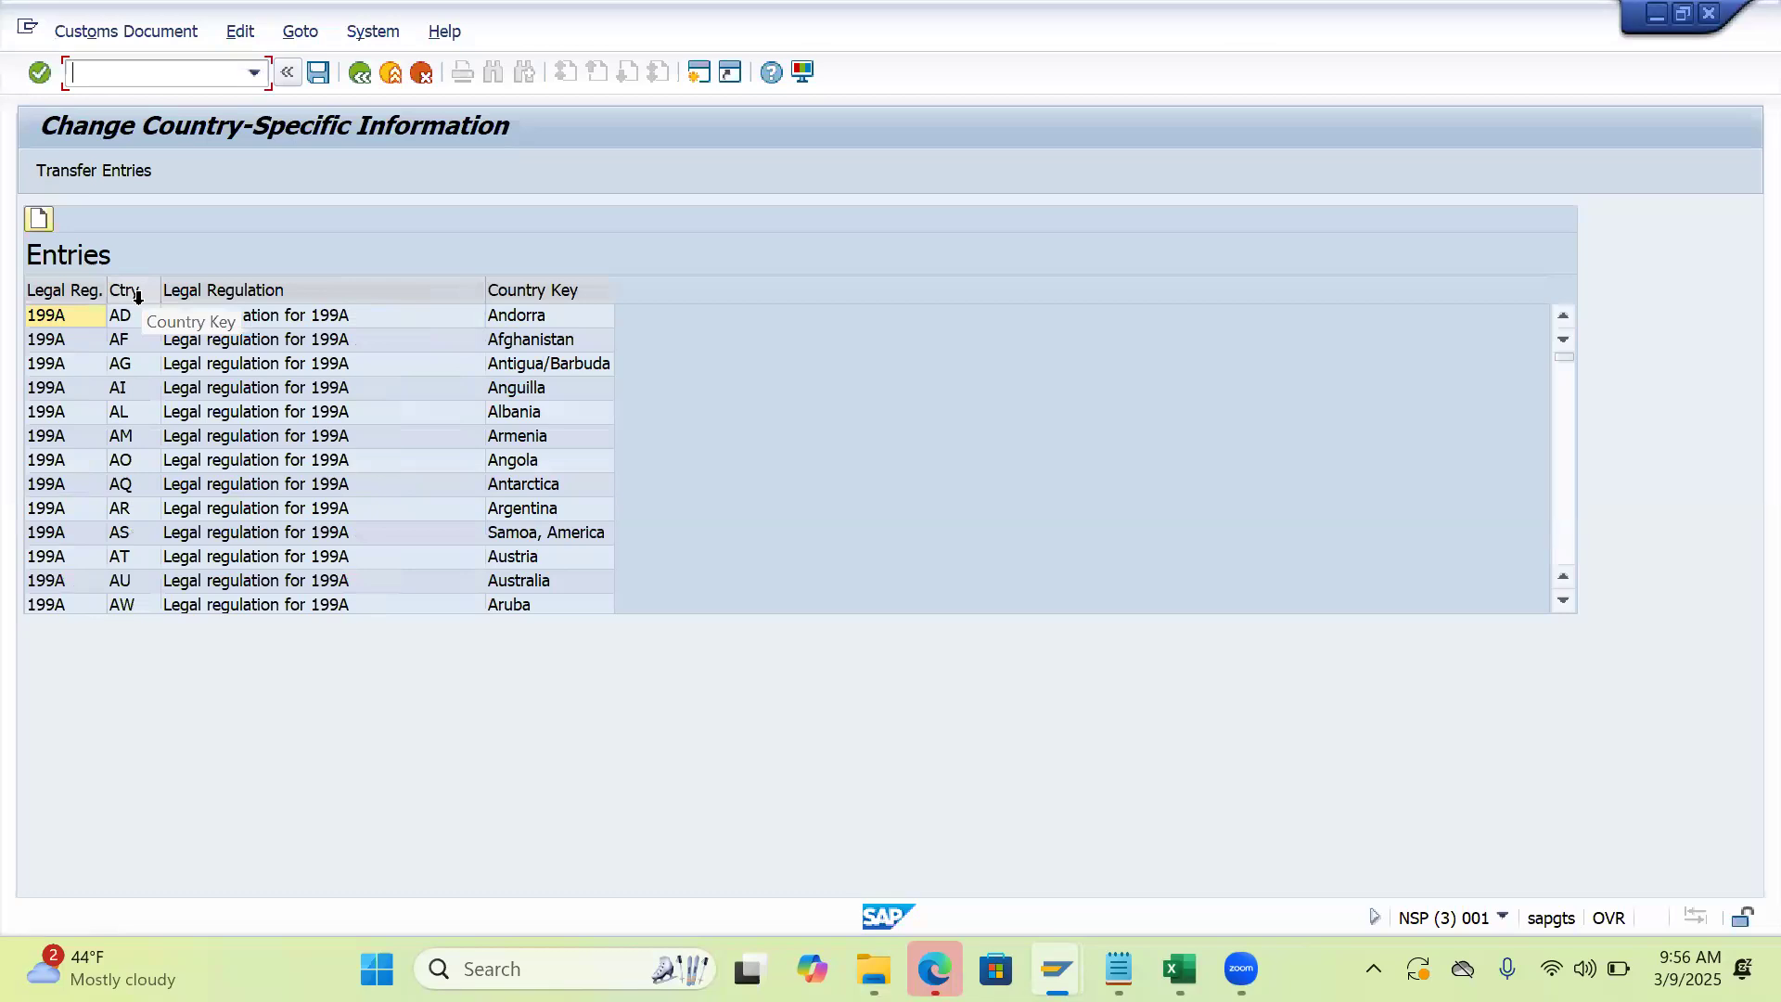
pyautogui.doubleClick(74, 317)
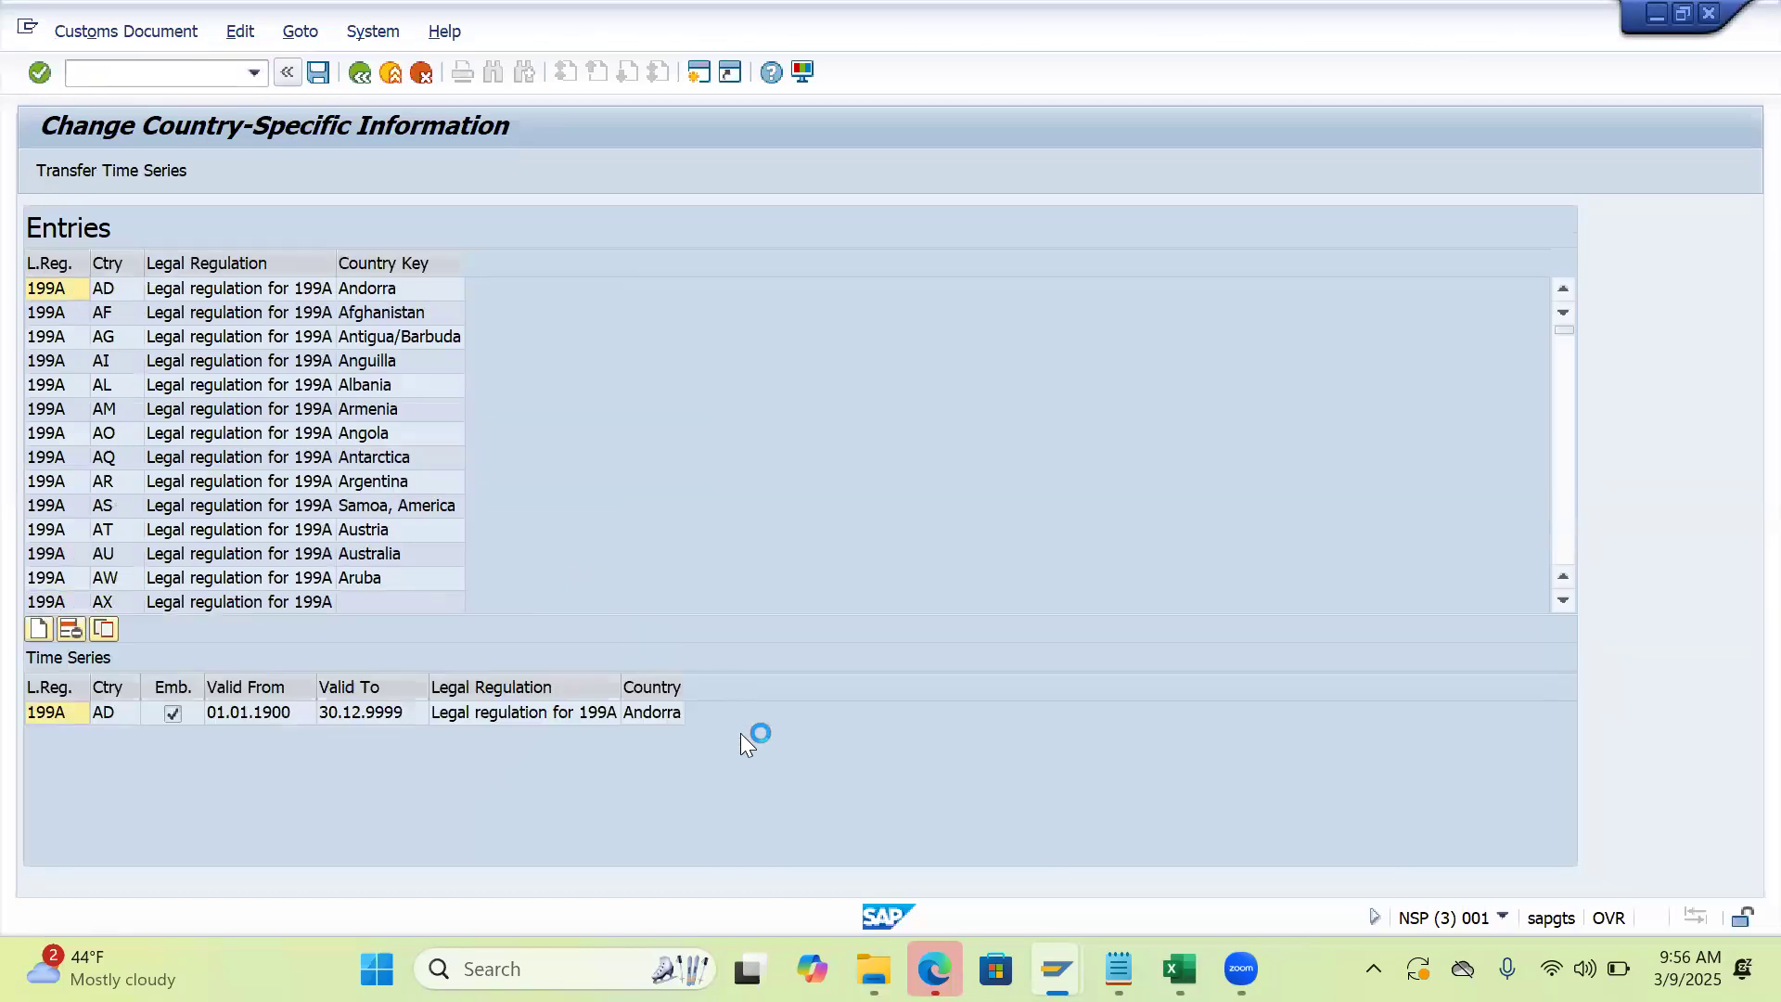
pyautogui.click(260, 716)
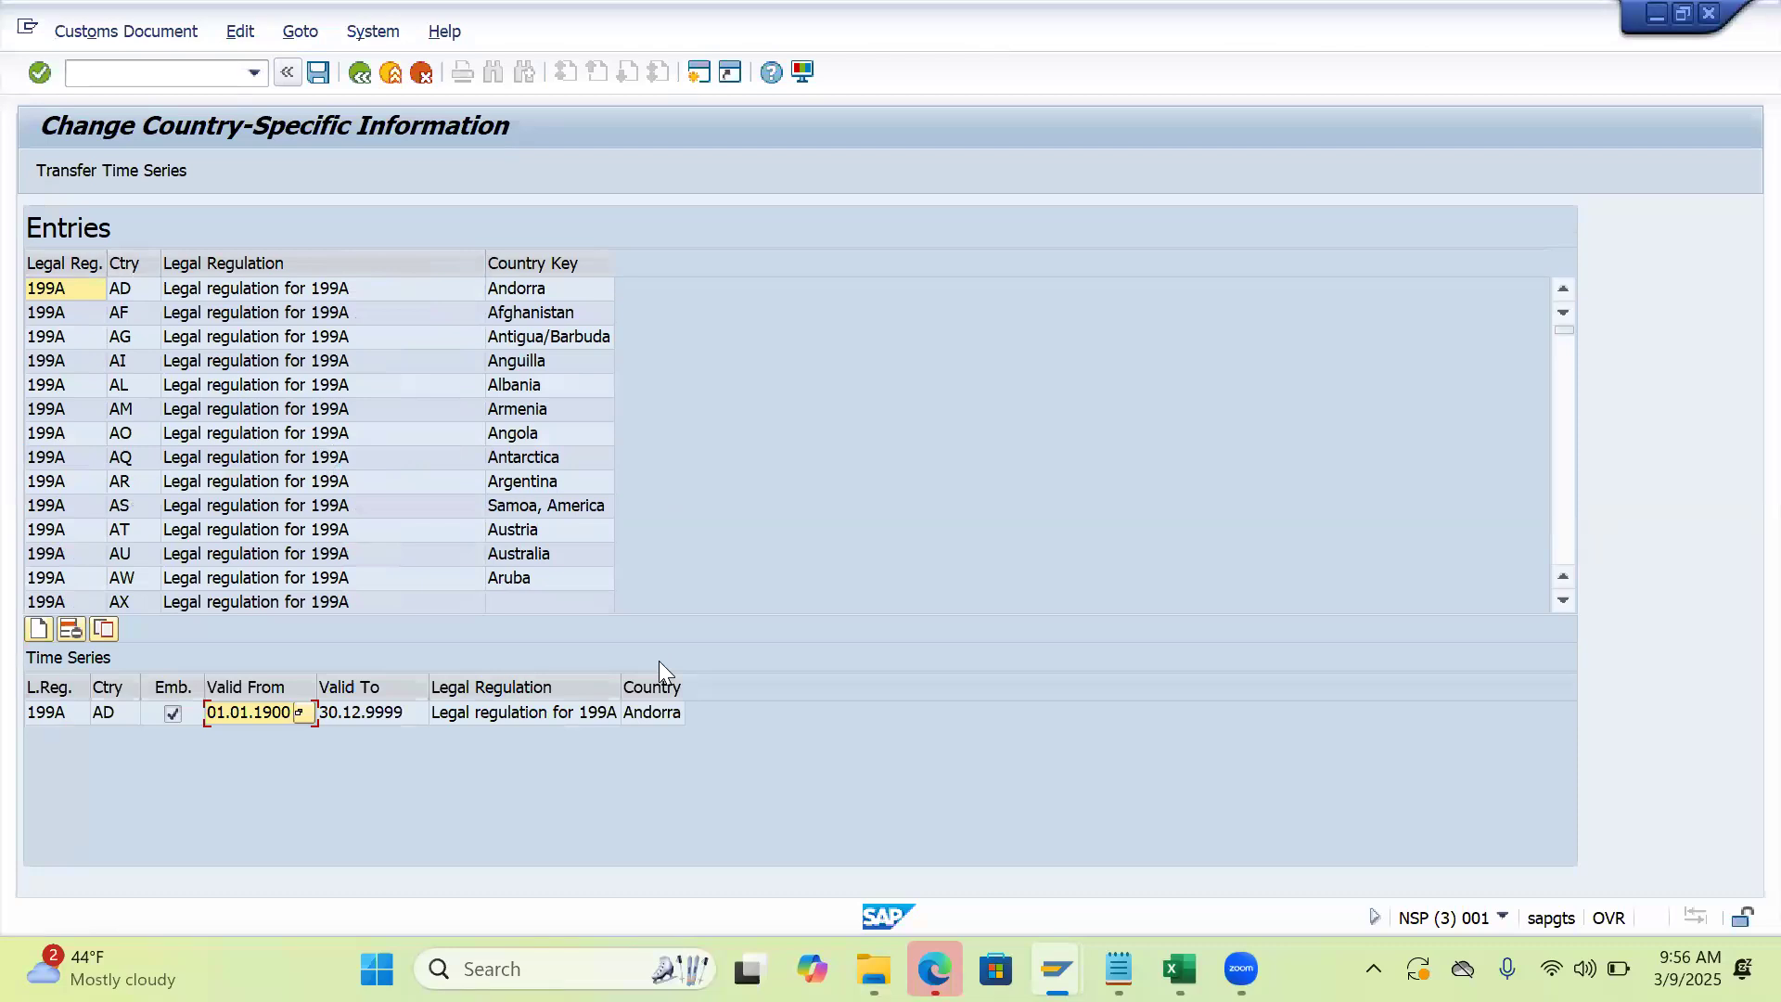
pyautogui.click(358, 75)
pyautogui.click(362, 73)
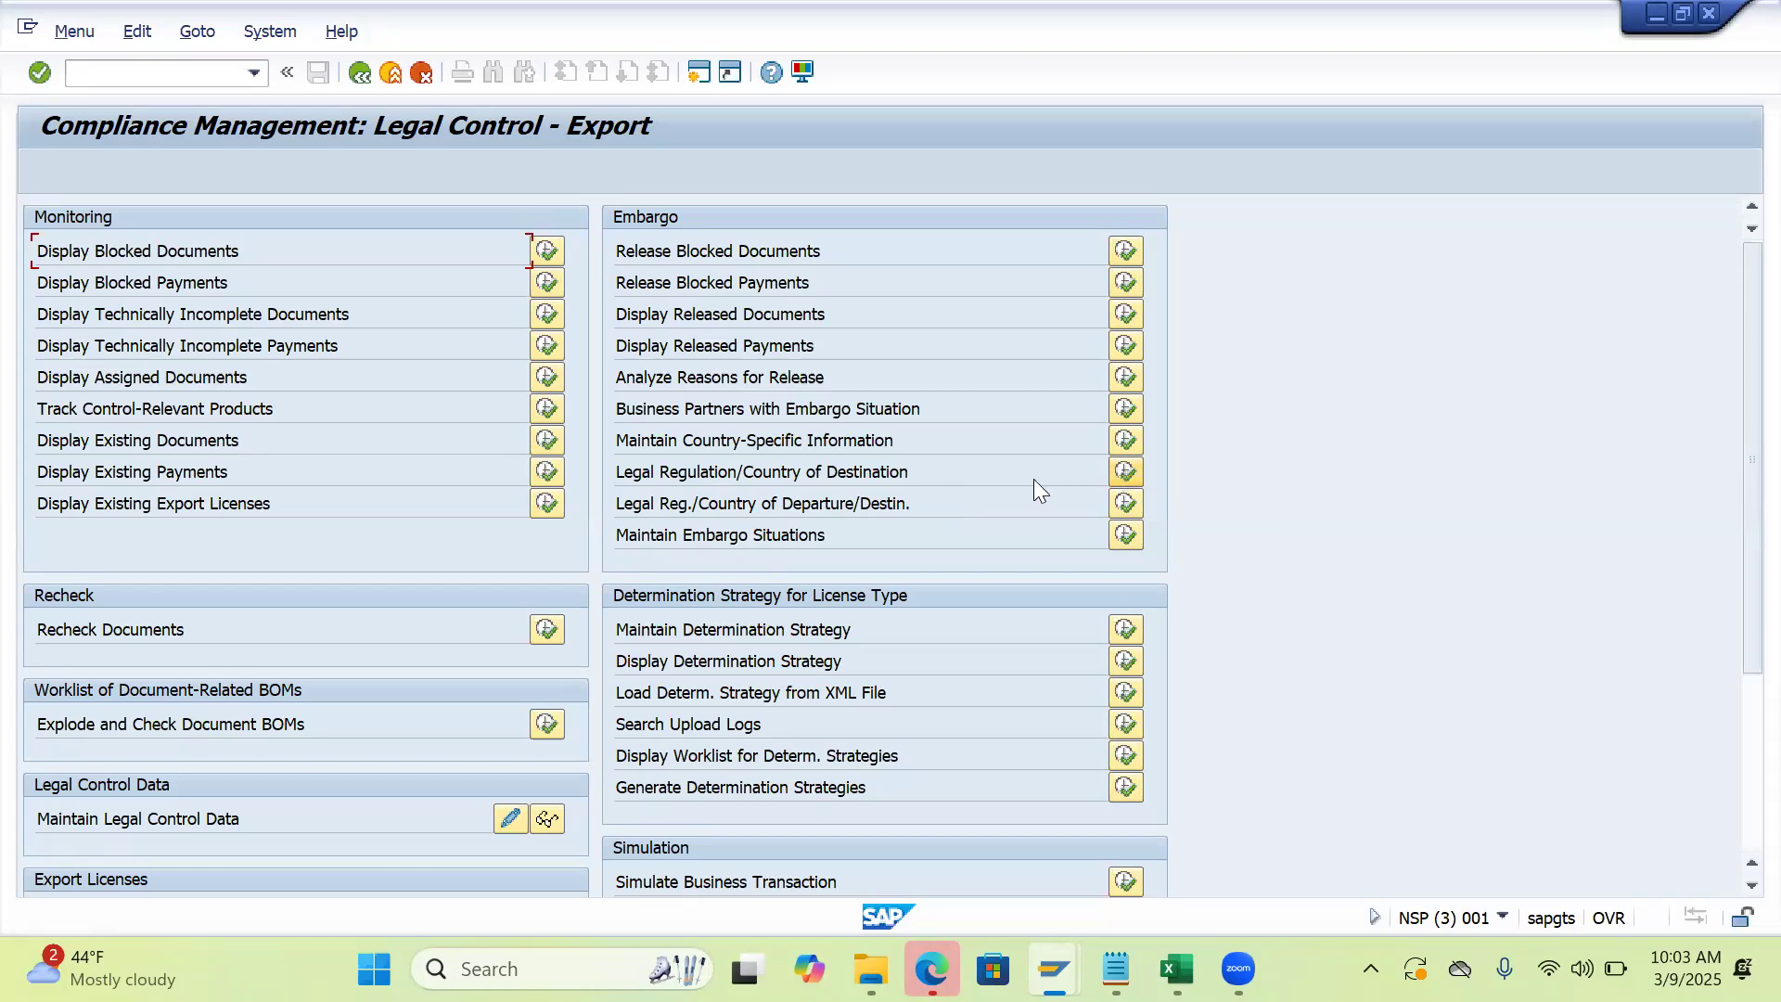
# - Start Maintain Country-Specific Information from the Embargo section of the cockpit
pyautogui.click(1126, 471)
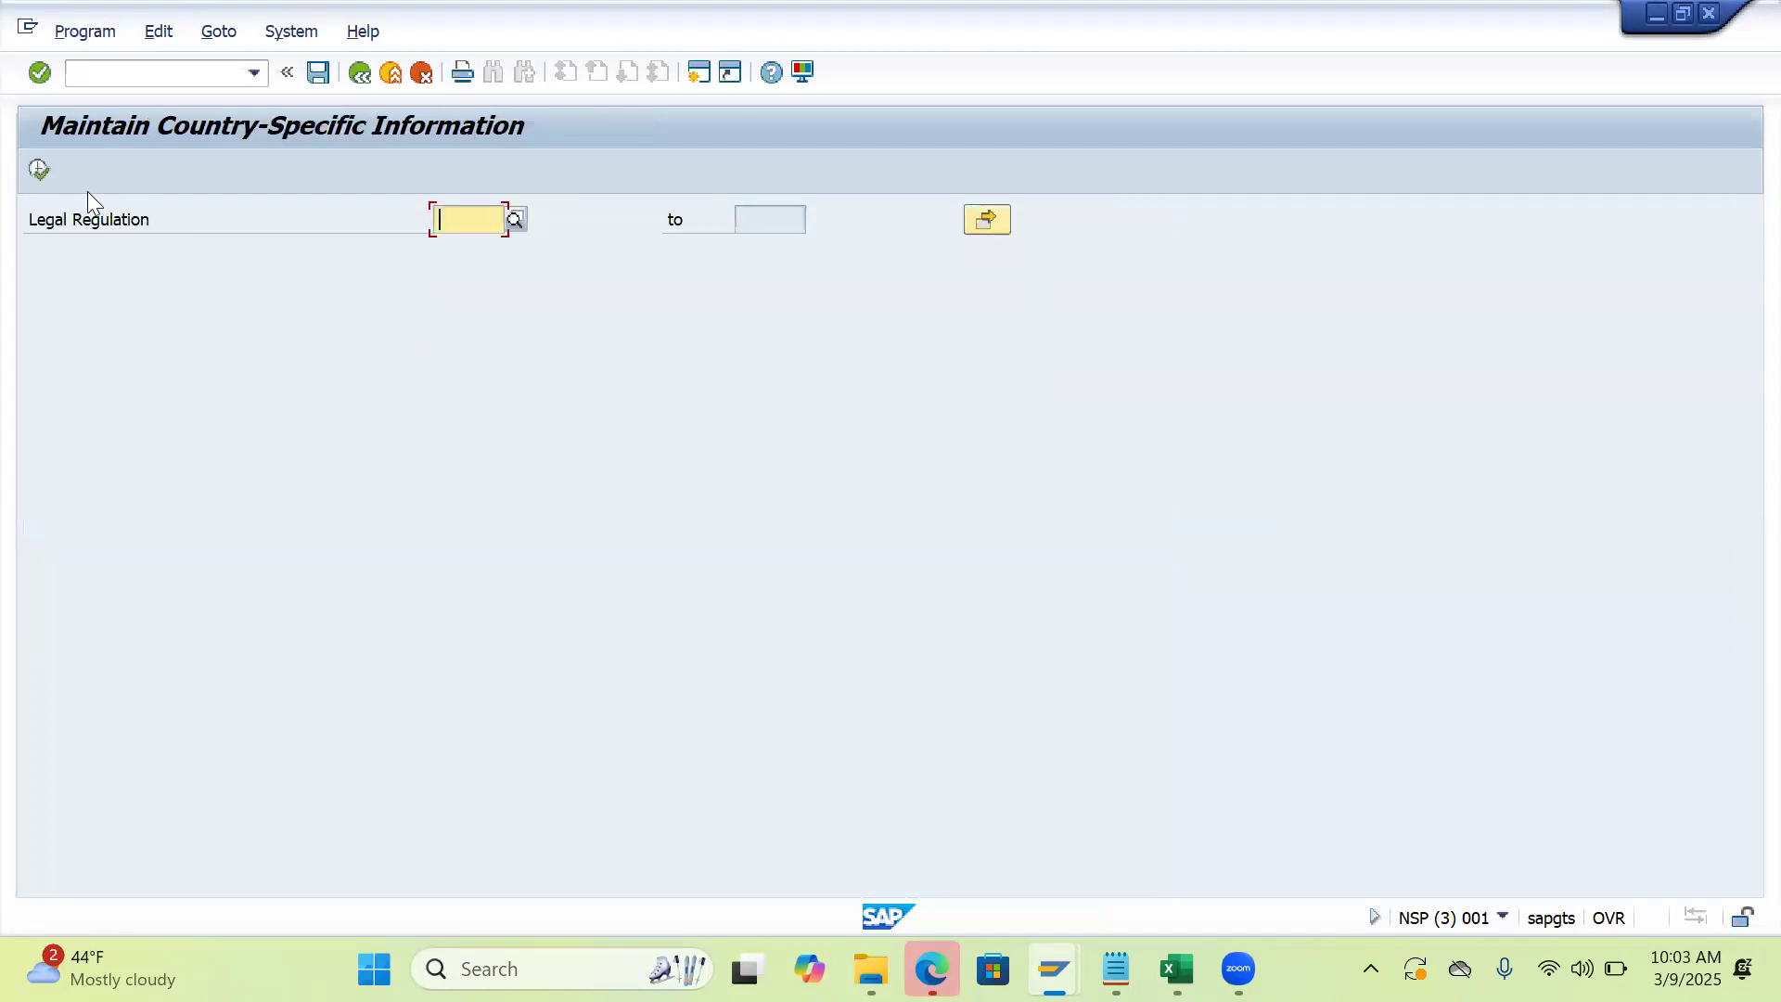
# - Run the selection for legal regulation 199A and select Andorra's entry in the list
pyautogui.click(37, 219)
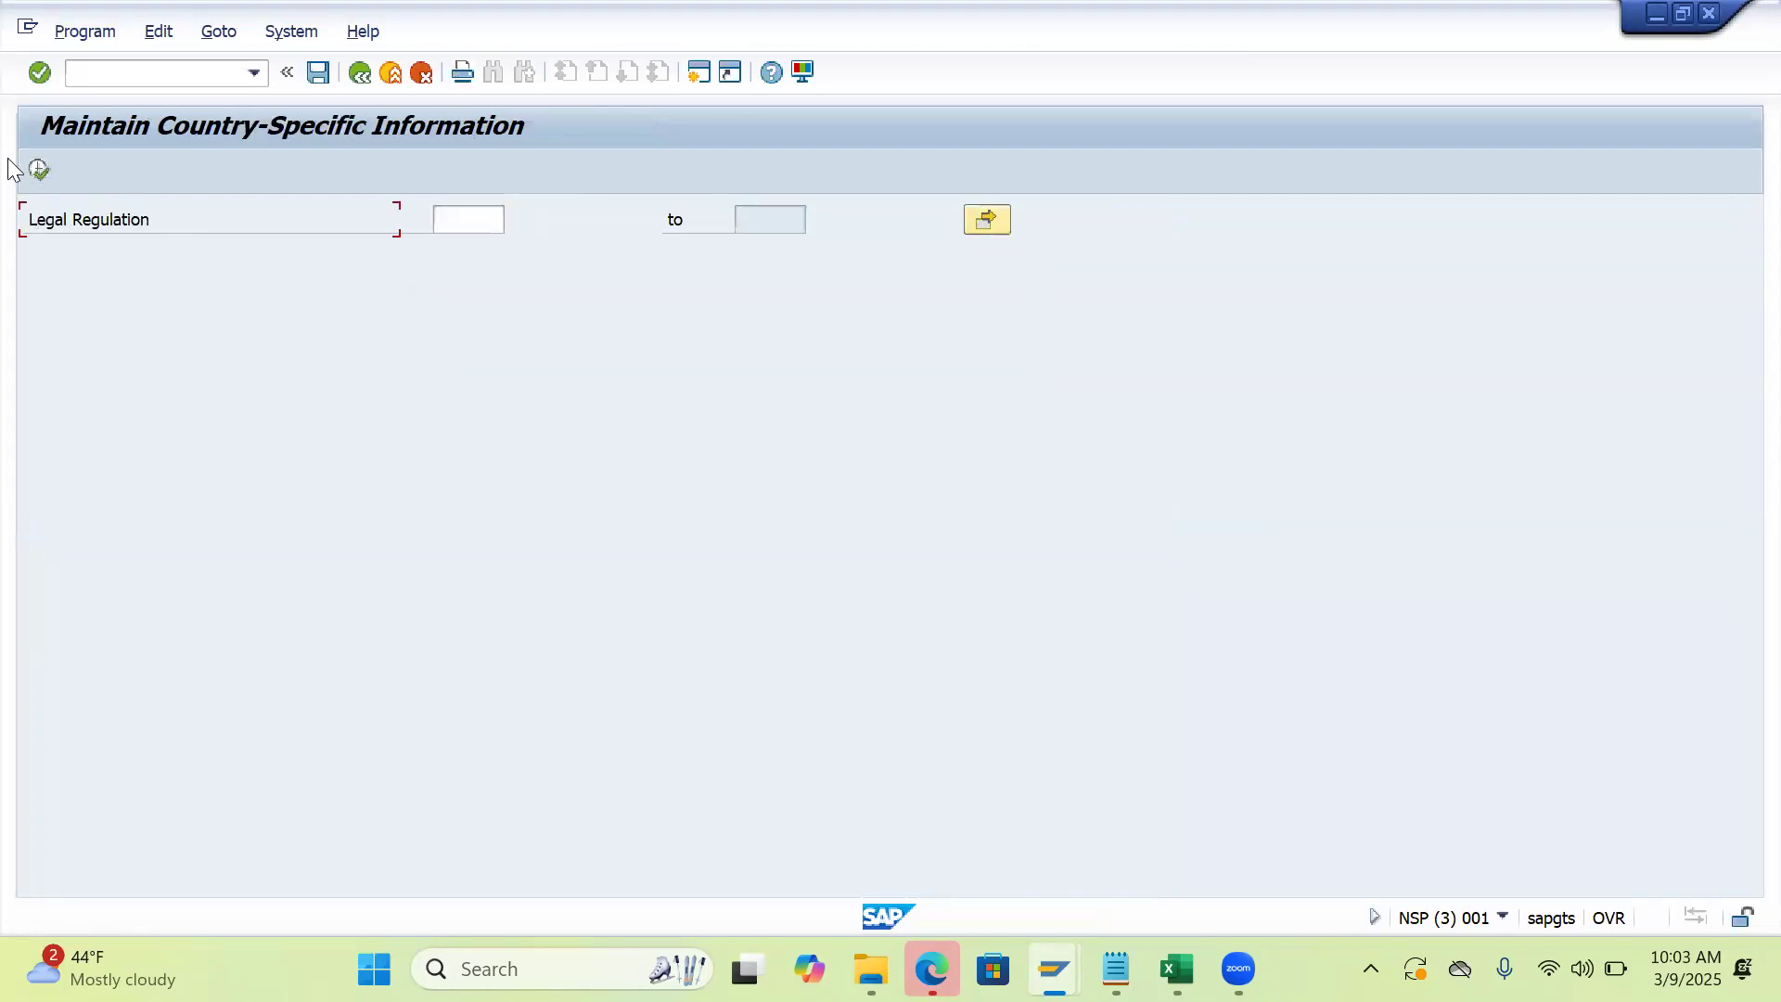
pyautogui.click(38, 171)
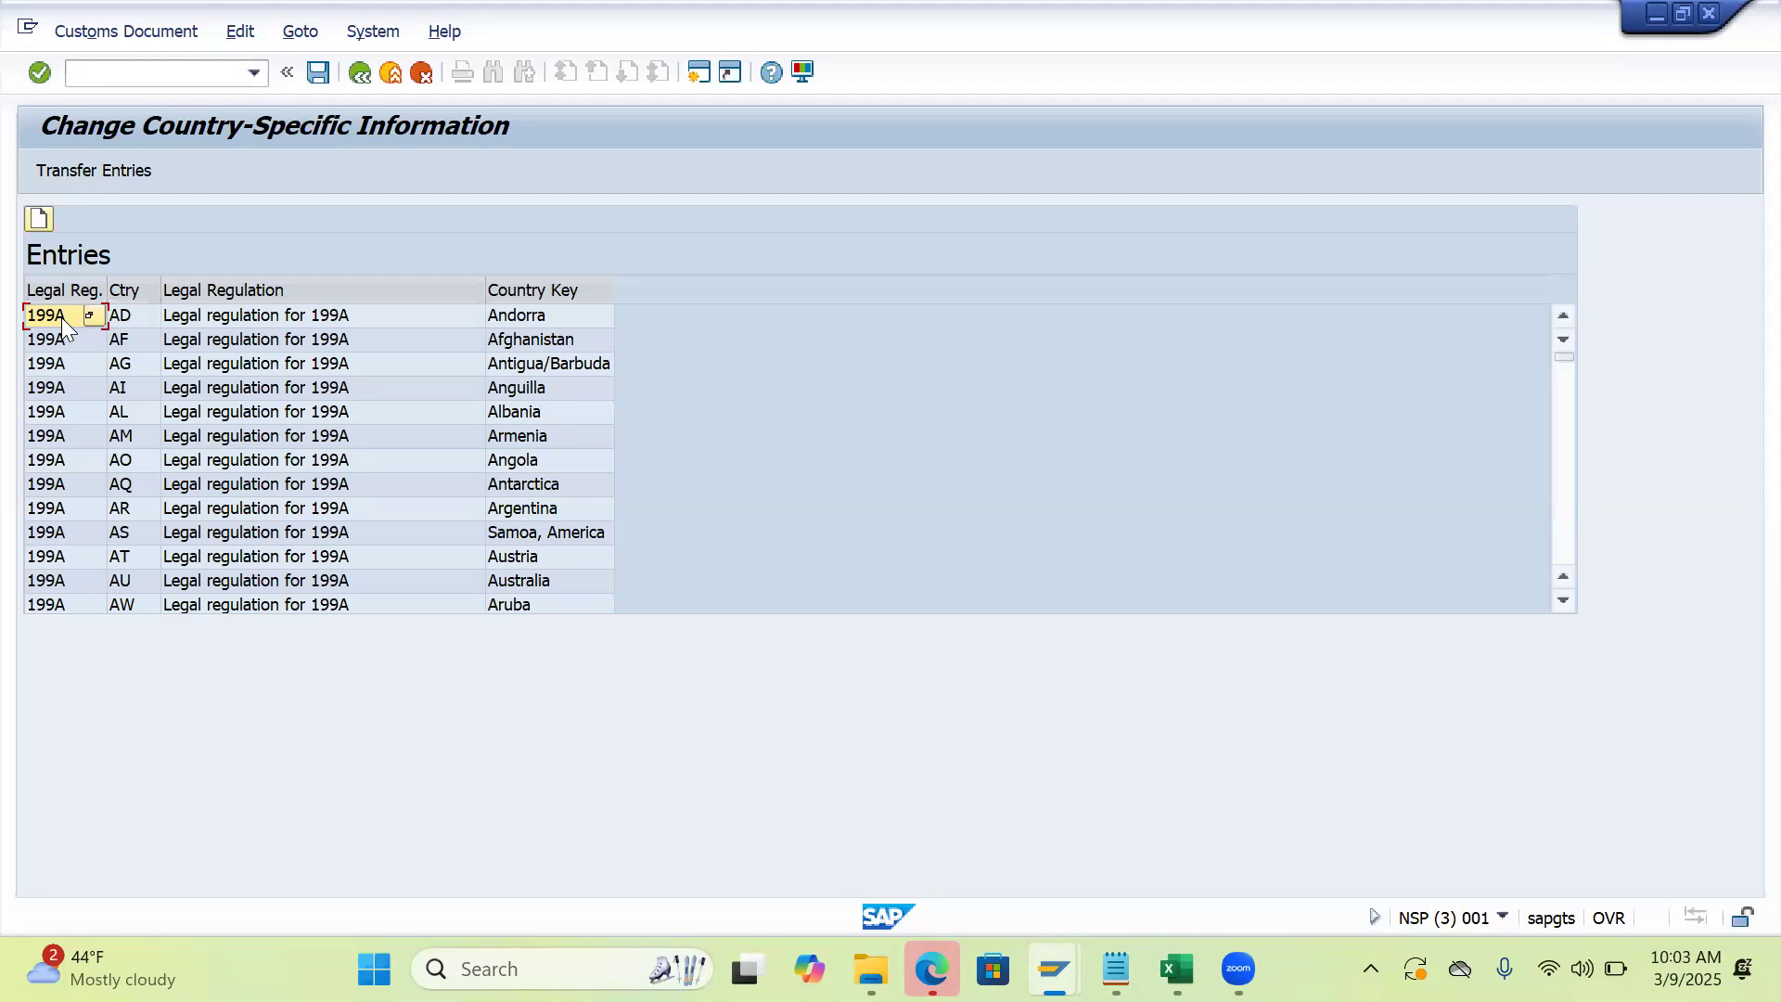
pyautogui.click(139, 315)
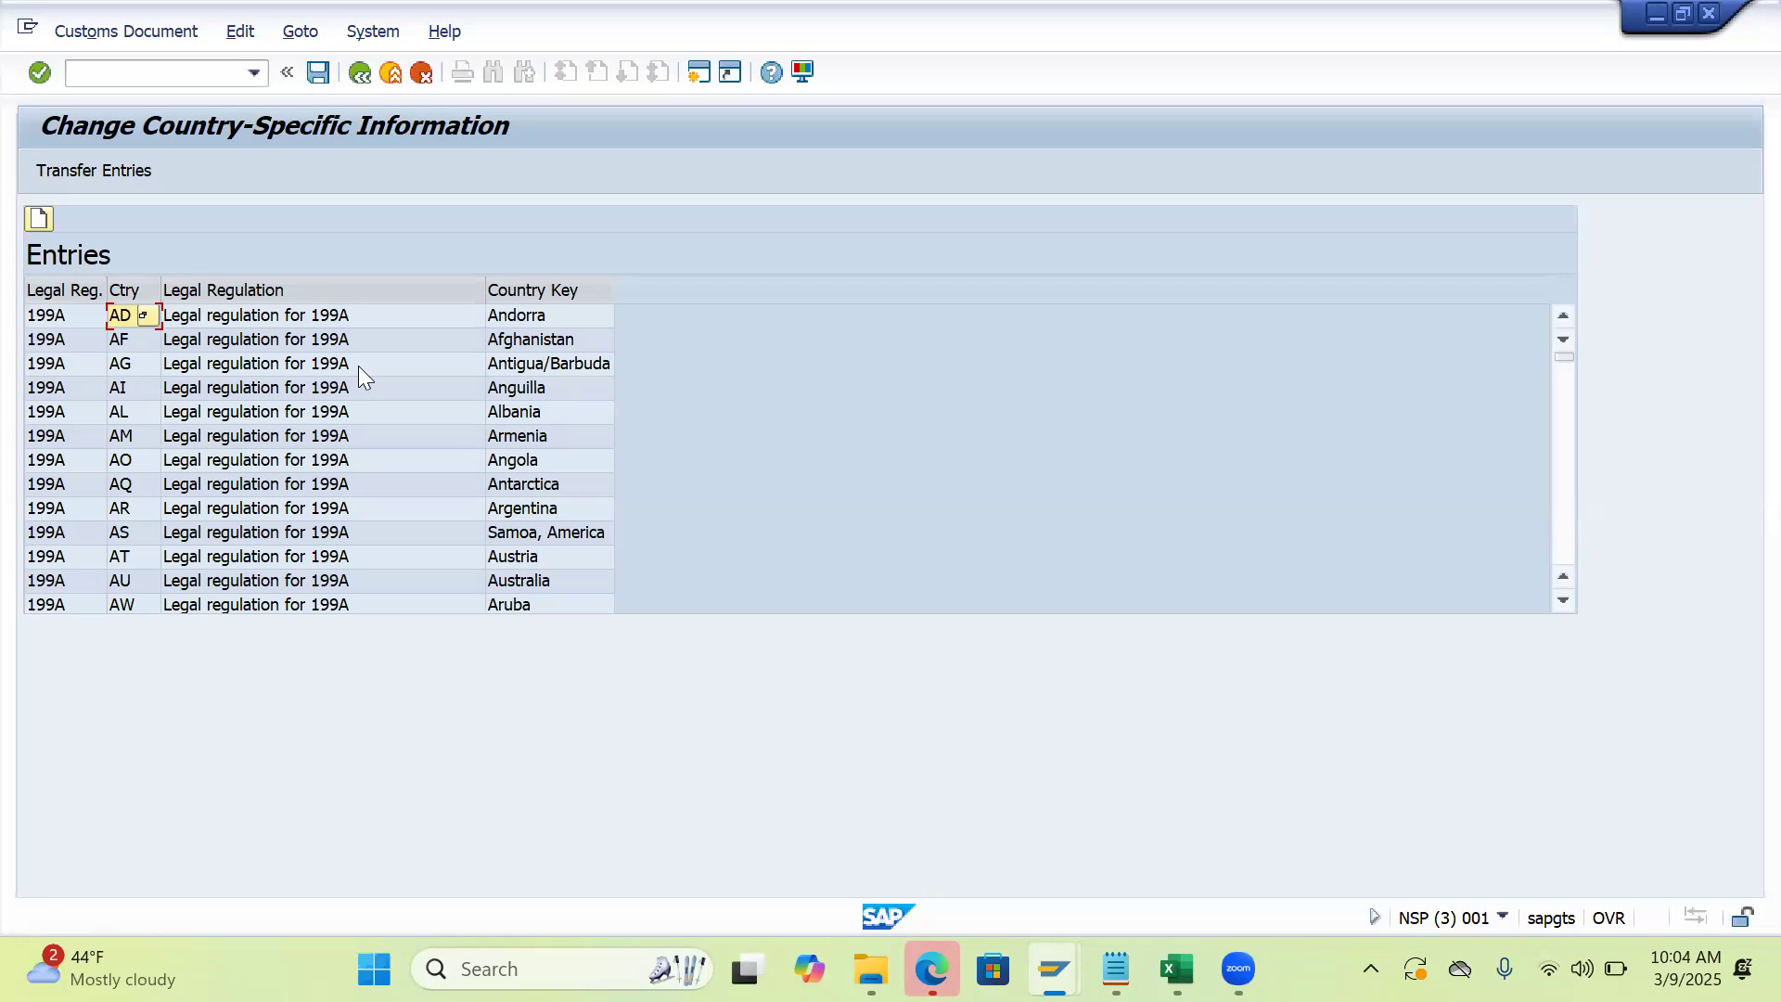
# - Go back twice from the 199A country-specific information list to the Legal Control - Export menu
pyautogui.click(358, 74)
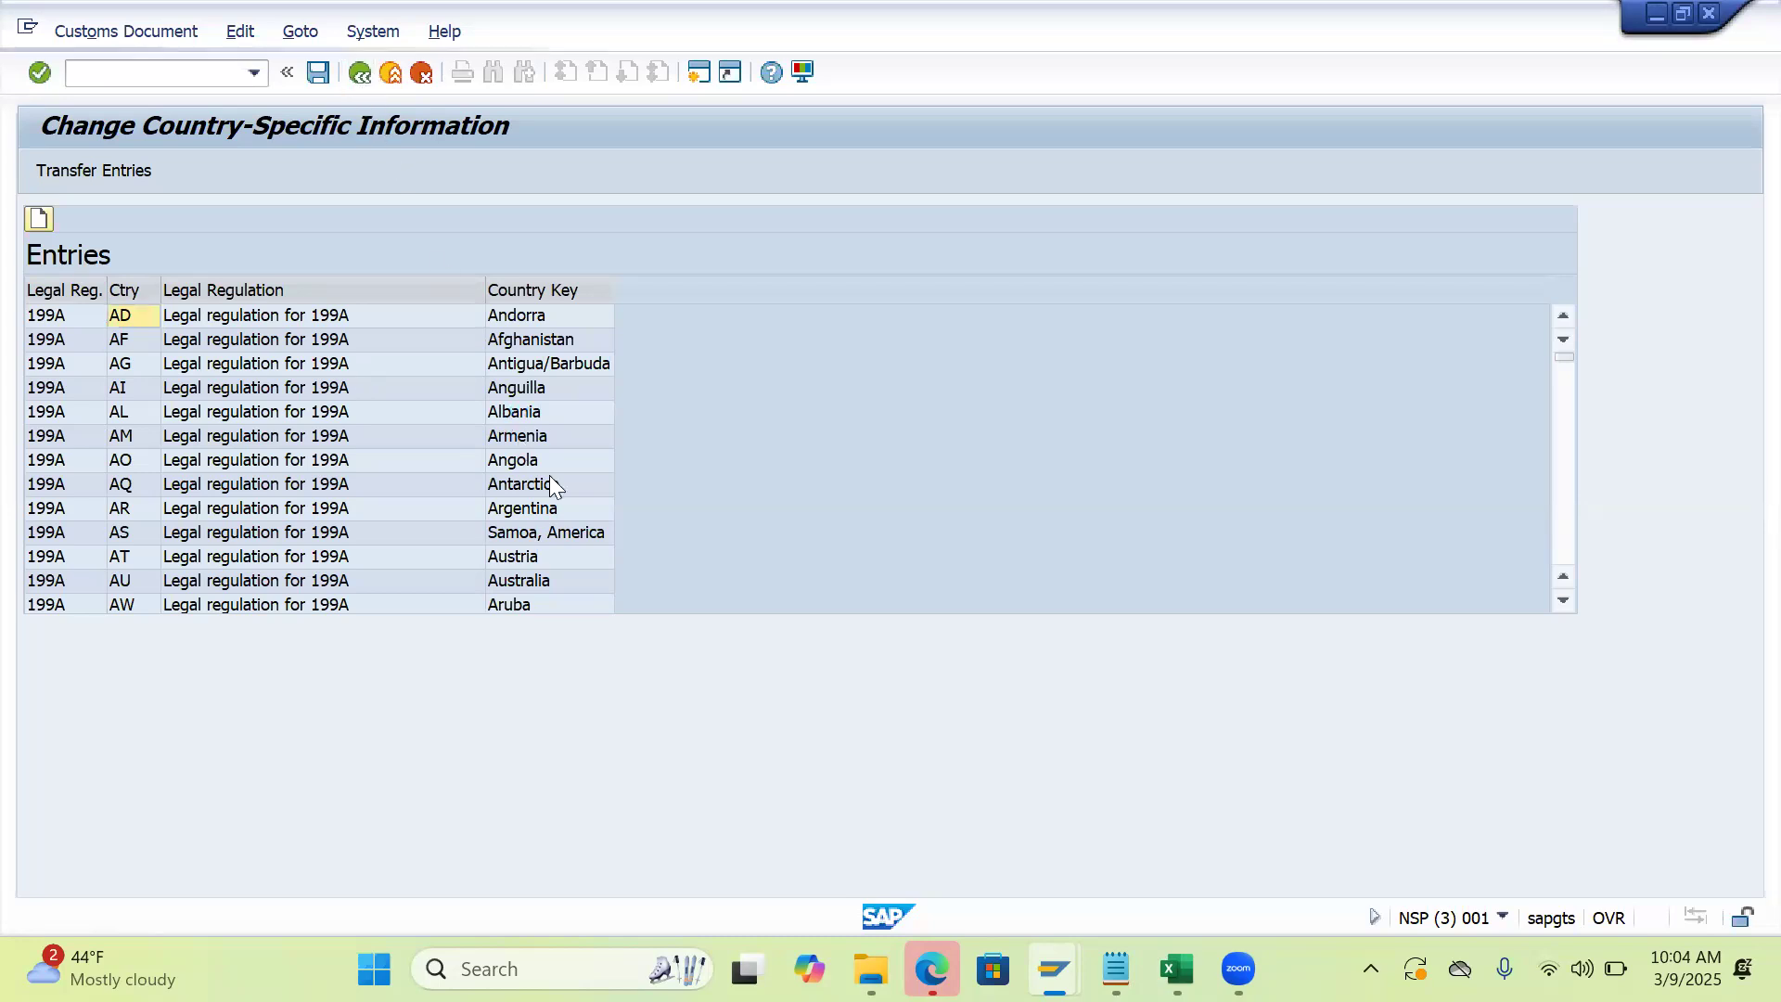
pyautogui.click(357, 78)
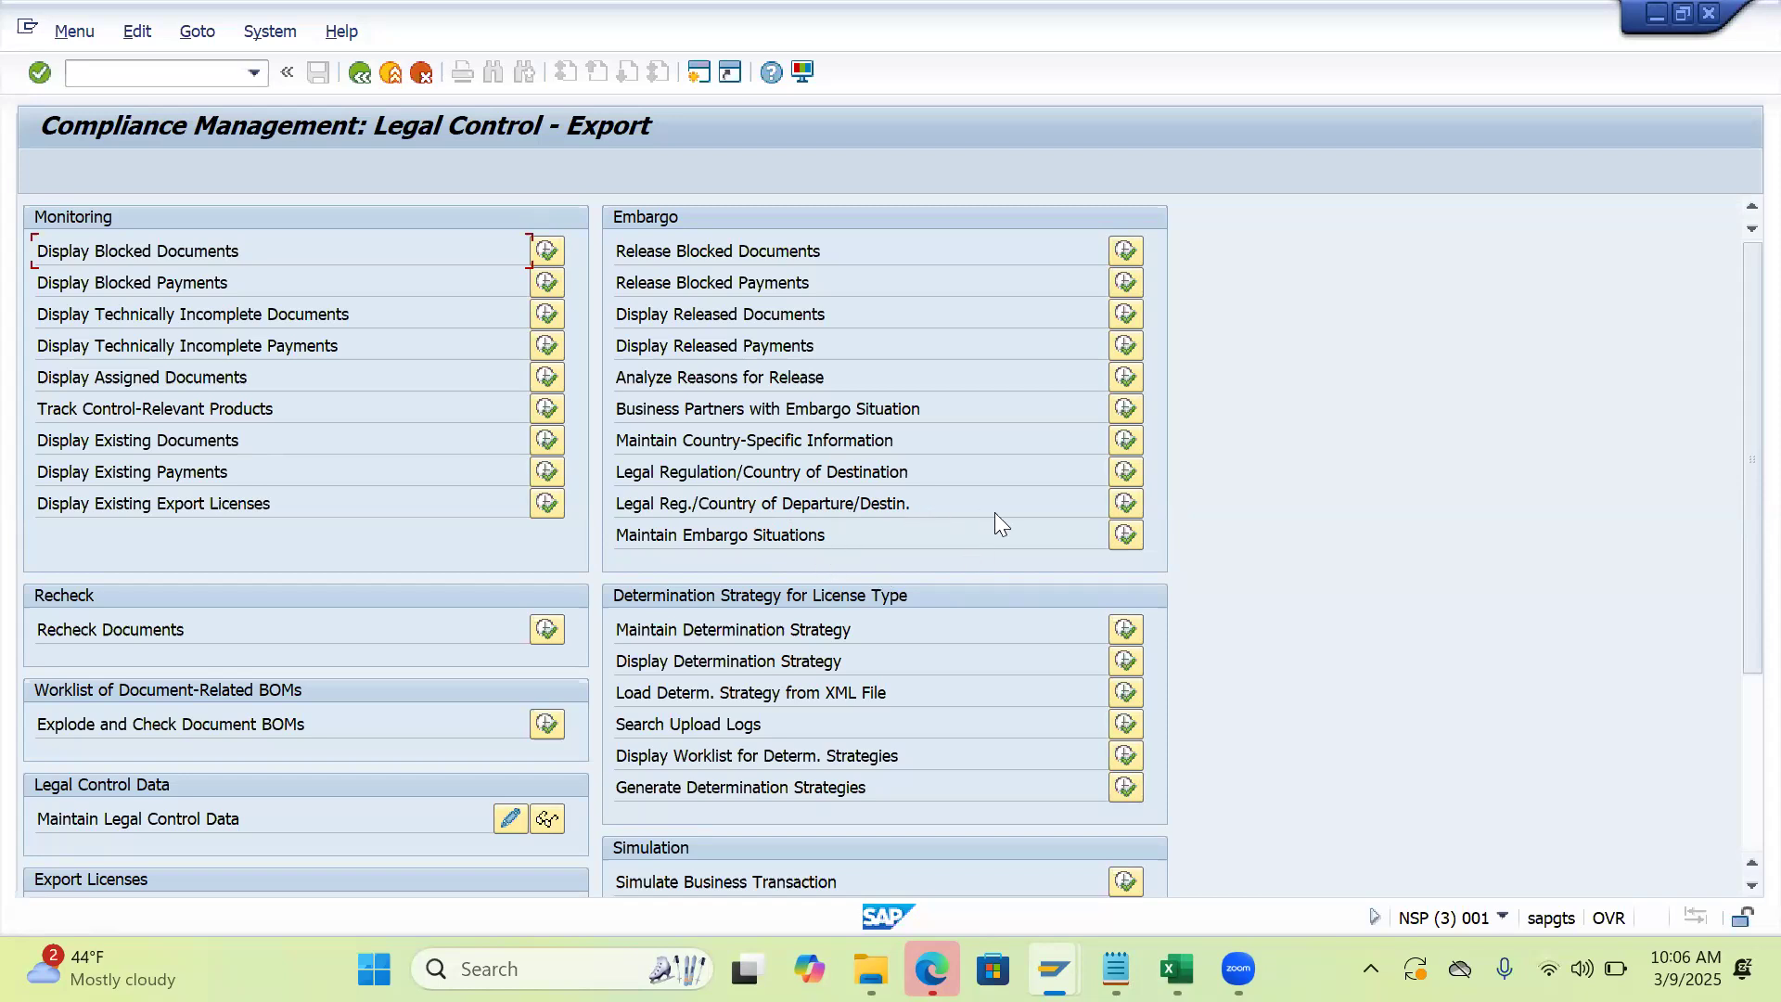
pyautogui.click(1122, 535)
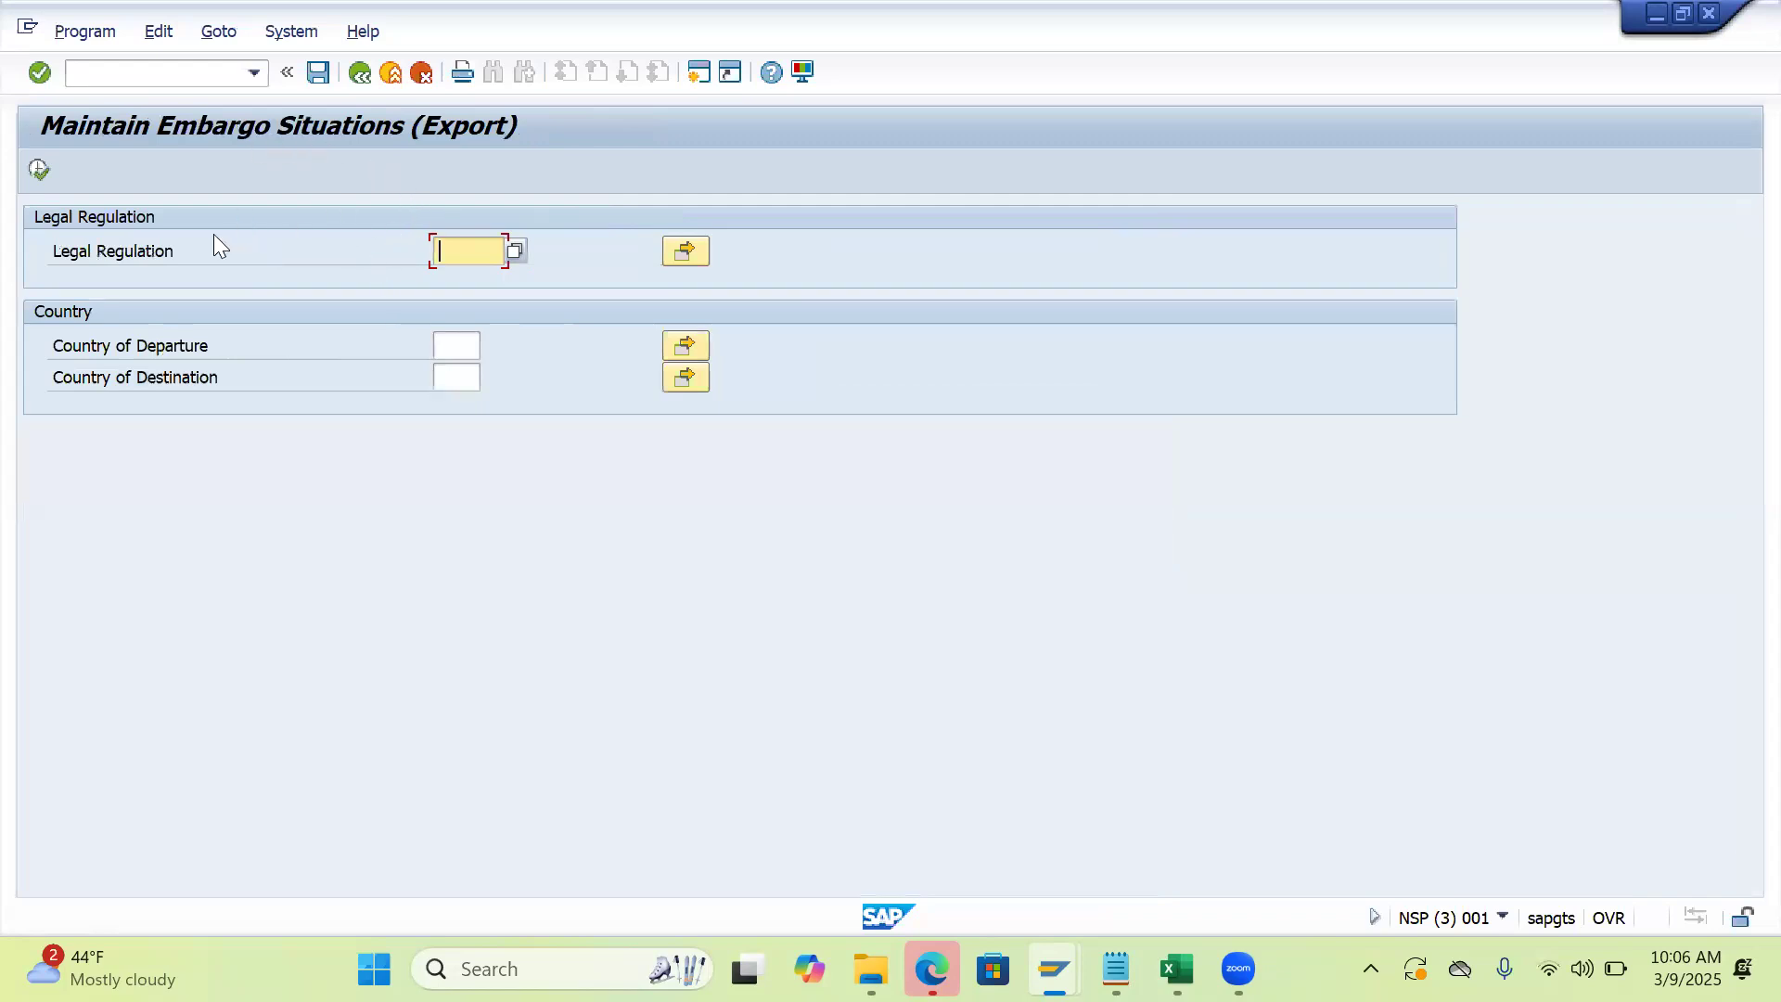
pyautogui.click(39, 170)
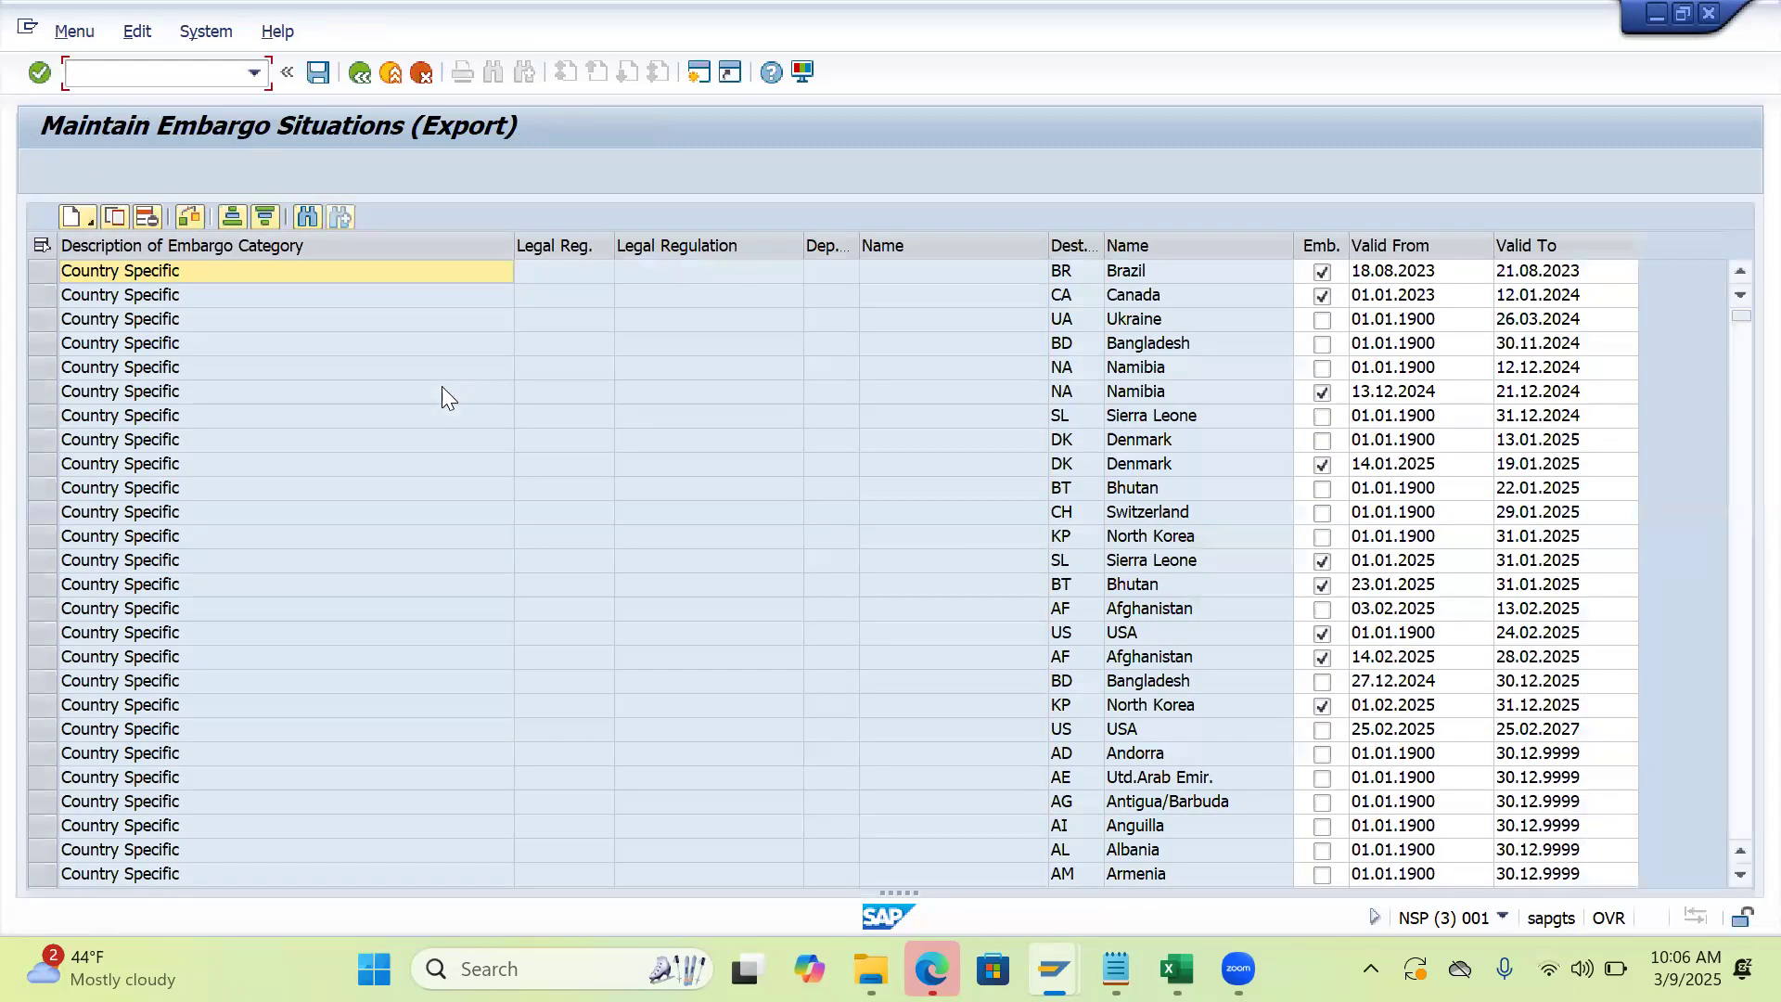
pyautogui.click(169, 271)
pyautogui.click(1093, 594)
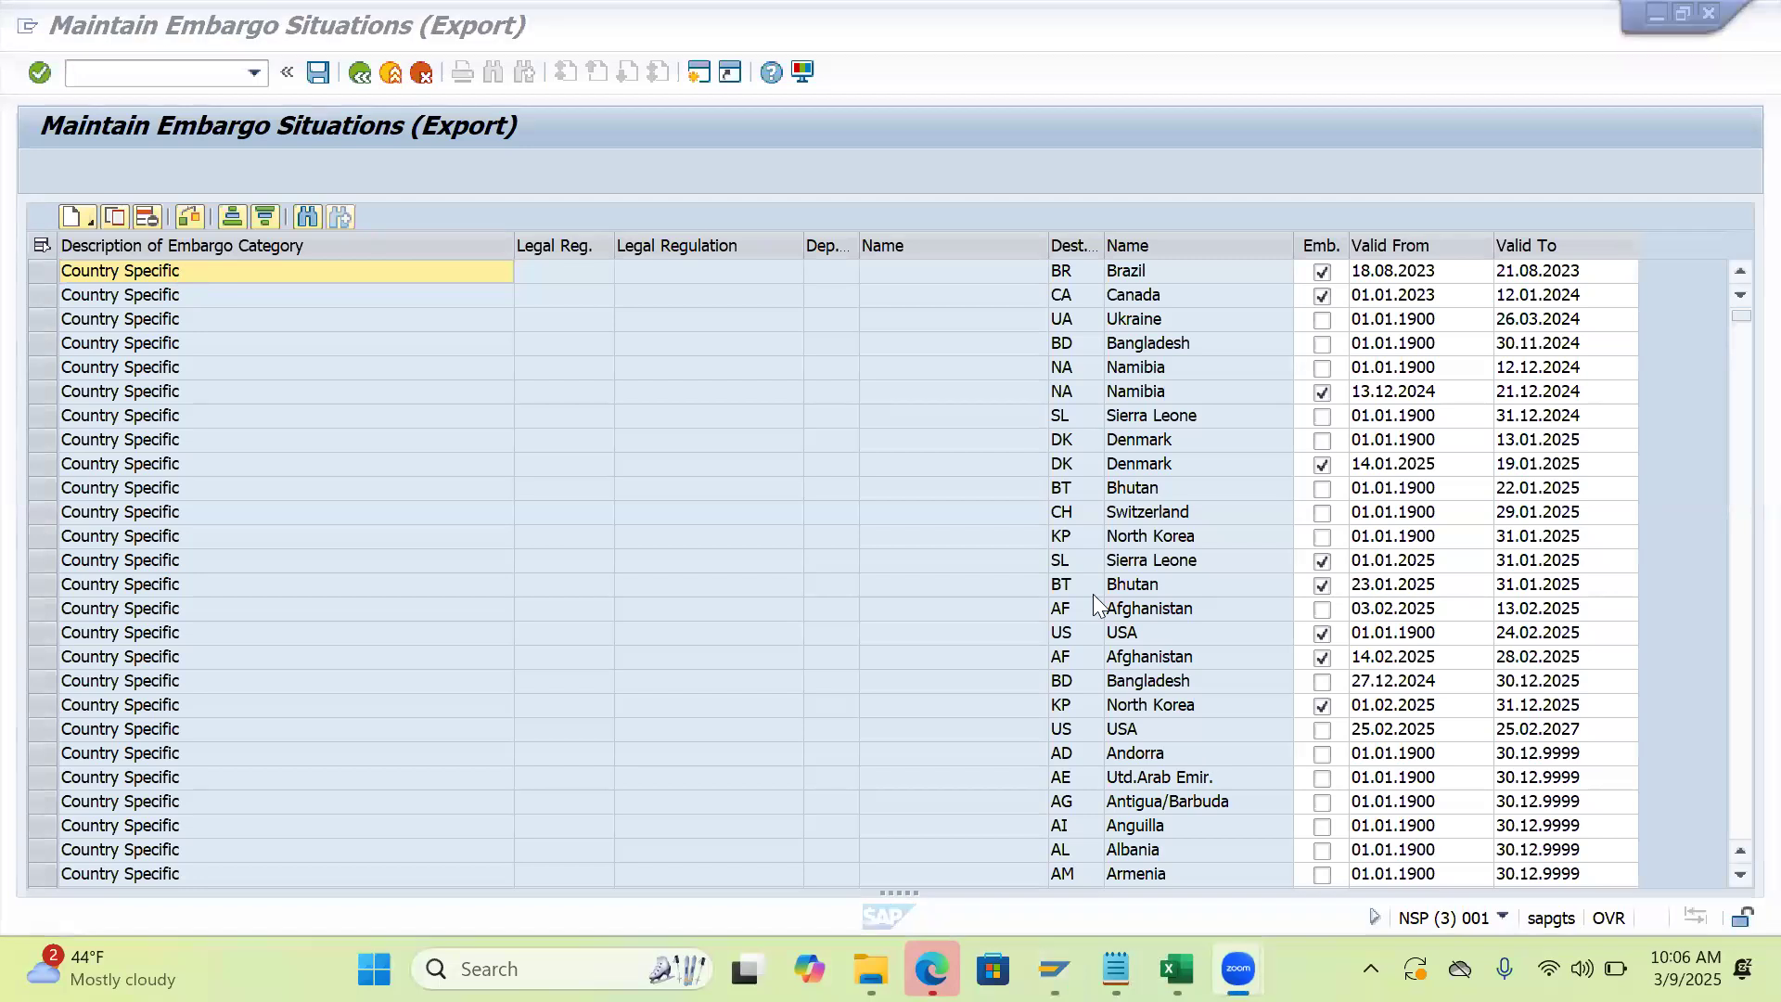
pyautogui.click(387, 237)
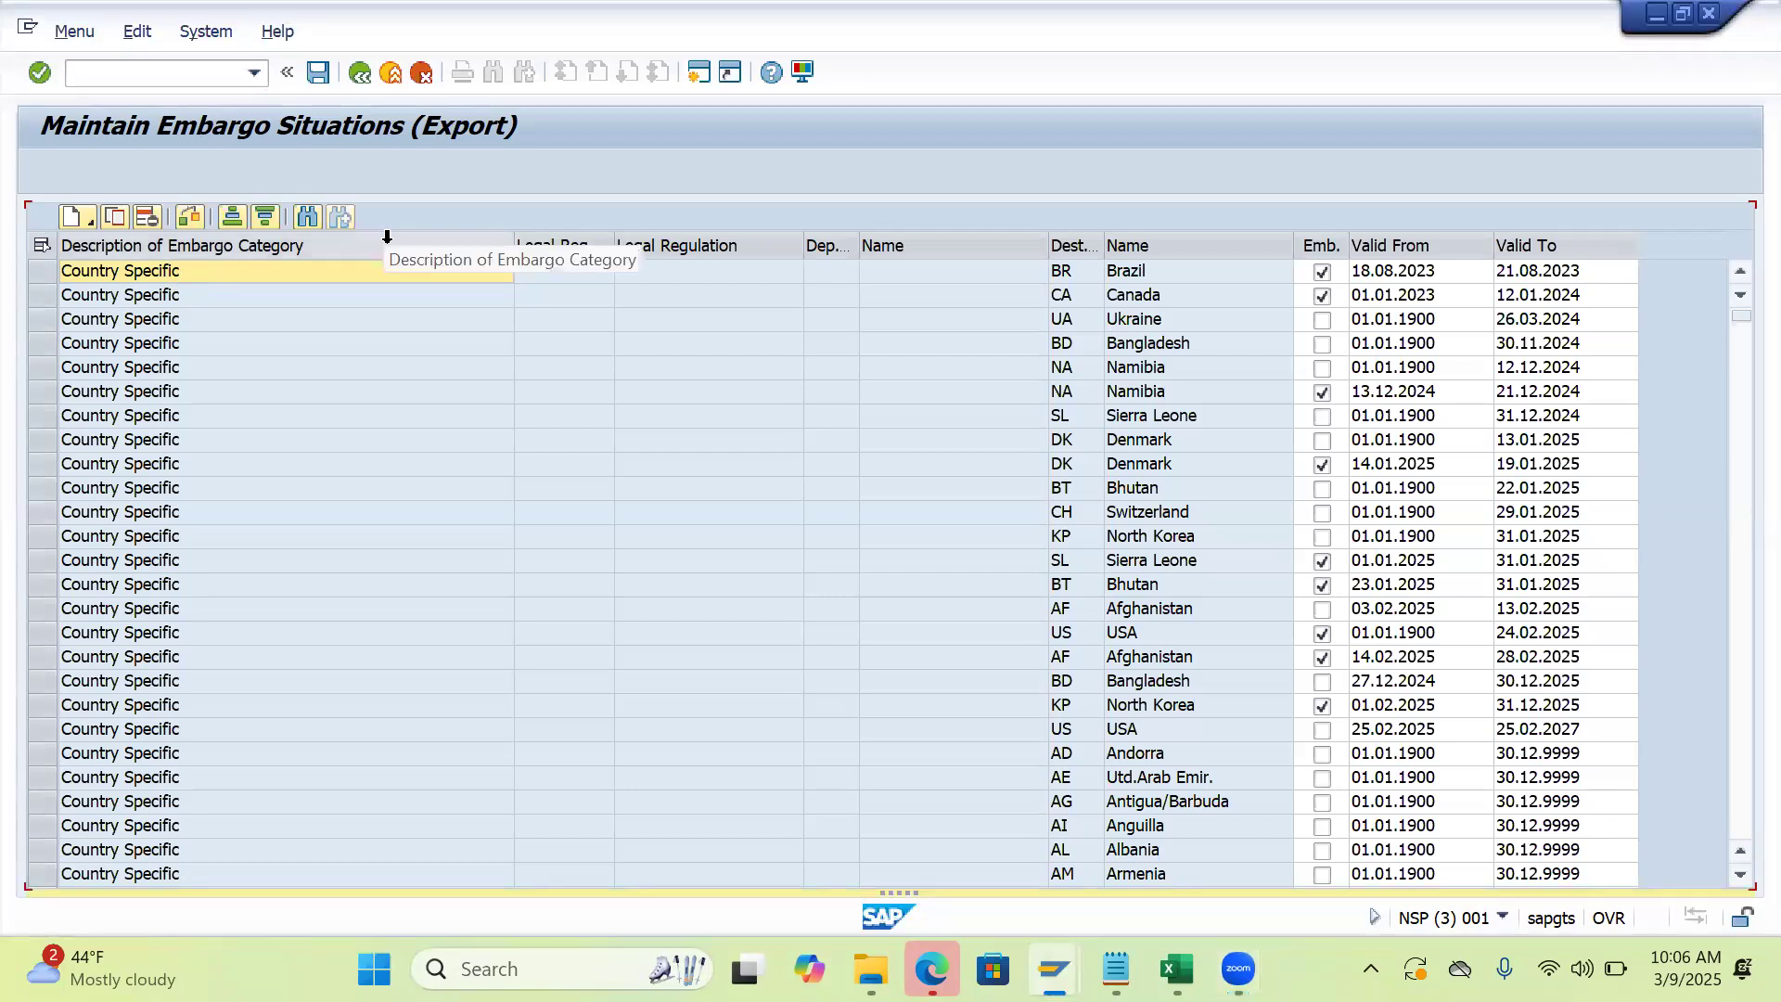
pyautogui.click(238, 369)
pyautogui.scroll(-9, 295, 594)
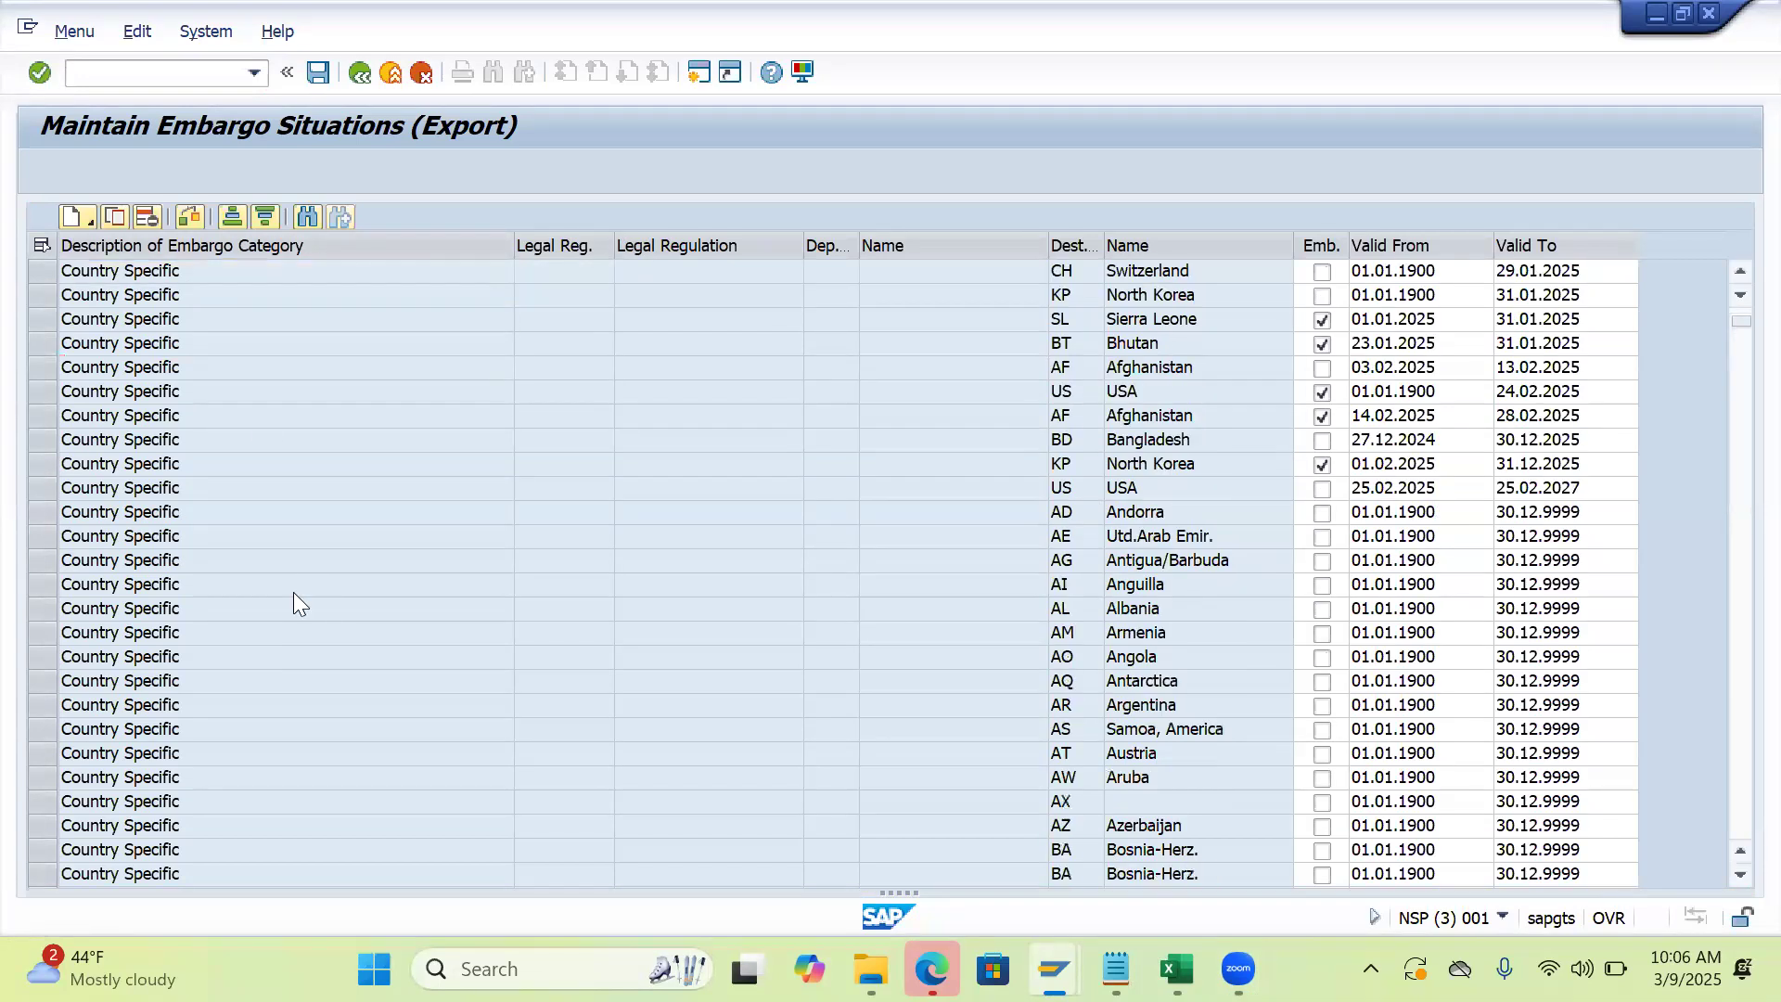
pyautogui.scroll(4, 295, 594)
pyautogui.scroll(5, 293, 592)
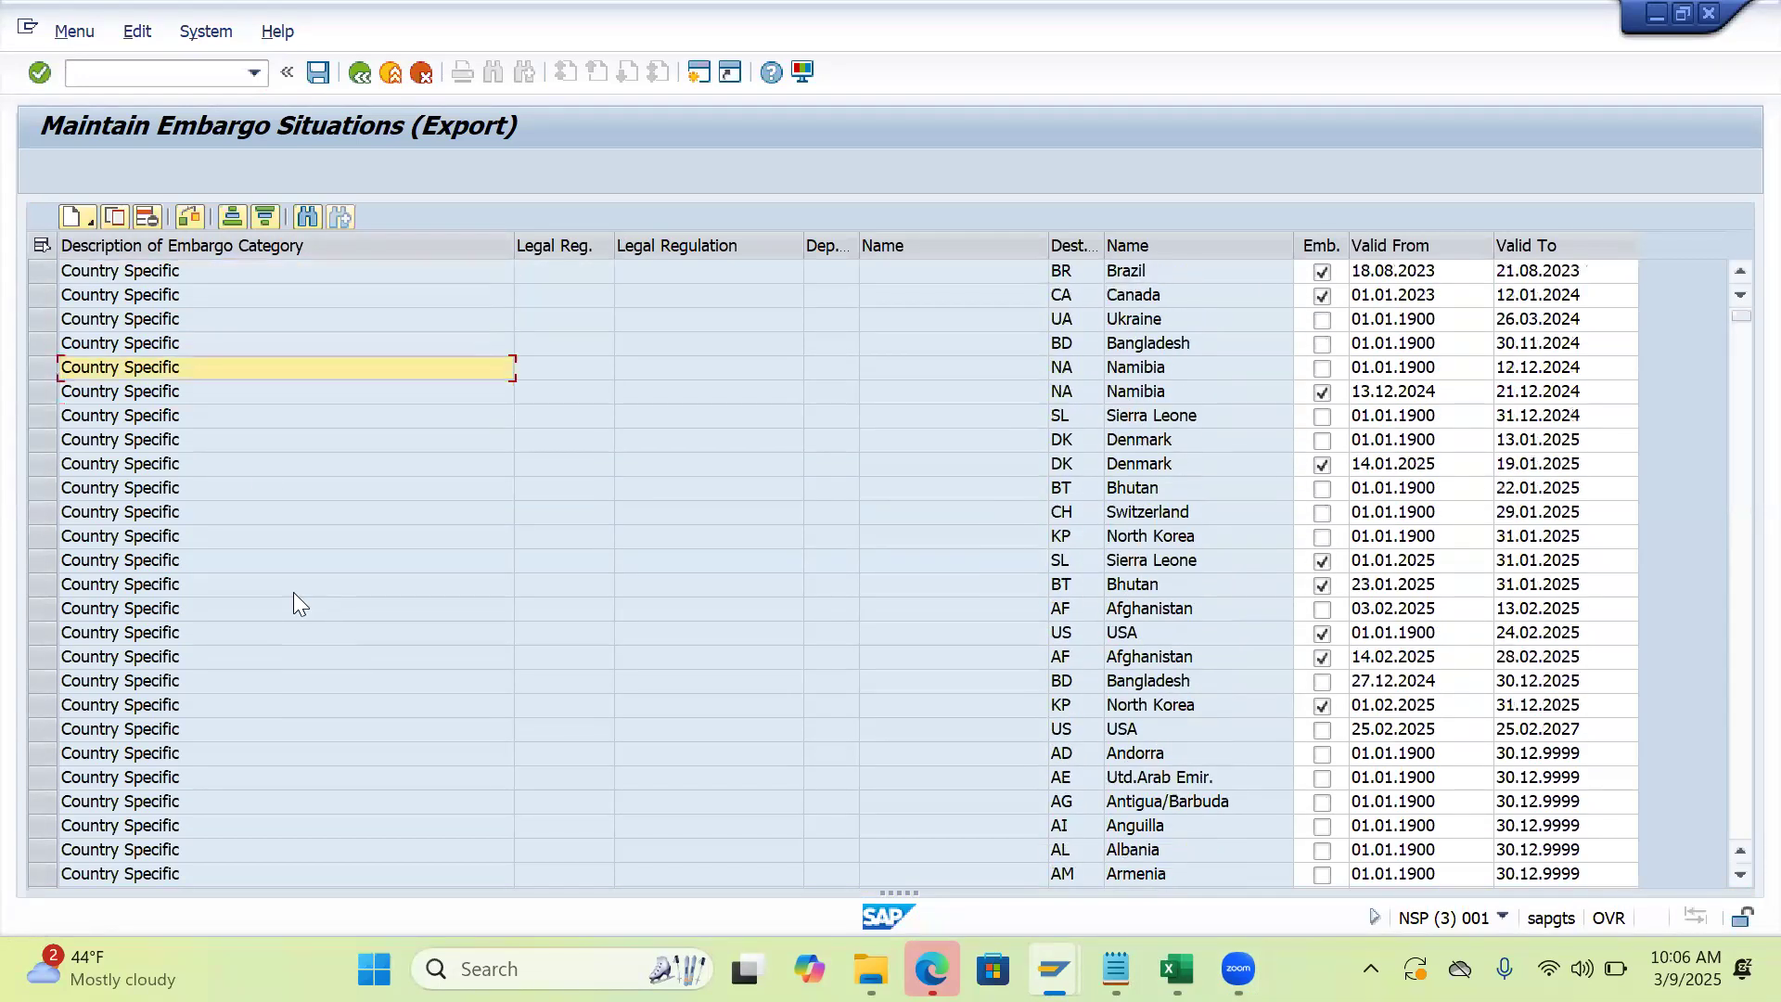
pyautogui.click(238, 410)
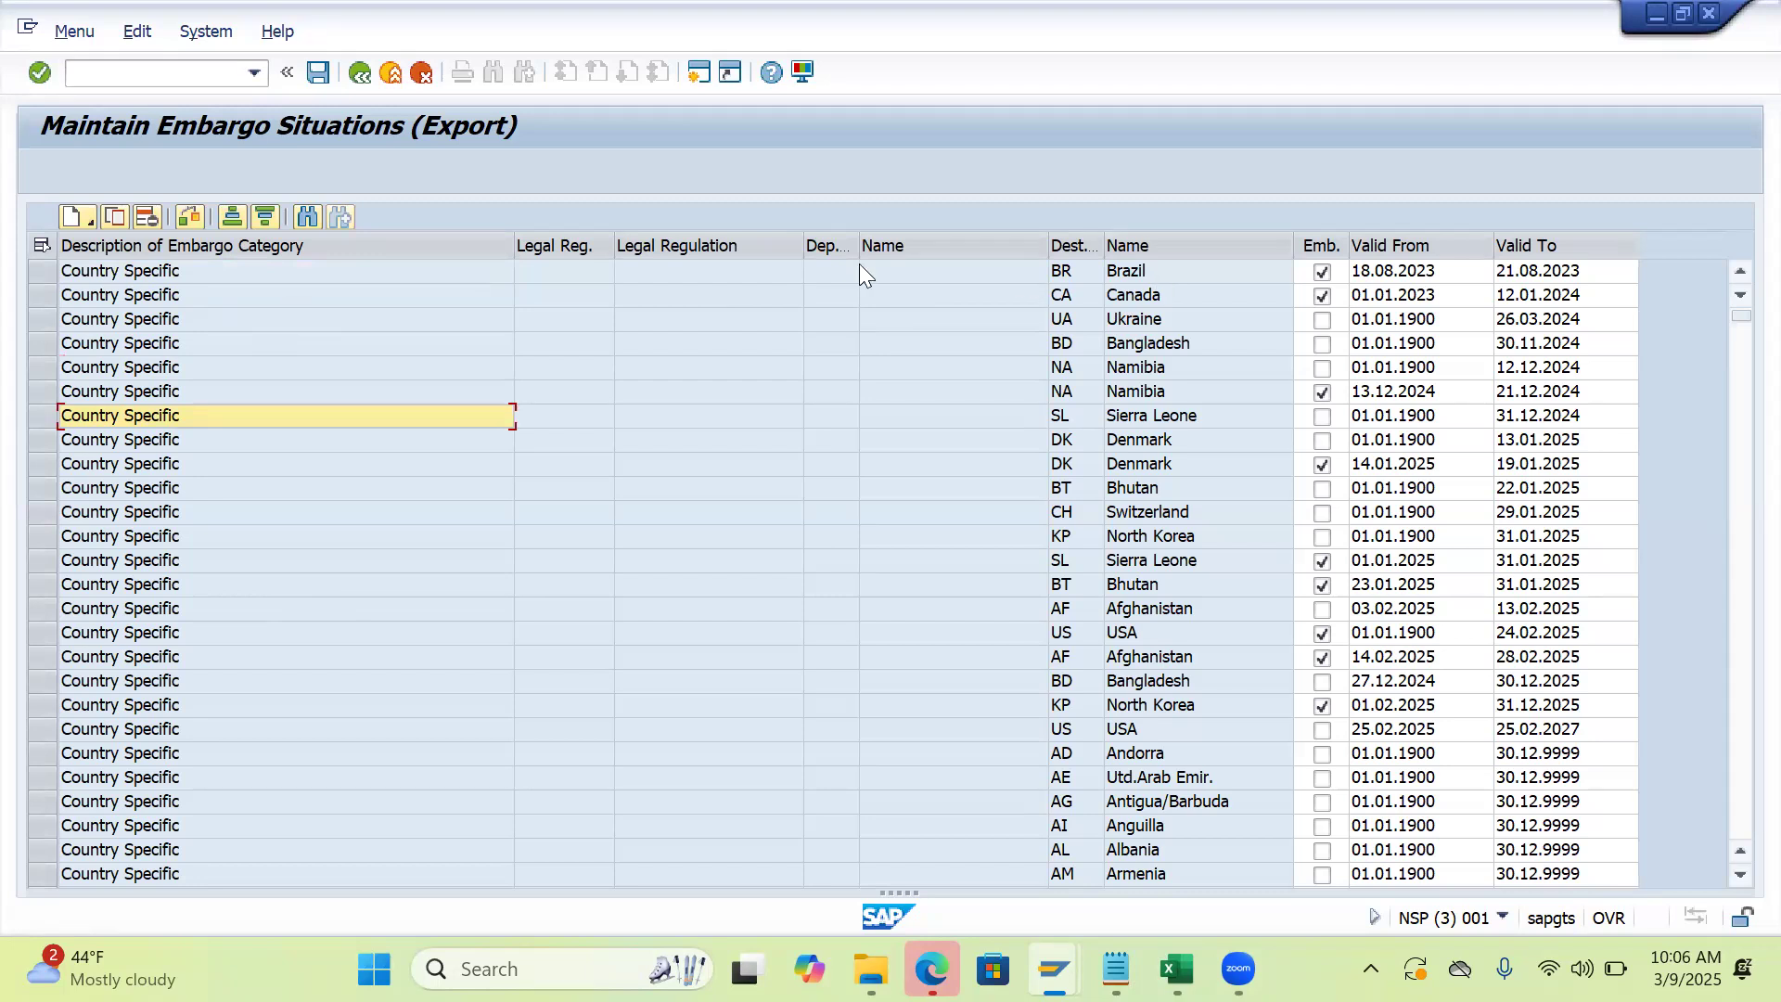
pyautogui.click(360, 73)
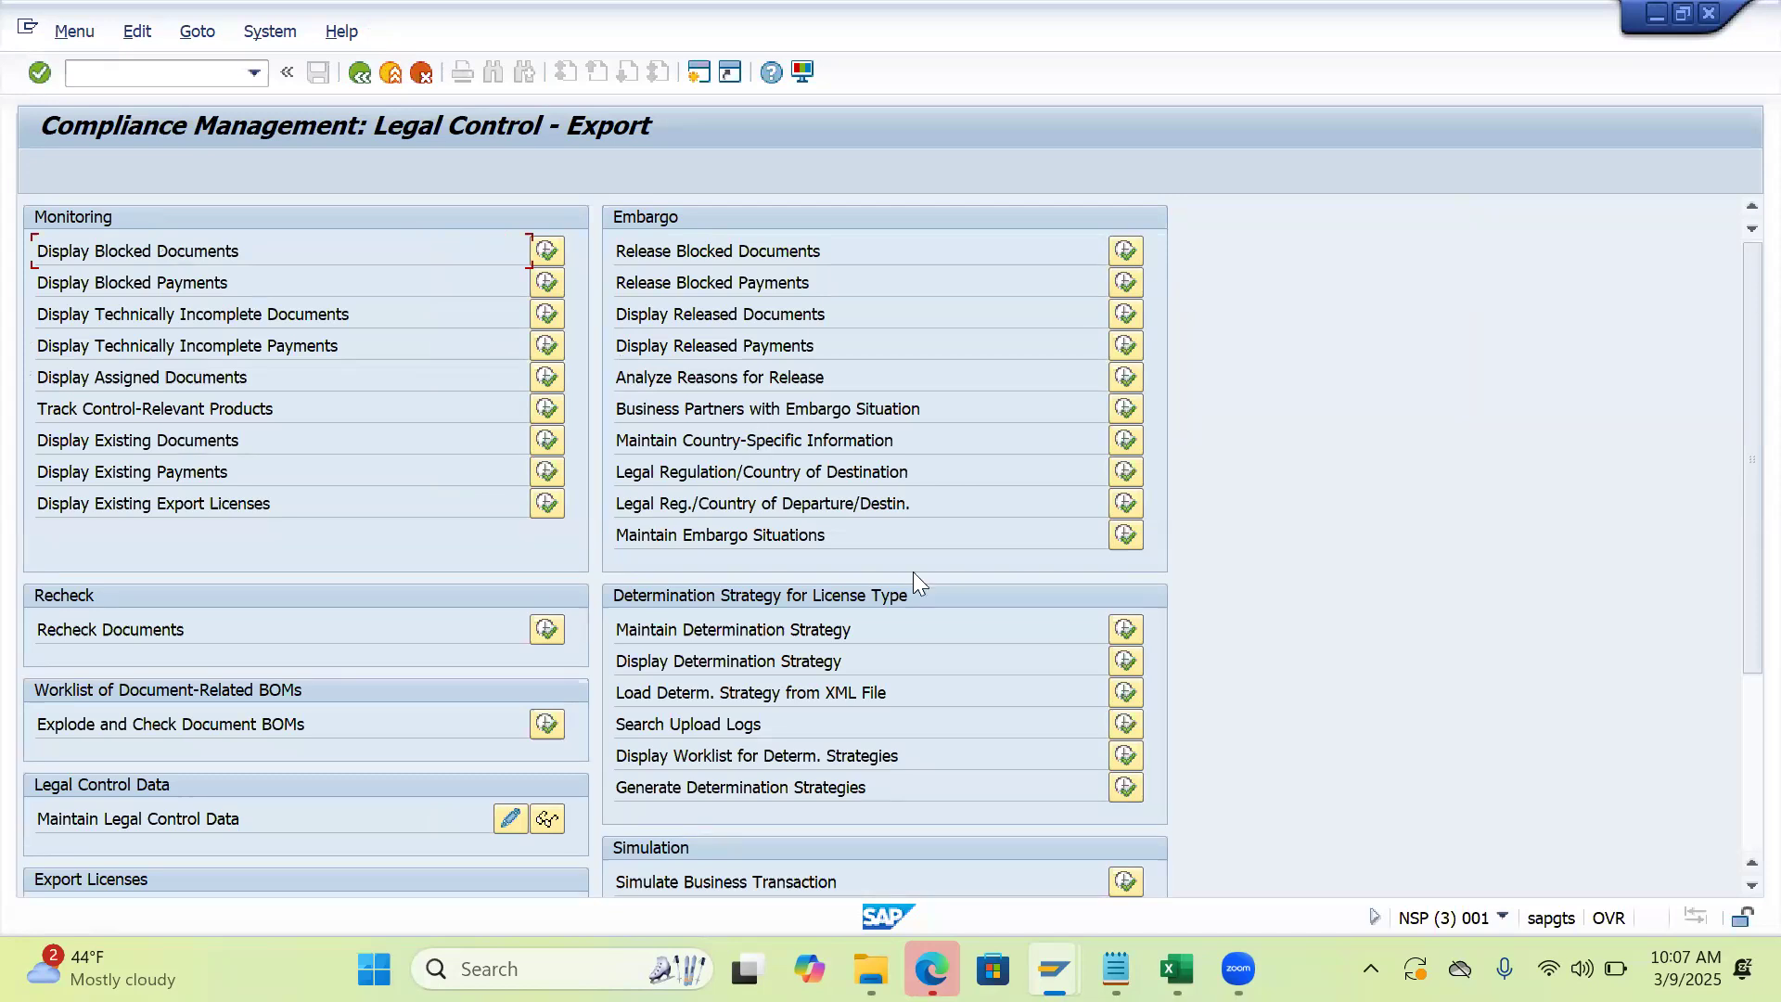
pyautogui.click(1054, 968)
pyautogui.click(1239, 969)
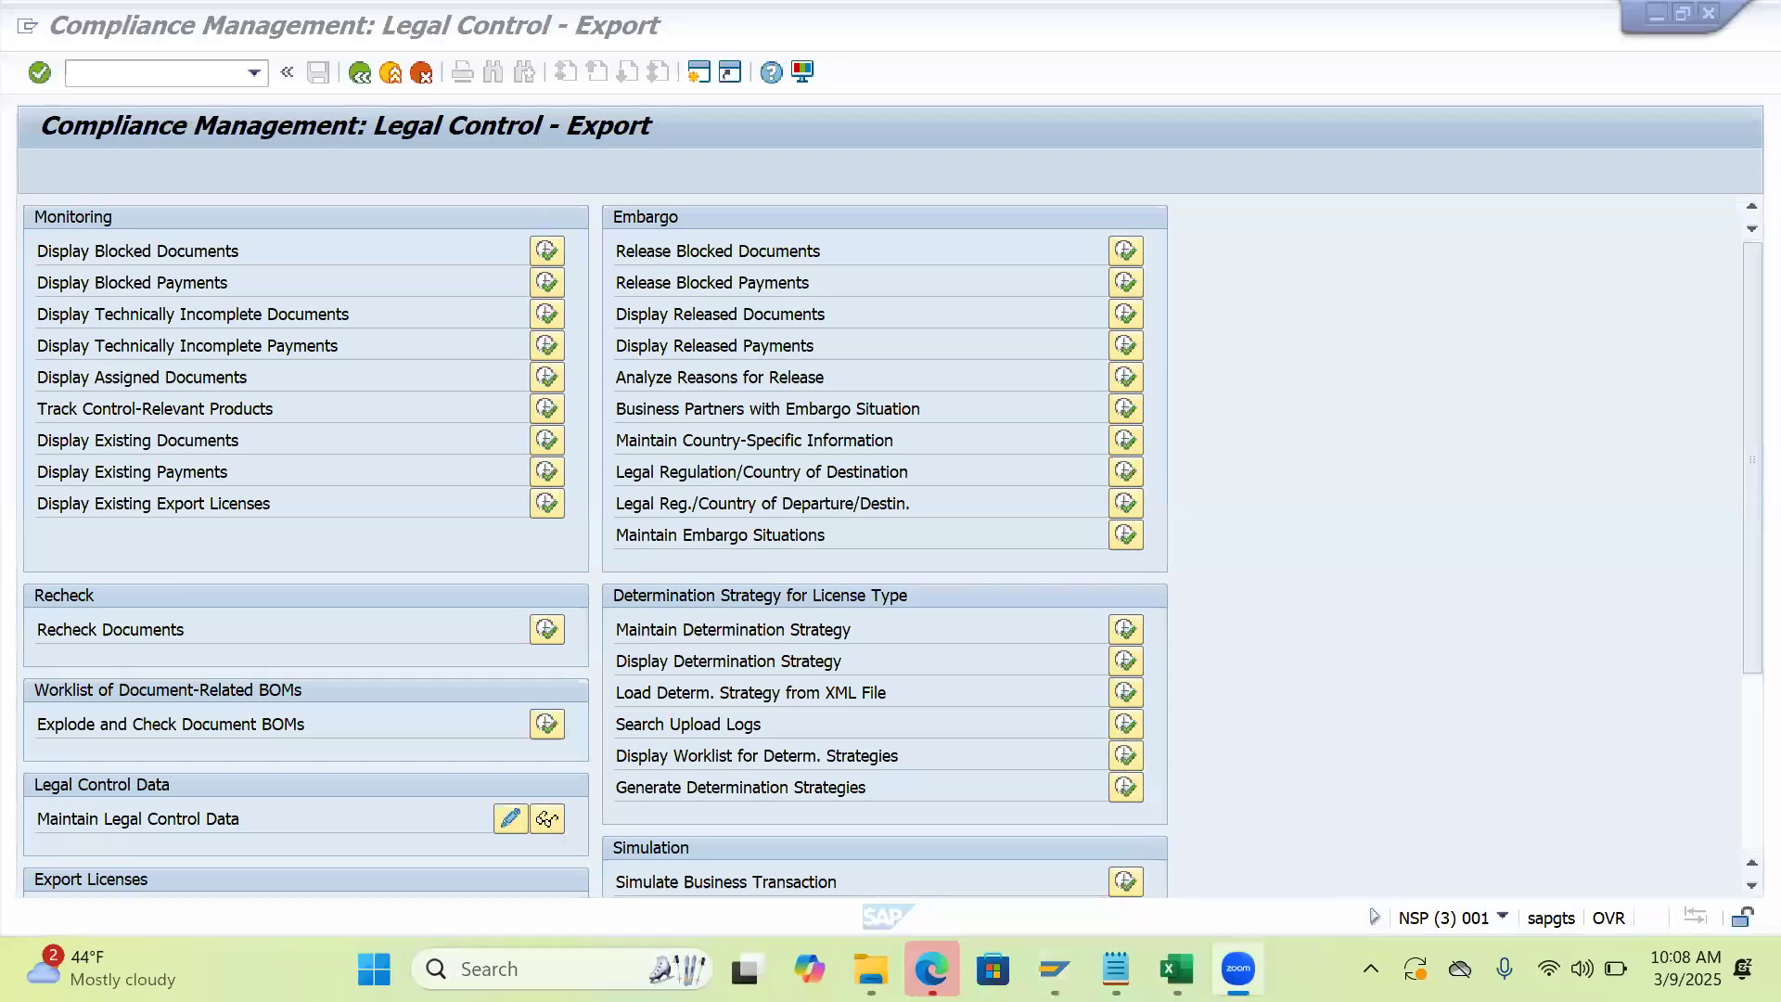